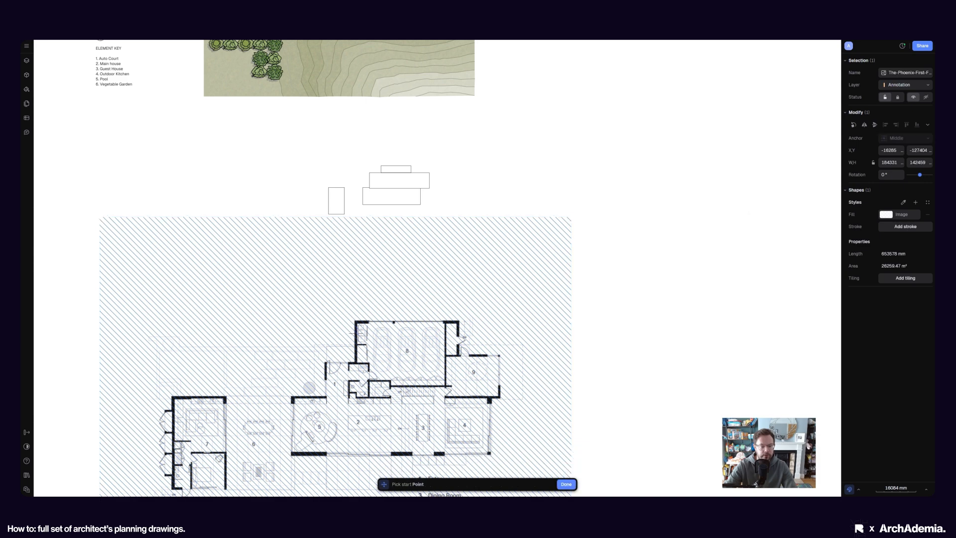
Move the first floor plan image to the right, using the garage's outer wall corner as the base point
scroll(354, 321, up, 5)
click(357, 316)
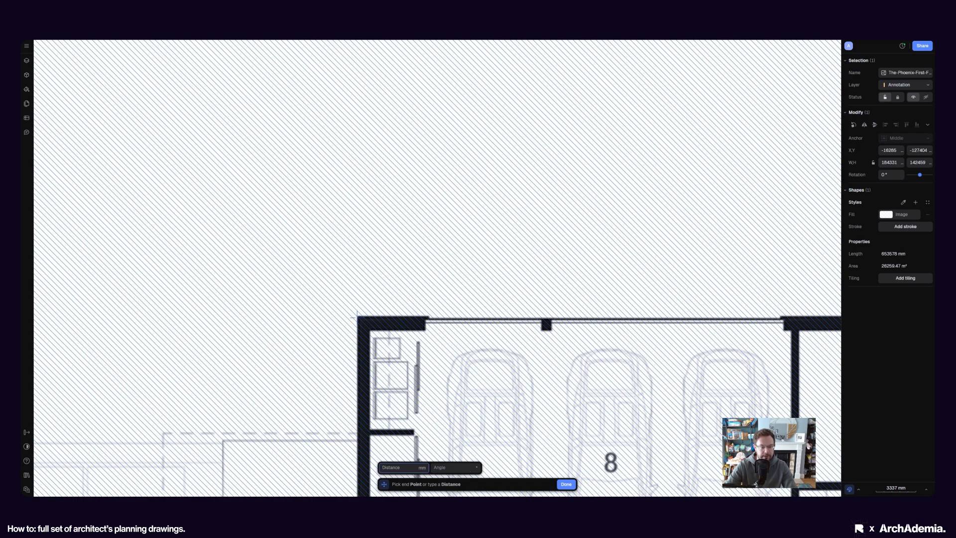
scroll(359, 319, down, 10)
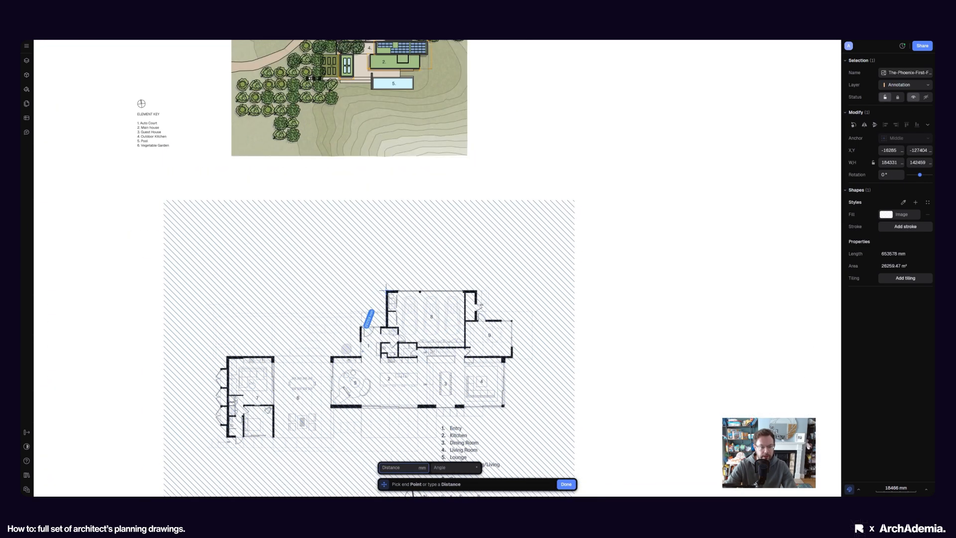
click(448, 300)
right_click(551, 280)
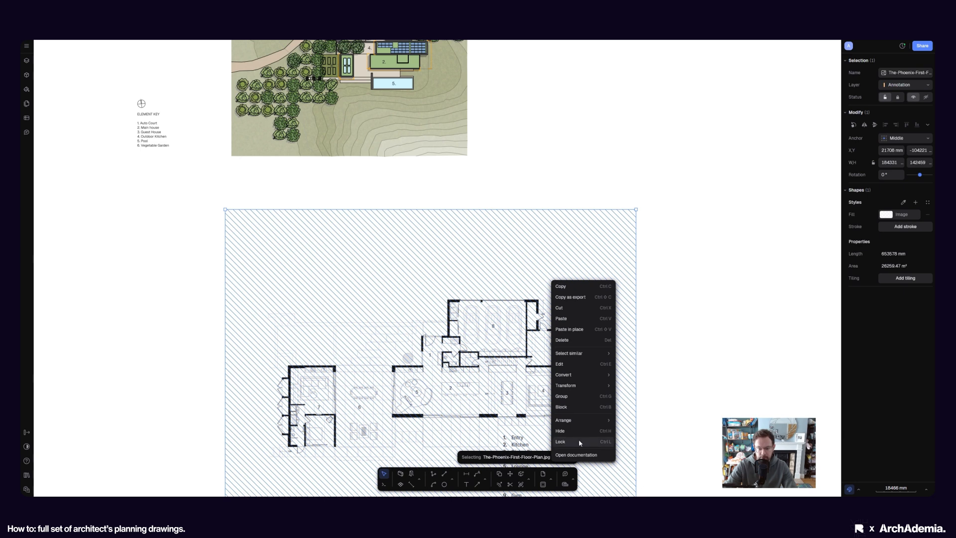
mouse_move(598, 425)
click(623, 267)
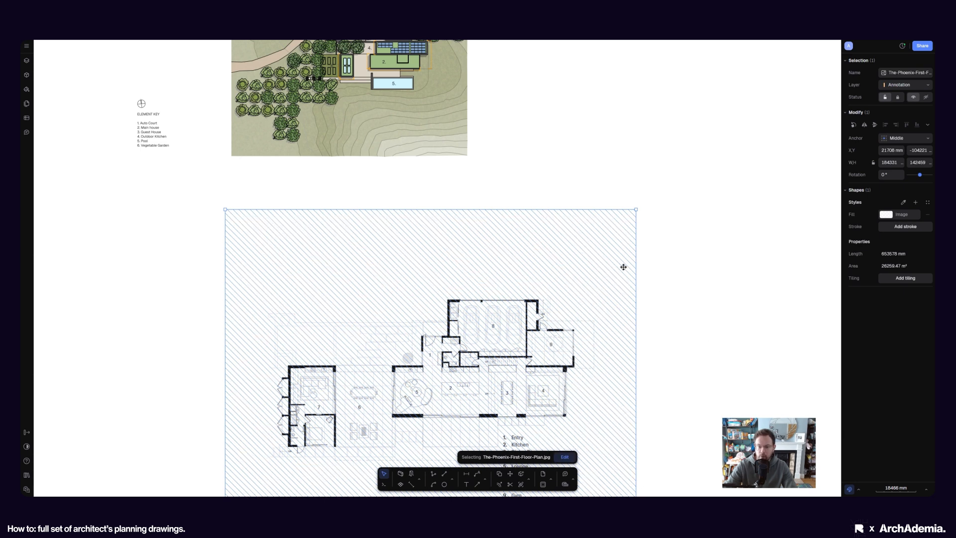
Reposition the first floor plan image below the building outlines, clear of them, and deselect it
scroll(581, 207, down, 6)
drag(581, 222, 568, 247)
scroll(604, 232, up, 5)
middle_drag(642, 244, 621, 262)
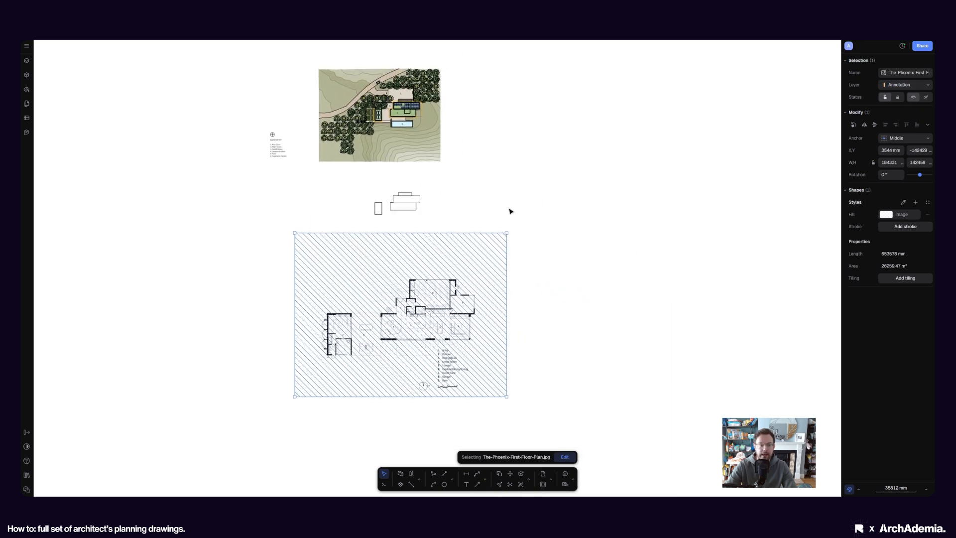
click(207, 183)
Create a layer named Imports and place it last in the layer order, below Contours
click(27, 60)
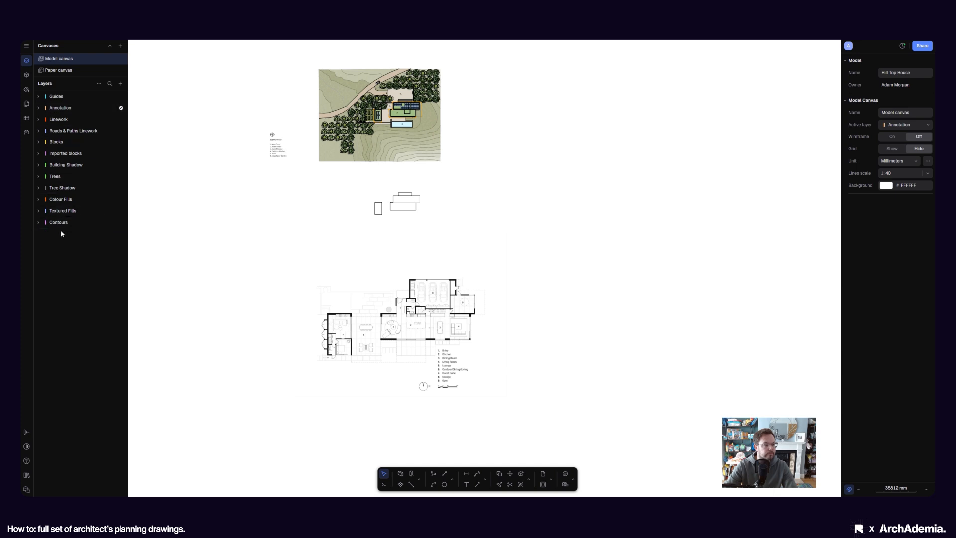
click(122, 86)
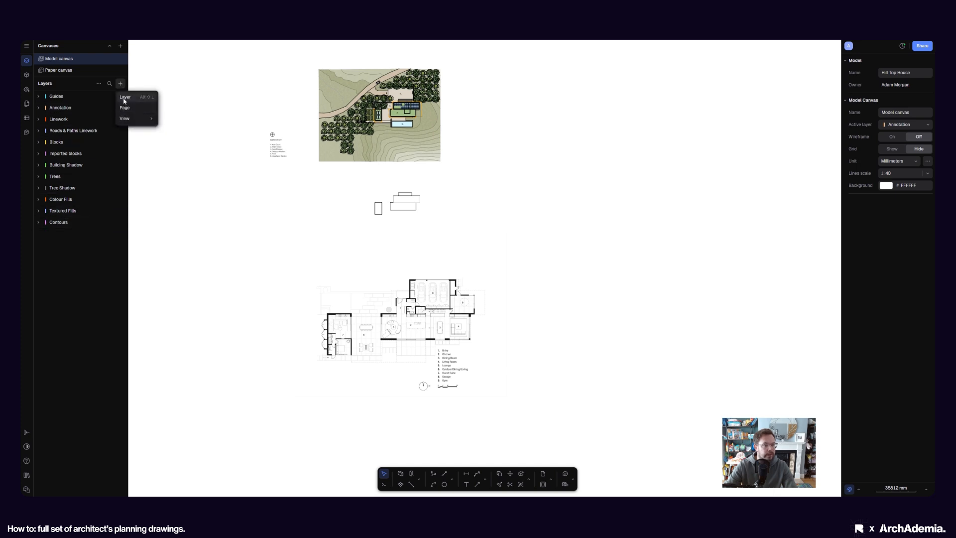
click(126, 98)
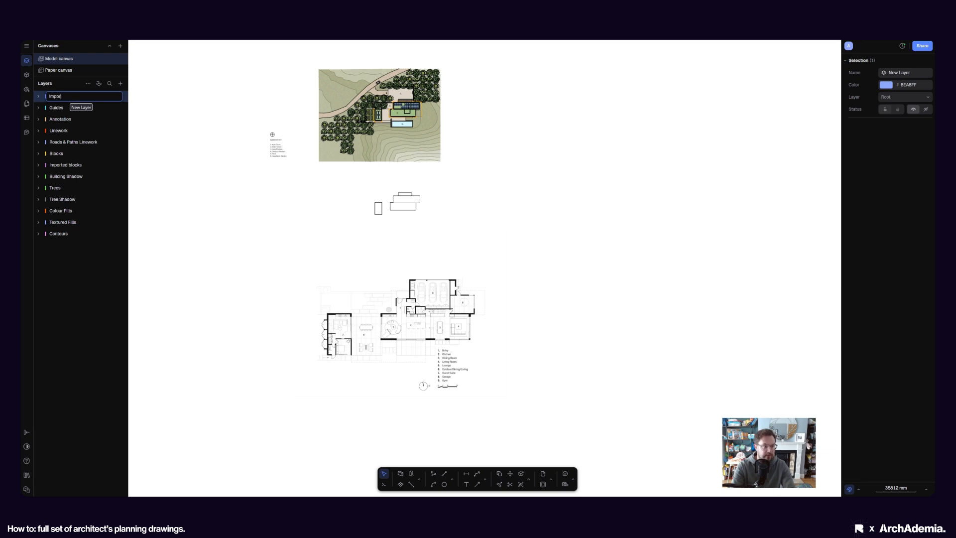
key(Return)
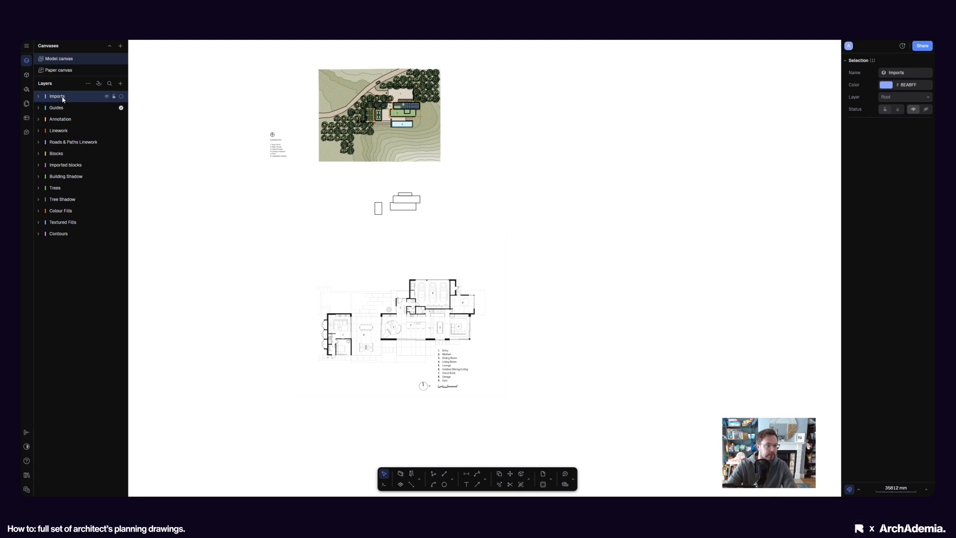
drag(63, 97, 62, 242)
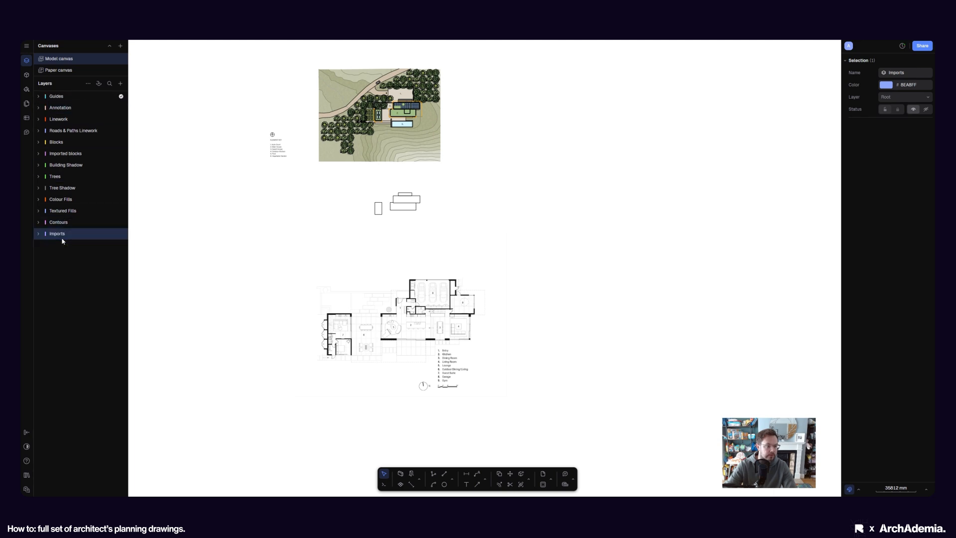
click(224, 259)
Assign the first floor plan image to the Imports layer and move it up over the building outlines
mouse_move(446, 325)
mouse_down()
mouse_move(429, 254)
mouse_move(437, 328)
mouse_up()
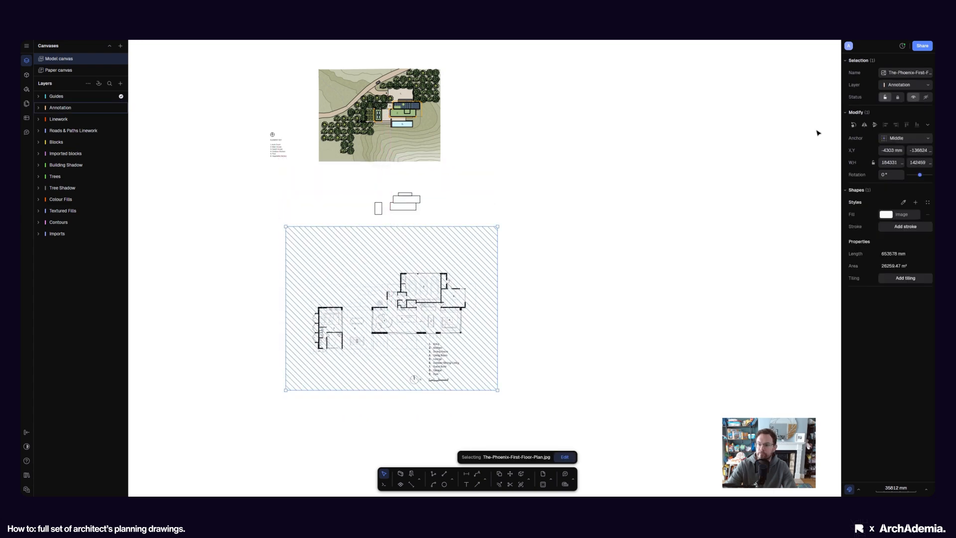
click(909, 85)
click(904, 205)
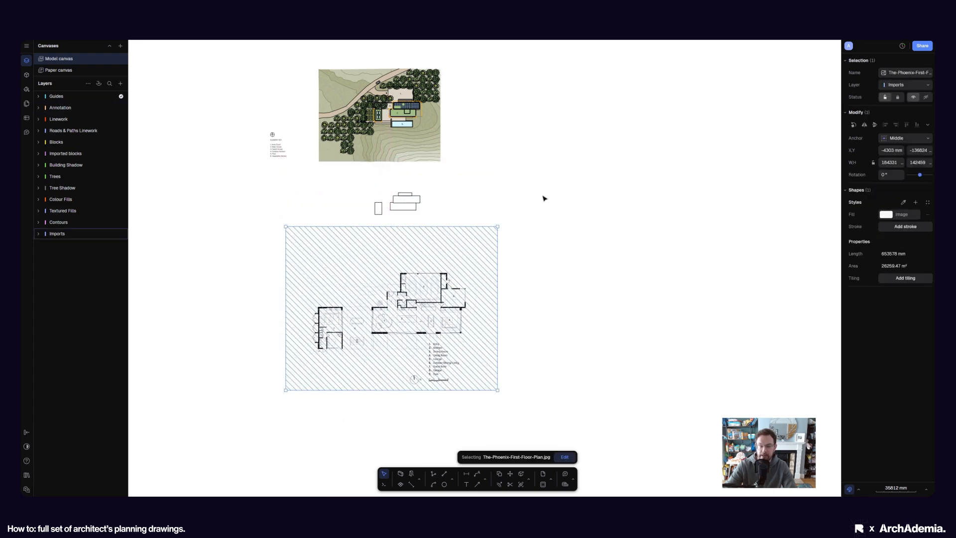
key(Escape)
drag(464, 293, 460, 235)
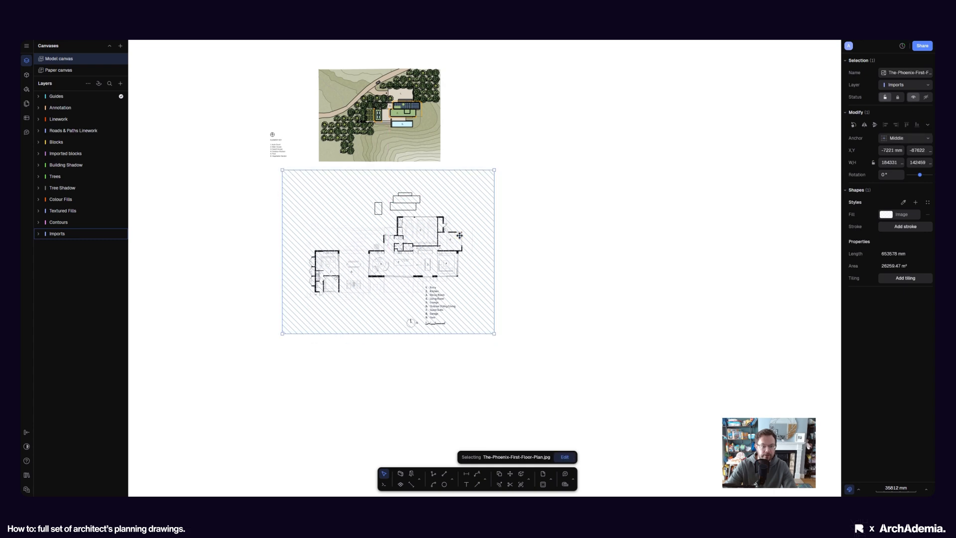
Assign the second floor plan image to the Imports layer
scroll(458, 228, down, 5)
click(451, 370)
click(922, 86)
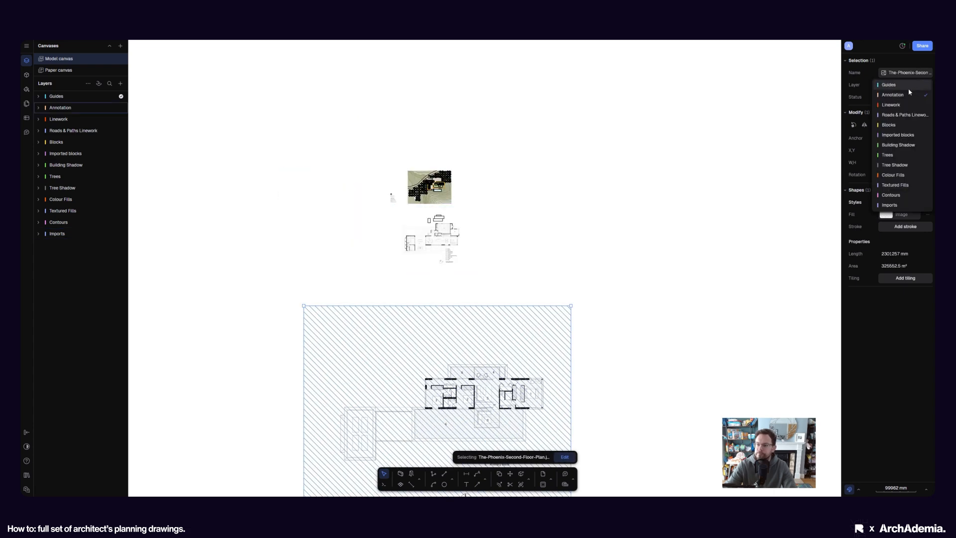
click(900, 203)
key(Escape)
Move the first floor plan image so the garage's upper-left wall corner snaps to the upper-left corner of the topmost outline rectangle
scroll(427, 238, up, 5)
click(427, 238)
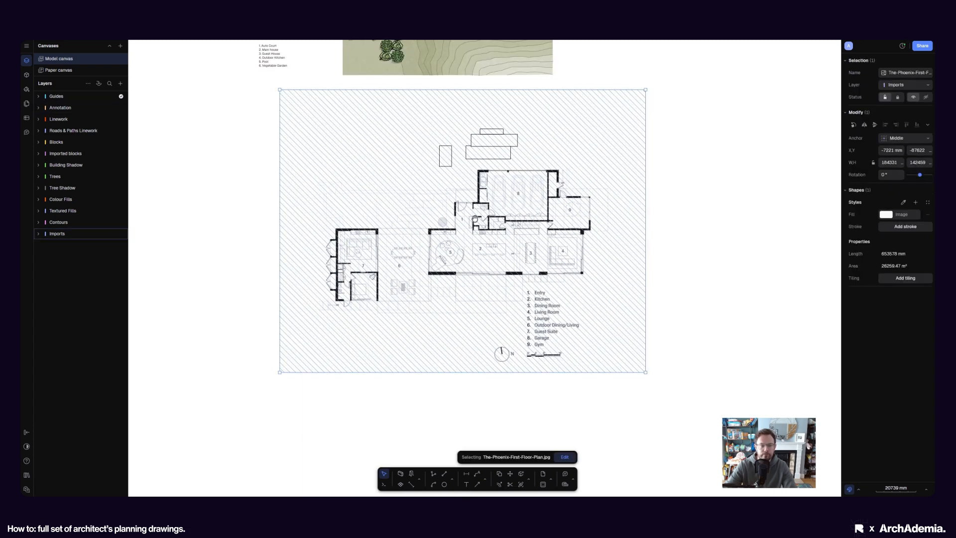
scroll(438, 236, up, 5)
click(510, 474)
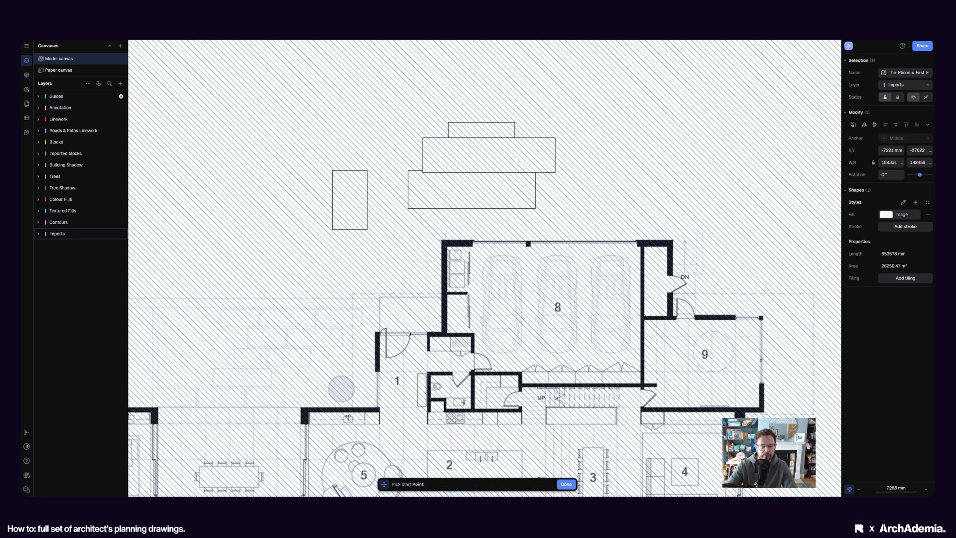
scroll(438, 255, down, 2)
scroll(447, 232, up, 5)
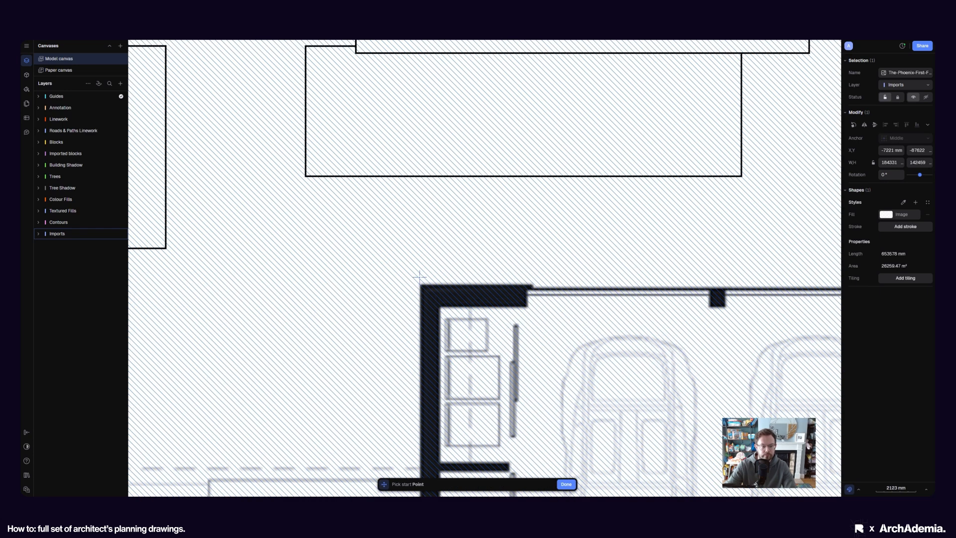
click(420, 285)
scroll(423, 282, down, 4)
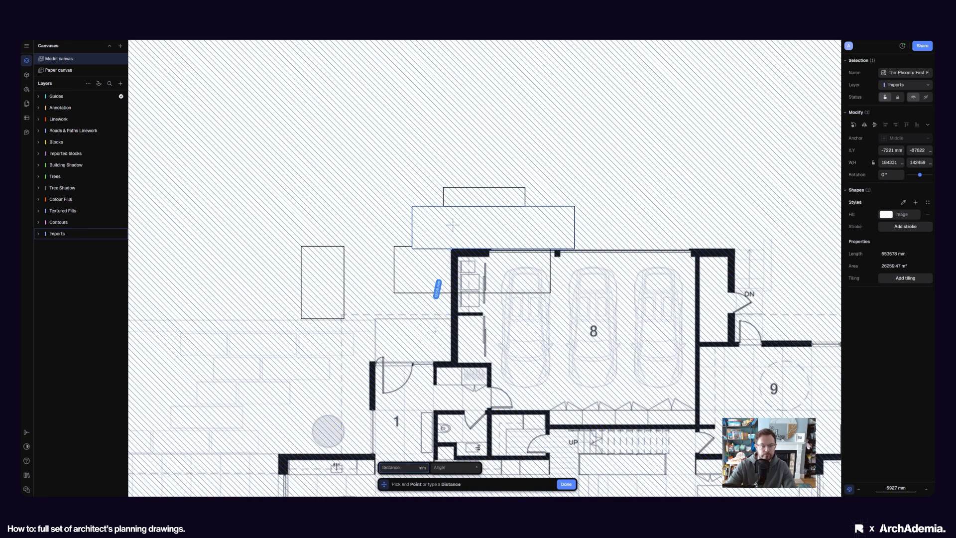
scroll(438, 277, up, 4)
click(444, 200)
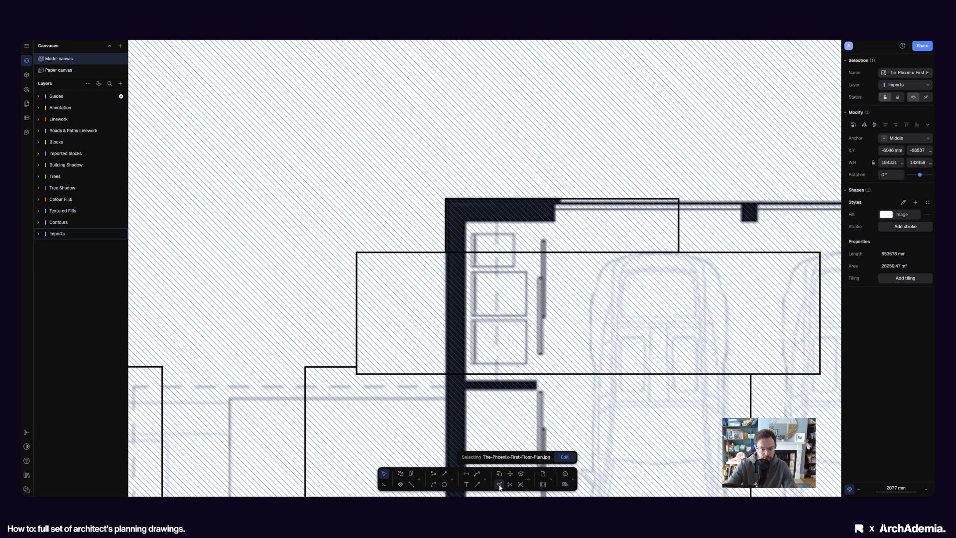
Scale the first floor plan image from the garage's upper-left corner so its upper-right wall corner meets the outline rectangle's upper-right corner
click(529, 479)
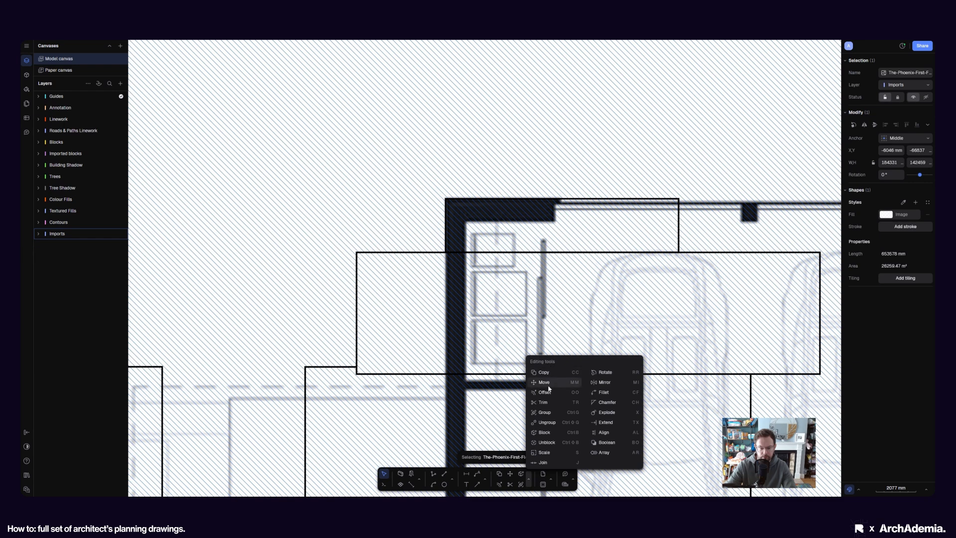
click(545, 452)
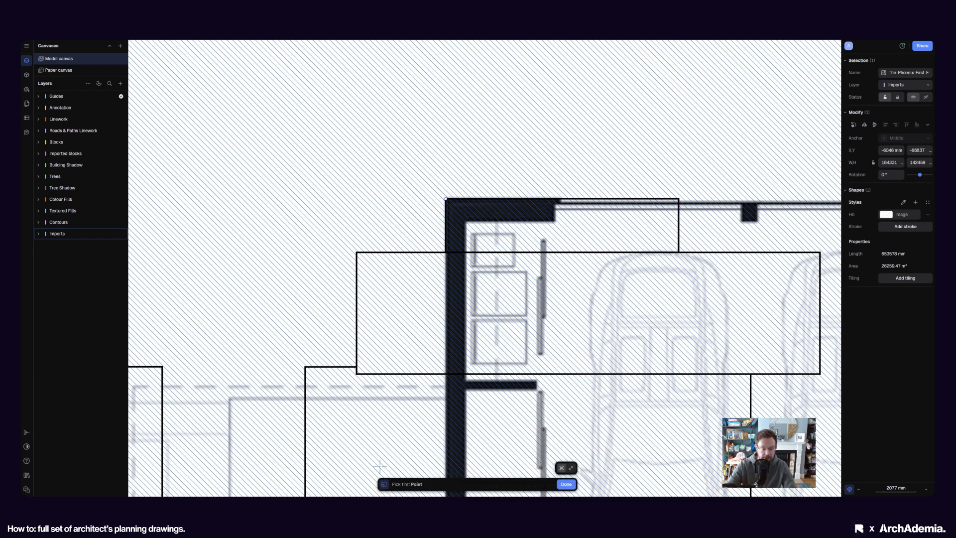
click(446, 198)
scroll(391, 283, down, 5)
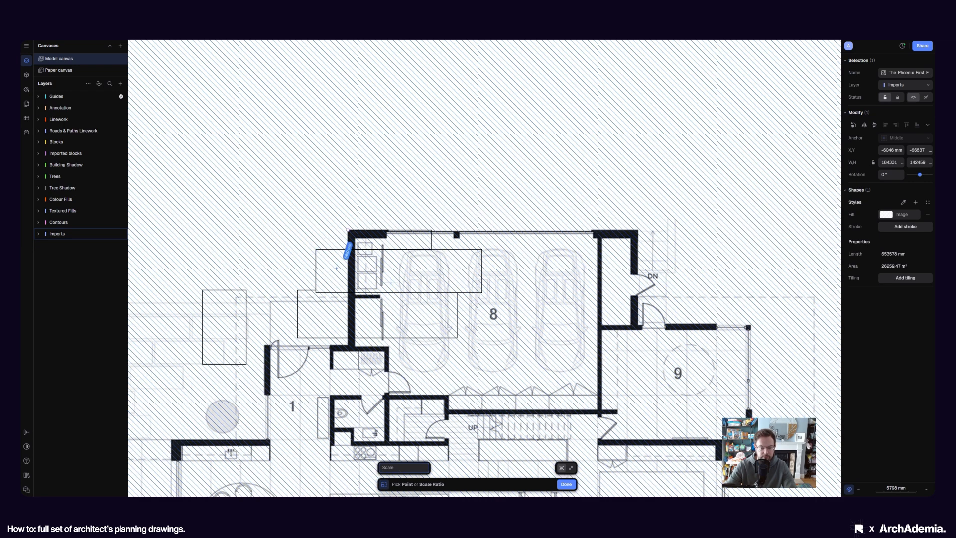
scroll(635, 226, up, 5)
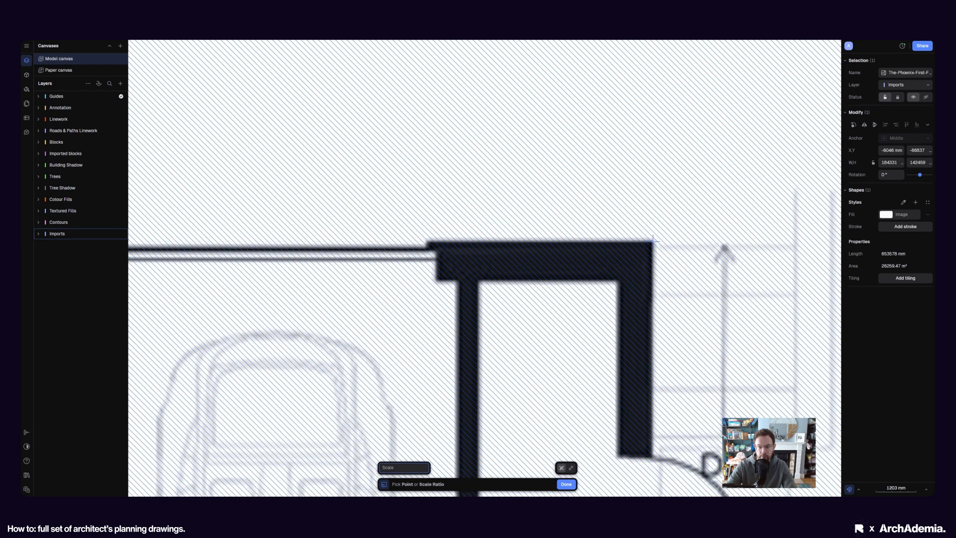
click(653, 241)
scroll(653, 241, down, 3)
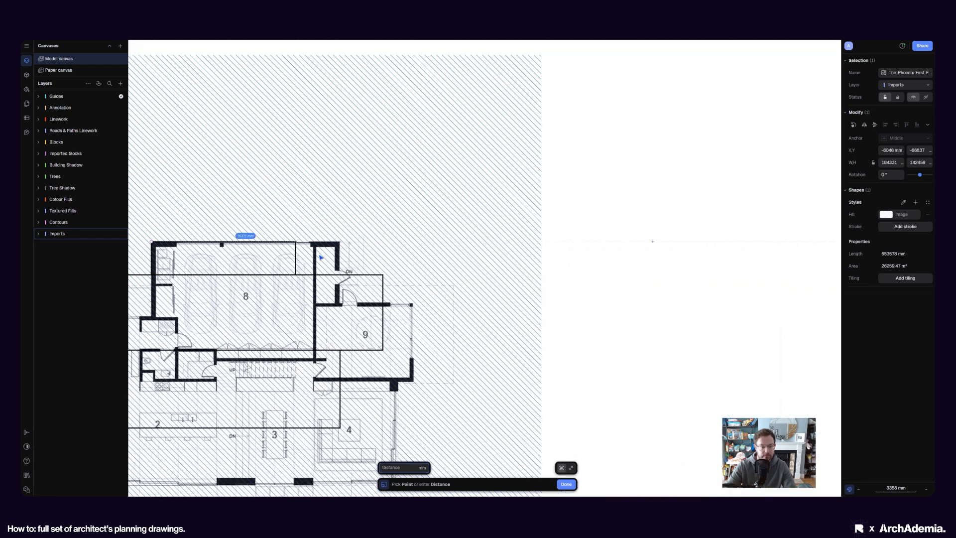
click(296, 242)
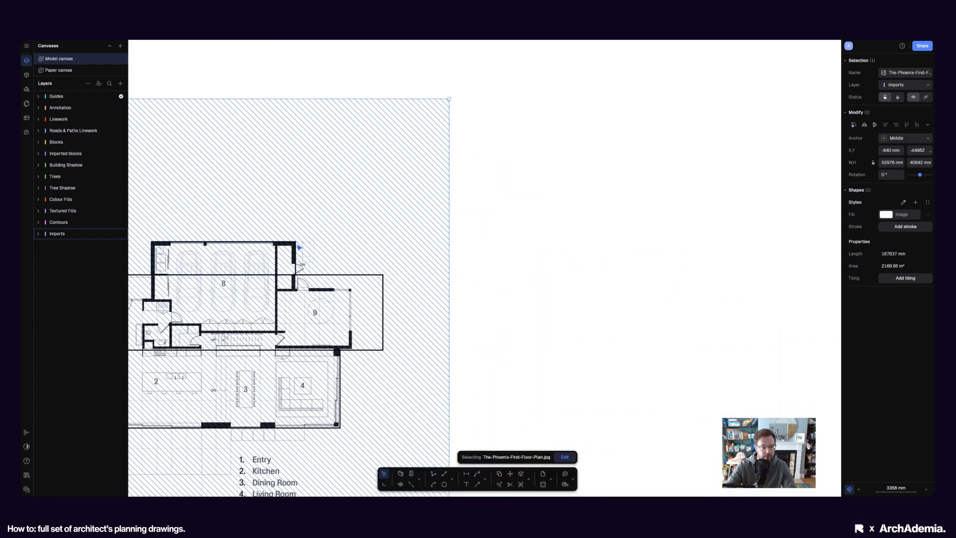
Adjust the scaled first floor plan image sideways to line up its garage walls with the topmost outline rectangle
scroll(593, 264, down, 1)
middle_drag(546, 353, 648, 298)
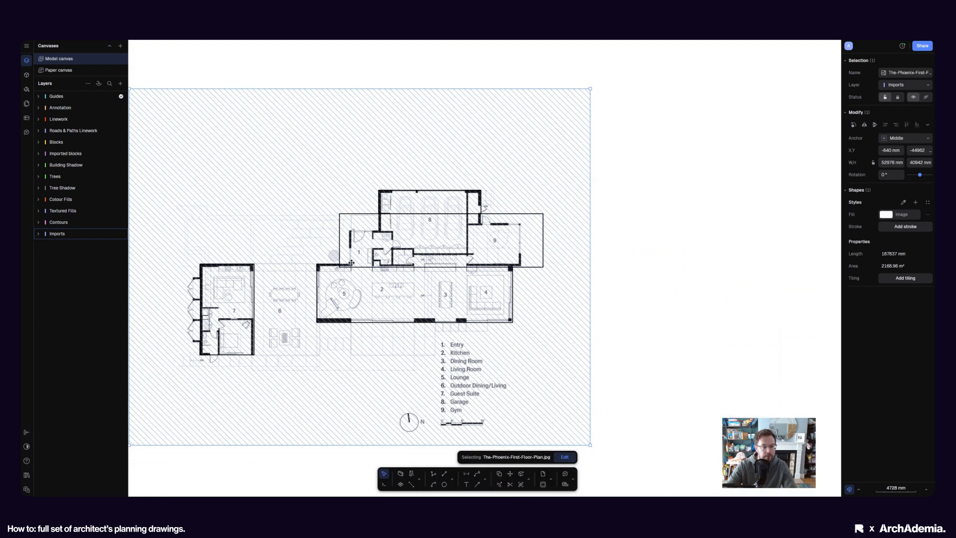
mouse_move(447, 255)
mouse_down()
mouse_move(450, 274)
mouse_move(448, 251)
mouse_up()
scroll(333, 223, up, 5)
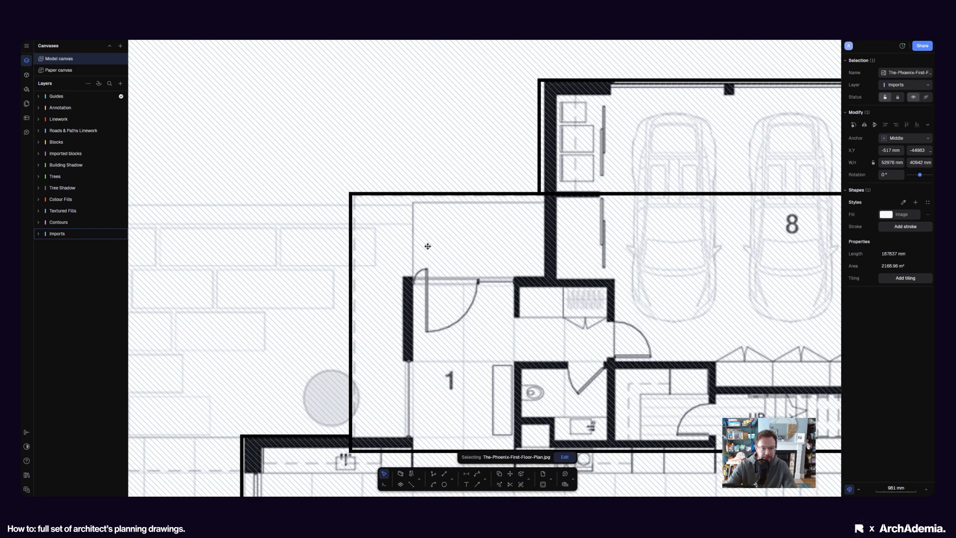
scroll(428, 246, down, 5)
scroll(495, 162, up, 8)
drag(498, 213, 486, 215)
scroll(469, 215, down, 4)
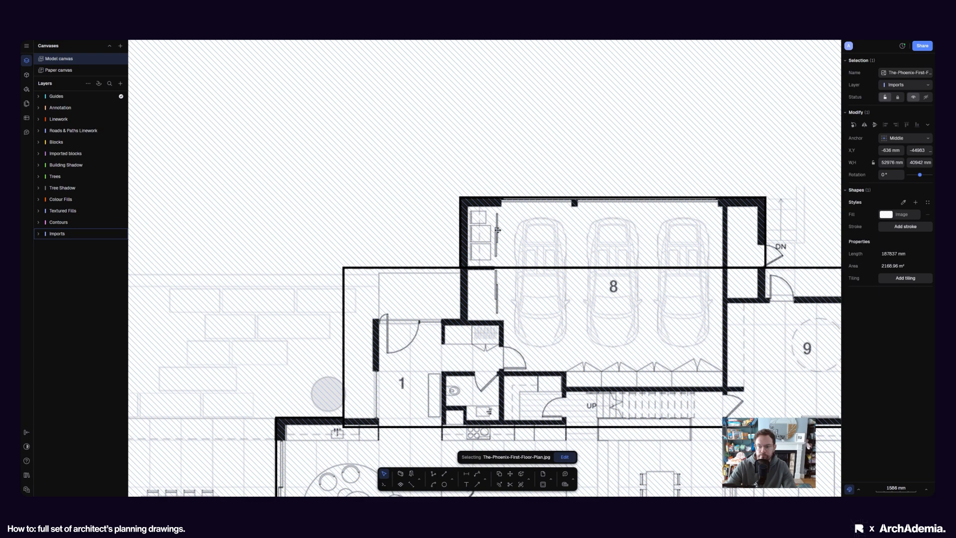
Check the guest suite walls against their outline and nudge the first floor plan image slightly sideways to fit
scroll(508, 232, down, 4)
click(254, 330)
scroll(376, 359, up, 5)
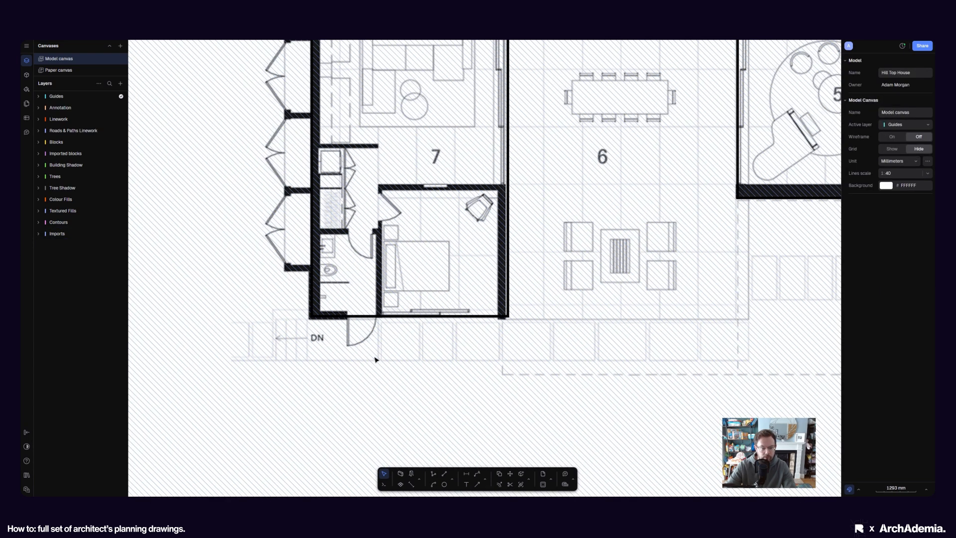
click(453, 332)
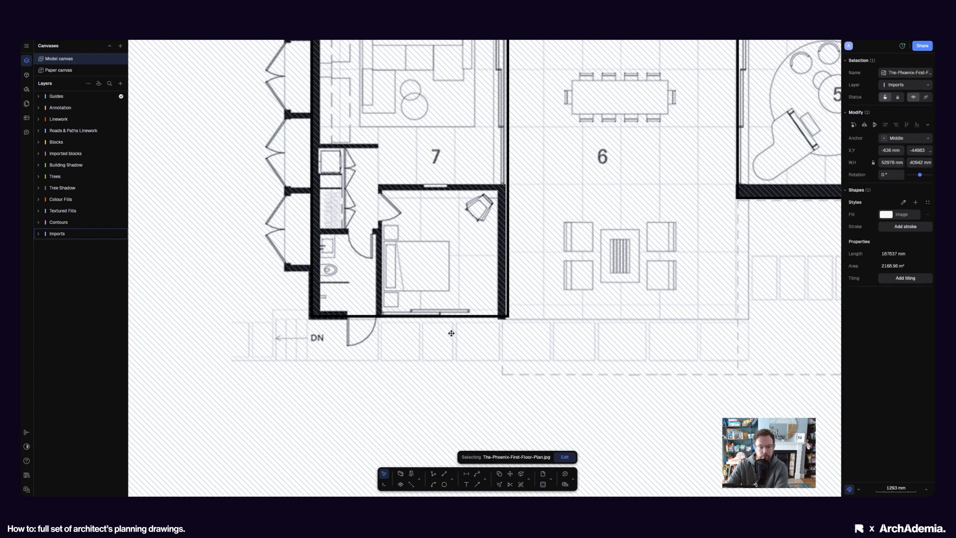
scroll(451, 333, down, 4)
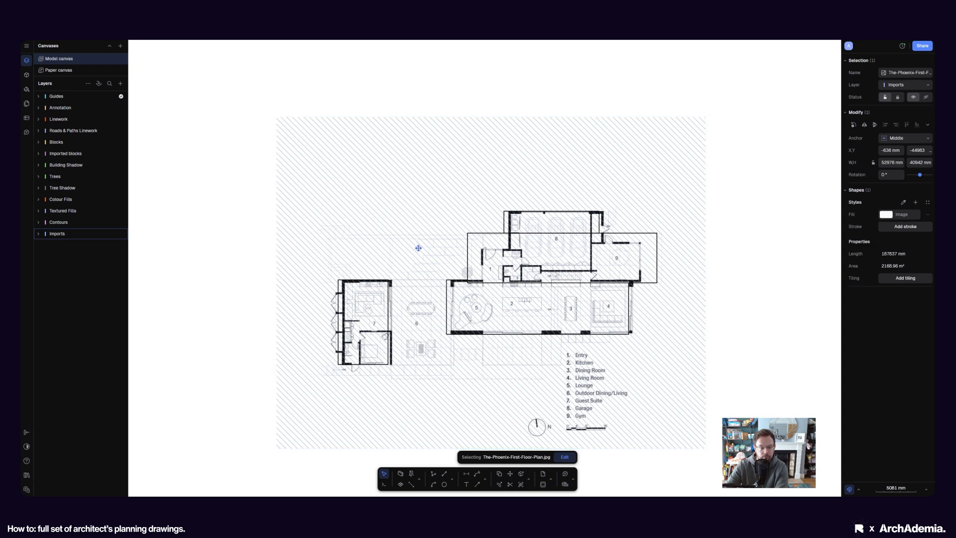
drag(418, 248, 414, 248)
Move the second floor plan image up and to the right, closer to the site plan and first floor plan
scroll(393, 210, down, 7)
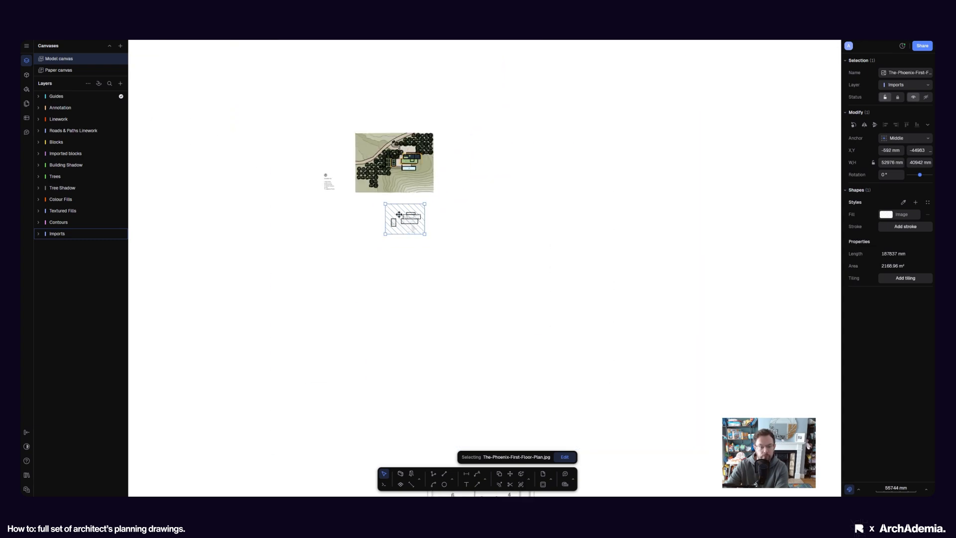
scroll(429, 281, down, 5)
scroll(424, 319, up, 4)
scroll(421, 319, up, 3)
scroll(420, 341, down, 7)
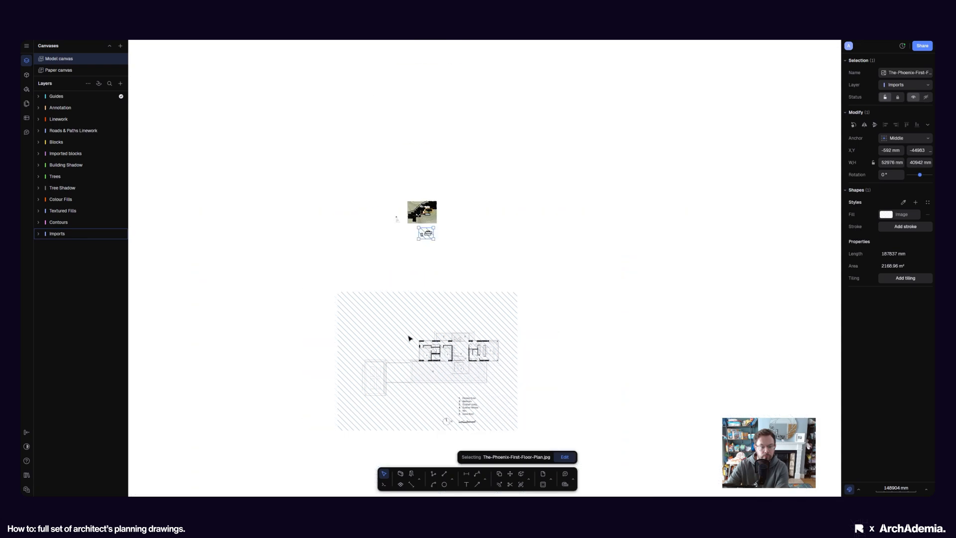
drag(409, 337, 448, 277)
scroll(448, 278, up, 3)
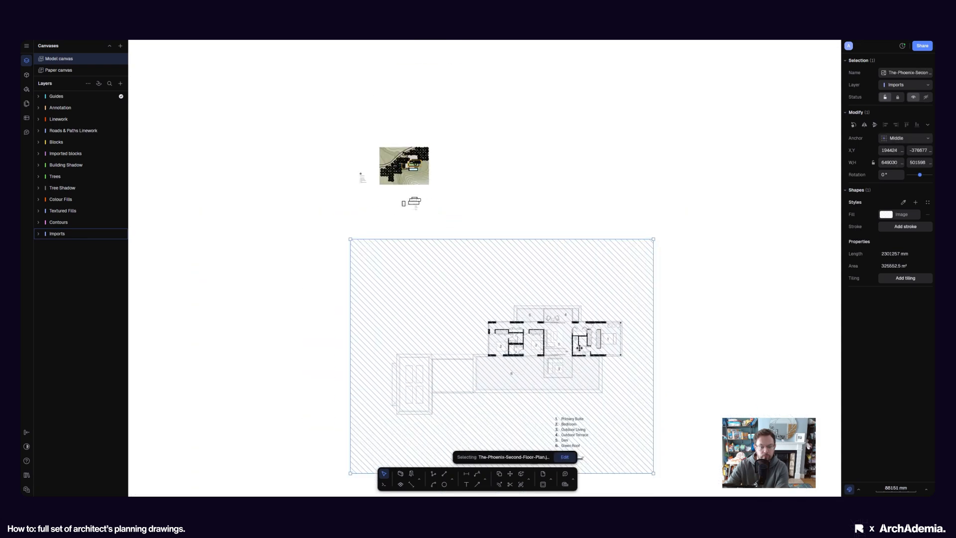
Scale the second floor plan image down to a fraction of its size from its lower-right corner, and deselect it
scroll(598, 348, down, 2)
drag(632, 437, 480, 319)
scroll(454, 238, up, 8)
click(455, 241)
middle_drag(518, 297, 413, 211)
scroll(413, 212, up, 5)
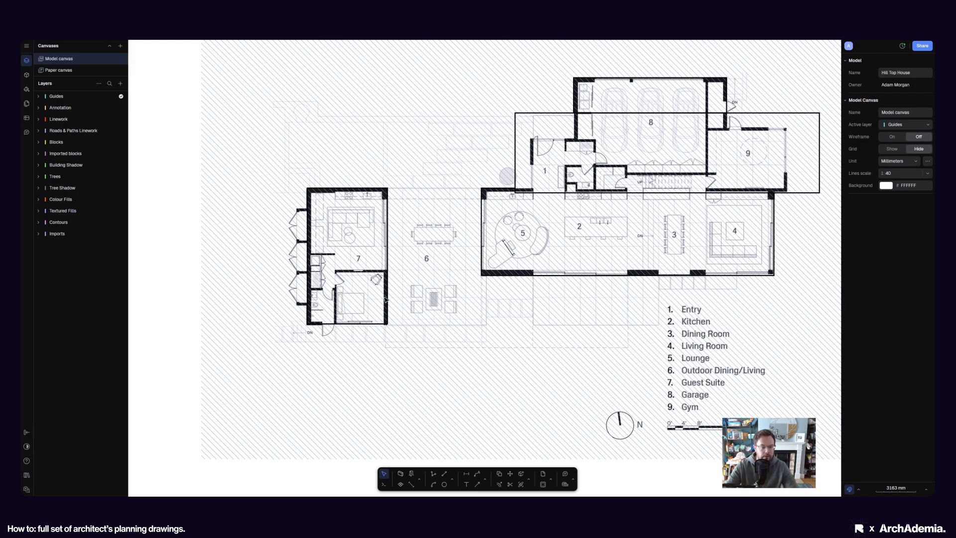
Copy the four building outline shapes from the first floor plan straight down into the empty space below it
click(483, 213)
shift+click(482, 213)
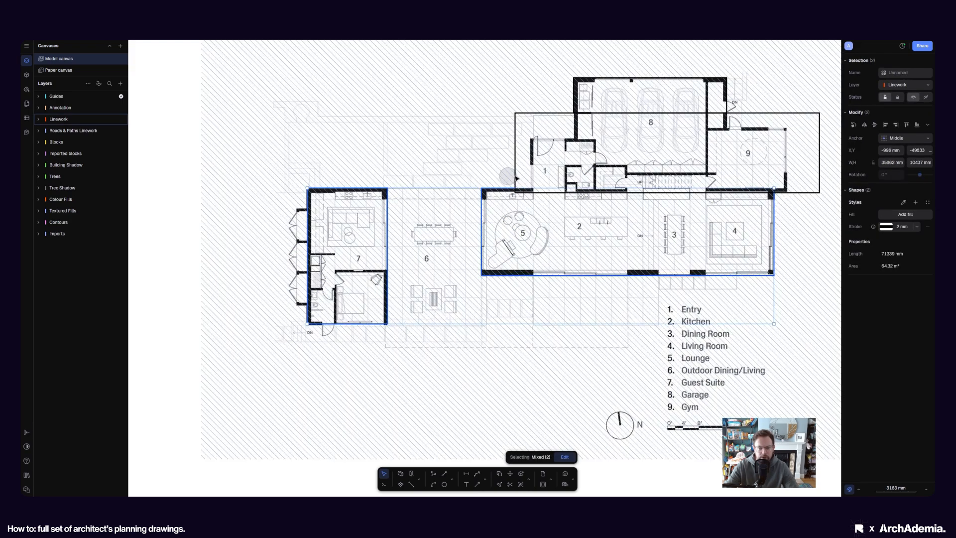
shift+click(515, 175)
middle_drag(606, 121, 440, 194)
shift+click(418, 175)
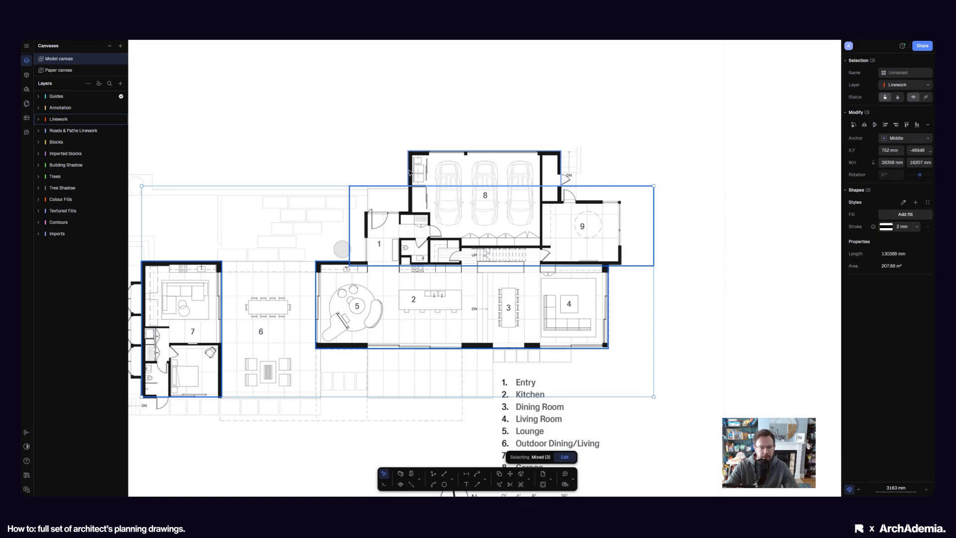
scroll(553, 201, down, 10)
mouse_move(622, 262)
middle_down()
mouse_move(552, 259)
mouse_move(502, 221)
mouse_move(478, 299)
mouse_move(485, 388)
middle_up()
scroll(554, 259, down, 5)
scroll(507, 279, down, 5)
scroll(511, 368, up, 7)
scroll(492, 384, down, 2)
scroll(487, 229, up, 7)
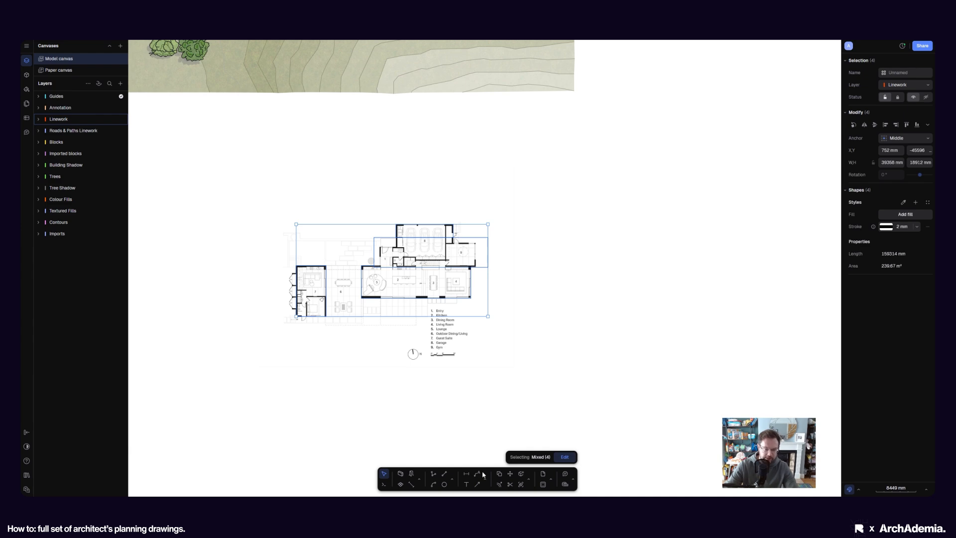
click(498, 475)
scroll(429, 244, down, 5)
click(425, 255)
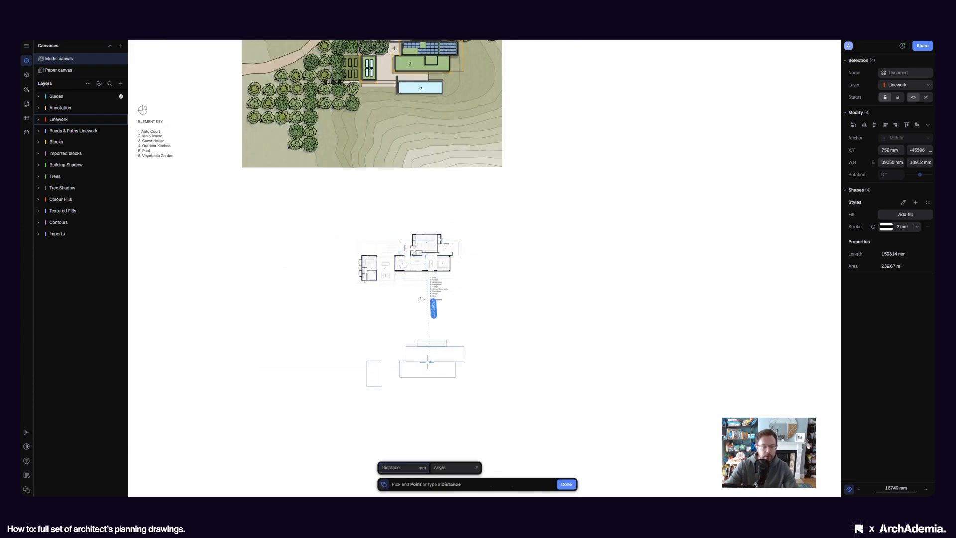
click(425, 380)
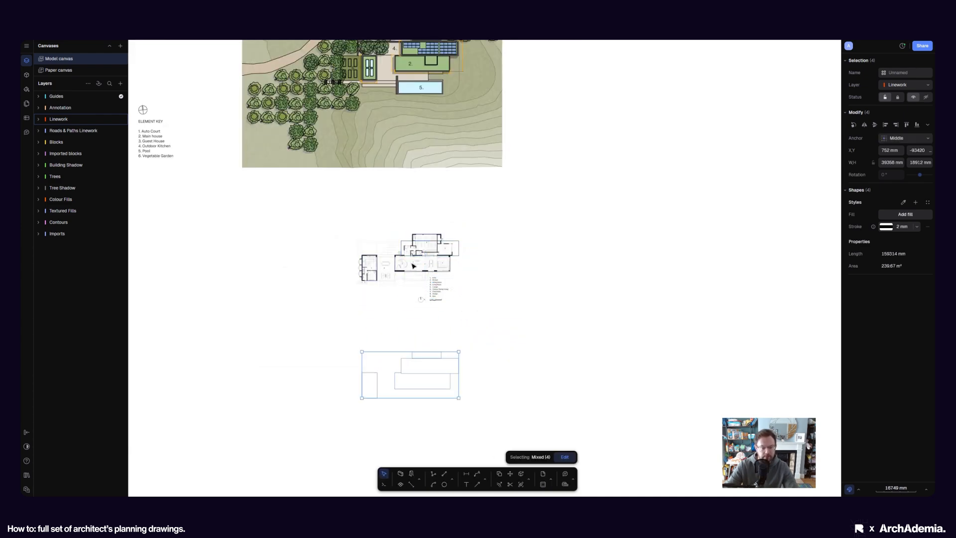
Select the second floor plan image and move it up over the copied building outlines
scroll(406, 259, up, 10)
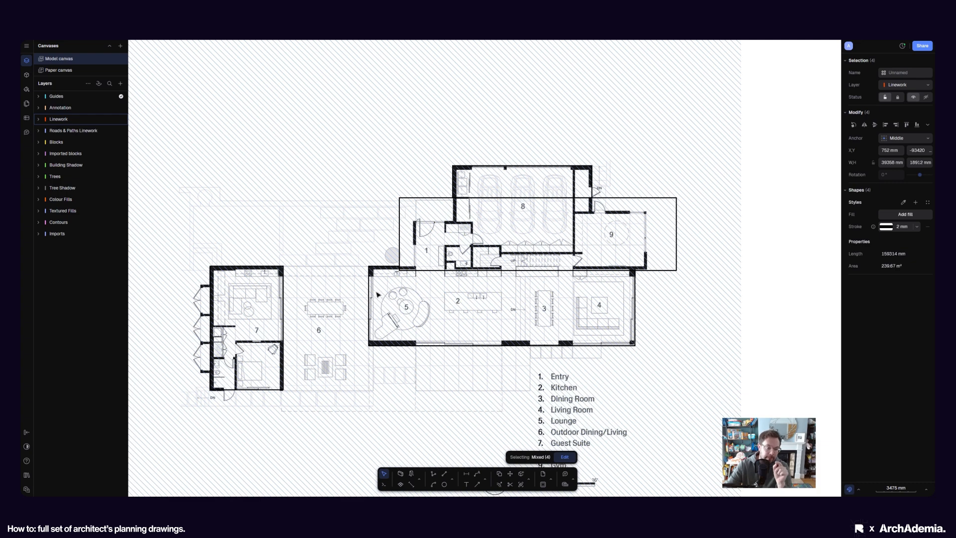
scroll(362, 234, down, 5)
scroll(362, 234, up, 3)
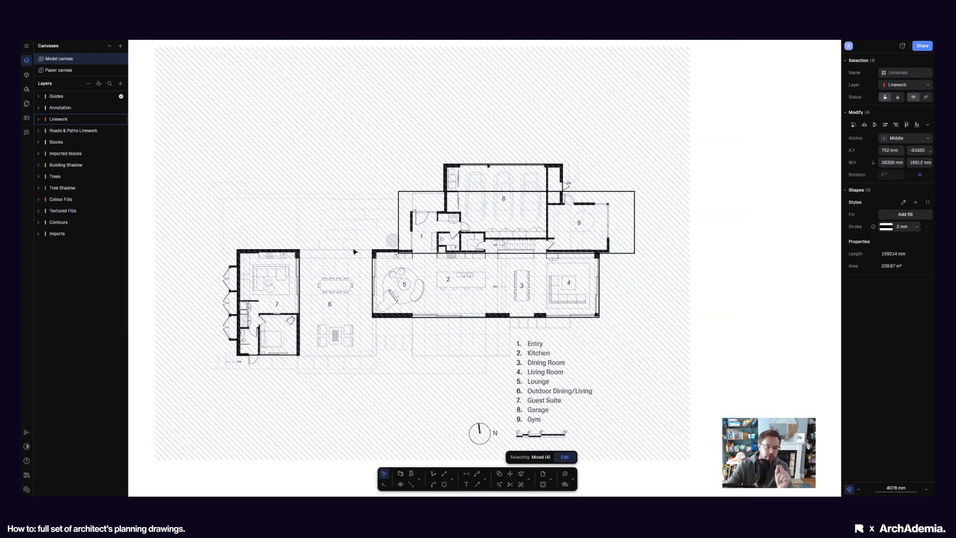
scroll(378, 279, down, 10)
click(385, 298)
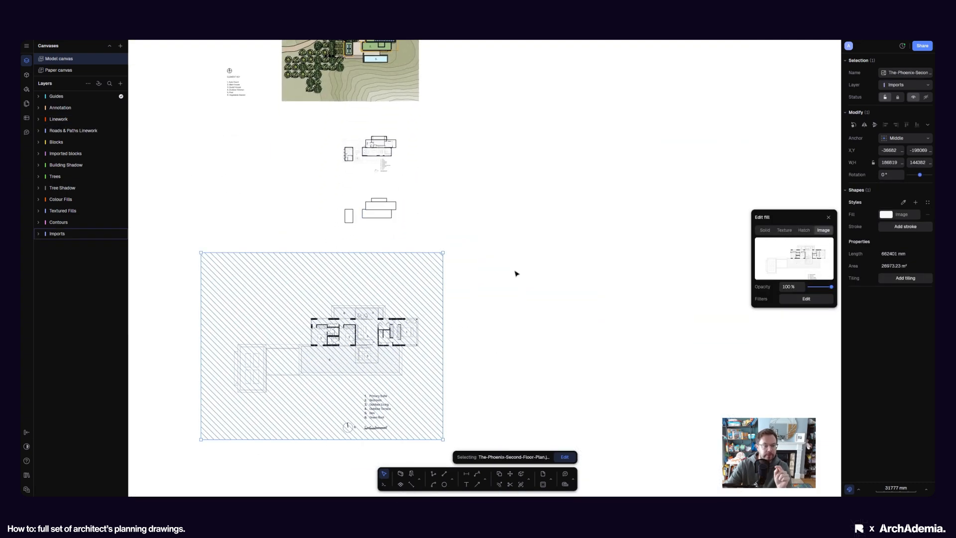
scroll(493, 277, up, 3)
scroll(516, 276, down, 2)
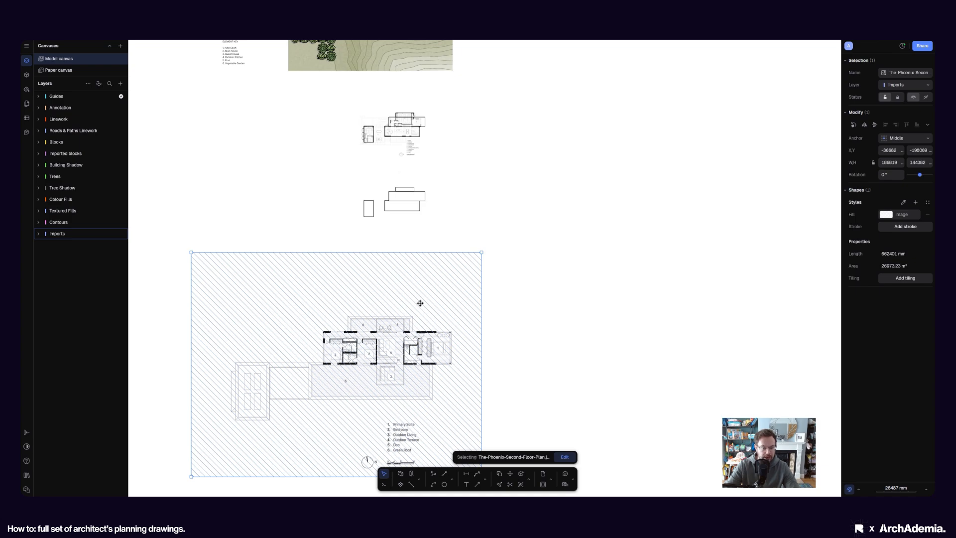
mouse_move(401, 321)
mouse_down()
mouse_move(450, 238)
mouse_move(449, 211)
mouse_up()
scroll(399, 180, up, 8)
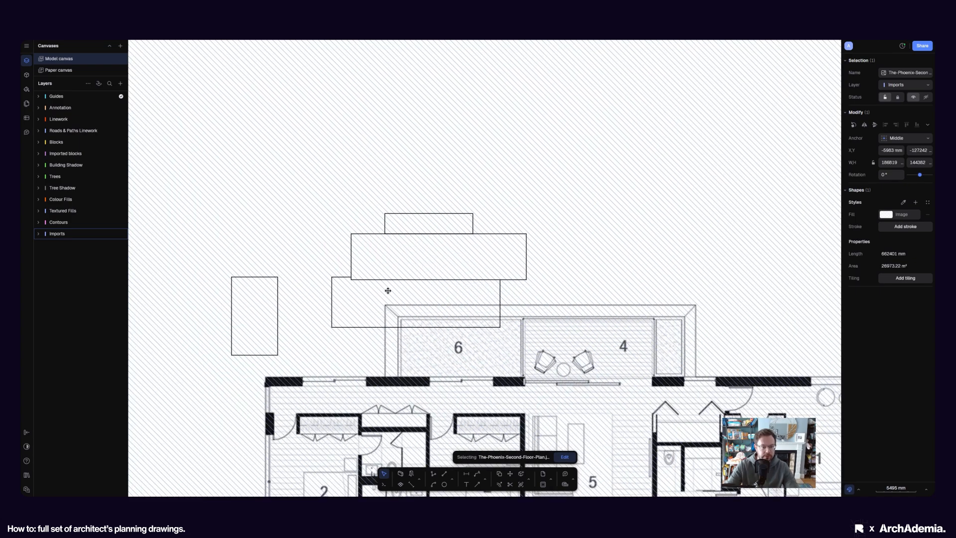
Align the upper-left roof corner of the second floor plan image with the matching corner of the topmost copied outline
drag(427, 397, 433, 309)
scroll(391, 224, up, 14)
drag(463, 246, 412, 202)
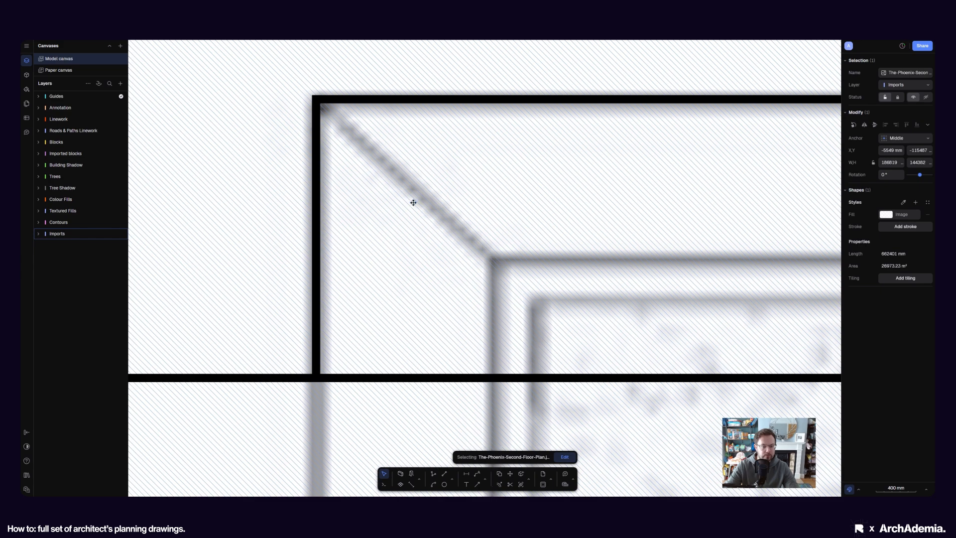
Scale the second floor plan image by reference from its aligned roof corner so the roof edge matches the topmost outline's width
click(530, 479)
click(539, 456)
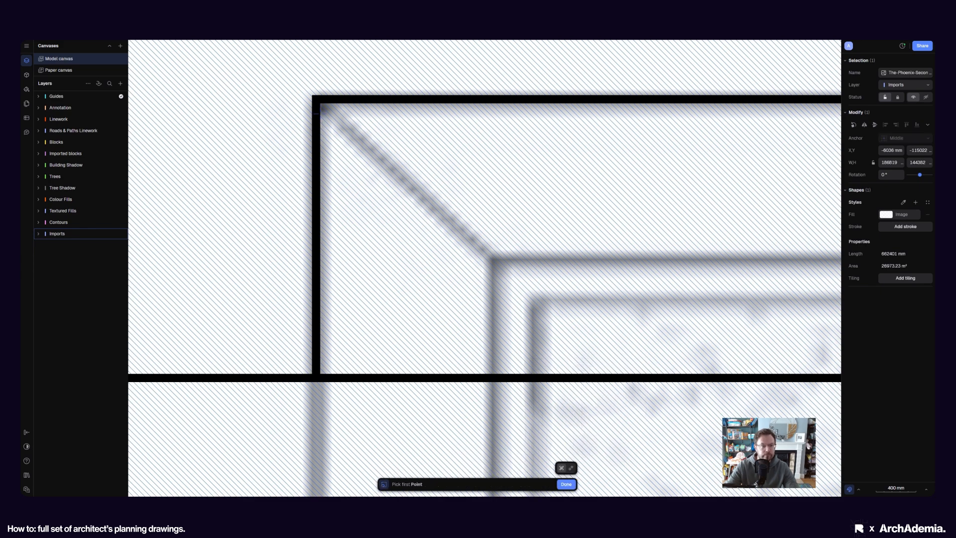
click(317, 100)
scroll(509, 299, down, 11)
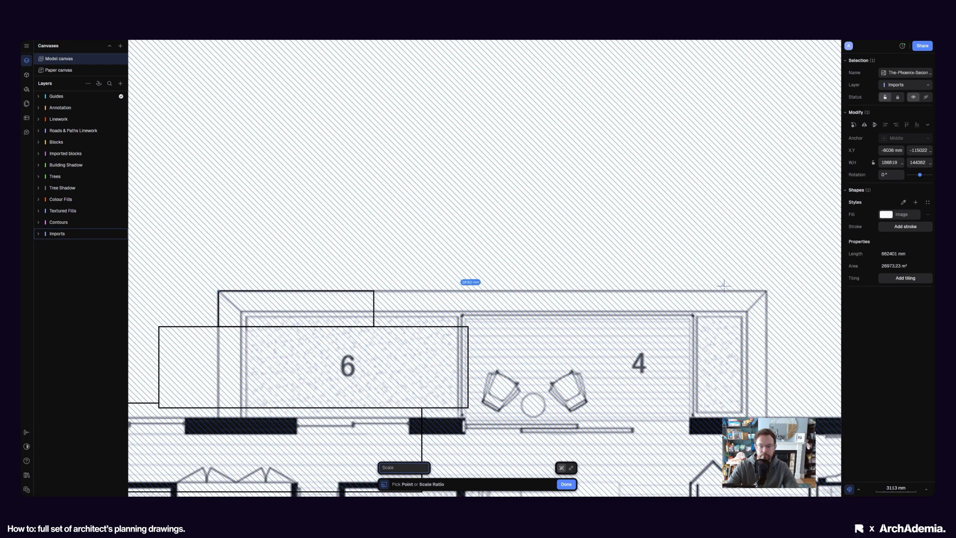
click(767, 290)
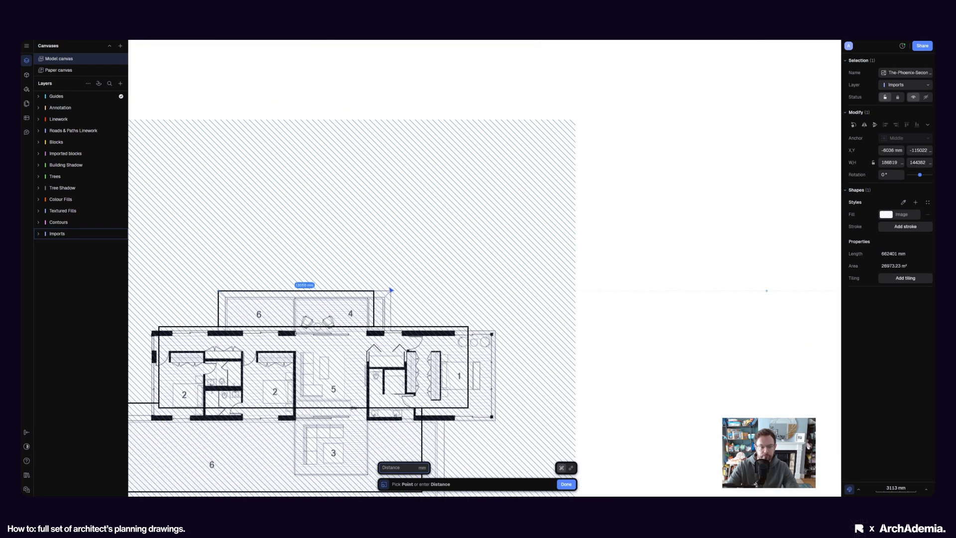
click(589, 312)
scroll(615, 369, down, 8)
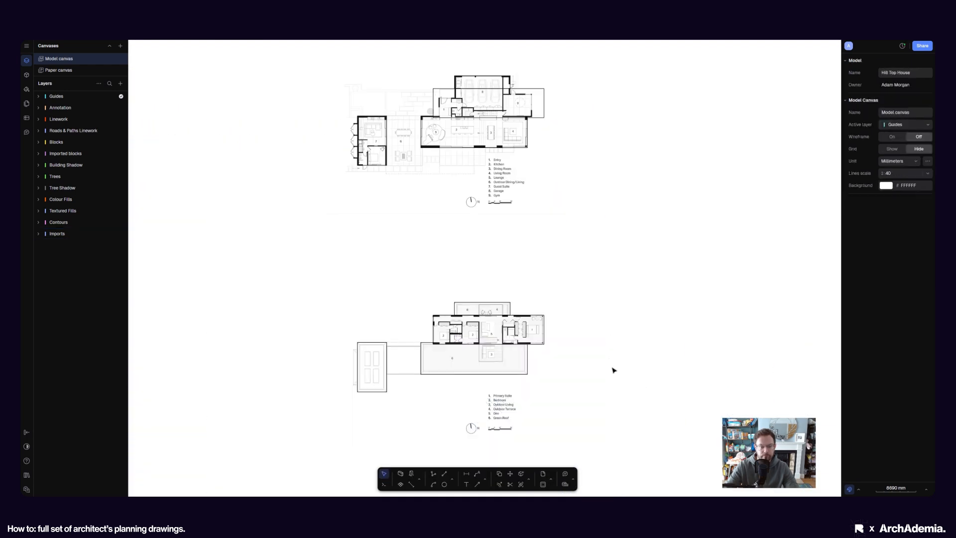
Try moving the first floor plan with its outlines up beside the site plan, and undo the move
scroll(581, 363, down, 5)
scroll(527, 363, up, 3)
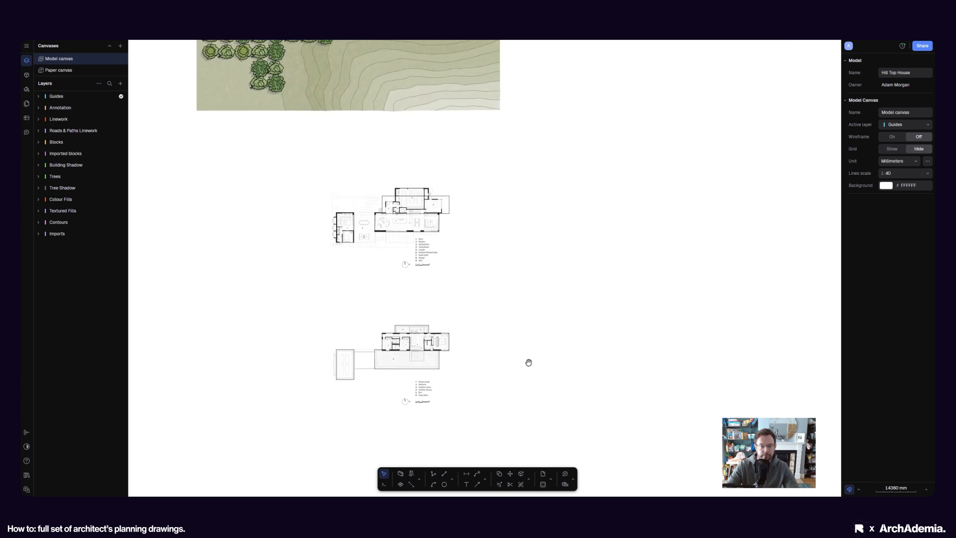
scroll(501, 277, down, 2)
scroll(535, 292, down, 2)
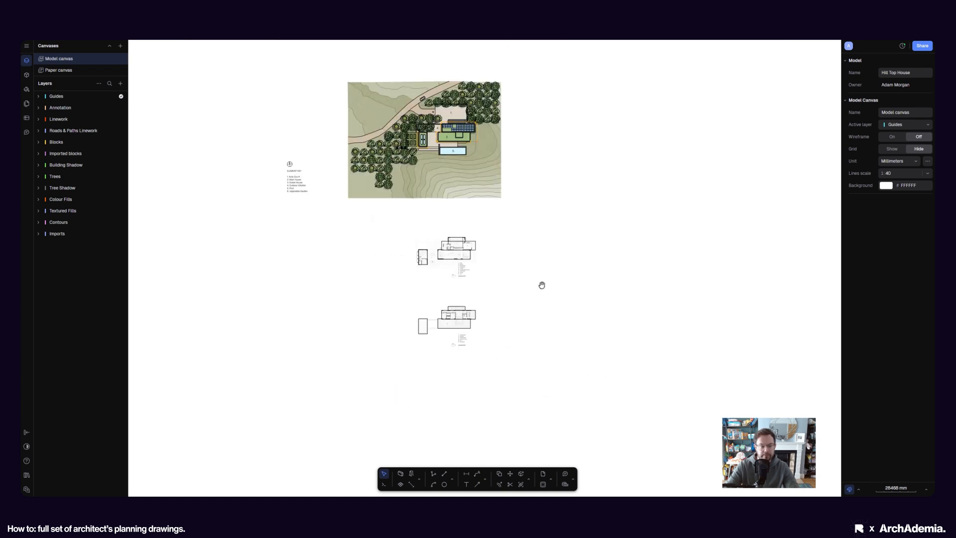
scroll(416, 324, up, 4)
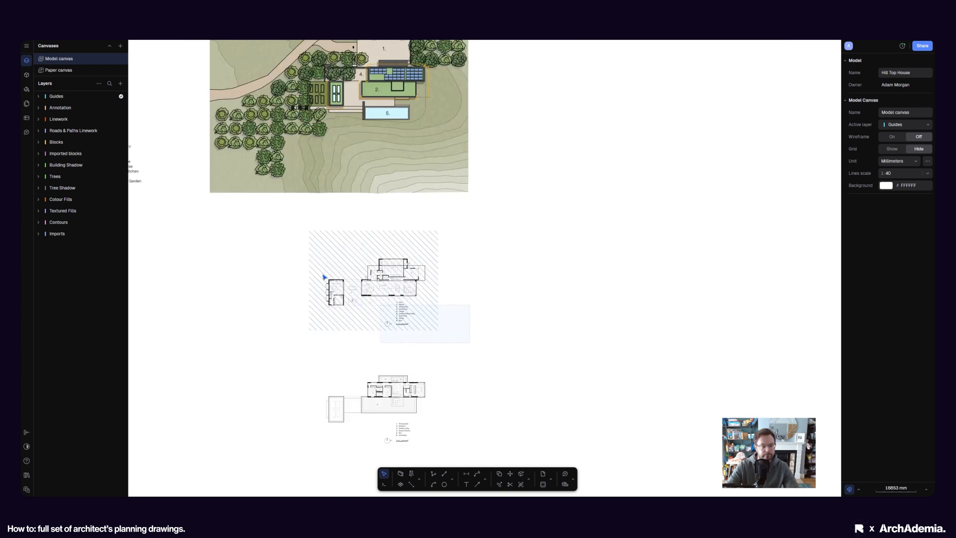
click(274, 224)
scroll(323, 319, down, 3)
drag(369, 303, 541, 169)
key(ctrl+z)
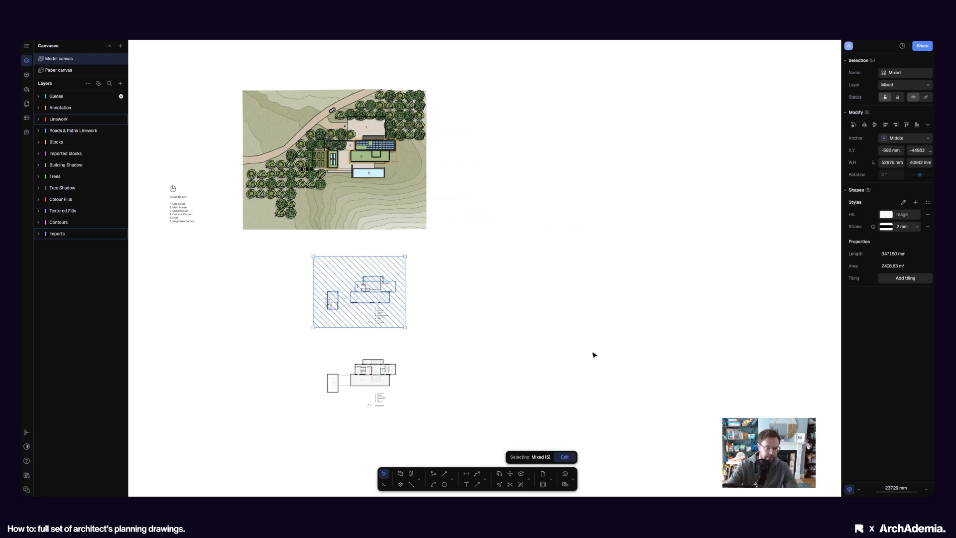
Select both floor plans with their outlines and move them slightly down, away from the site plan
click(518, 351)
middle_drag(471, 342, 495, 292)
drag(505, 427, 289, 209)
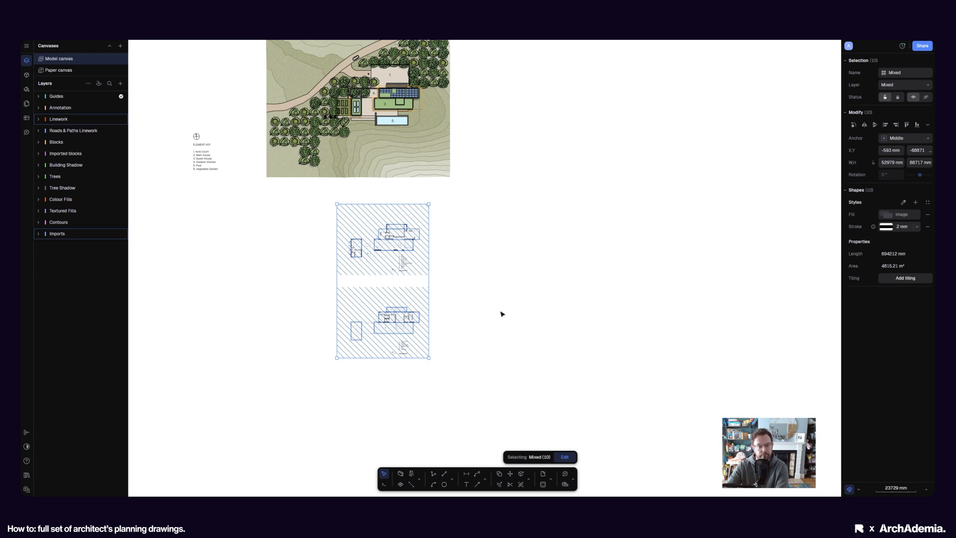
click(489, 331)
drag(481, 385, 336, 257)
click(445, 389)
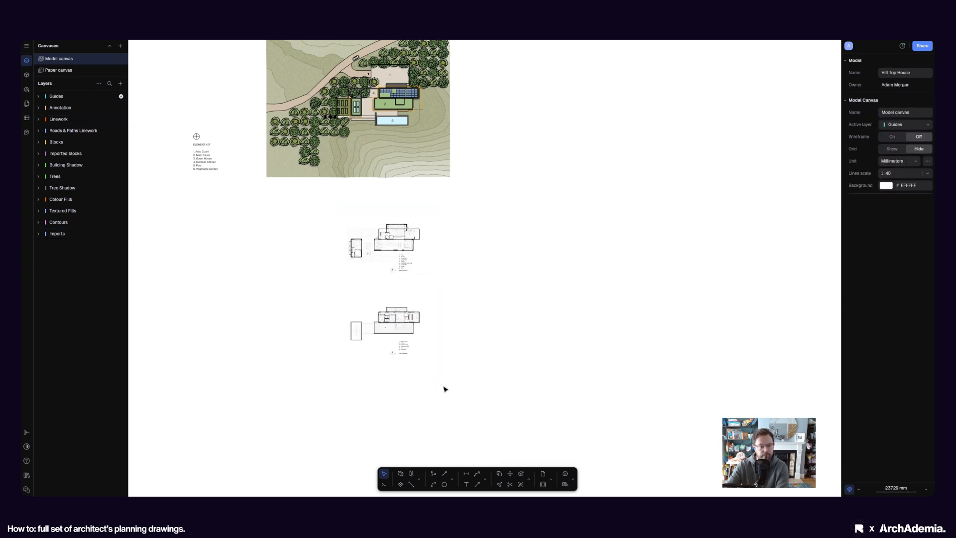
drag(480, 380, 311, 195)
drag(354, 304, 288, 302)
Move the second floor plan with its outlines further down to widen the gap below the first floor plan, and deselect it
click(534, 267)
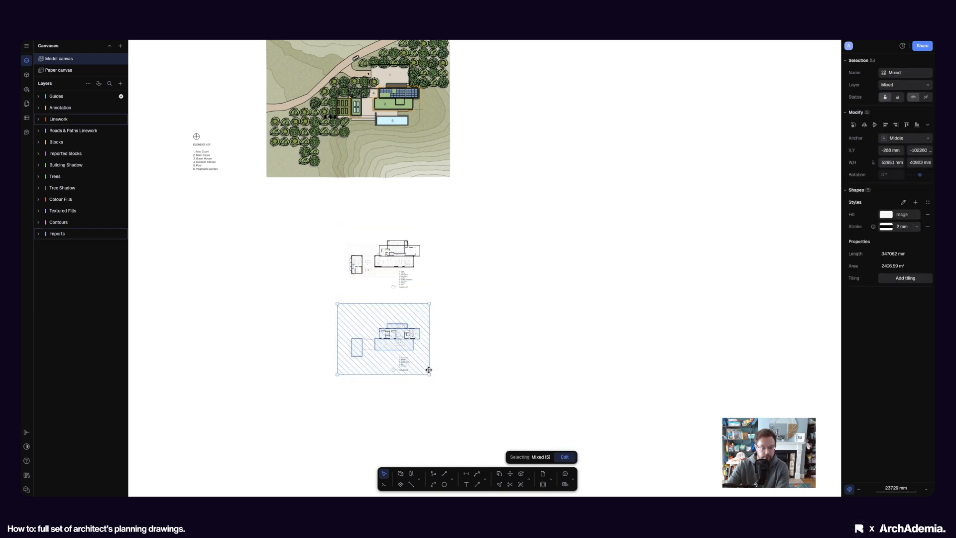
drag(428, 370, 421, 384)
click(204, 269)
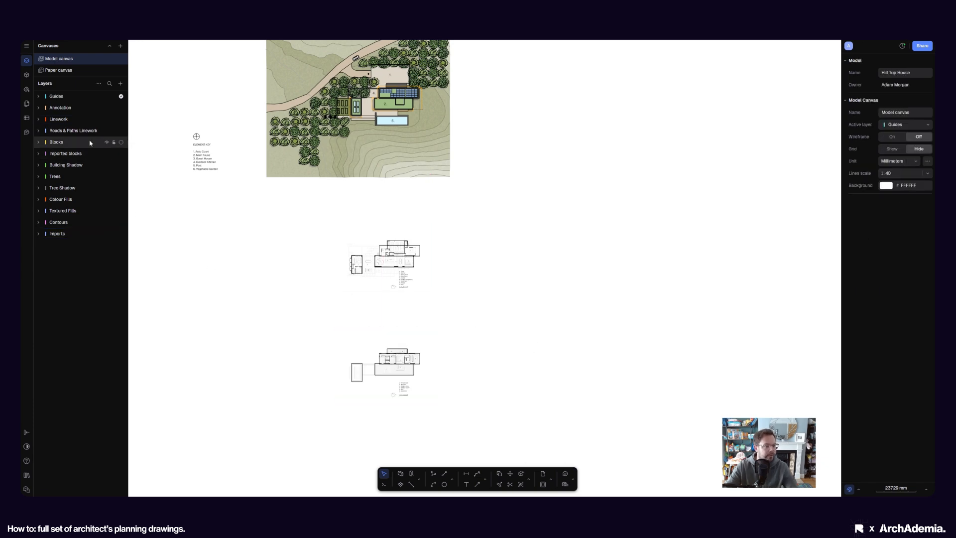
Draw a vertical guide line about 216 m long from the solar-panelled roof's lower-right corner down past both floor plans
click(444, 473)
scroll(426, 90, up, 10)
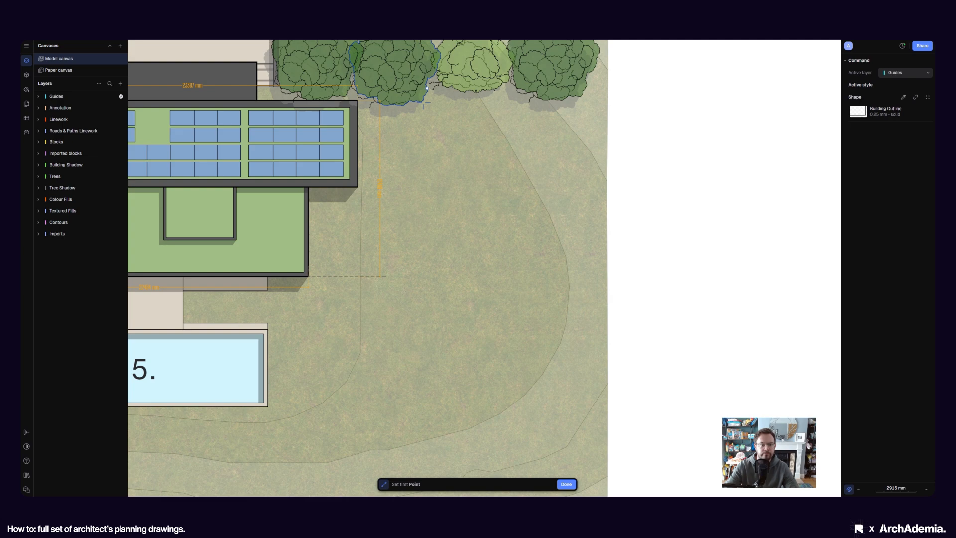
click(357, 192)
scroll(357, 192, down, 10)
scroll(357, 270, down, 3)
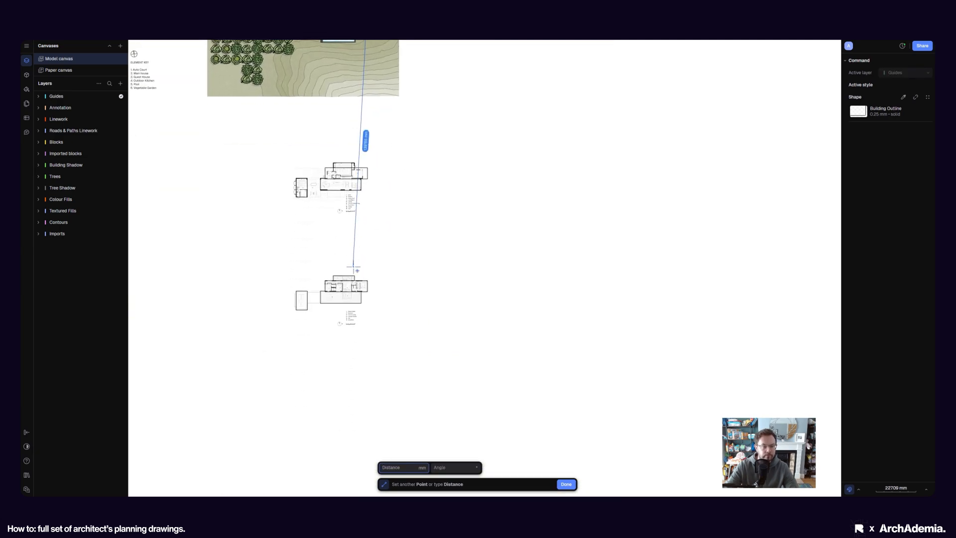
click(366, 407)
key(Escape)
Draw a second vertical guide line from the left edge of the solar-panelled roof down past both floor plans
scroll(399, 144, up, 10)
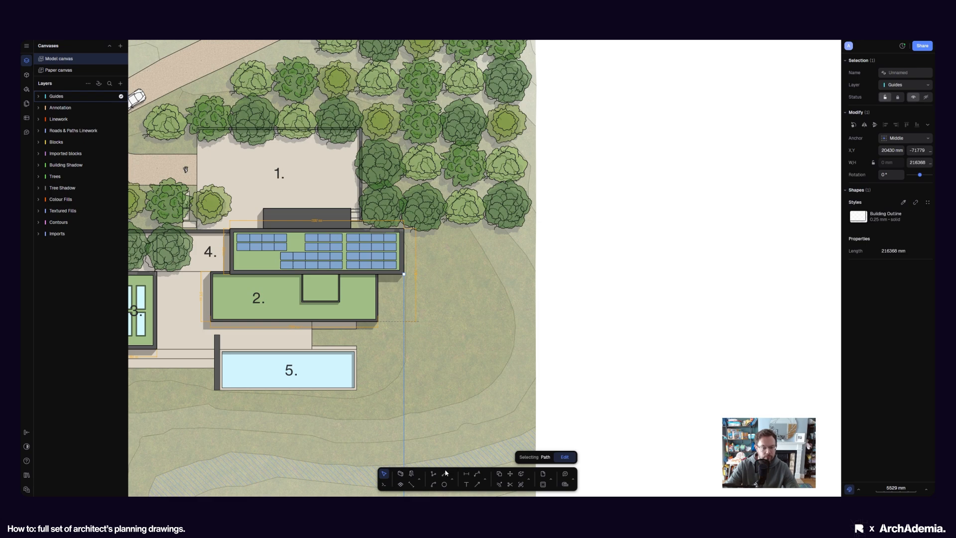
click(445, 473)
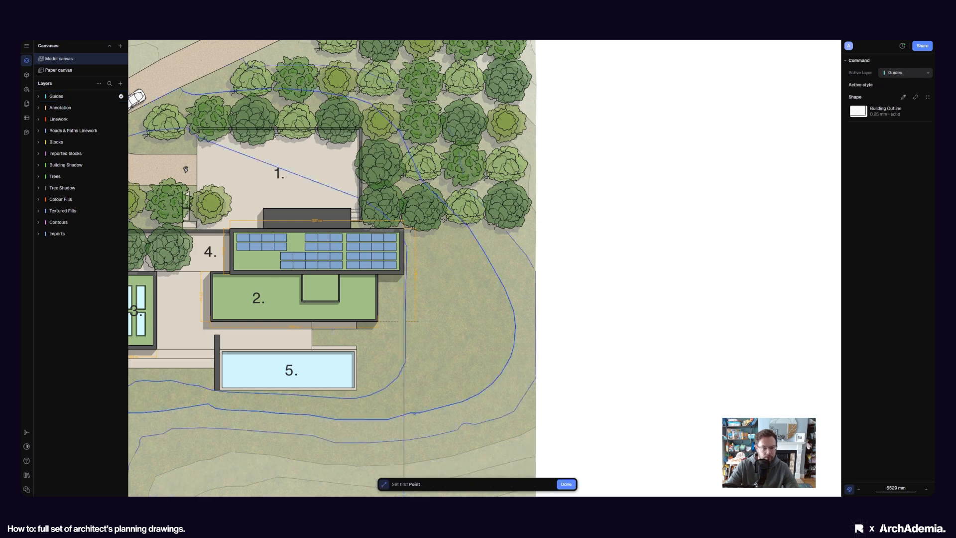
click(227, 259)
scroll(224, 259, up, 5)
scroll(299, 94, down, 10)
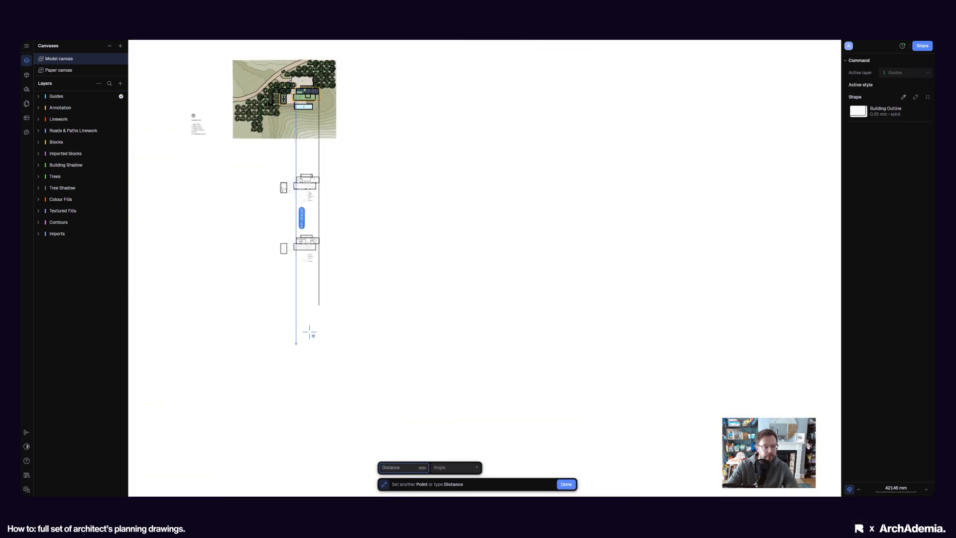
click(309, 331)
key(Escape)
Select the first floor plan and its outlines without the guides, and move them sideways so the outline's right edge meets the right guide
scroll(409, 247, up, 10)
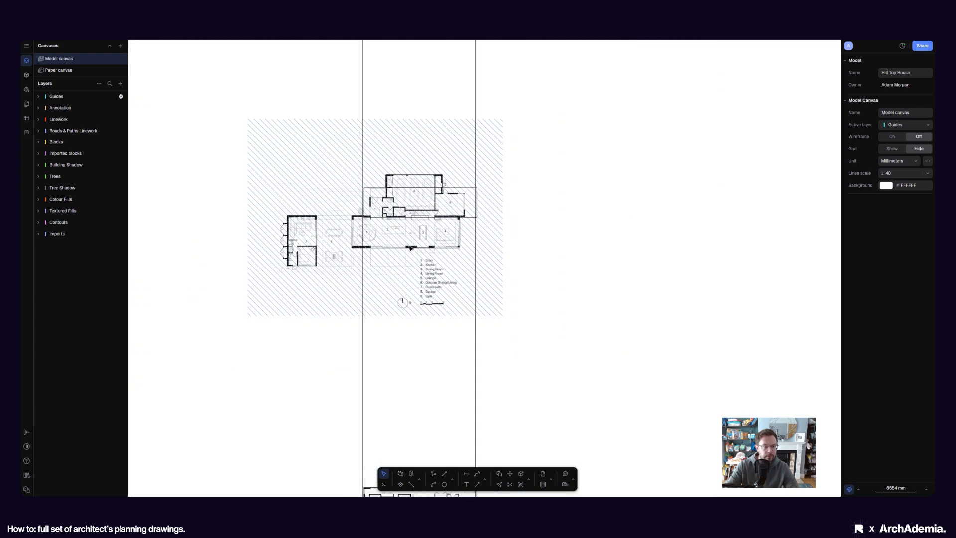
scroll(409, 247, down, 5)
drag(546, 139, 264, 343)
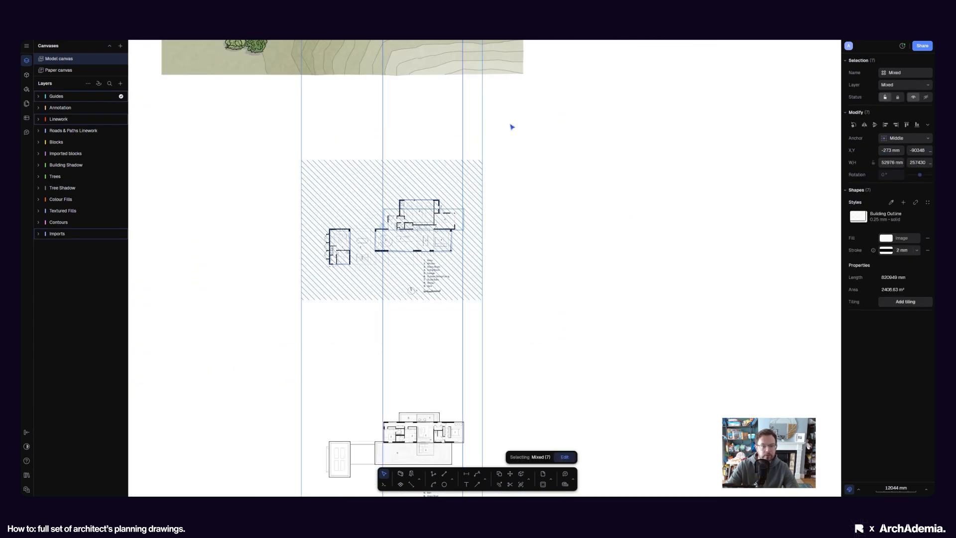
shift+drag(512, 127, 361, 142)
scroll(466, 215, up, 8)
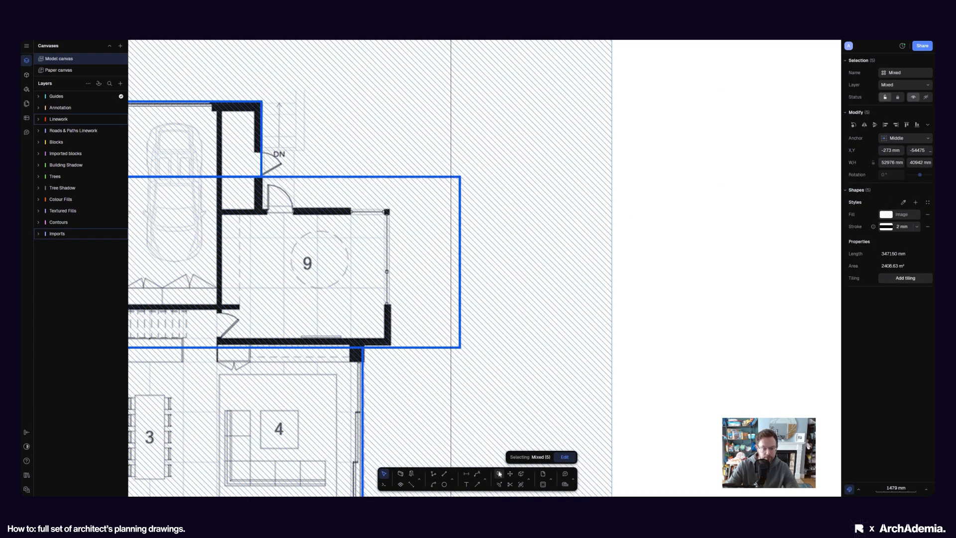
key(m)
scroll(456, 343, up, 4)
click(463, 359)
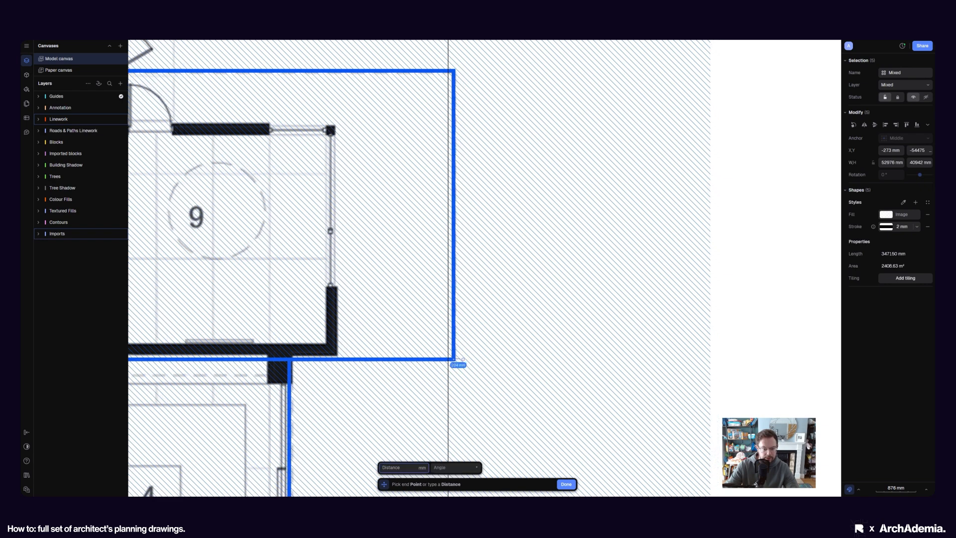
click(455, 363)
scroll(479, 253, down, 10)
scroll(285, 248, up, 8)
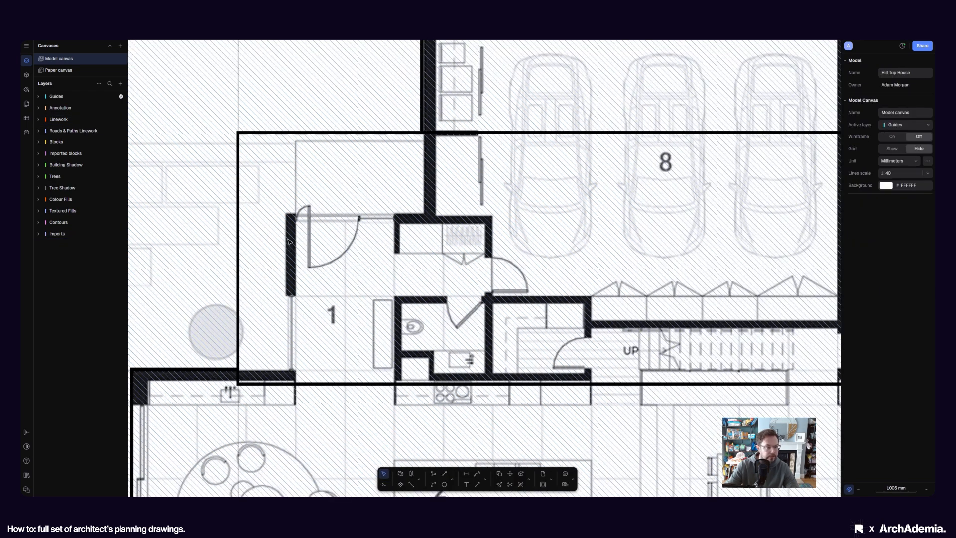
Select the second floor plan with its outlines and move it sideways so the upper outline's right edge meets the right guide
scroll(288, 240, down, 15)
scroll(335, 288, up, 5)
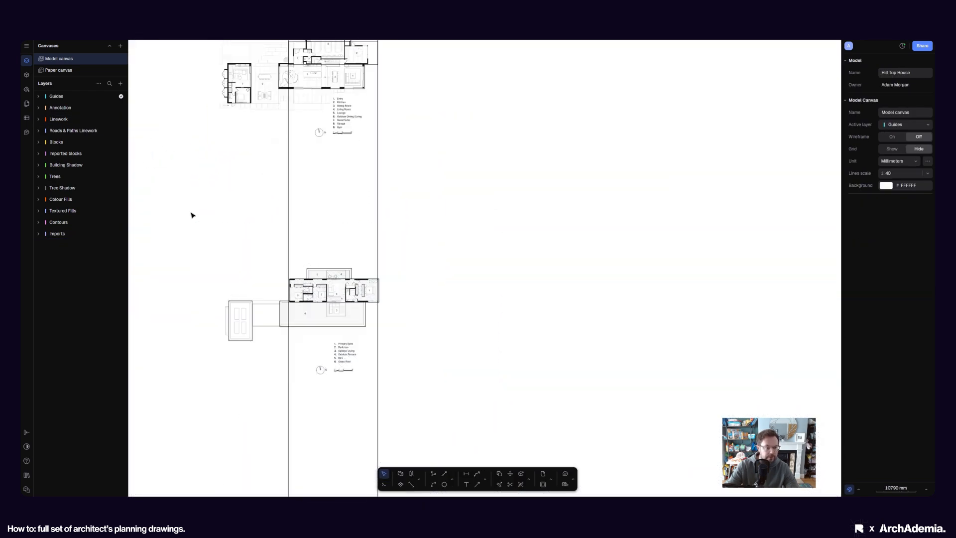
mouse_move(192, 213)
mouse_down()
mouse_move(429, 407)
mouse_move(473, 420)
mouse_up()
scroll(370, 302, up, 5)
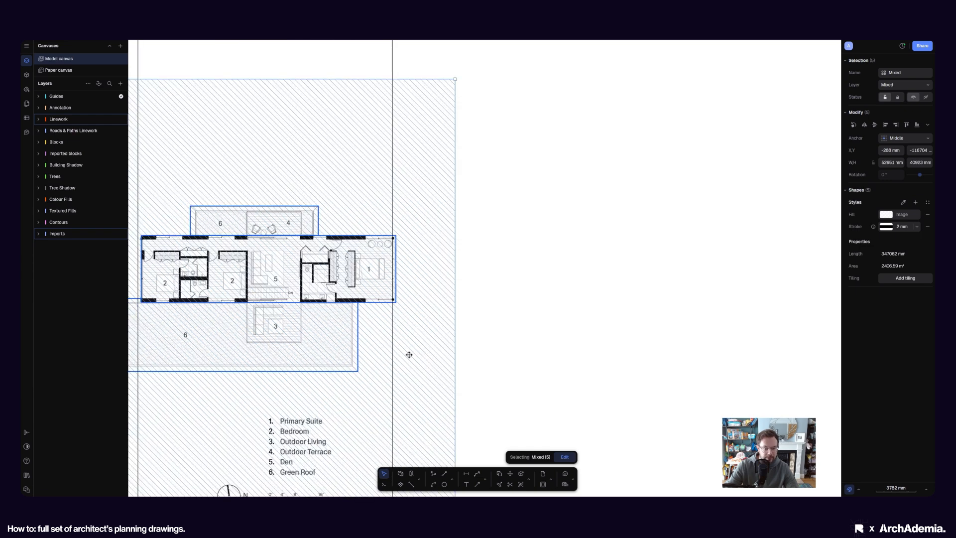
click(509, 474)
scroll(400, 232, up, 8)
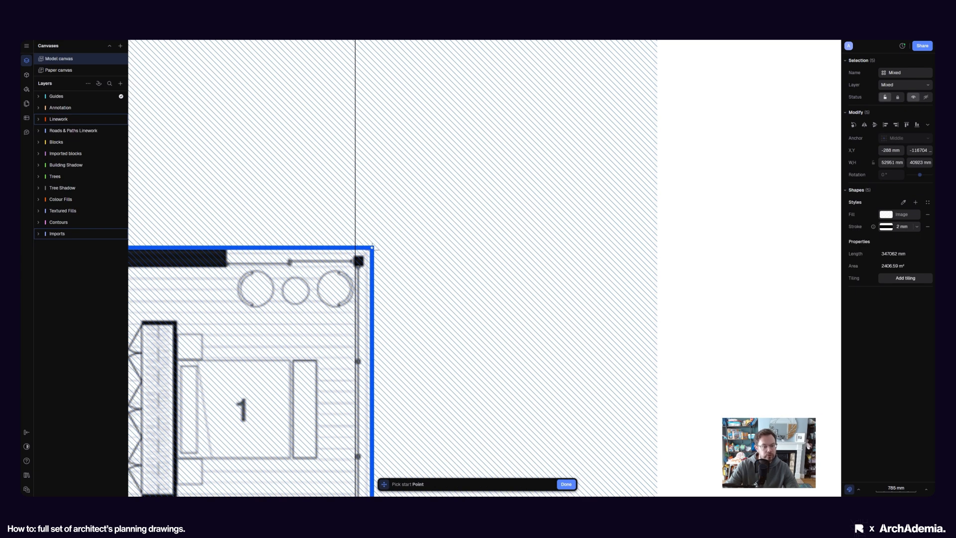
scroll(372, 246, down, 10)
key(Escape)
key(Escape)
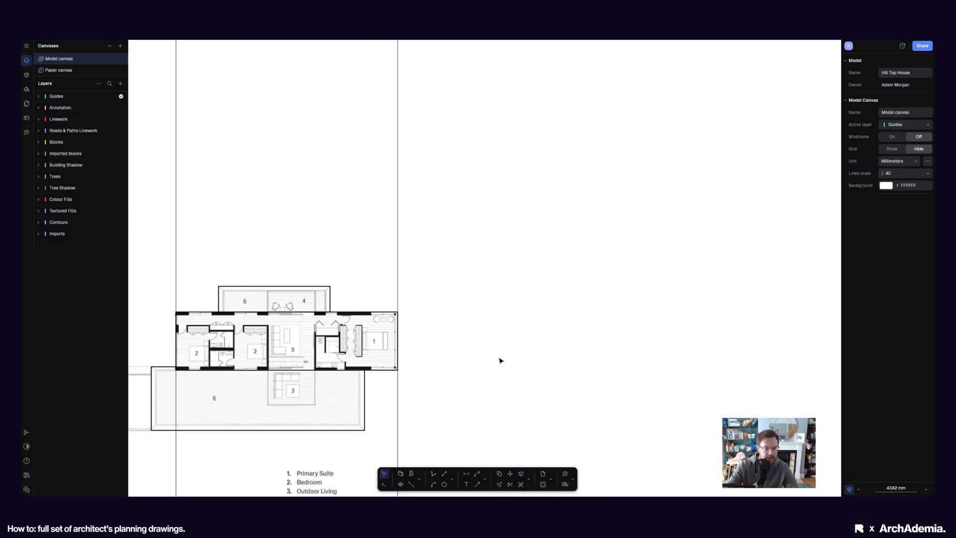
Select both vertical guide lines in the gap above the first floor plan and delete them
scroll(500, 360, down, 5)
scroll(493, 228, up, 8)
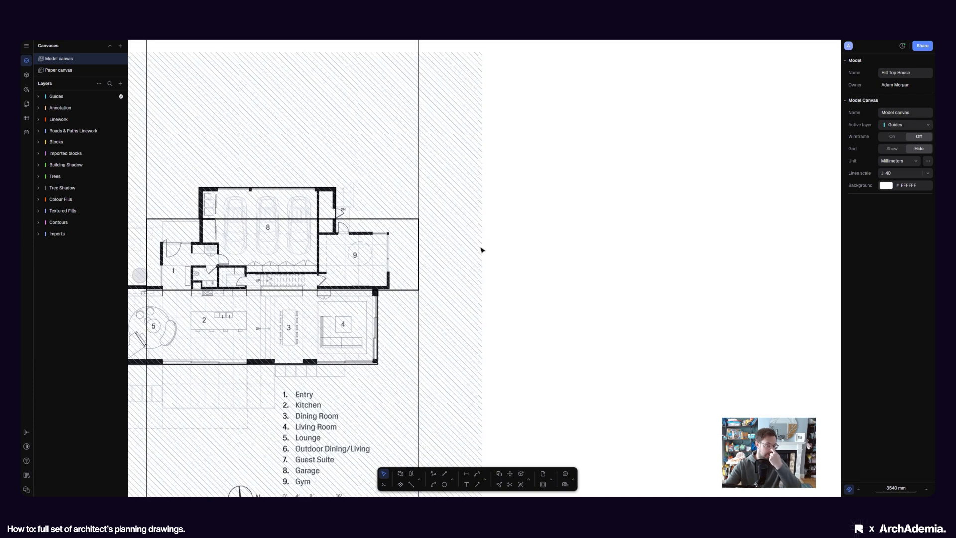
scroll(482, 249, down, 6)
drag(491, 155, 316, 186)
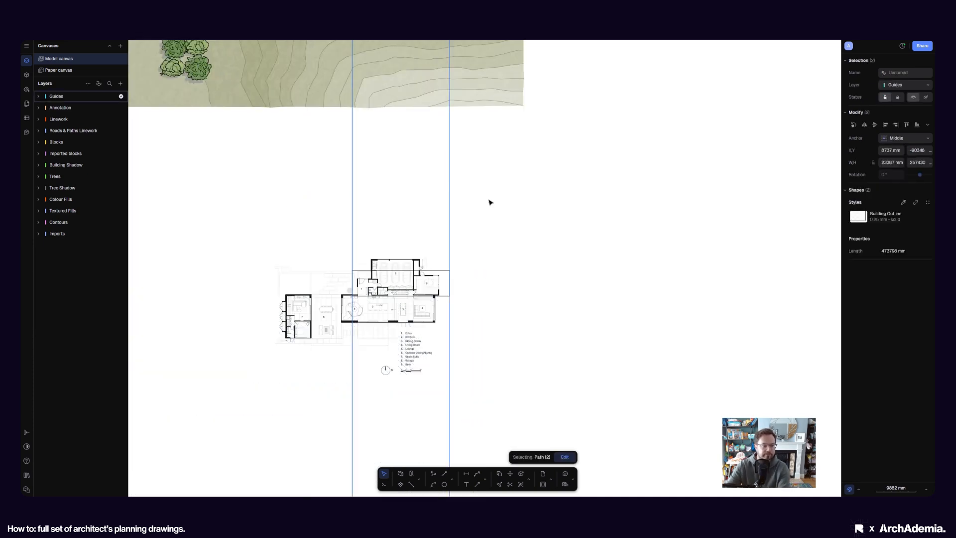
key(Delete)
Examine how both floor plans line up below the site plan, and look over the first plan's wall layout
scroll(536, 251, down, 4)
middle_drag(535, 293, 530, 326)
scroll(492, 363, up, 3)
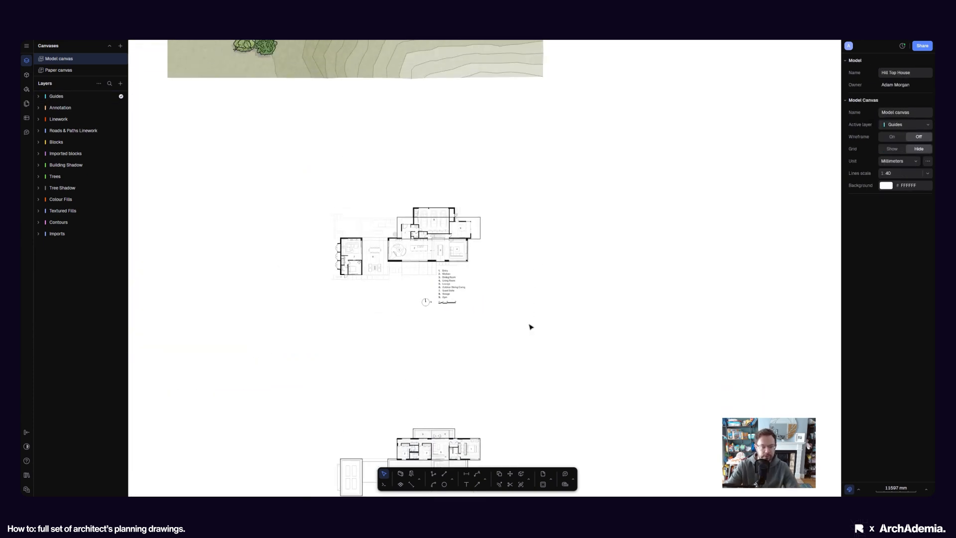
scroll(469, 309, up, 3)
scroll(514, 348, down, 6)
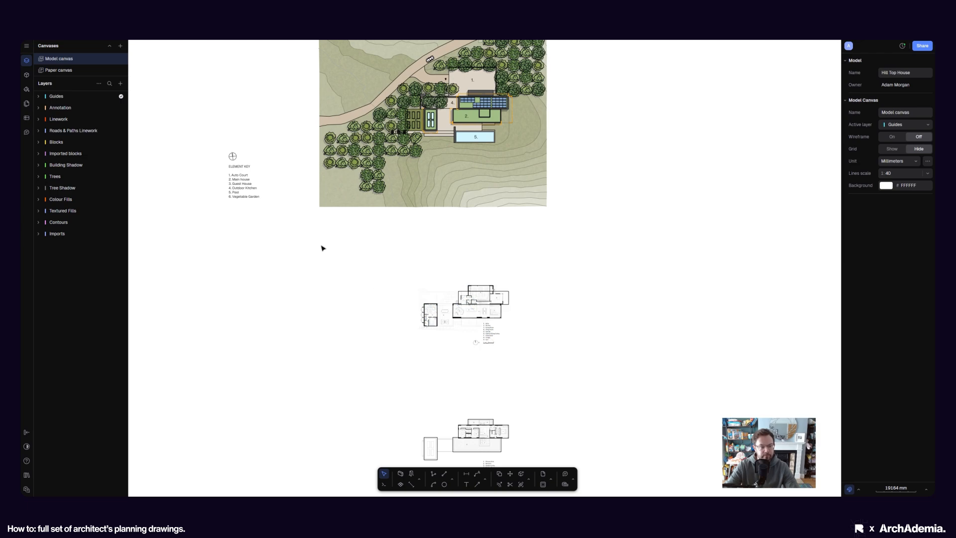
scroll(492, 319, up, 9)
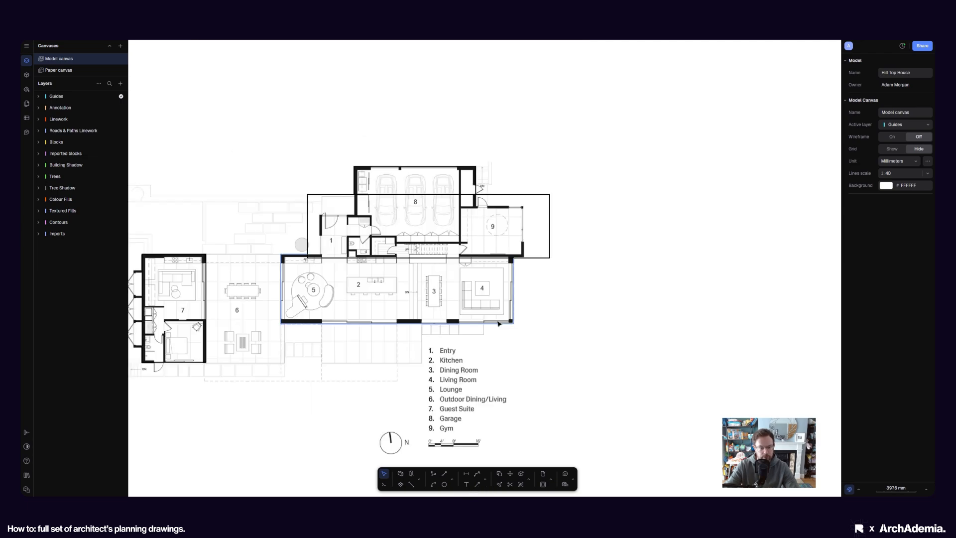
scroll(469, 320, up, 3)
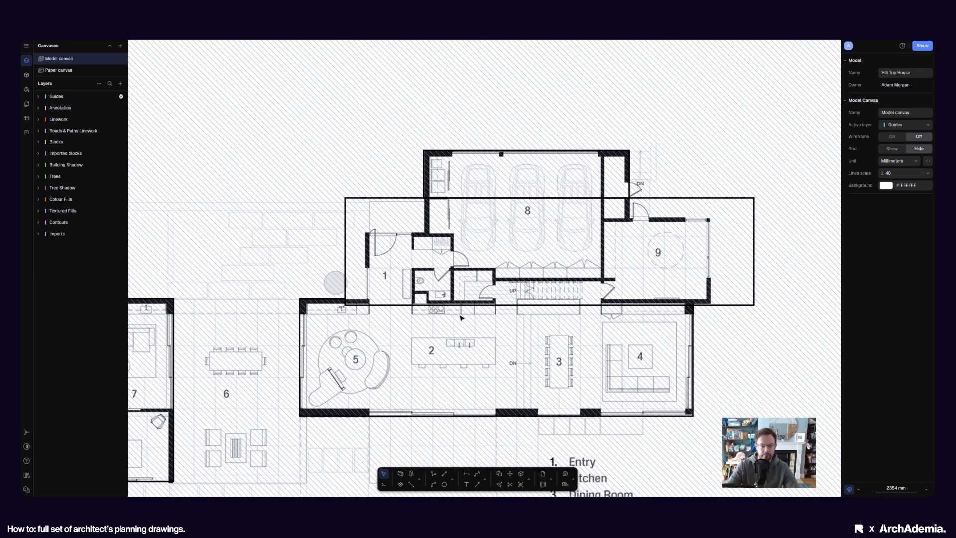
middle_drag(452, 252, 445, 265)
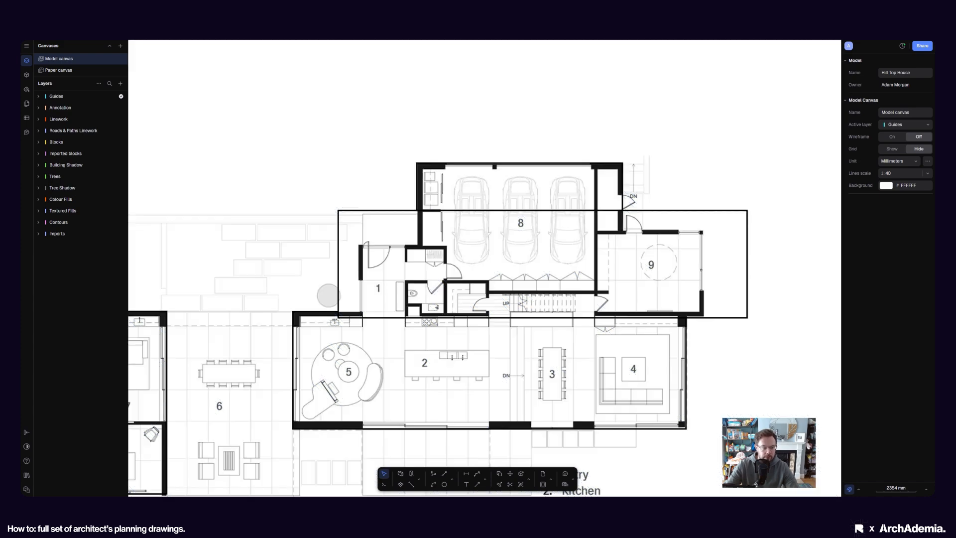
Start the Wall tool and create a new layer named External Walls for the walls
click(400, 475)
scroll(478, 234, down, 2)
scroll(431, 225, up, 5)
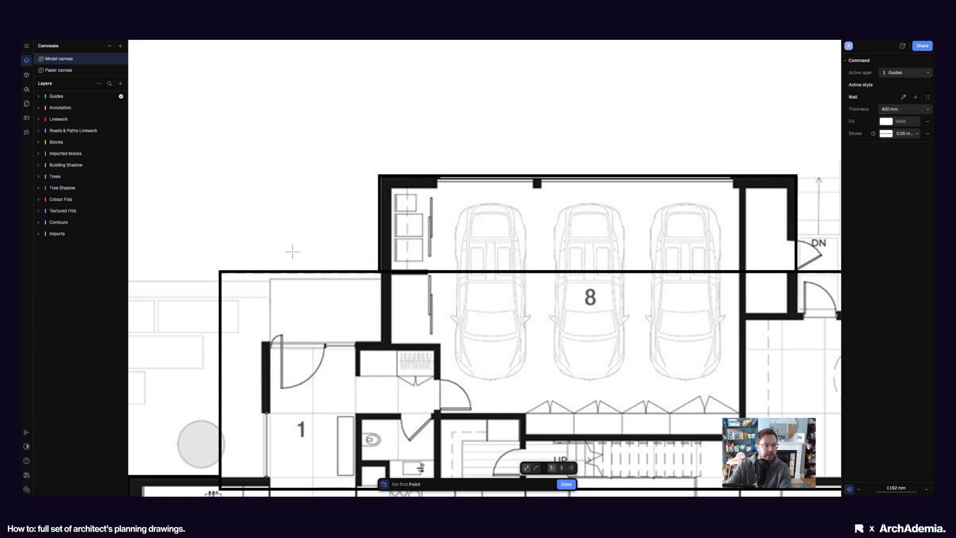
scroll(502, 291, down, 3)
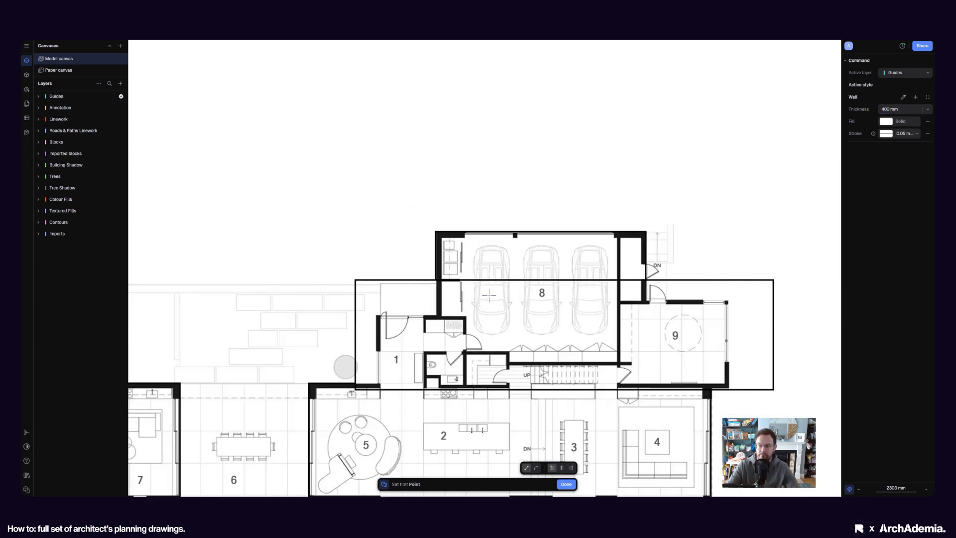
scroll(508, 288, up, 3)
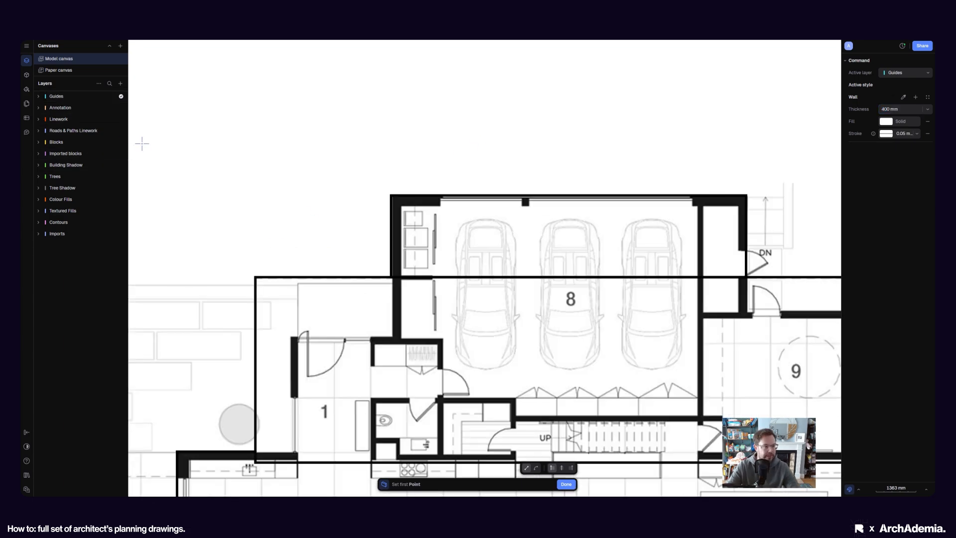
click(120, 84)
click(132, 103)
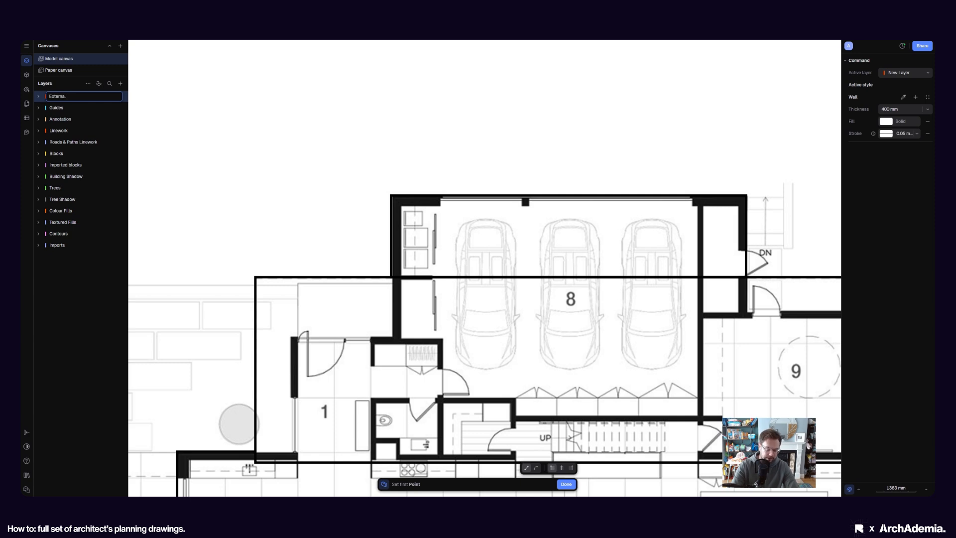
text(External Walls)
key(Return)
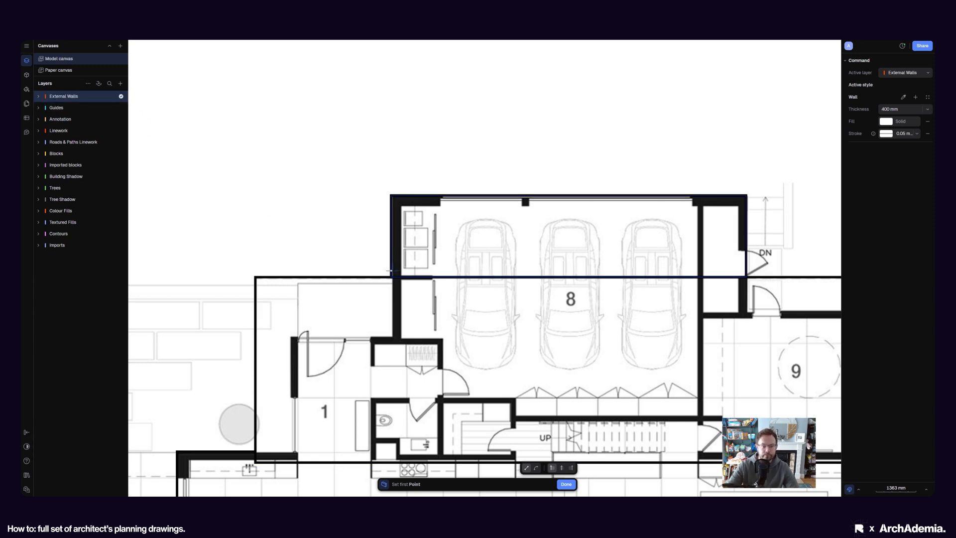
click(391, 195)
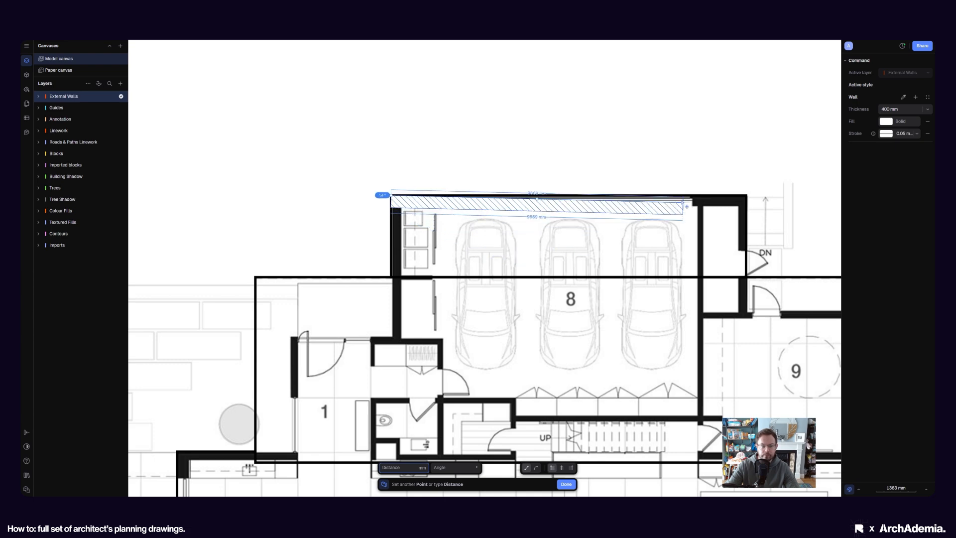
key(Escape)
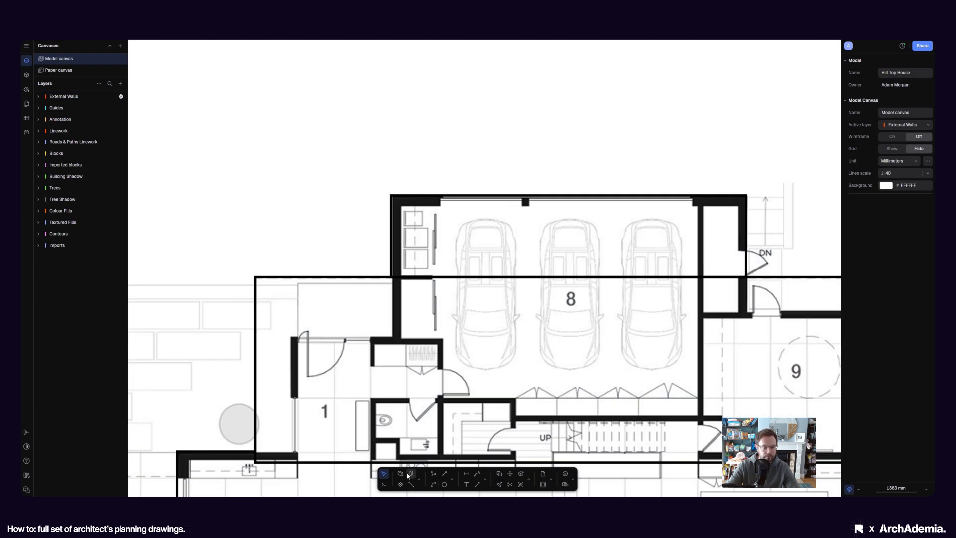
click(400, 473)
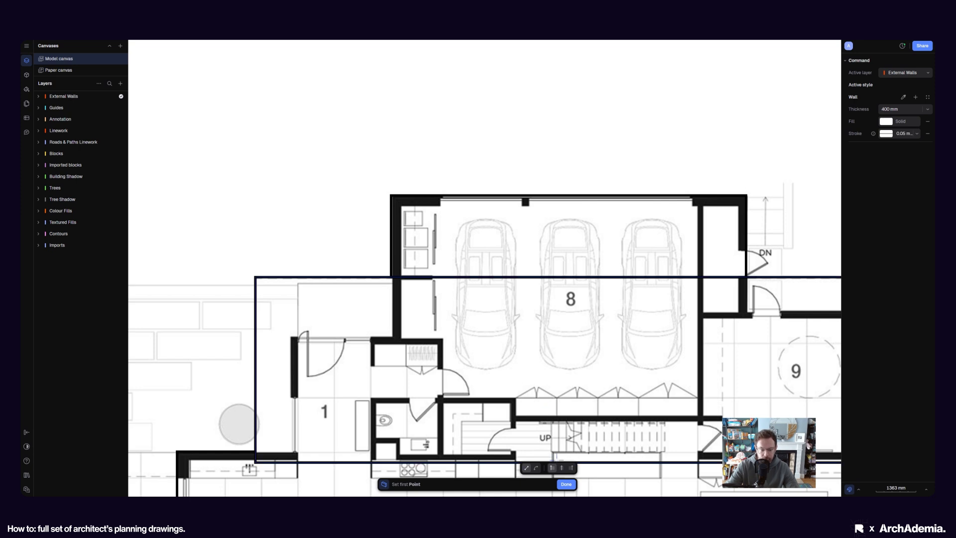
click(563, 470)
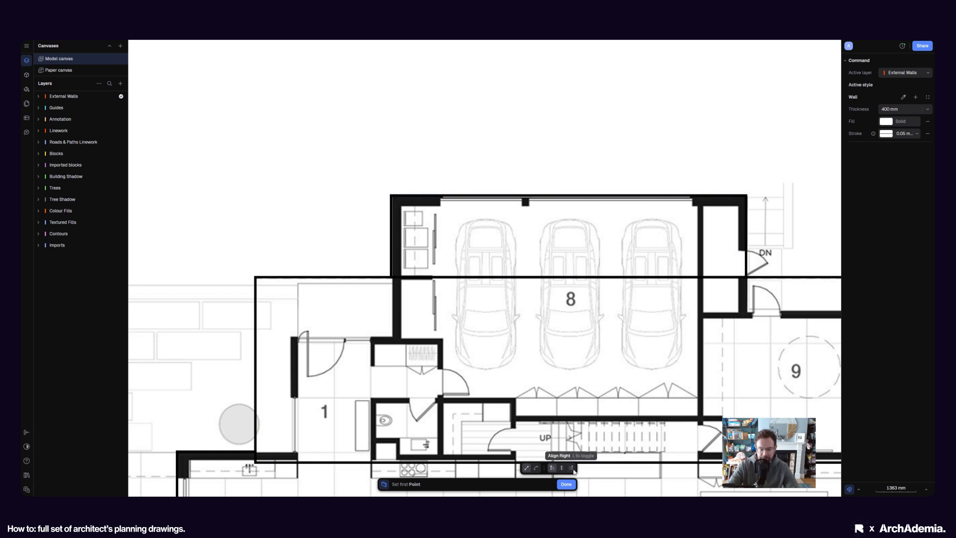
click(392, 195)
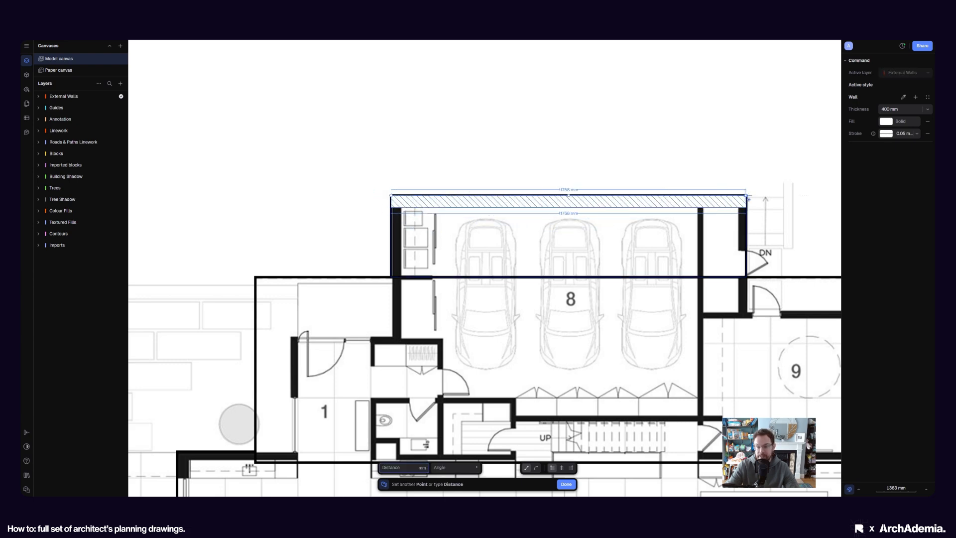
click(746, 195)
middle_drag(749, 277, 404, 234)
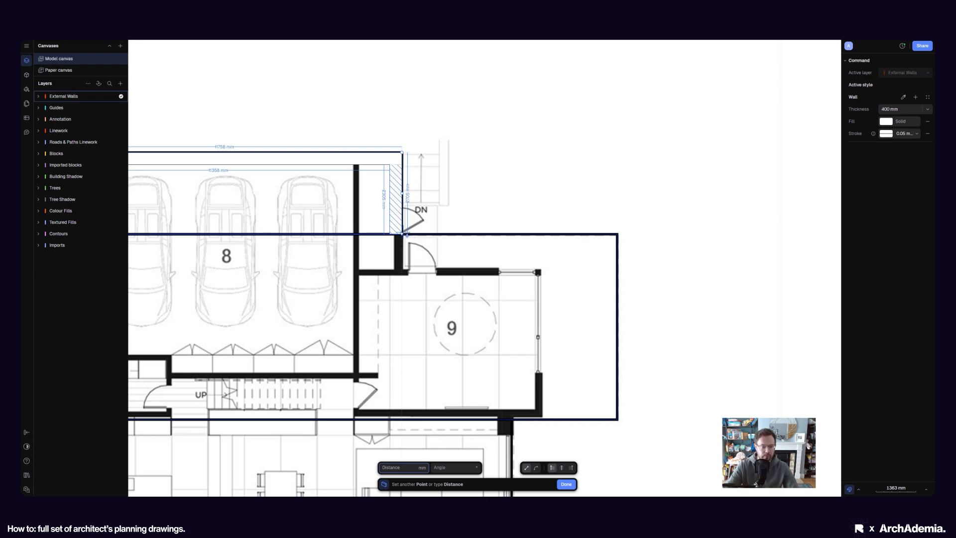
scroll(483, 191, down, 5)
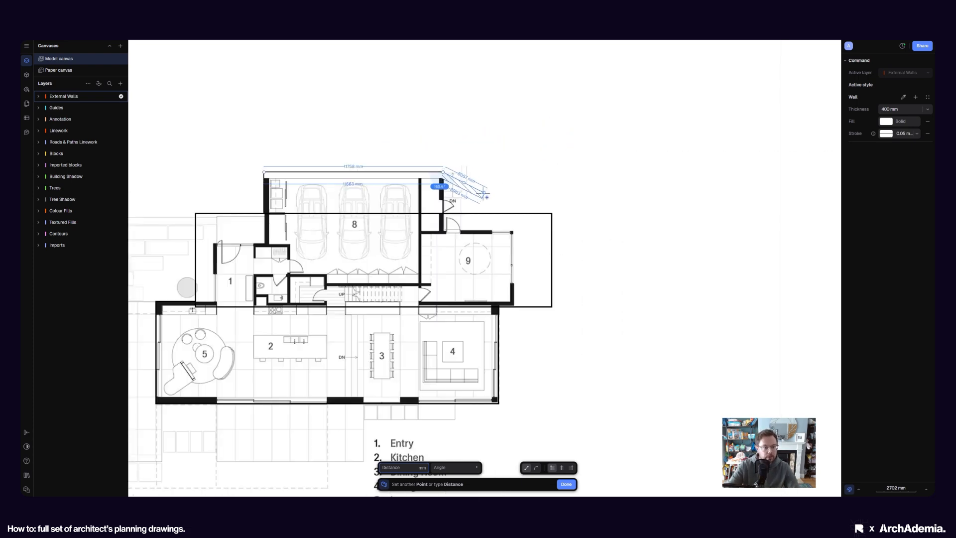
scroll(398, 195, up, 2)
key(Escape)
scroll(390, 205, up, 3)
key(Escape)
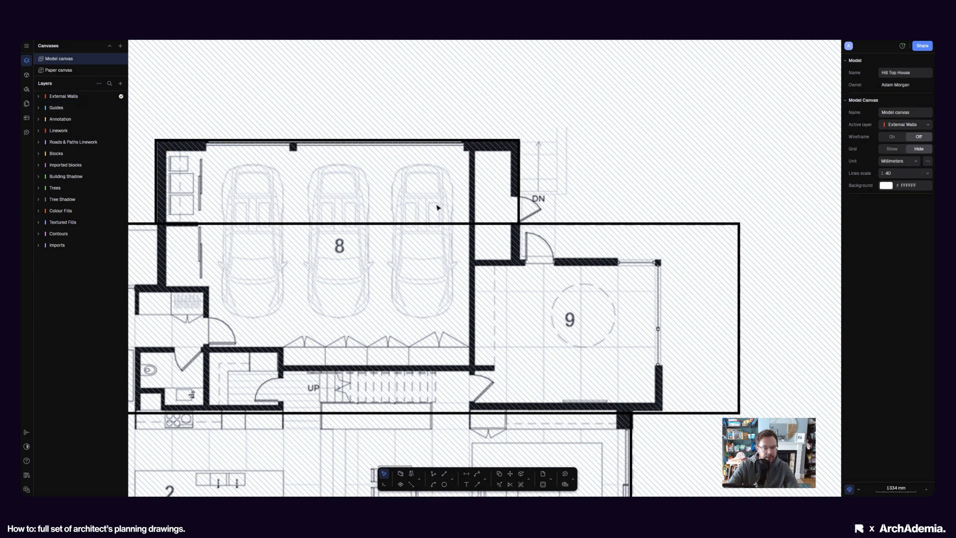
scroll(437, 207, down, 2)
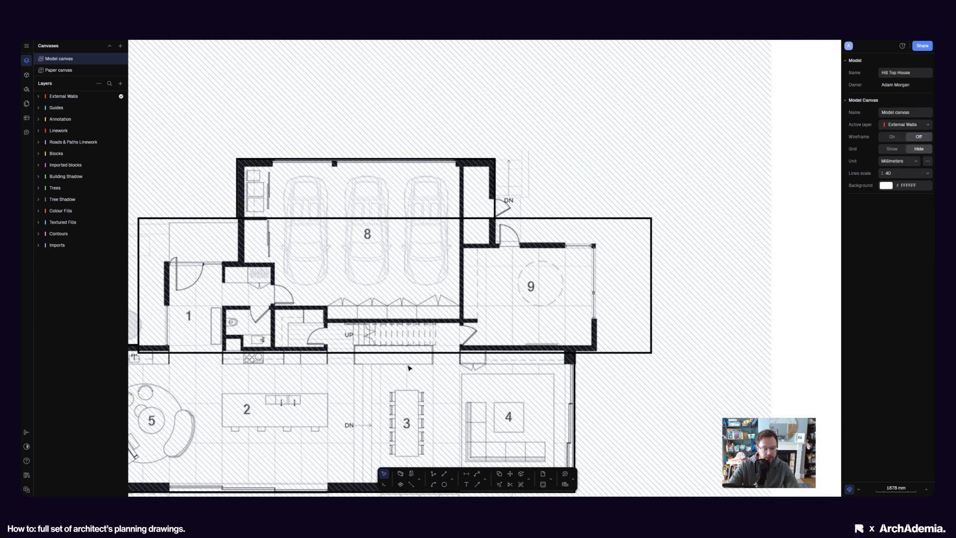
Set the wall thickness to 300 mm and draw walls along the garage's upper edge, about 11.76 m, and down its right side to the gym
click(399, 474)
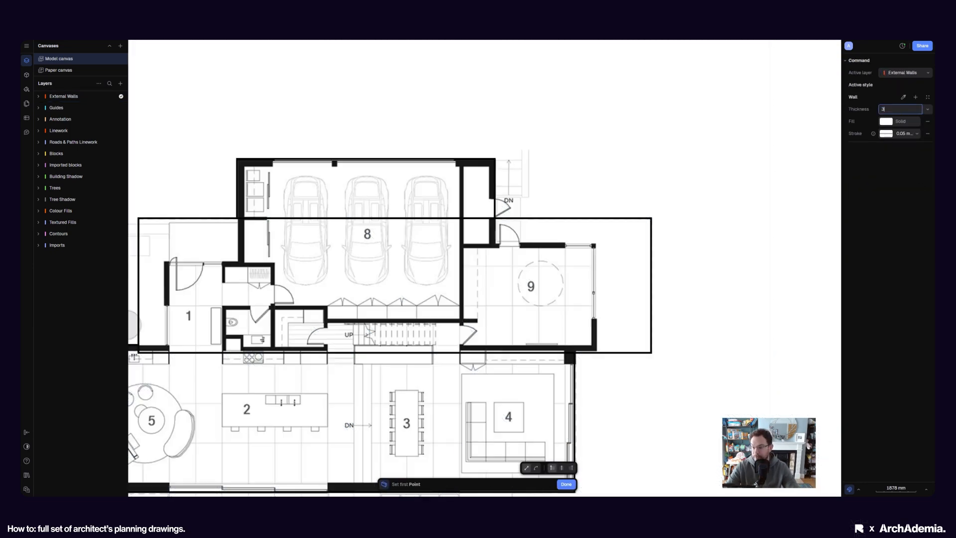
scroll(267, 171, up, 3)
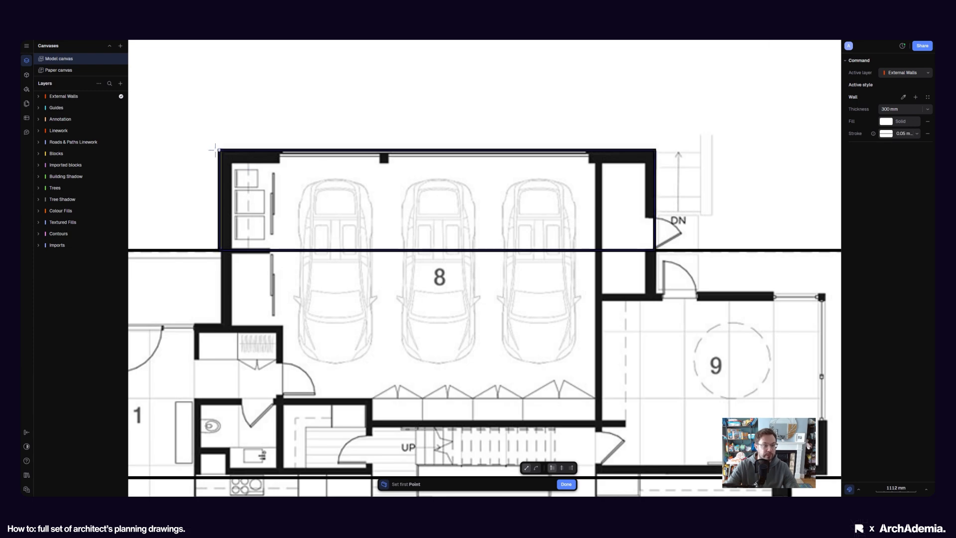
key(Escape)
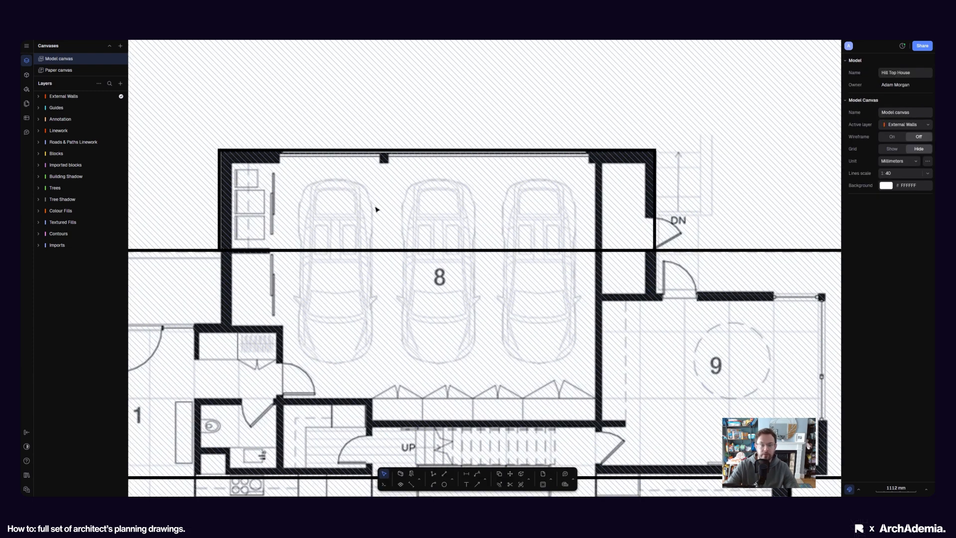
click(401, 474)
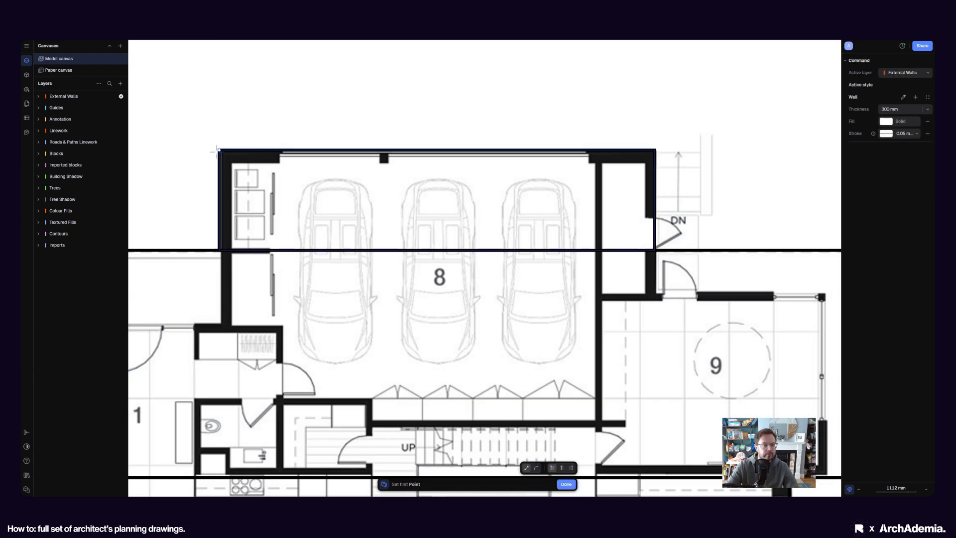
click(219, 150)
click(655, 150)
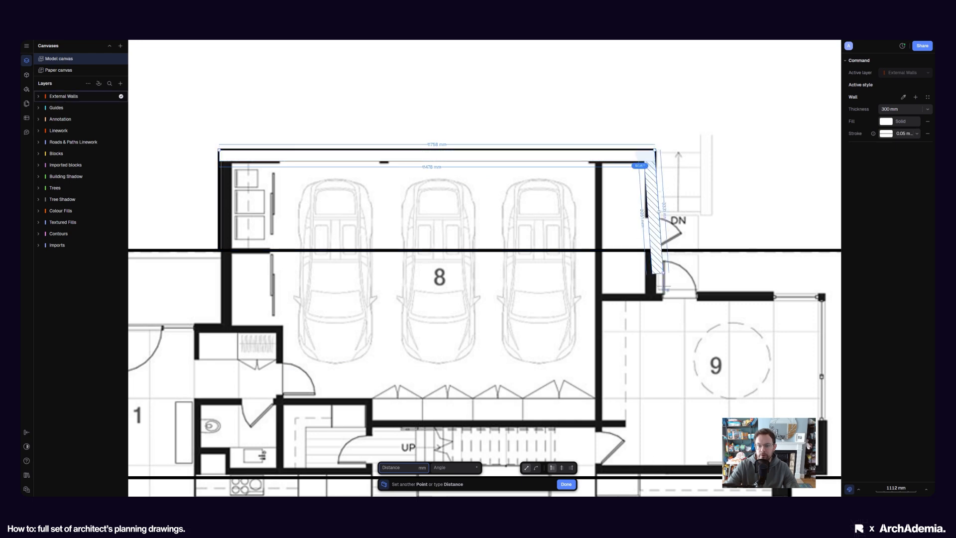
middle_drag(668, 300, 448, 261)
scroll(428, 260, up, 3)
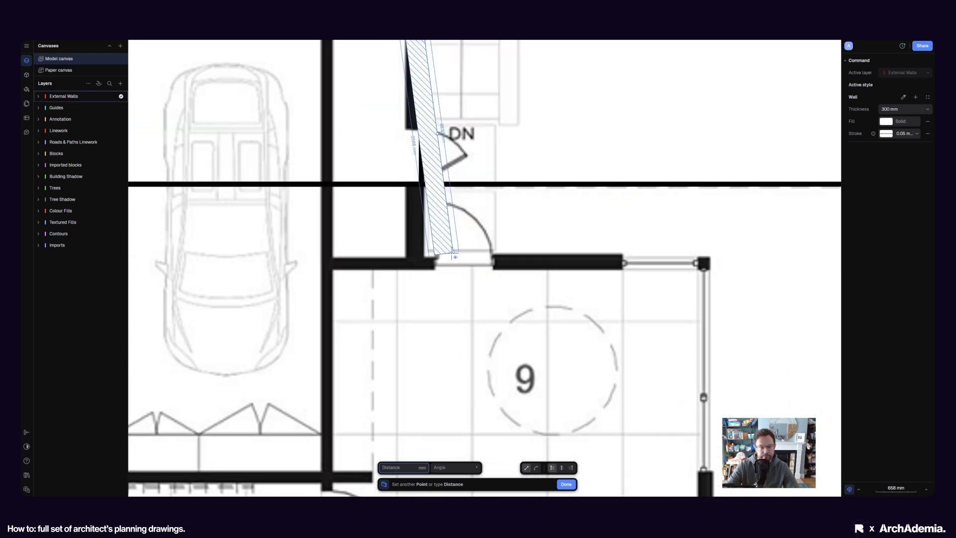
click(428, 261)
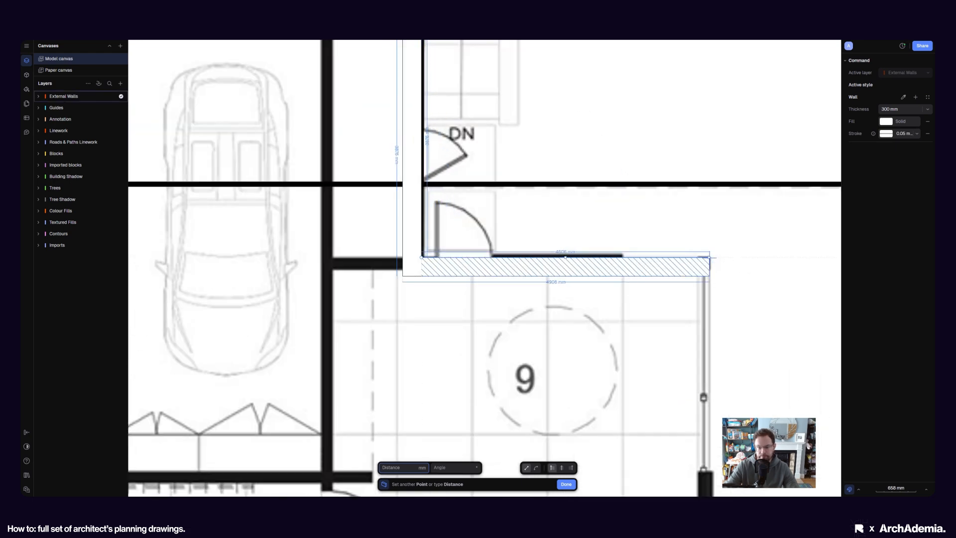
Continue the external wall along the gym's upper edge, down its right side and back along its lower edge to the garage's dividing wall, and finish it
click(710, 257)
scroll(707, 264, down, 5)
scroll(657, 288, up, 5)
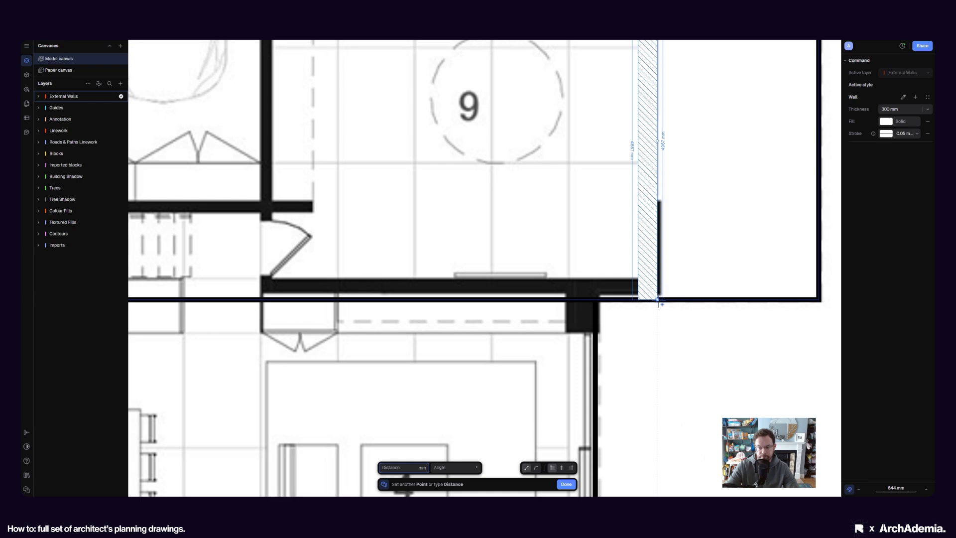
click(658, 299)
scroll(658, 299, down, 2)
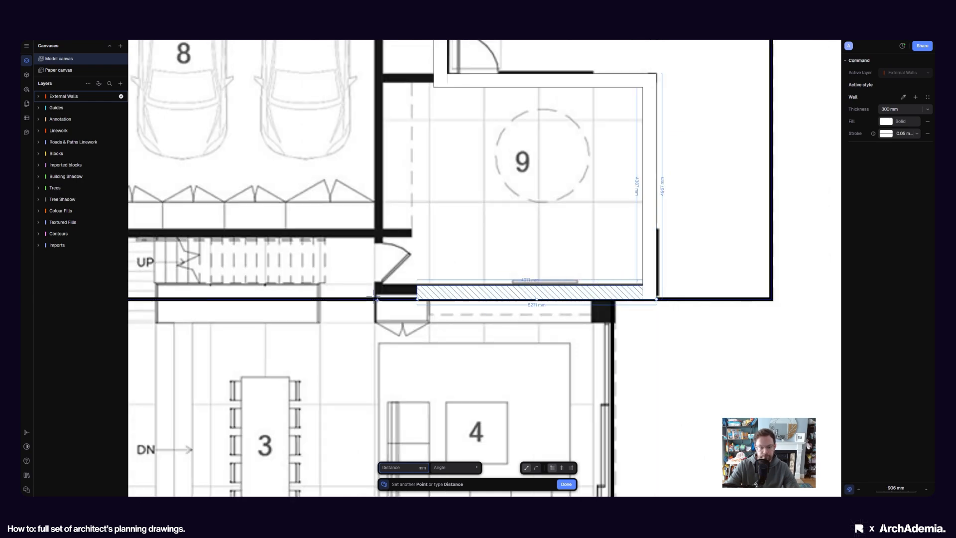
click(375, 299)
key(Return)
scroll(442, 197, down, 5)
scroll(527, 253, up, 5)
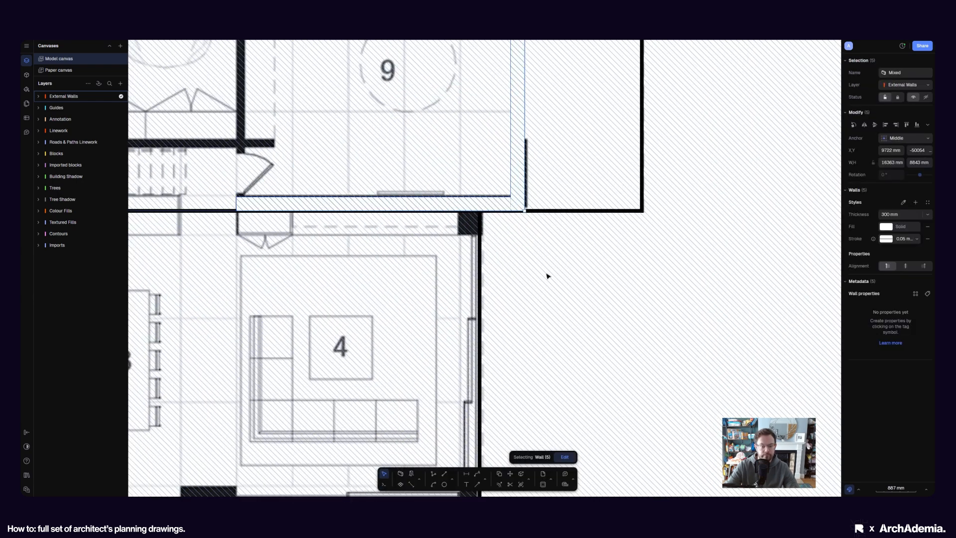
Start a new 300 mm wall at the living room's upper-right corner and draw it down the right side and along the house's lower edge to the lounge
scroll(443, 282, down, 5)
scroll(469, 297, up, 3)
key(Escape)
click(400, 474)
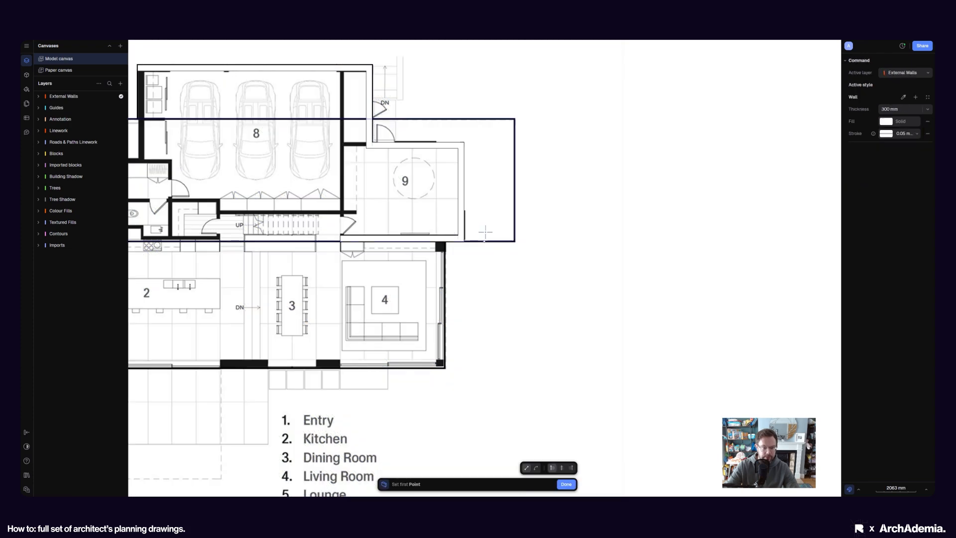
click(443, 243)
scroll(441, 298, up, 3)
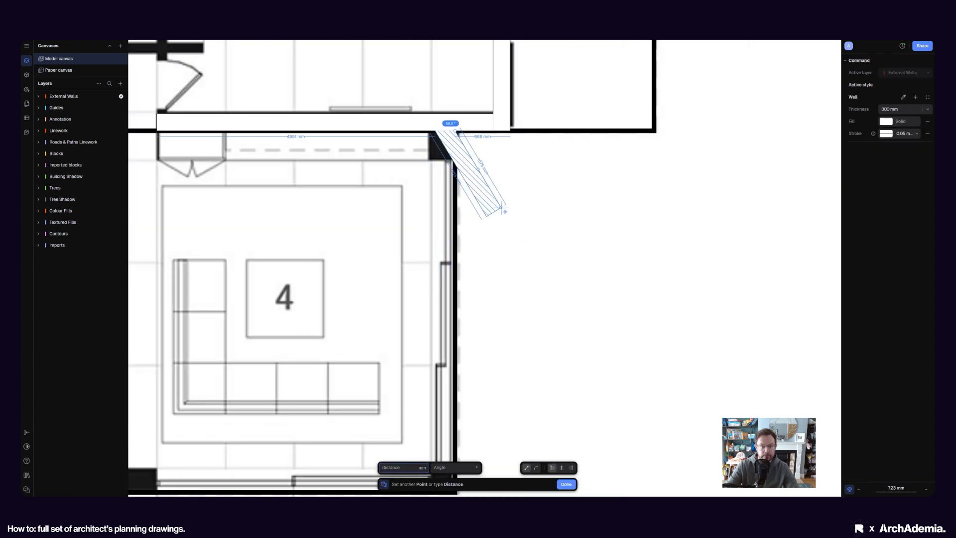
scroll(446, 237, up, 5)
scroll(477, 175, down, 8)
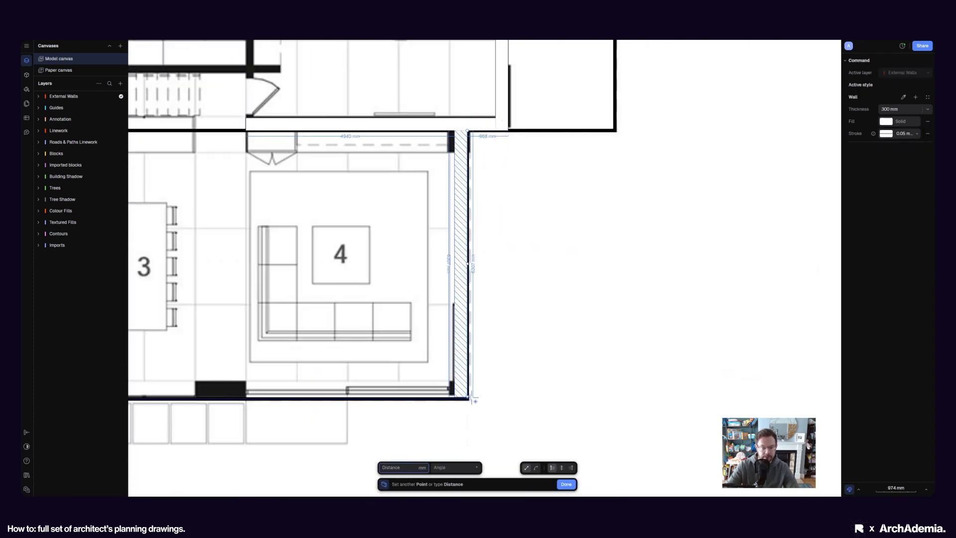
scroll(470, 405, down, 10)
scroll(314, 341, up, 10)
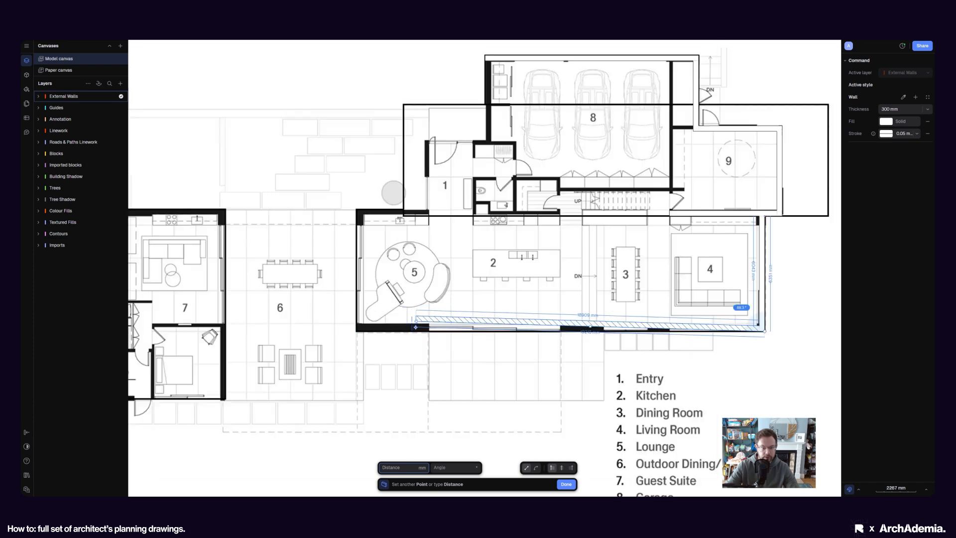
click(314, 340)
Continue the external wall up the lounge's left side and along its upper edge to the entry
scroll(319, 131, up, 3)
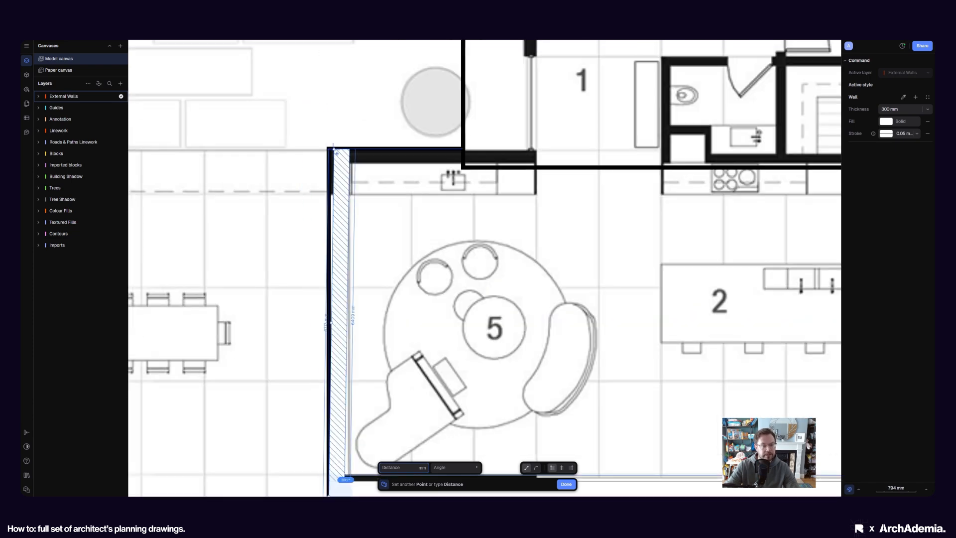
click(329, 148)
scroll(406, 331, up, 5)
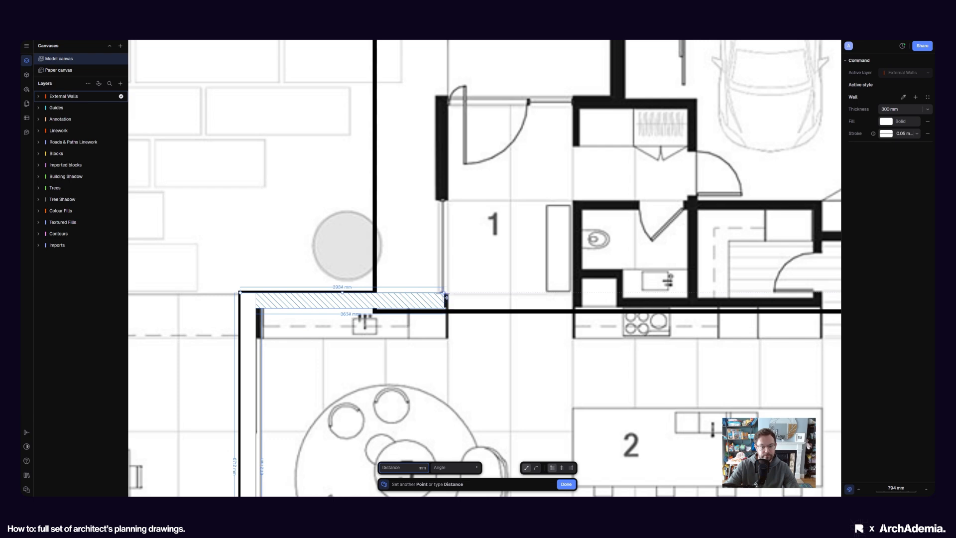
click(440, 297)
Draw the external wall up the entry's left side to its upper corner, finish the run and clear the selection
scroll(406, 271, up, 5)
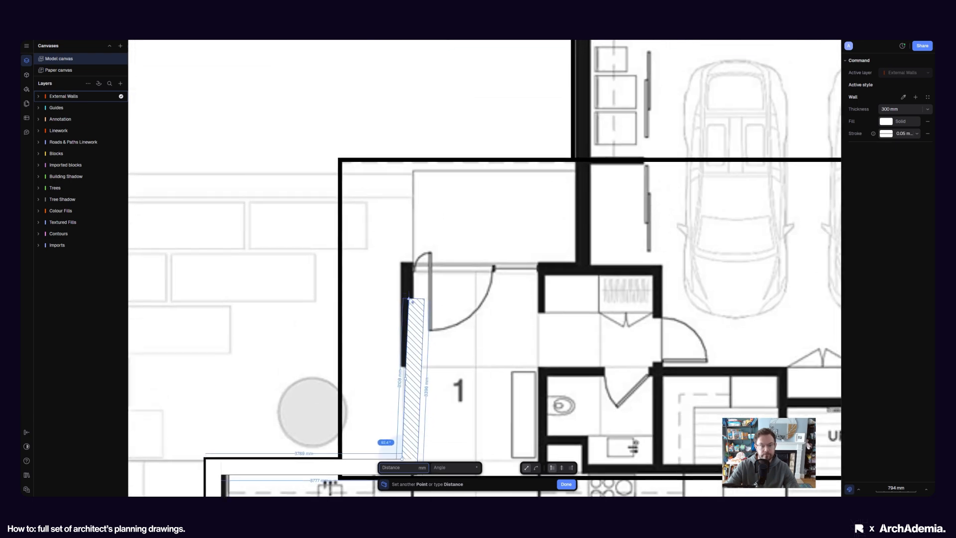
click(401, 263)
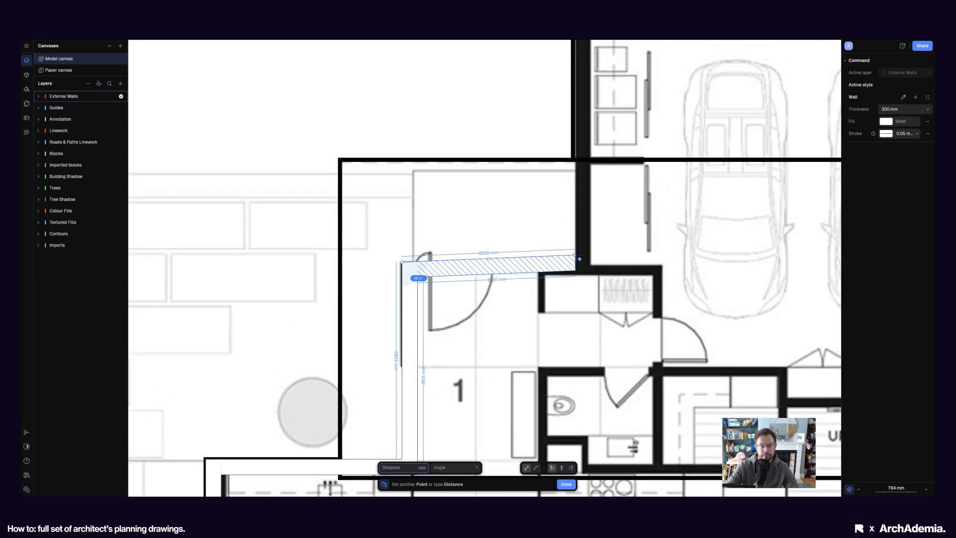
scroll(578, 260, down, 5)
scroll(544, 279, up, 5)
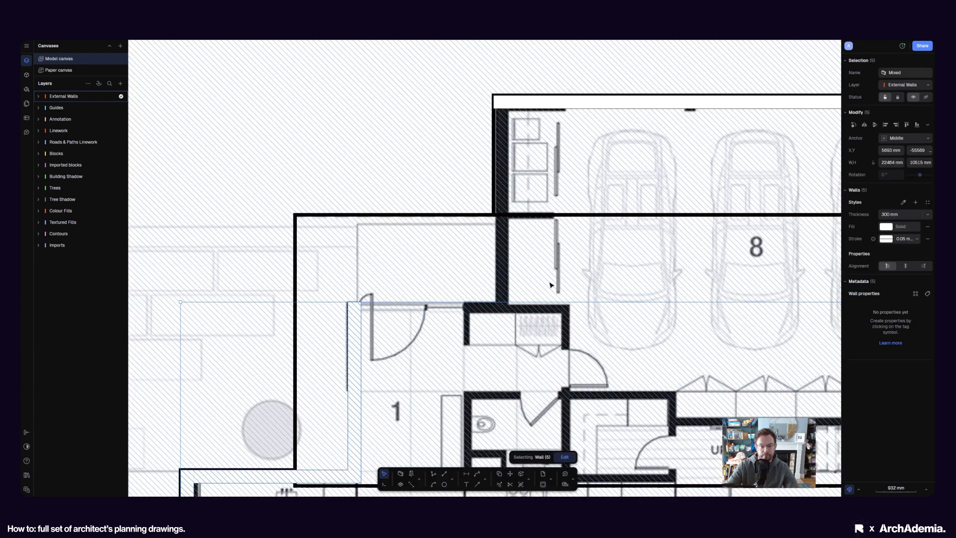
scroll(497, 199, right, 3)
key(Escape)
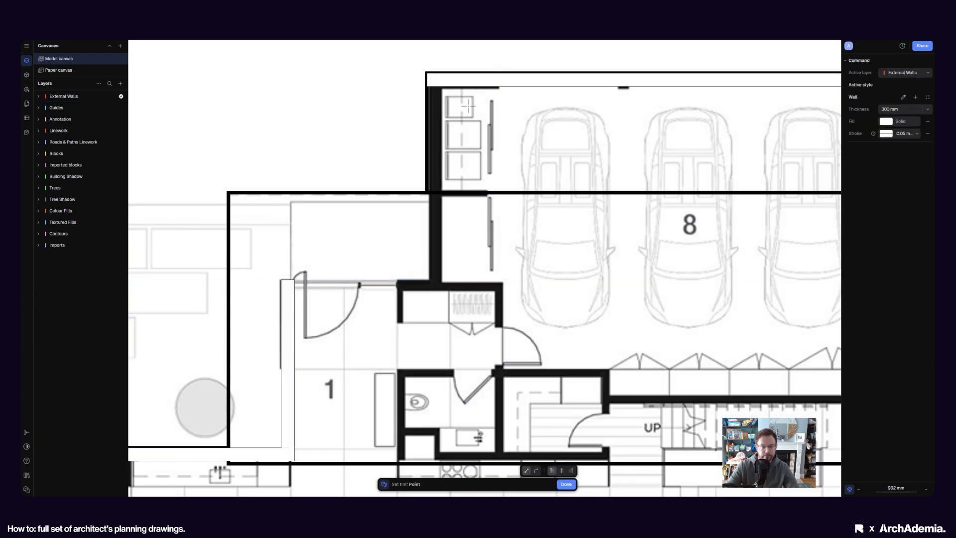
click(427, 87)
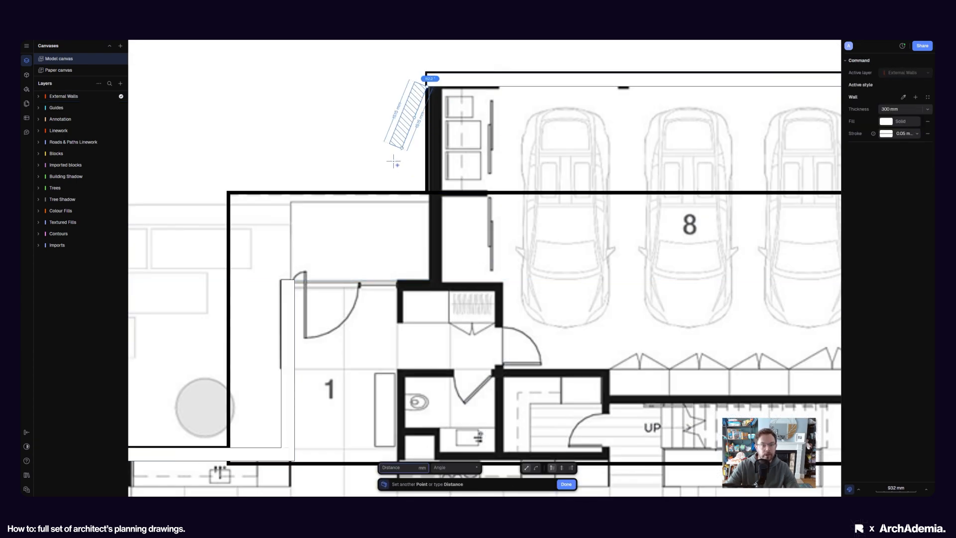
key(Escape)
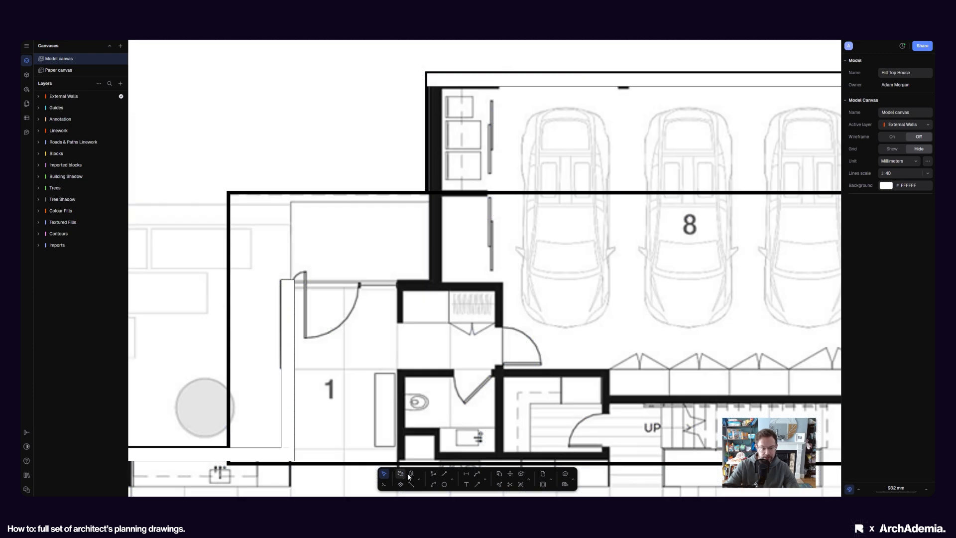
click(401, 474)
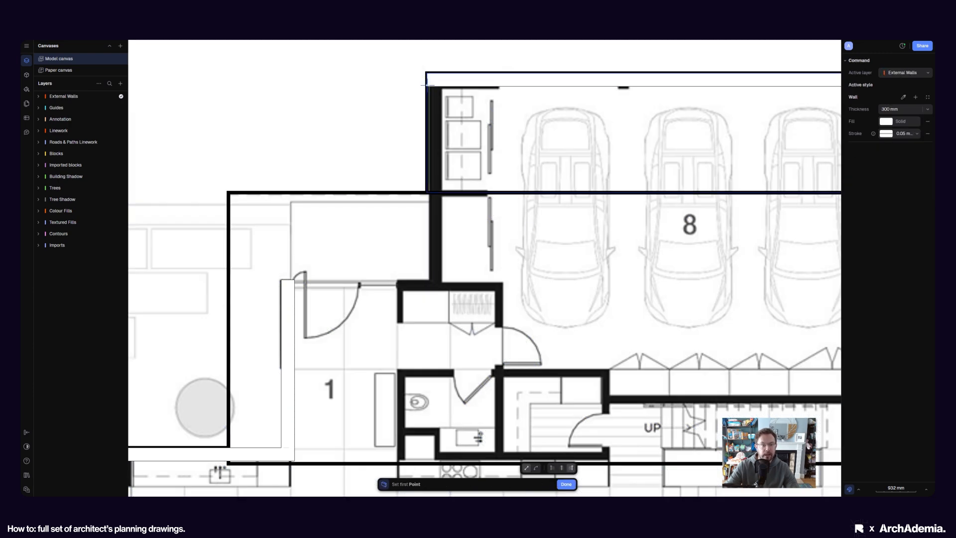
scroll(427, 82, up, 5)
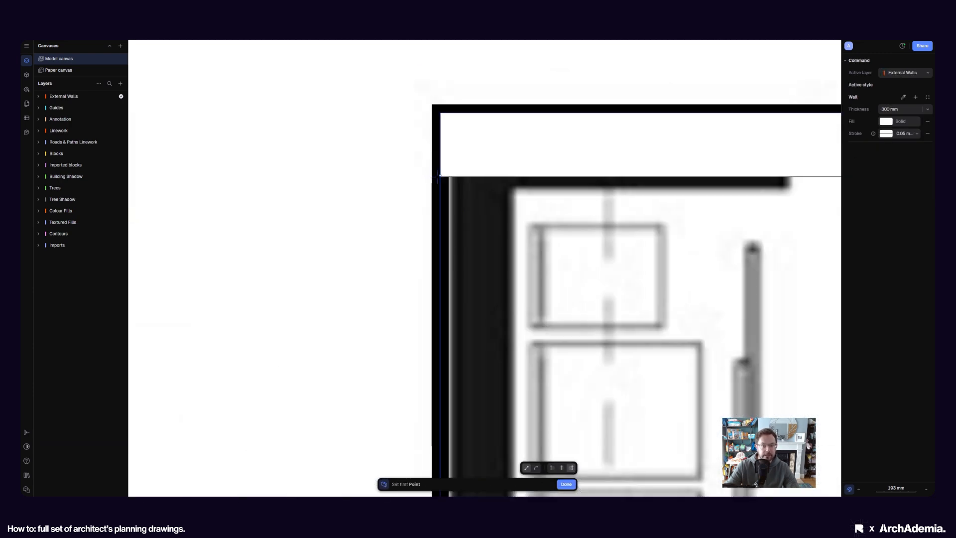
scroll(388, 180, down, 5)
key(Escape)
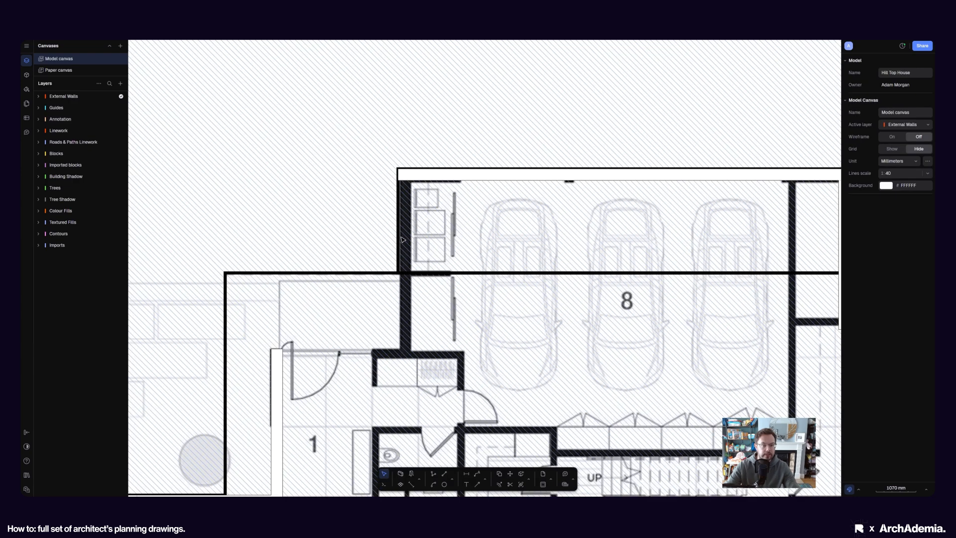
Delete the two Linework layer rectangles that overlie the garage and the middle of the floor plan
click(398, 237)
scroll(421, 204, down, 3)
scroll(447, 206, down, 2)
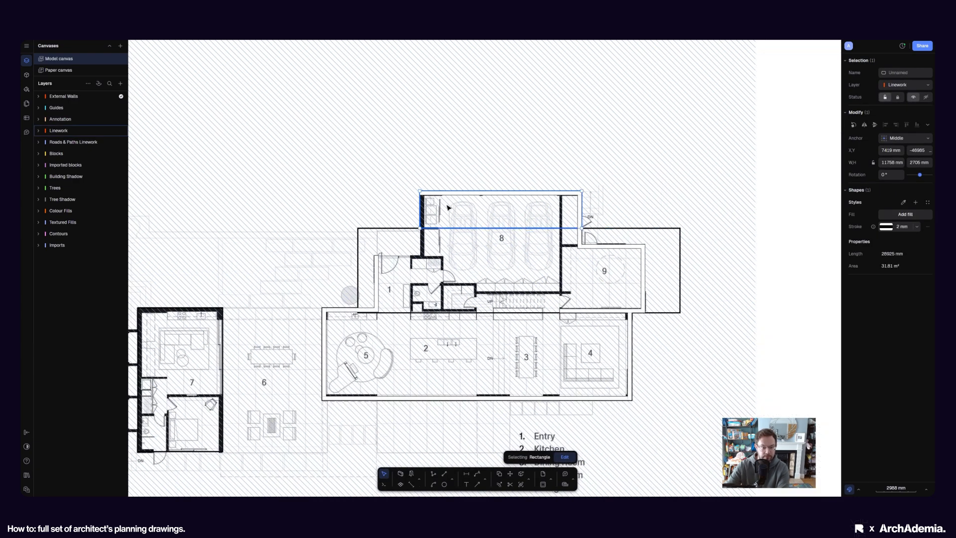
key(Delete)
click(359, 266)
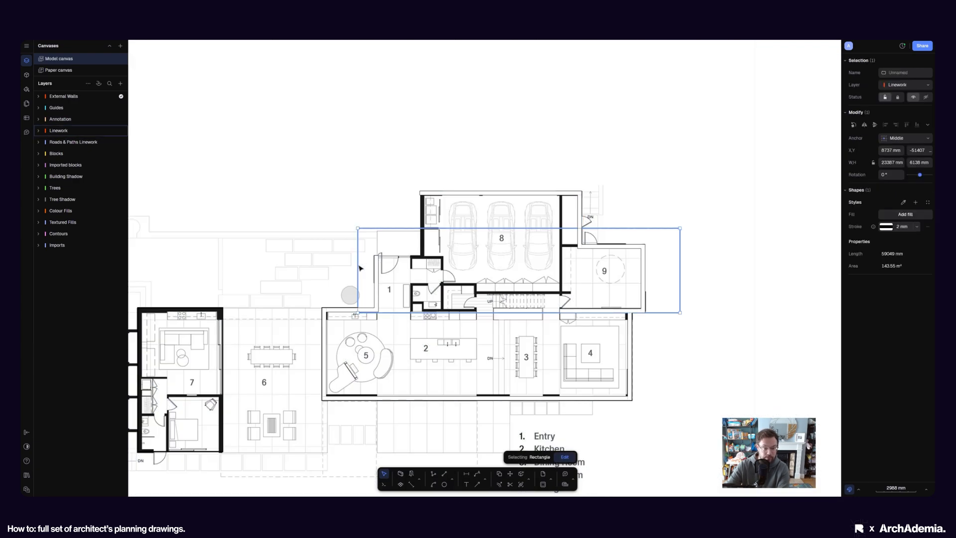
key(Delete)
Draw a 300 mm external wall about 5.11 m long from the garage's upper-left corner down its left side past the entry's upper edge
middle_drag(268, 347, 397, 275)
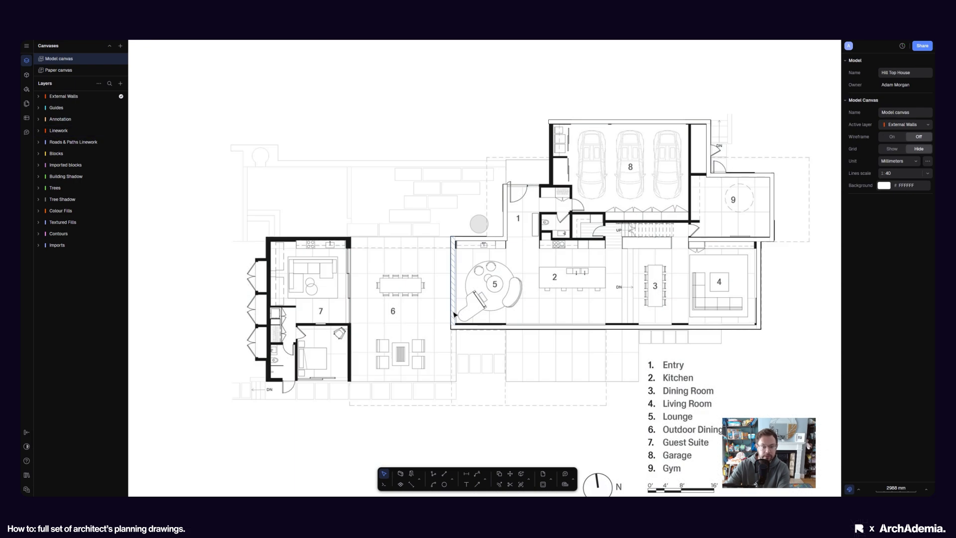
middle_drag(501, 219, 413, 277)
click(400, 473)
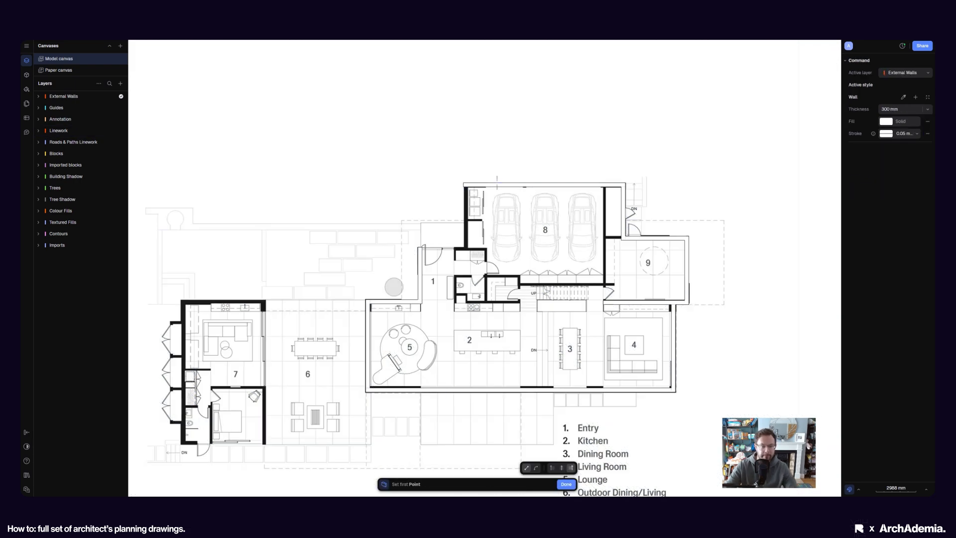
scroll(477, 189, up, 3)
scroll(473, 188, up, 2)
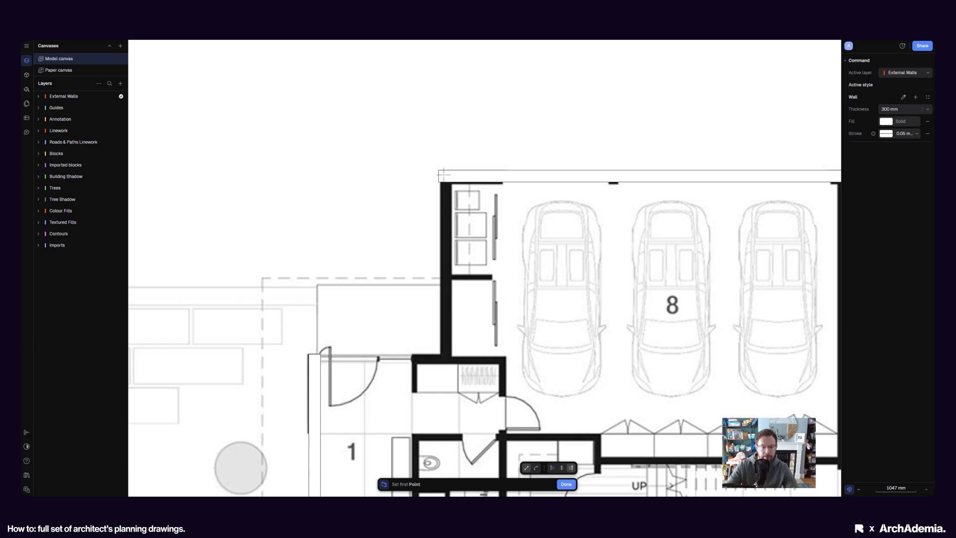
click(438, 170)
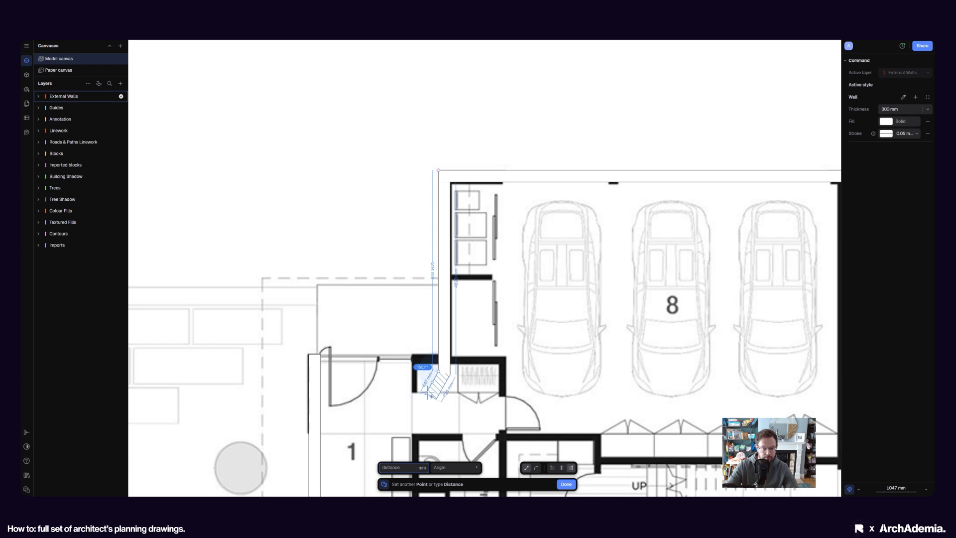
click(438, 371)
key(Escape)
click(401, 473)
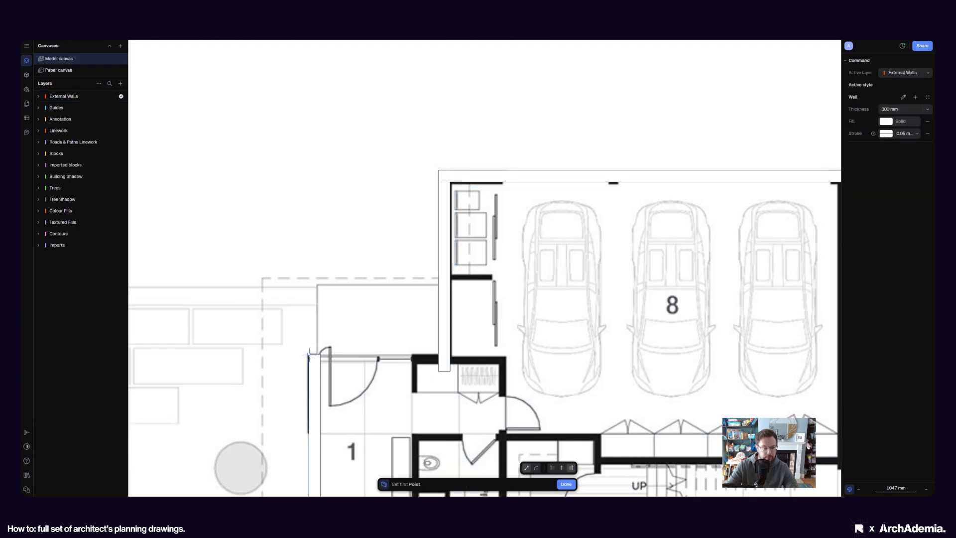
click(308, 354)
key(Escape)
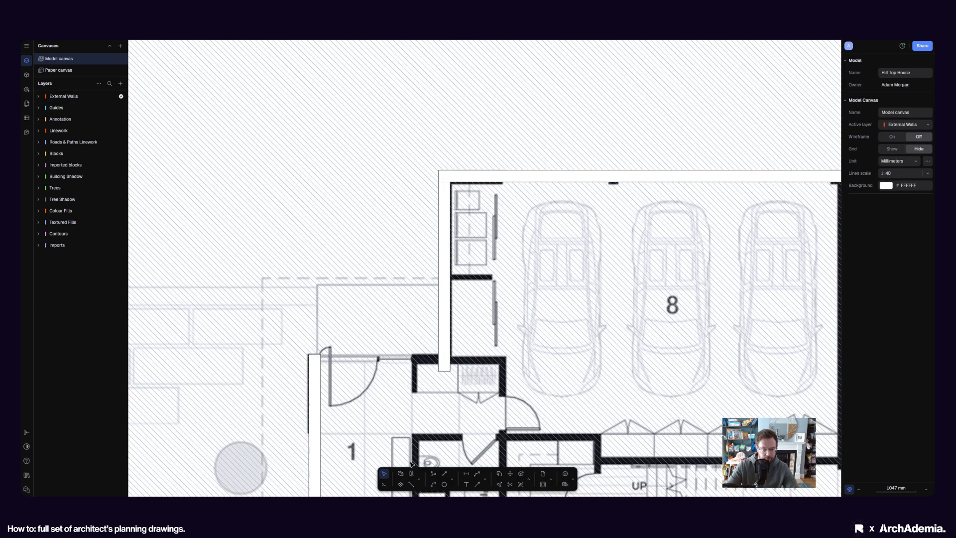
Draw a 3300 mm external wall along the entry's upper edge from its left corner to the garage's left wall
click(401, 474)
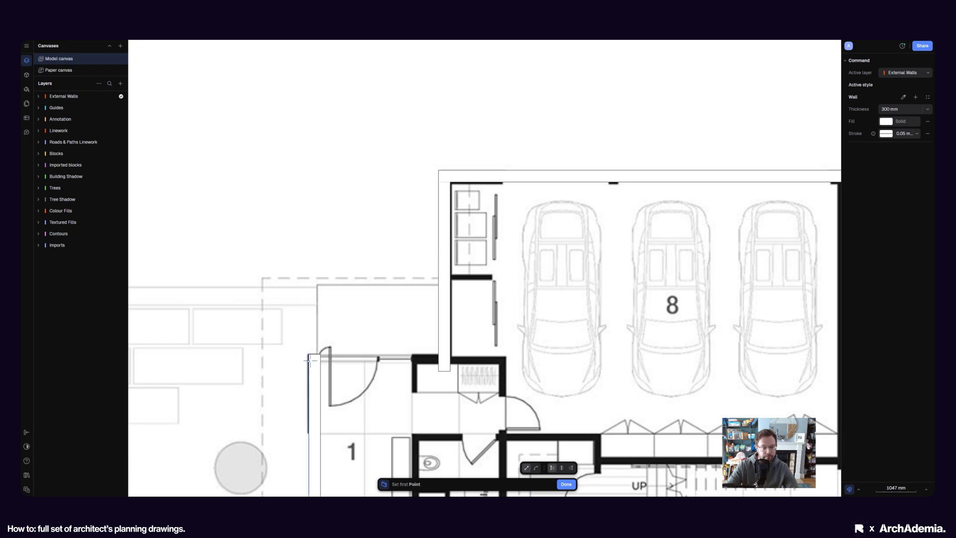
click(309, 354)
click(438, 355)
key(Escape)
Shorten the garage's left wall to 4979 mm, flush with the lower face of the entry's upper wall, and deselect it
scroll(447, 370, up, 4)
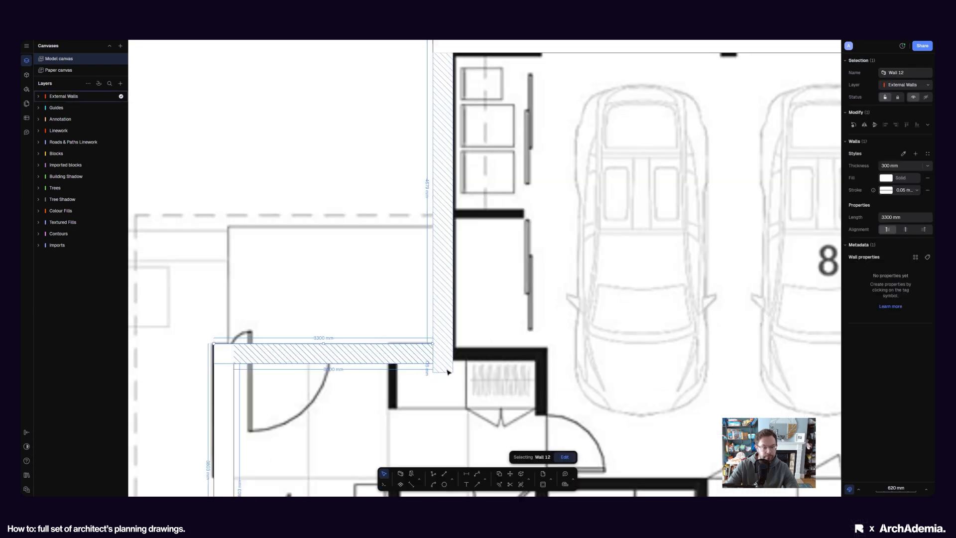
scroll(447, 370, up, 5)
click(414, 349)
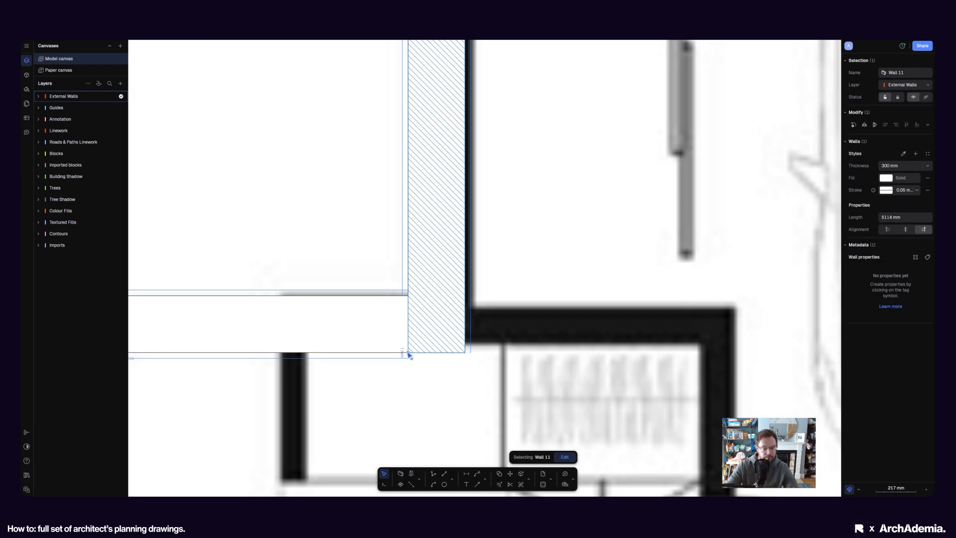
mouse_move(408, 354)
mouse_down()
mouse_move(415, 303)
mouse_move(415, 316)
mouse_up()
scroll(408, 355, up, 8)
scroll(483, 354, down, 10)
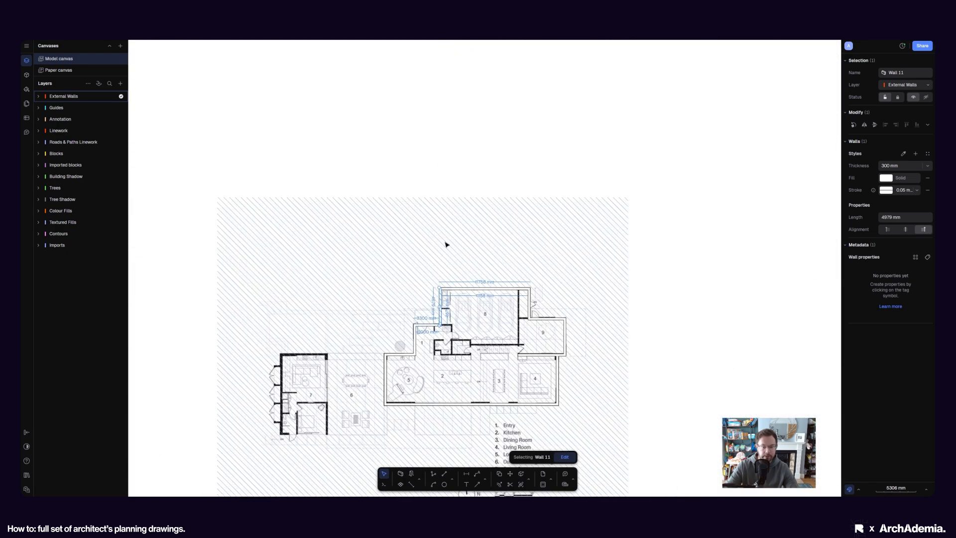
click(687, 218)
Start a new 300 mm wall at the guest suite's upper-left corner and draw it along the upper edge, about 6.17 m
middle_drag(441, 374, 490, 291)
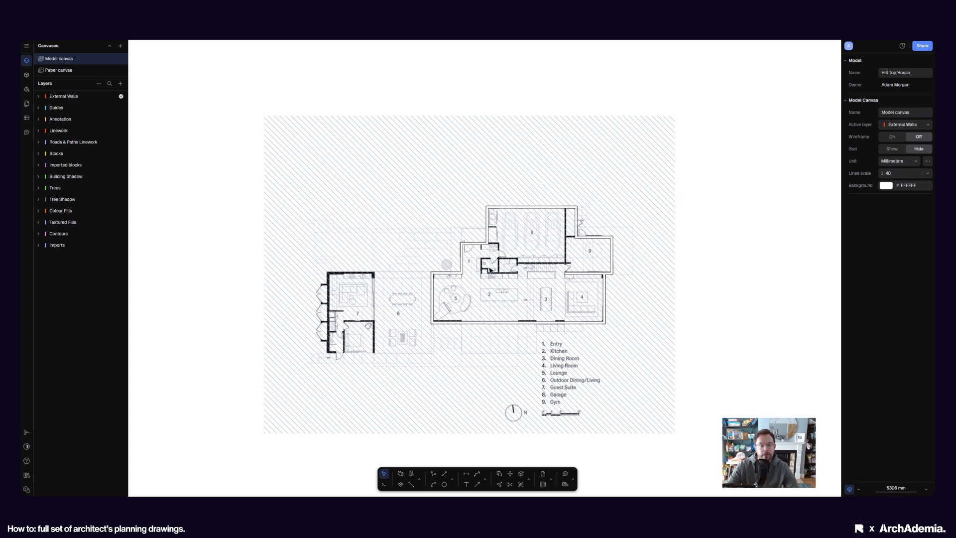
scroll(490, 284, up, 4)
middle_drag(563, 295, 569, 302)
middle_drag(273, 373, 333, 352)
scroll(329, 352, up, 4)
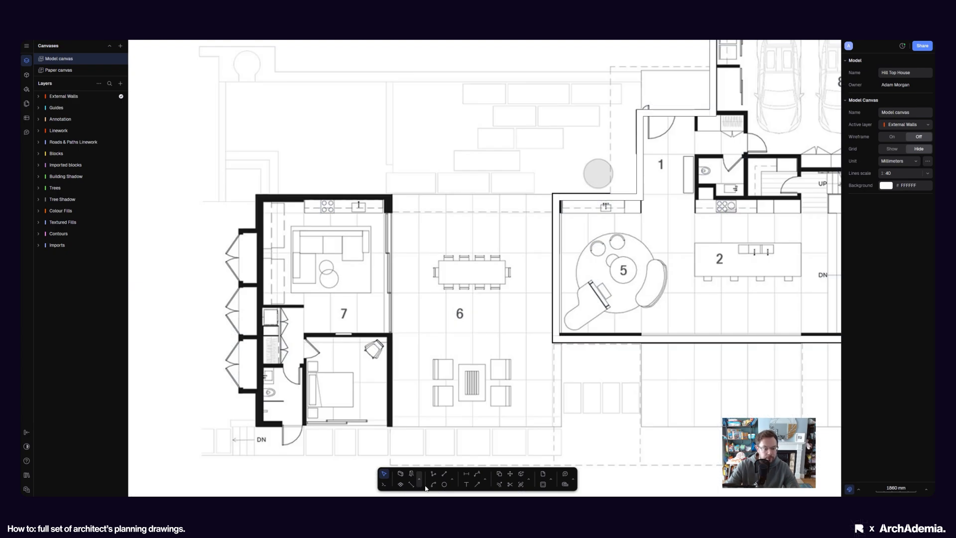
click(400, 474)
scroll(258, 196, up, 8)
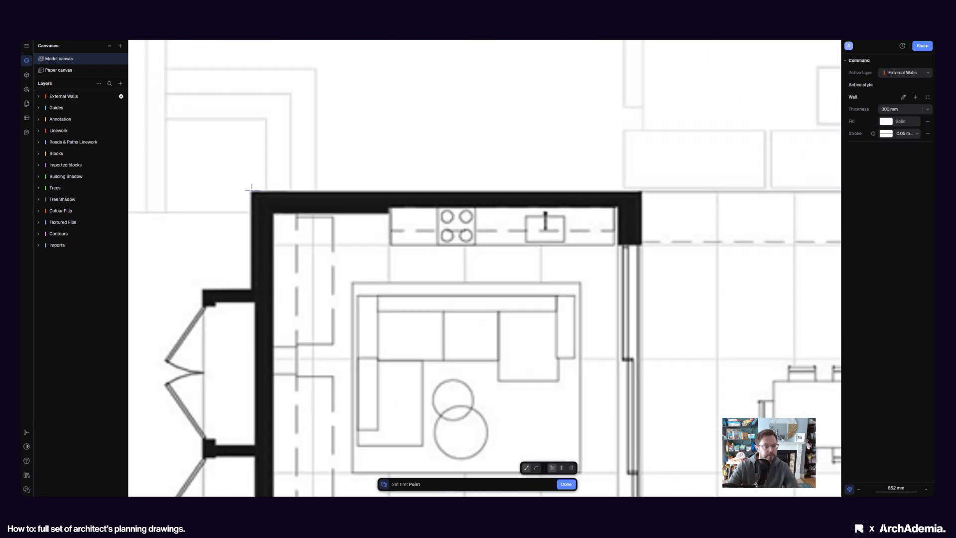
click(251, 190)
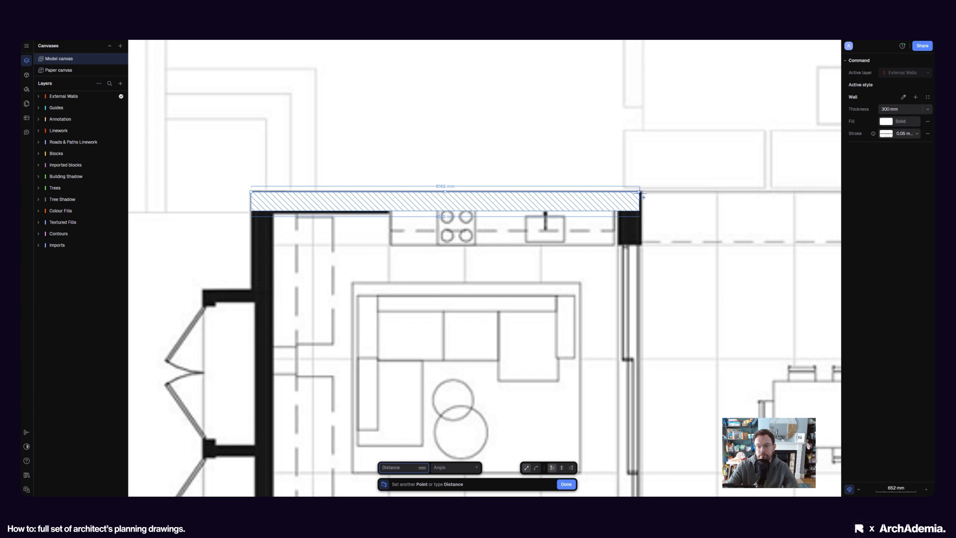
click(641, 192)
Continue the guest suite's external wall down its right side, about 10.5 m, and along its lower edge to the lower-left corner
scroll(538, 149, down, 8)
scroll(556, 395, up, 10)
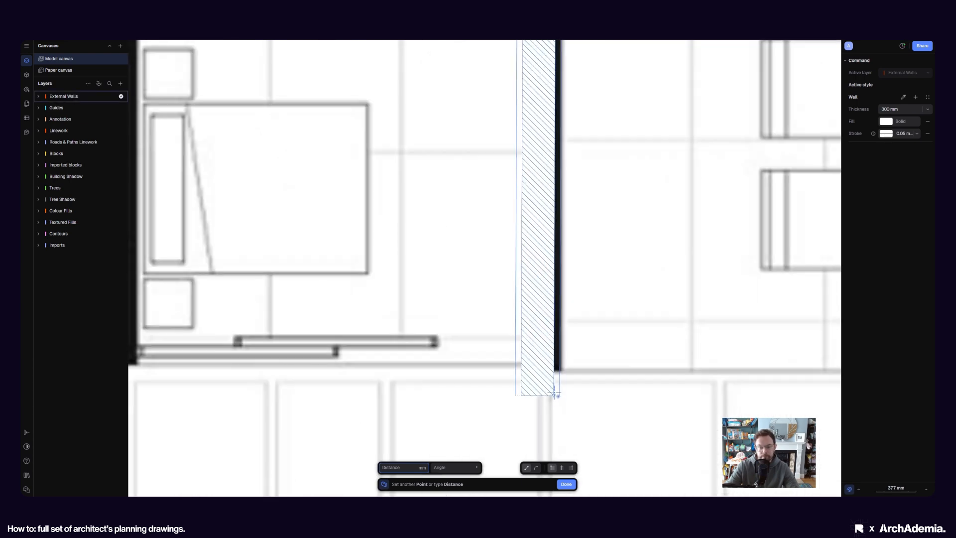
click(558, 371)
scroll(558, 371, down, 5)
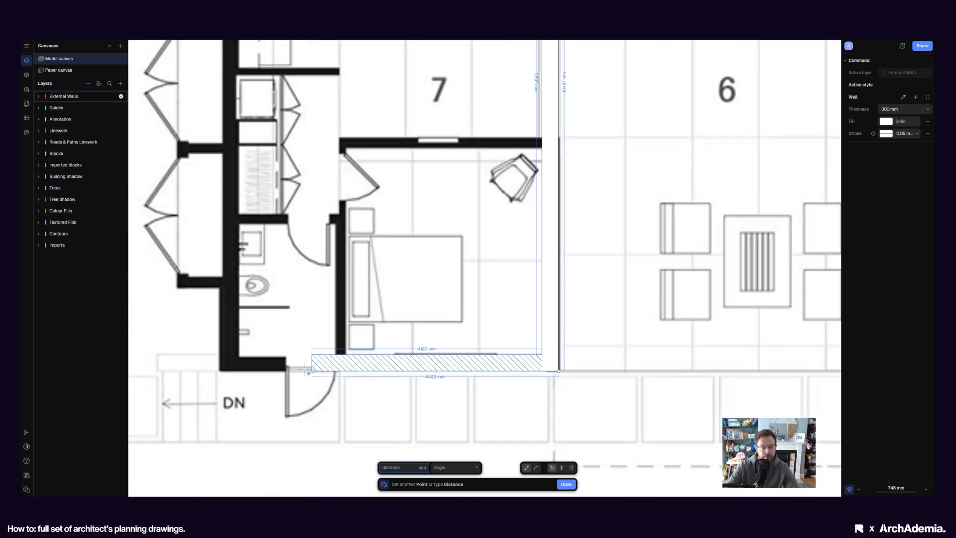
click(223, 371)
Draw the guest suite's left external wall up to the starting corner to close the outline, and finish the walls
scroll(223, 371, down, 5)
scroll(275, 97, up, 8)
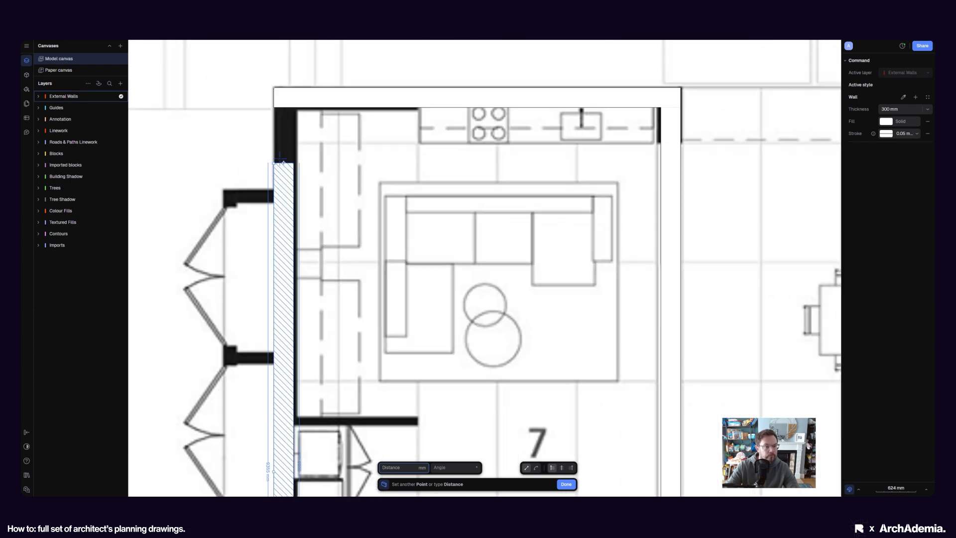
scroll(273, 95, up, 5)
click(278, 58)
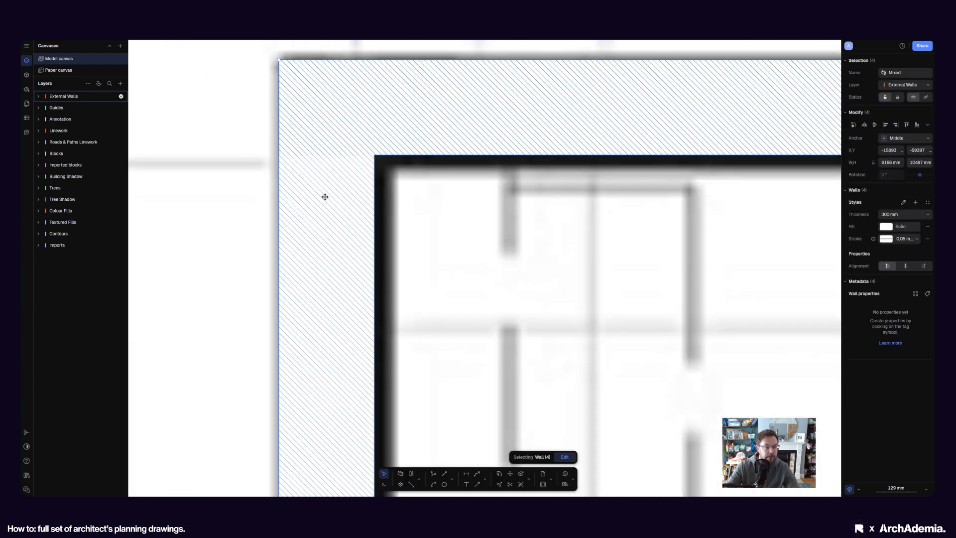
Deselect the guest suite's four external walls
scroll(326, 197, down, 8)
scroll(351, 240, down, 8)
click(469, 382)
scroll(355, 245, up, 8)
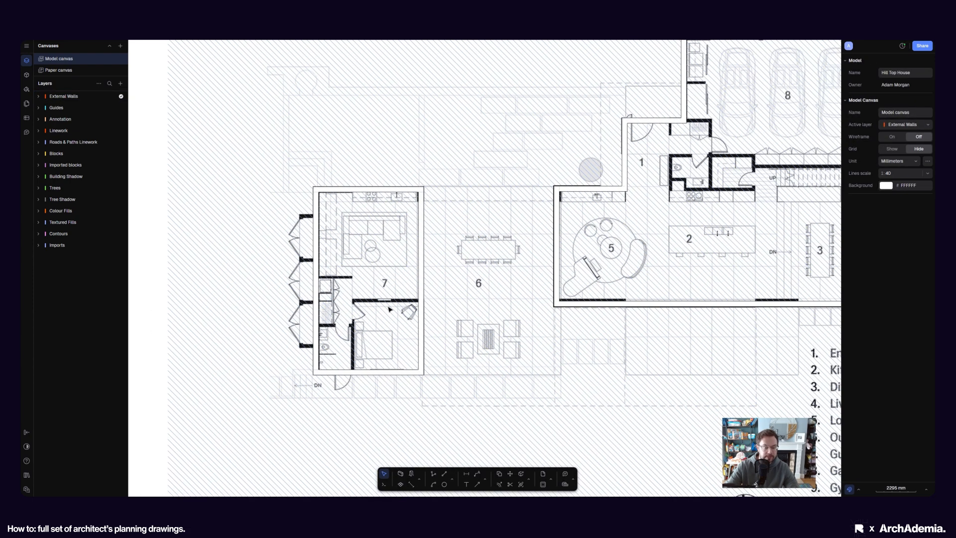
Try drawing a 300 mm wall in the empty area above the garage with a distance of 11500 mm, and end the command
click(401, 474)
scroll(584, 338, down, 5)
scroll(444, 235, up, 8)
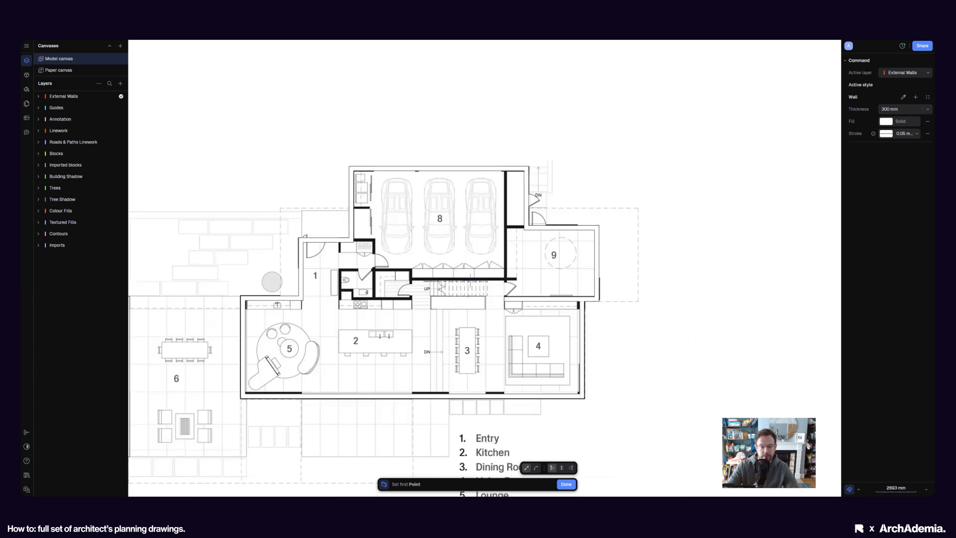
scroll(445, 234, down, 3)
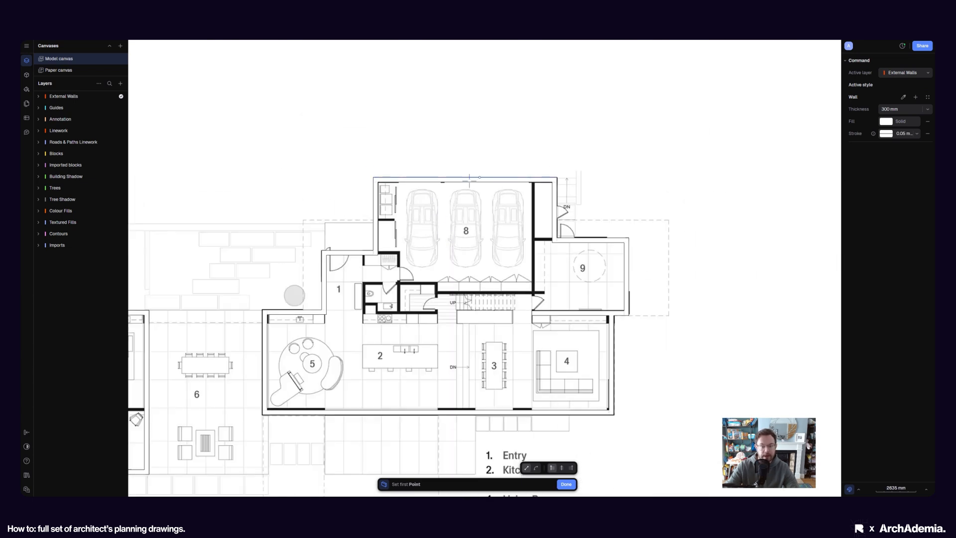
scroll(438, 209, up, 3)
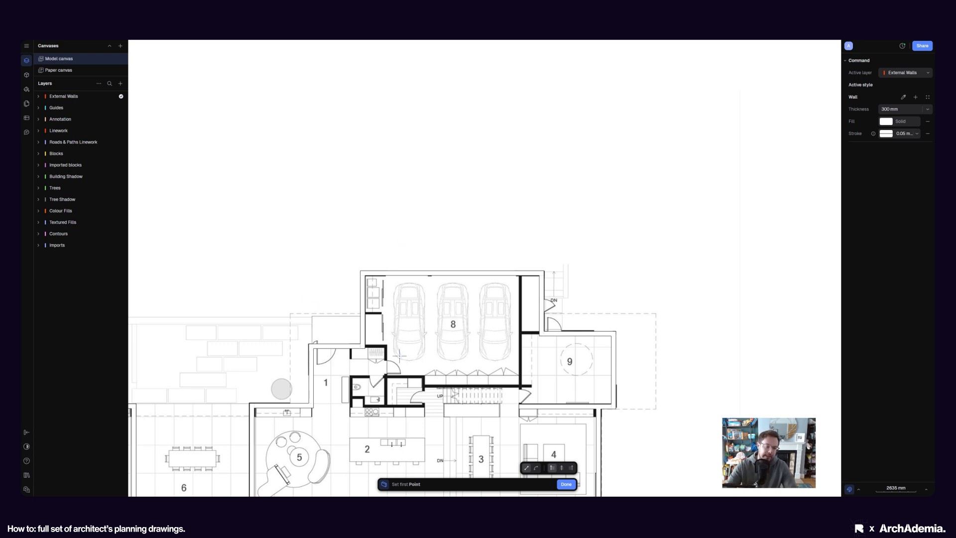
middle_drag(437, 337, 420, 351)
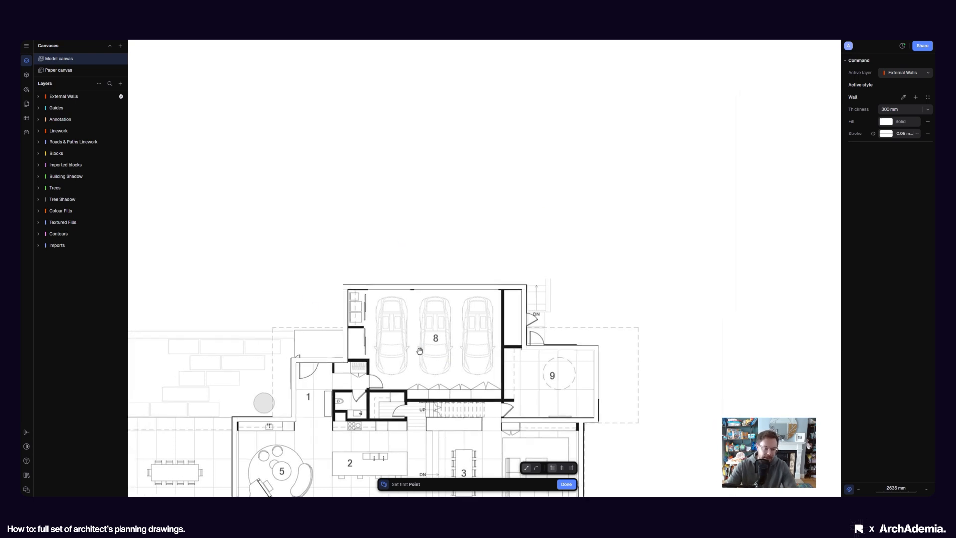
click(317, 246)
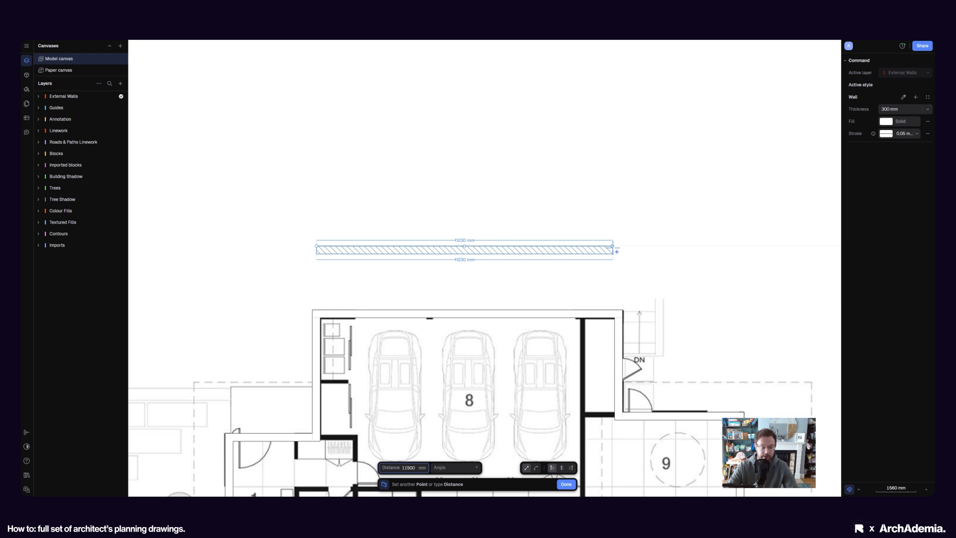
key(Tab)
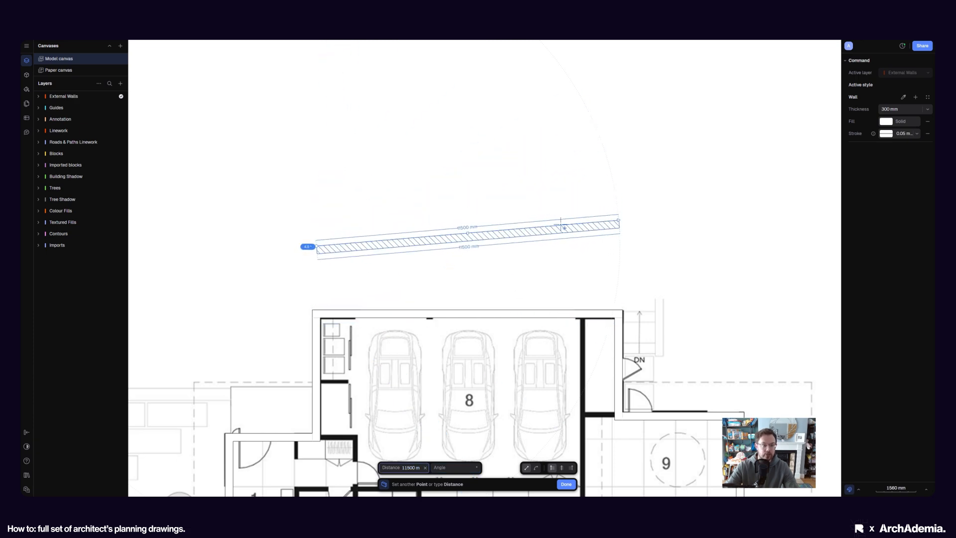
click(668, 226)
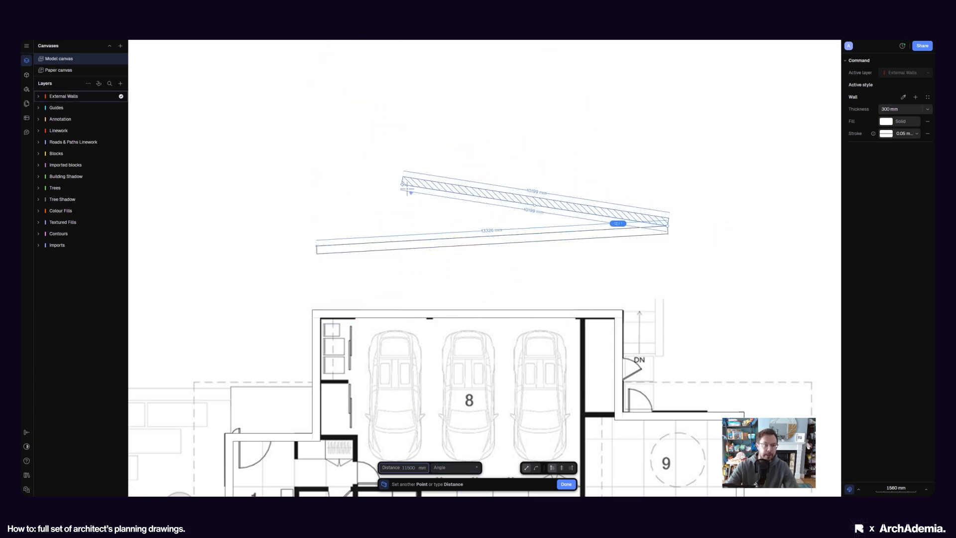
key(Escape)
Search the web for "brick dimensions" in a new tab, block the site's permission request, and open Brickability's "Designing to Brickwork Dimensions" PDF
key(ctrl+t)
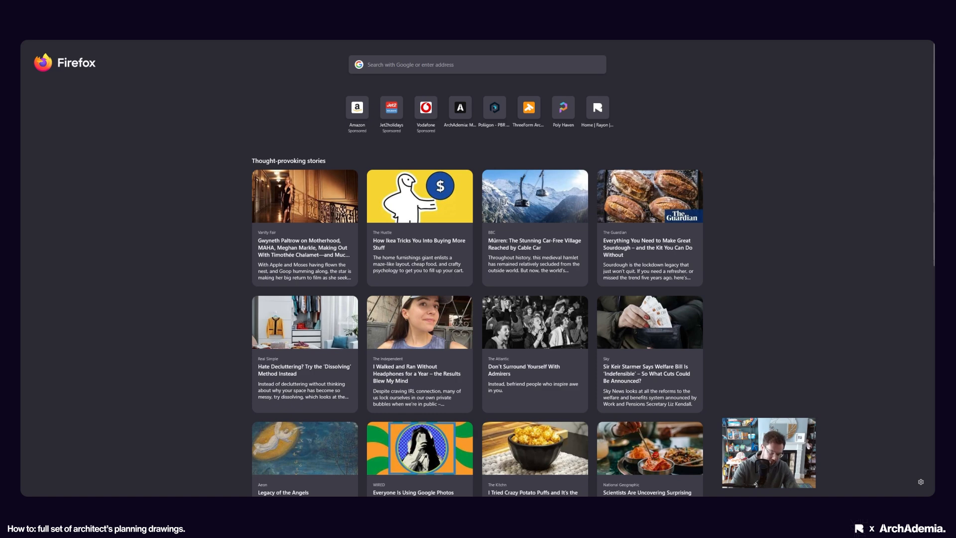
text(brick dimensions)
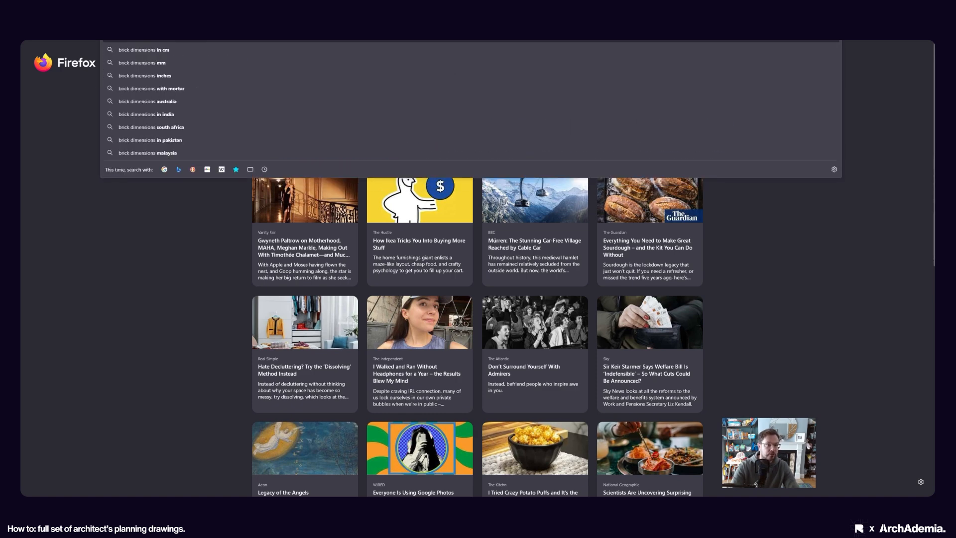
key(Return)
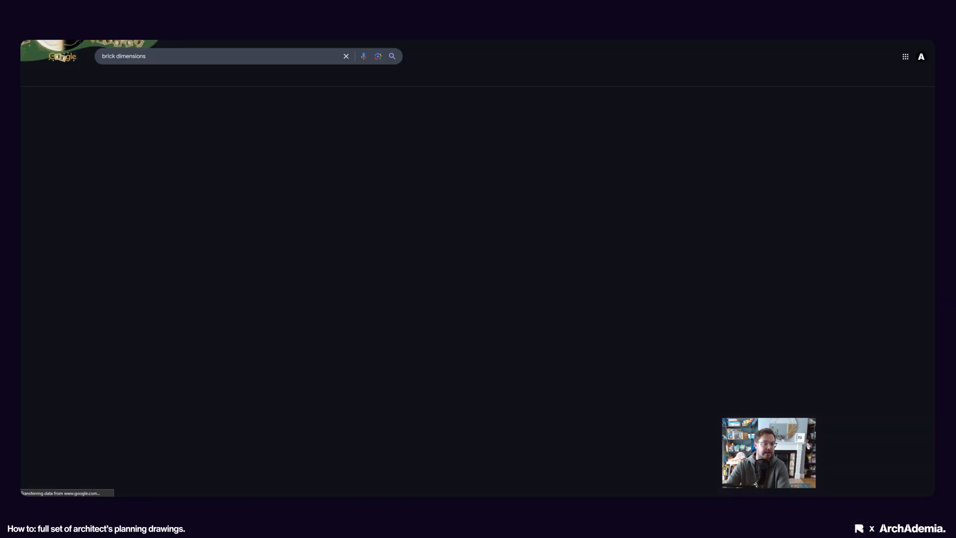
scroll(144, 284, down, 2)
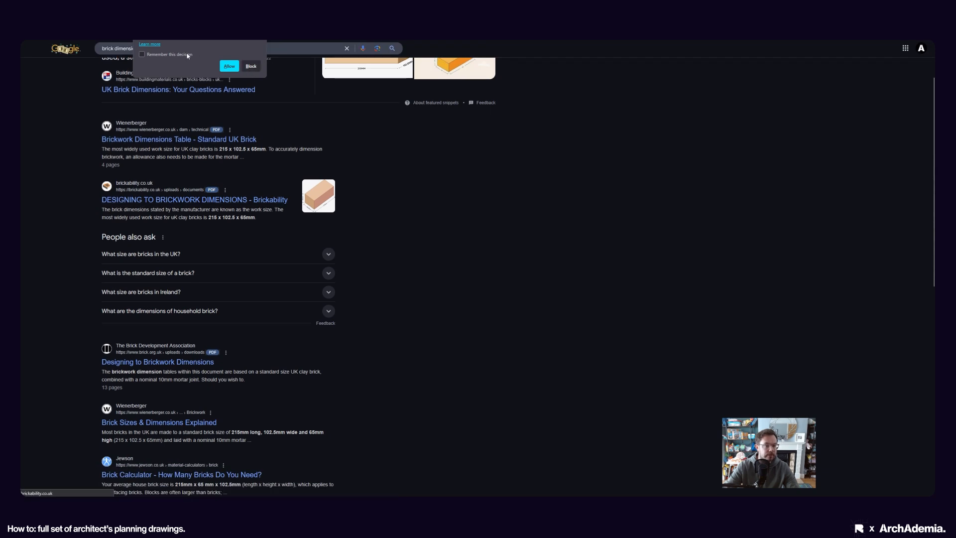
click(251, 66)
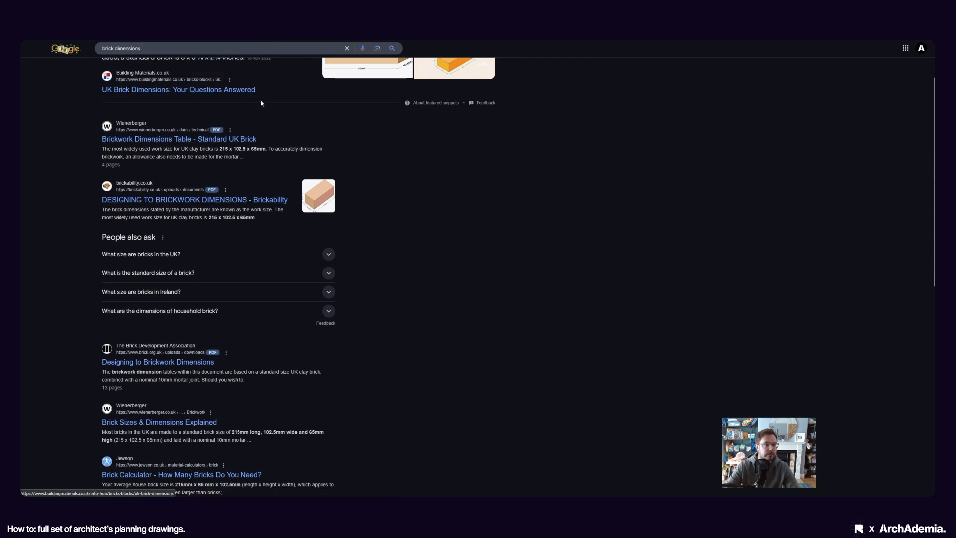
click(318, 195)
Examine the PDF's co-ordinating sizes and its horizontal brick dimensions tables, dismissing the antivirus update notice
scroll(431, 290, down, 20)
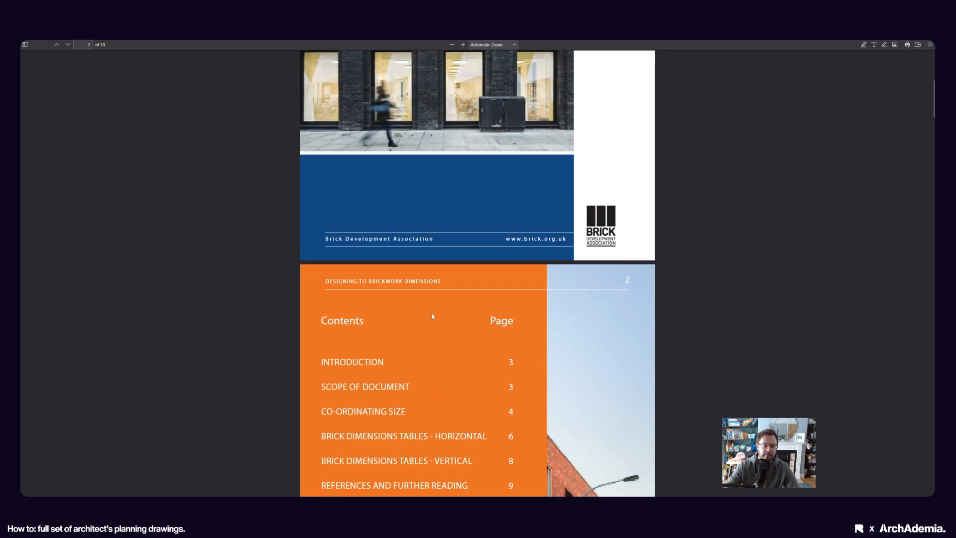
scroll(429, 313, down, 10)
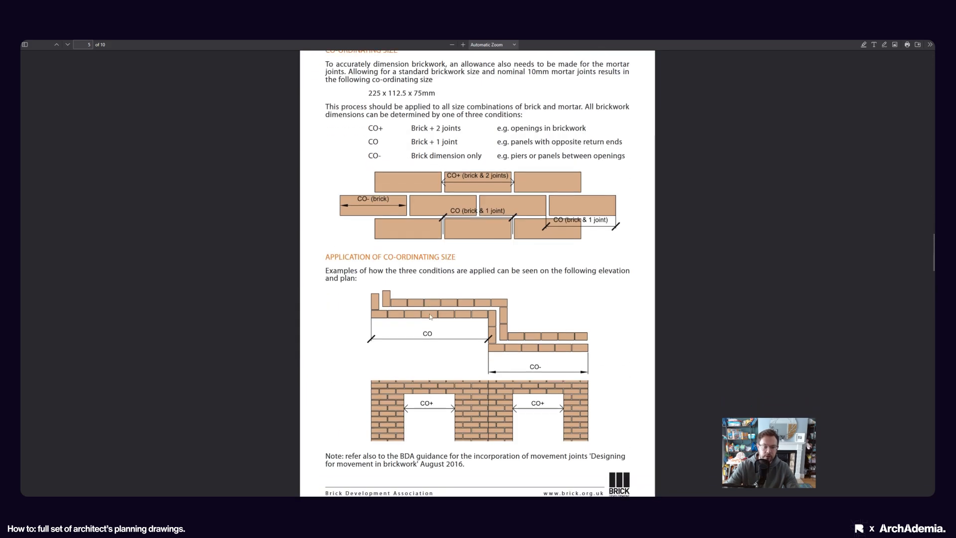
scroll(431, 317, down, 7)
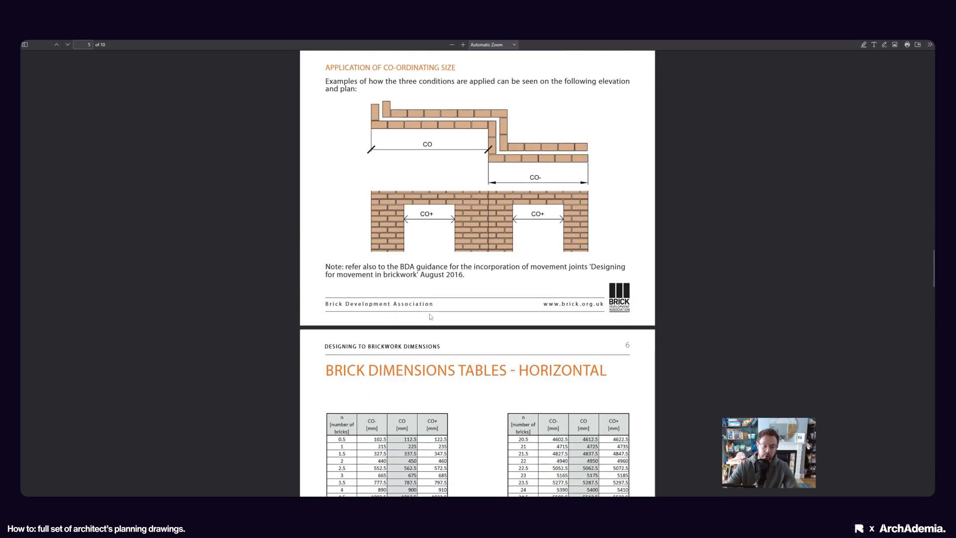
scroll(429, 314, up, 5)
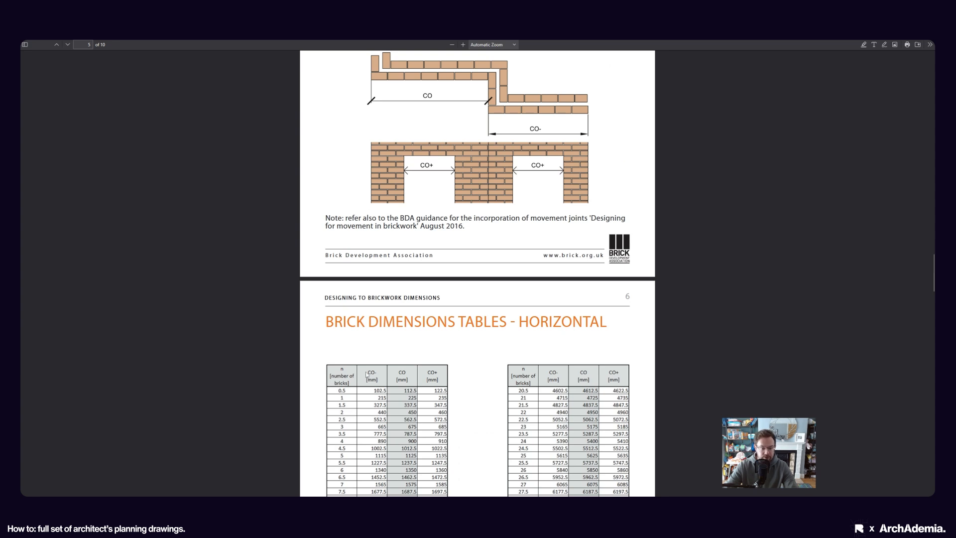
scroll(393, 365, up, 4)
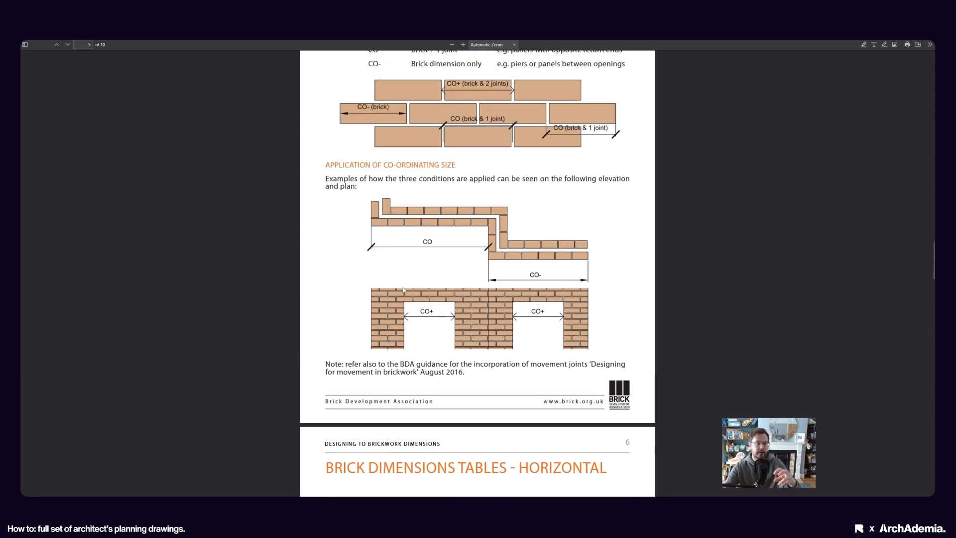
scroll(392, 282, down, 3)
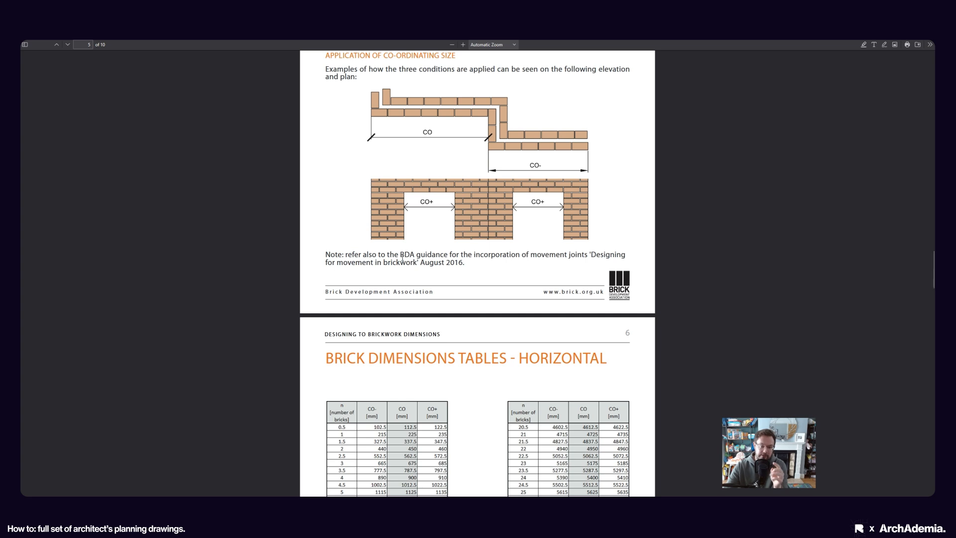
scroll(403, 257, up, 1)
scroll(408, 277, up, 1)
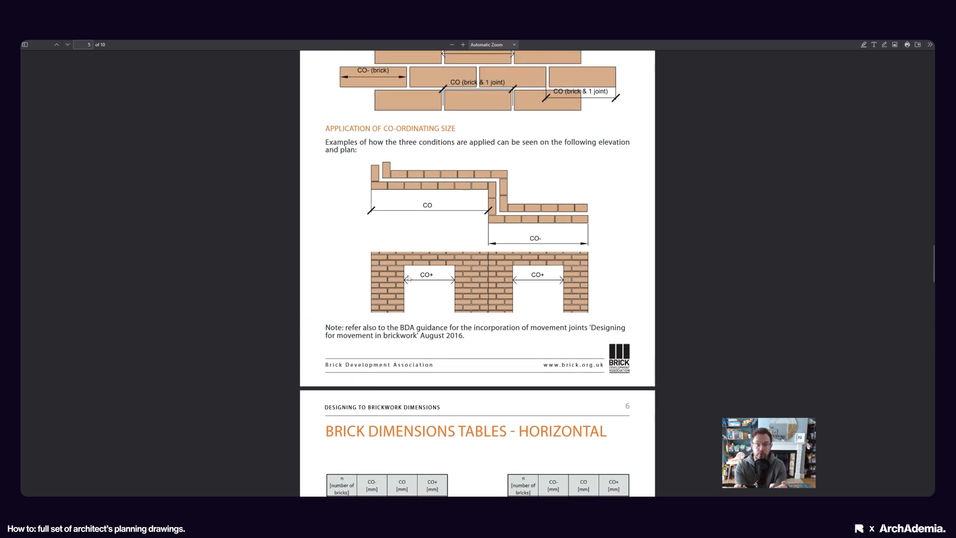
scroll(408, 276, up, 6)
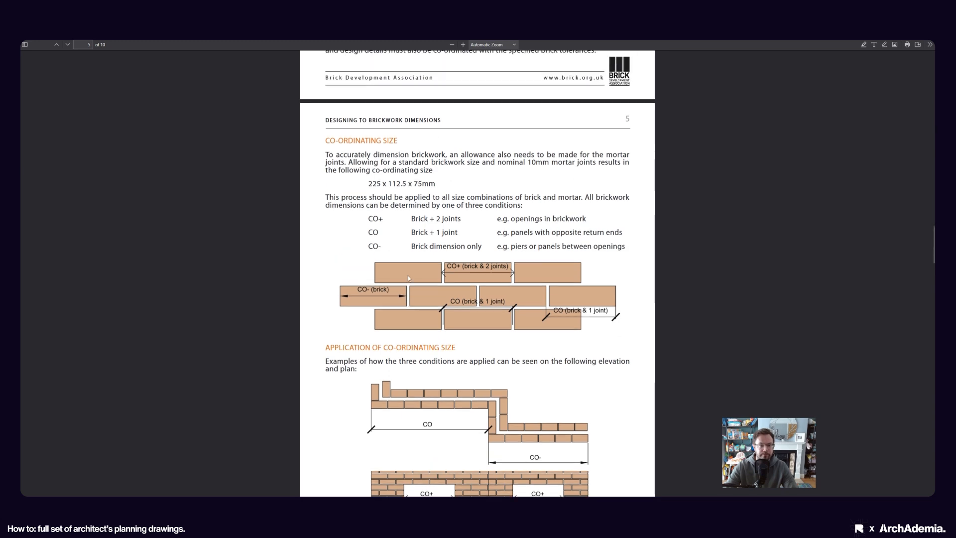
scroll(408, 277, down, 1)
scroll(449, 313, down, 15)
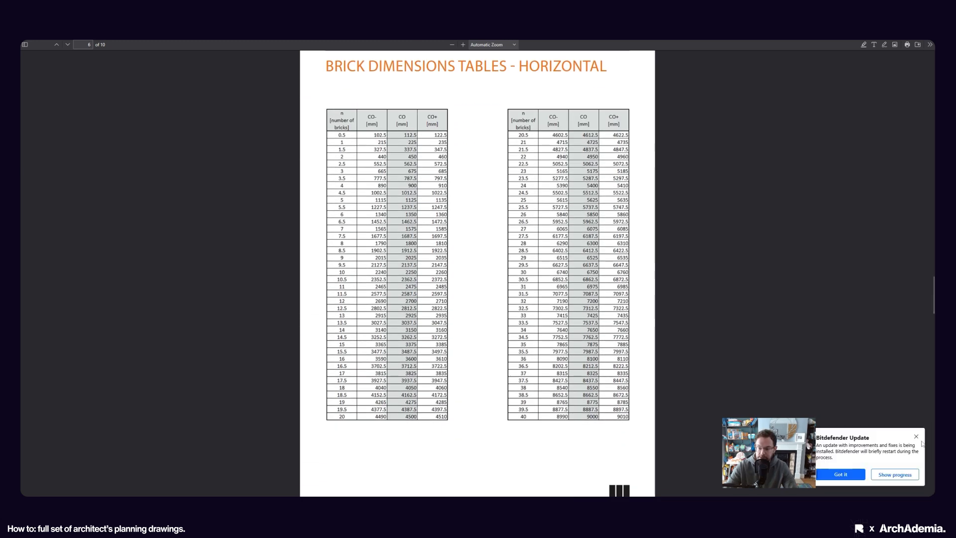
click(916, 437)
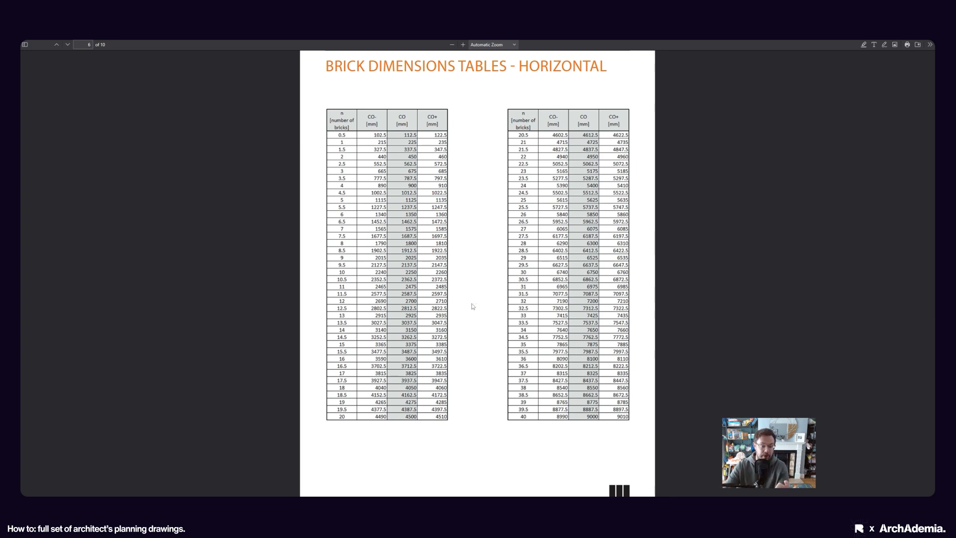
Return to the floor plan drawing and delete the slanted test wall above the garage
click(867, 481)
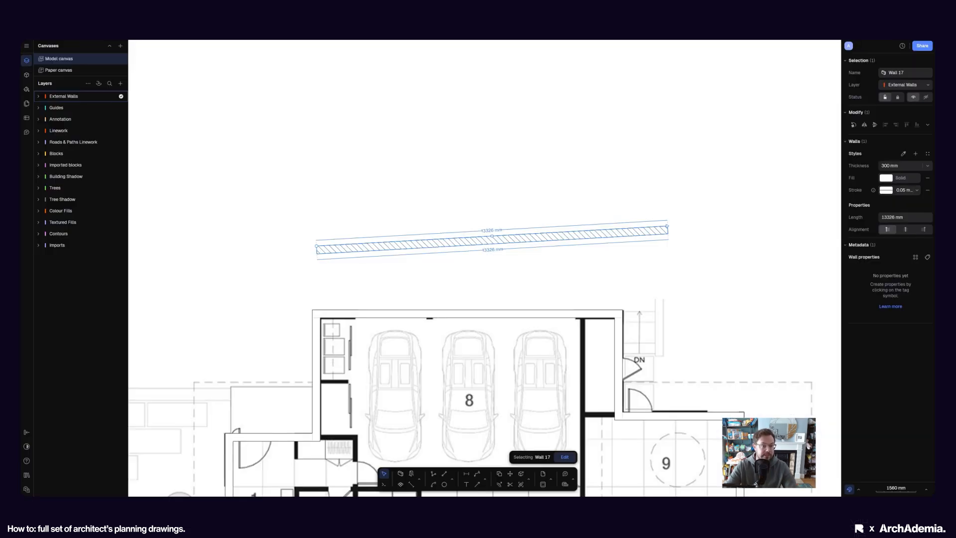
scroll(478, 264, down, 1)
scroll(519, 248, down, 3)
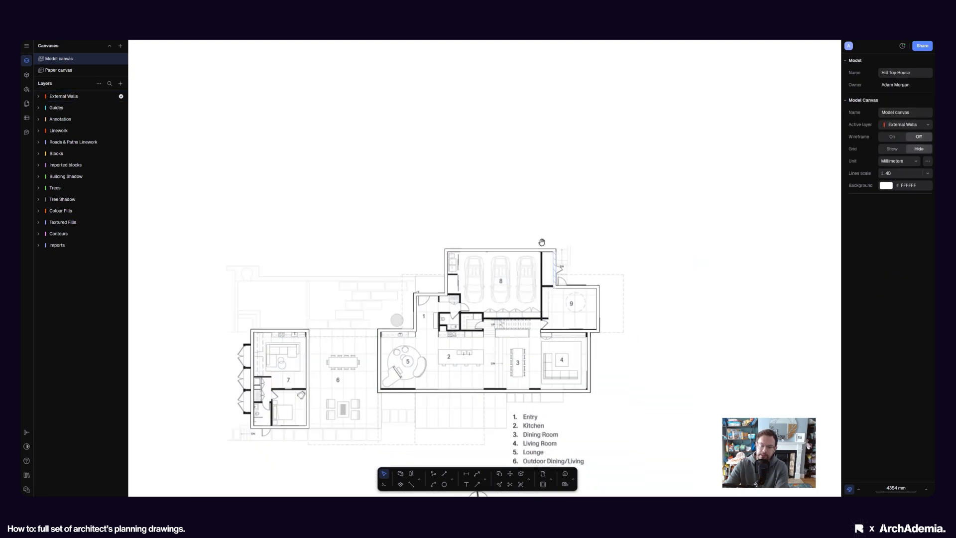
Start the Wall tool and add a new active layer named "Internall Walls"
middle_drag(542, 242, 511, 215)
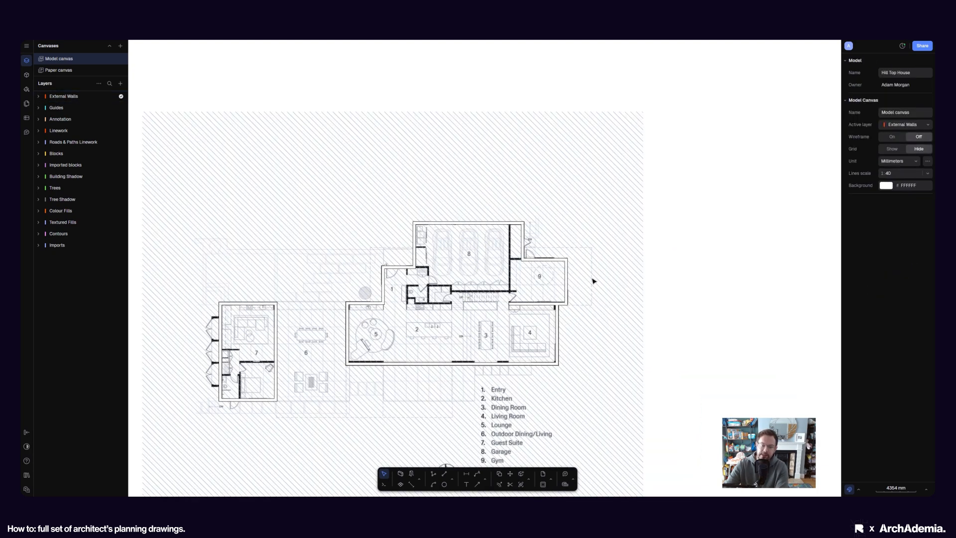
scroll(593, 279, up, 2)
scroll(406, 279, up, 3)
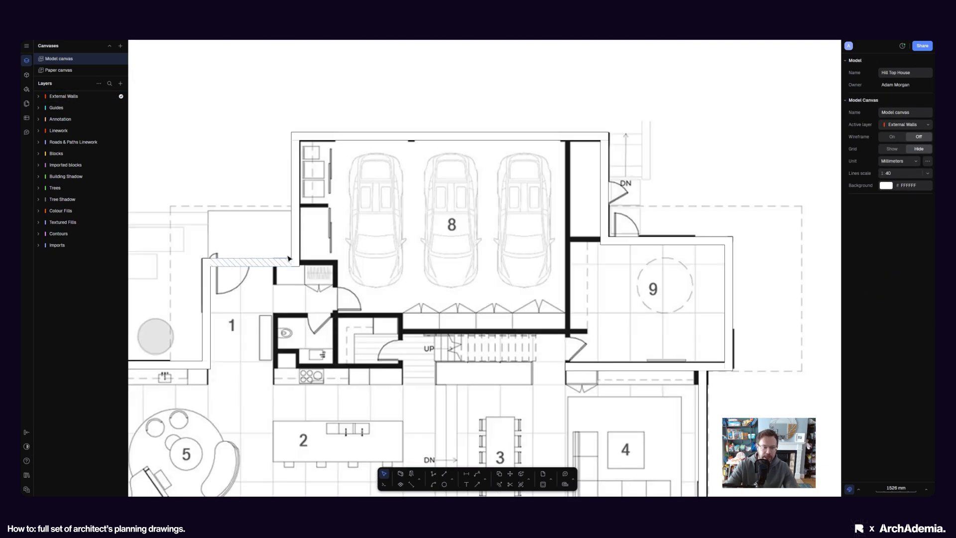
click(401, 474)
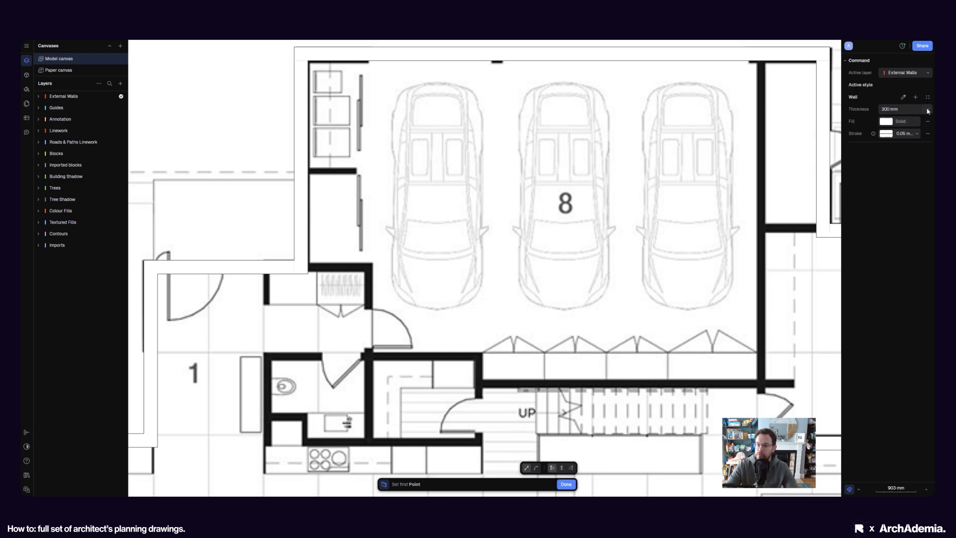
click(120, 84)
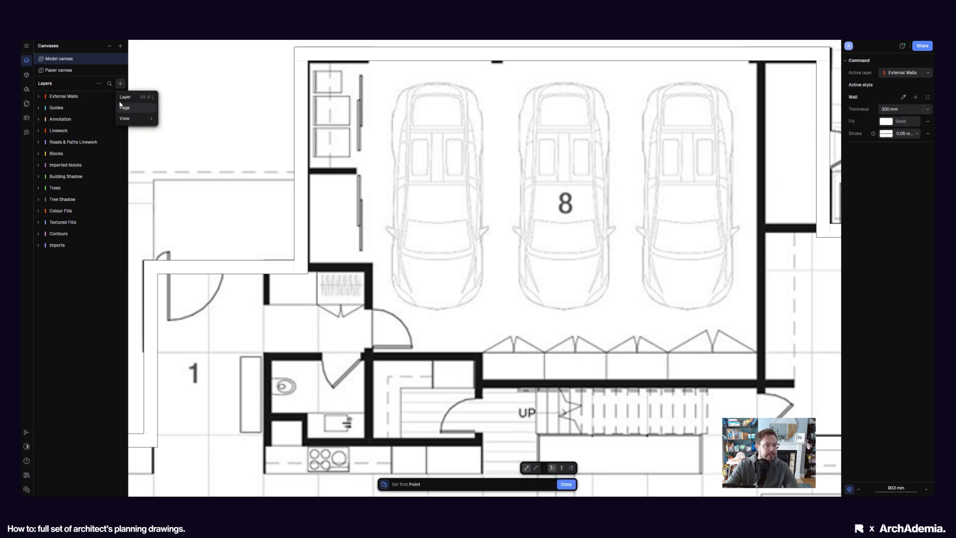
click(125, 97)
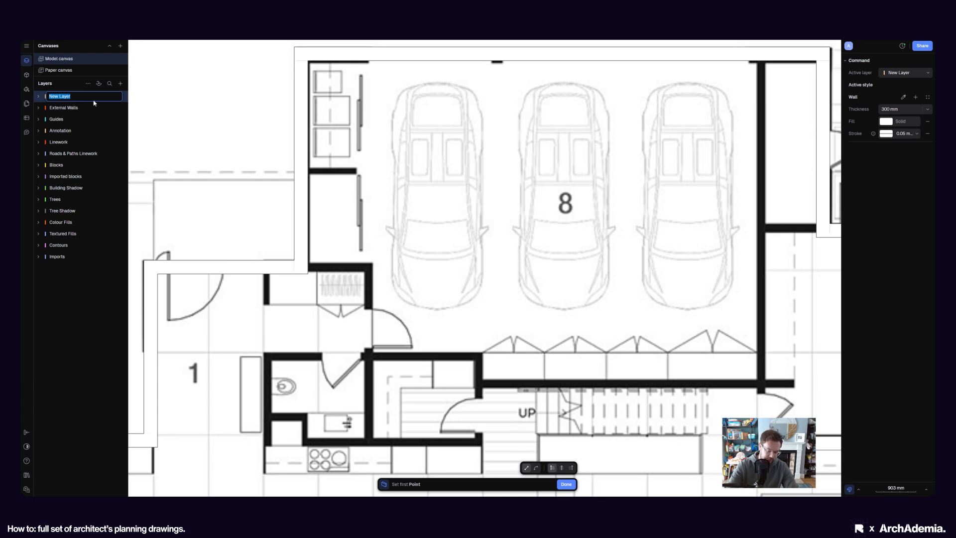
text(Internall W)
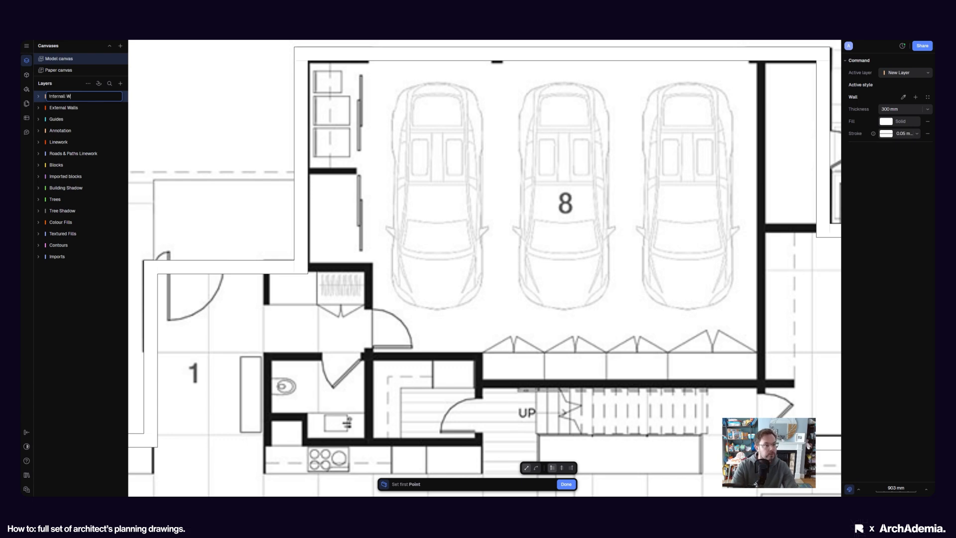
text(alls)
key(Return)
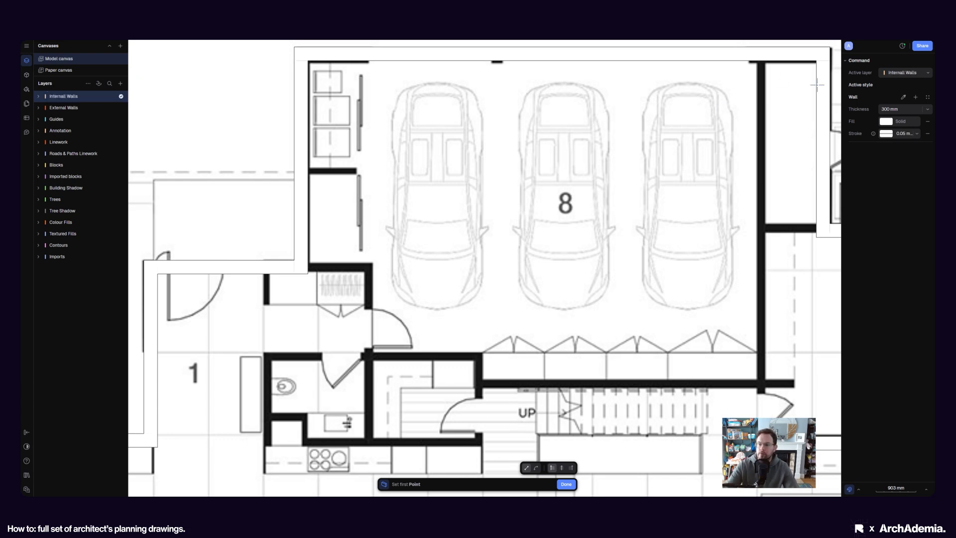
Set the thickness for new walls to 150 mm
click(897, 109)
text(150)
key(Return)
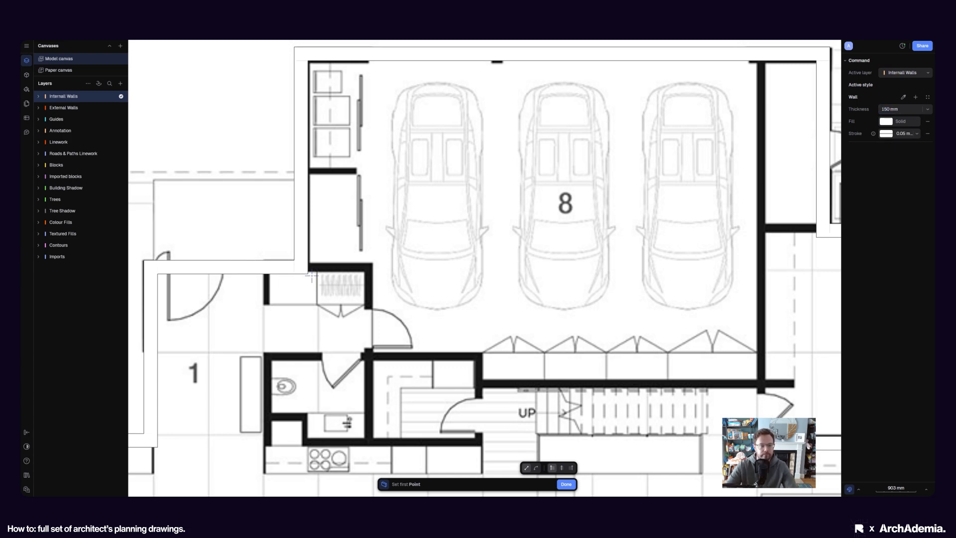
click(294, 274)
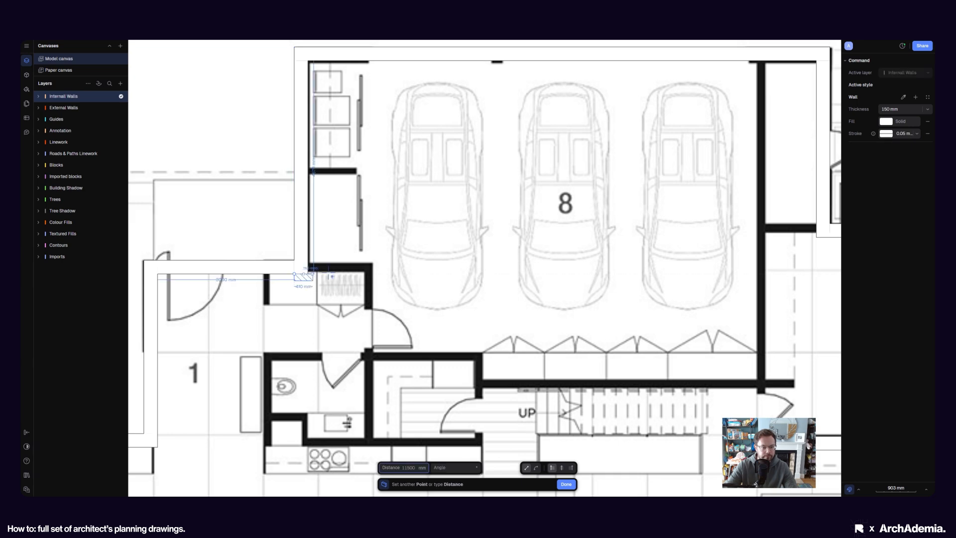
key(Escape)
scroll(333, 273, up, 3)
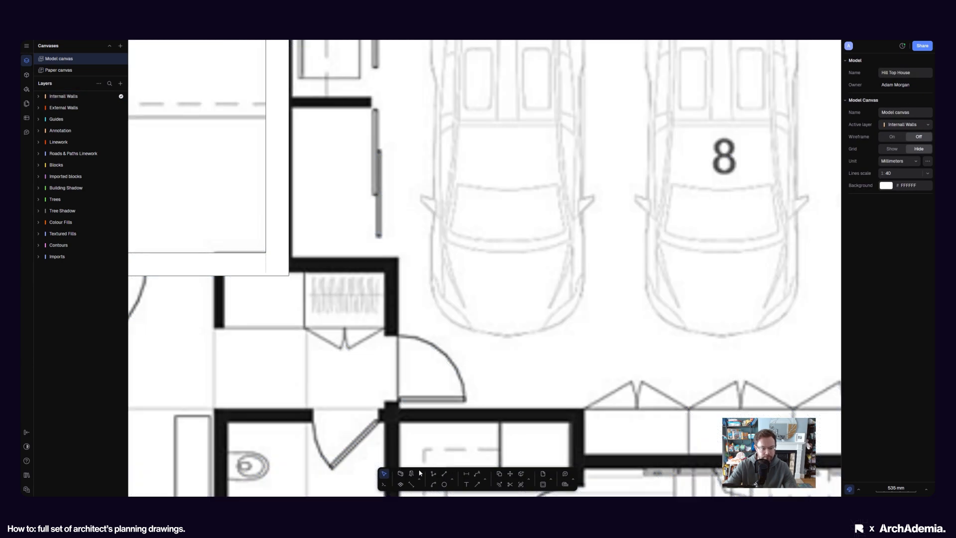
Draw an internal wall about 1380 mm along the coat cupboard's garage side, turning down about 3980 mm to the kitchen units
click(401, 474)
click(291, 260)
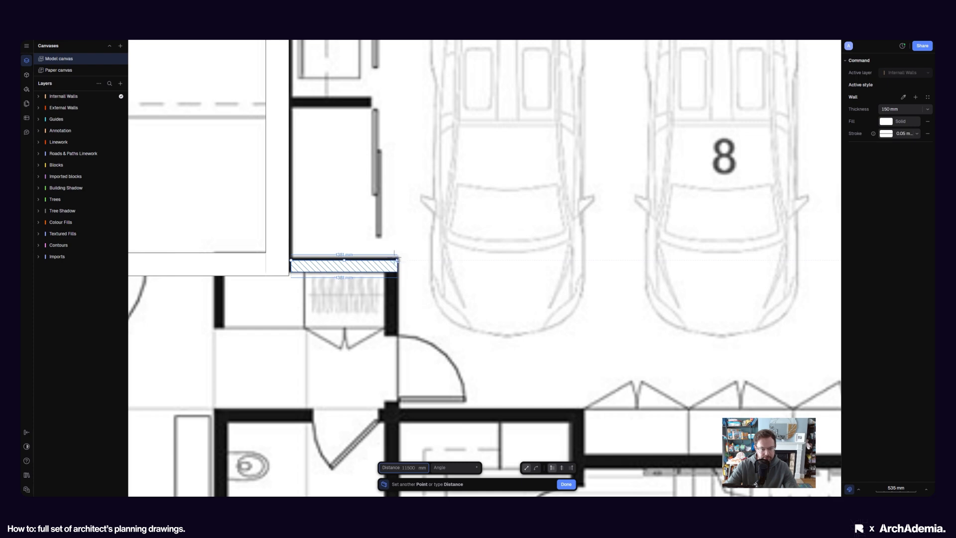
click(397, 260)
scroll(396, 259, down, 5)
scroll(380, 312, up, 3)
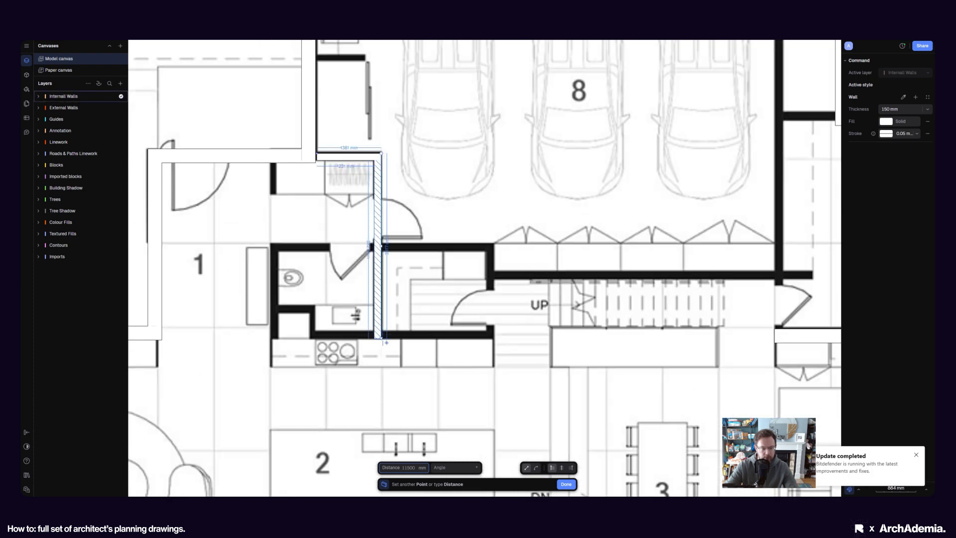
click(386, 342)
key(Return)
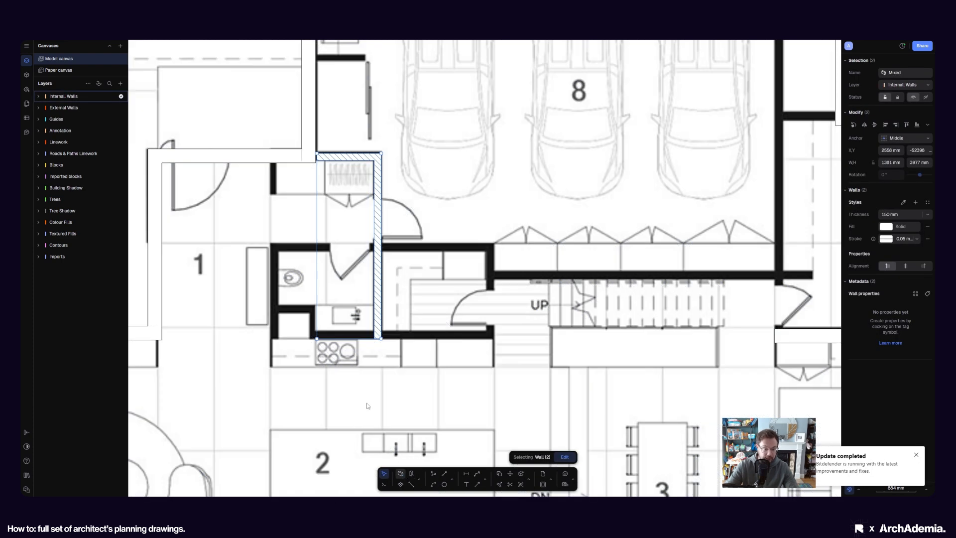
Draw connected internal walls from the WC's entry-side corner across the pantry, down to the stair line, and along the garage's lower edge
key(w)
click(270, 244)
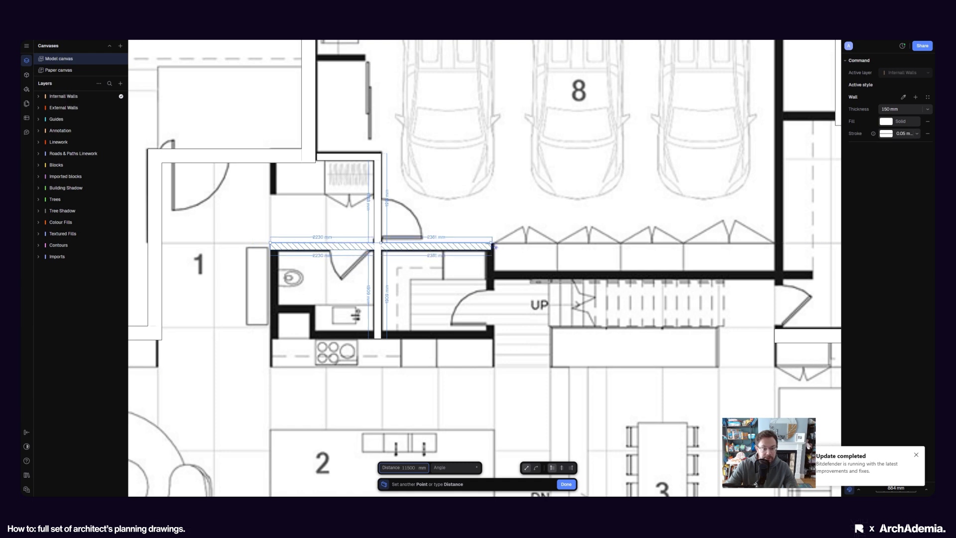
click(497, 245)
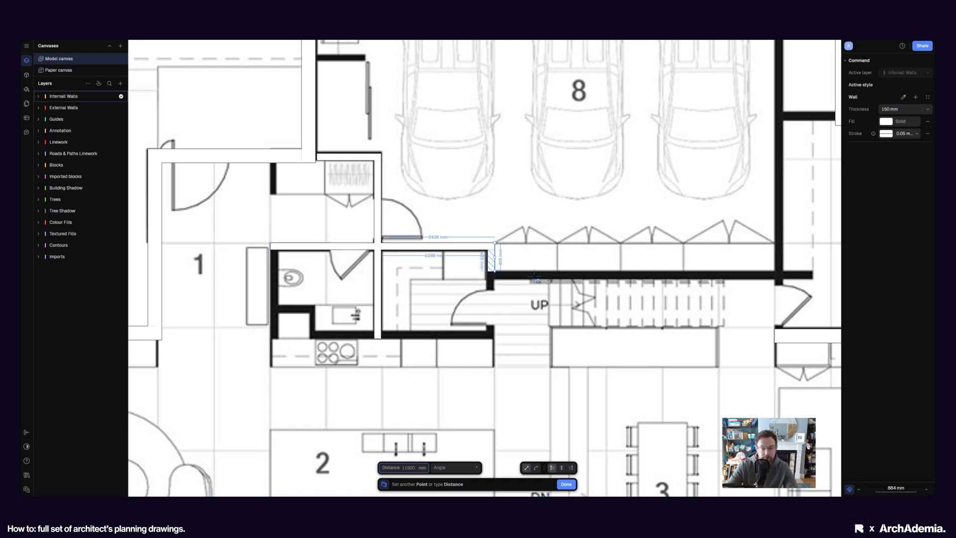
click(494, 271)
middle_drag(775, 274, 485, 323)
click(485, 320)
Continue the wall run up between the garage and the gym side to the garage's upper external wall
scroll(486, 321, down, 3)
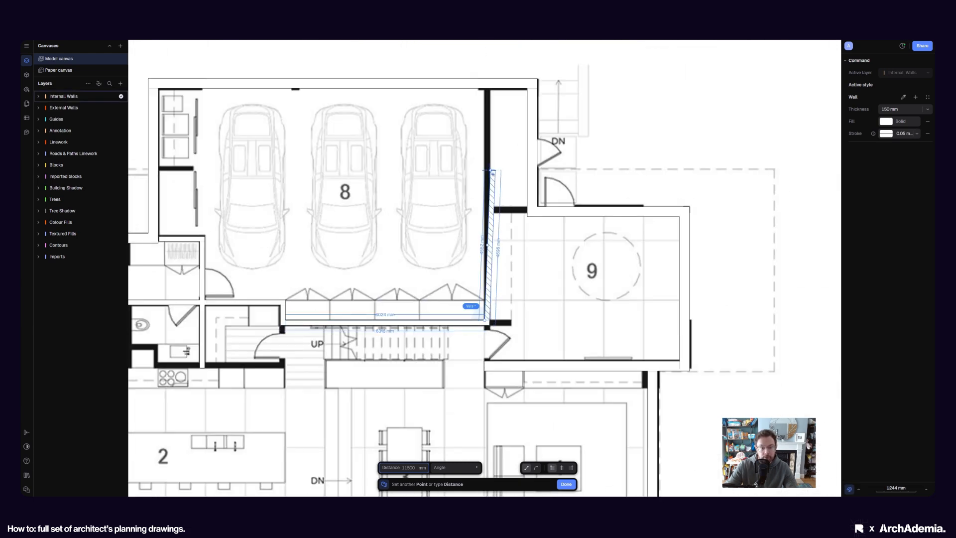
scroll(463, 162, up, 10)
click(497, 195)
scroll(497, 195, down, 10)
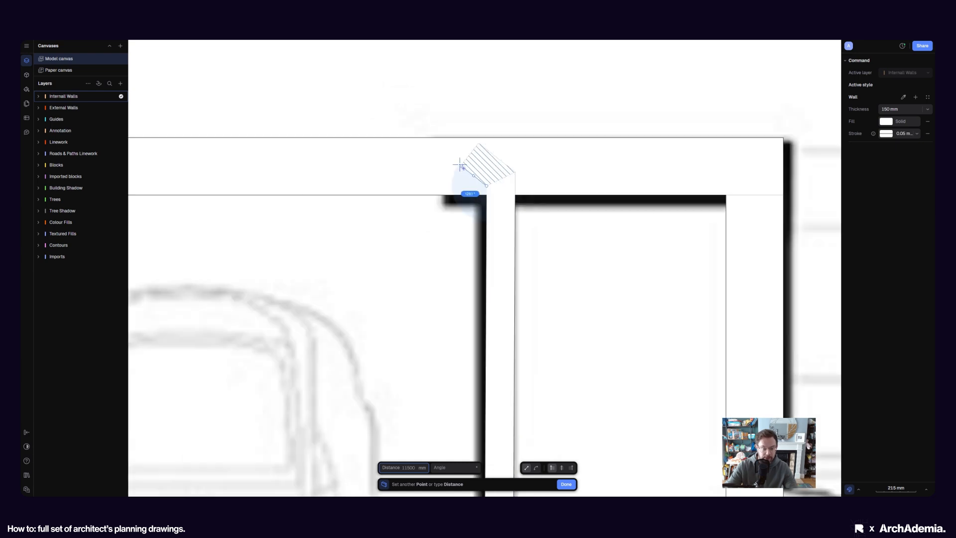
scroll(463, 169, up, 5)
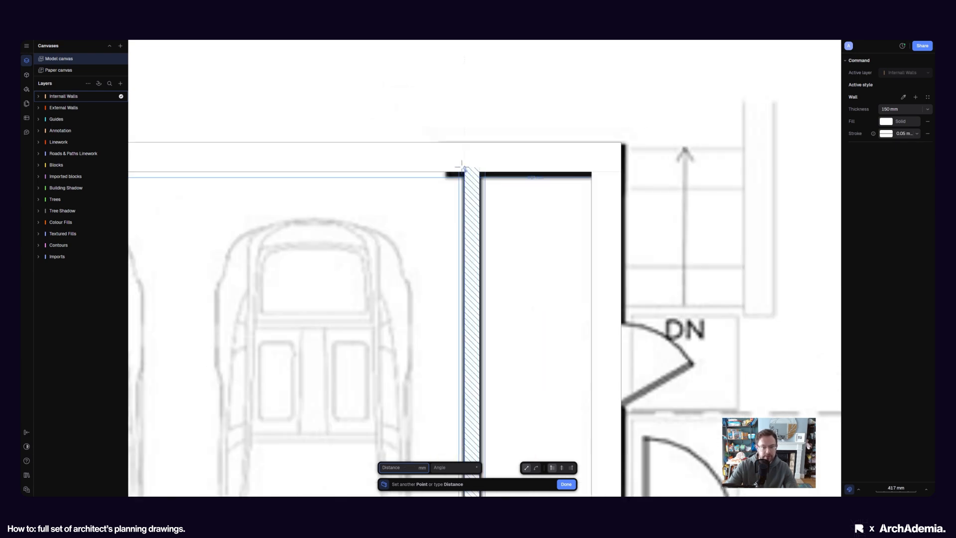
click(463, 171)
key(Return)
scroll(519, 125, down, 10)
scroll(515, 216, up, 8)
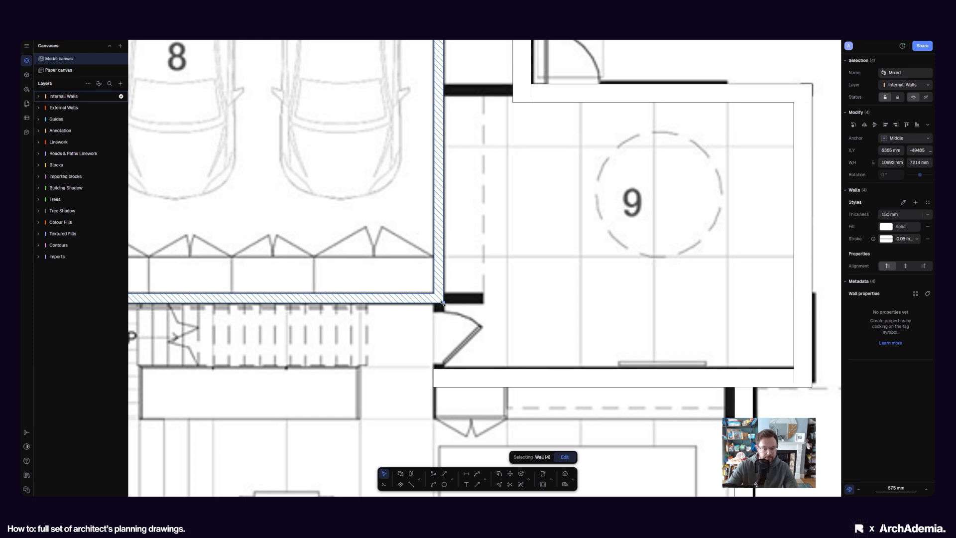
key(w)
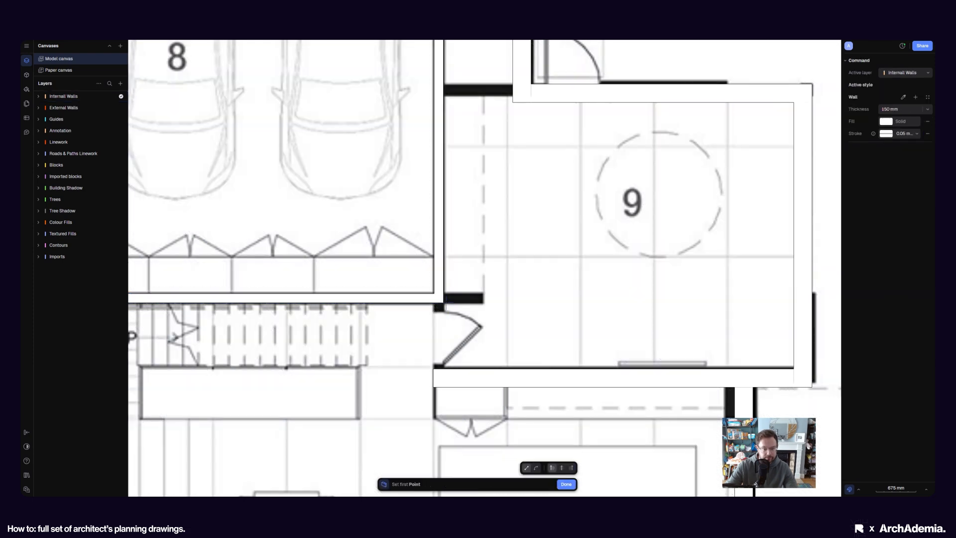
click(443, 303)
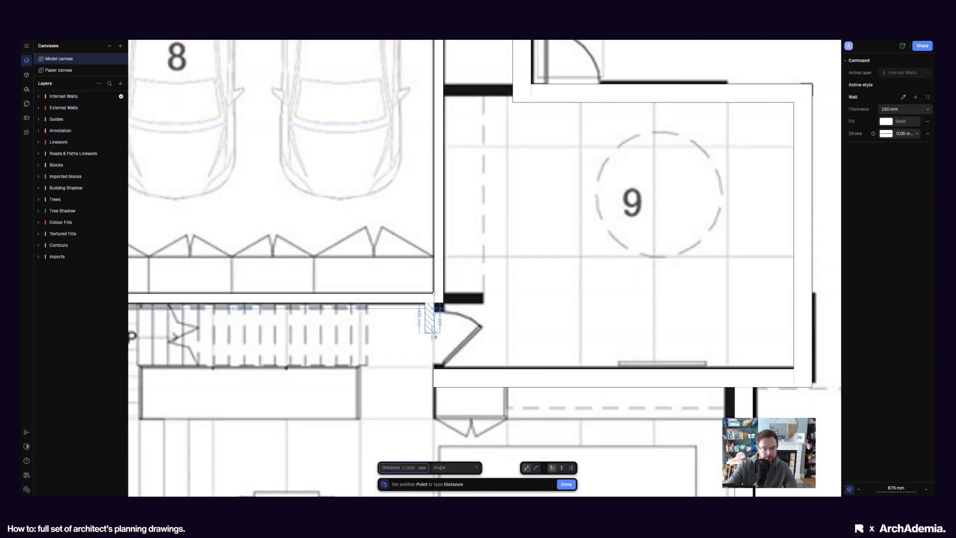
key(Escape)
Draw a right-aligned wall about 1250 mm long across the gym doorway, from the garage wall corner to the external wall below
click(400, 473)
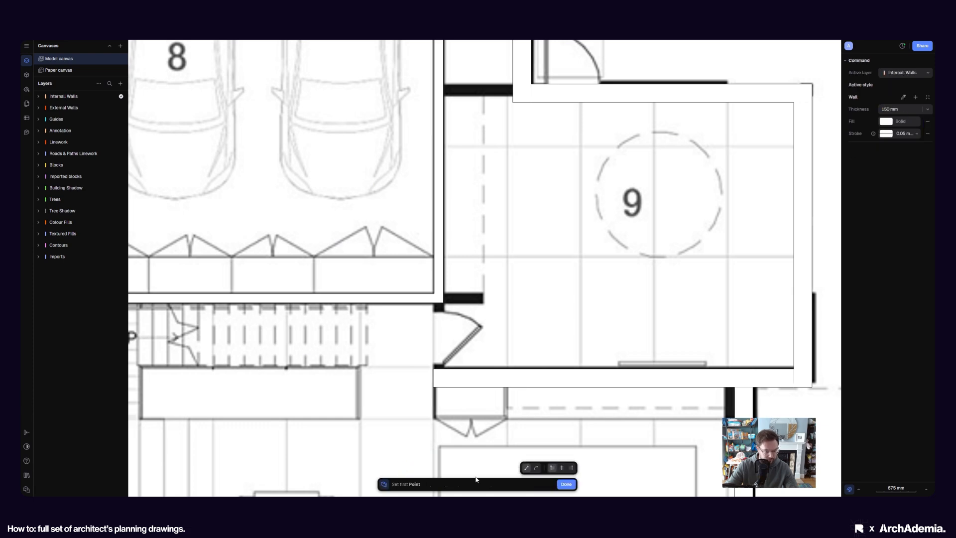
click(443, 302)
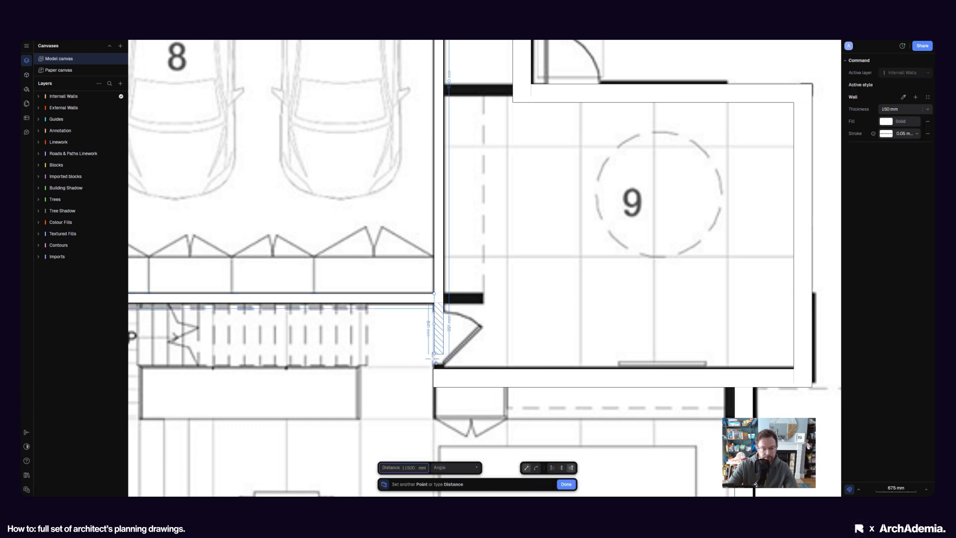
scroll(439, 363, up, 5)
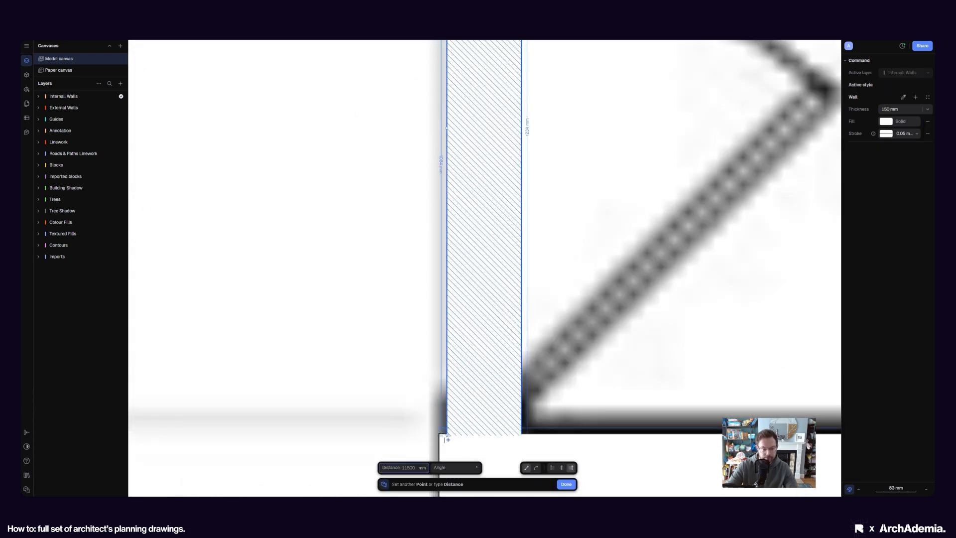
click(447, 439)
scroll(397, 328, down, 4)
key(Return)
scroll(506, 320, down, 7)
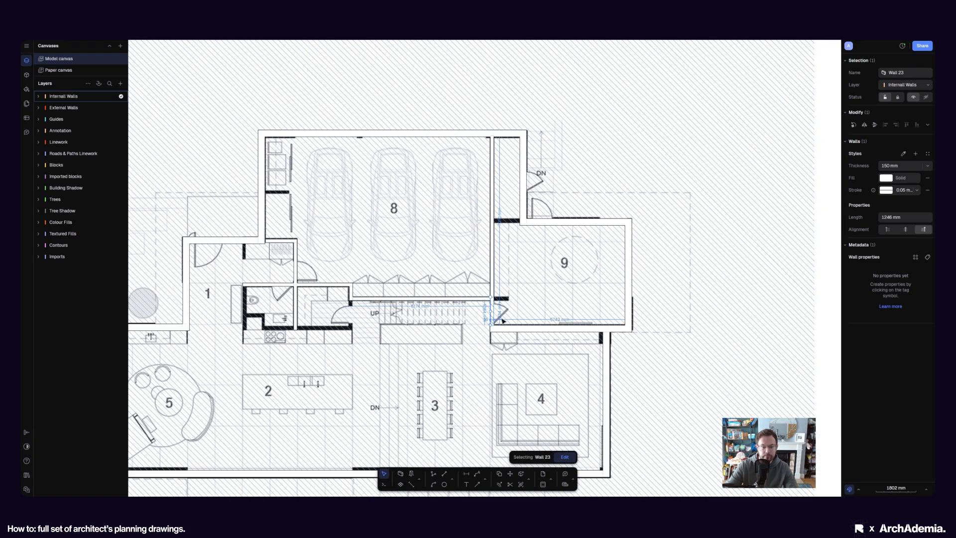
scroll(504, 230, down, 3)
click(706, 292)
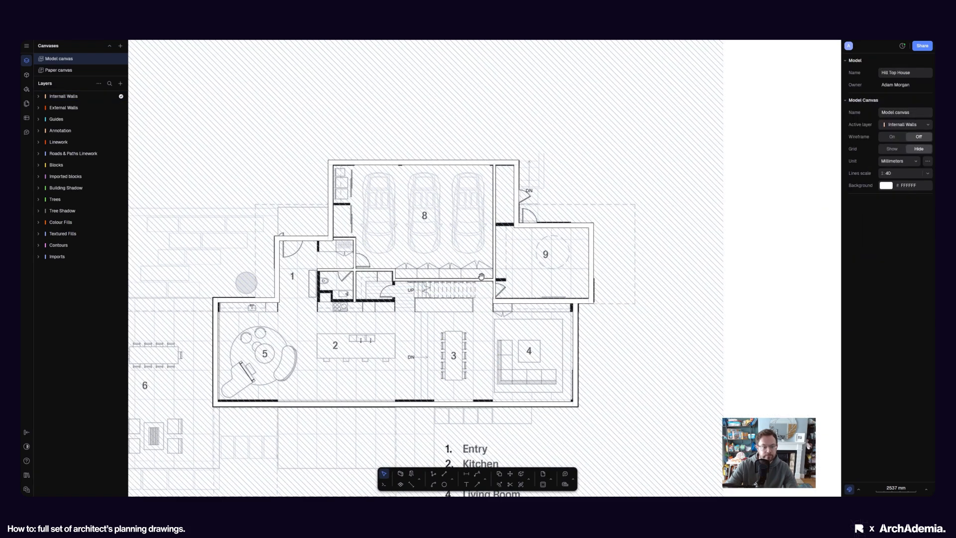
scroll(516, 252, up, 6)
click(413, 475)
scroll(450, 190, up, 5)
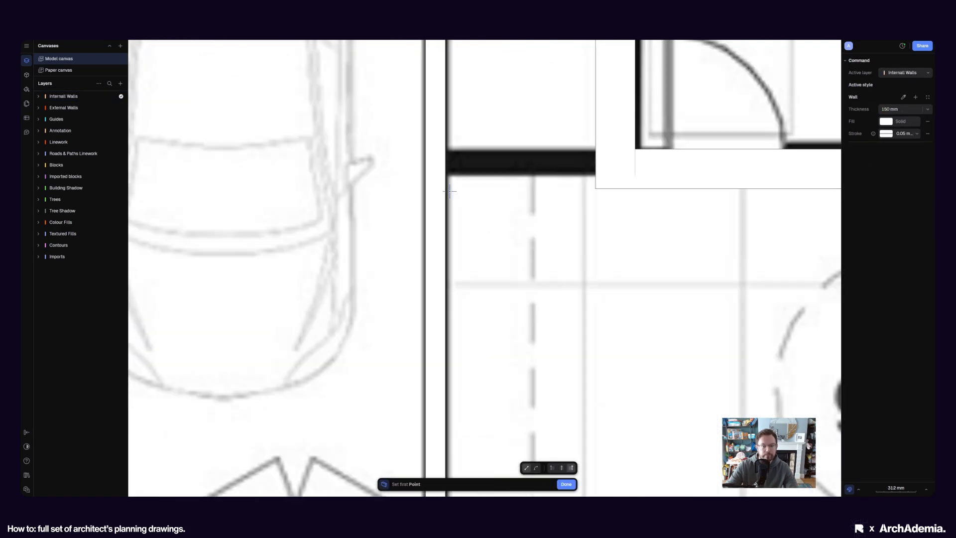
click(446, 160)
key(Escape)
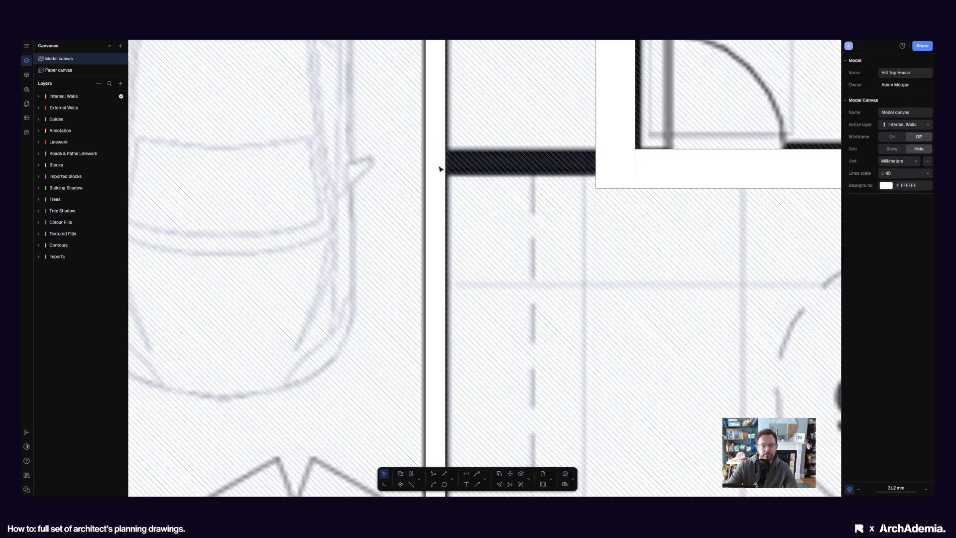
Draw the short internal wall above the gym, from the garage side wall to the external wall corner
click(401, 474)
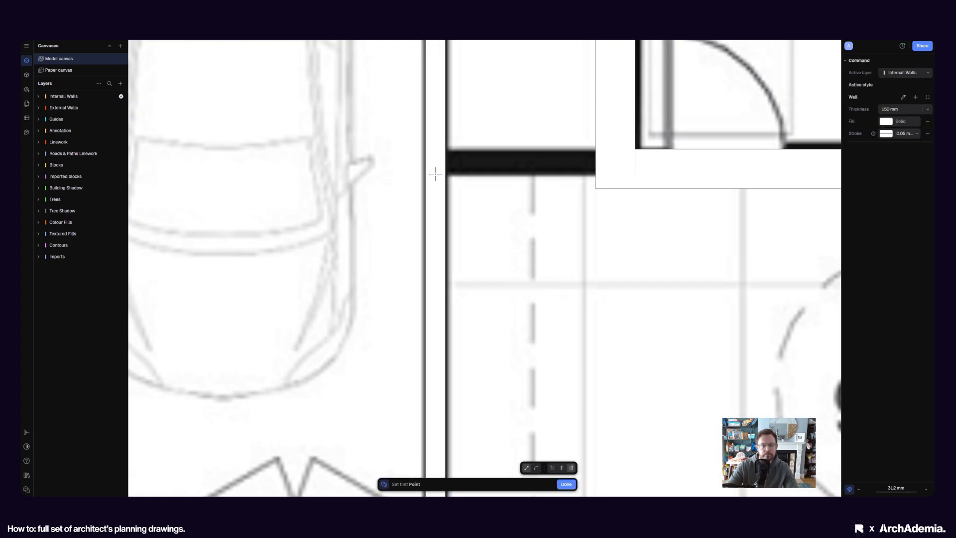
click(436, 174)
scroll(662, 188, down, 5)
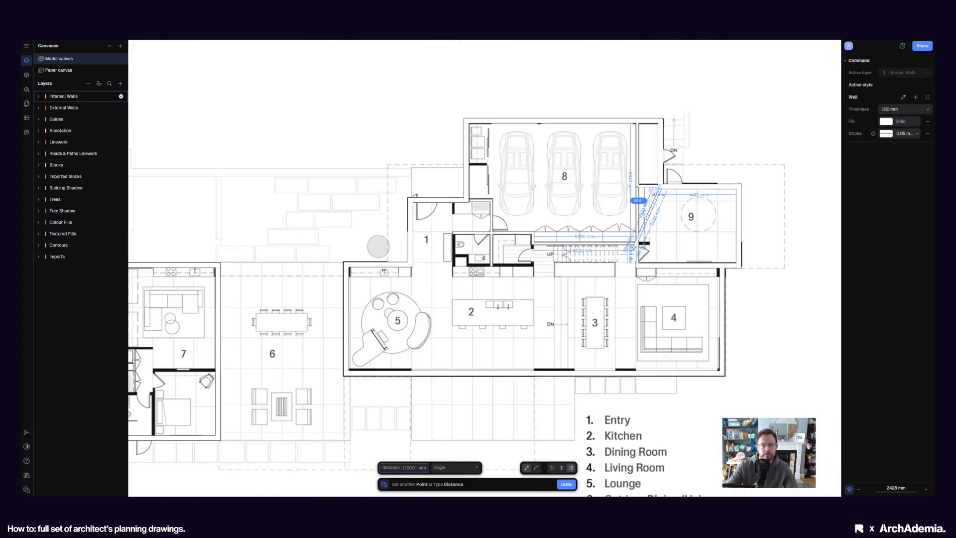
scroll(535, 271, up, 3)
key(Escape)
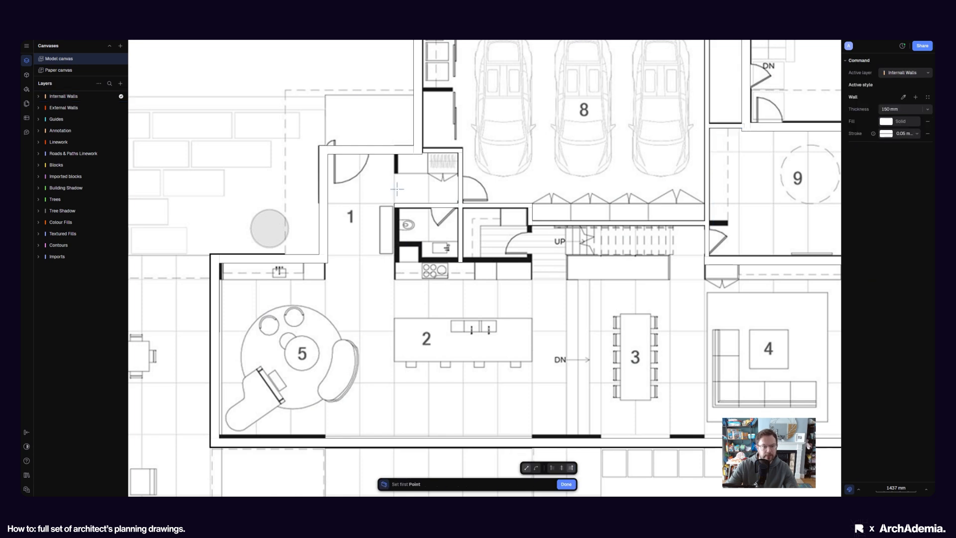
Draw connected internal walls down the entry side of the coat cupboard and WC, then along the back of the kitchen units
scroll(396, 188, up, 3)
click(396, 130)
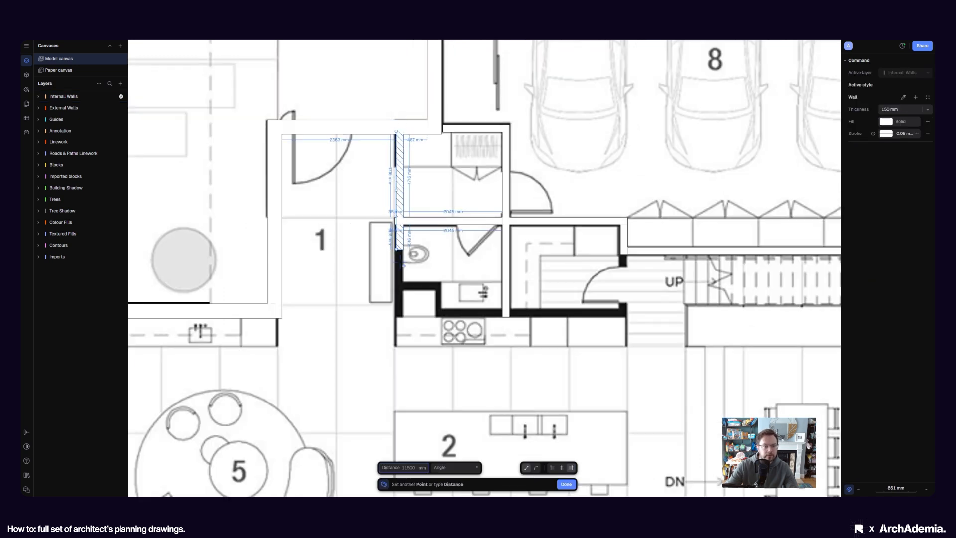
click(397, 315)
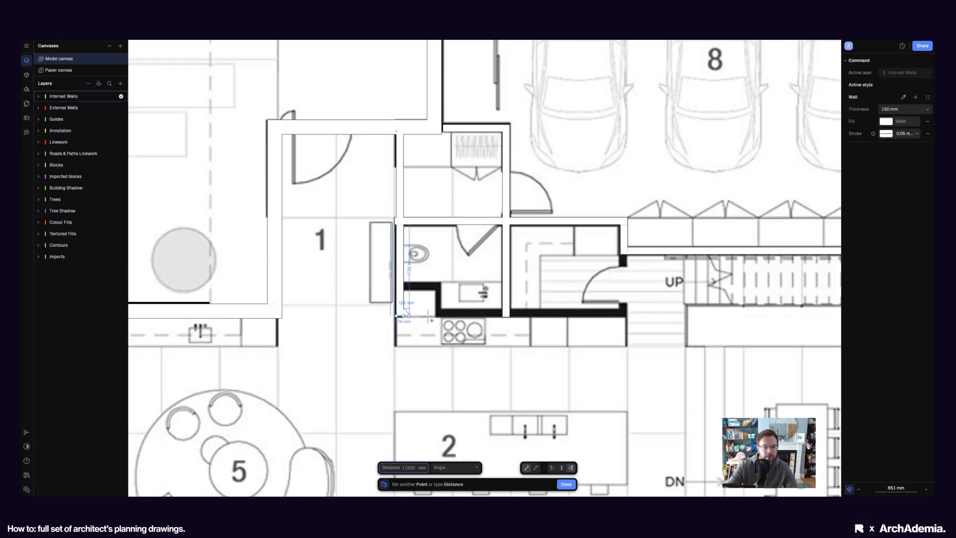
click(628, 316)
Try to extend the kitchen wall run up past the pantry door to the stair wall, and remove the slanted segment
scroll(626, 298, up, 2)
scroll(625, 262, up, 3)
click(627, 253)
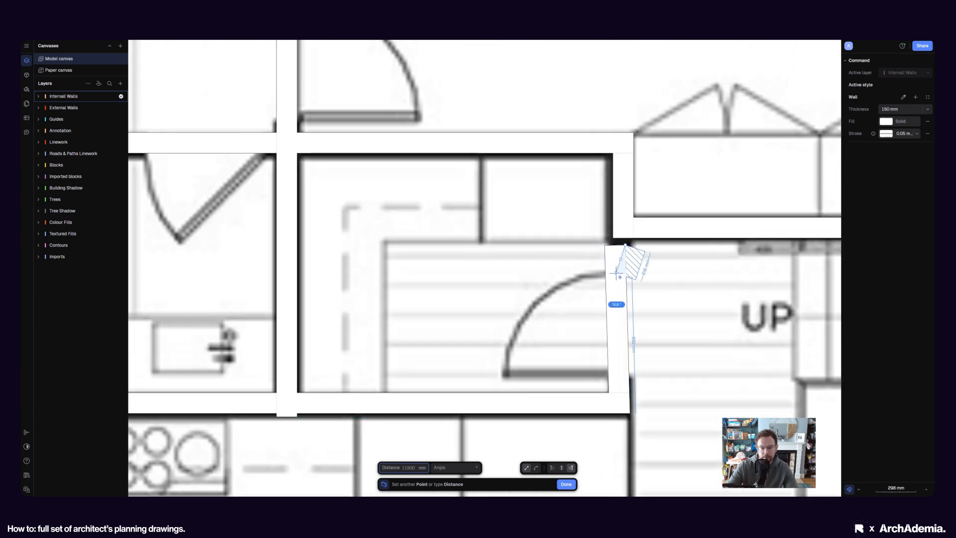
key(Escape)
scroll(623, 284, down, 3)
scroll(627, 294, up, 1)
click(626, 290)
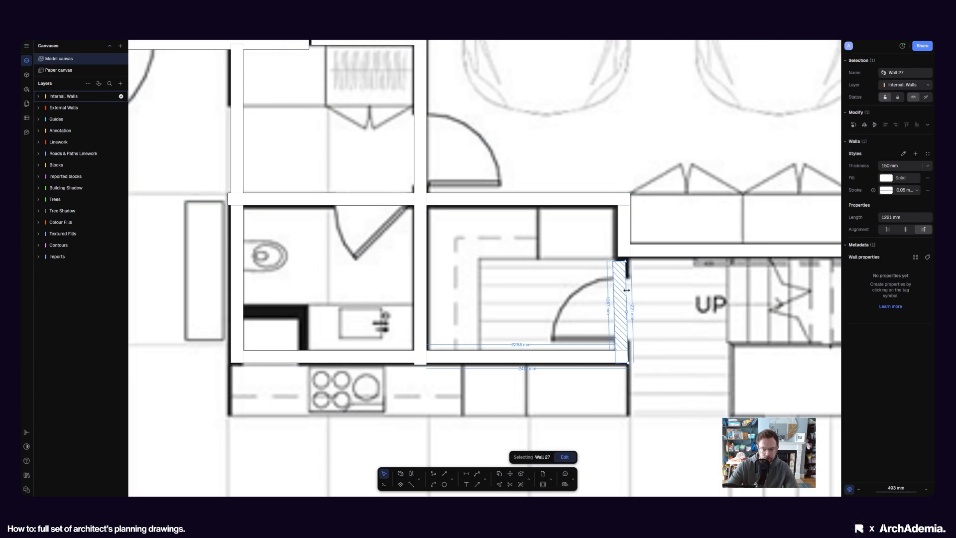
Draw a vertical internal wall across the pantry doorway, from the kitchen wall's end up towards the stair wall
click(617, 354)
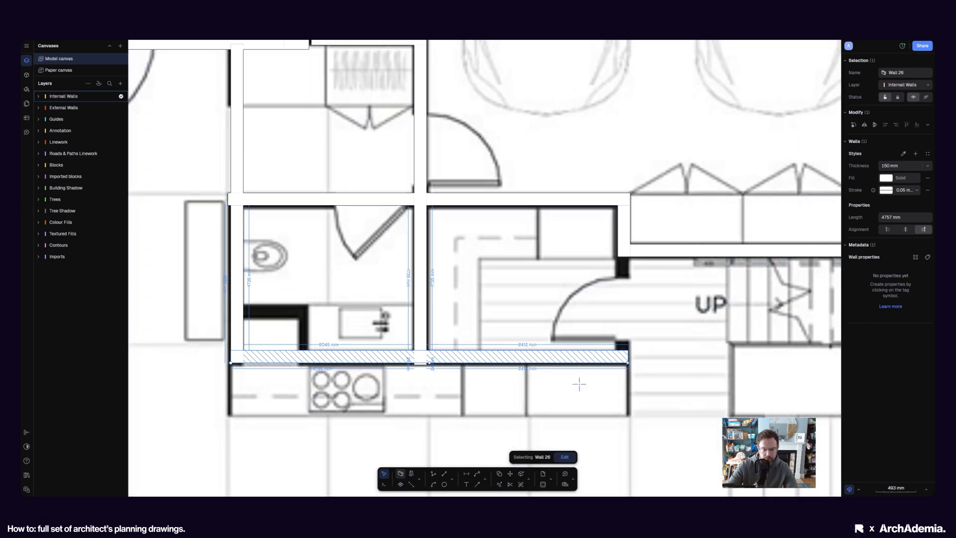
key(w)
click(627, 357)
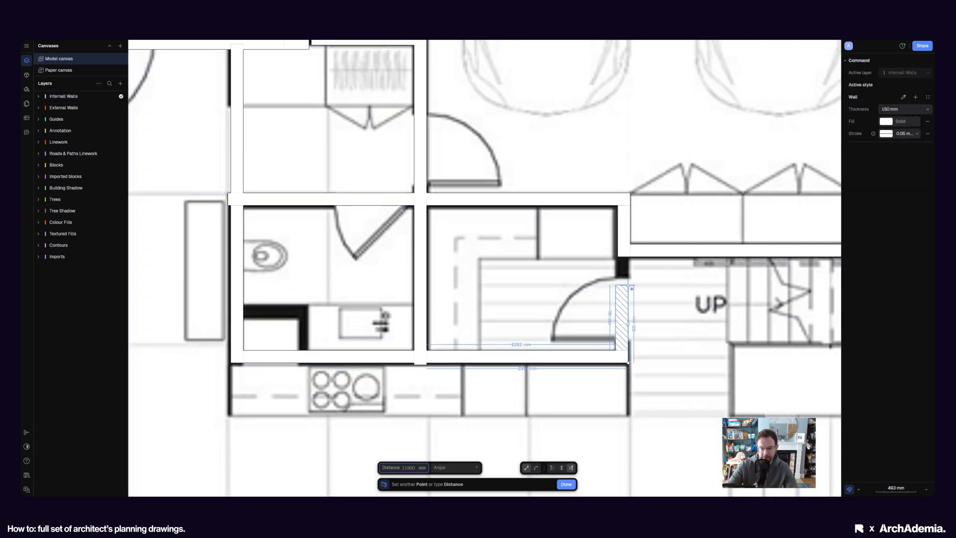
key(Escape)
Shorten the wall between the WC and pantry to about 3920 mm, pulling its lower end back inside the kitchen wall
click(423, 330)
scroll(420, 357, up, 8)
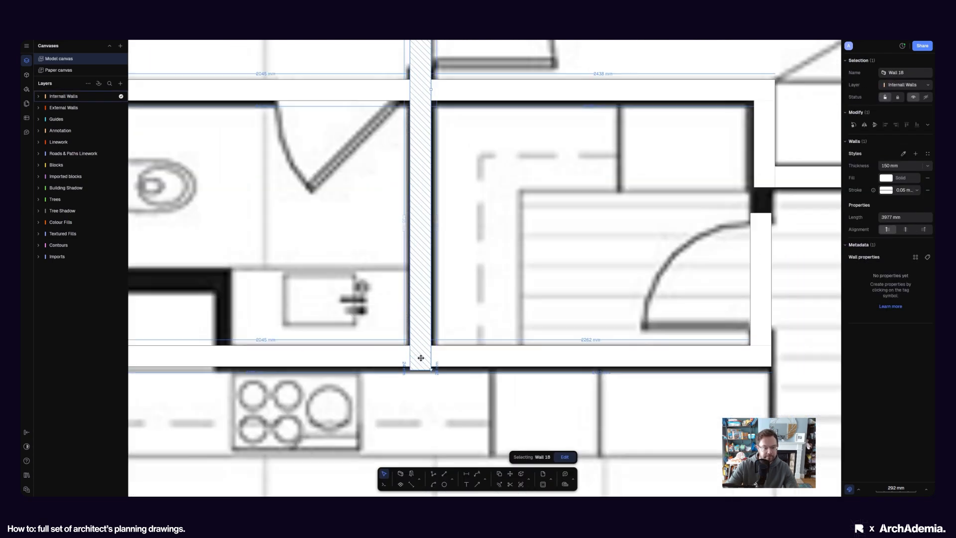
click(451, 392)
click(450, 371)
scroll(450, 371, down, 10)
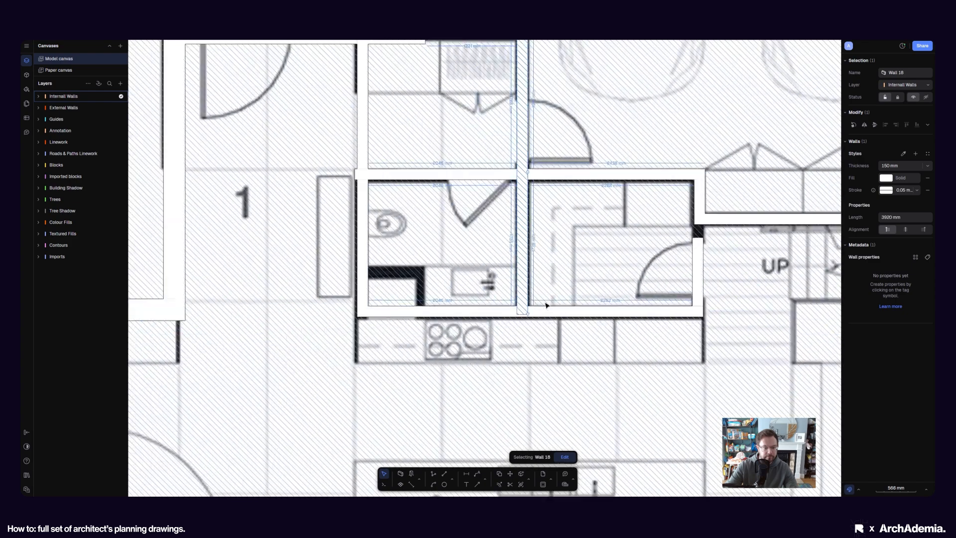
click(796, 361)
Examine the traced ground floor plan and the imported upper floor plan for the remaining internal walls
middle_drag(659, 389, 632, 332)
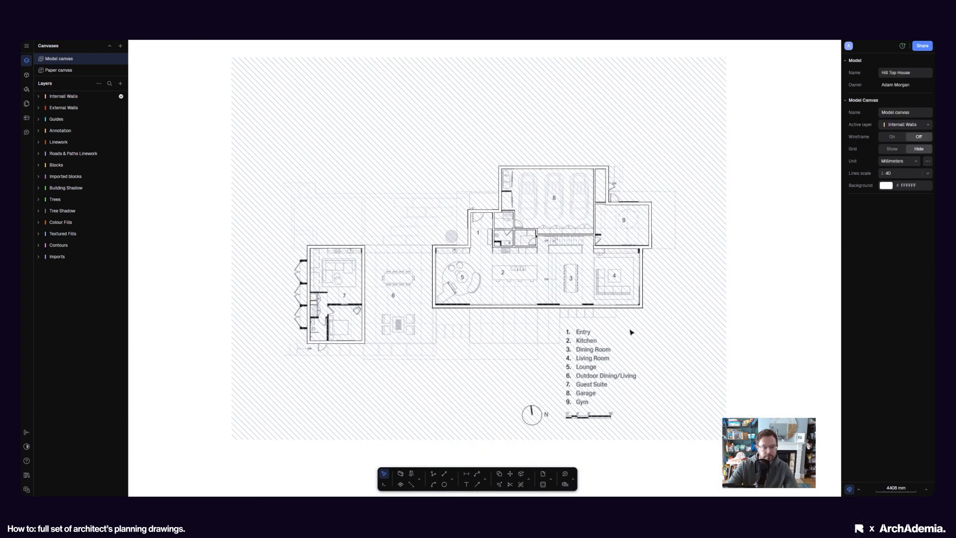
mouse_move(524, 296)
middle_down()
mouse_move(487, 319)
mouse_move(528, 317)
middle_up()
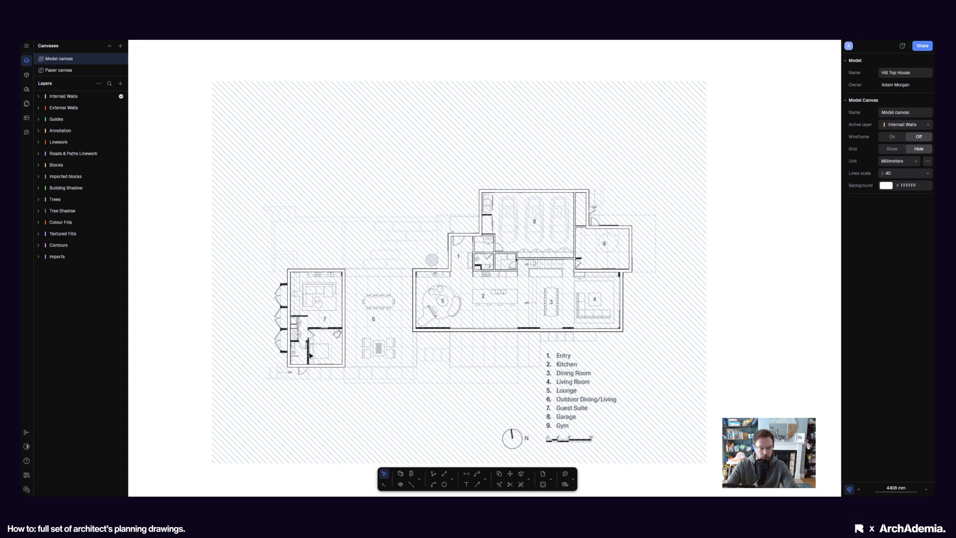
scroll(414, 224, down, 5)
scroll(422, 334, up, 5)
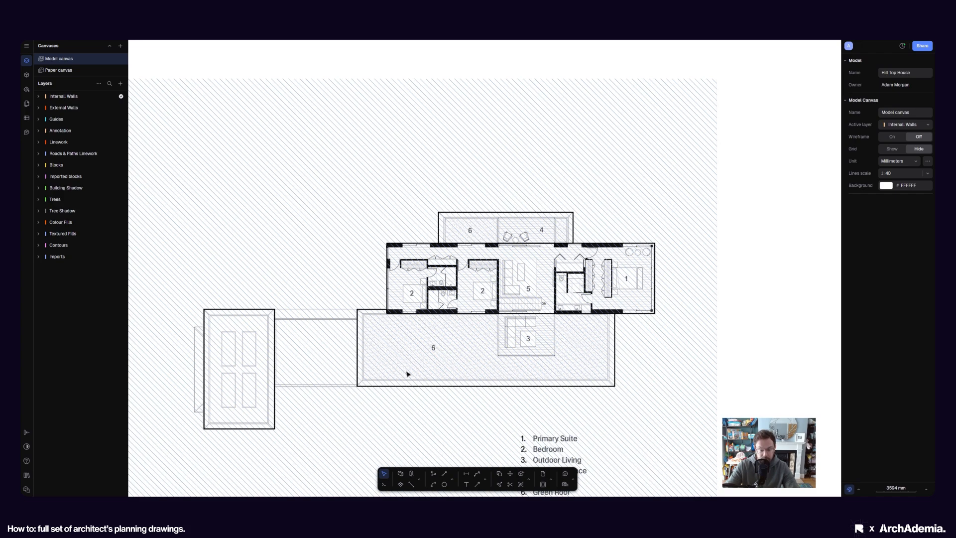
scroll(409, 375, down, 3)
middle_drag(453, 138, 471, 242)
scroll(458, 214, up, 5)
scroll(476, 252, down, 2)
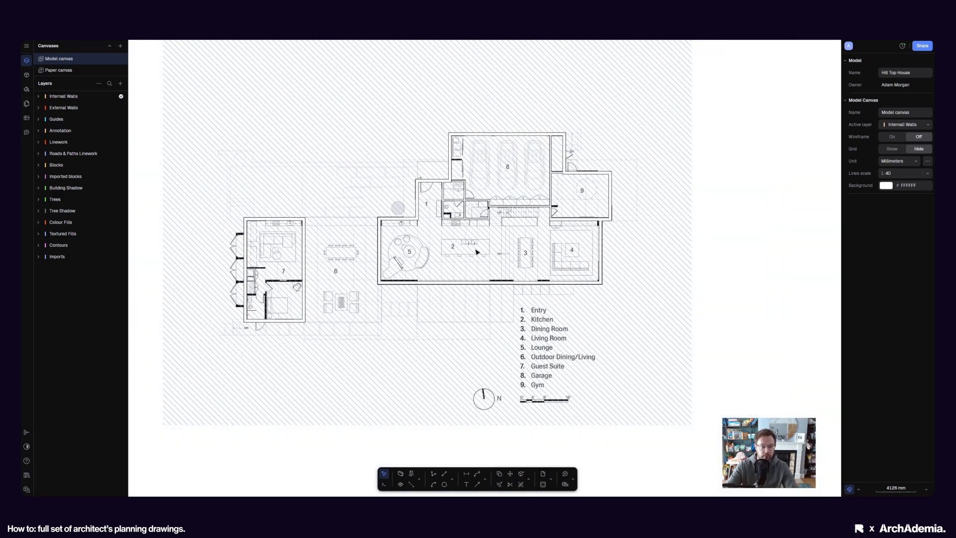
scroll(476, 252, down, 2)
scroll(343, 224, up, 3)
middle_drag(517, 277, 499, 305)
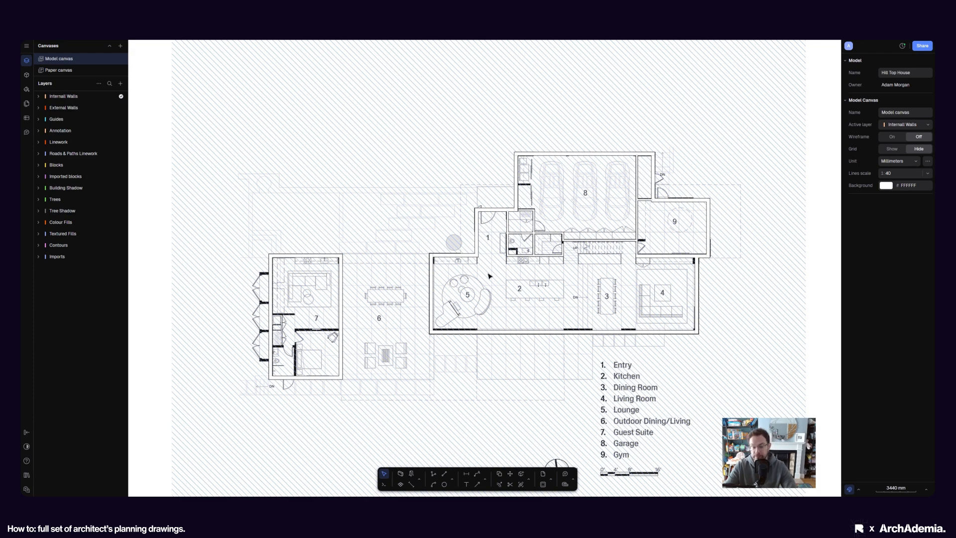
scroll(377, 285, down, 2)
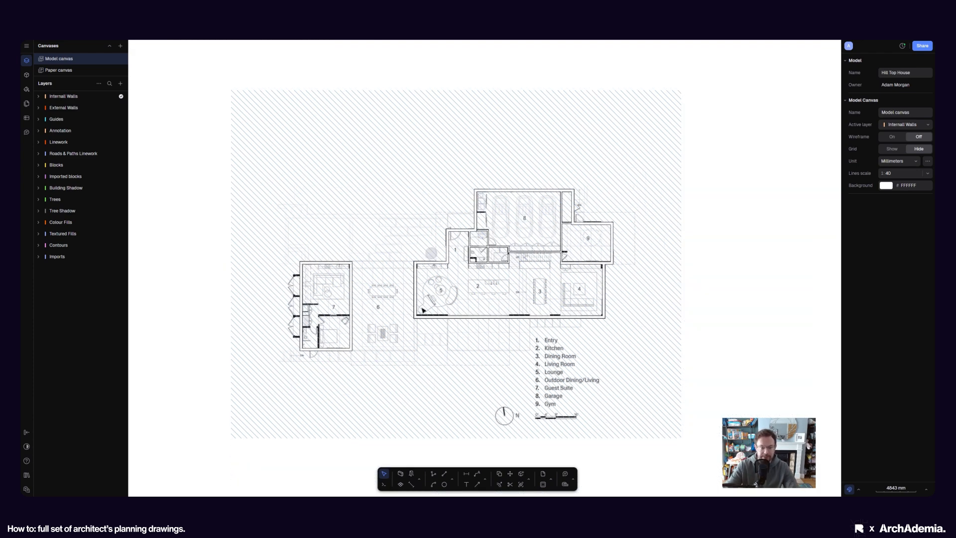
Compare the traced ground floor walls with the outline of the imported upper floor plan
scroll(422, 310, up, 2)
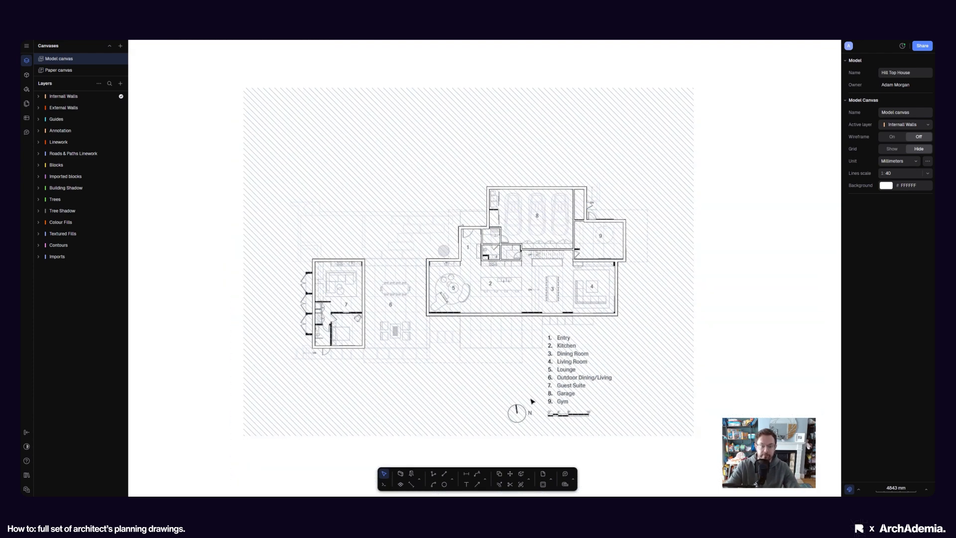
scroll(412, 245, down, 6)
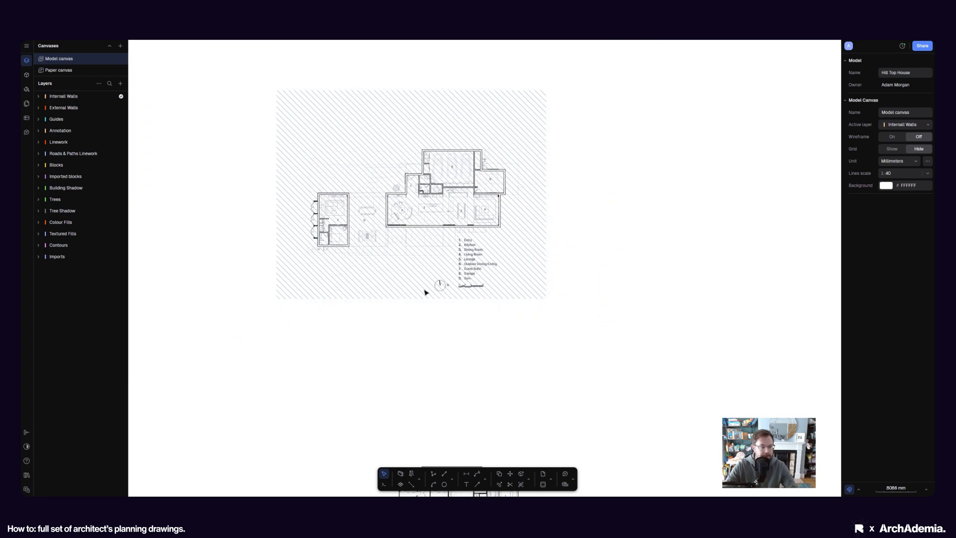
scroll(401, 369, up, 6)
scroll(403, 368, down, 4)
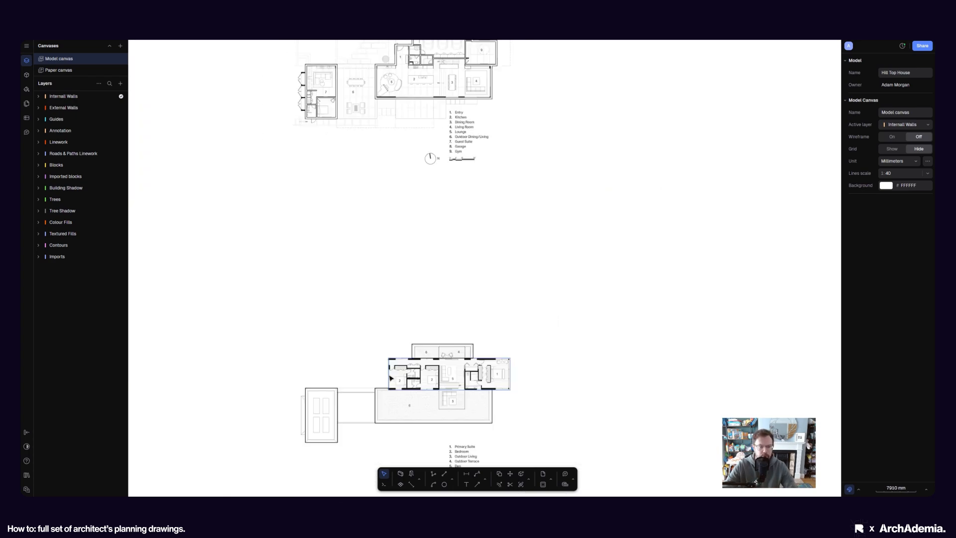
scroll(411, 358, up, 6)
scroll(371, 394, down, 4)
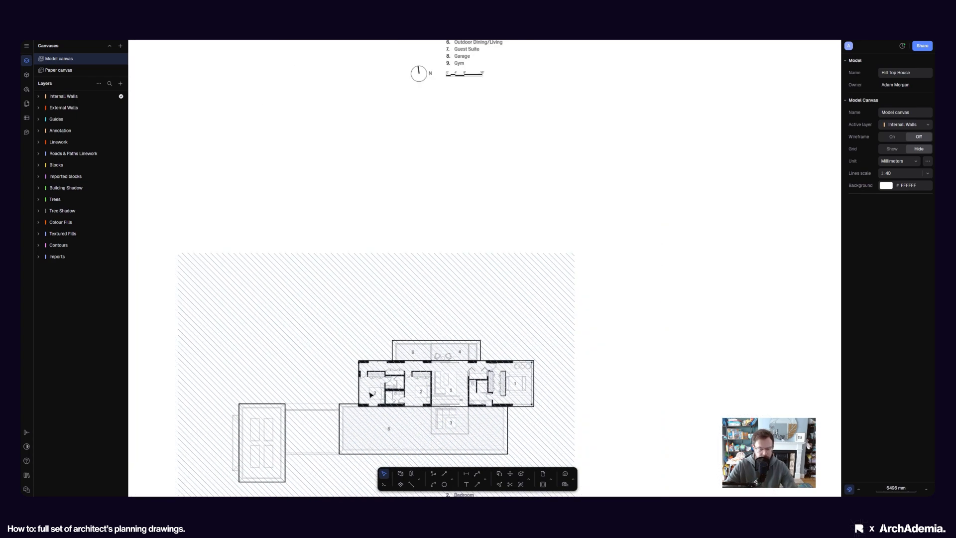
middle_drag(377, 155, 386, 205)
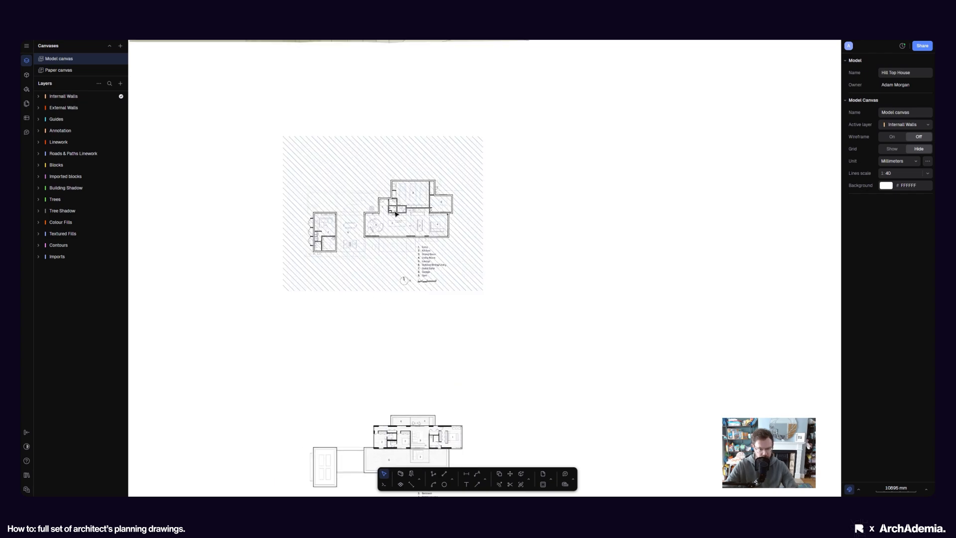
Copy the entry's two external walls and the external wall below the gym onto the bedroom block of the upper floor plan
scroll(386, 205, up, 10)
click(296, 222)
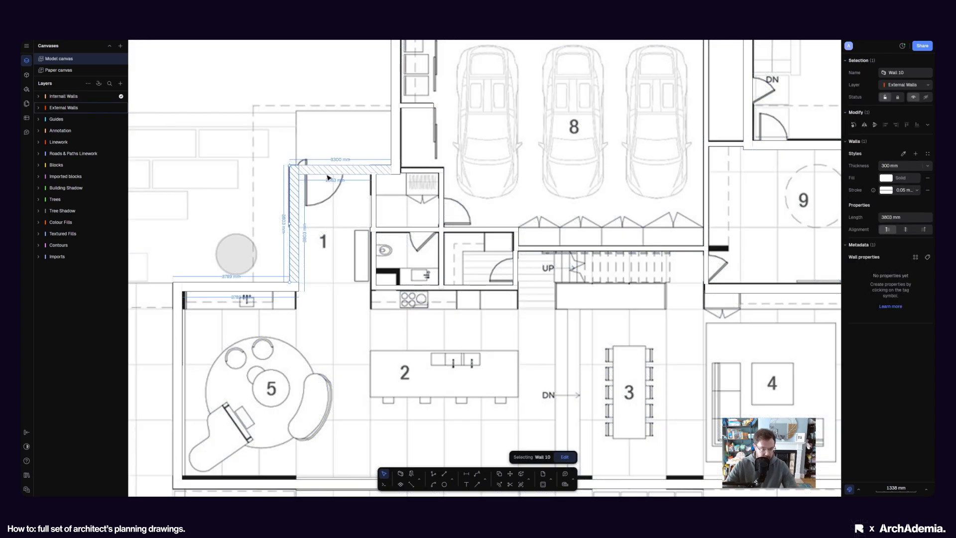
shift+click(327, 175)
scroll(358, 189, down, 5)
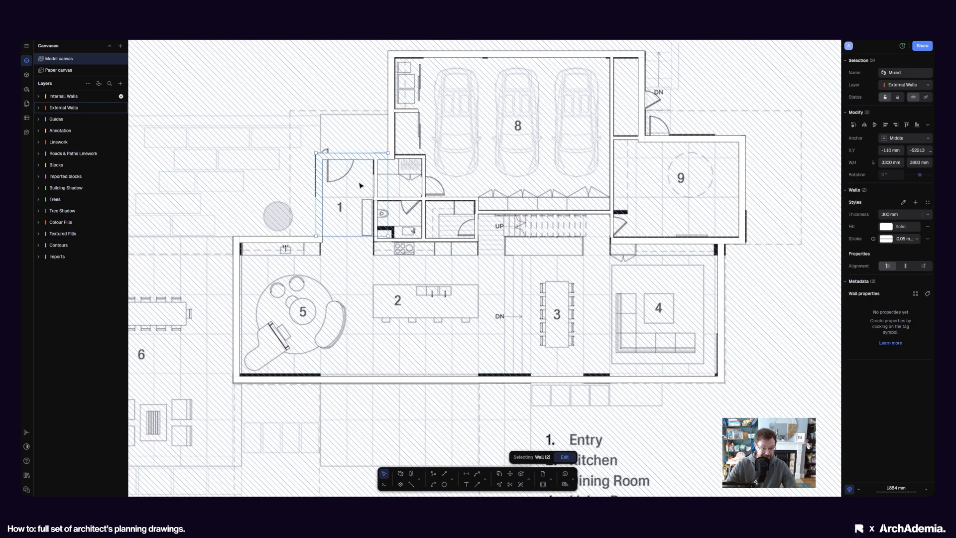
scroll(438, 188, down, 3)
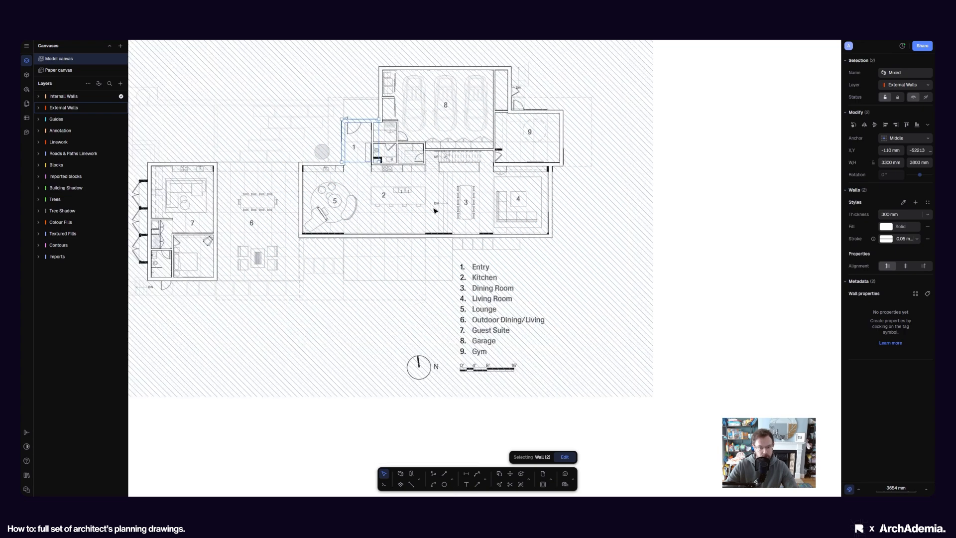
scroll(504, 176, down, 4)
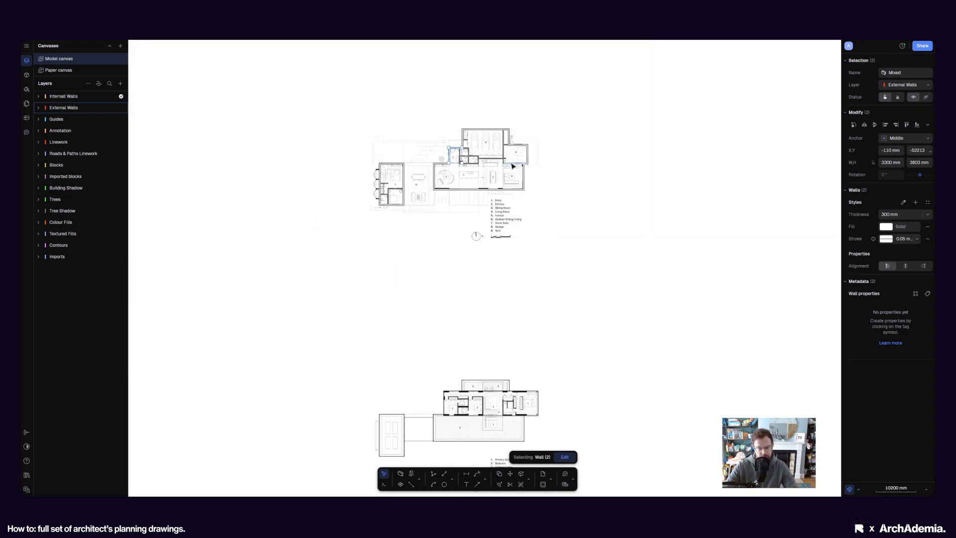
scroll(513, 166, up, 6)
shift+click(511, 166)
middle_drag(333, 188, 424, 249)
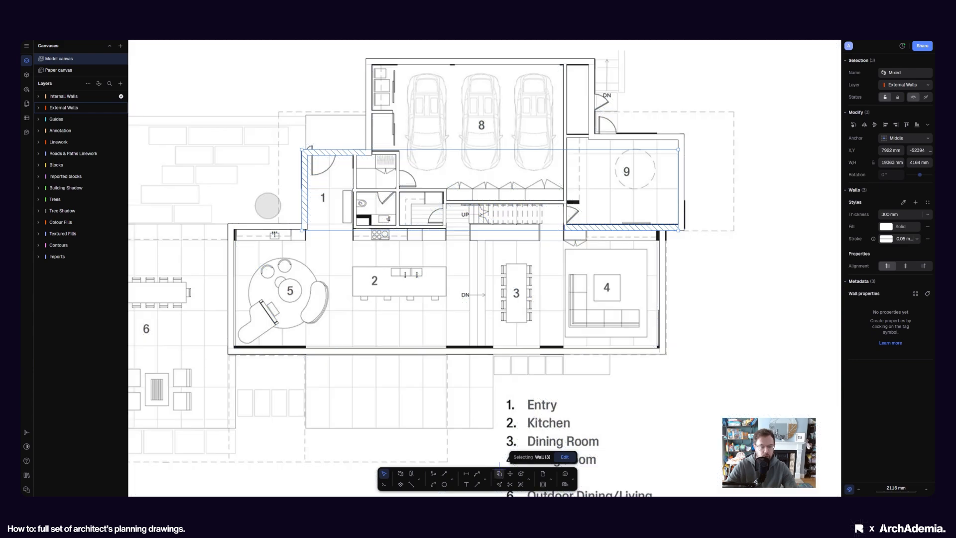
click(499, 474)
click(301, 148)
scroll(310, 82, down, 8)
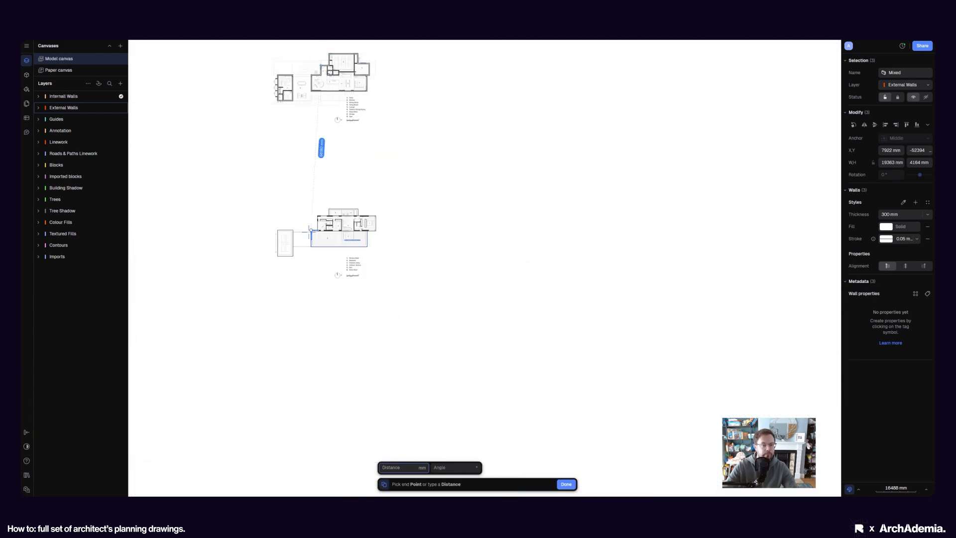
scroll(315, 209, up, 5)
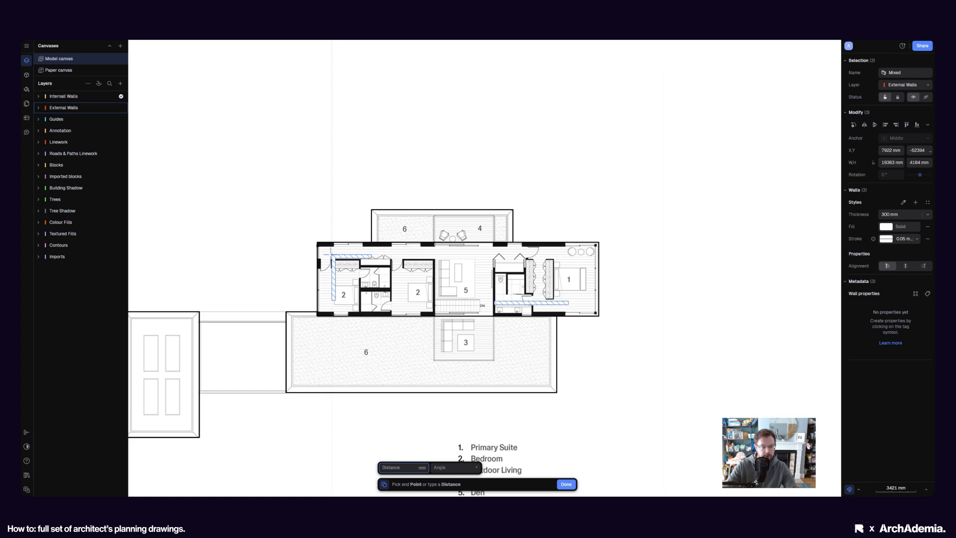
scroll(332, 251, up, 5)
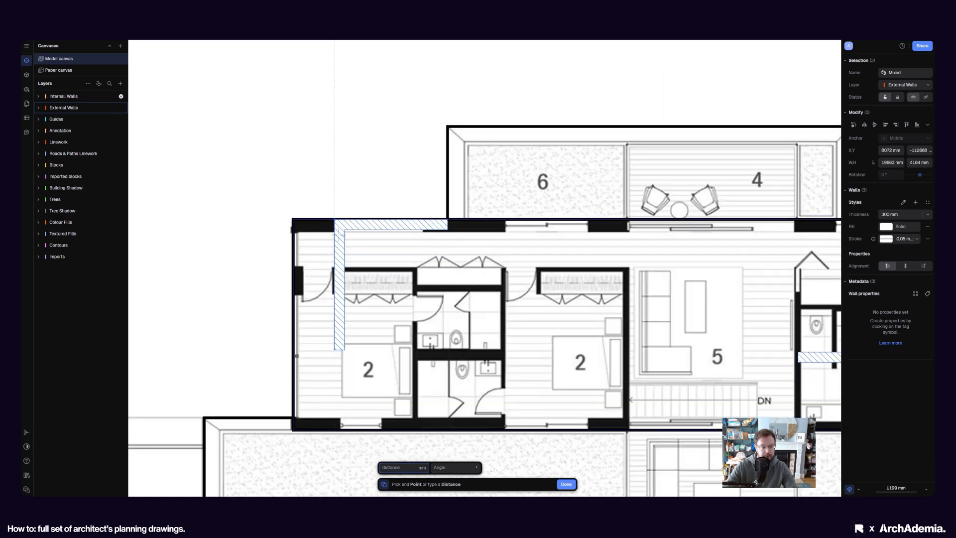
click(338, 232)
Compare the copied walls on the upper floor plan with the originals on the ground floor plan, and clear the selection
scroll(327, 324, down, 5)
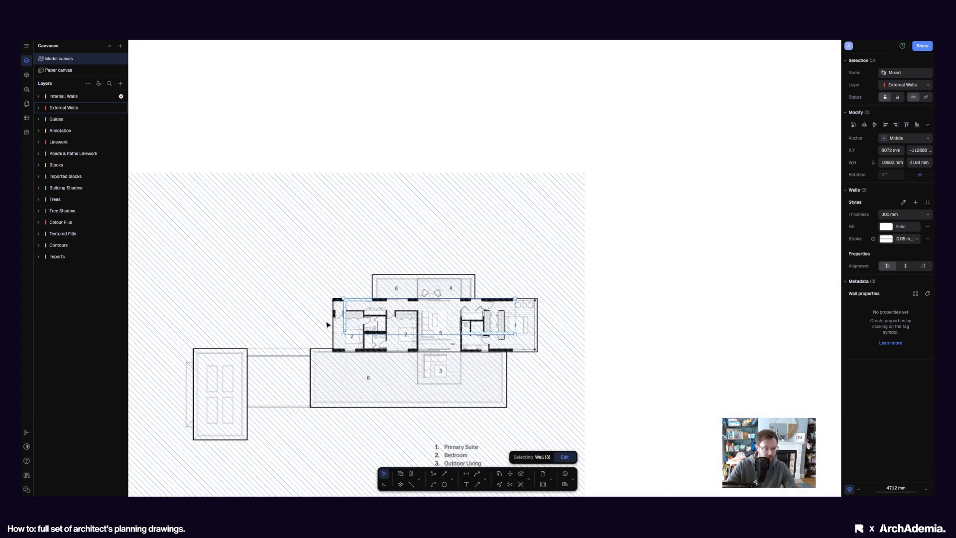
scroll(328, 324, down, 5)
scroll(332, 236, up, 8)
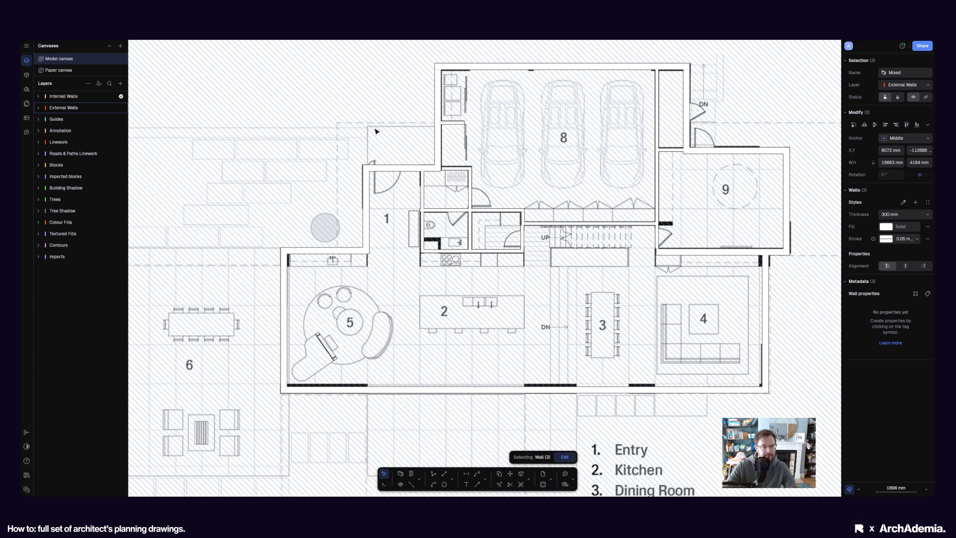
scroll(342, 243, down, 6)
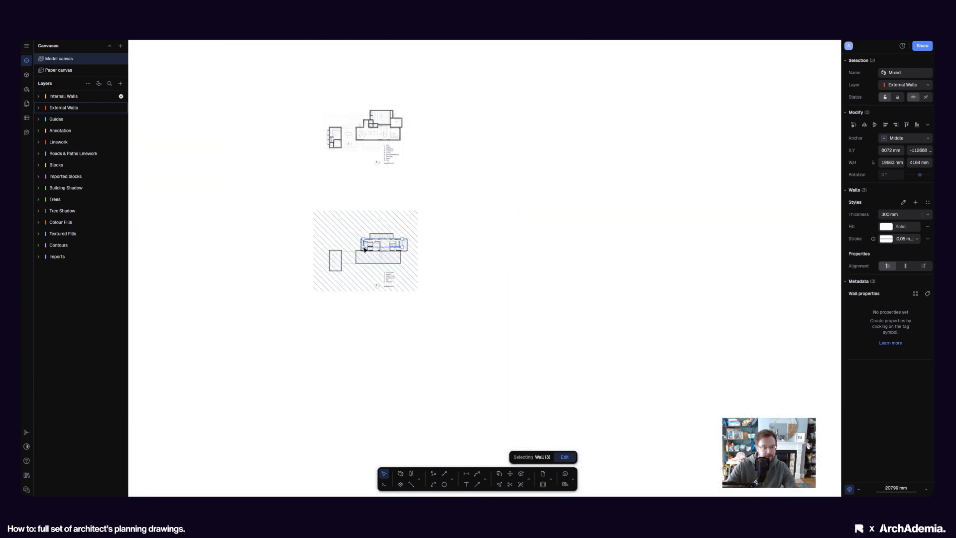
scroll(383, 223, up, 8)
scroll(383, 223, down, 8)
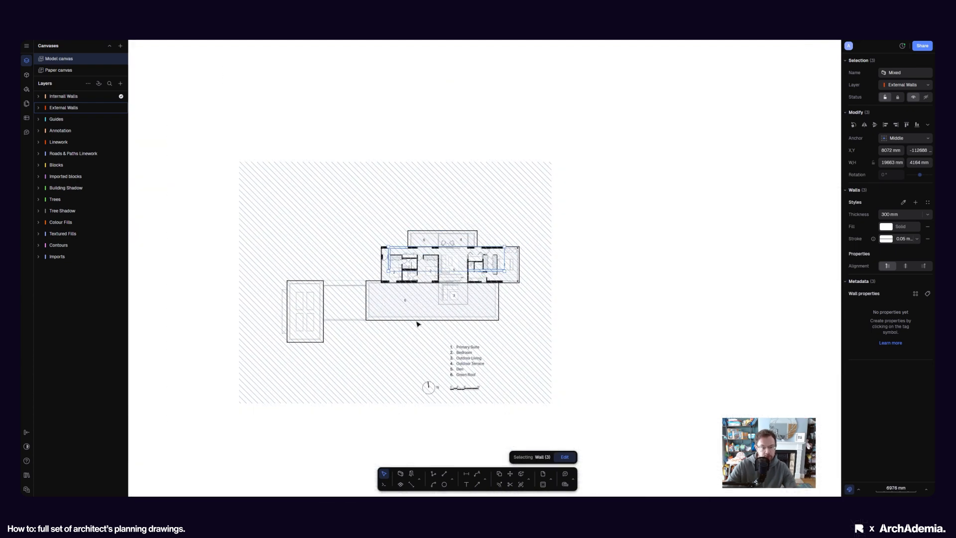
scroll(413, 301, up, 3)
scroll(435, 123, up, 3)
scroll(587, 331, down, 5)
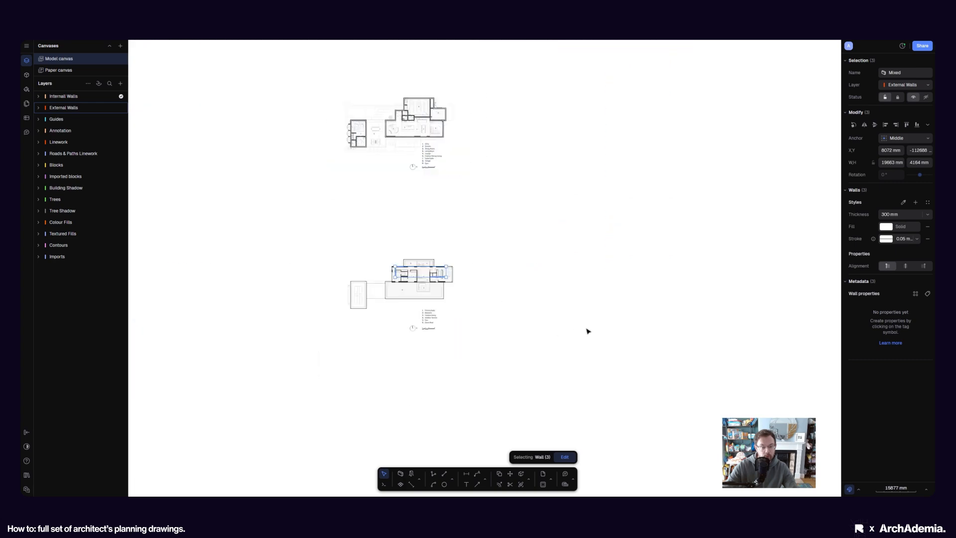
click(587, 330)
Move the copied vertical wall out to the left outer edge of the upper floor's bedroom block
scroll(420, 275, up, 5)
scroll(352, 274, up, 5)
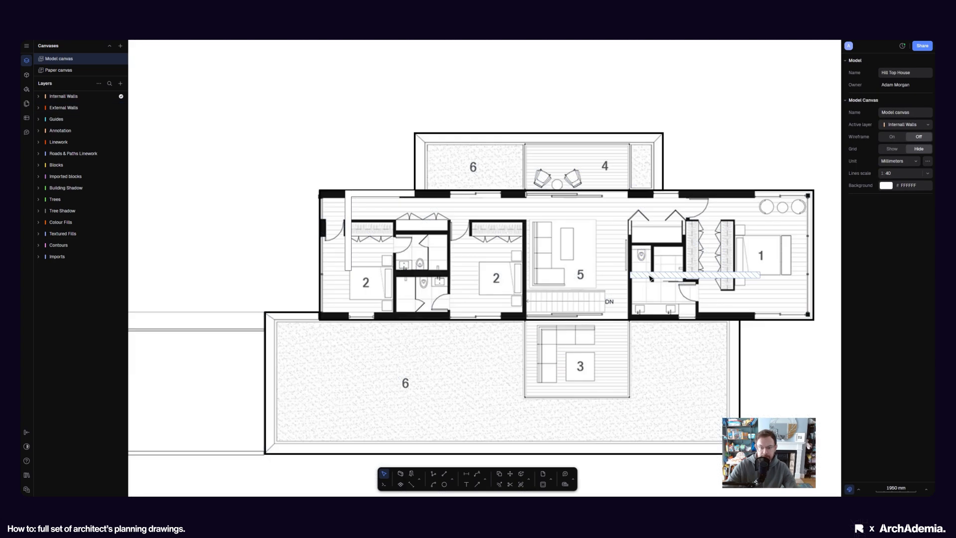
scroll(351, 235, up, 7)
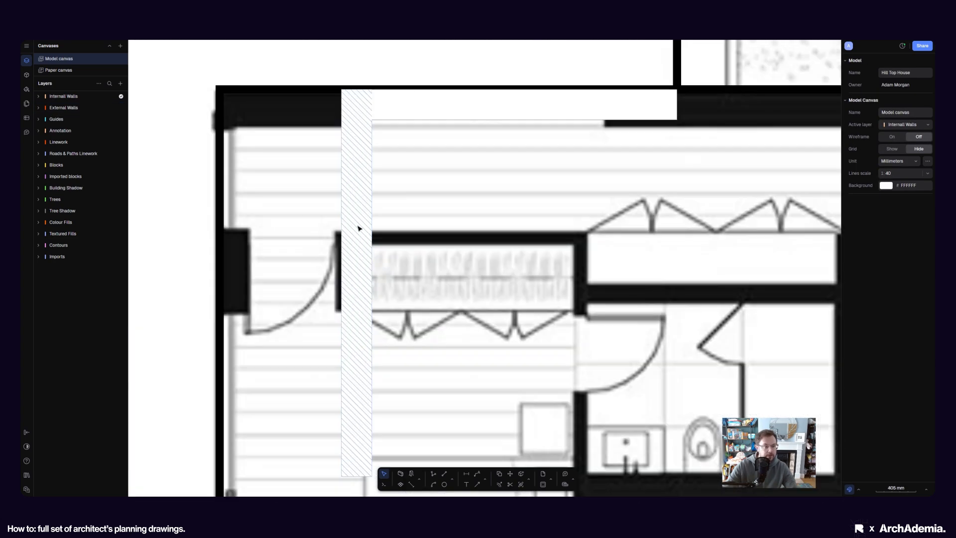
drag(359, 228, 238, 222)
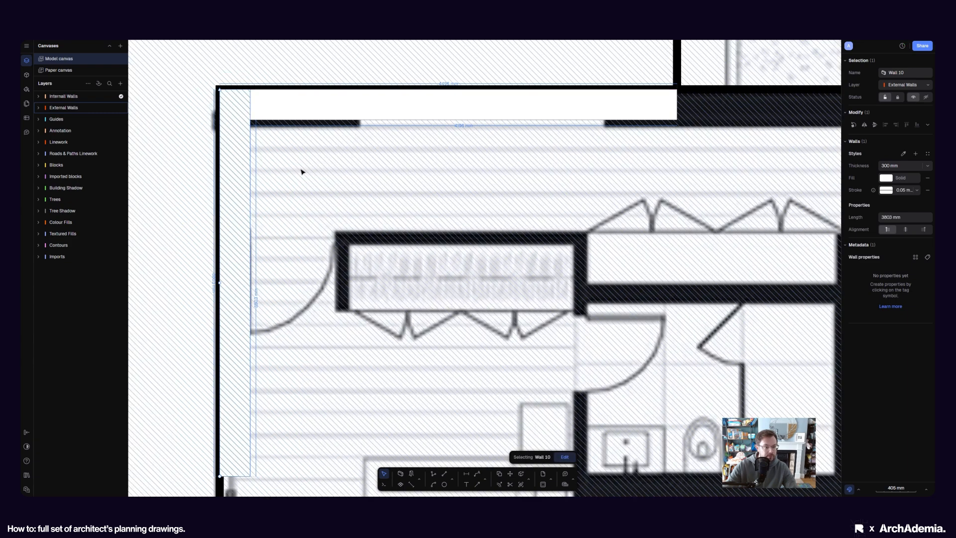
Move the copied horizontal wall down onto the lower outer edge of the upper floor, below the primary suite's bathroom
scroll(302, 172, down, 9)
scroll(554, 227, up, 5)
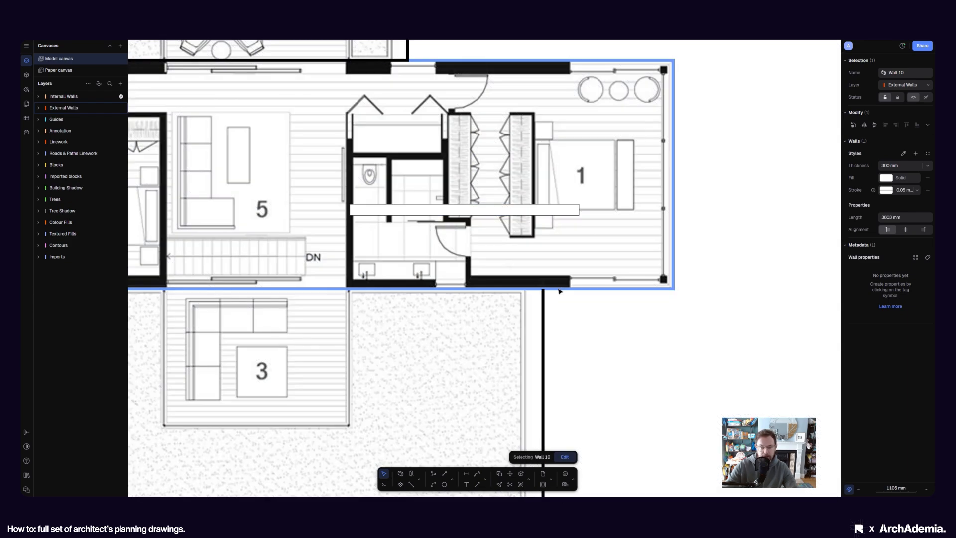
mouse_move(531, 215)
mouse_down()
mouse_move(521, 248)
mouse_move(528, 272)
mouse_move(592, 303)
mouse_up()
scroll(592, 303, down, 5)
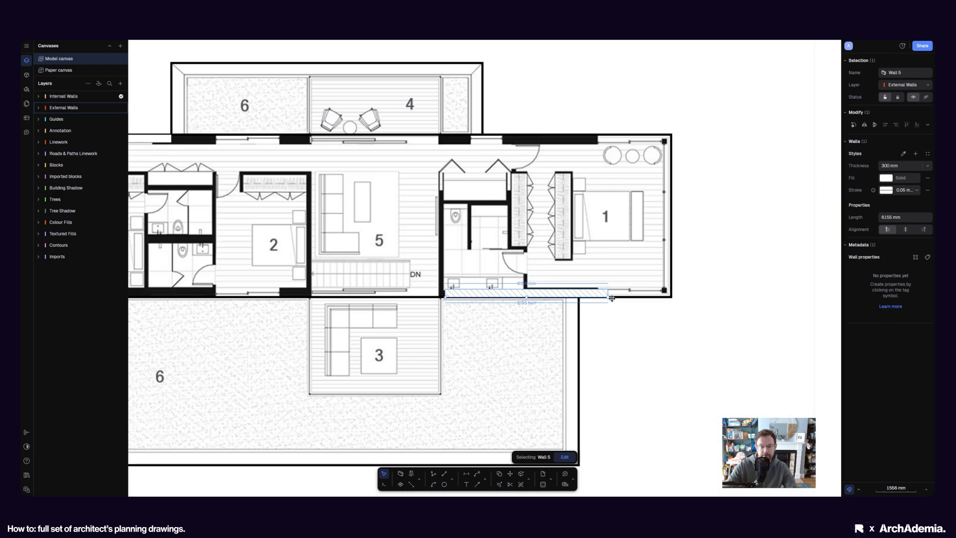
Extend the upper floor's lower external wall leftwards to the block's left corner, making it about 20994 mm long
scroll(386, 234, up, 3)
scroll(386, 235, down, 2)
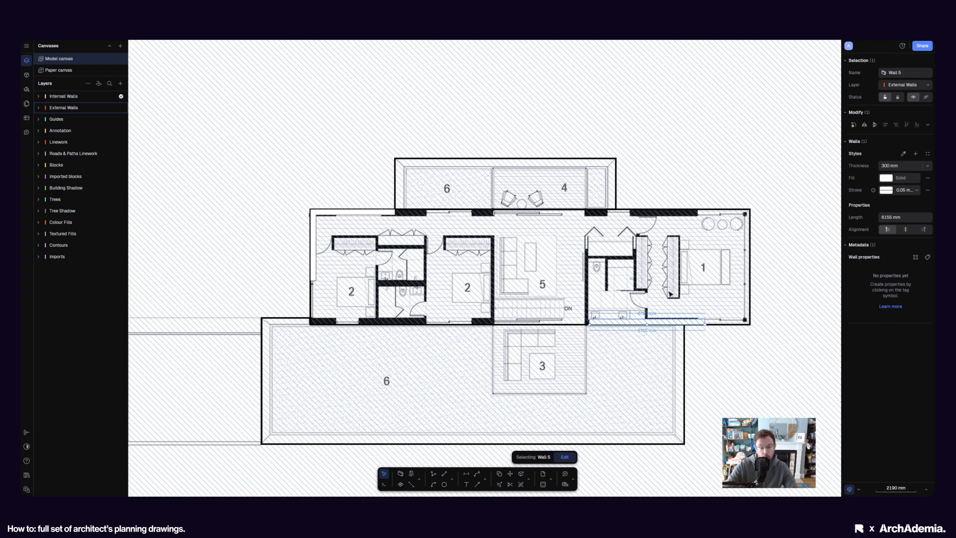
scroll(470, 327, down, 6)
scroll(496, 320, up, 6)
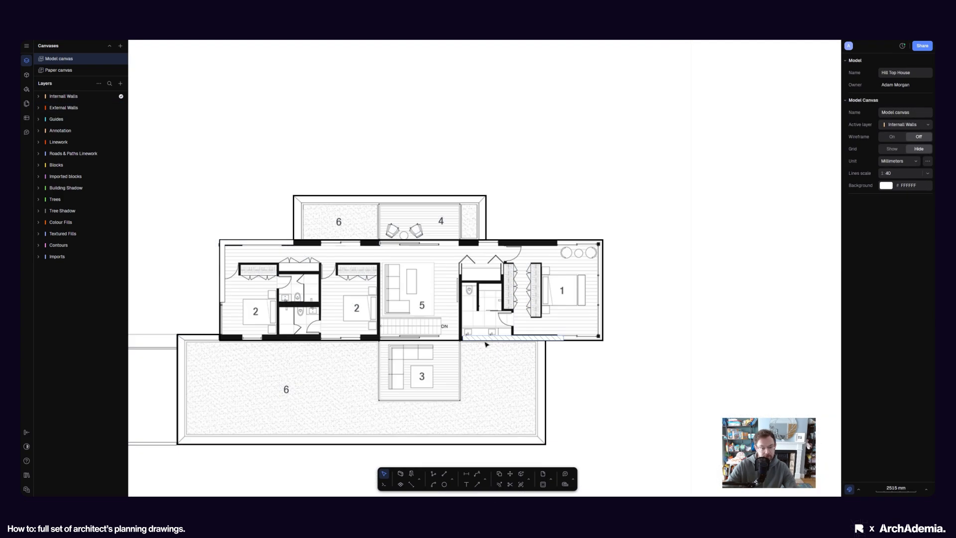
drag(464, 342, 221, 342)
Extend the upper floor's left external wall down to the outer corner of the lower wall
scroll(207, 329, up, 4)
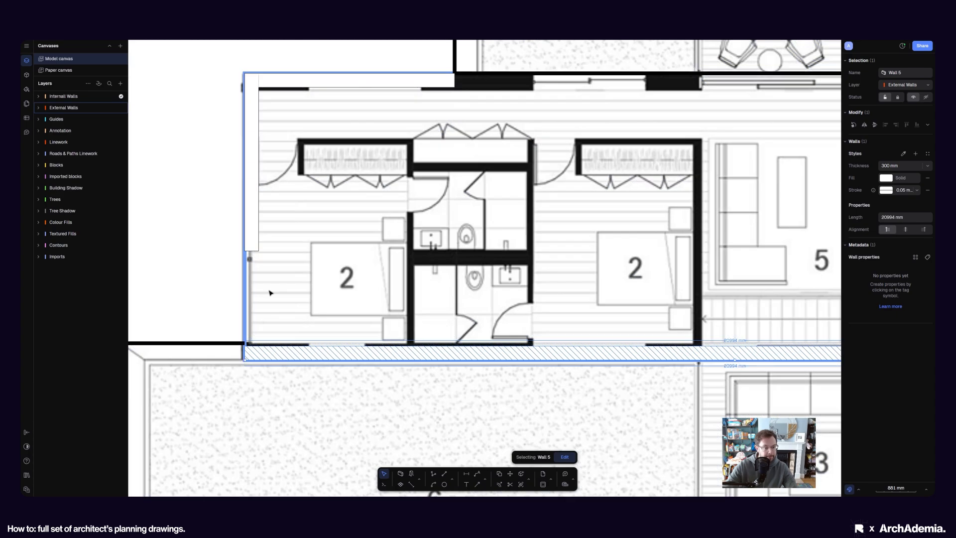
click(252, 252)
drag(245, 252, 243, 357)
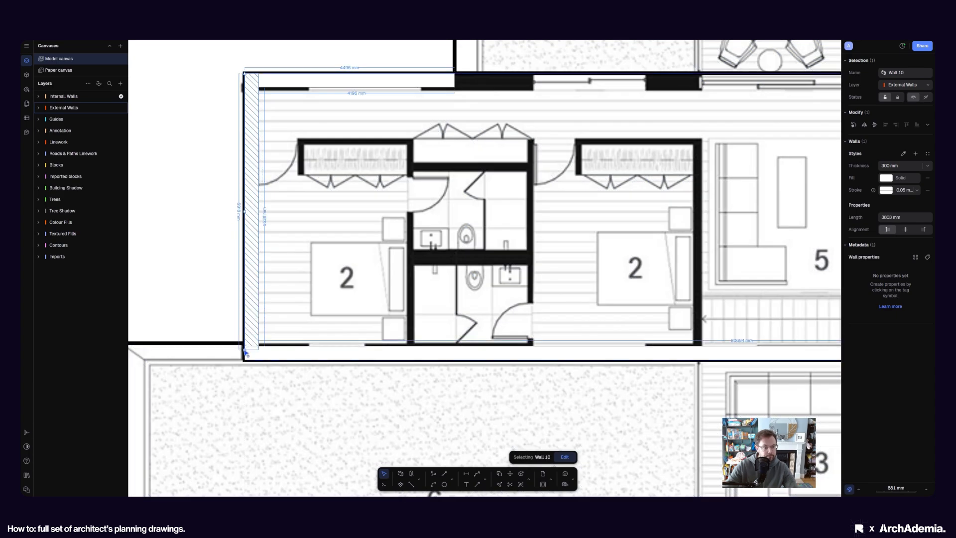
Extend the upper floor's top external wall rightwards to the outer corner beyond the primary suite
scroll(243, 357, down, 4)
click(289, 260)
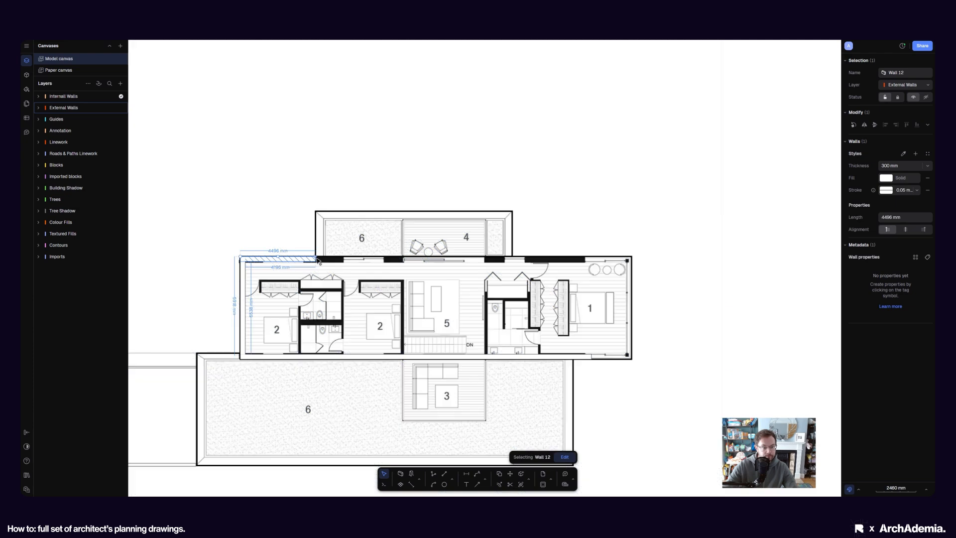
drag(317, 260, 631, 262)
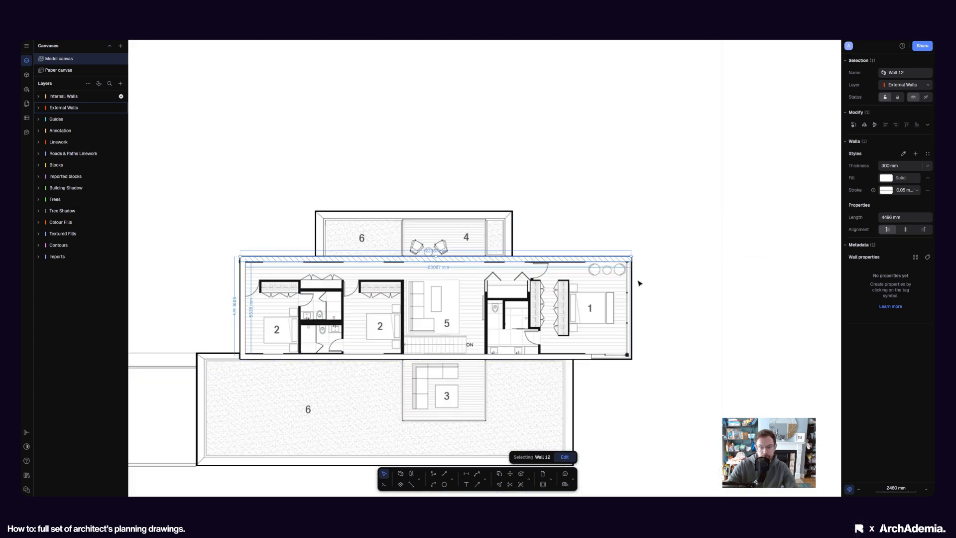
Extend the lower external wall rightwards to the primary suite's outer corner, making it about 23387 mm long
scroll(657, 367, up, 4)
click(462, 342)
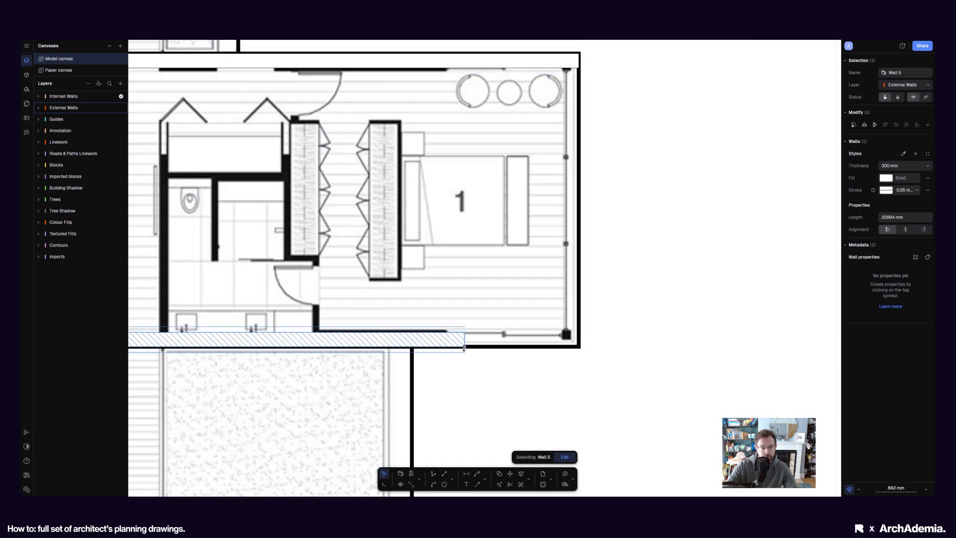
drag(471, 350, 579, 347)
scroll(580, 348, down, 6)
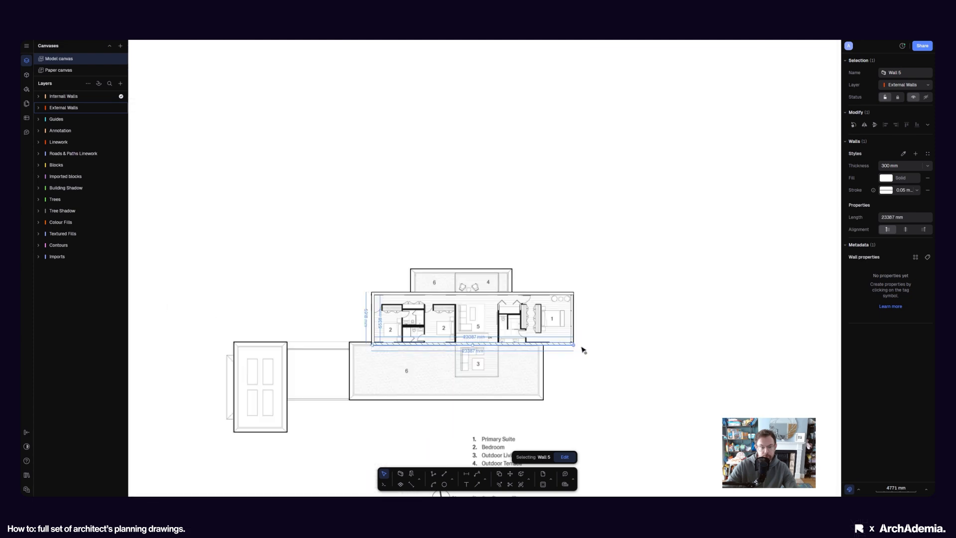
scroll(485, 335, up, 5)
scroll(498, 308, down, 3)
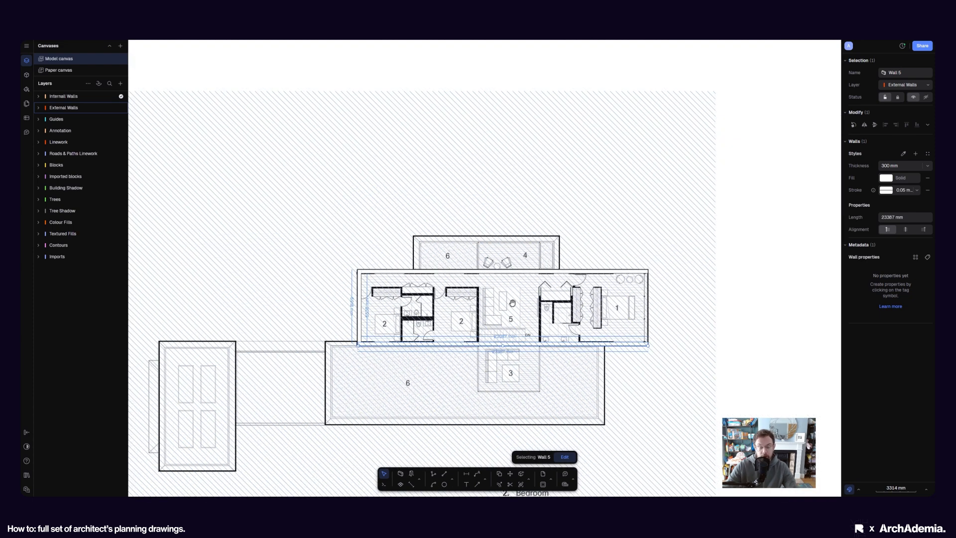
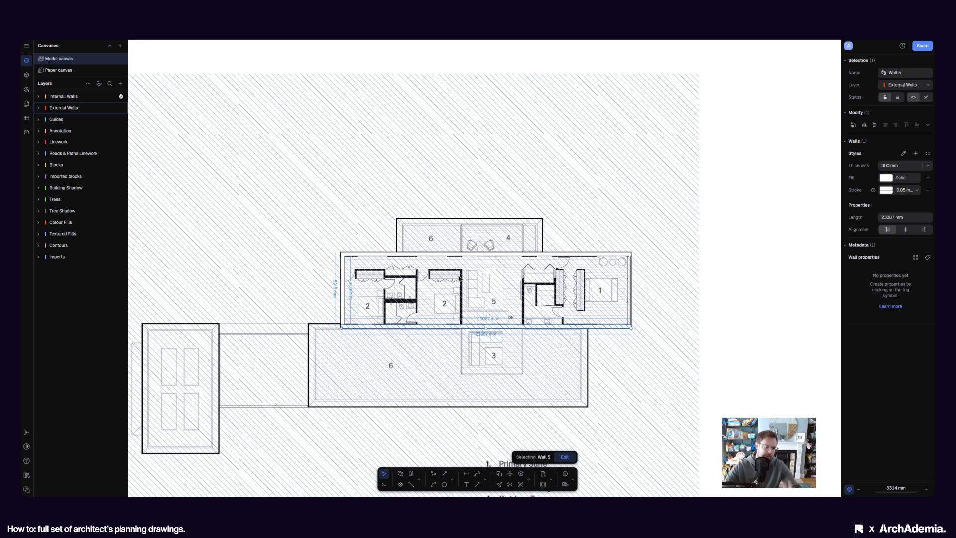
scroll(439, 283, down, 2)
scroll(417, 295, up, 4)
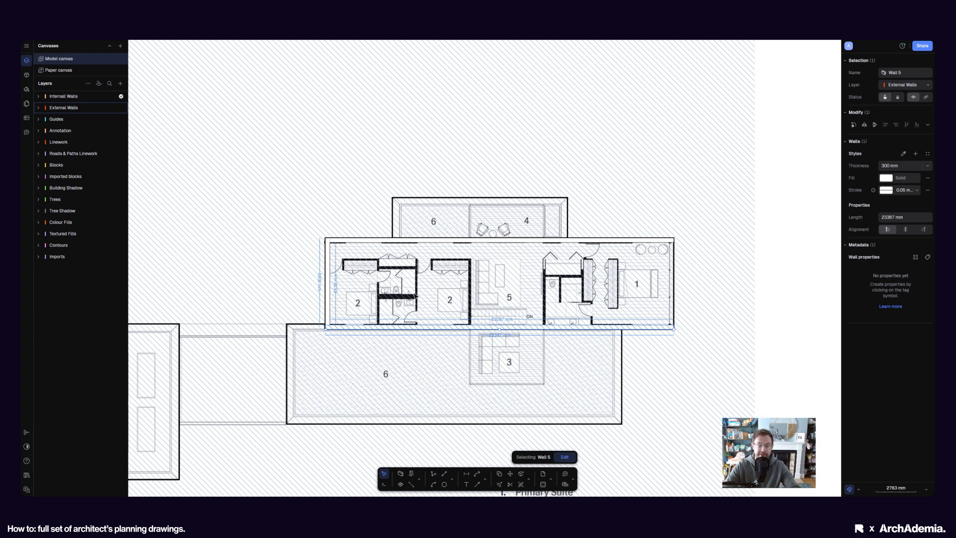
scroll(400, 329, down, 3)
scroll(417, 327, up, 5)
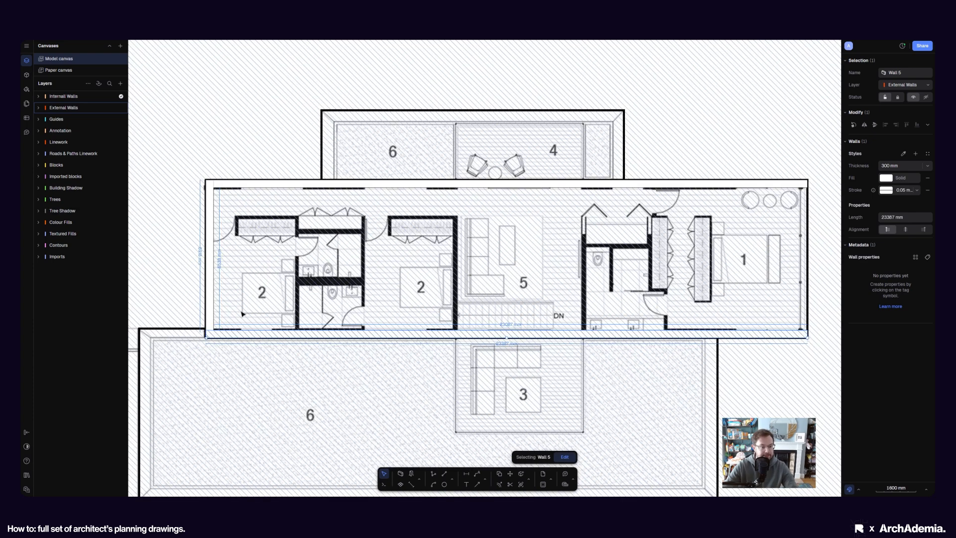
Inspect the upper floor's external walls and their corner junctions against the imported plan
click(243, 192)
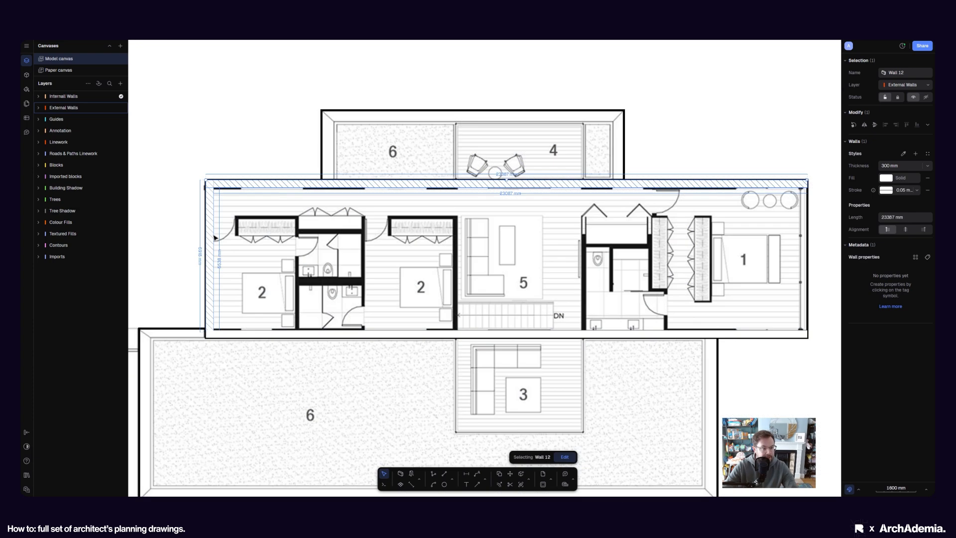
click(240, 332)
middle_drag(835, 291, 672, 300)
scroll(672, 300, up, 1)
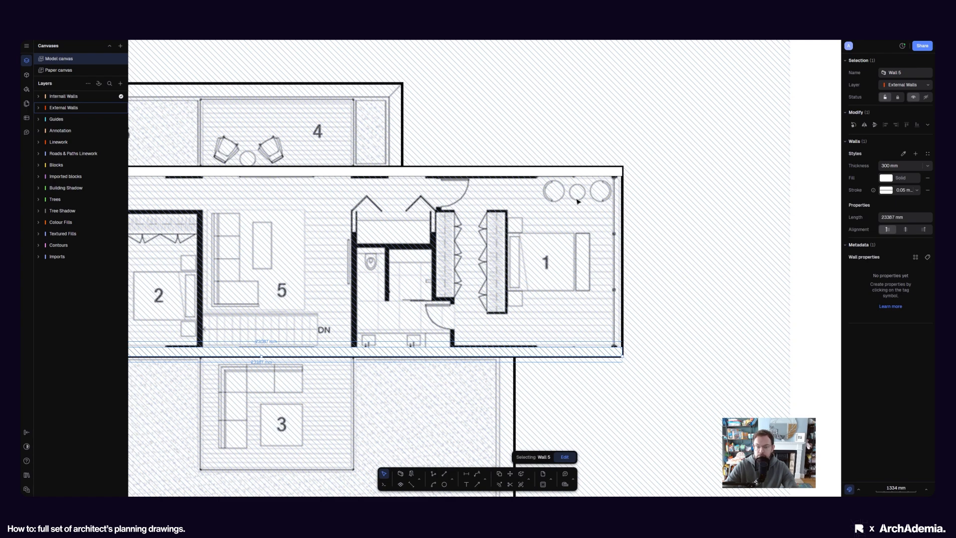
click(578, 177)
scroll(447, 242, down, 2)
scroll(303, 221, up, 5)
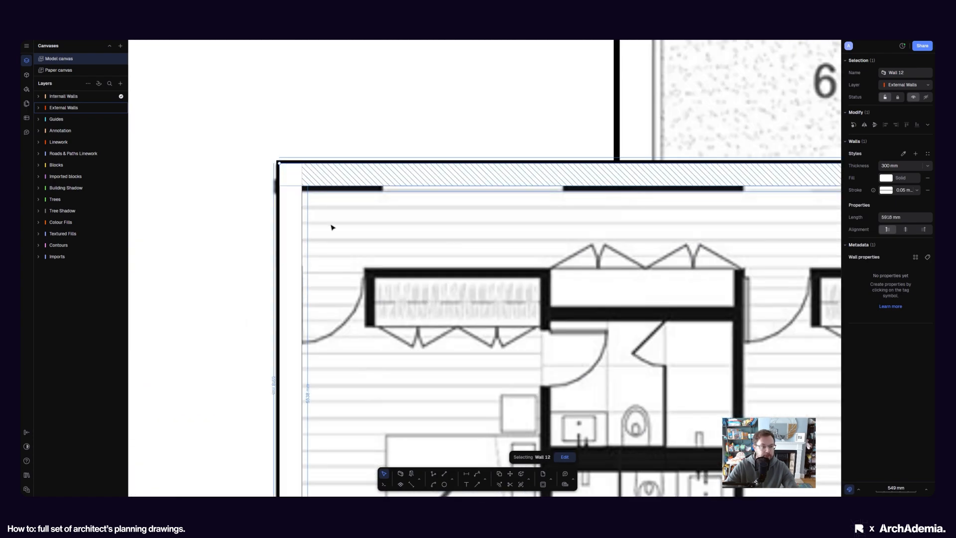
scroll(565, 348, down, 4)
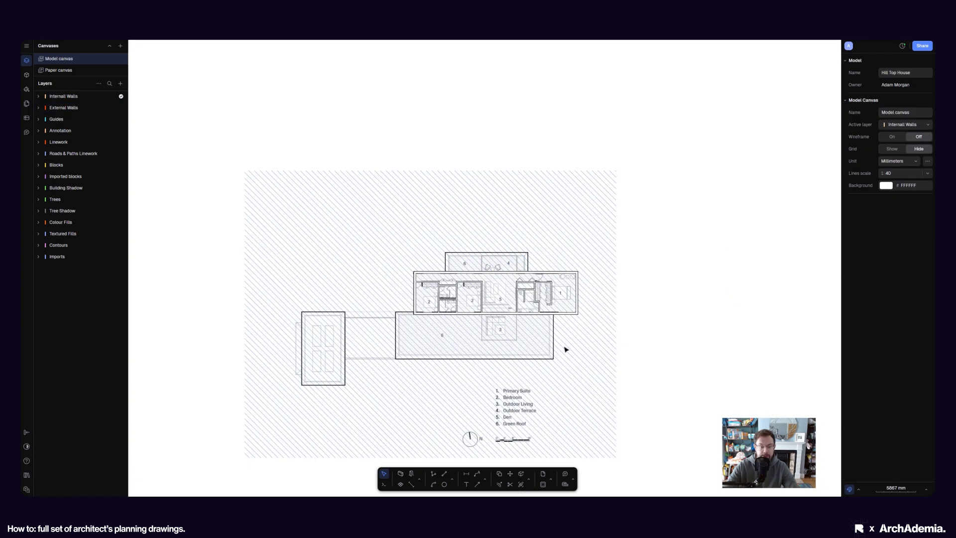
scroll(440, 341, up, 3)
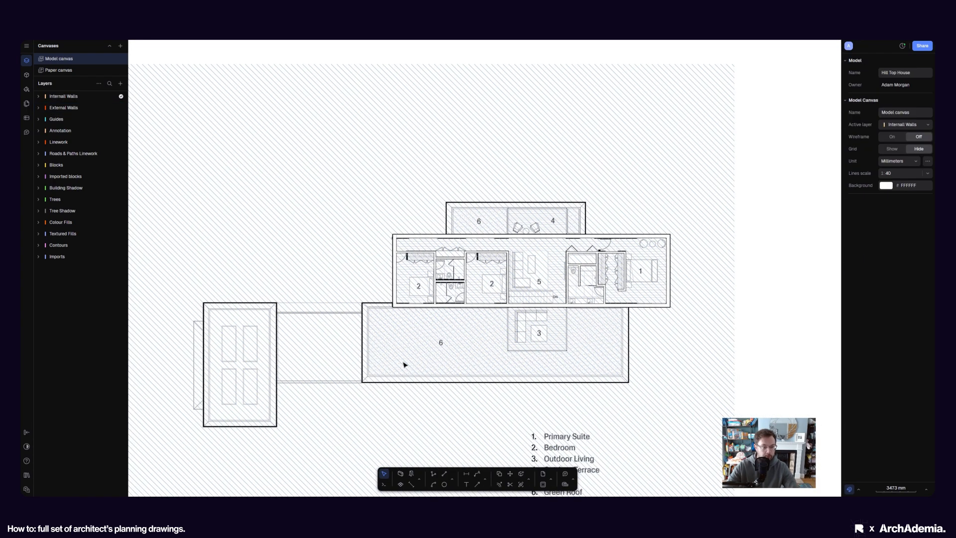
scroll(434, 314, down, 3)
Shorten the internal wall right of the garage to the top external wall's inner face, making it about 7018 mm long
scroll(433, 182, up, 6)
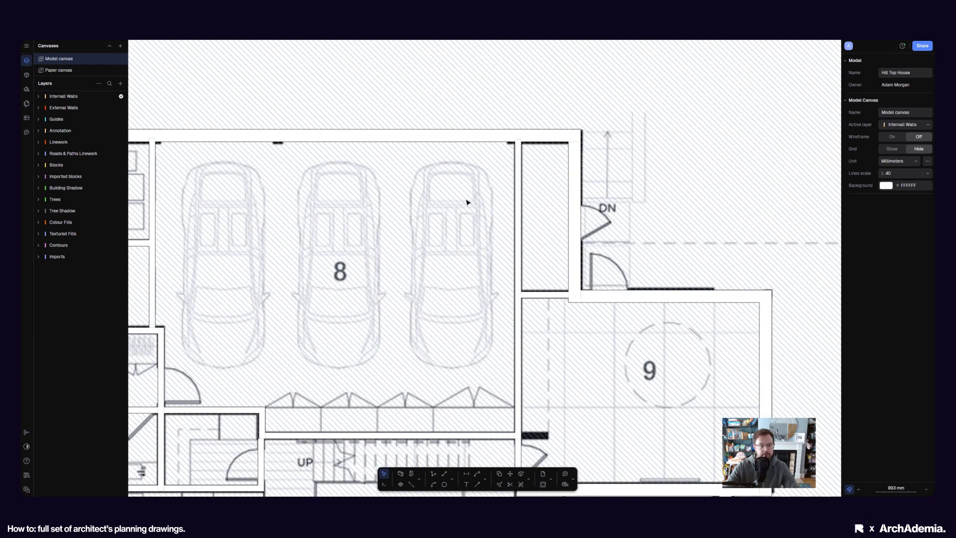
middle_drag(563, 323, 536, 343)
scroll(493, 167, up, 5)
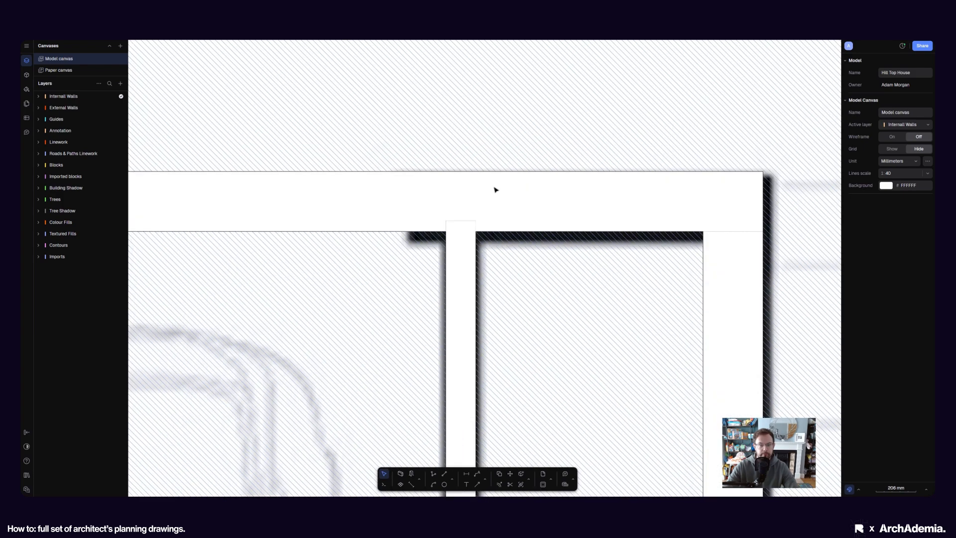
scroll(473, 233, up, 2)
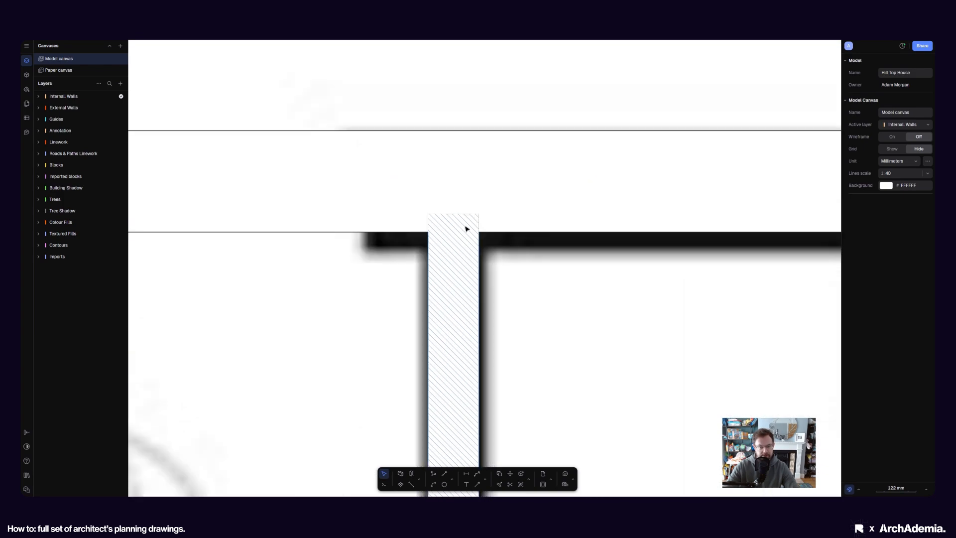
scroll(466, 228, down, 3)
scroll(433, 241, up, 5)
click(414, 214)
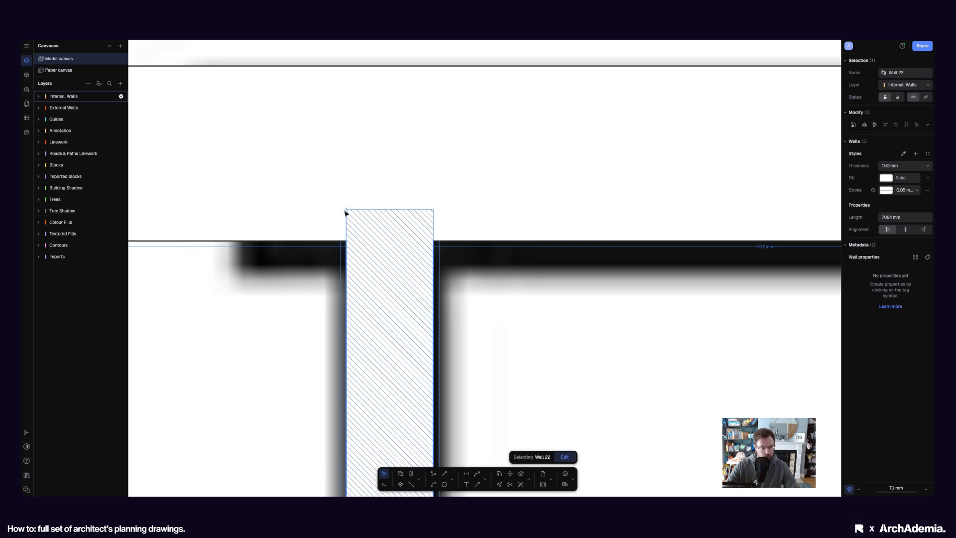
drag(346, 212, 352, 241)
scroll(381, 230, down, 5)
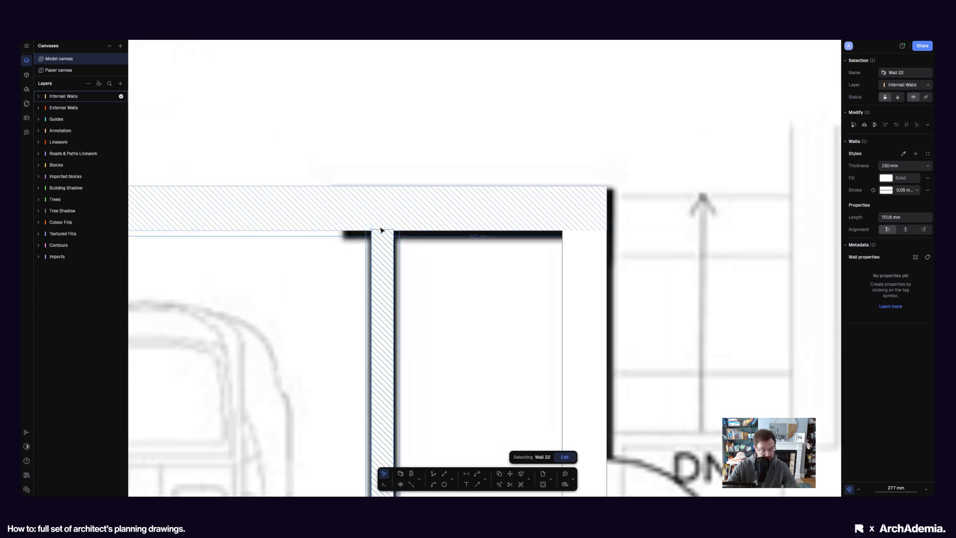
scroll(381, 230, down, 6)
click(769, 245)
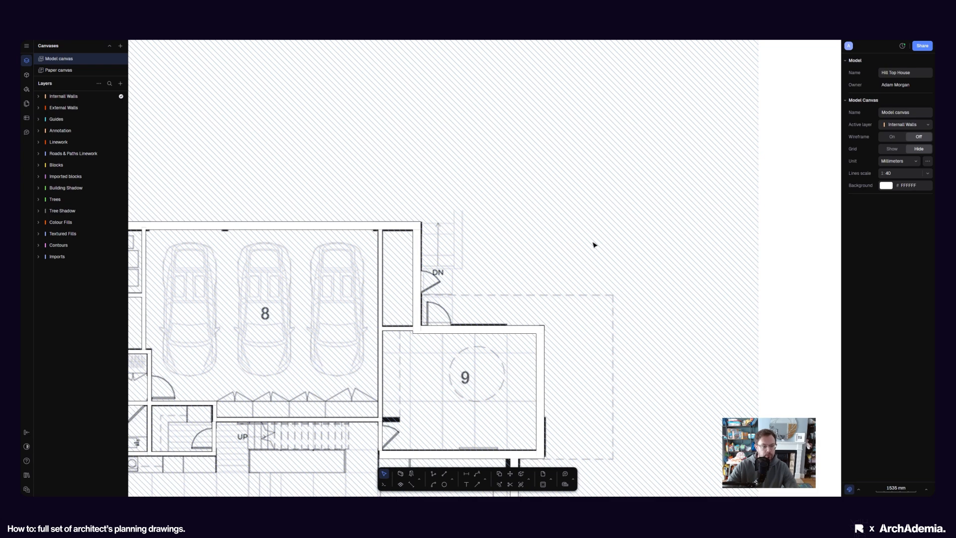
Hide the Imports layer containing the first and second floor plan images
scroll(594, 245, down, 5)
click(363, 209)
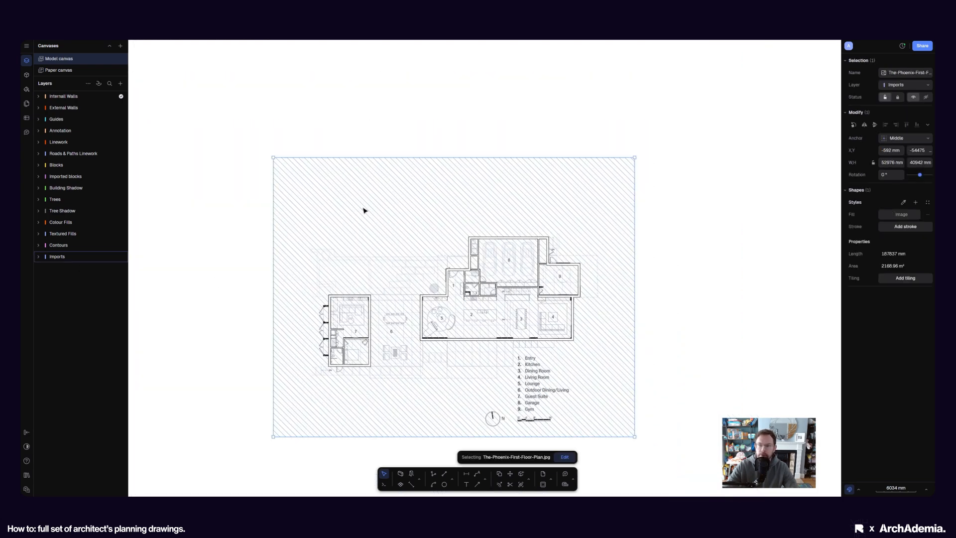
scroll(393, 137, down, 4)
click(453, 314)
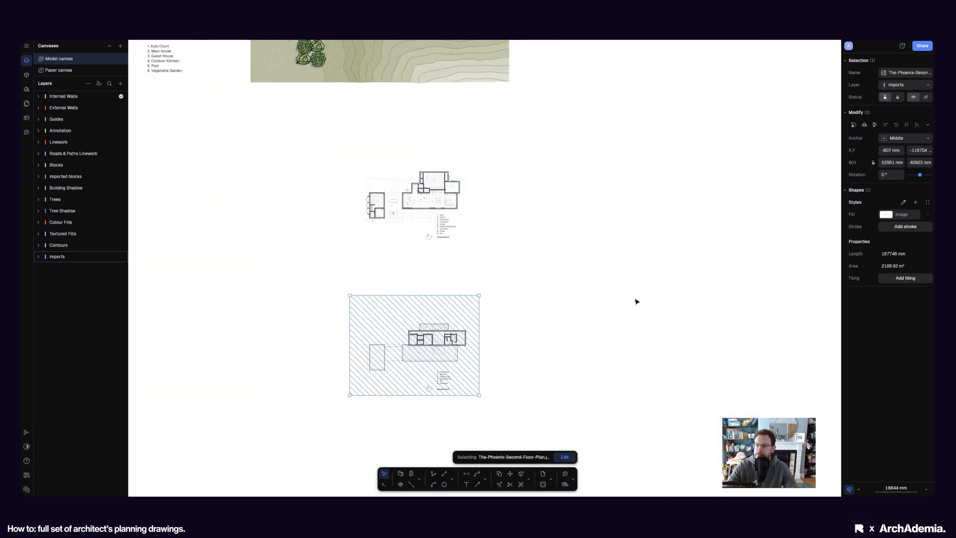
click(647, 298)
scroll(426, 182, up, 6)
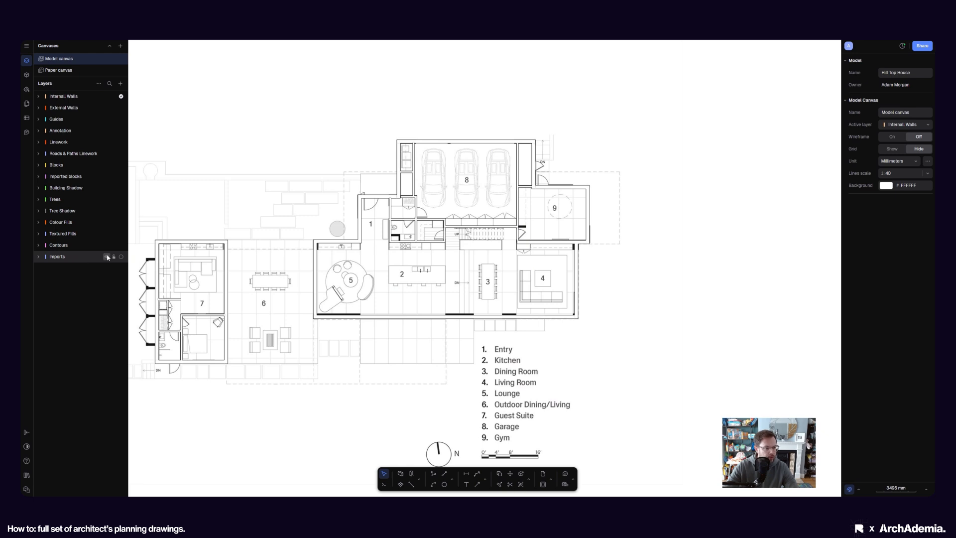
click(106, 256)
Examine the ground floor's wall junctions around the small rooms and garage for misaligned or overlapping ends
scroll(390, 248, down, 5)
scroll(396, 279, up, 7)
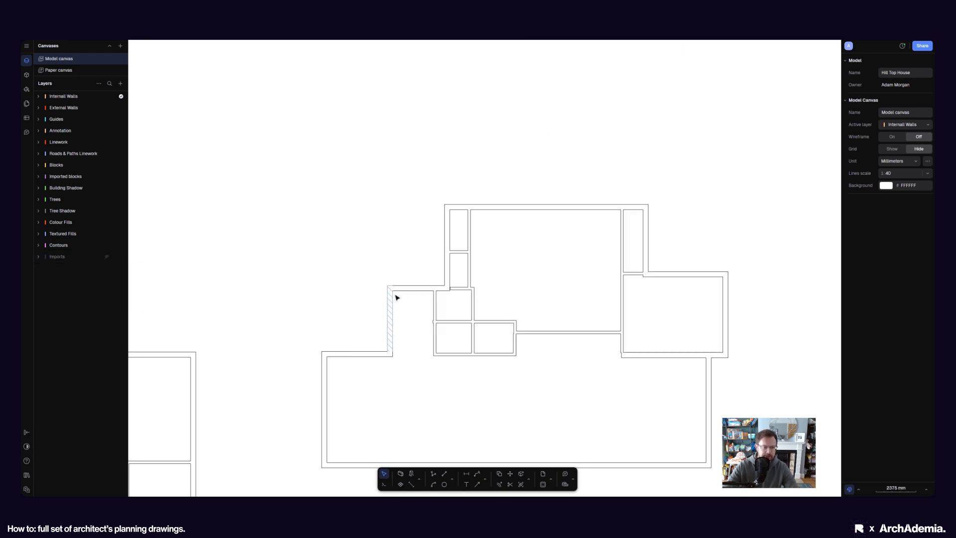
scroll(396, 297, up, 4)
scroll(370, 357, up, 4)
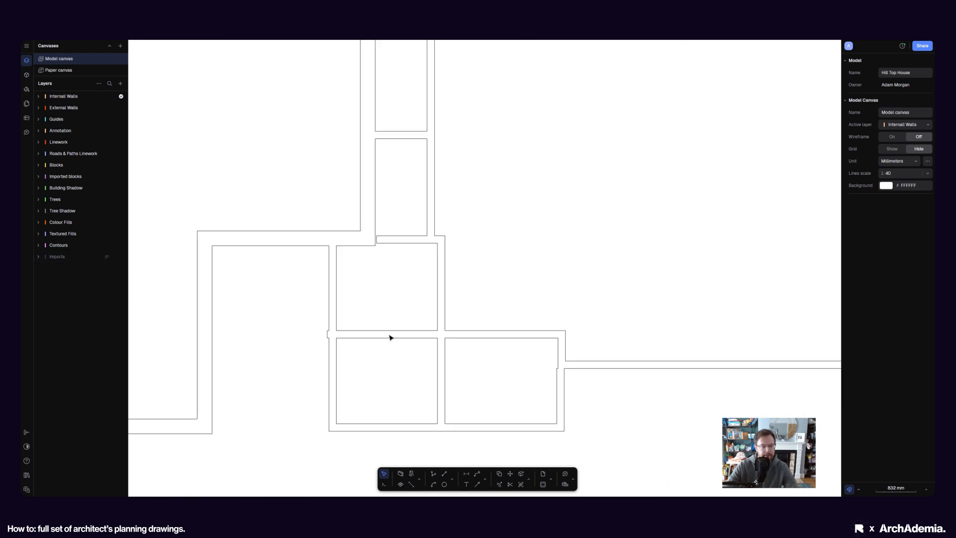
middle_drag(563, 405, 459, 334)
scroll(457, 332, up, 8)
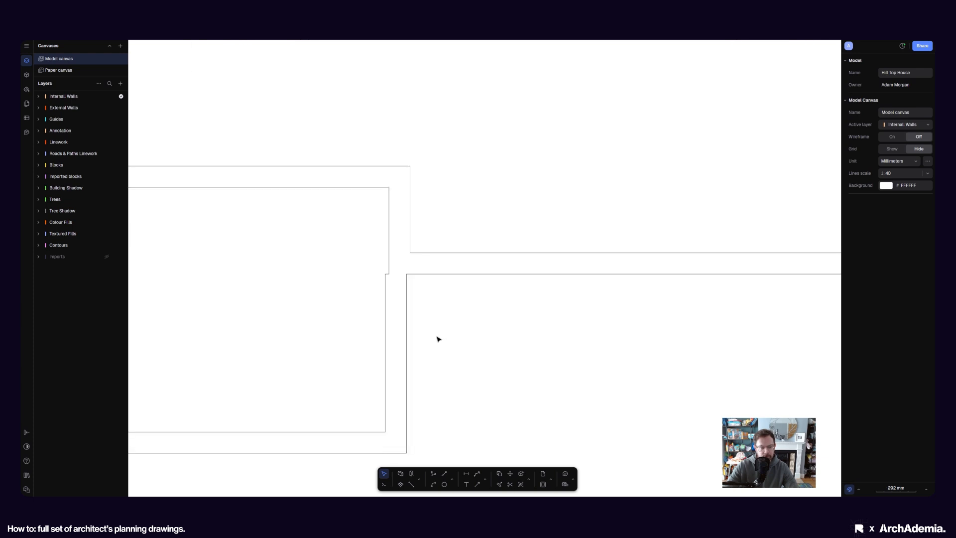
scroll(405, 310, down, 5)
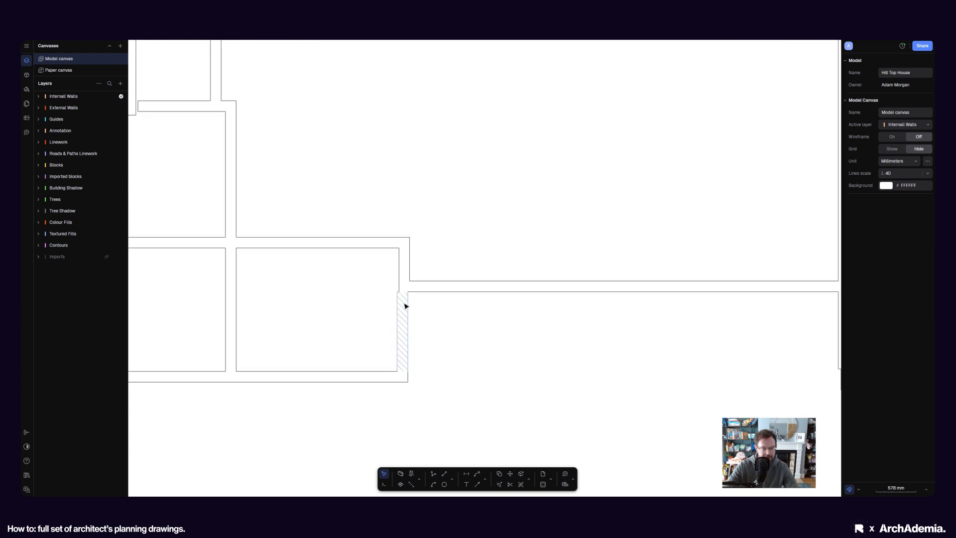
scroll(405, 304, up, 8)
scroll(373, 231, down, 5)
scroll(397, 289, down, 10)
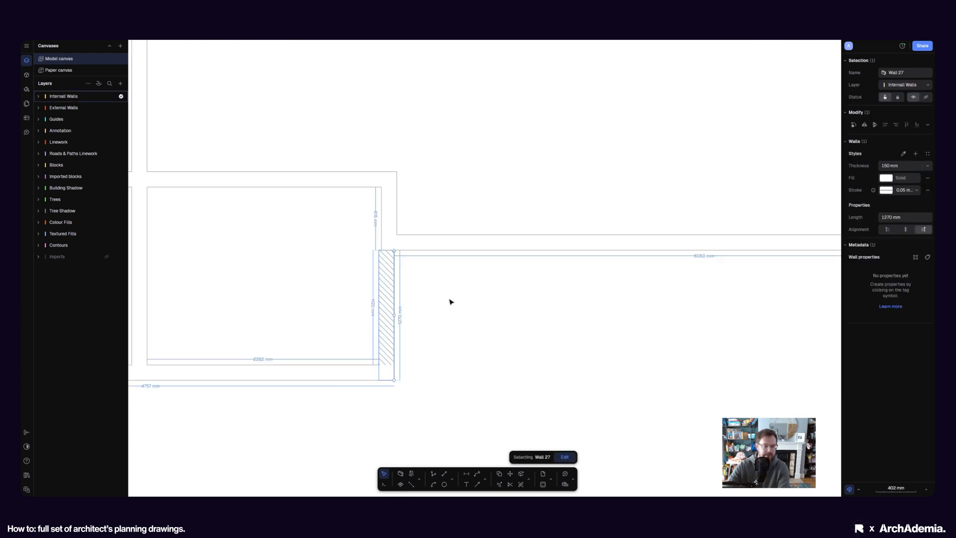
scroll(389, 326, up, 10)
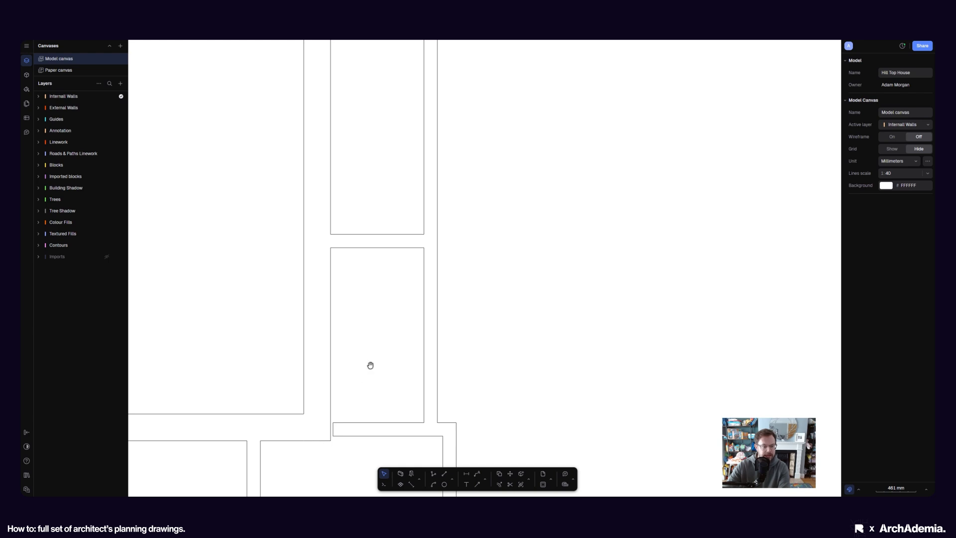
middle_drag(371, 366, 383, 282)
scroll(372, 376, down, 5)
middle_drag(608, 318, 409, 350)
scroll(599, 194, up, 4)
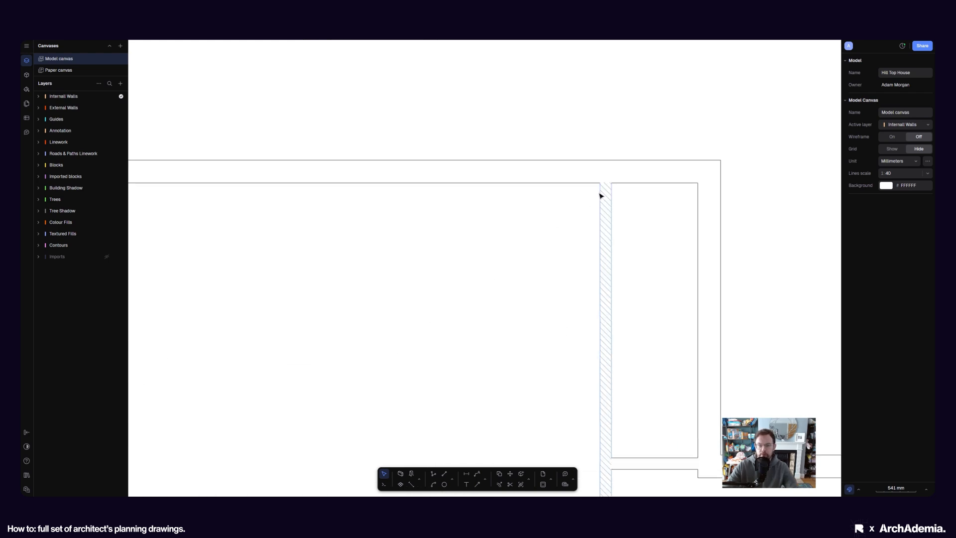
Extend the upper end of the internal wall right of the garage into the top external wall so they overlap
scroll(599, 194, up, 5)
middle_drag(662, 230, 480, 269)
click(449, 263)
click(536, 264)
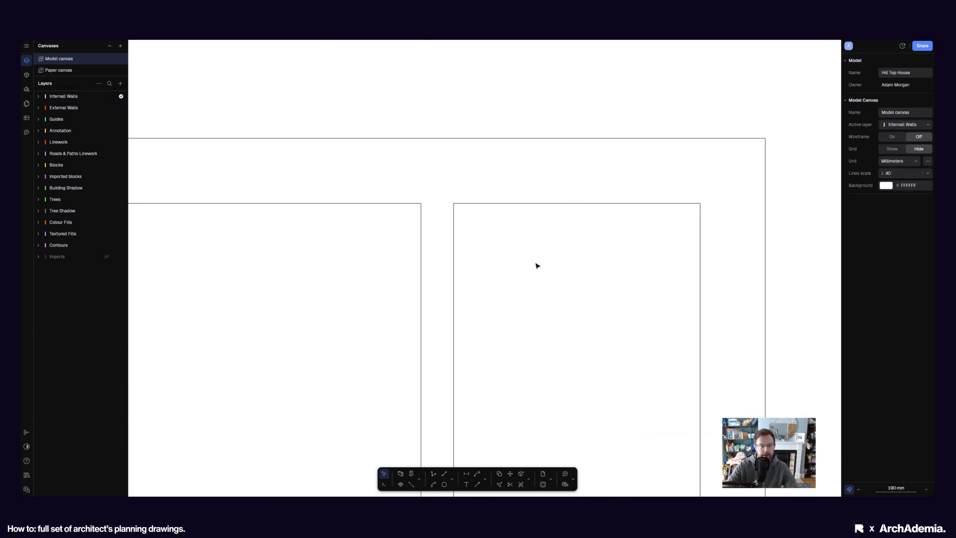
scroll(457, 244, up, 5)
click(409, 267)
drag(368, 256, 368, 217)
click(561, 331)
scroll(466, 188, down, 8)
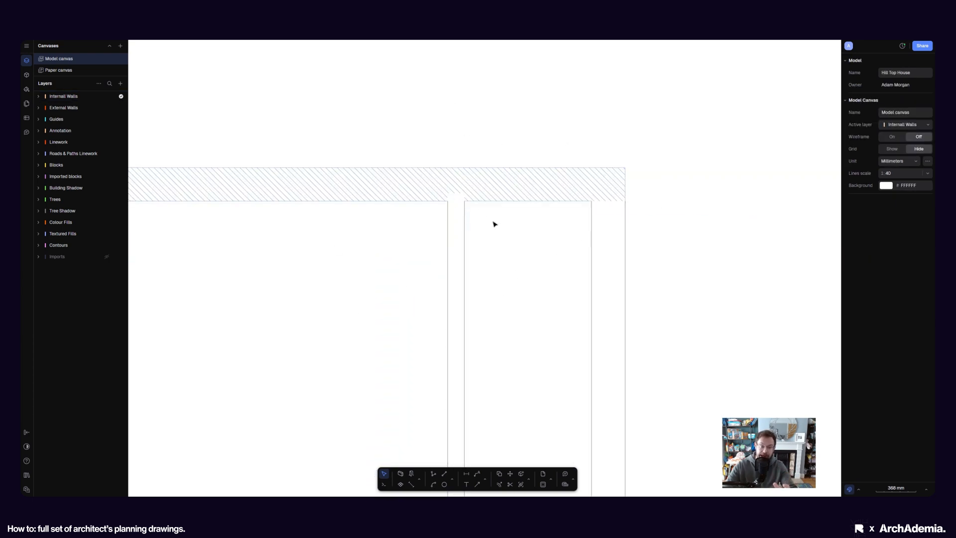
scroll(507, 238, down, 3)
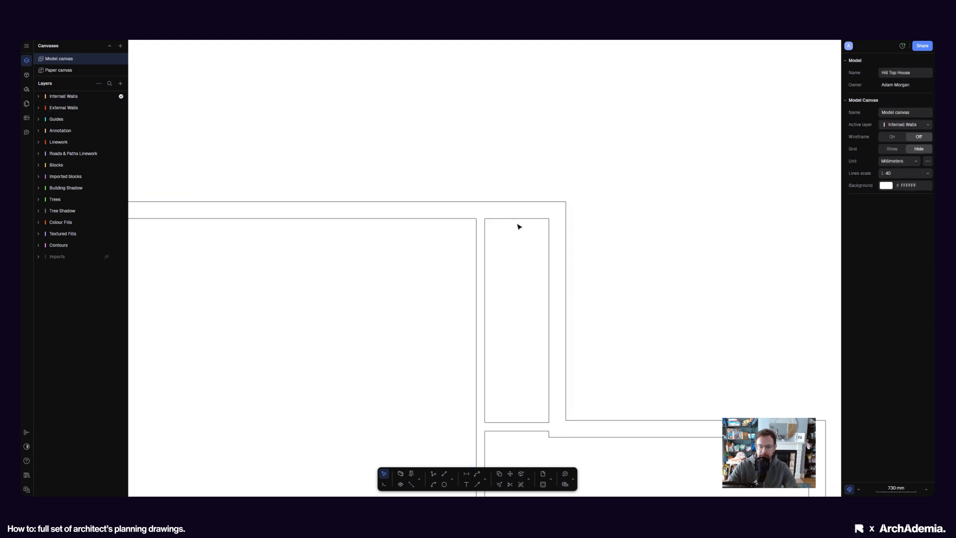
scroll(517, 226, down, 3)
scroll(504, 225, up, 4)
scroll(513, 224, up, 8)
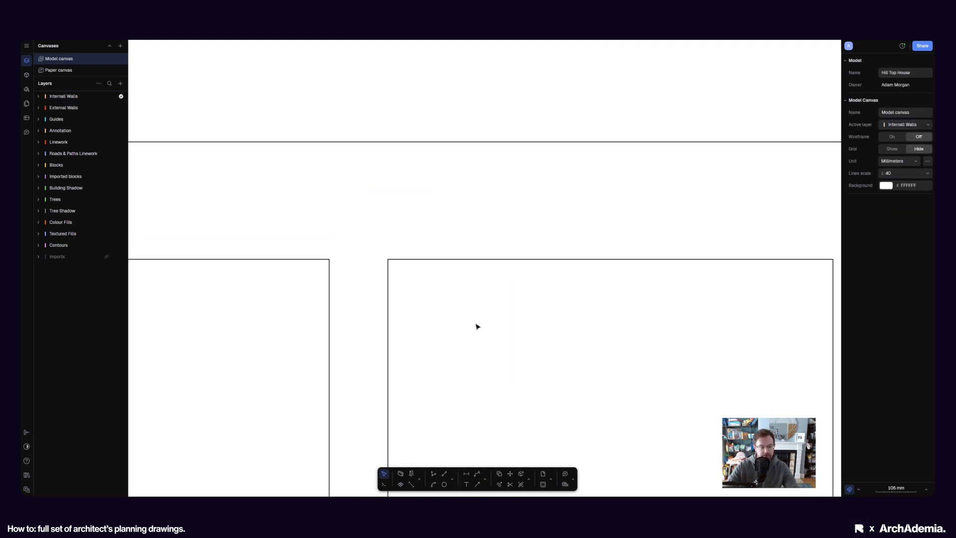
Trim the overlapping end of the internal wall right of the garage, using the top external wall as the cutting element
click(510, 484)
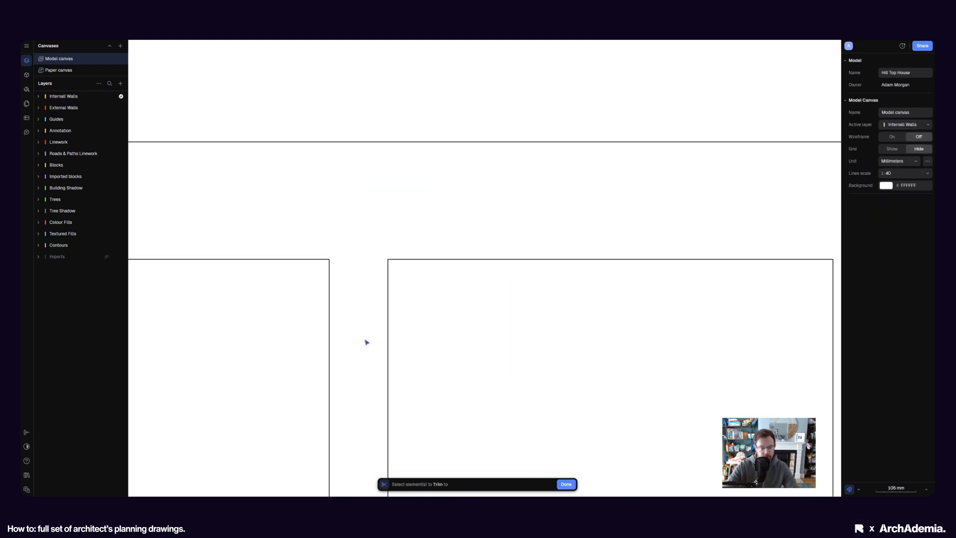
click(566, 483)
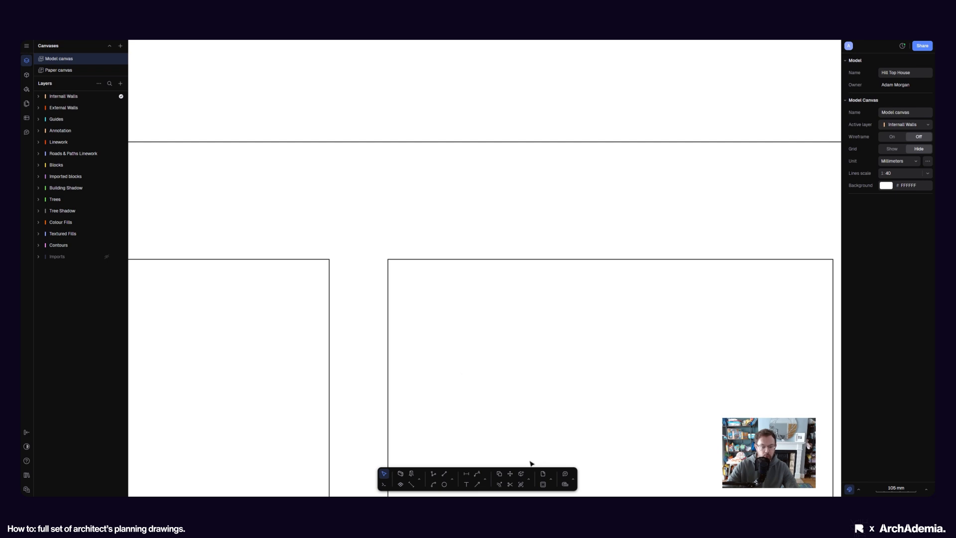
click(510, 485)
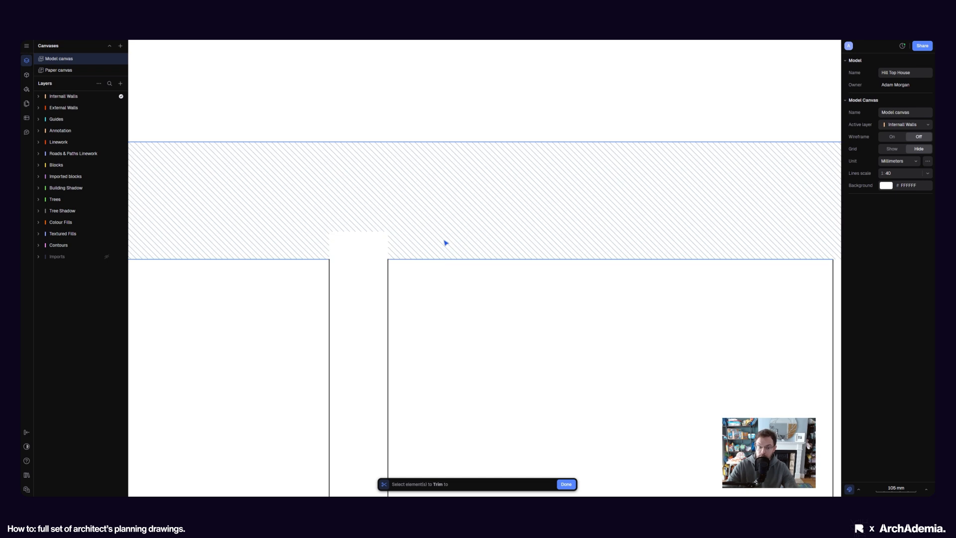
click(447, 241)
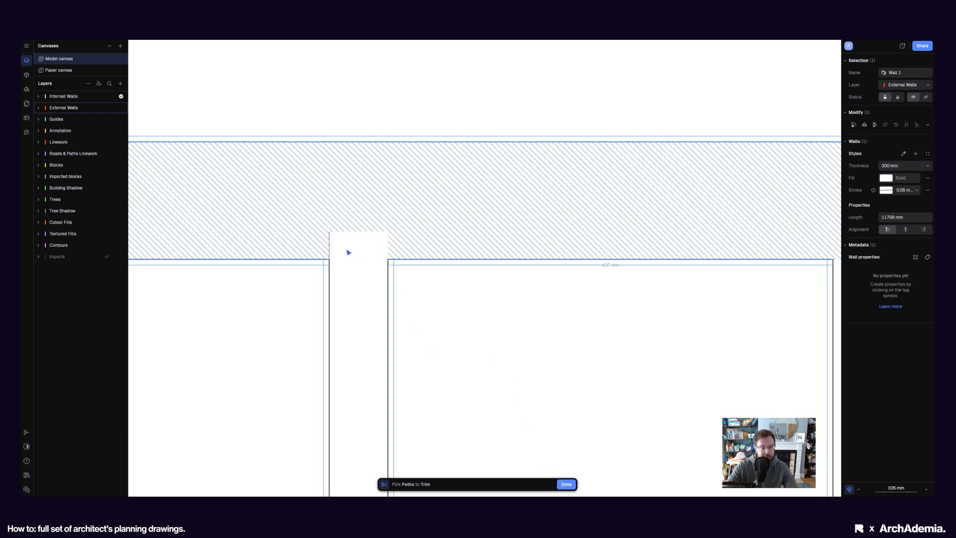
scroll(333, 251, up, 2)
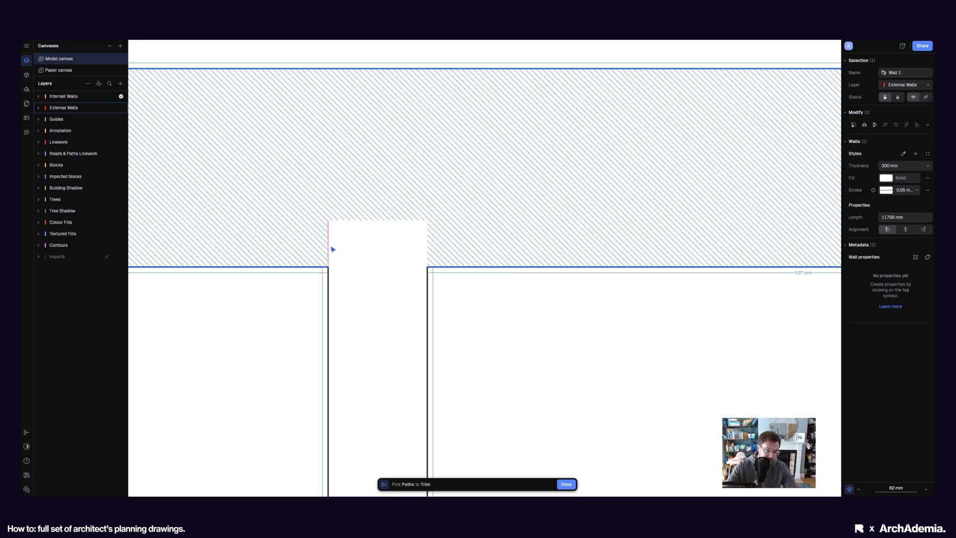
click(331, 248)
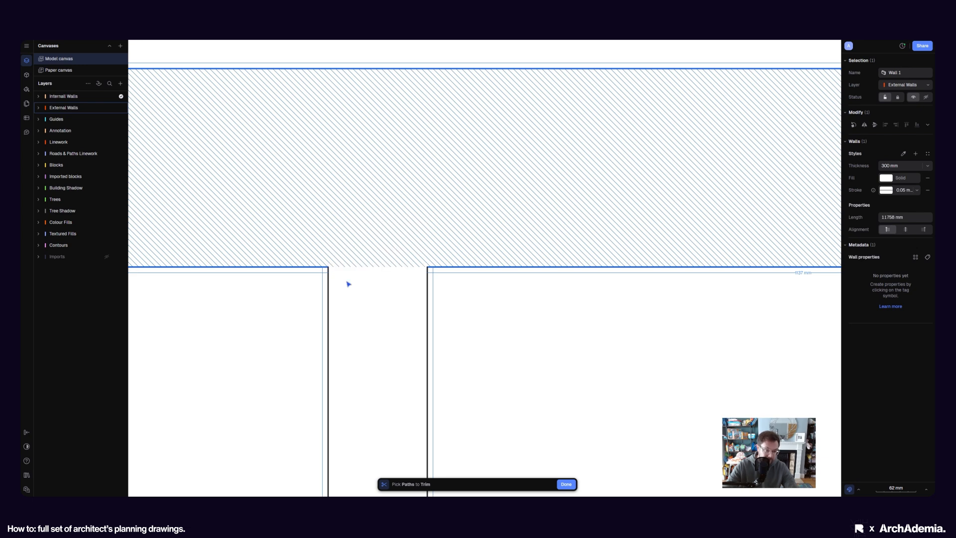
click(566, 484)
click(509, 359)
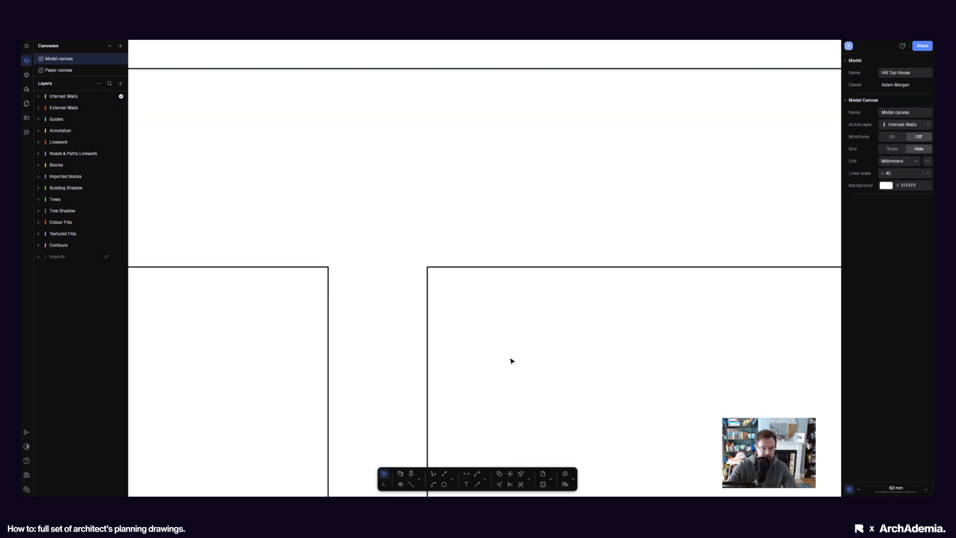
Lengthen the lower external wall's left end and the adjoining internal wall's lower end so they cross at the right-hand room's bottom-left corner
scroll(502, 166, down, 10)
middle_drag(596, 349, 550, 324)
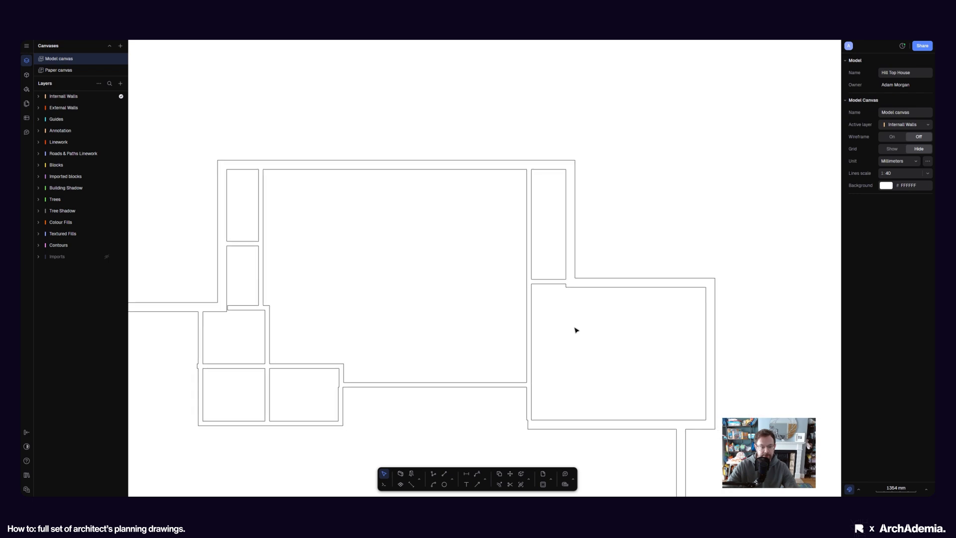
scroll(576, 329, down, 2)
scroll(558, 406, up, 6)
middle_drag(551, 384, 530, 360)
click(489, 349)
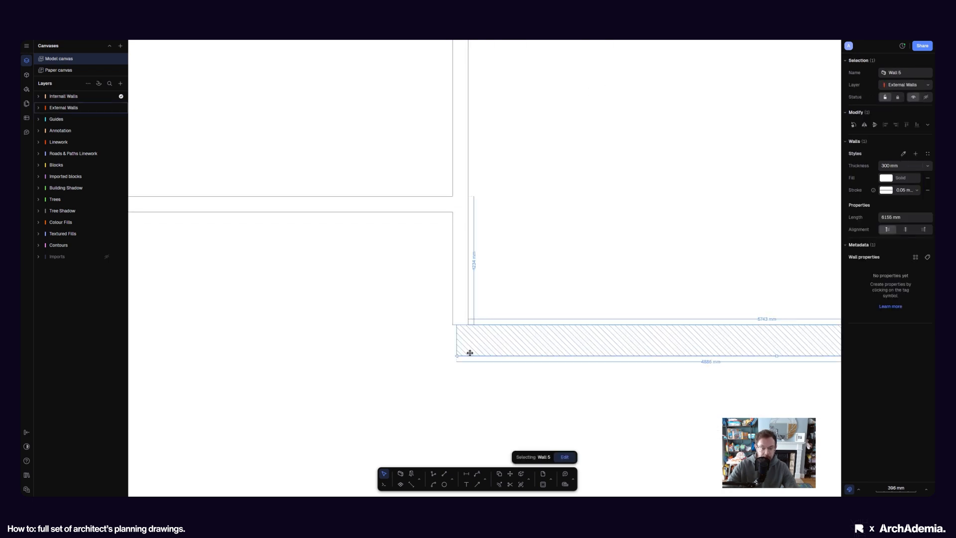
drag(458, 356, 418, 355)
click(466, 306)
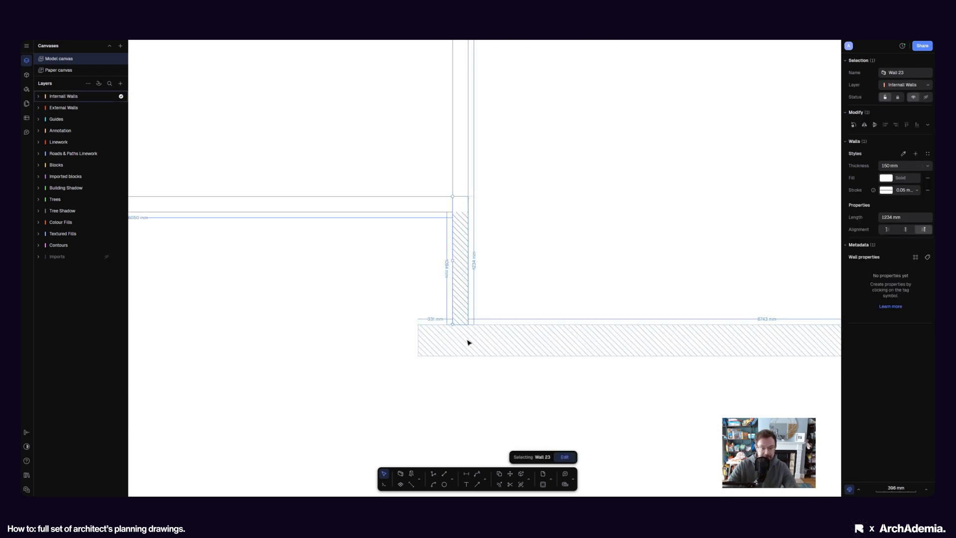
drag(453, 324, 454, 383)
click(532, 391)
middle_drag(532, 392, 474, 378)
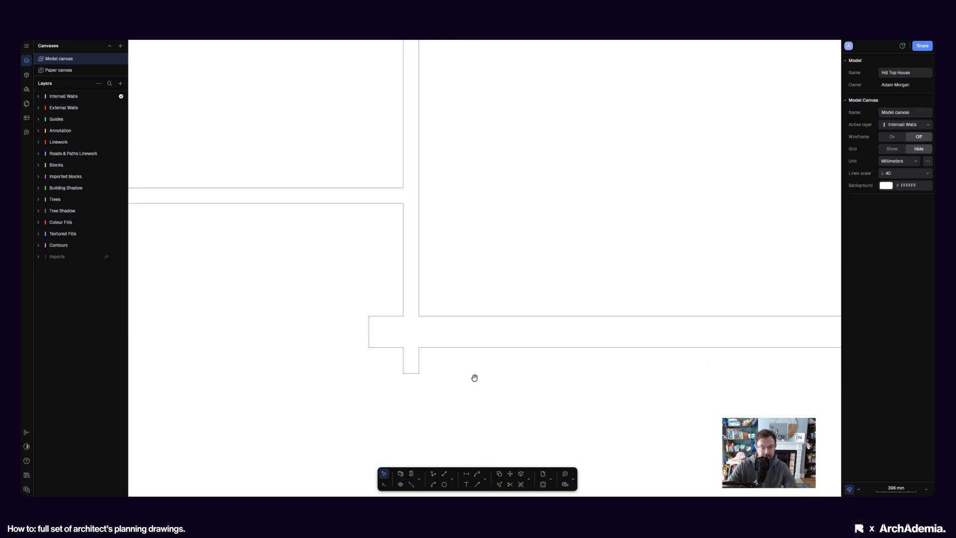
Trim the internal wall's lower overhang, using the 300 mm external wall as the cutting element
scroll(448, 358, up, 3)
click(509, 485)
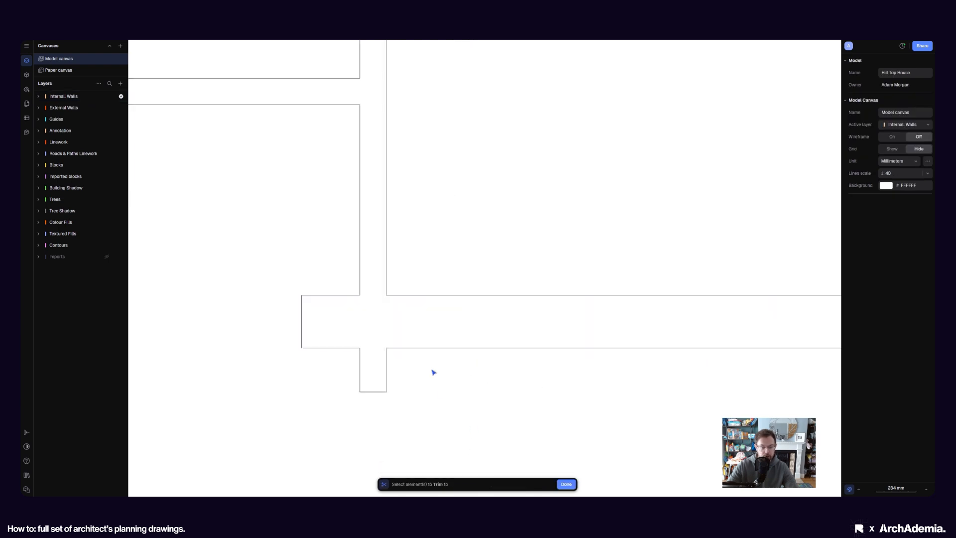
click(402, 326)
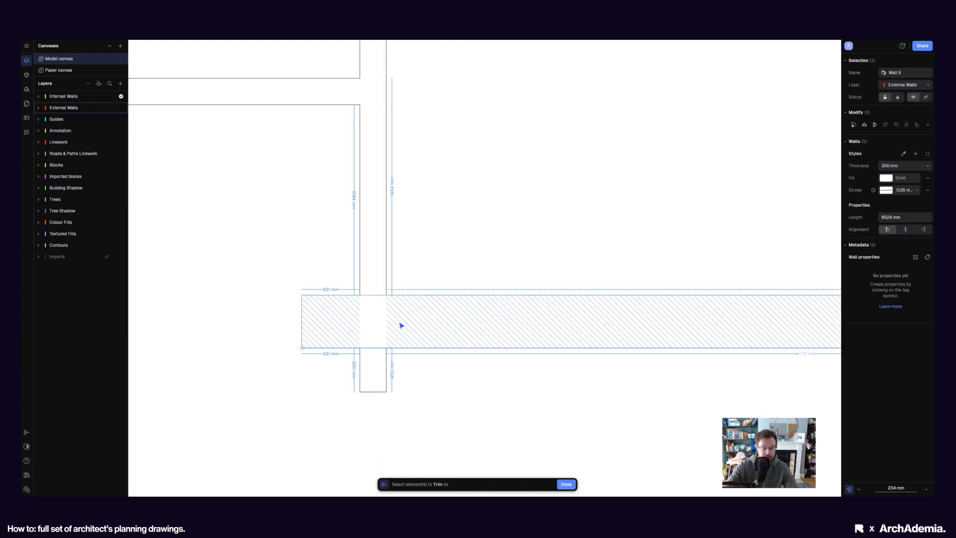
click(566, 484)
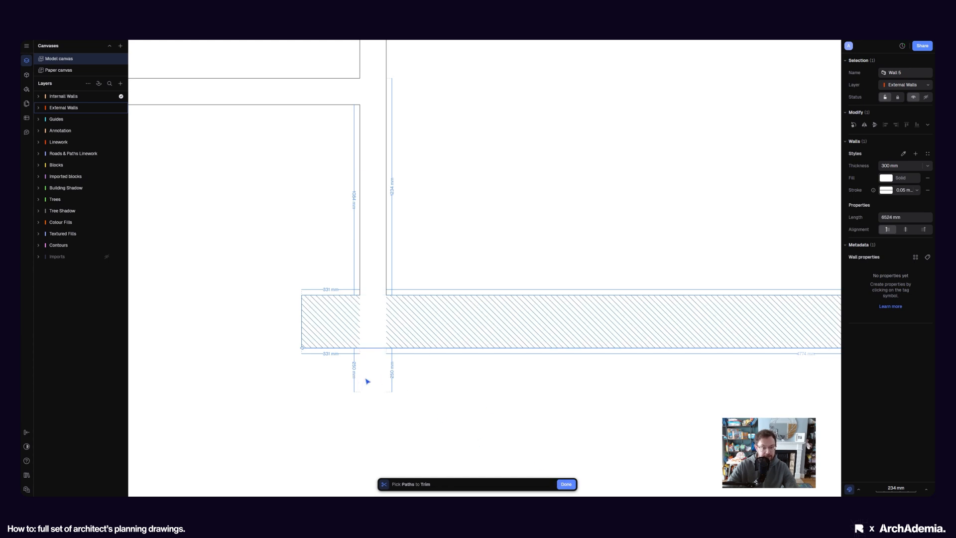
click(364, 330)
click(566, 484)
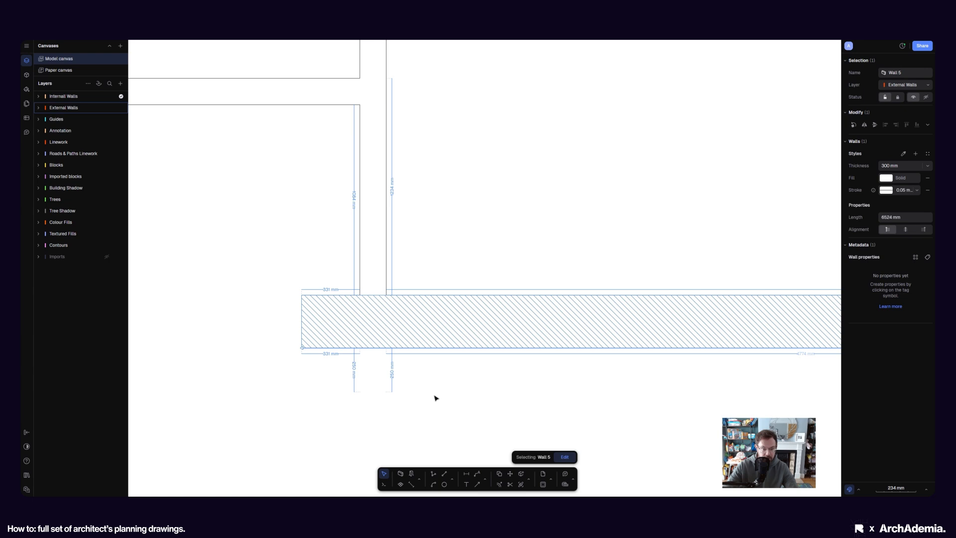
click(482, 417)
Try to trim the external wall's overhanging left end, using the internal wall as the cutting element
click(520, 485)
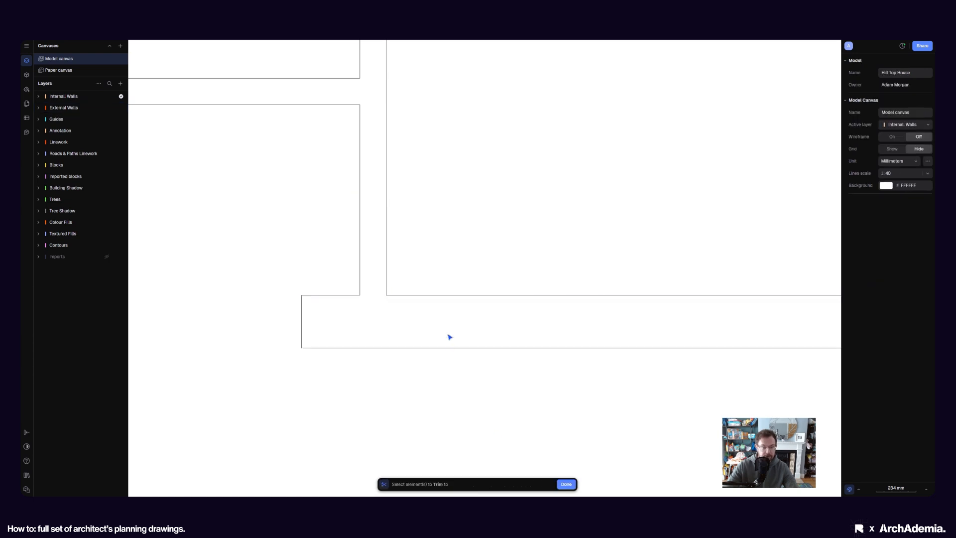
click(385, 277)
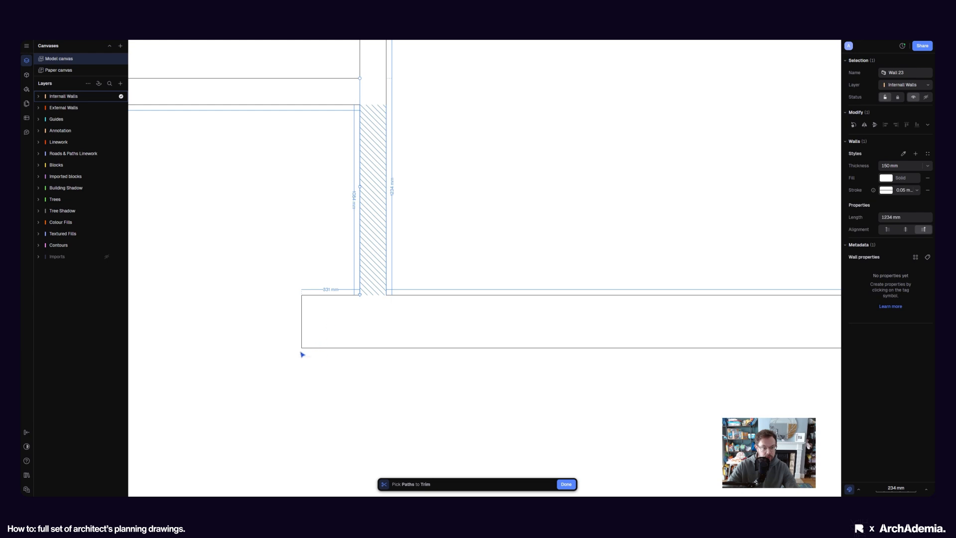
click(556, 484)
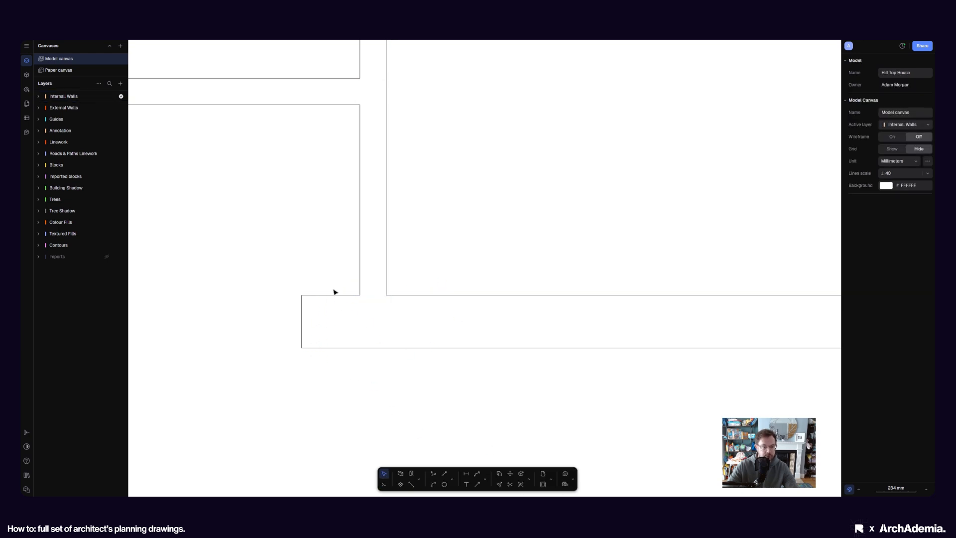
click(343, 323)
click(365, 378)
click(313, 320)
scroll(313, 330, up, 3)
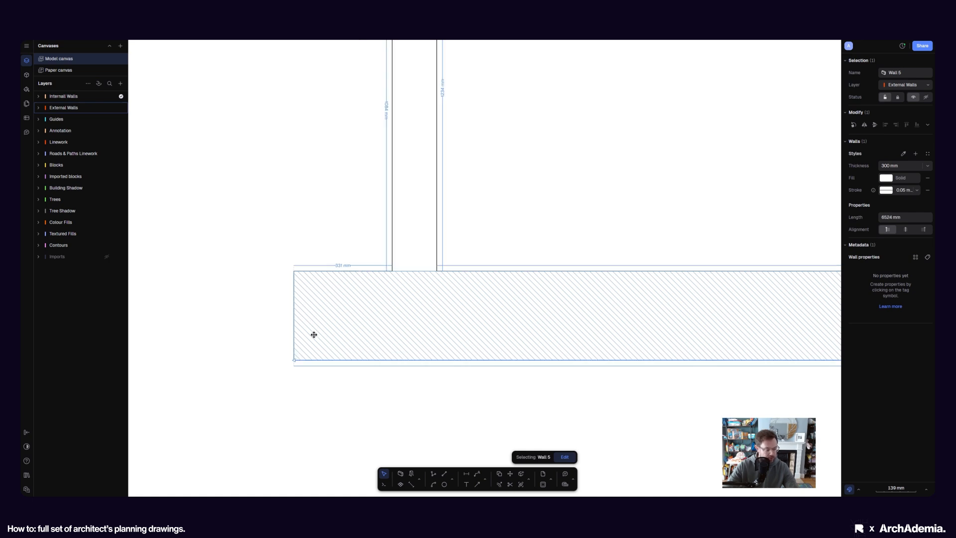
scroll(314, 334, down, 2)
click(361, 395)
Try to fix the corner with the Extend tool, using the internal wall as the boundary element
click(530, 481)
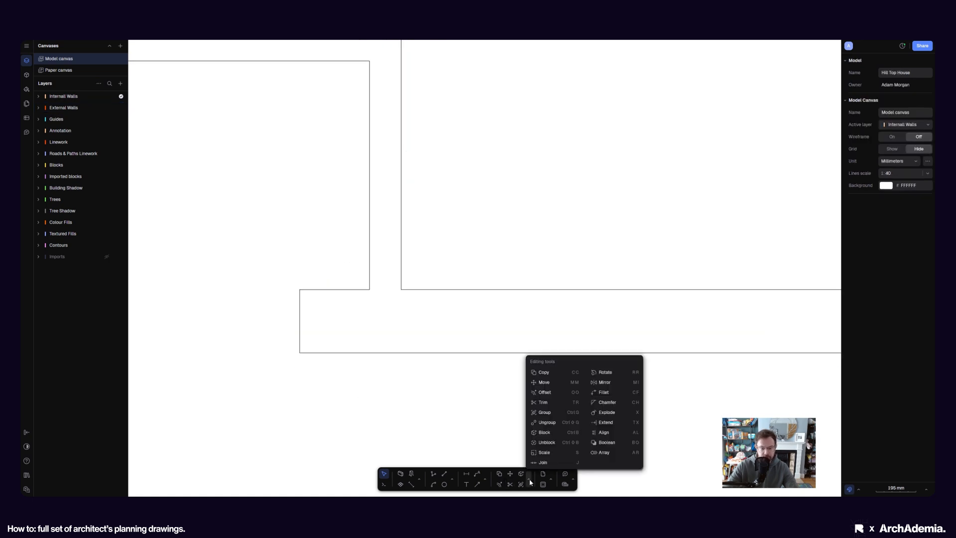
click(605, 422)
click(363, 320)
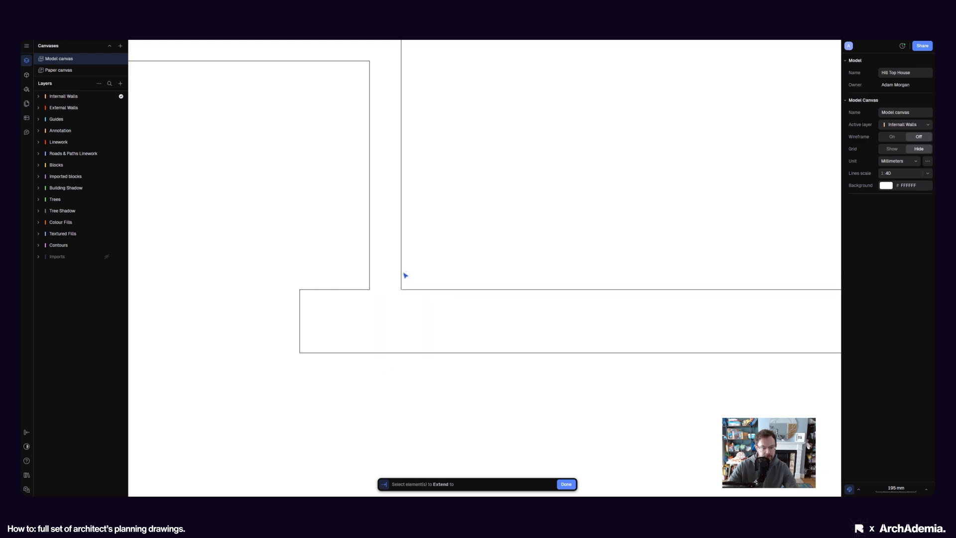
click(398, 267)
click(564, 485)
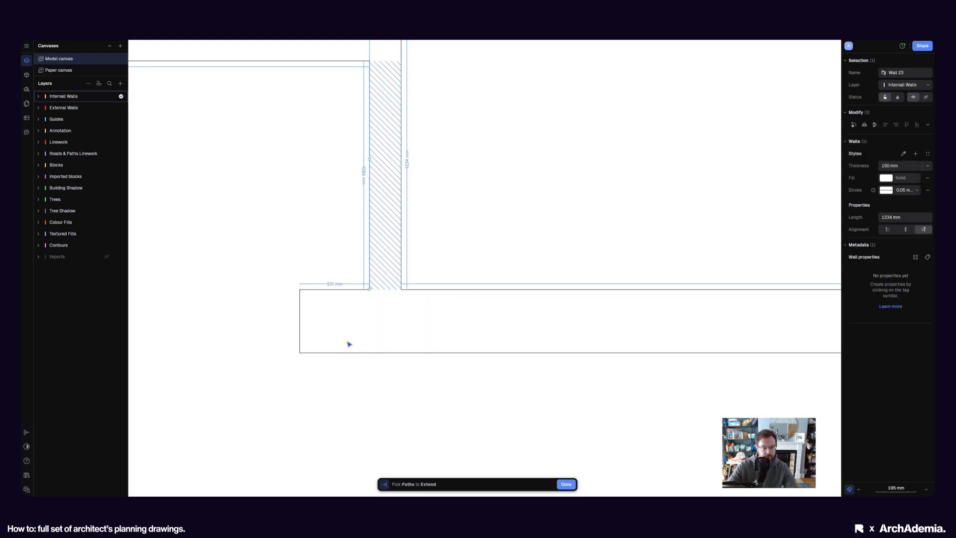
key(Escape)
key(Escape)
scroll(386, 309, down, 3)
click(384, 282)
scroll(424, 286, up, 4)
key(Escape)
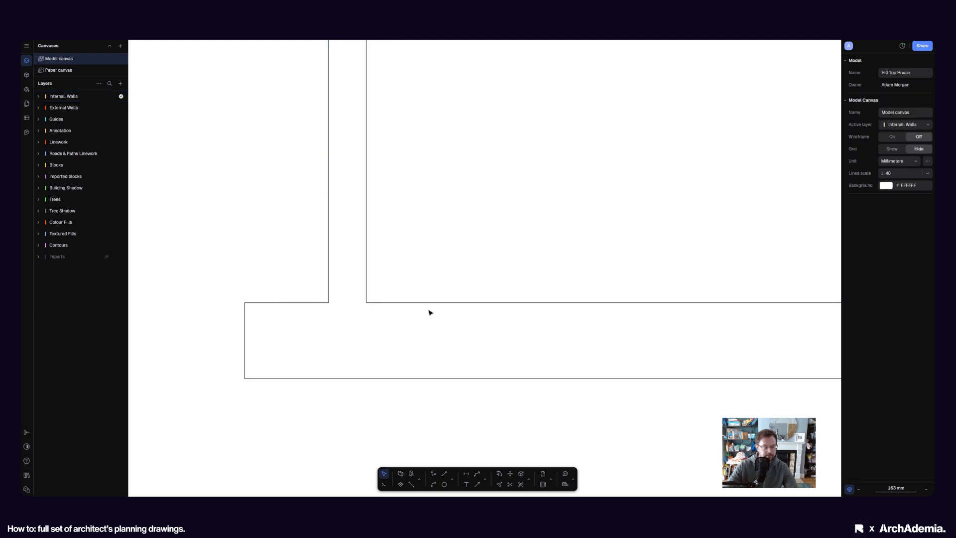
Draw a vertical helper line about 574 mm long down from the internal wall's outer corner, across the external wall
click(434, 474)
scroll(358, 268, down, 2)
click(337, 292)
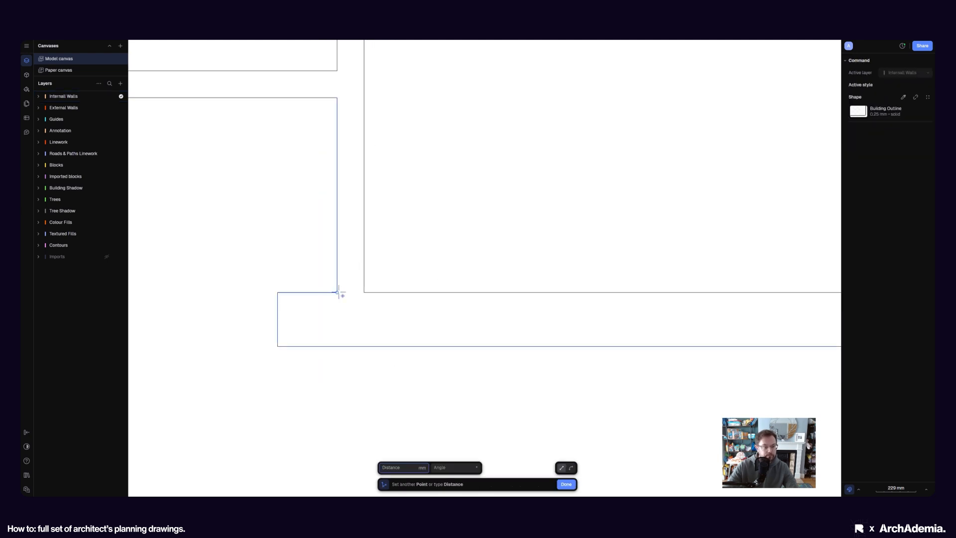
click(337, 395)
key(Escape)
scroll(415, 365, left, 1)
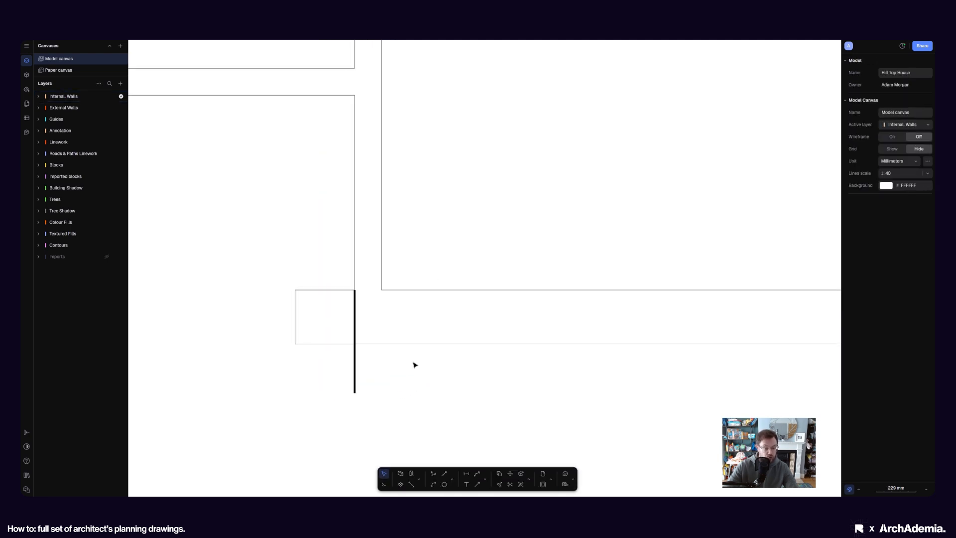
Try pulling the external wall's left endpoint back to the helper line, and undo the change
click(398, 351)
scroll(310, 303, up, 3)
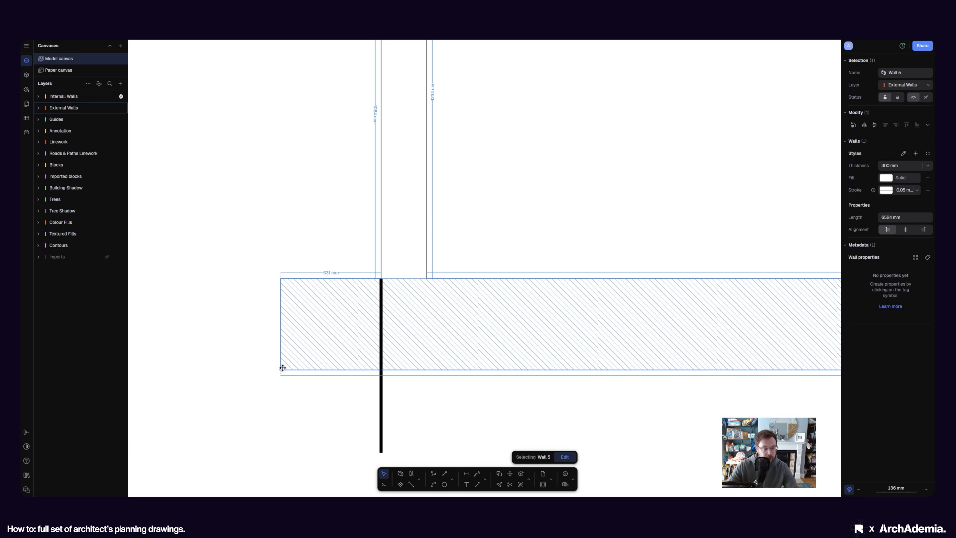
drag(282, 368, 373, 371)
click(432, 417)
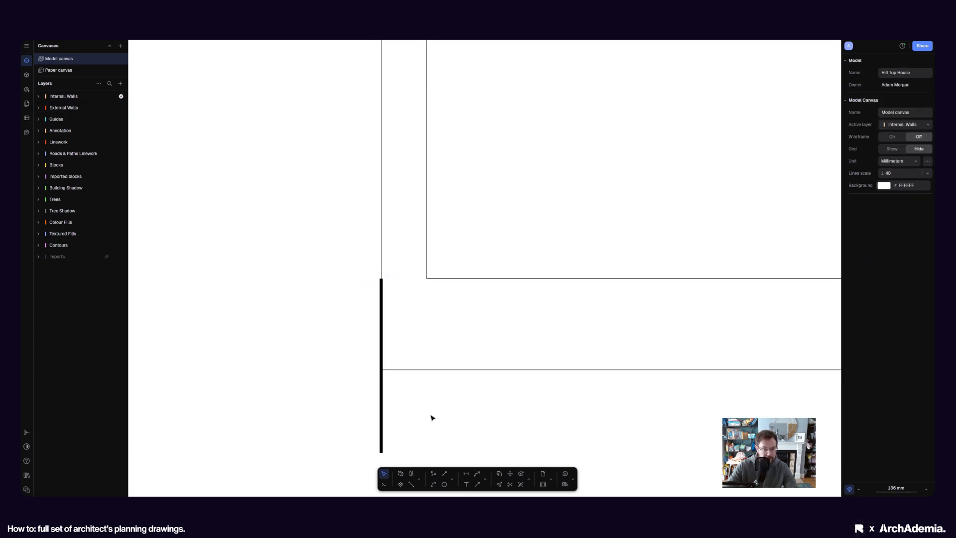
key(ctrl+z)
key(ctrl+z)
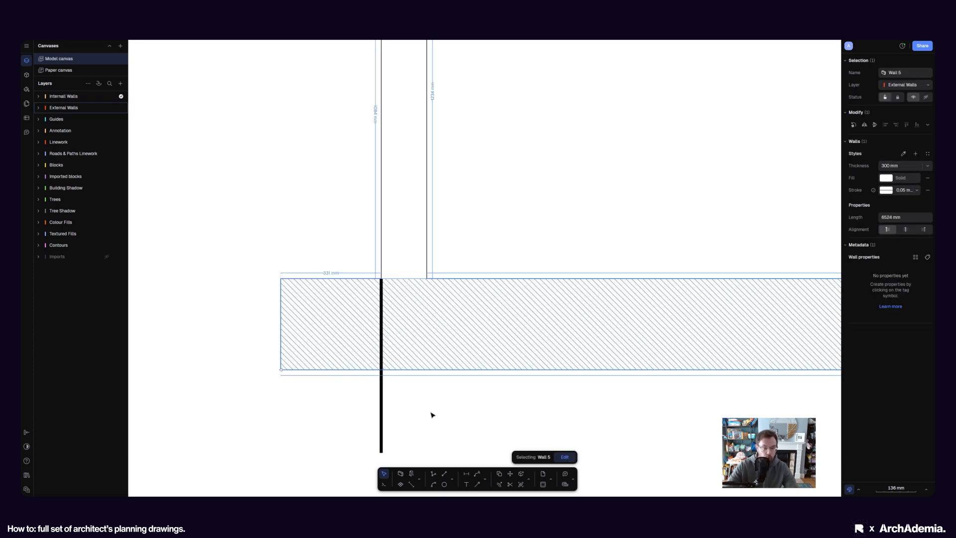
click(431, 414)
Trim the external wall's left overhang using the helper line as the cutting element, and delete the line
middle_drag(431, 412, 420, 380)
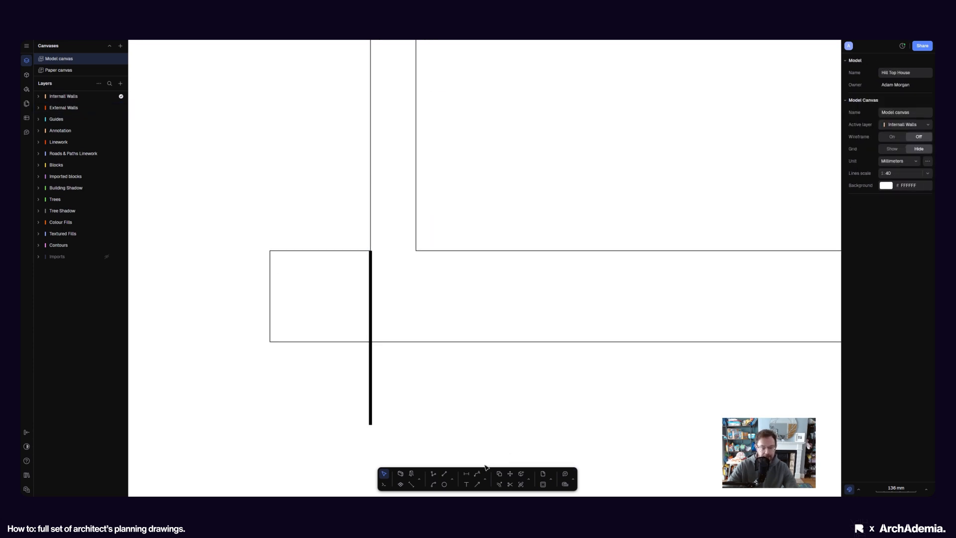
click(522, 484)
click(376, 401)
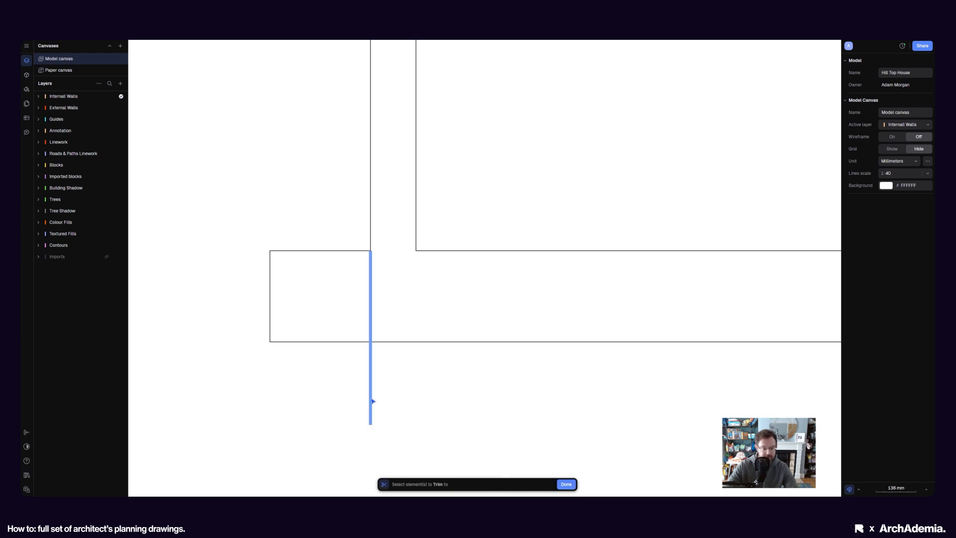
click(566, 484)
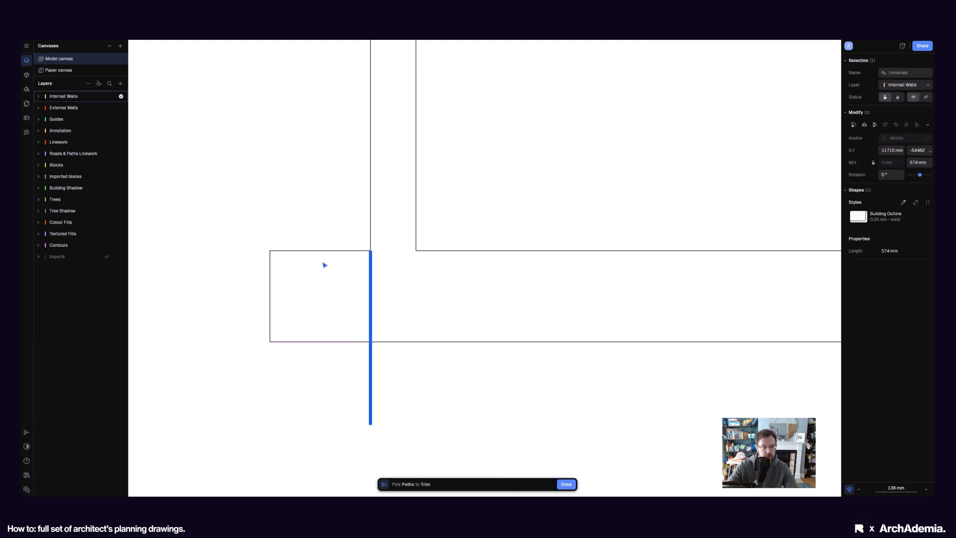
click(317, 342)
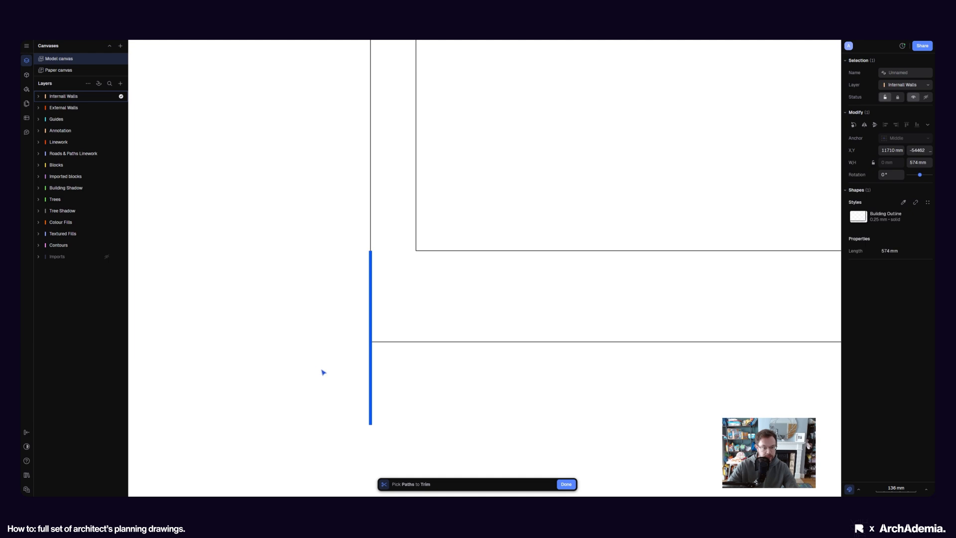
key(Escape)
click(369, 382)
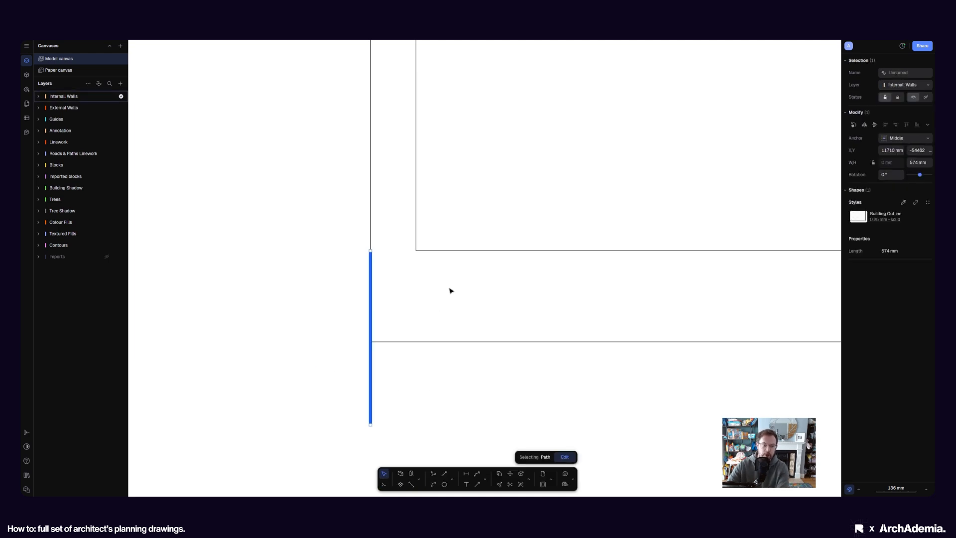
key(Delete)
Extend the short horizontal internal wall above the small rooms to meet the vertical 300 mm external wall
scroll(446, 293, down, 10)
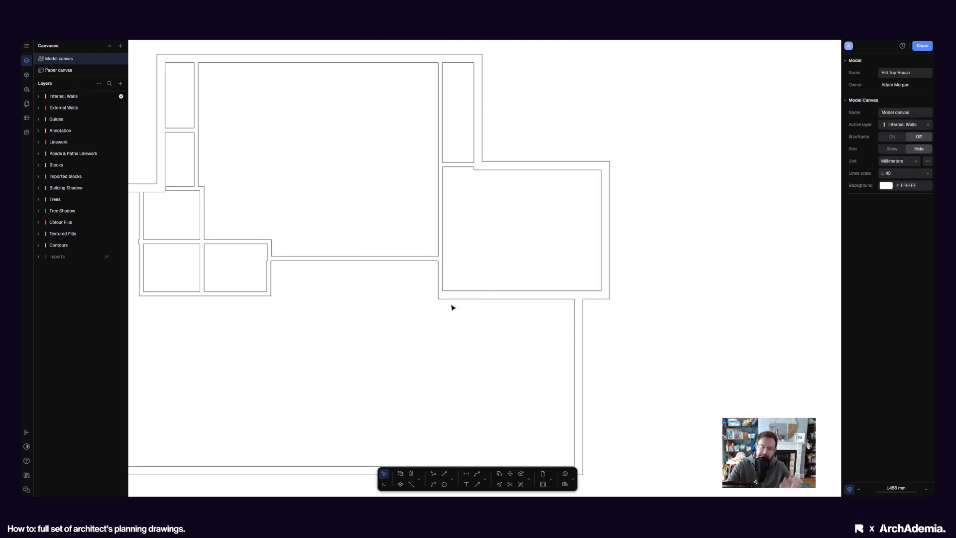
middle_drag(400, 297, 448, 339)
middle_drag(302, 260, 310, 267)
scroll(318, 264, up, 5)
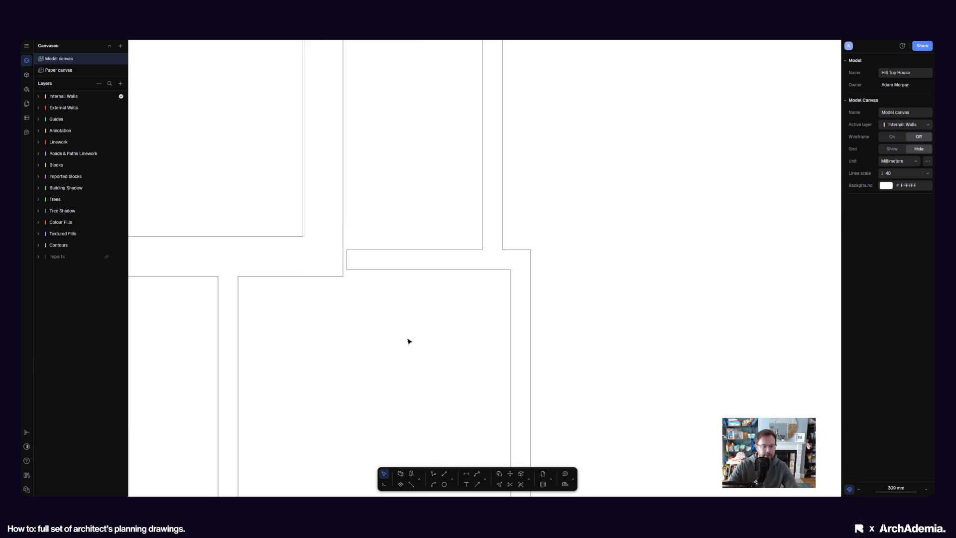
click(531, 481)
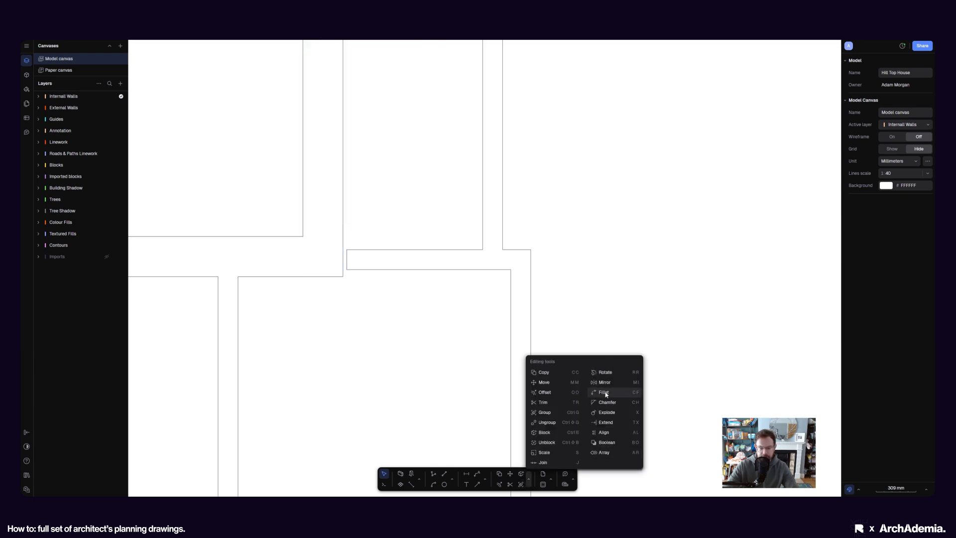
click(605, 422)
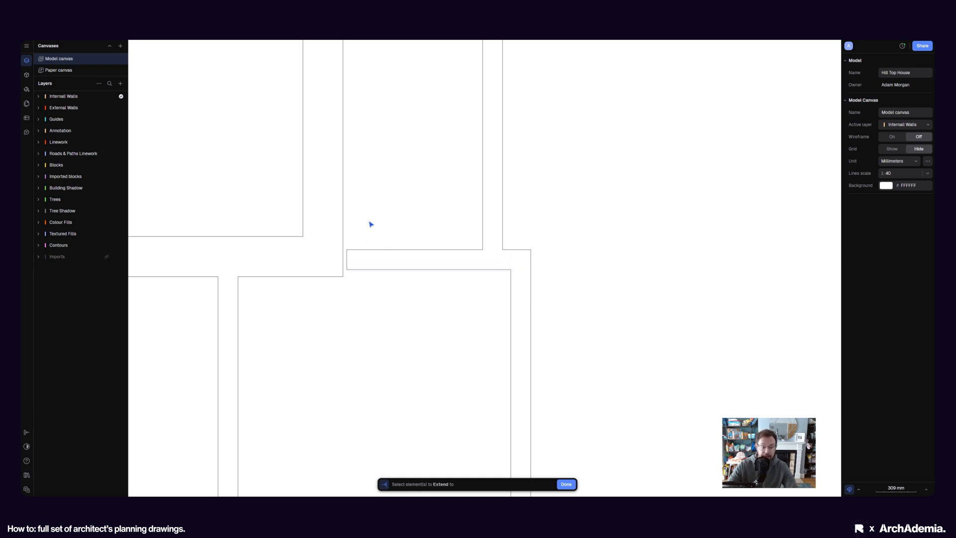
click(327, 217)
scroll(354, 205, up, 3)
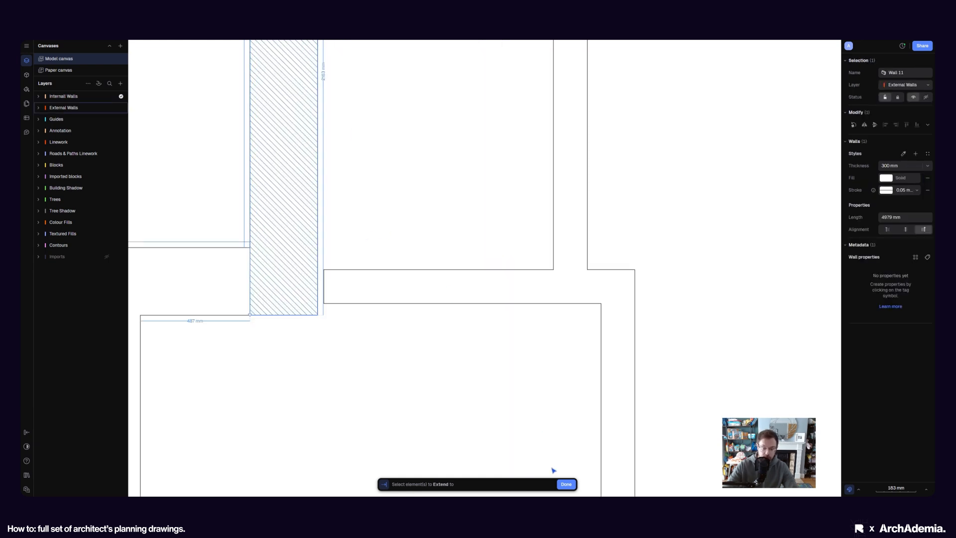
click(566, 484)
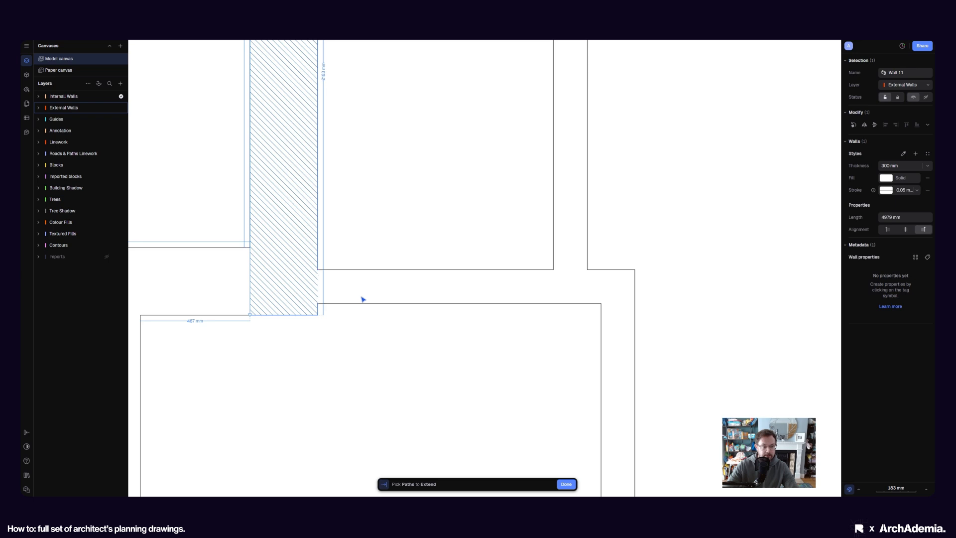
click(566, 484)
scroll(415, 255, down, 5)
click(513, 266)
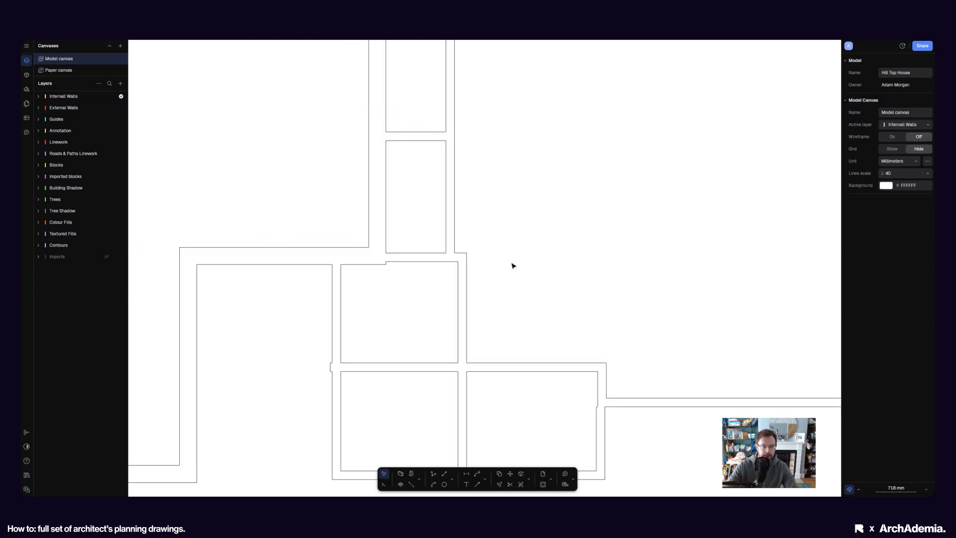
Shorten the horizontal 150 mm internal wall between the small rooms so its left end no longer overshoots the vertical wall
scroll(401, 277, down, 3)
scroll(450, 294, down, 1)
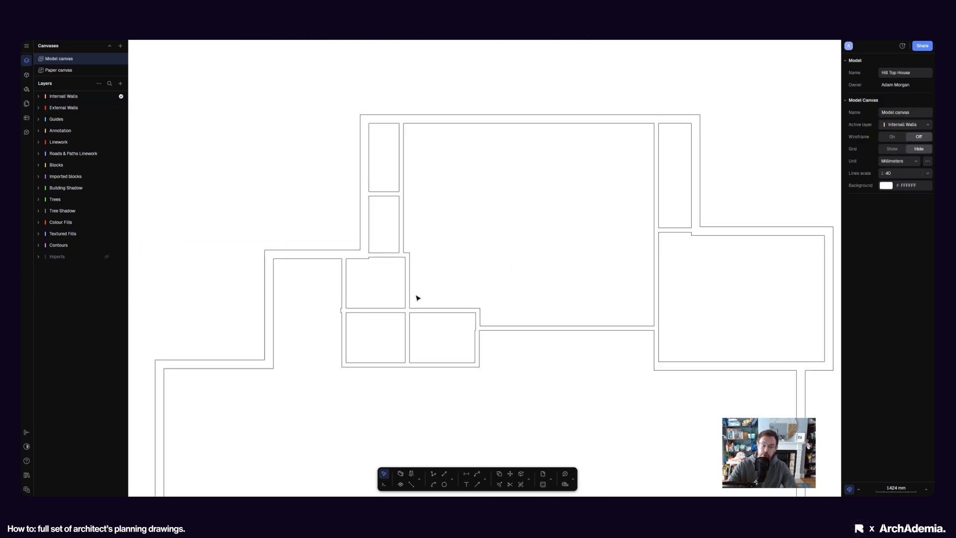
scroll(378, 309, up, 2)
click(364, 317)
scroll(293, 300, up, 10)
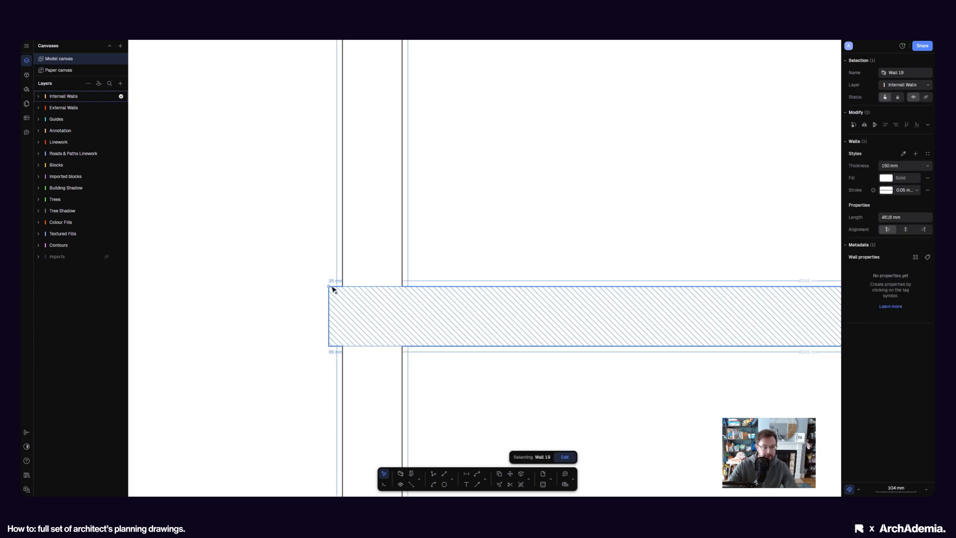
drag(332, 288, 372, 286)
click(512, 225)
scroll(496, 210, down, 6)
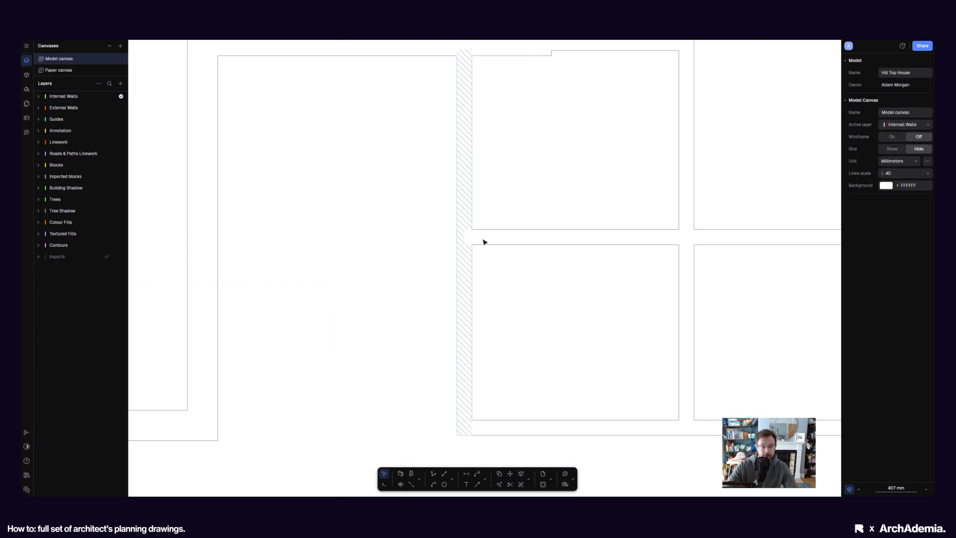
Examine the ground-floor plans of both buildings for remaining misaligned wall junctions
scroll(474, 289, down, 3)
scroll(498, 329, down, 5)
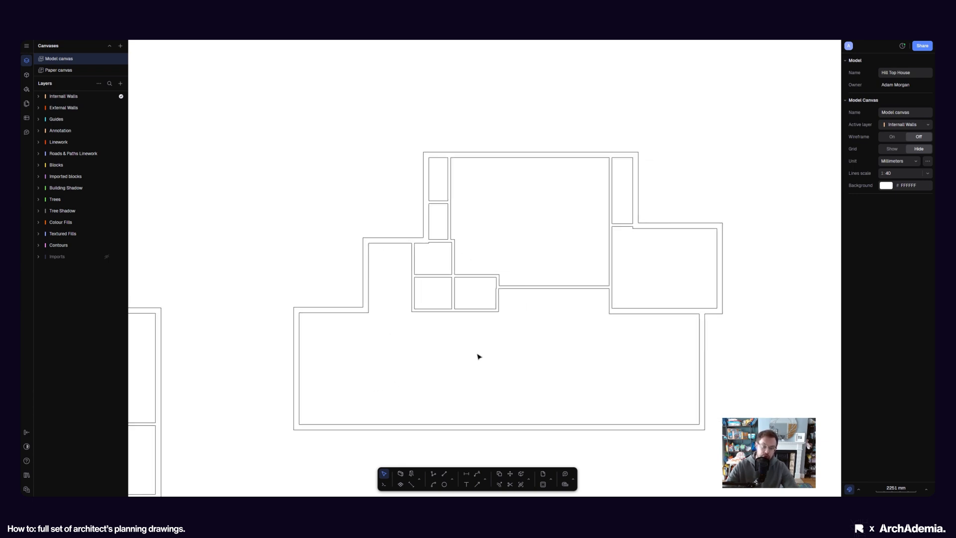
scroll(497, 244, up, 3)
middle_drag(551, 271, 327, 309)
scroll(526, 314, down, 5)
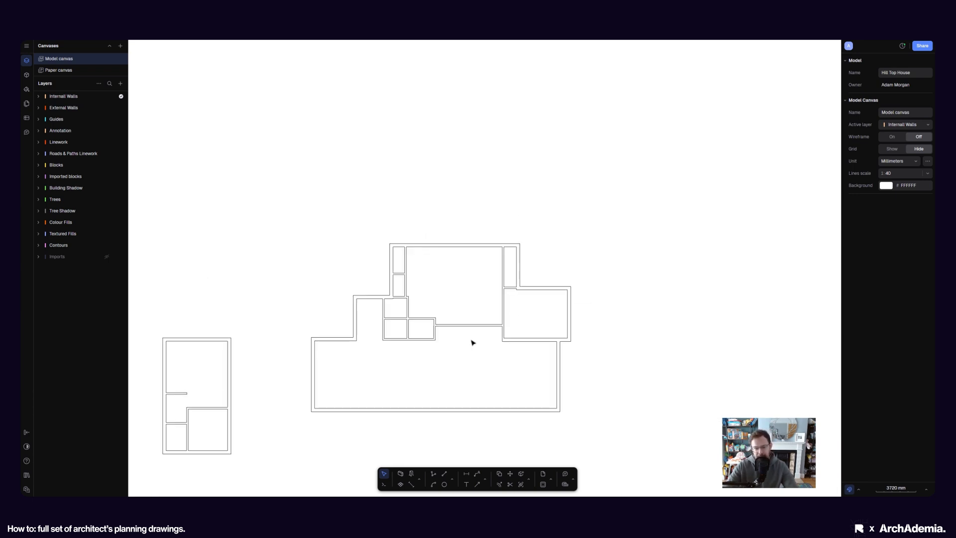
middle_drag(267, 404, 330, 371)
scroll(261, 391, up, 5)
scroll(272, 323, down, 3)
middle_drag(424, 295, 298, 347)
scroll(525, 224, up, 3)
scroll(493, 228, down, 5)
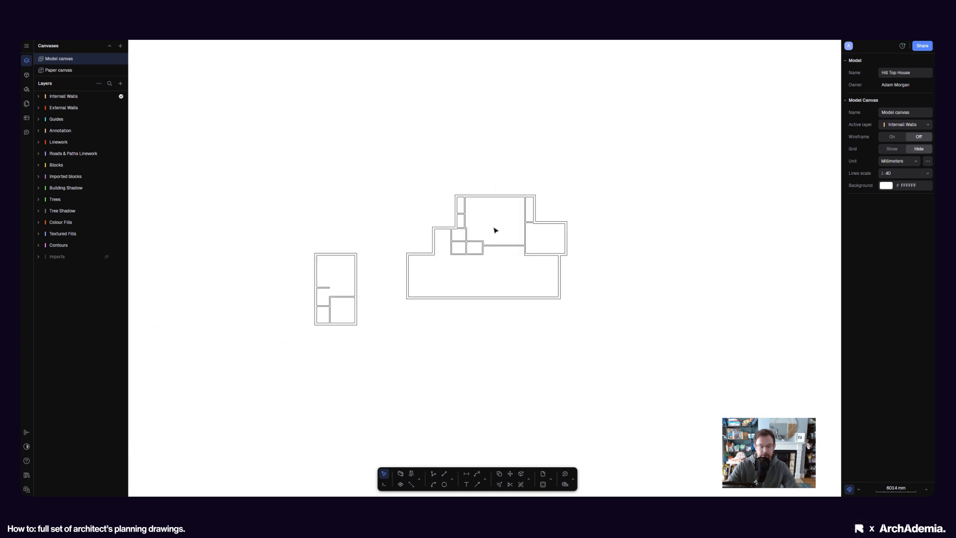
Draw a vertical helper line down from the small rooms' upper-right outer wall face to below their bottom wall
scroll(465, 285, up, 5)
scroll(434, 357, up, 3)
scroll(460, 302, up, 2)
scroll(460, 302, down, 1)
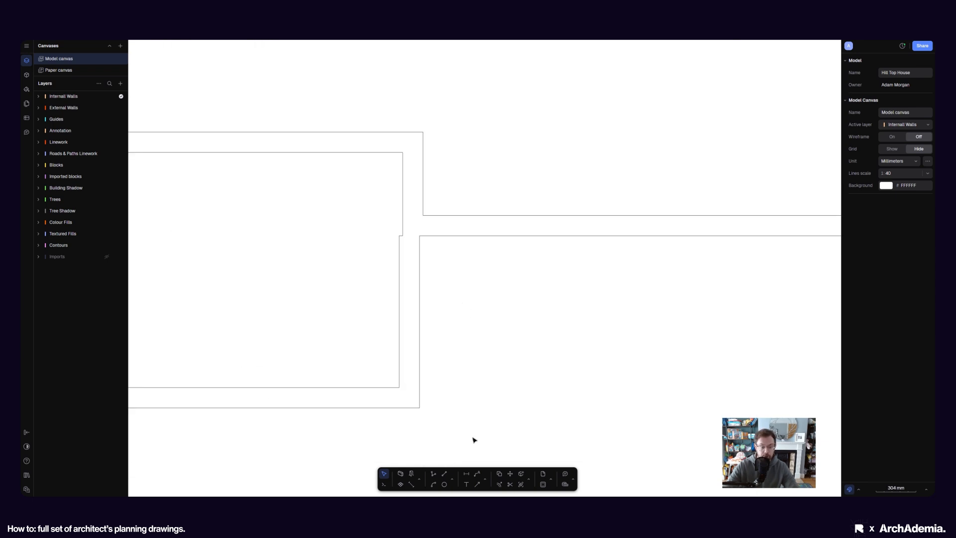
click(434, 474)
click(423, 176)
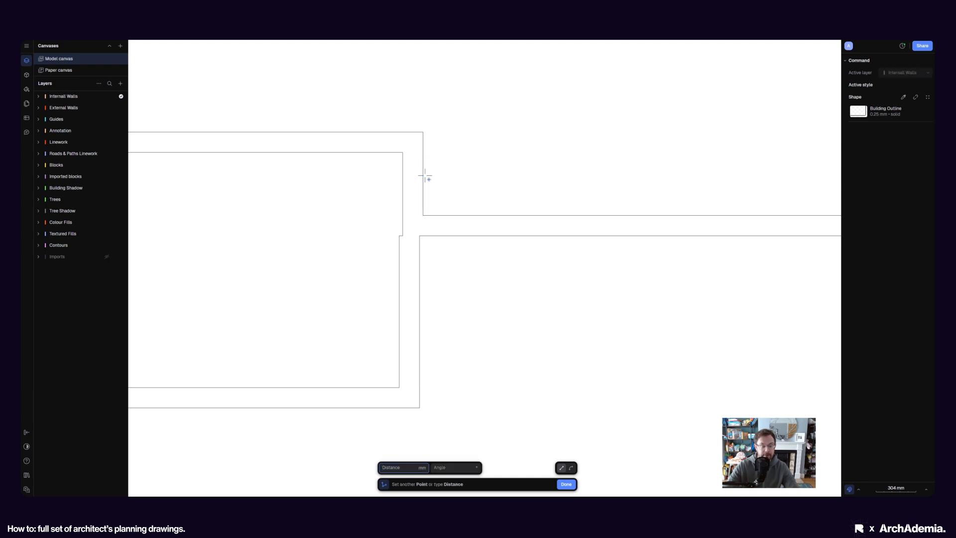
scroll(424, 175, down, 1)
double_click(423, 383)
click(480, 285)
Delete the offset lower vertical wall right of the small rooms, and stretch the upper one down to the bottom wall
scroll(450, 282, up, 2)
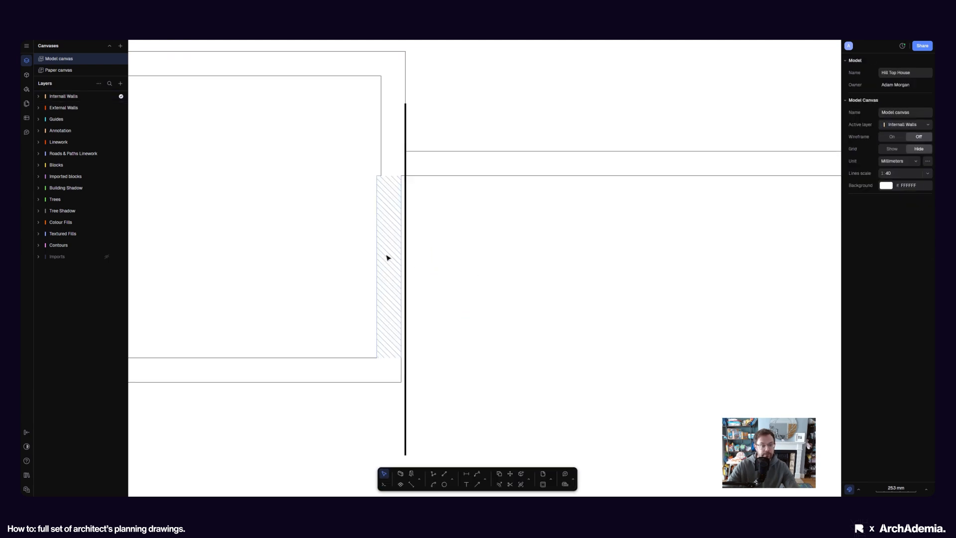
click(387, 258)
scroll(467, 262, down, 1)
key(Delete)
click(417, 174)
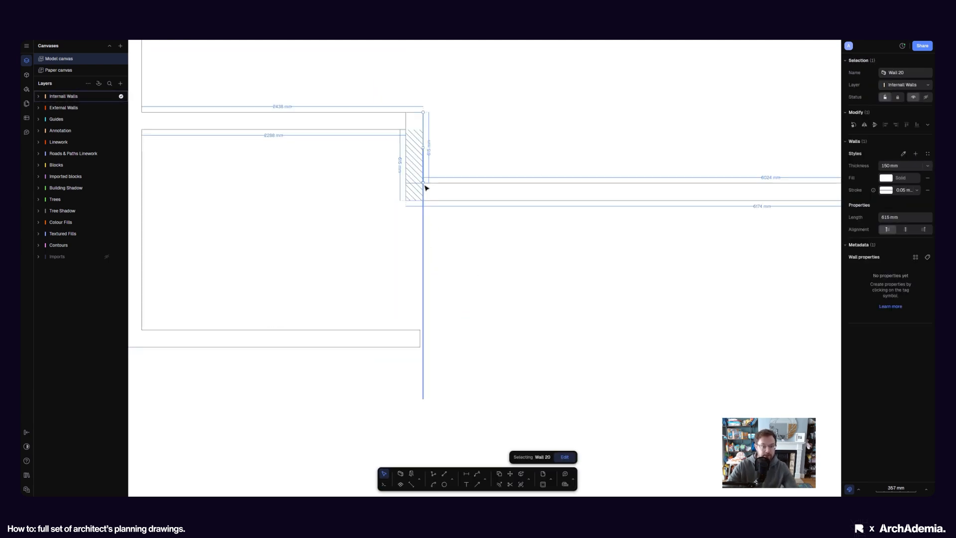
mouse_move(424, 184)
mouse_down()
mouse_move(423, 347)
mouse_move(425, 339)
mouse_up()
scroll(441, 353, up, 3)
click(446, 356)
Extend the small rooms' bottom internal wall right to the helper line, and delete the line
click(386, 319)
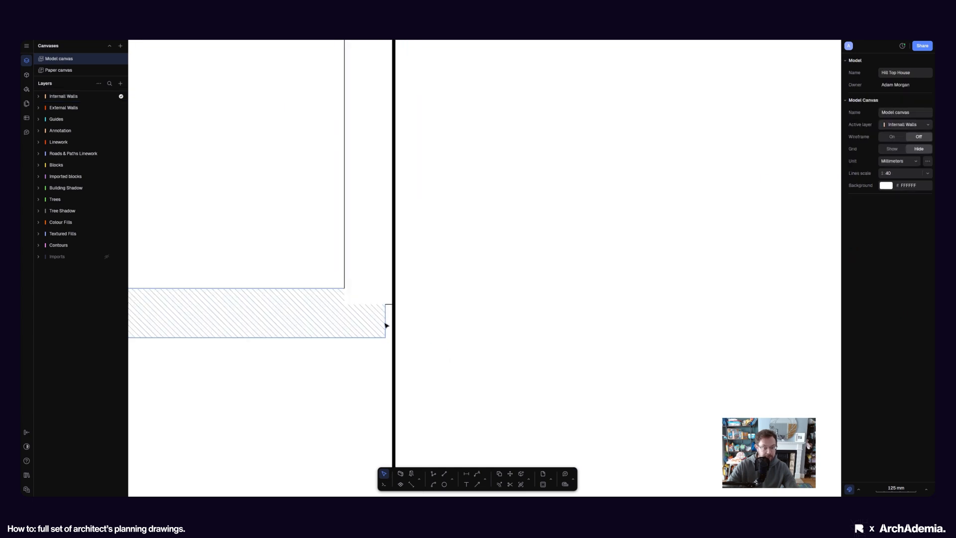
scroll(387, 336, up, 3)
drag(399, 336, 410, 336)
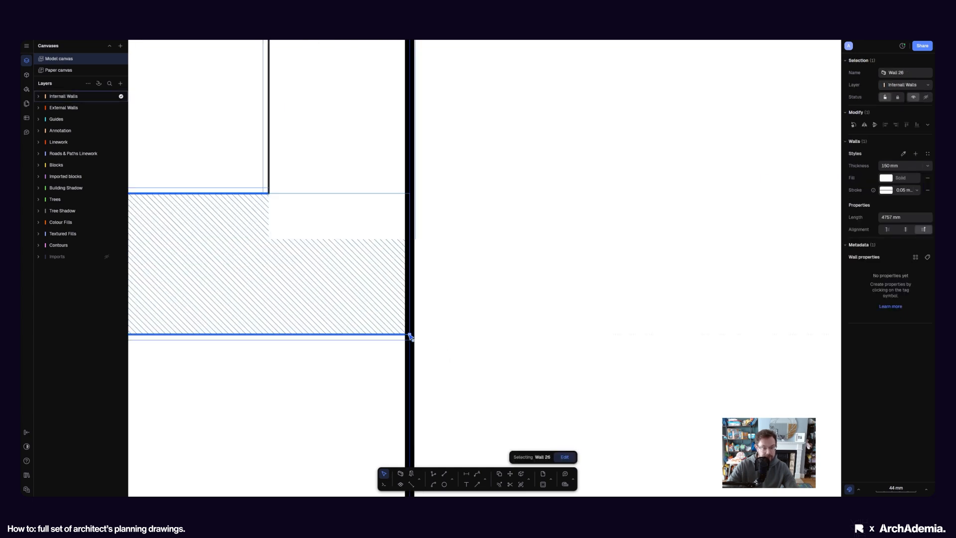
scroll(427, 222, down, 4)
click(452, 280)
click(423, 289)
click(512, 293)
Review the cleaned ground-floor plan, and examine the upper floor plan's wall layout
scroll(518, 289, down, 5)
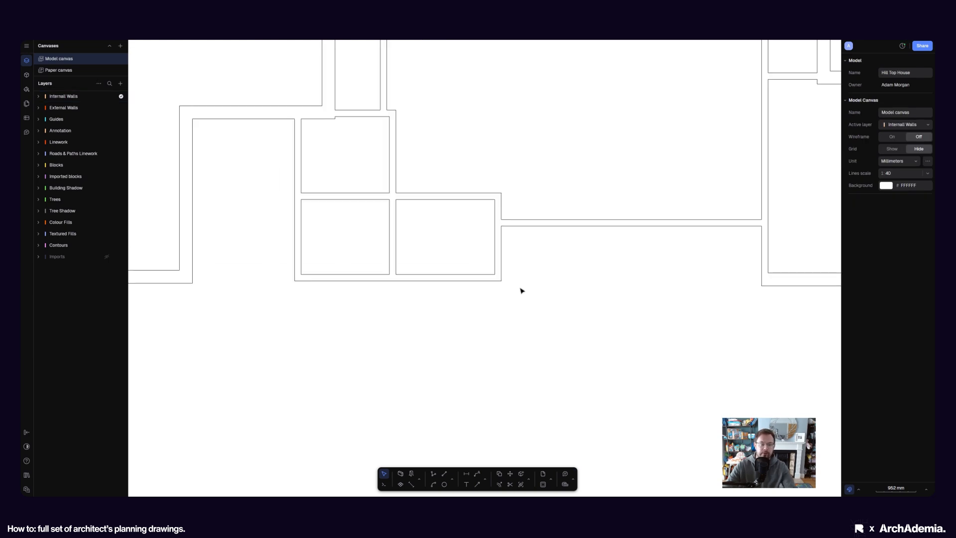
scroll(468, 269, down, 4)
scroll(498, 348, down, 5)
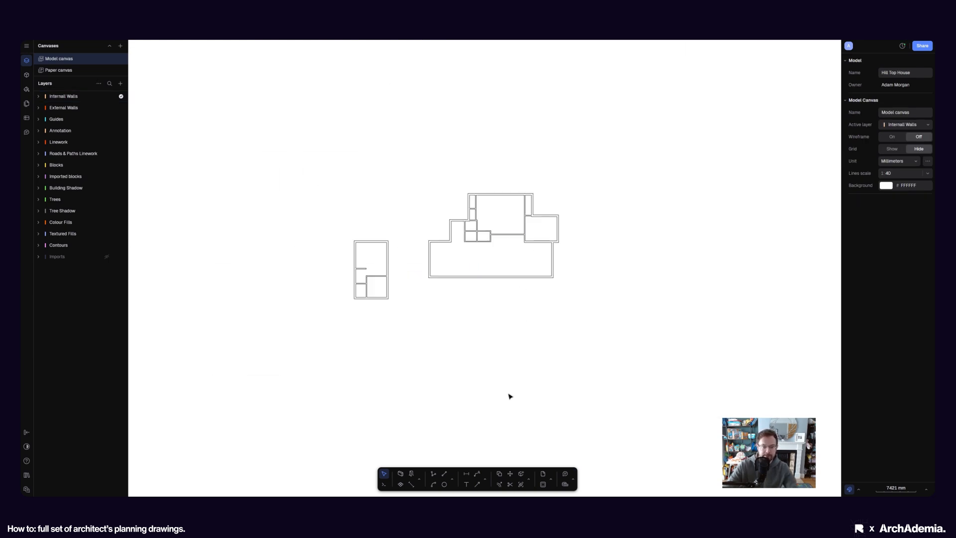
scroll(440, 166, up, 3)
scroll(426, 394, up, 5)
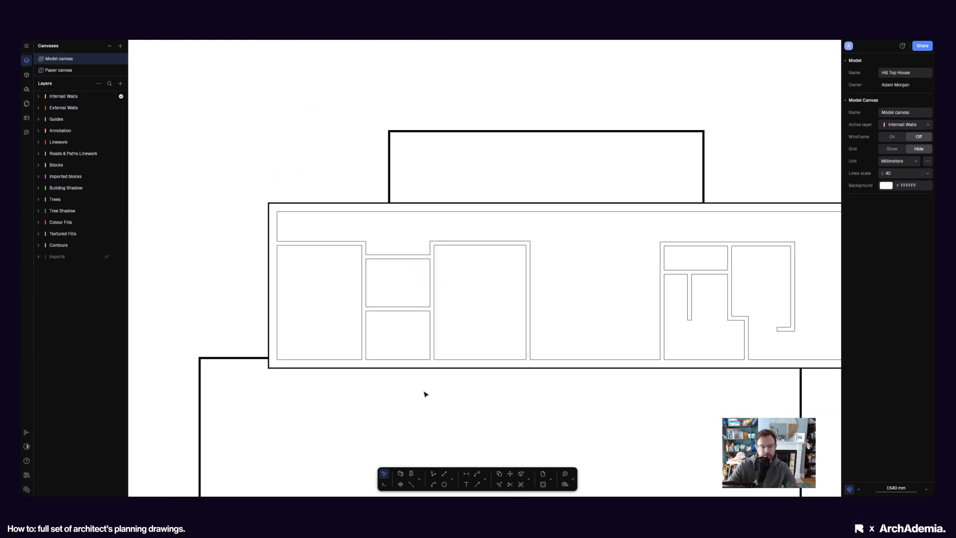
scroll(428, 316, right, 5)
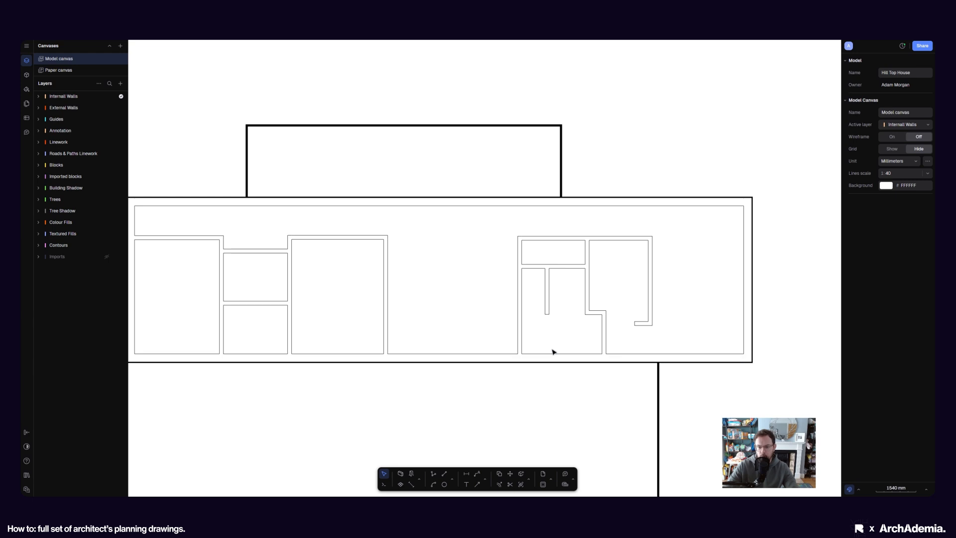
scroll(553, 350, down, 2)
scroll(596, 350, down, 2)
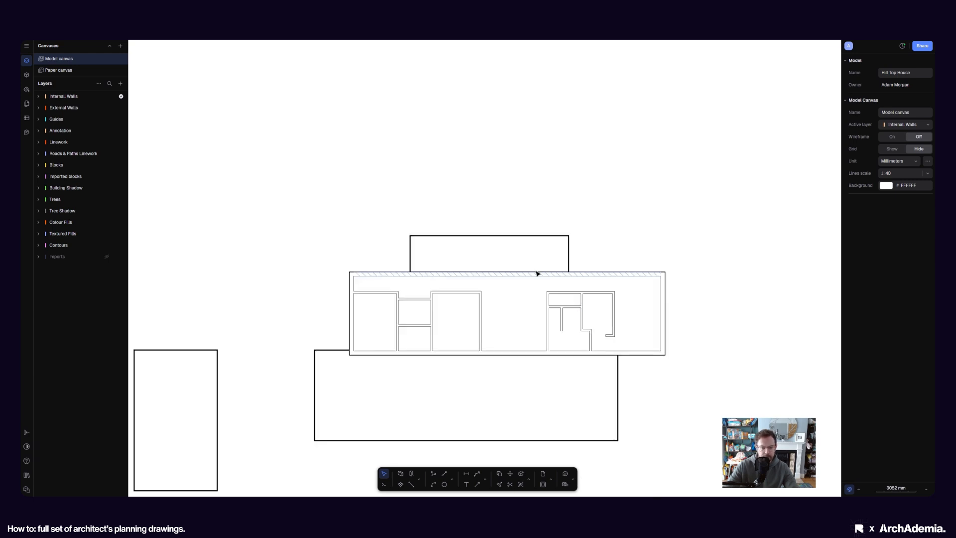
Try moving the upper floor's long top external wall upward, and undo the move
click(537, 274)
drag(614, 271, 608, 213)
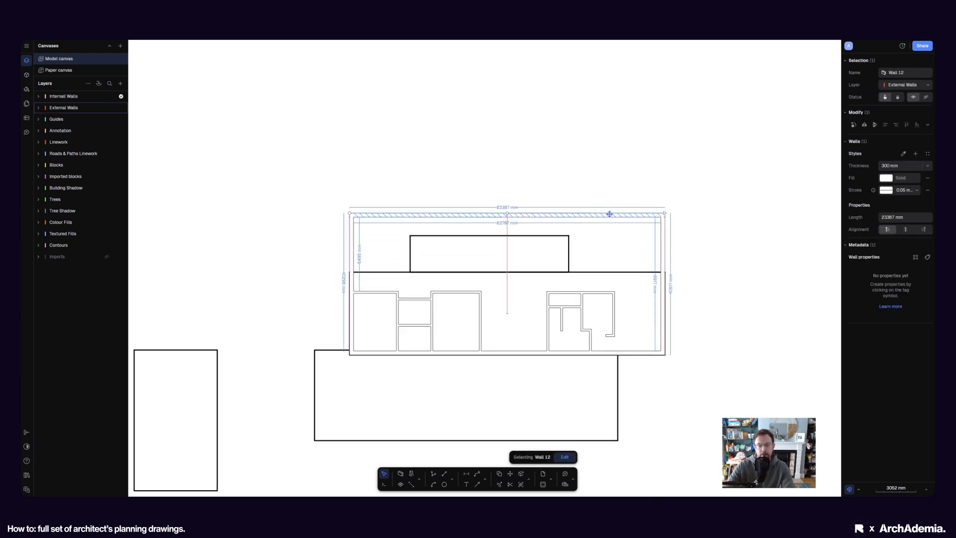
scroll(668, 268, up, 3)
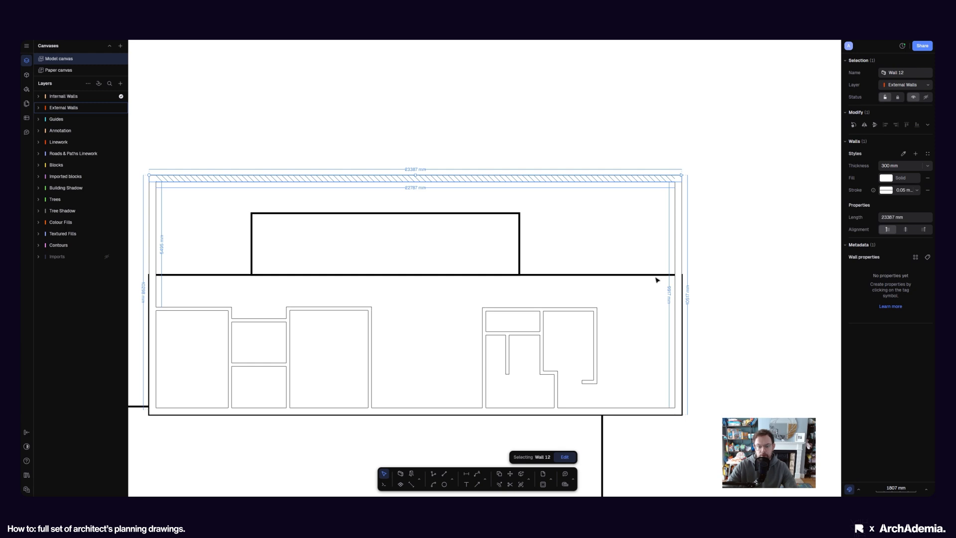
key(ctrl+z)
click(710, 304)
Select all walls sharing the style of the upper floor's top external wall, and check the right end wall's properties
scroll(711, 305, down, 2)
click(501, 287)
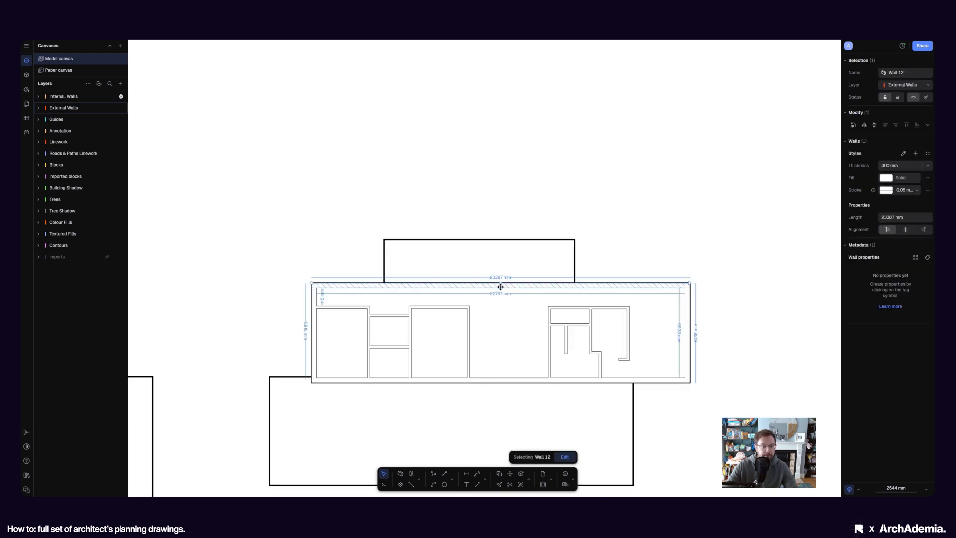
right_click(541, 288)
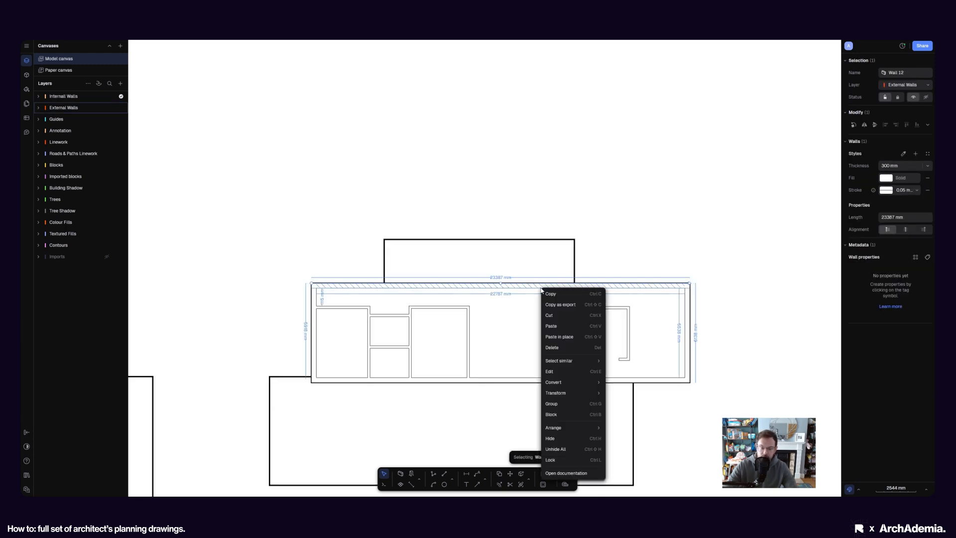
mouse_move(573, 360)
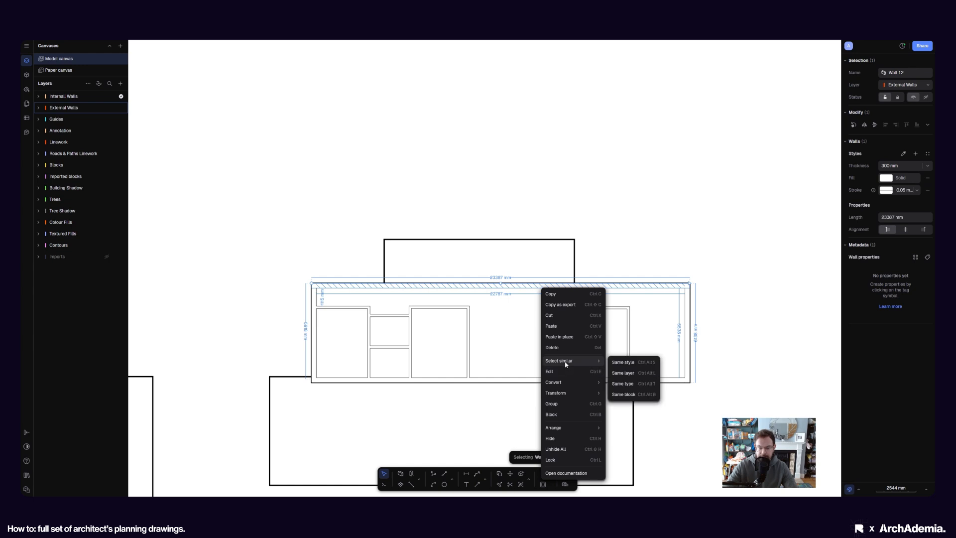
click(623, 362)
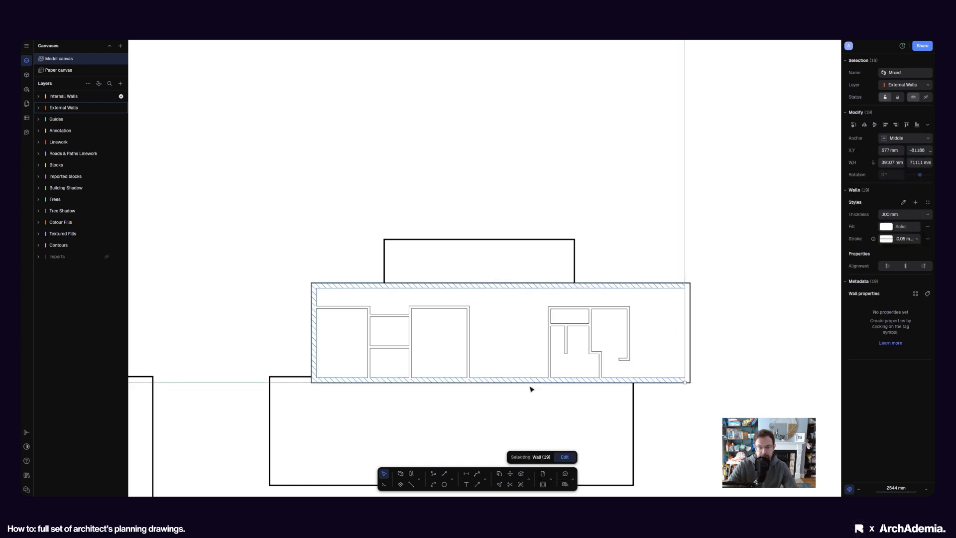
scroll(528, 390, down, 5)
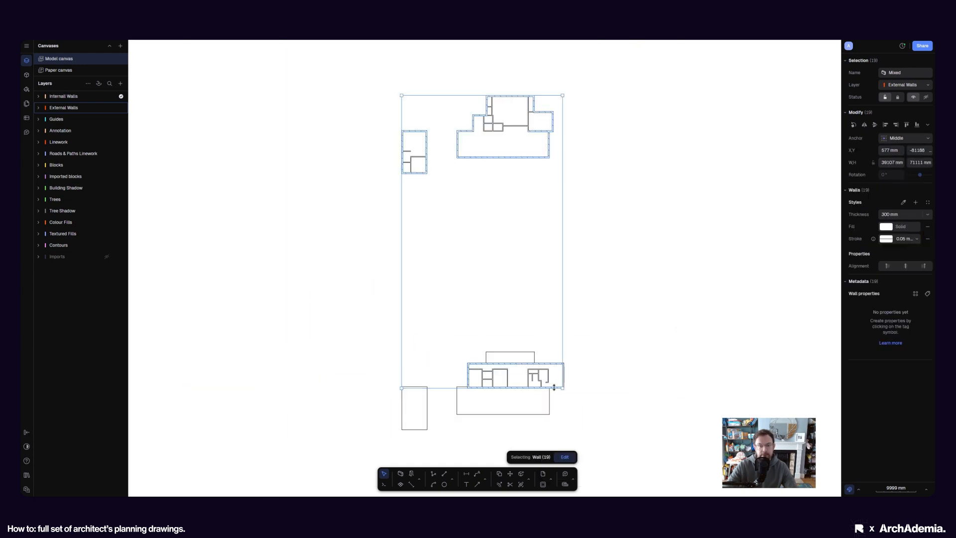
scroll(554, 387, up, 6)
click(631, 366)
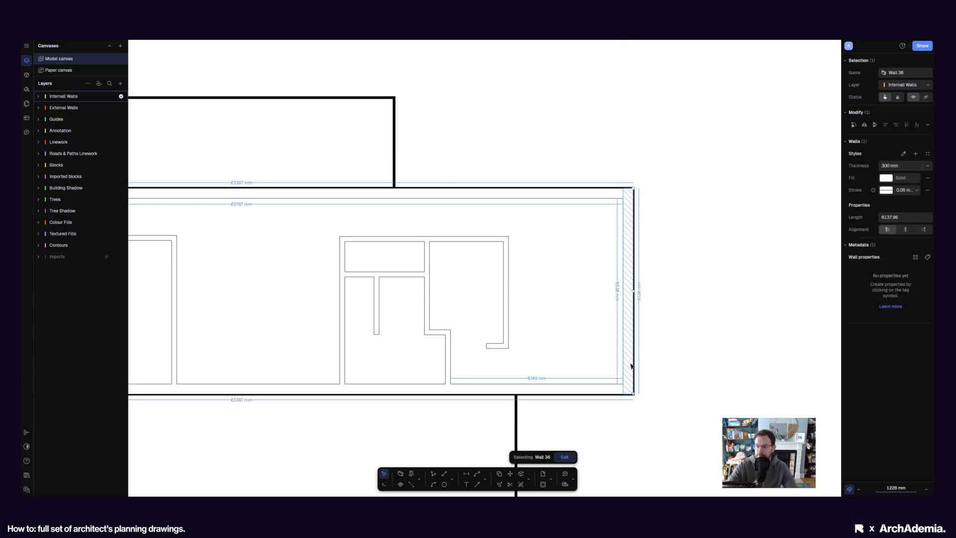
click(667, 357)
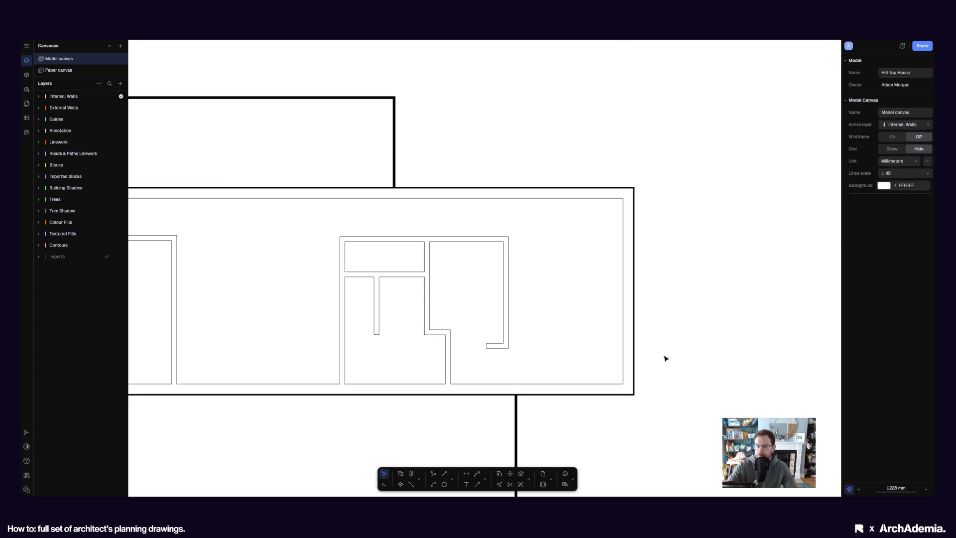
Select all walls with the same style as the upper floor's bottom external wall
right_click(591, 387)
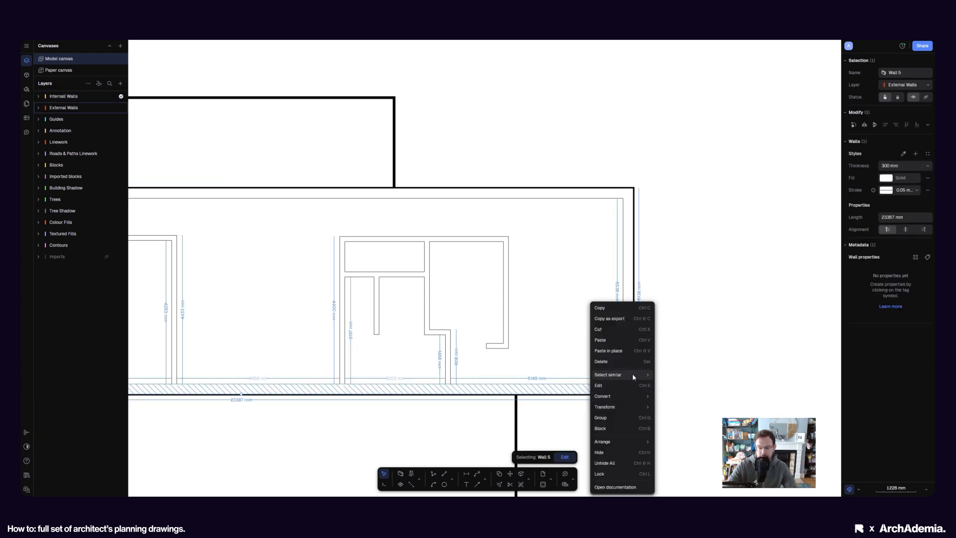
click(670, 375)
scroll(573, 404, down, 2)
scroll(573, 404, down, 3)
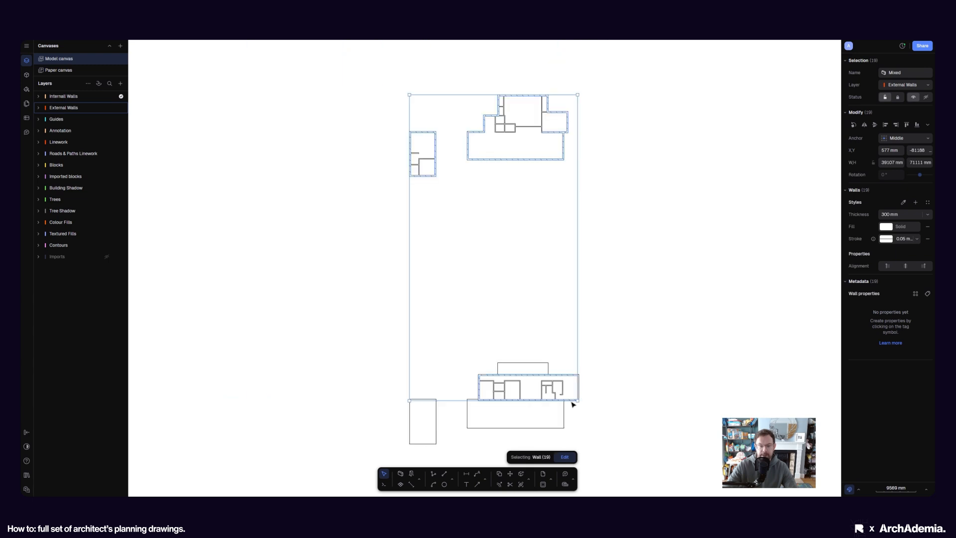
scroll(427, 130, up, 2)
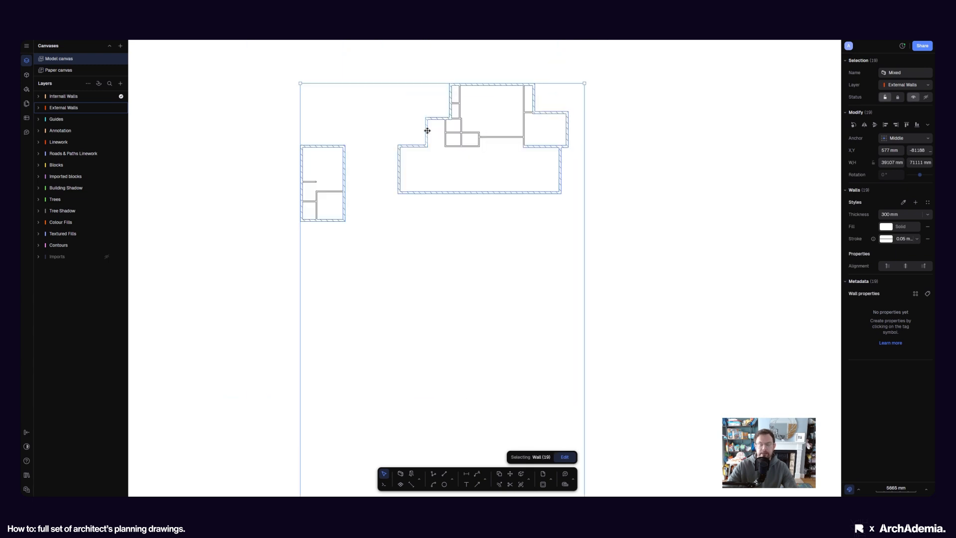
Try solid fills A8A8A8 and 505050 on the selected external walls, and set the fill to 71717A
click(885, 227)
drag(763, 266, 741, 267)
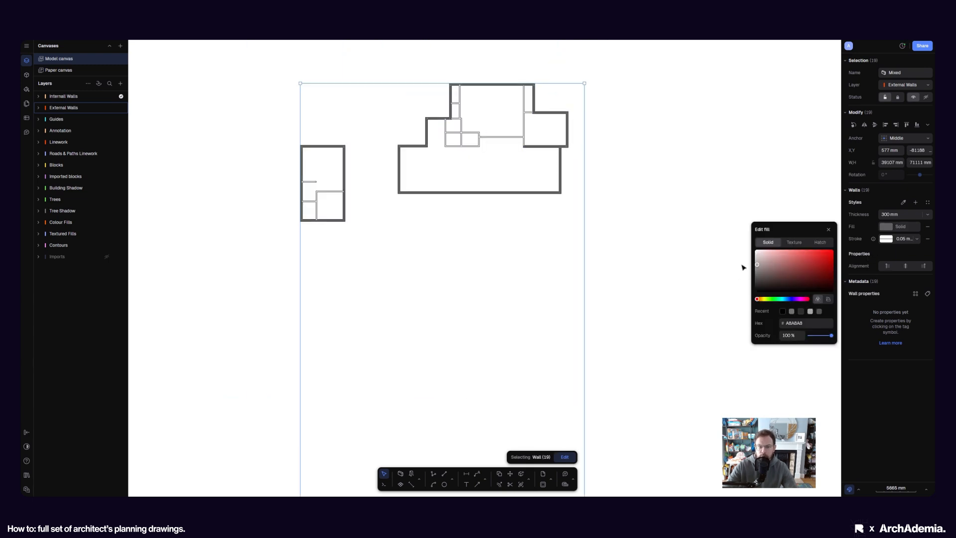
scroll(553, 79, up, 5)
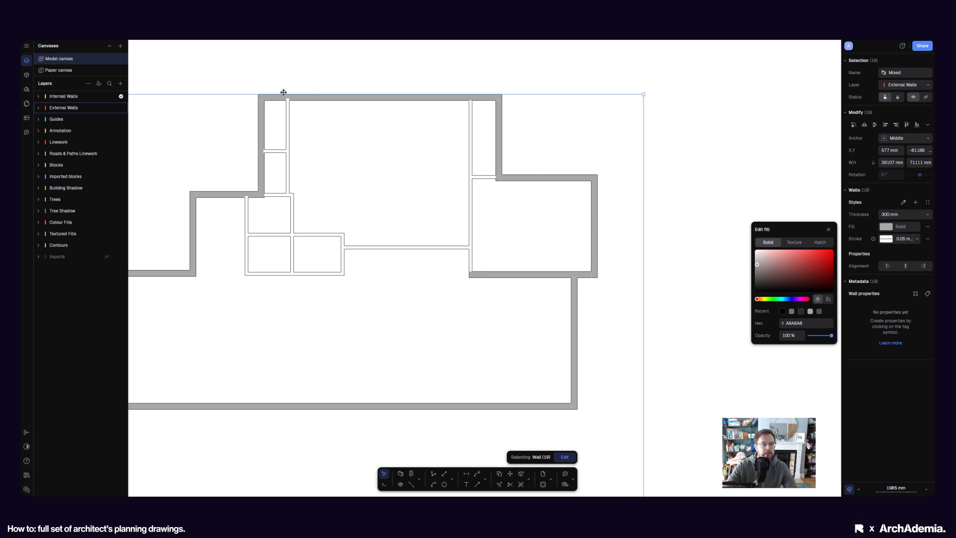
scroll(279, 94, up, 5)
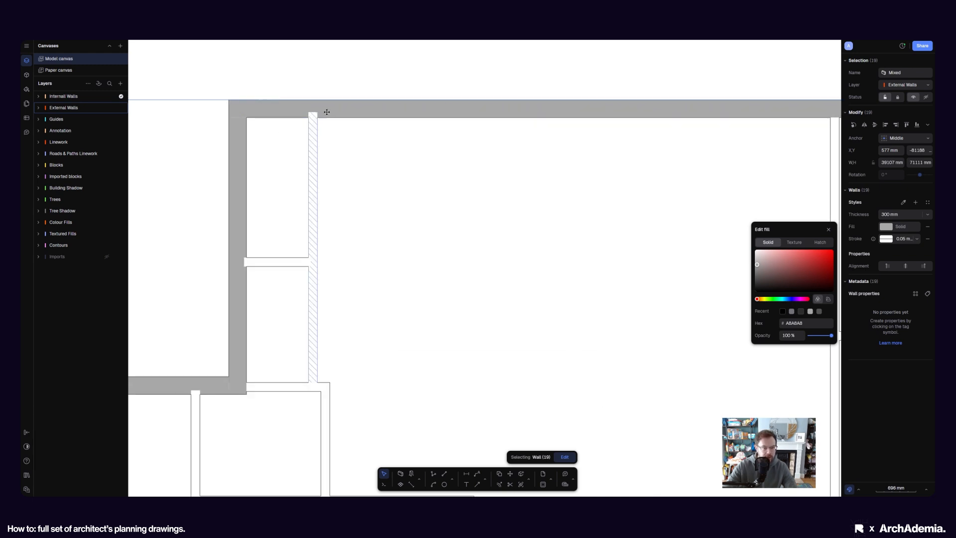
scroll(427, 179, down, 2)
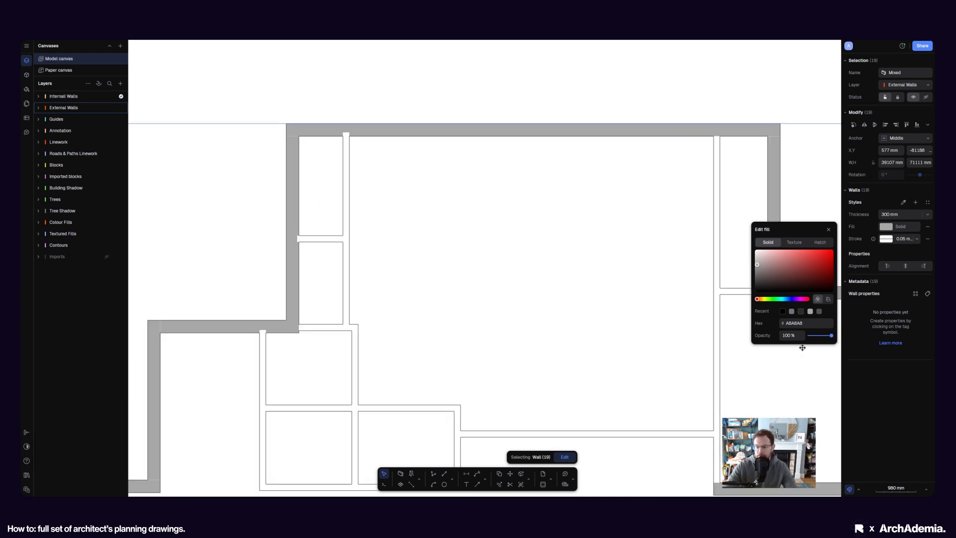
click(819, 312)
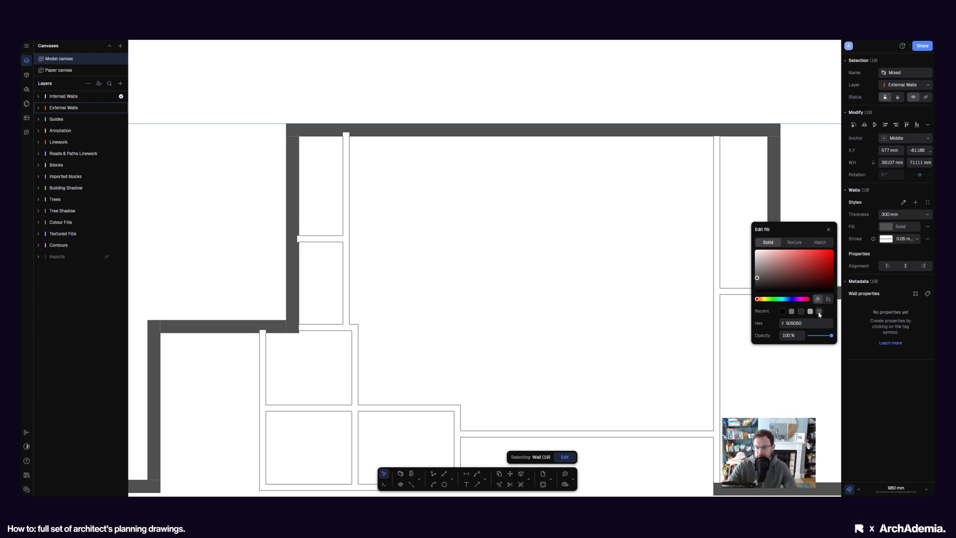
click(791, 312)
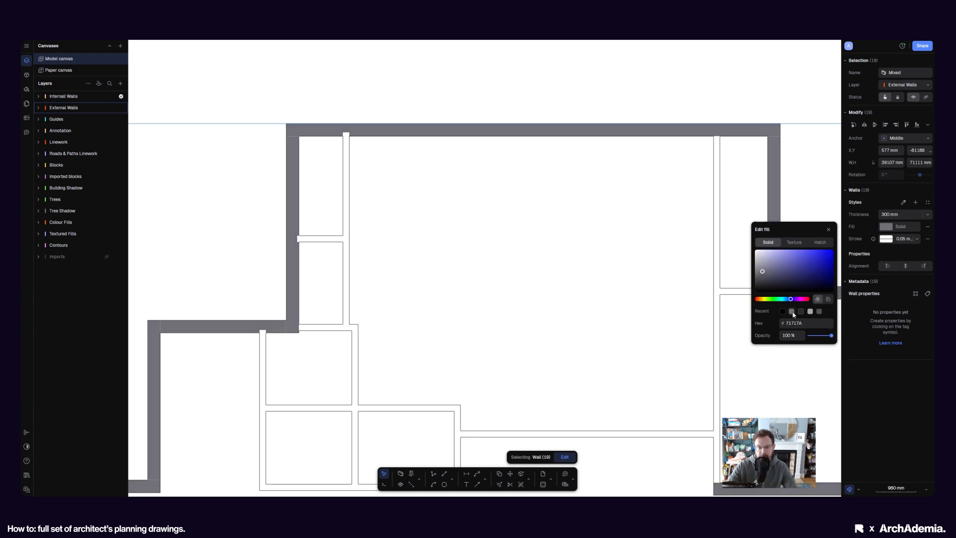
Set the selected external walls' solid fill to A8A8A8 and assign them to the External Walls layer
click(811, 312)
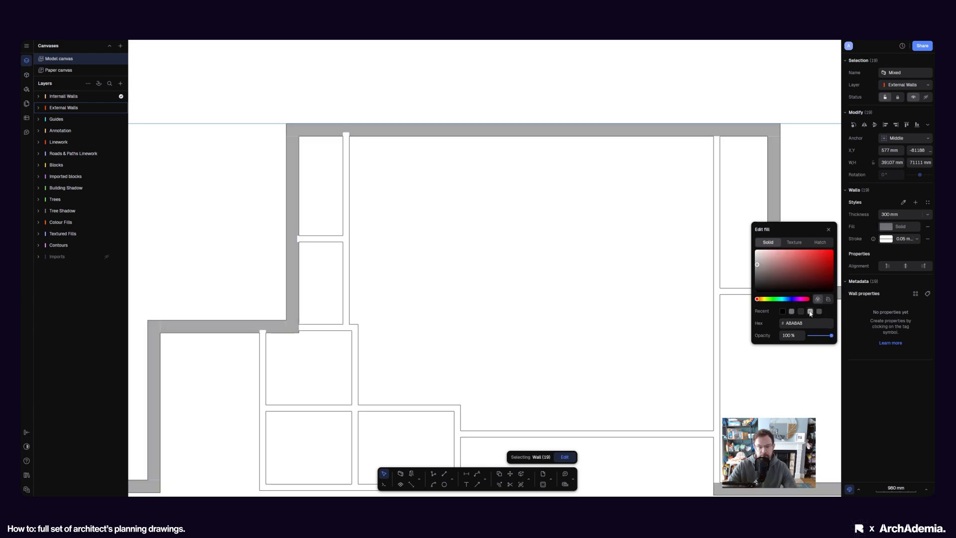
scroll(478, 212, down, 5)
scroll(486, 234, up, 4)
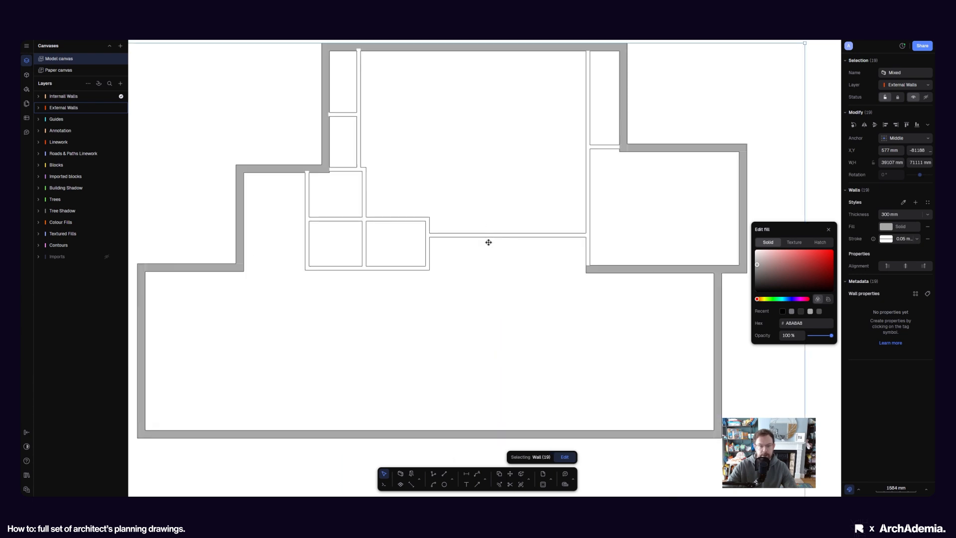
scroll(449, 207, down, 3)
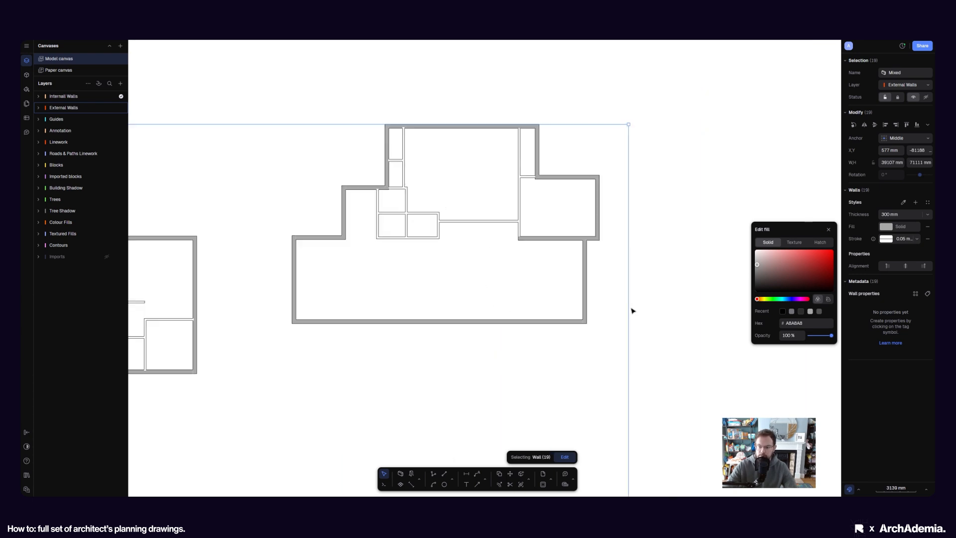
click(921, 87)
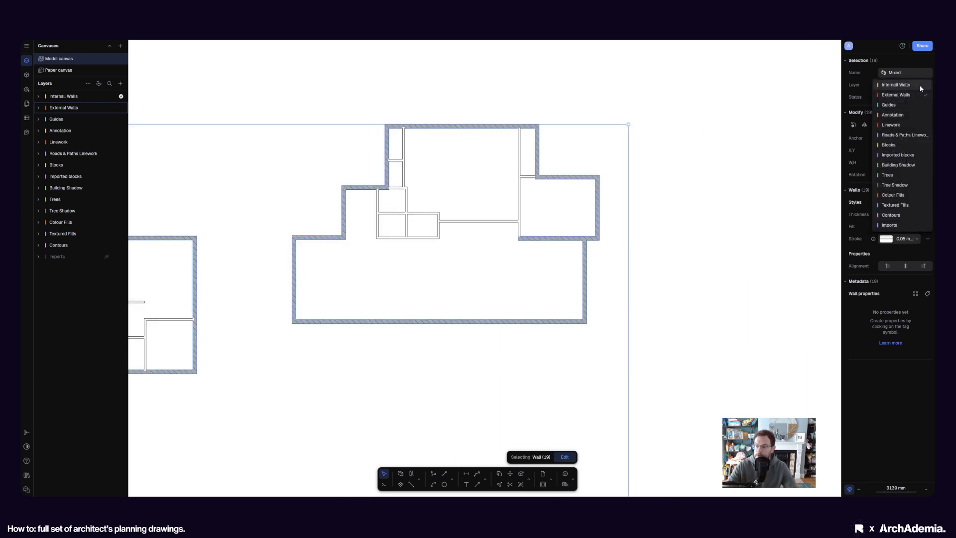
click(898, 95)
scroll(536, 235, down, 4)
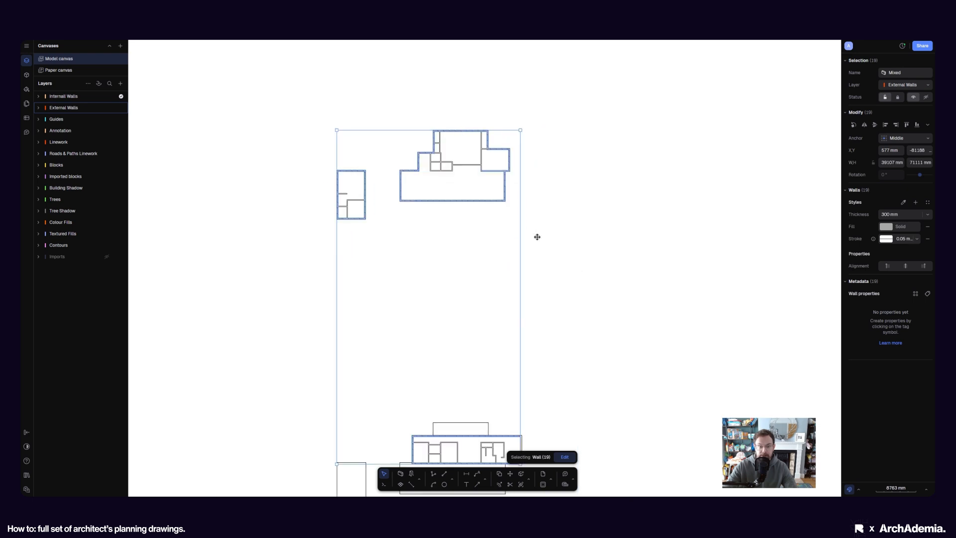
click(608, 359)
Assign the upper floor's unfilled right end wall to the External Walls layer
scroll(499, 305, down, 3)
scroll(496, 270, up, 5)
click(483, 269)
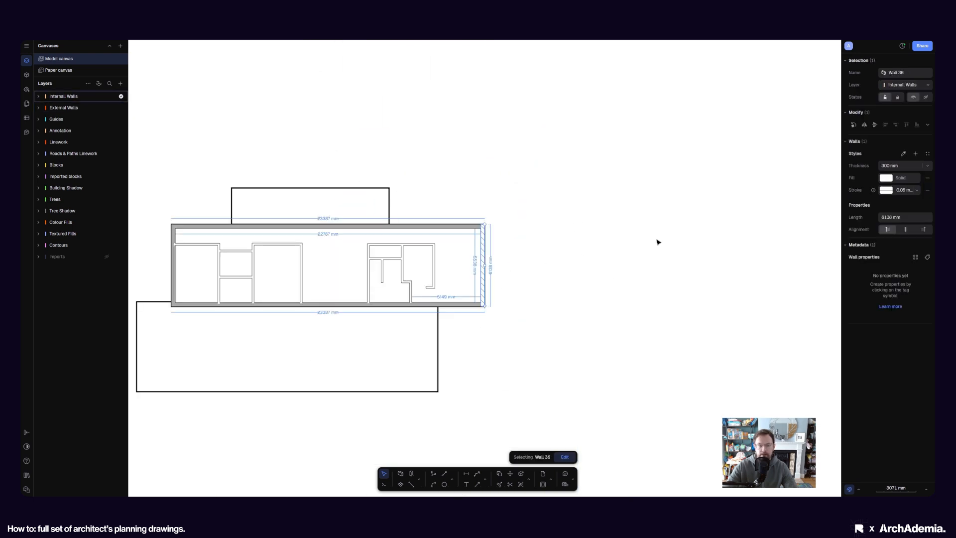
click(927, 85)
click(896, 94)
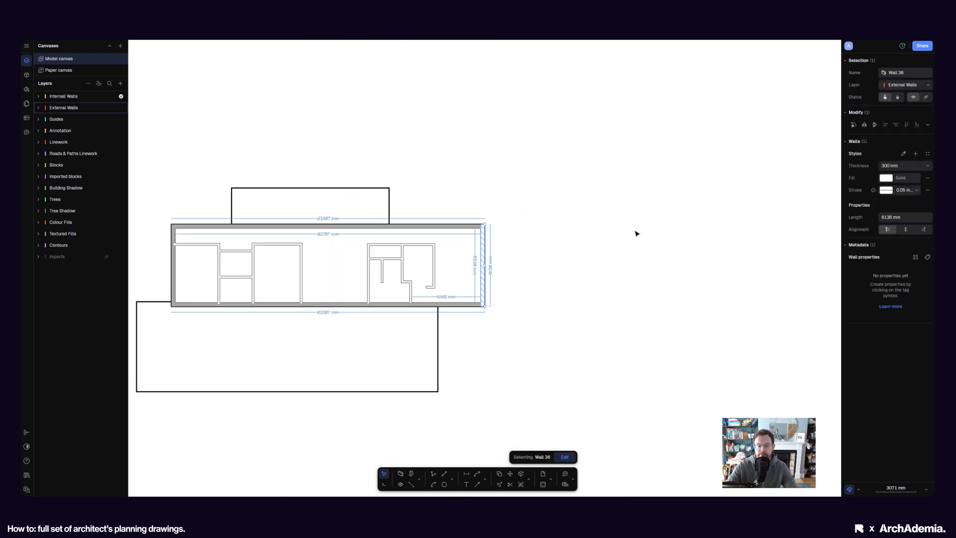
click(572, 262)
Give the upper floor's right end wall a solid A8A8A8 fill
scroll(504, 265, up, 4)
click(503, 269)
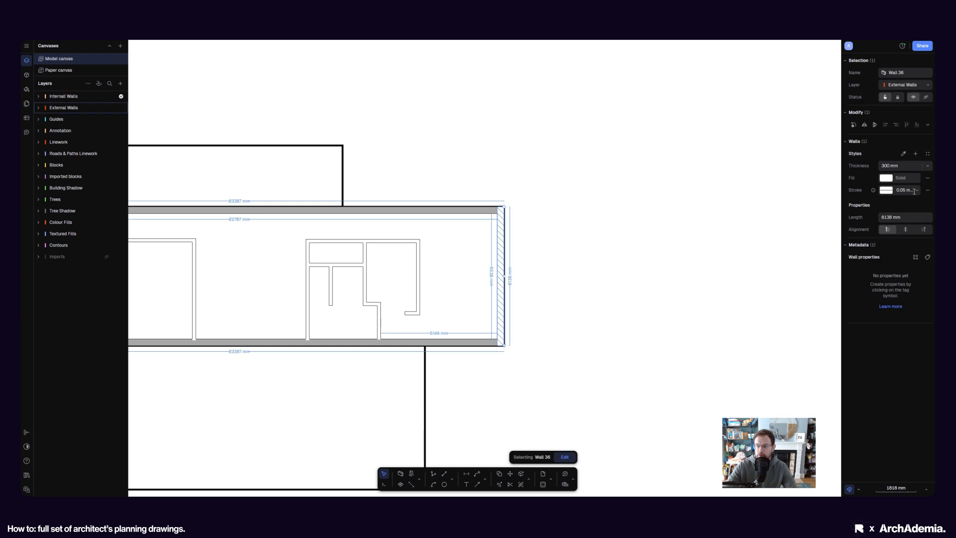
click(887, 178)
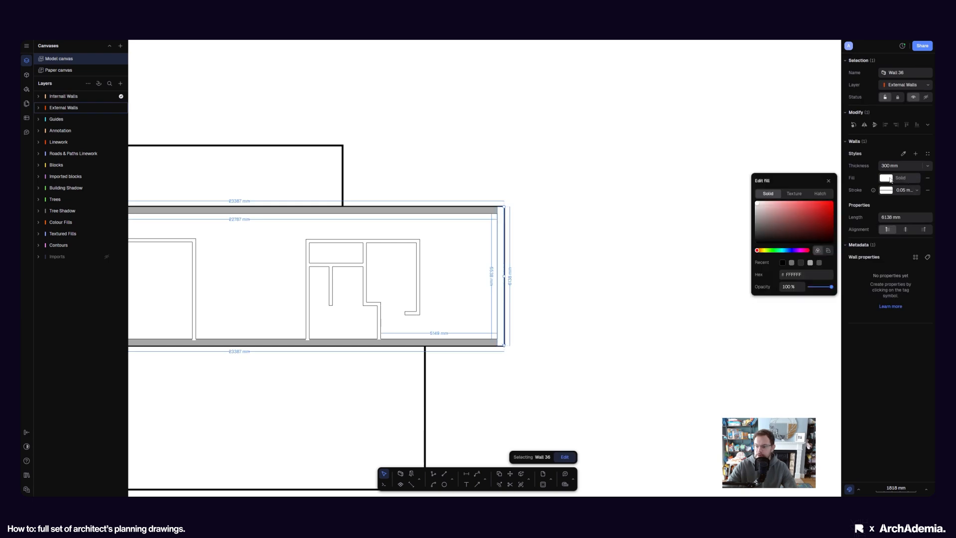
click(810, 263)
click(587, 287)
Select all walls with the same style as the upper floor's rightmost internal wall and assign them to the Internal Walls layer
middle_drag(621, 282, 798, 274)
click(597, 270)
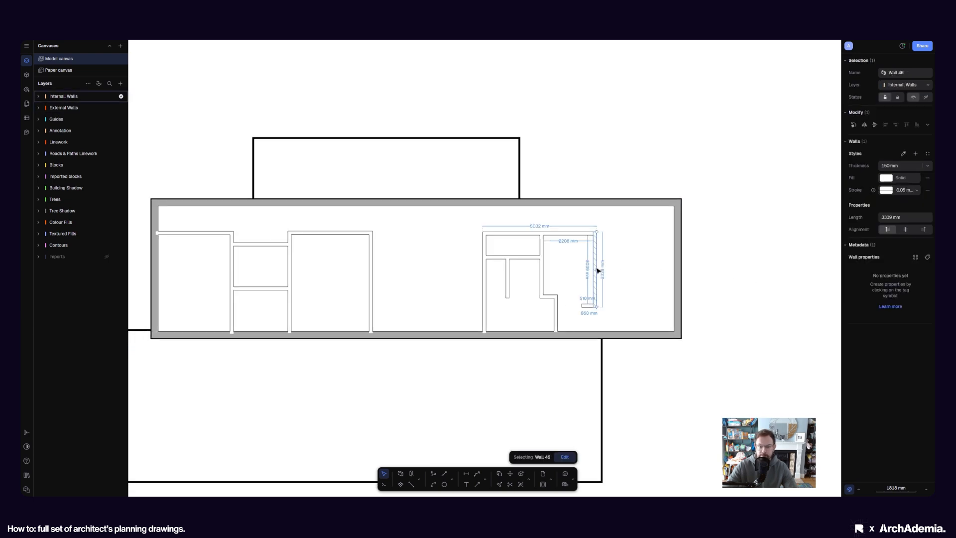
right_click(598, 270)
mouse_move(644, 342)
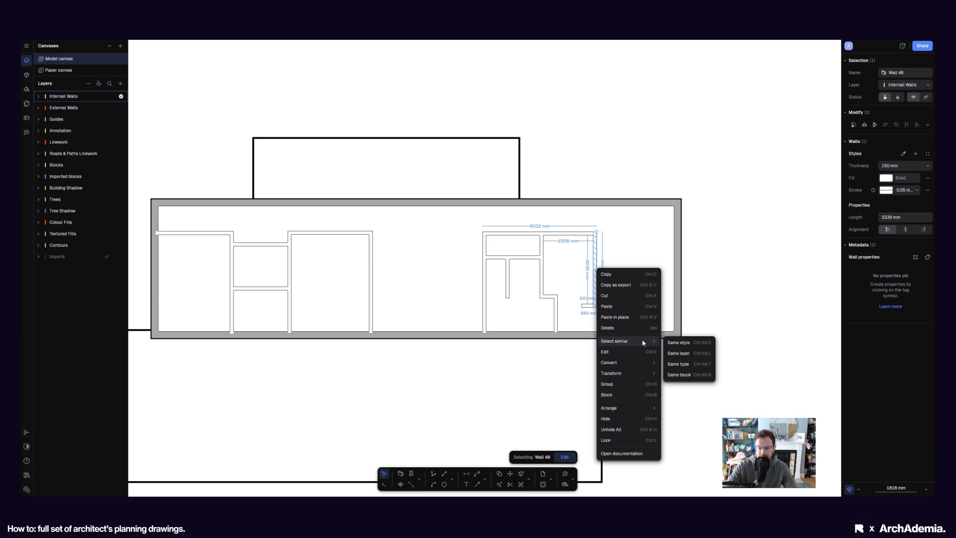
click(682, 348)
scroll(443, 393, down, 5)
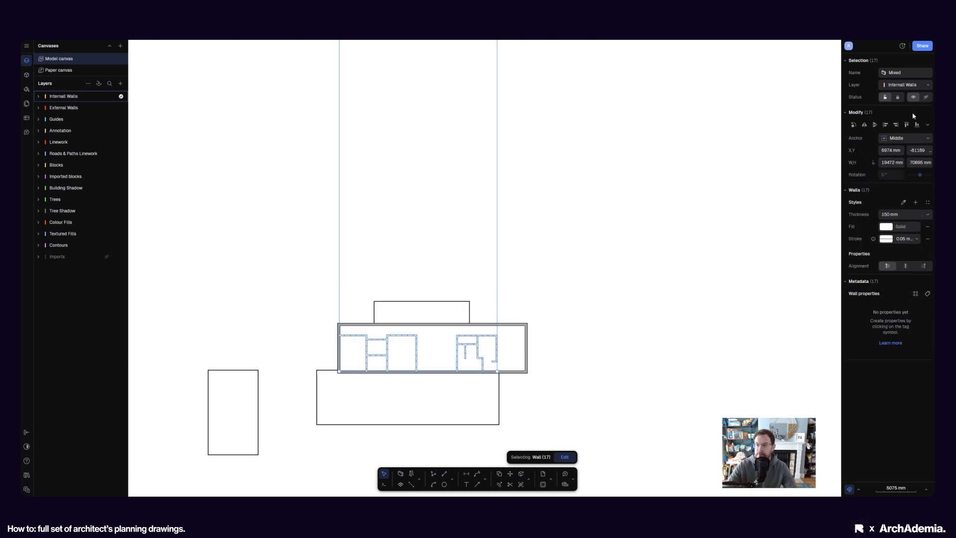
click(916, 85)
click(898, 86)
Set the solid fill of the selected 150 mm internal walls to A8A8A8
scroll(586, 343, down, 4)
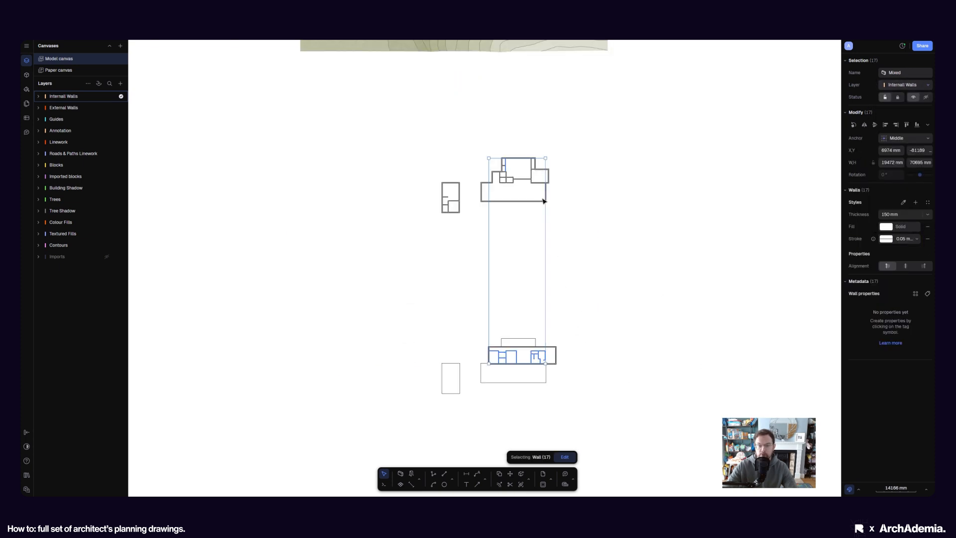
scroll(535, 173, up, 8)
middle_drag(461, 182, 566, 223)
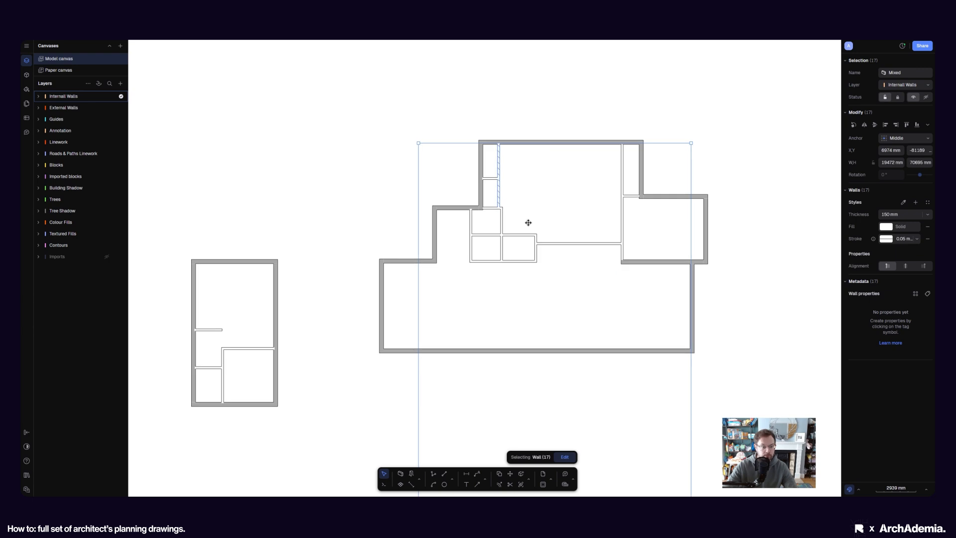
click(887, 228)
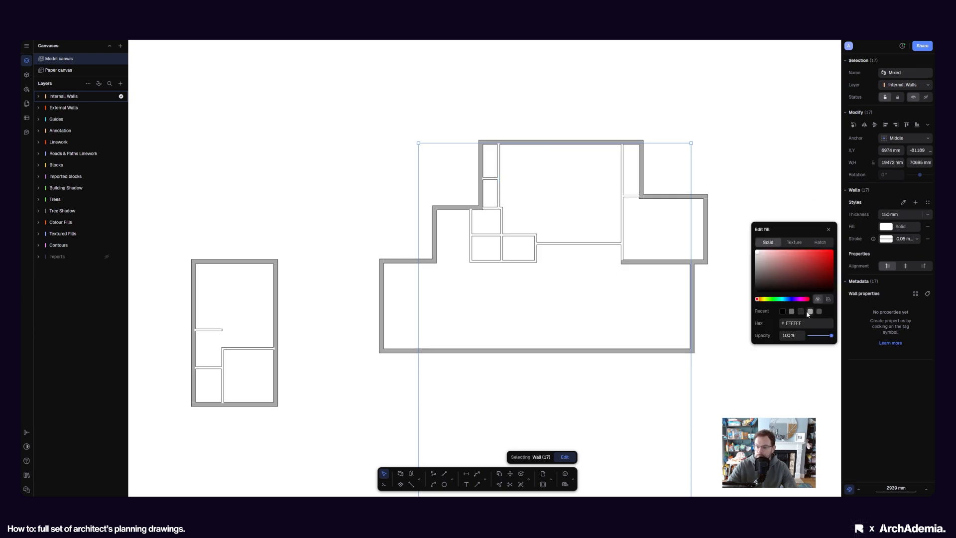
click(766, 179)
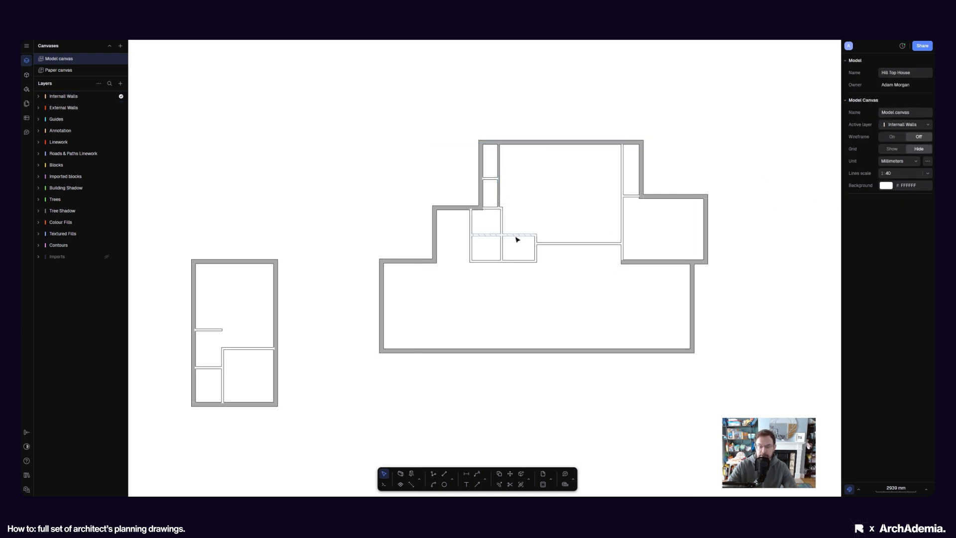
Select the ground floor's unfilled horizontal internal wall between the small rooms and open its context options
click(516, 240)
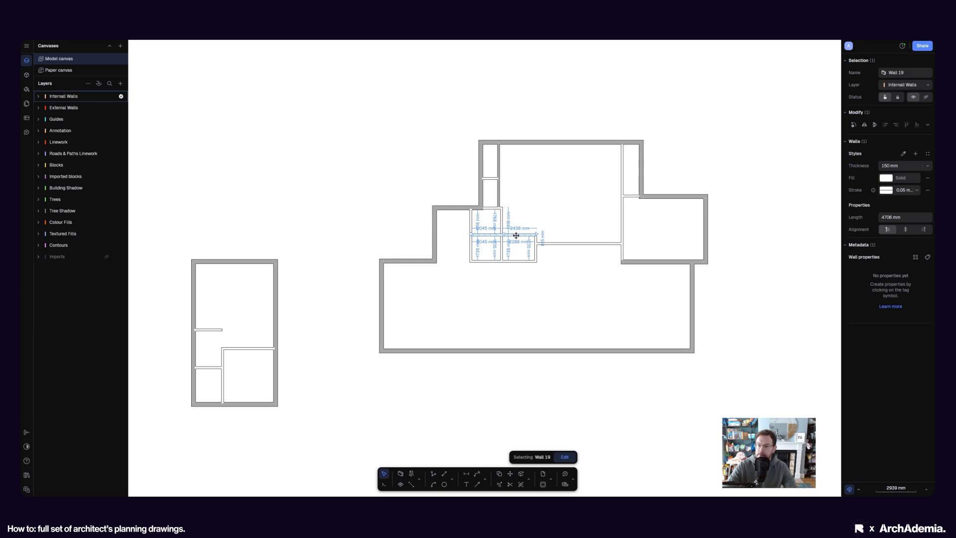
scroll(516, 235, up, 5)
right_click(516, 234)
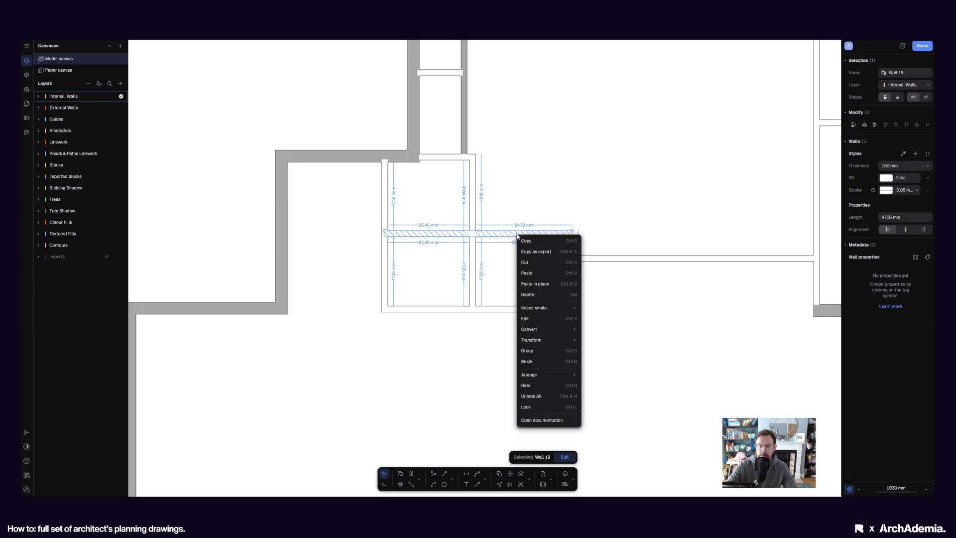
Select all walls similar to the selected internal wall and set their solid fill to grey A8A8A8
mouse_move(568, 309)
click(630, 310)
scroll(458, 234, down, 8)
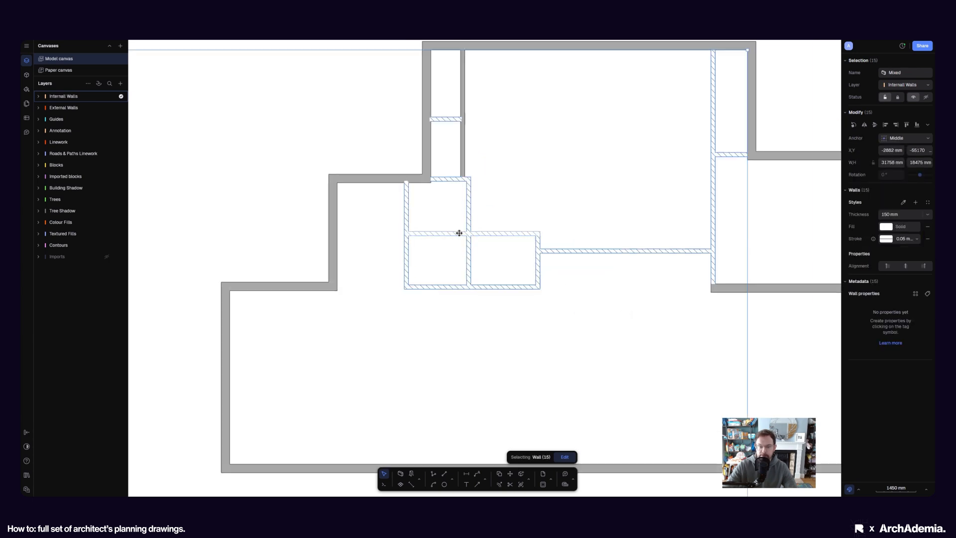
click(924, 87)
click(894, 87)
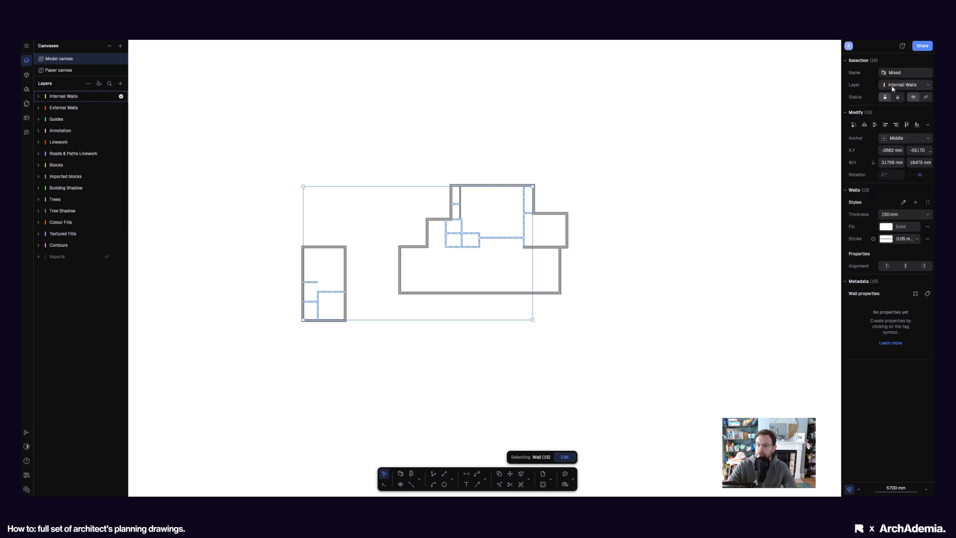
scroll(517, 181, down, 5)
scroll(517, 298, up, 3)
scroll(547, 206, up, 3)
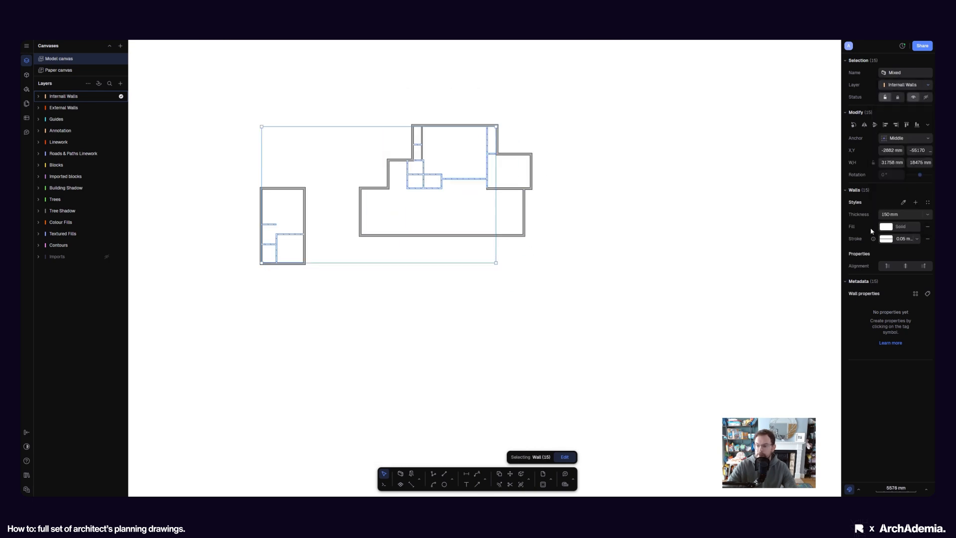
click(893, 226)
click(811, 311)
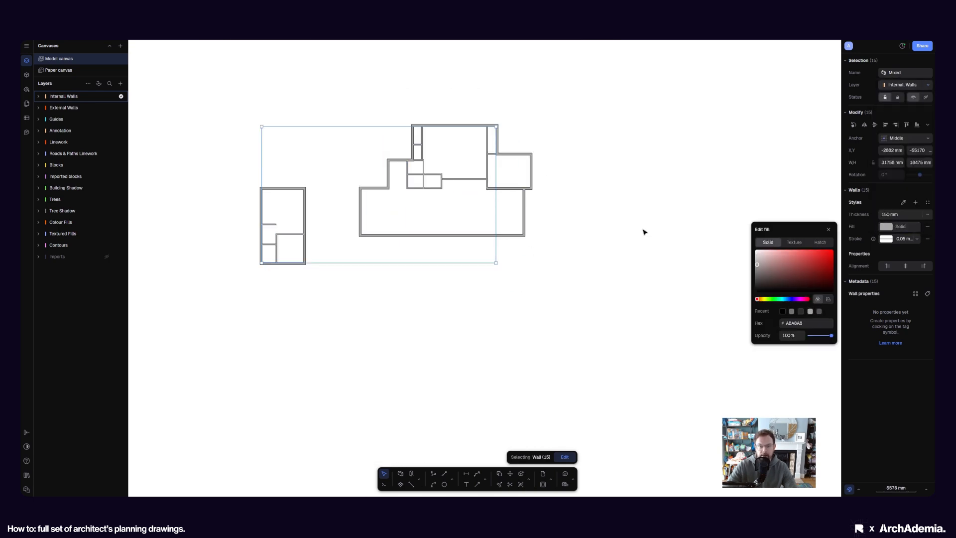
click(645, 230)
With Linework as the active layer and External Walls hidden, delete the rectangular outline around the upper floor plan's internal walls
scroll(443, 125, up, 3)
scroll(452, 175, down, 3)
scroll(452, 214, down, 3)
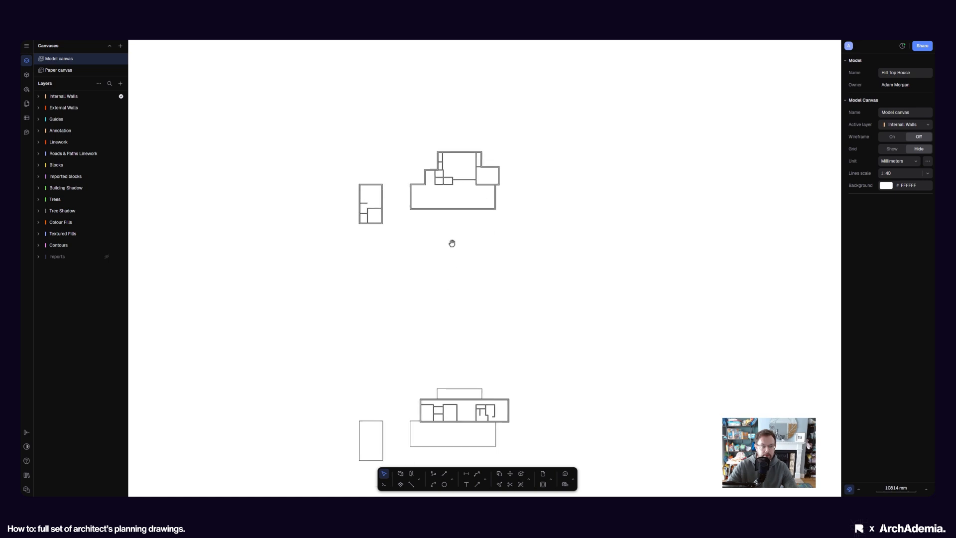
scroll(476, 316, up, 5)
scroll(537, 197, down, 2)
scroll(472, 247, up, 3)
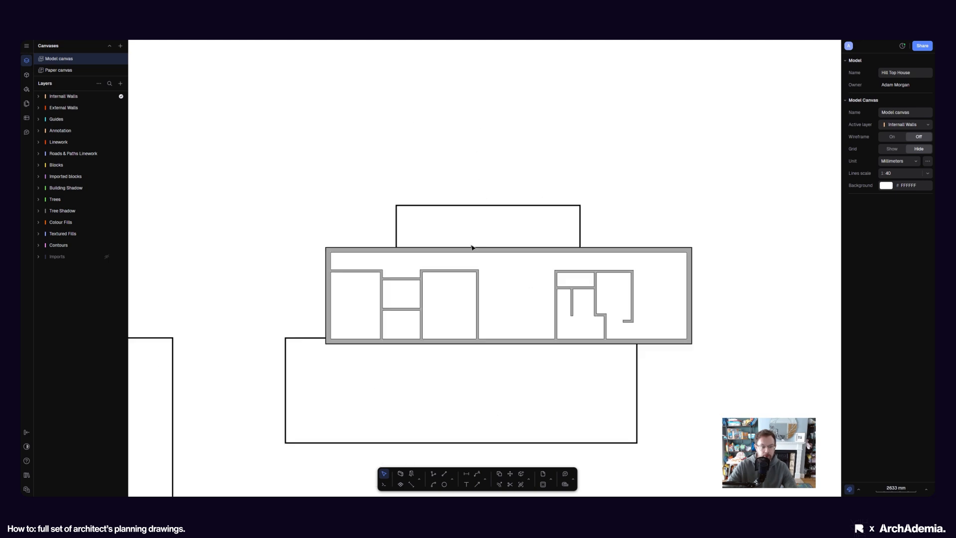
middle_drag(191, 147, 179, 137)
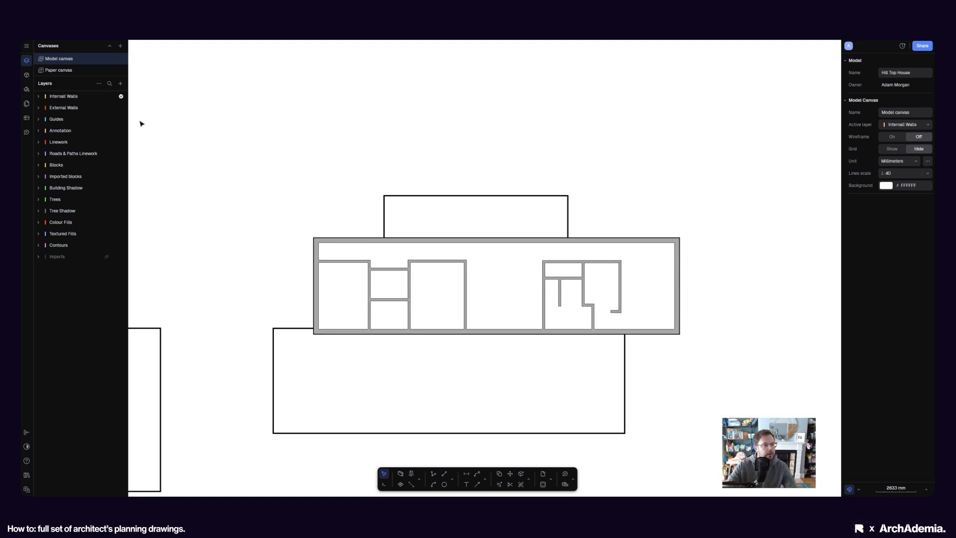
click(121, 143)
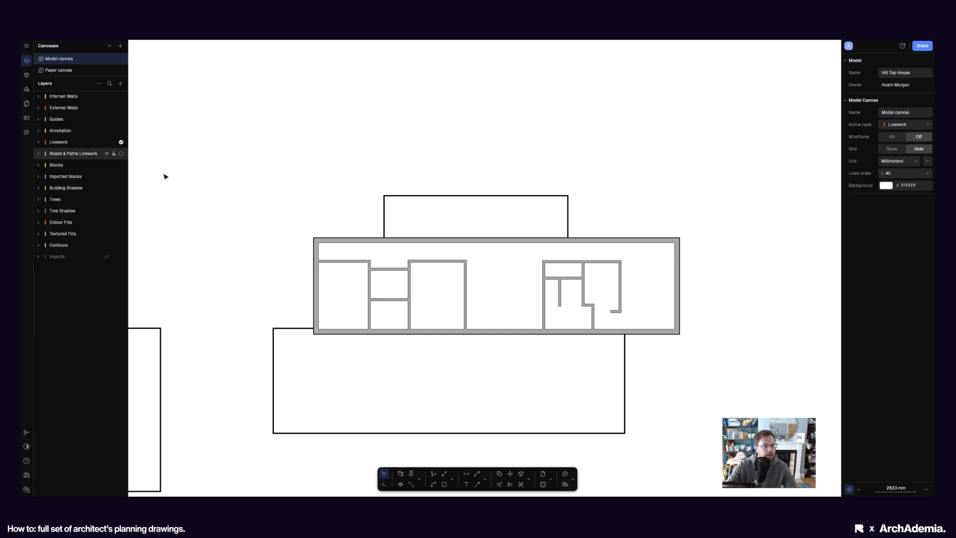
click(107, 108)
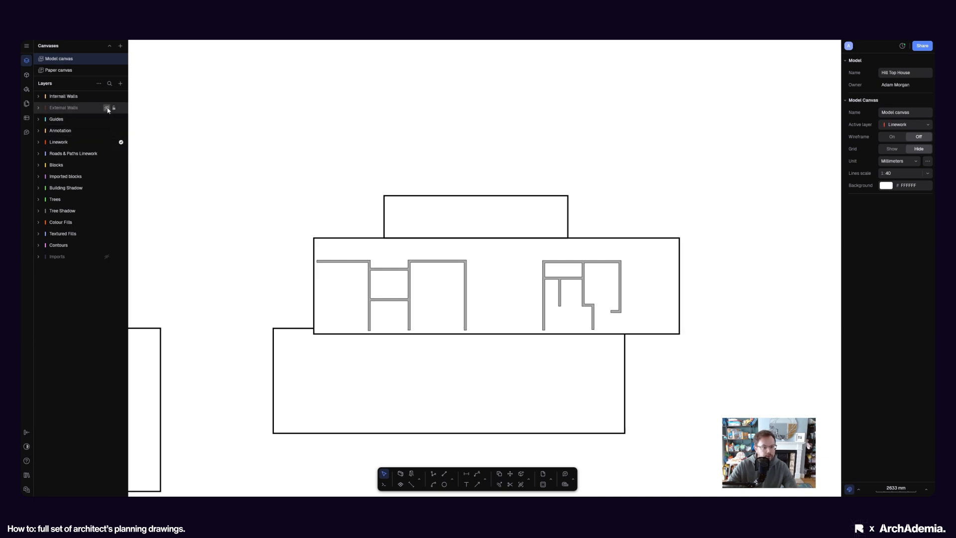
click(313, 284)
key(Delete)
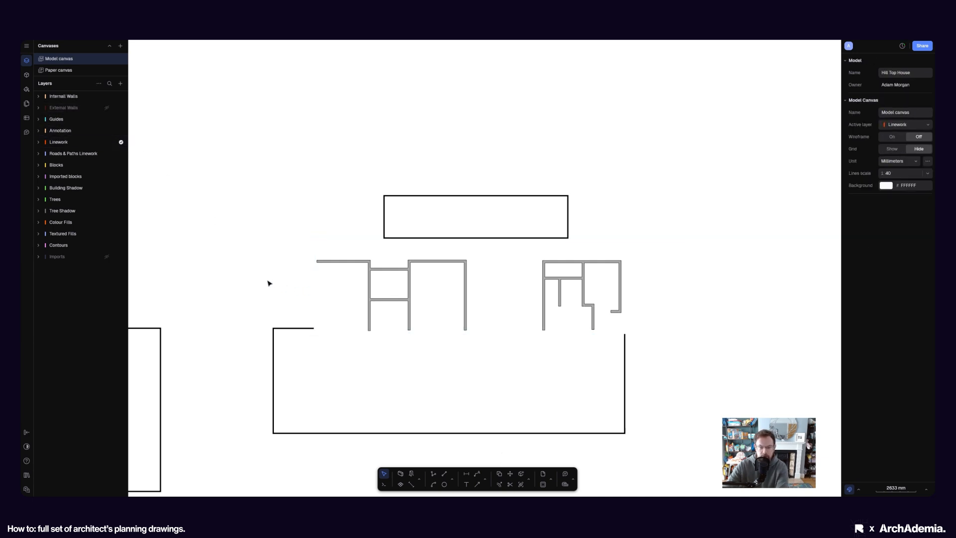
Explode the small rectangle above the upper floor plan's internal walls into separate lines
click(420, 240)
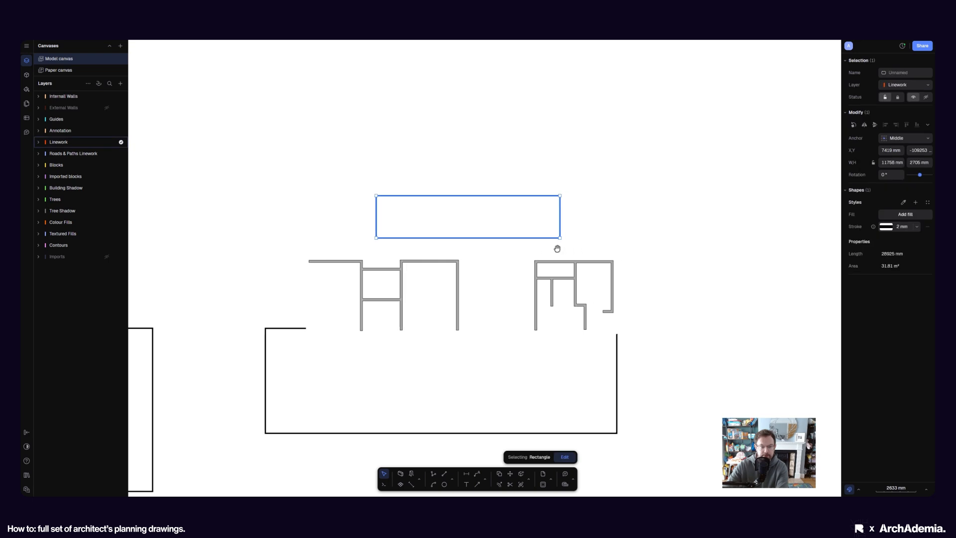
scroll(497, 229, up, 3)
click(529, 479)
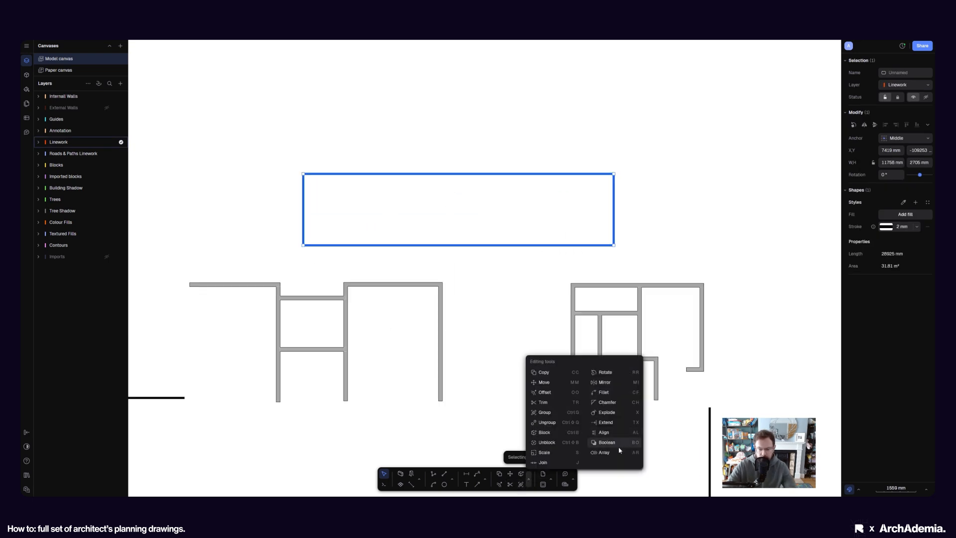
click(614, 413)
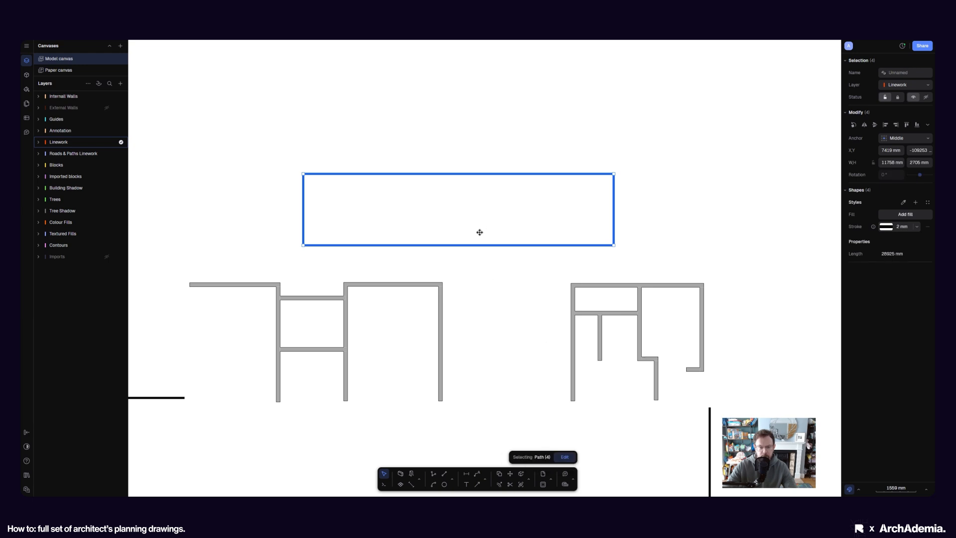
click(417, 274)
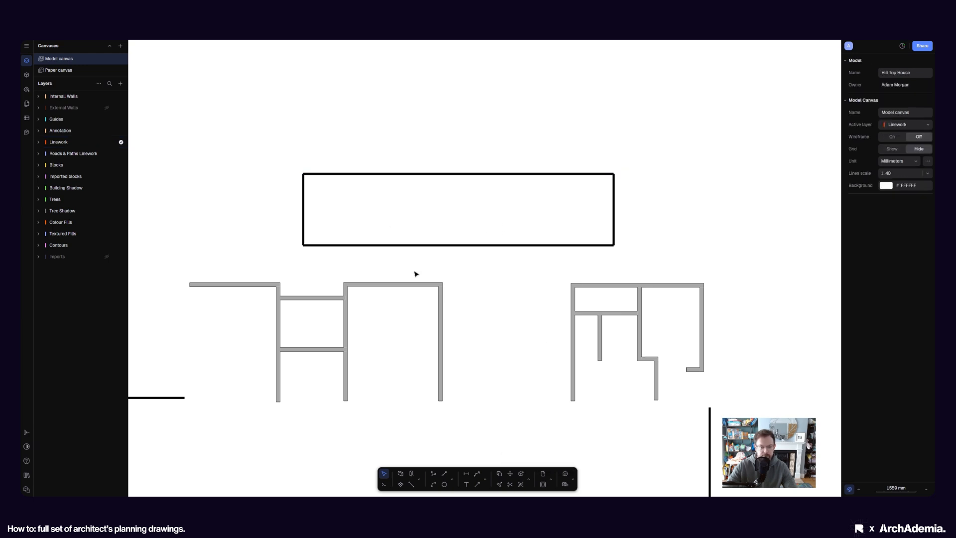
Try to explode the bottom edge of the small rectangle above the upper floor plan
click(530, 482)
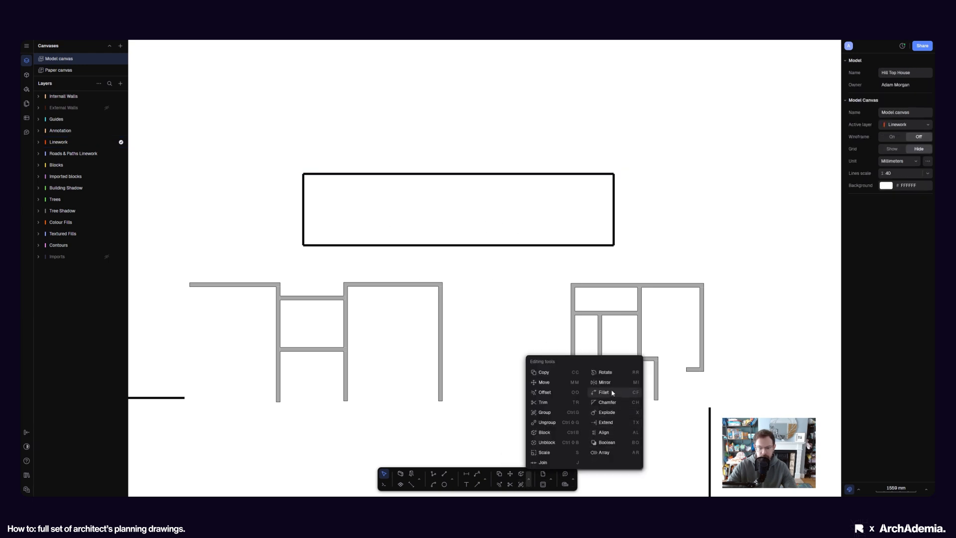
click(613, 409)
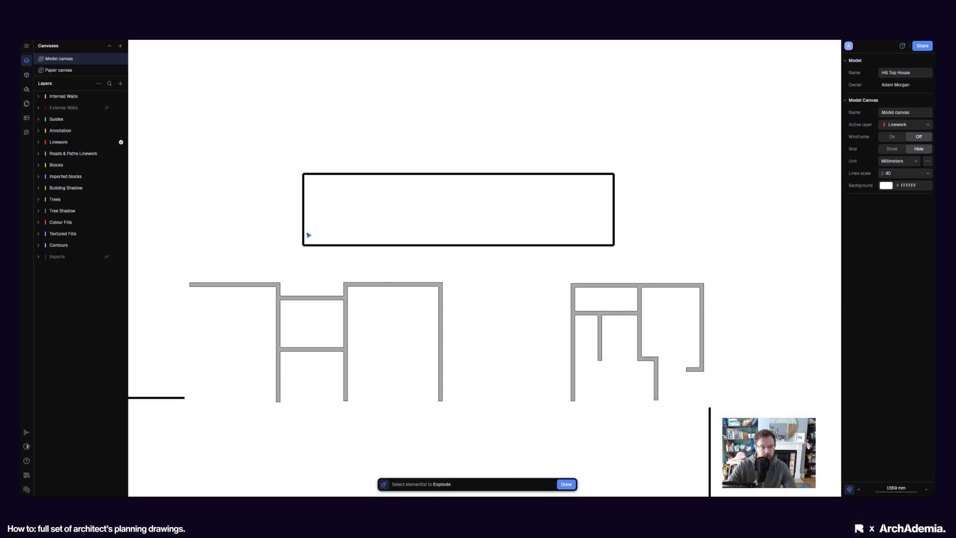
click(327, 246)
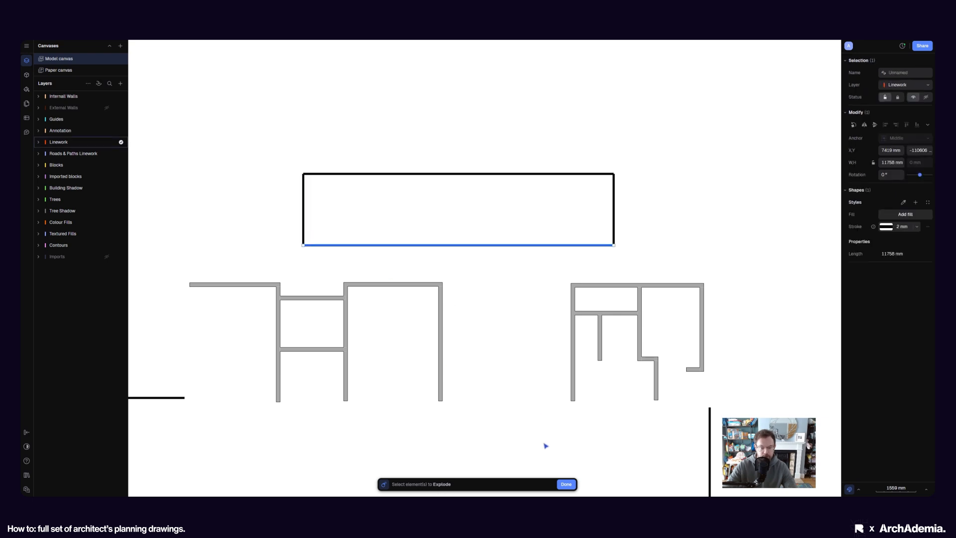
click(566, 484)
click(477, 305)
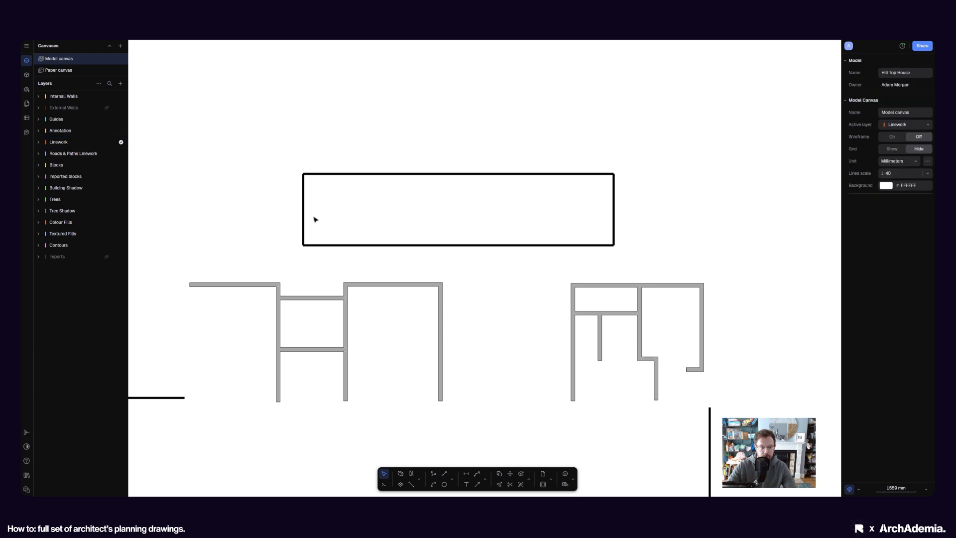
Delete the bottom edge of the small exploded rectangle above the upper floor plan
click(335, 245)
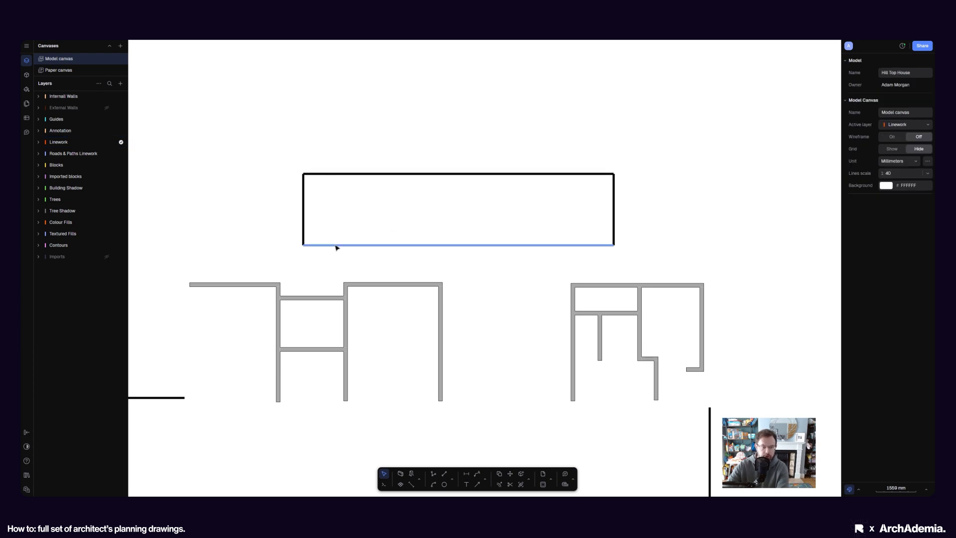
key(Delete)
scroll(508, 276, down, 5)
scroll(508, 278, up, 2)
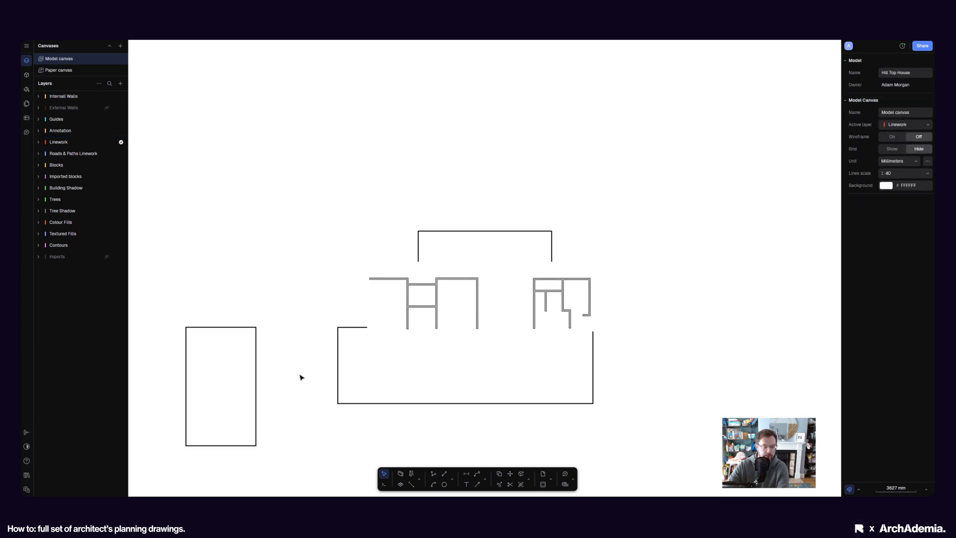
Show the External Walls and Imports layers
scroll(450, 416, down, 5)
scroll(428, 405, up, 3)
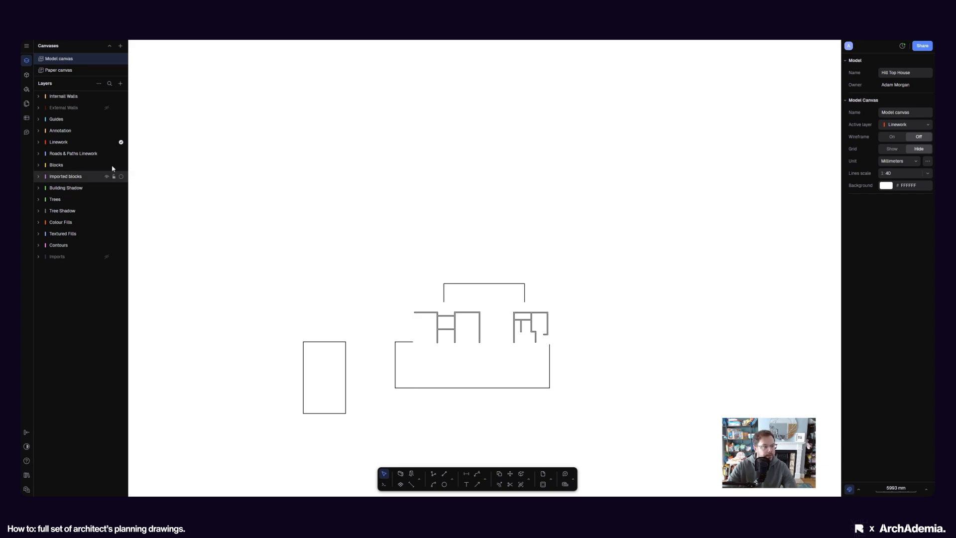
click(107, 108)
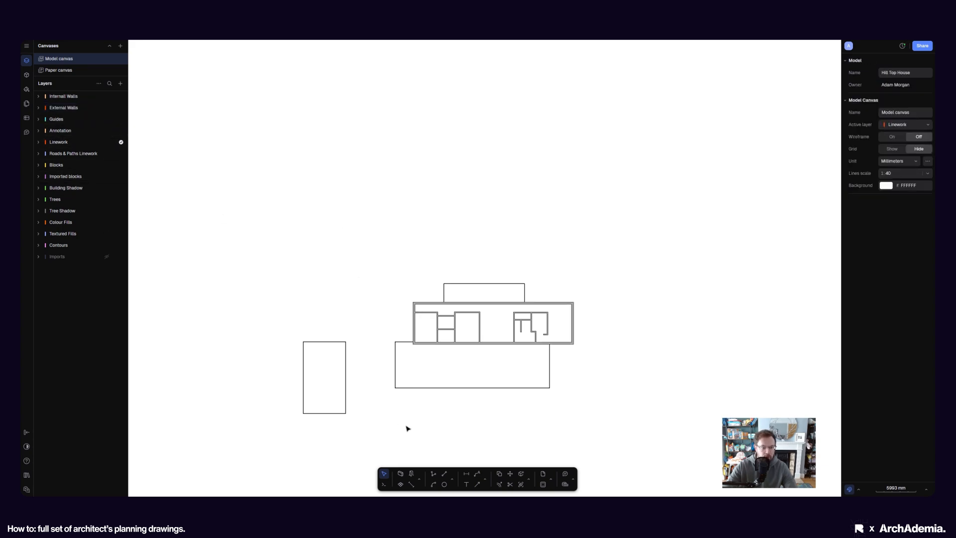
scroll(407, 429, up, 3)
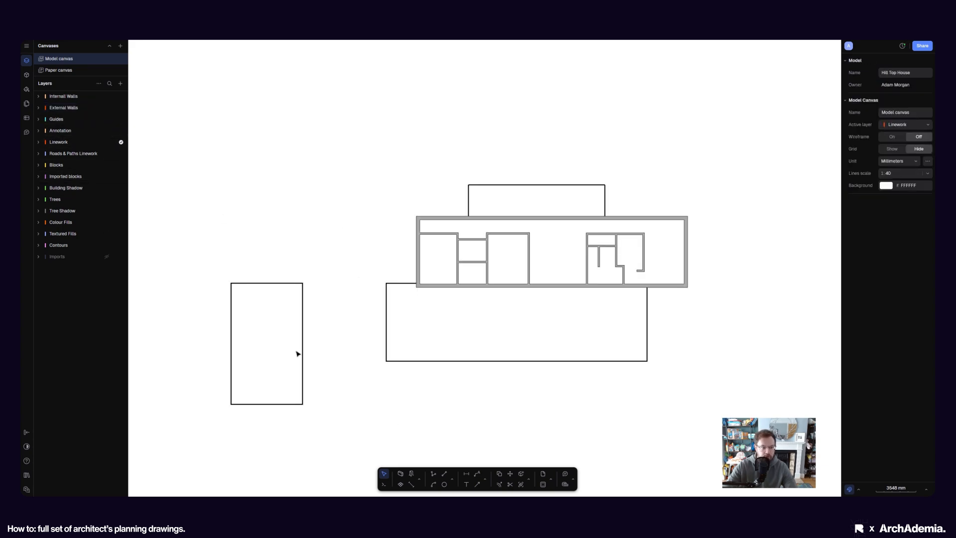
click(107, 256)
scroll(309, 328, up, 3)
key(l)
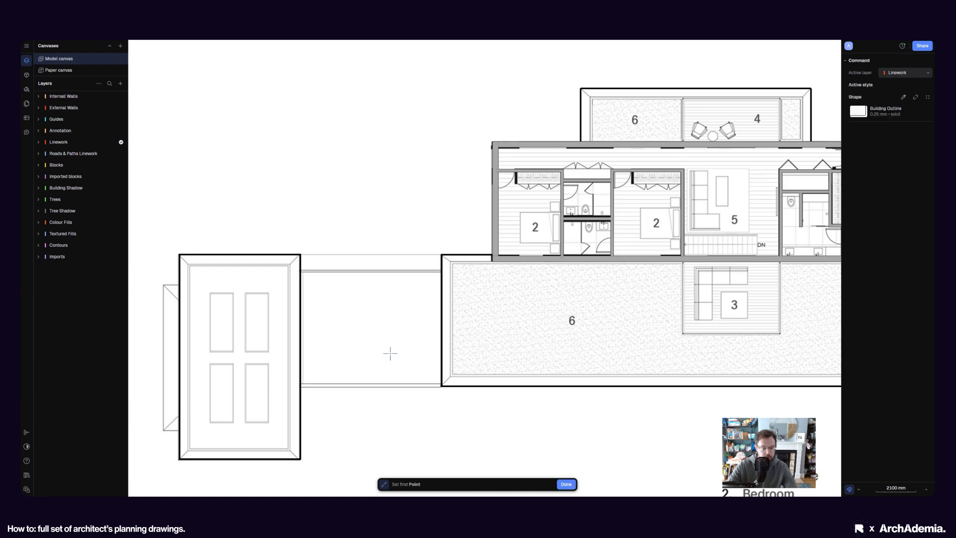
scroll(391, 359, down, 6)
key(Escape)
Copy the thin line linking guest house 3 and main house 2 on the site plan to the edges of the matching link on the upper floor plan
scroll(429, 414, down, 5)
scroll(421, 130, up, 10)
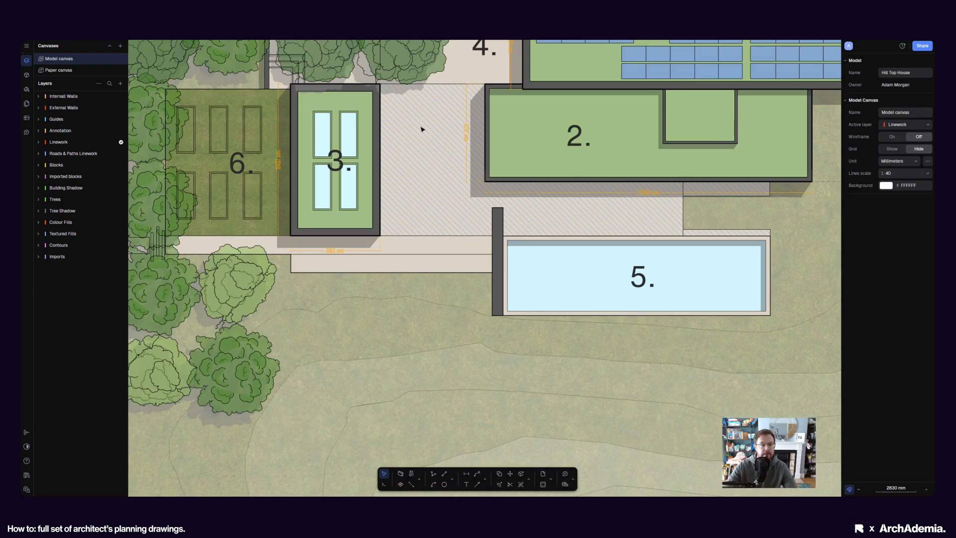
middle_drag(458, 132, 450, 201)
scroll(385, 160, up, 10)
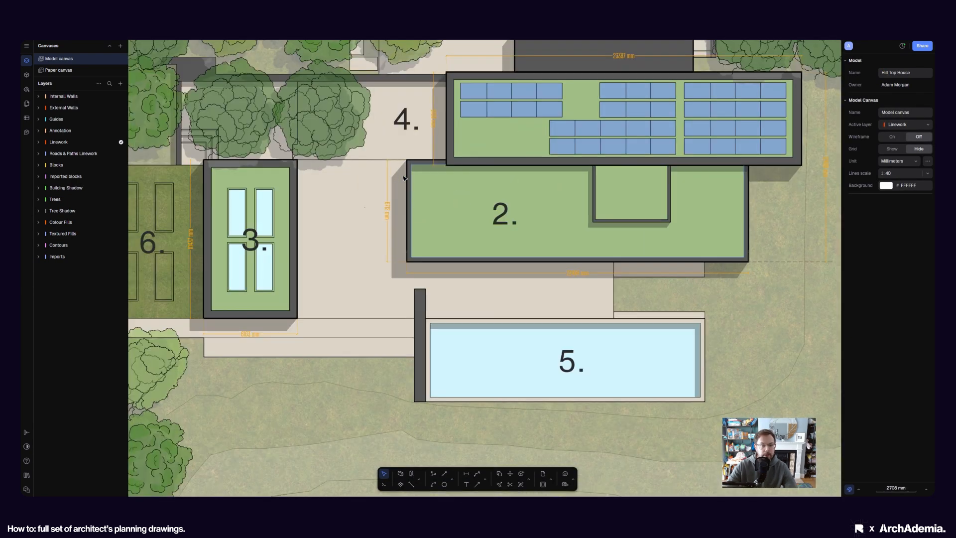
click(384, 159)
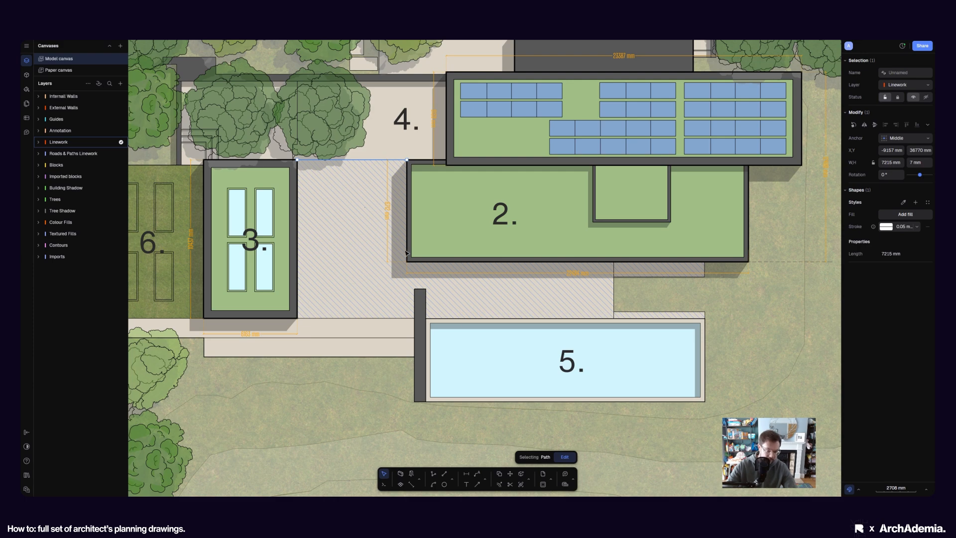
scroll(419, 186, down, 10)
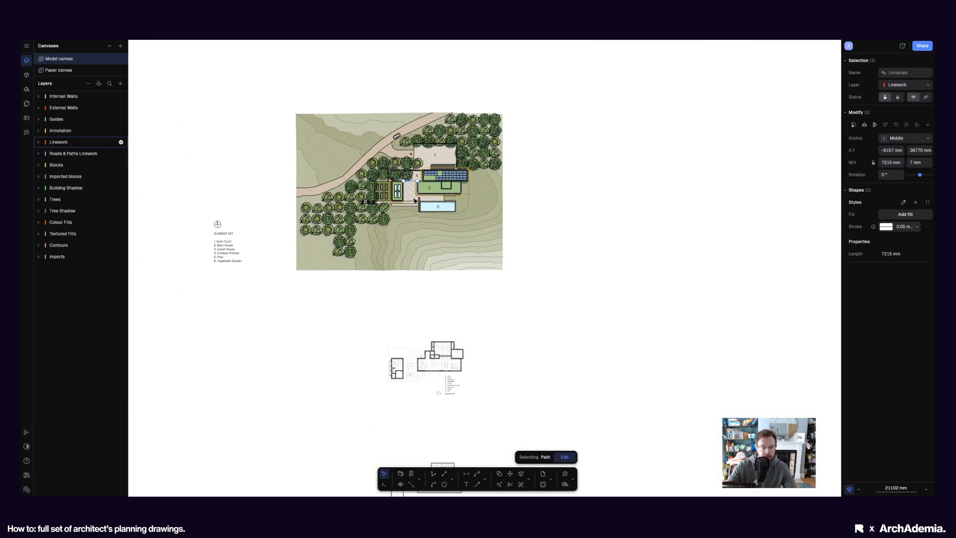
scroll(414, 176, up, 12)
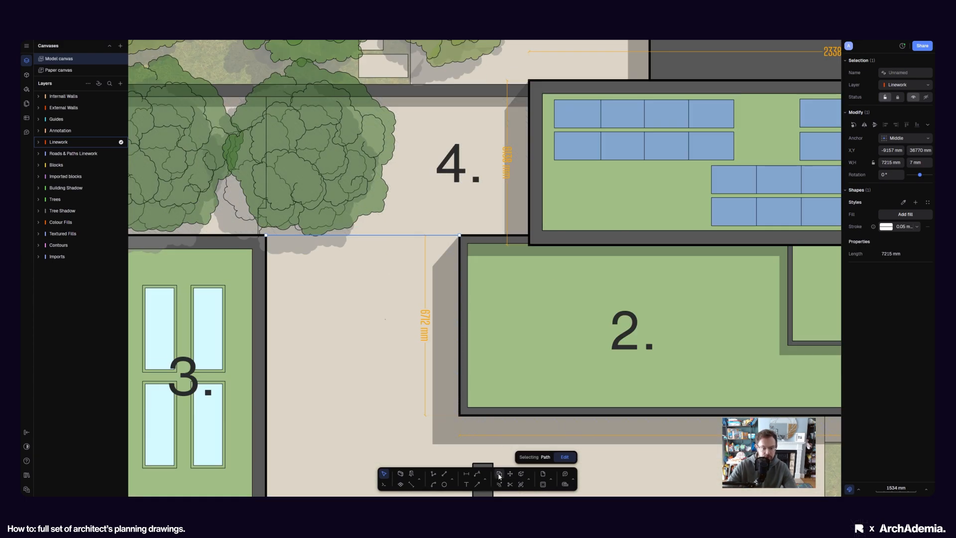
click(499, 477)
click(459, 235)
scroll(440, 119, down, 12)
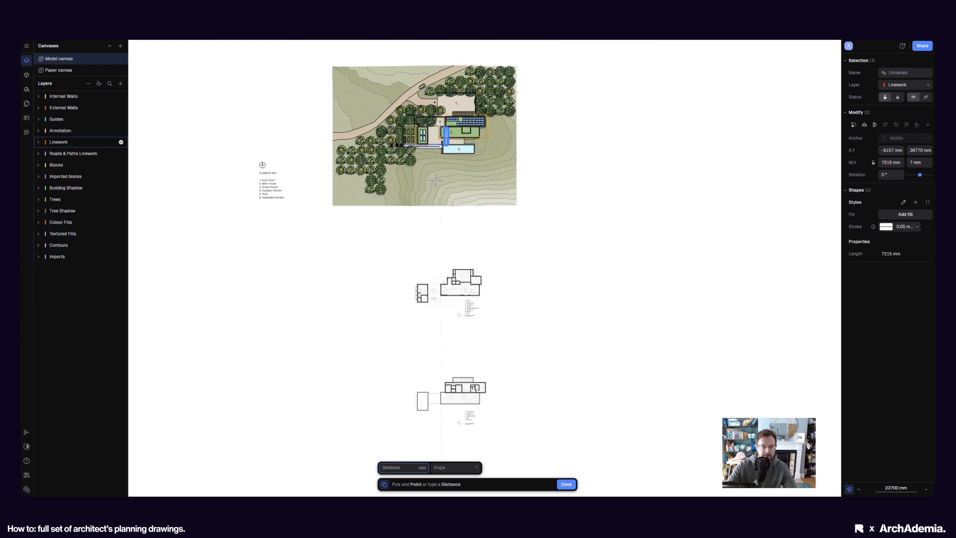
scroll(440, 398, up, 12)
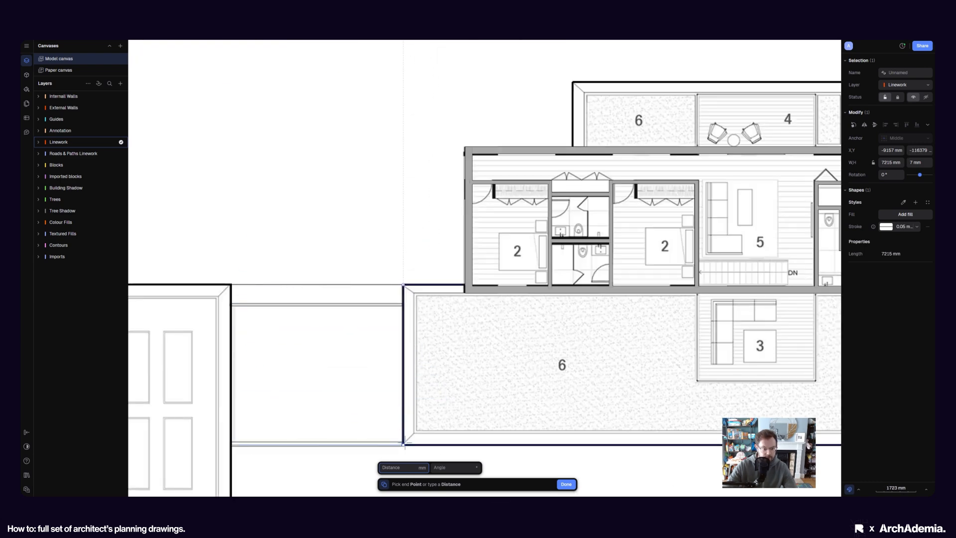
scroll(378, 324, down, 6)
key(Escape)
key(Escape)
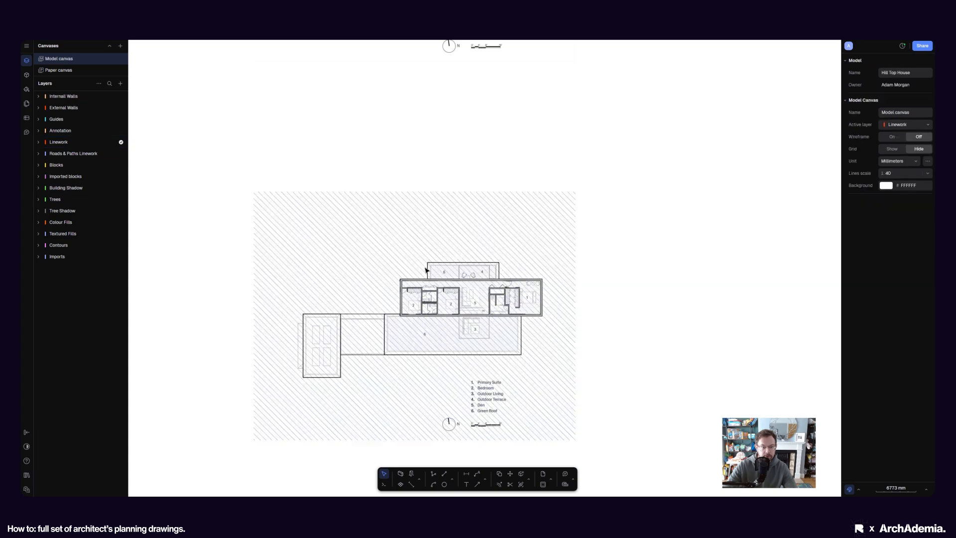
scroll(411, 324, up, 3)
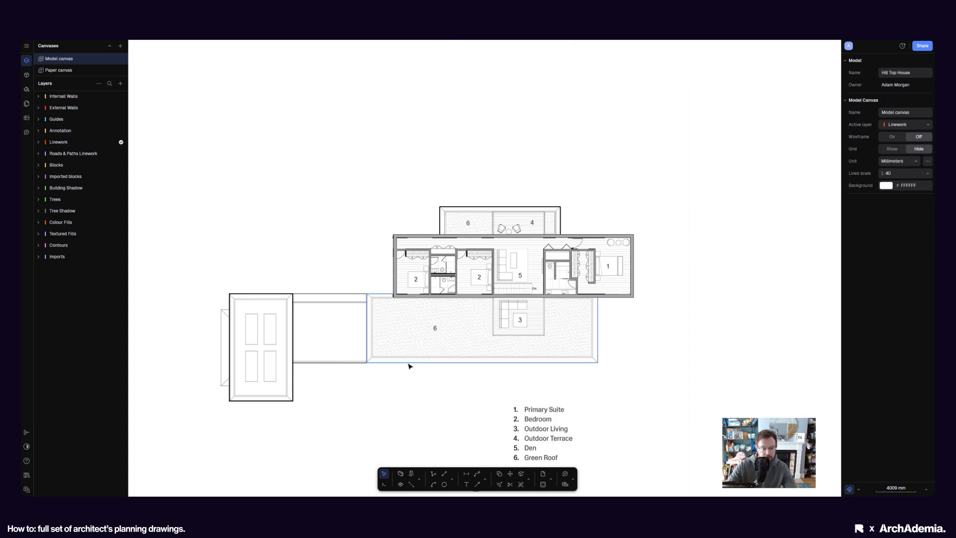
scroll(548, 322, up, 2)
scroll(393, 397, down, 4)
scroll(405, 380, up, 6)
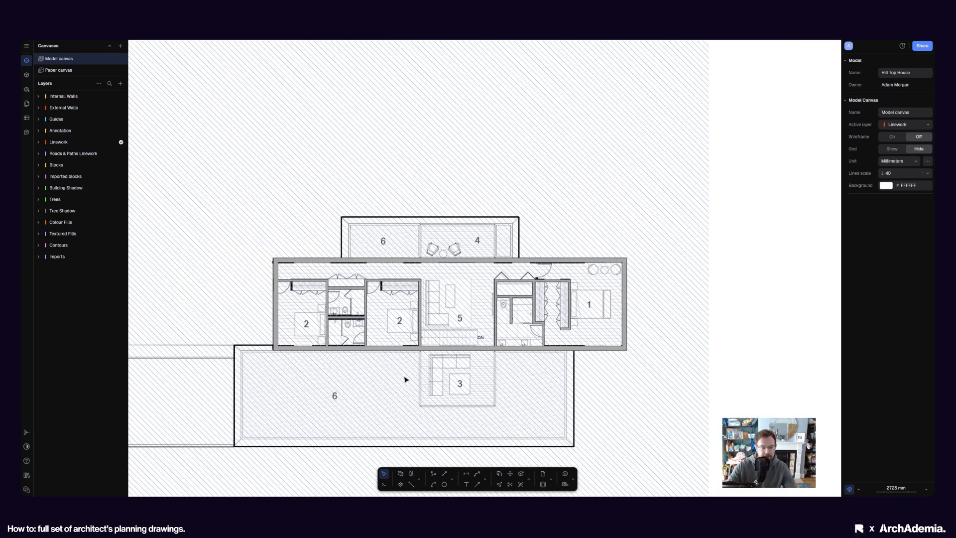
scroll(473, 348, down, 10)
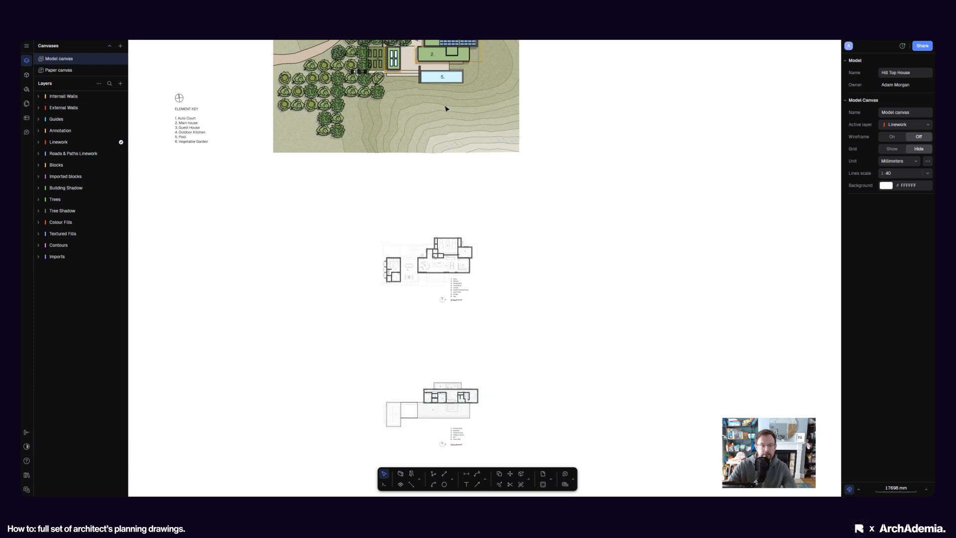
Copy the three-sided outline on main house 2's green roof from the site plan to the Outdoor Living area on the upper floor plan
scroll(451, 146, up, 1)
scroll(452, 146, up, 9)
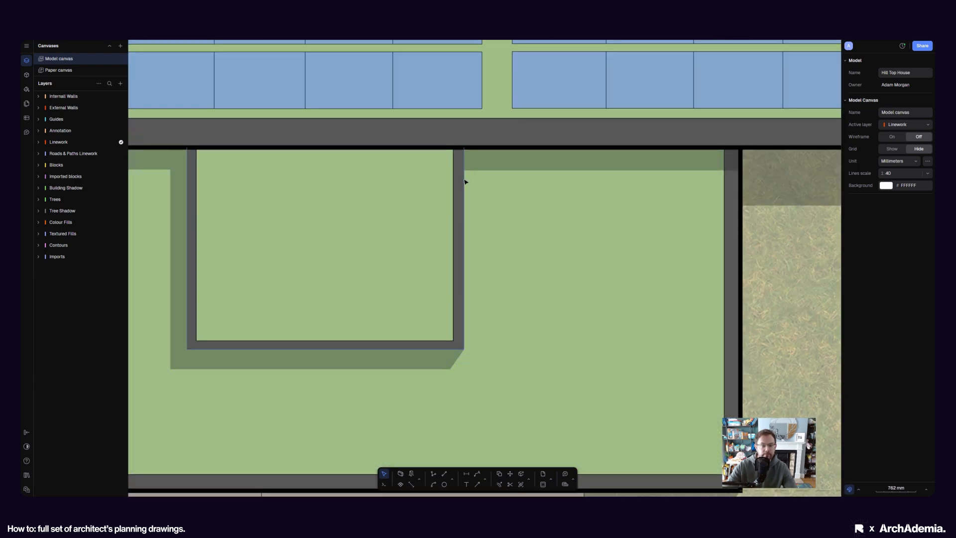
click(300, 332)
scroll(363, 215, down, 2)
click(499, 474)
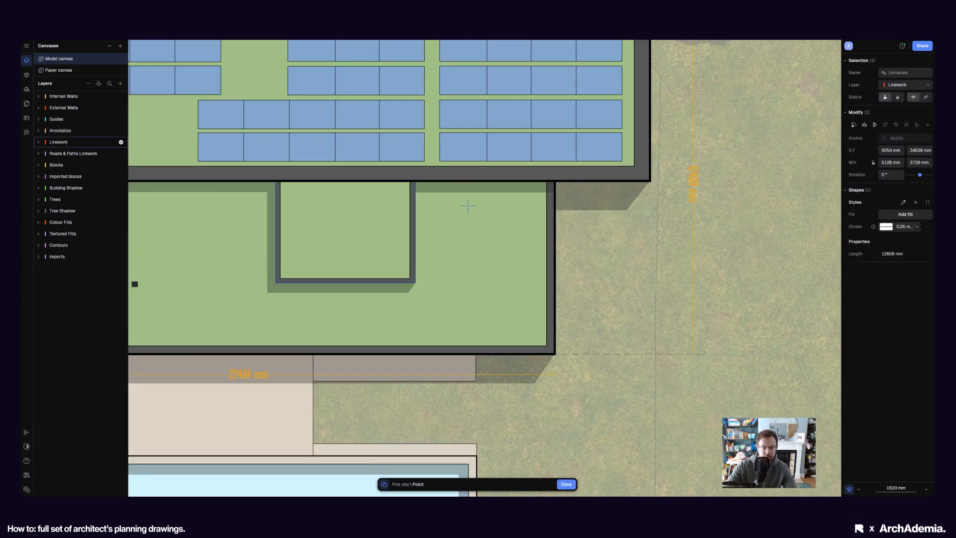
click(455, 181)
scroll(455, 122, down, 5)
scroll(450, 139, down, 4)
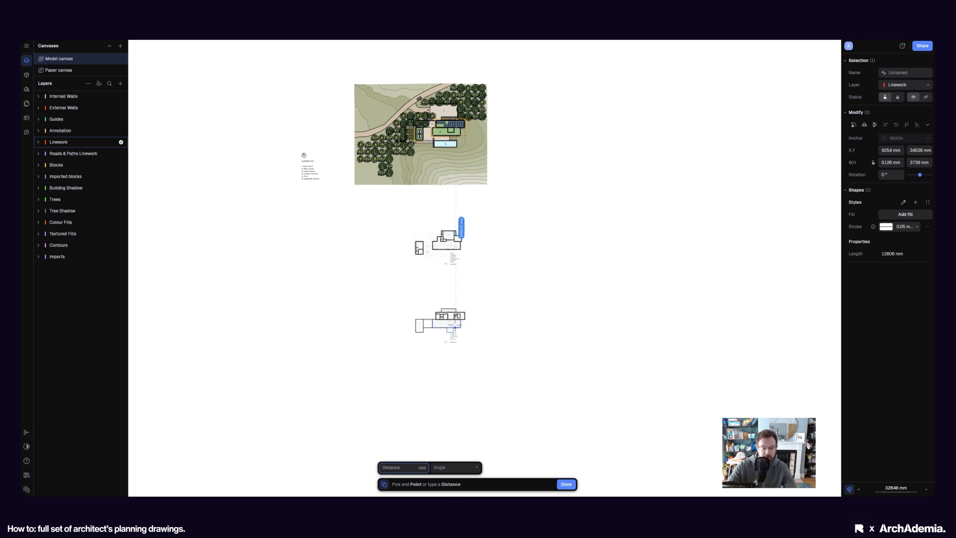
scroll(455, 315, up, 5)
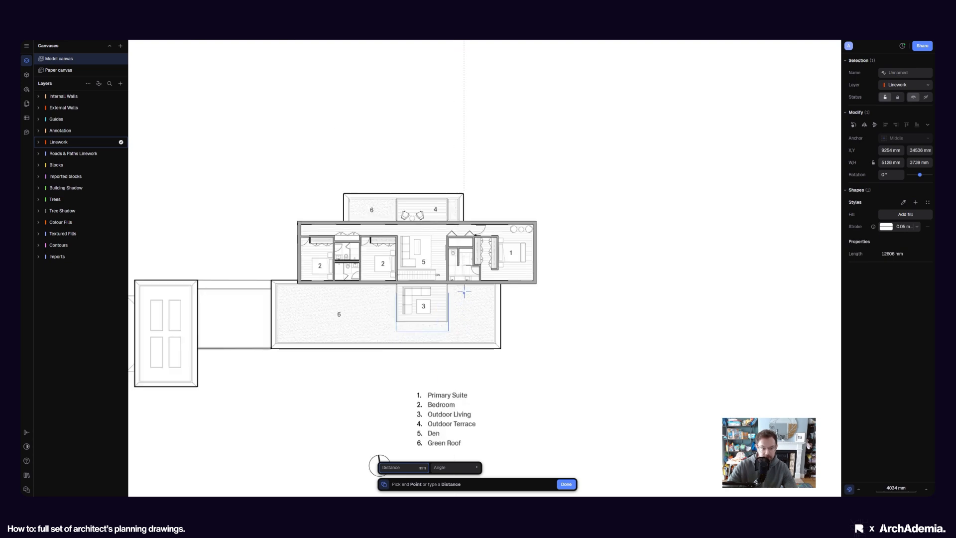
scroll(465, 292, up, 3)
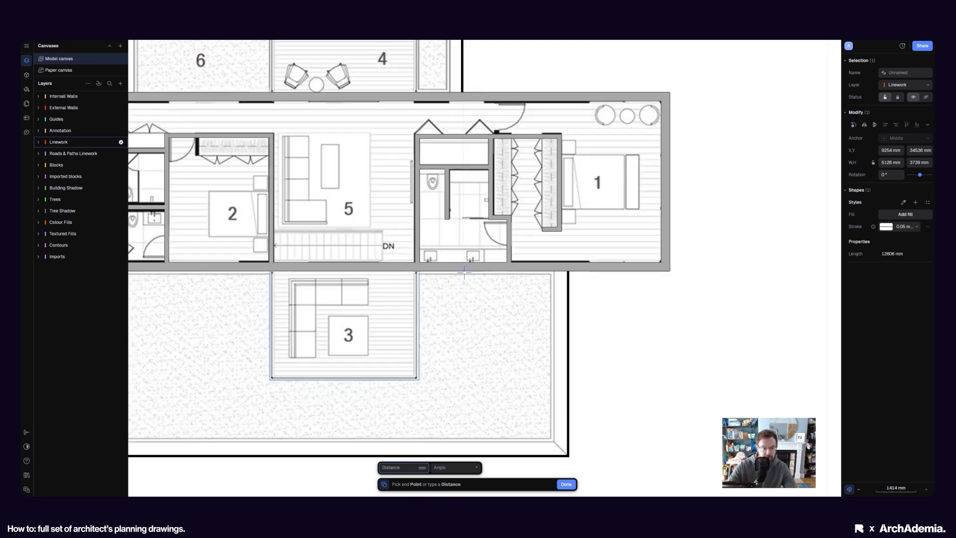
click(464, 273)
key(Escape)
scroll(446, 324, down, 5)
scroll(424, 309, up, 5)
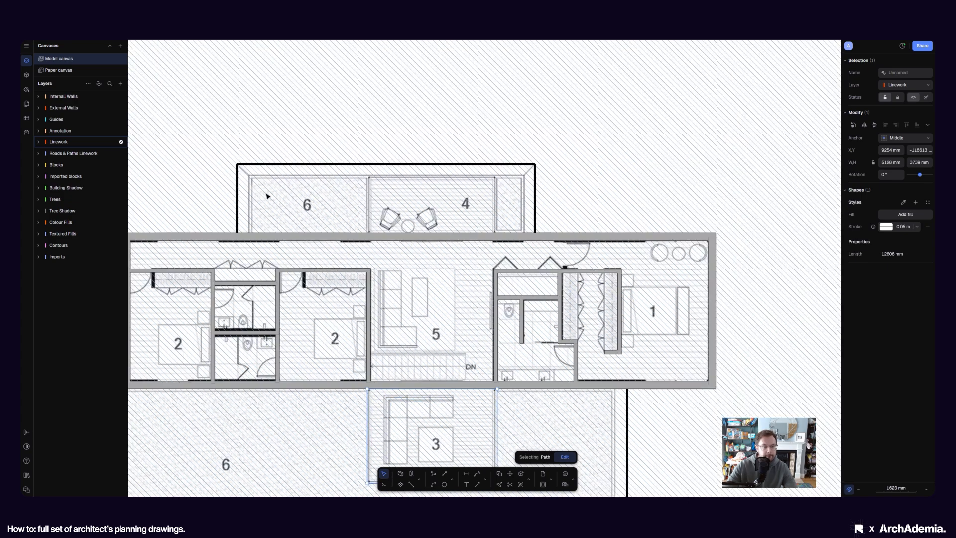
Hide the Trees and Tree Shadow layers to expose the site plan linework
scroll(279, 188, down, 8)
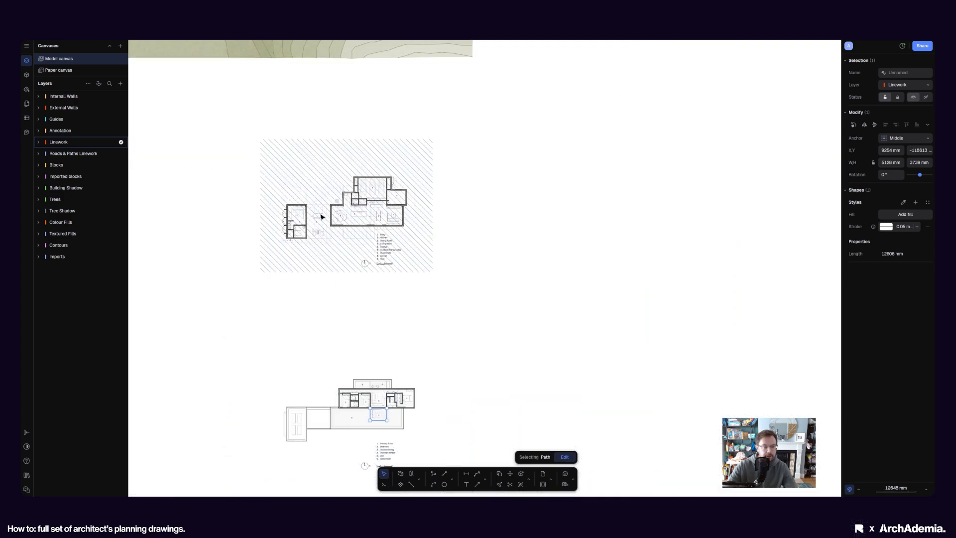
scroll(321, 217, up, 5)
scroll(412, 385, down, 10)
scroll(397, 249, up, 7)
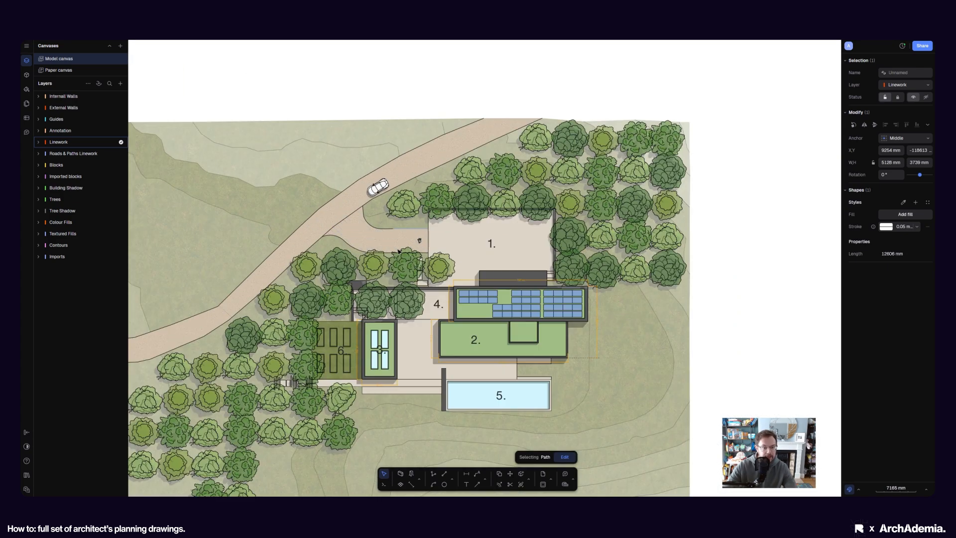
click(107, 199)
click(107, 211)
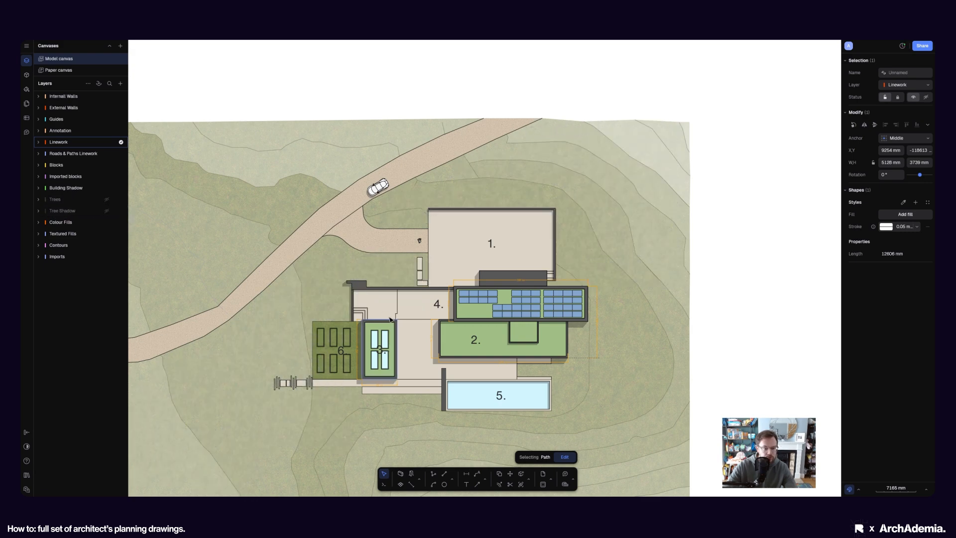
Copy the outdoor kitchen terrace outlines, corner steps and paving edges near the guest house and pool from the site plan onto the ground floor plan
scroll(381, 313, up, 5)
click(308, 279)
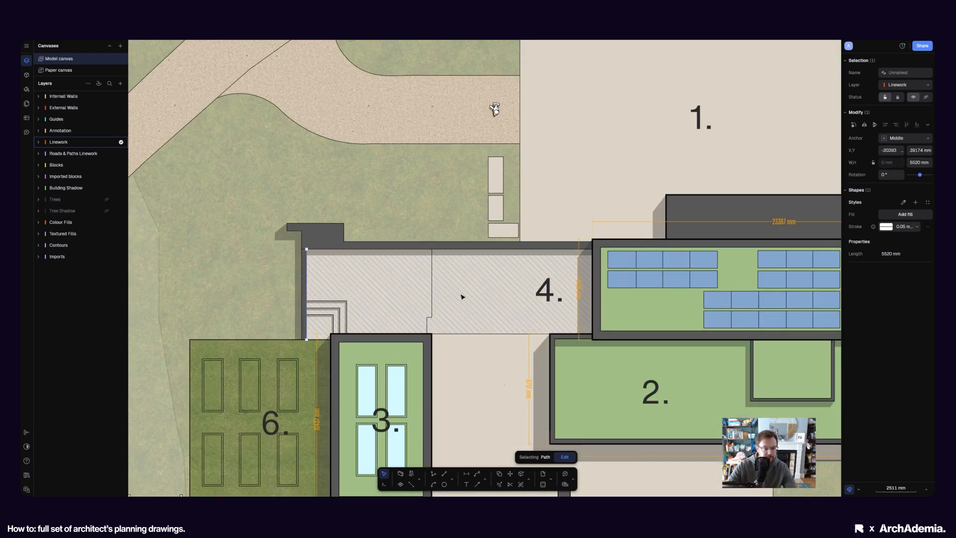
scroll(463, 292, up, 3)
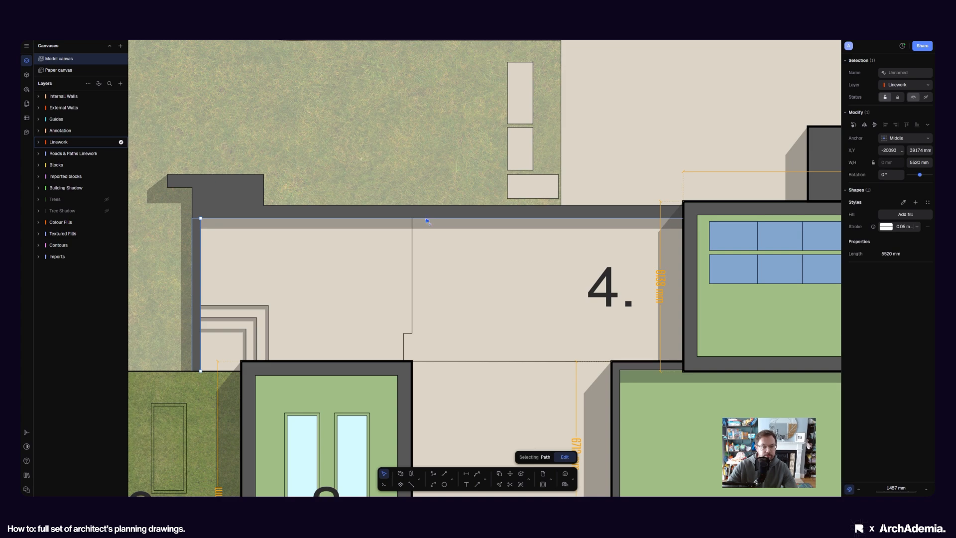
shift+click(412, 242)
scroll(427, 289, down, 3)
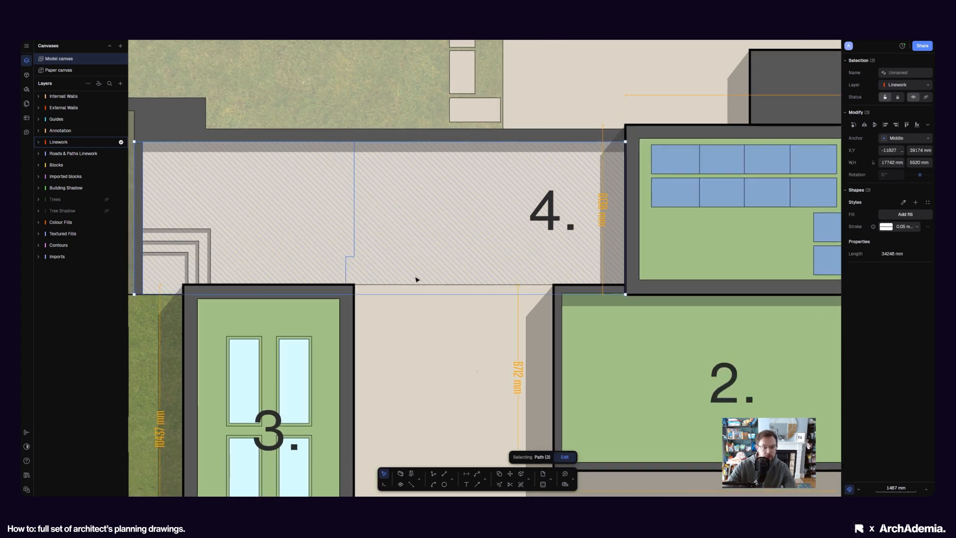
shift+click(410, 284)
scroll(170, 257, up, 5)
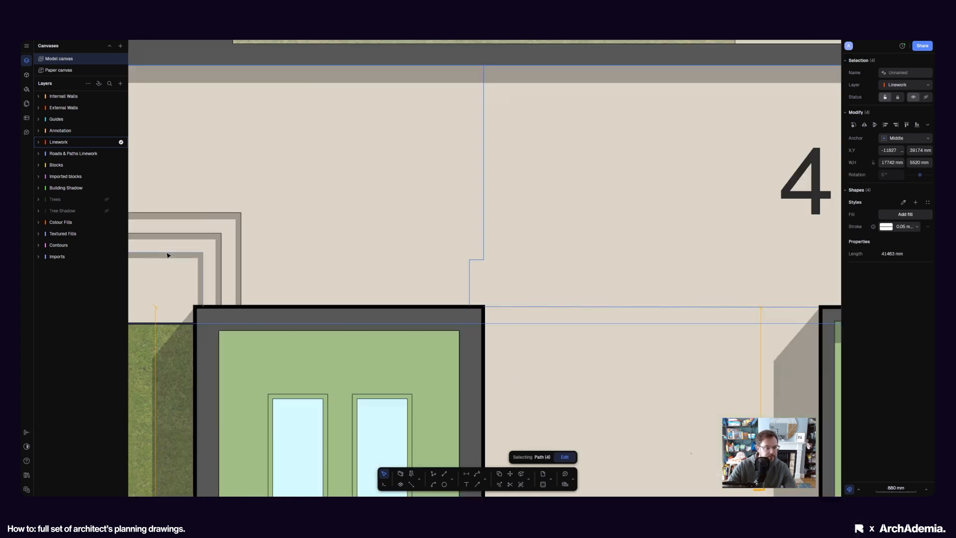
shift+click(170, 257)
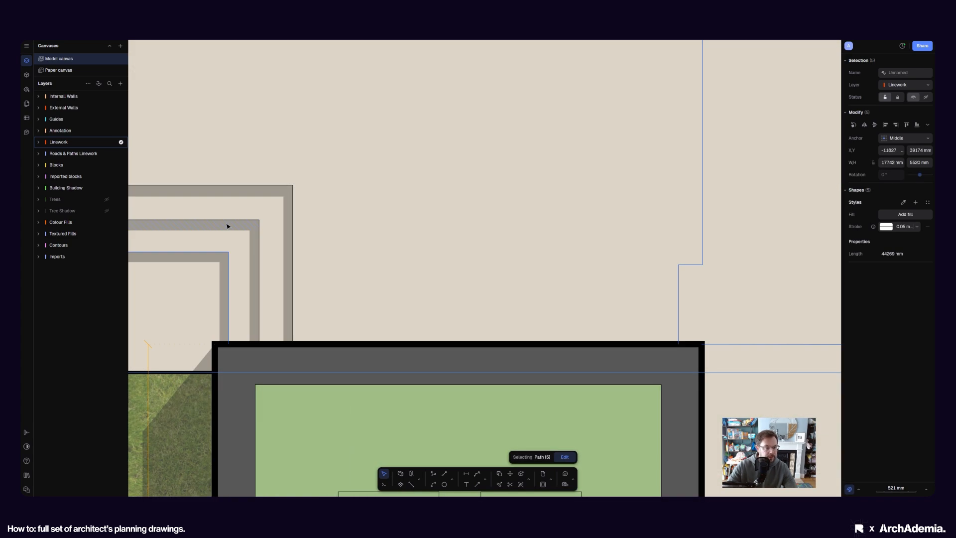
shift+click(252, 187)
scroll(359, 175, down, 5)
scroll(491, 366, up, 3)
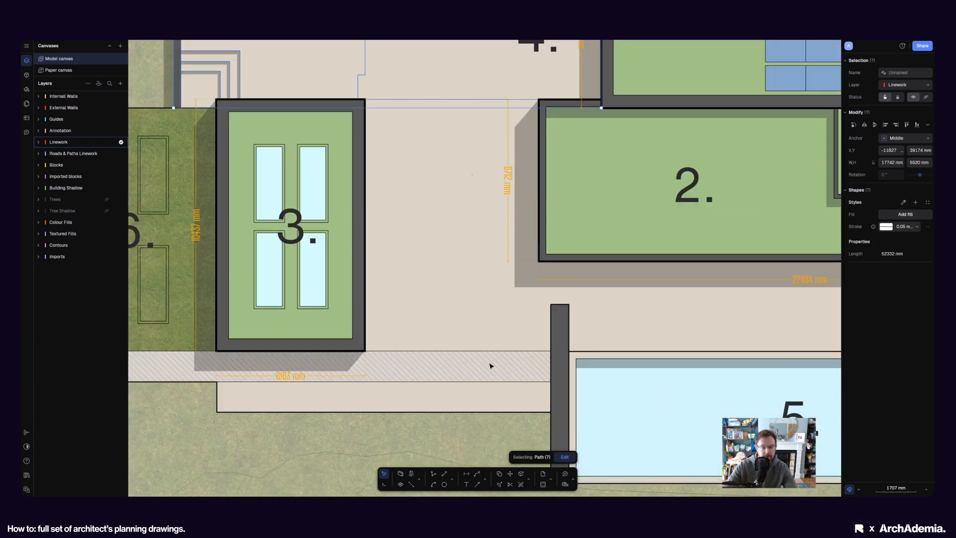
shift+click(491, 352)
scroll(487, 369, down, 10)
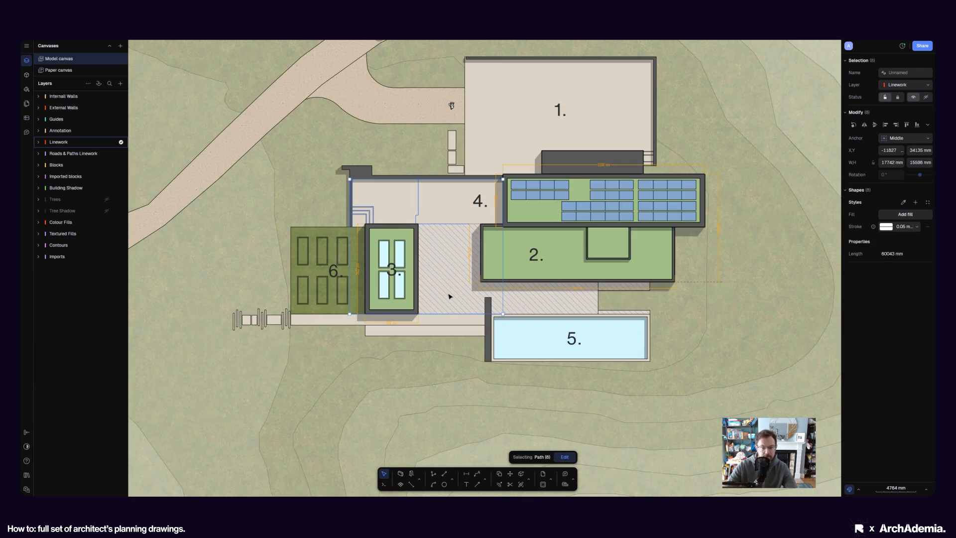
scroll(468, 408, up, 8)
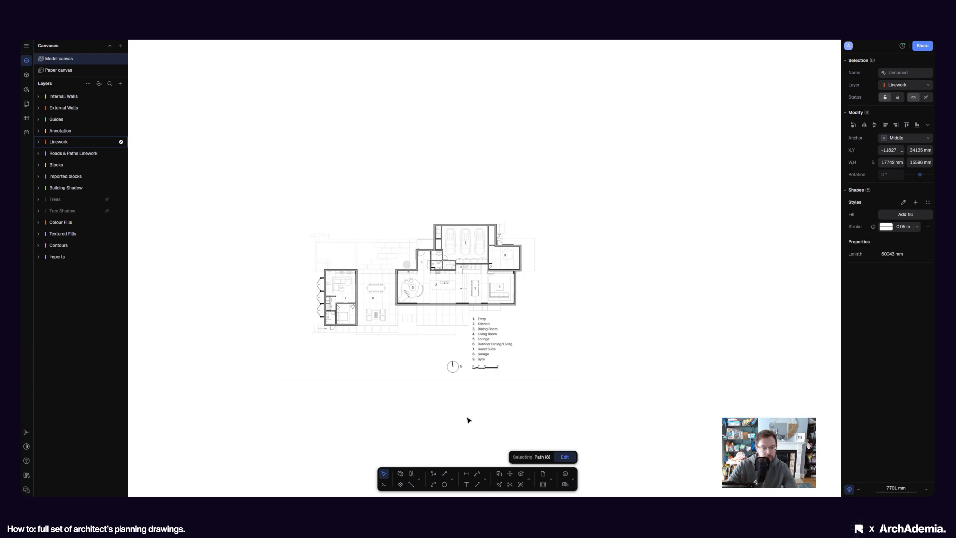
scroll(431, 416, down, 6)
scroll(442, 247, up, 14)
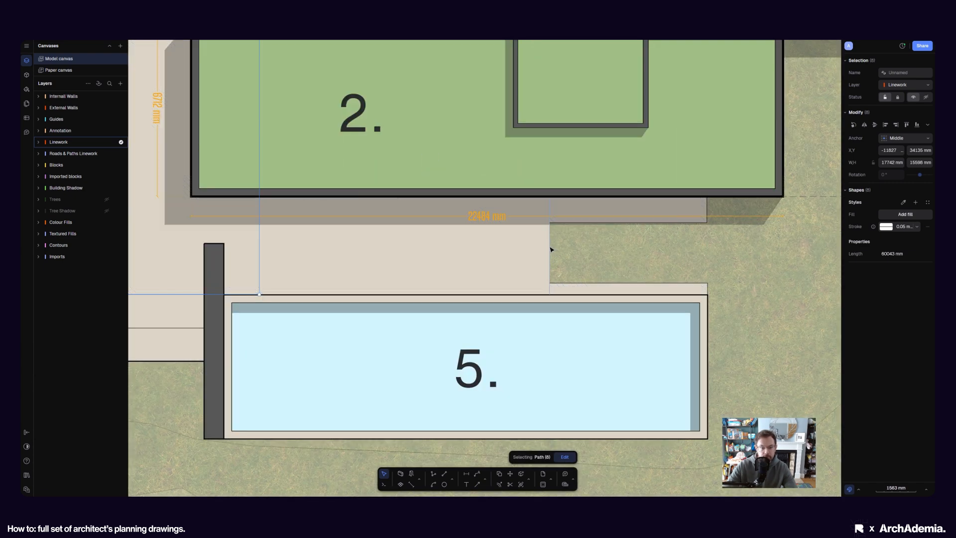
shift+click(550, 247)
scroll(444, 217, down, 8)
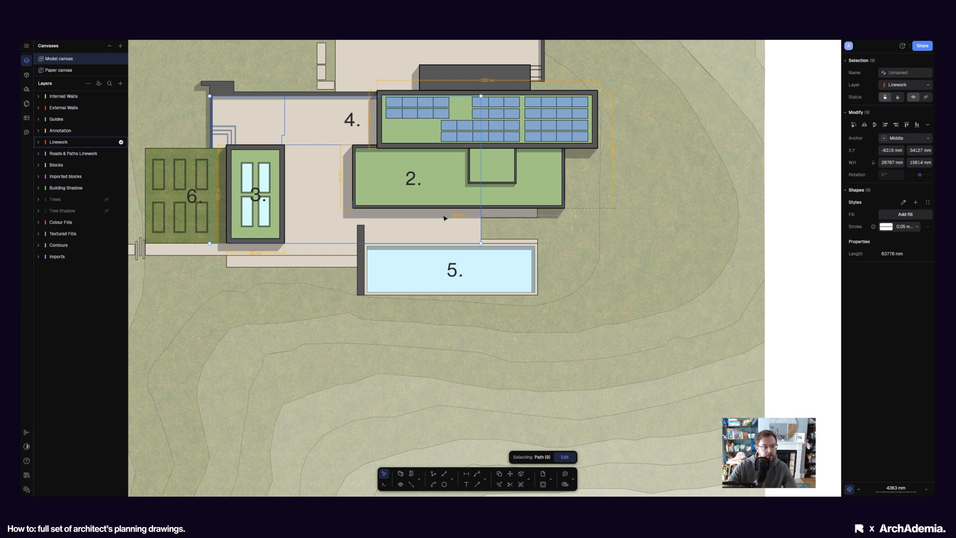
scroll(445, 218, down, 8)
click(499, 474)
scroll(483, 205, up, 8)
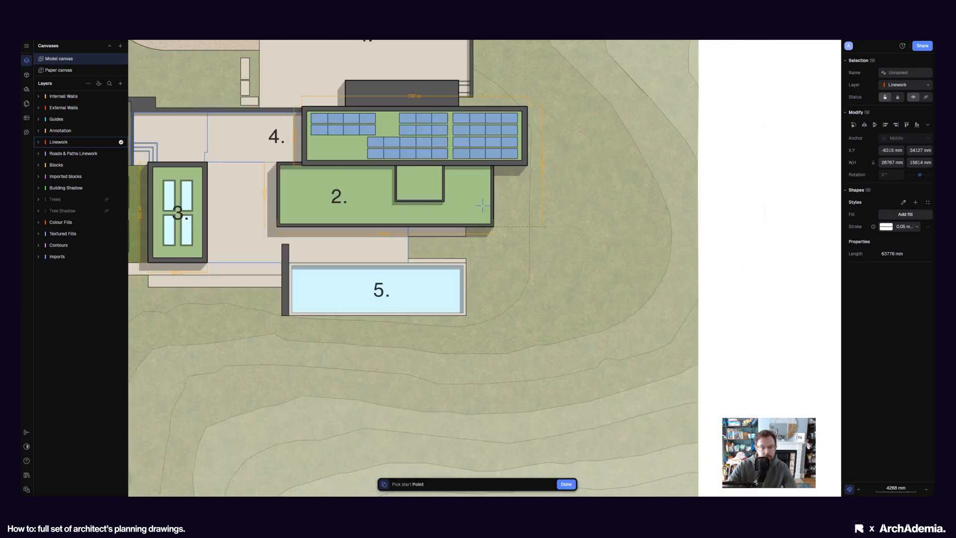
scroll(483, 206, up, 5)
click(474, 265)
scroll(459, 118, down, 10)
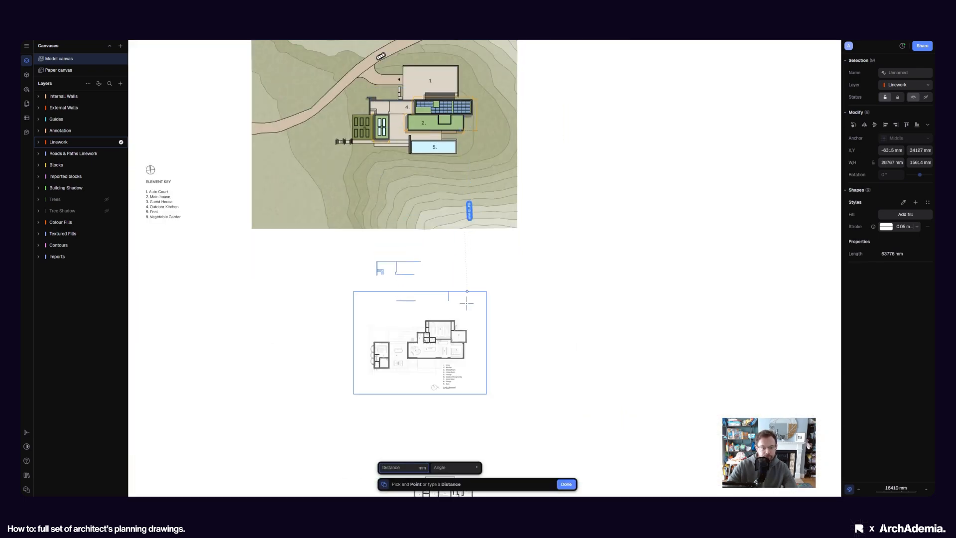
scroll(467, 302, up, 8)
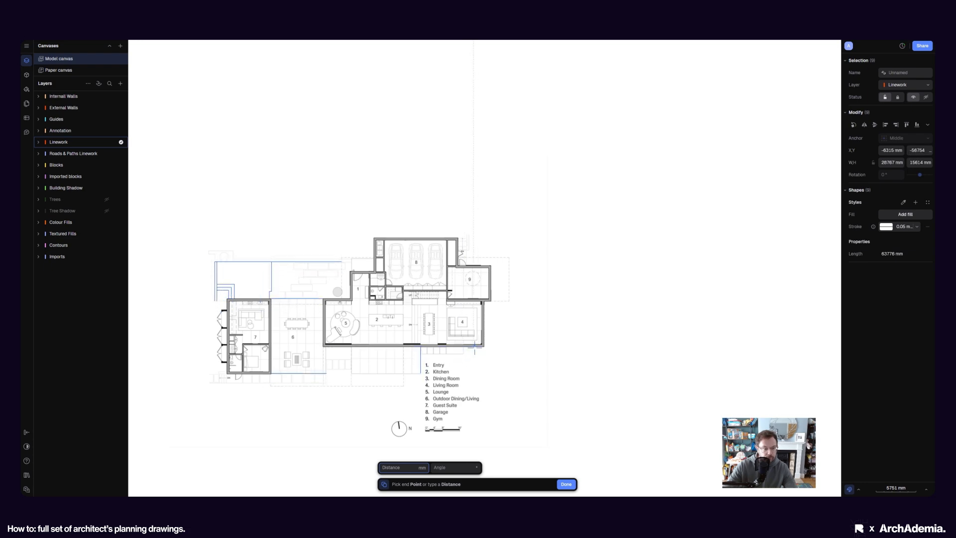
click(474, 347)
scroll(188, 324, down, 5)
scroll(382, 393, up, 2)
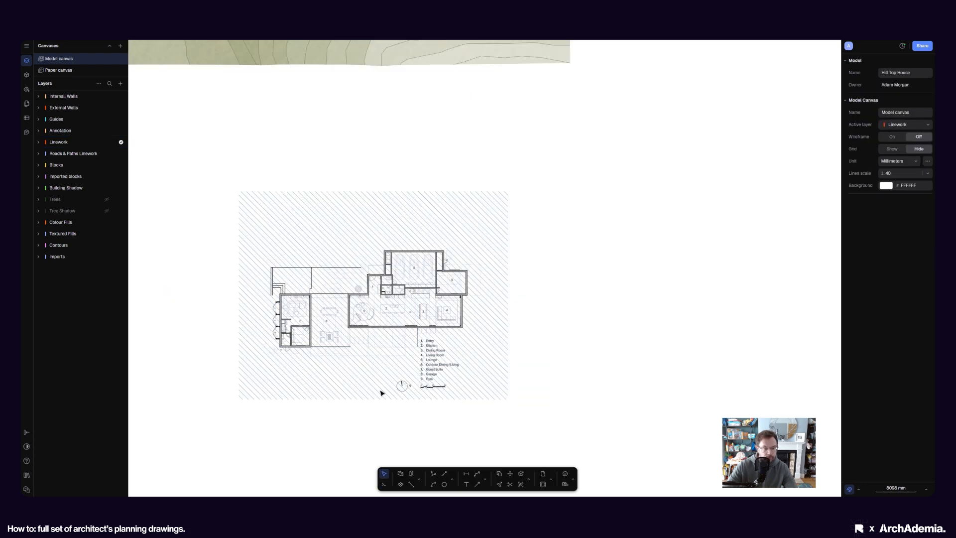
Draw a polyline about 3718 mm long from the end of the Outdoor Dining/Living terrace's lower edge up to the Lounge's external wall
scroll(382, 393, up, 3)
scroll(395, 359, up, 3)
scroll(327, 314, up, 2)
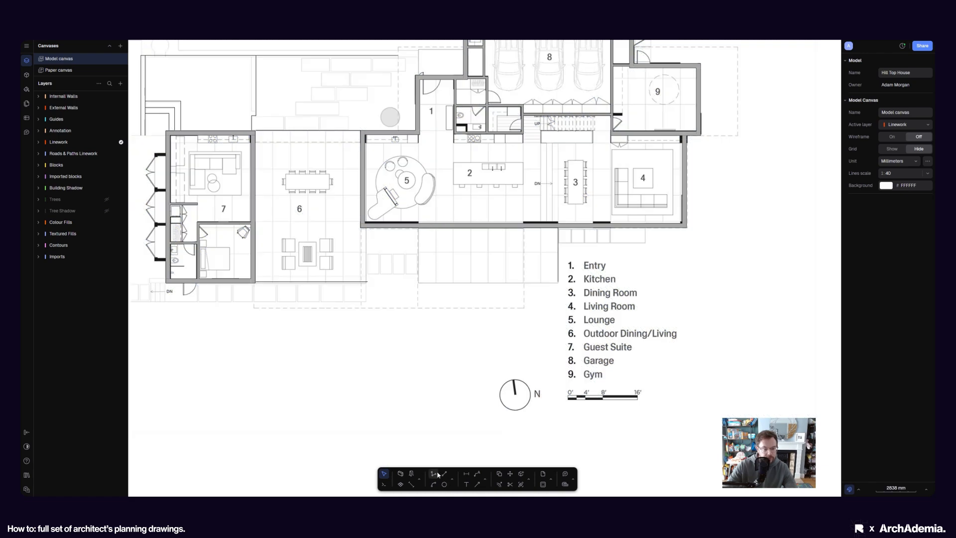
click(437, 474)
scroll(376, 294, up, 4)
click(361, 273)
scroll(354, 191, up, 4)
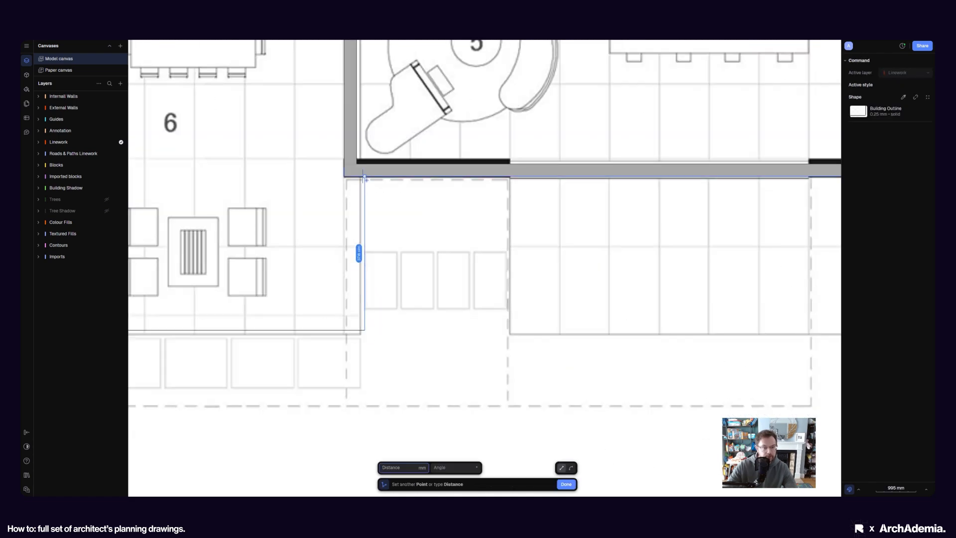
click(364, 177)
middle_drag(476, 276, 367, 304)
key(Return)
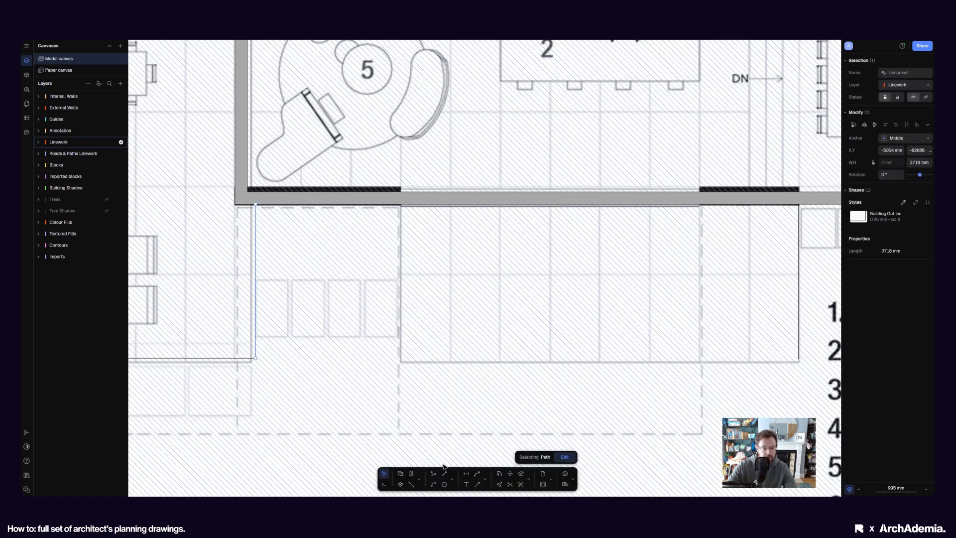
Draw a polyline along the lower and left edges of the paved patio below the Kitchen, about 9651 mm by 3734 mm
click(445, 474)
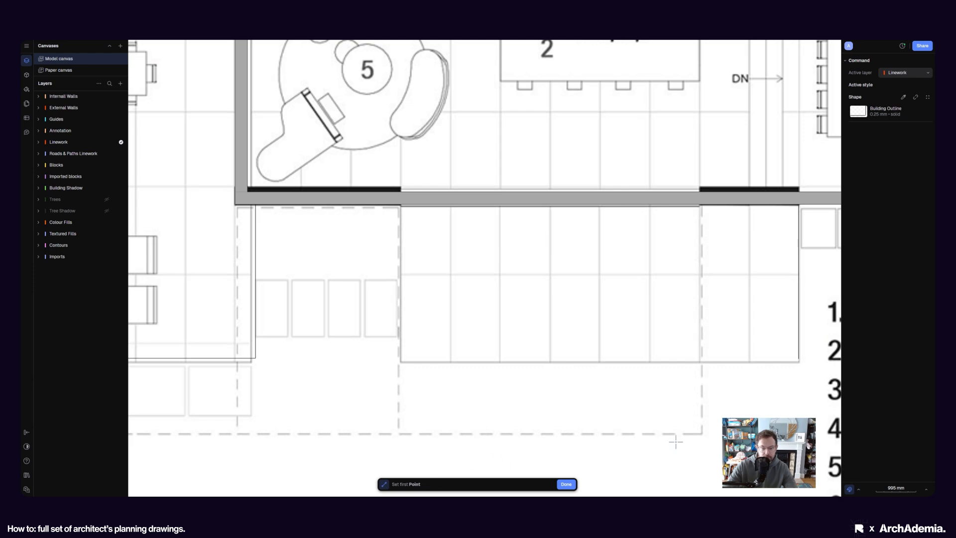
key(Escape)
click(433, 475)
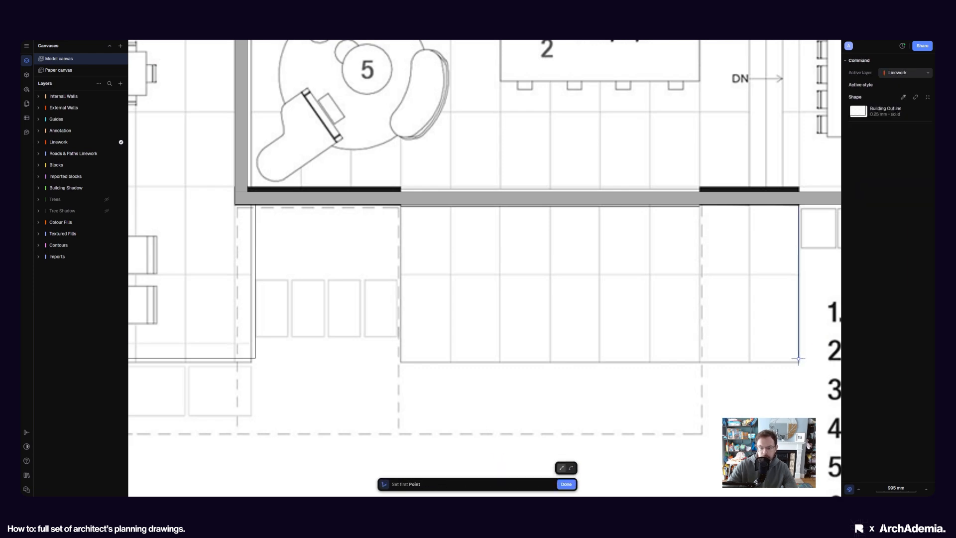
click(798, 358)
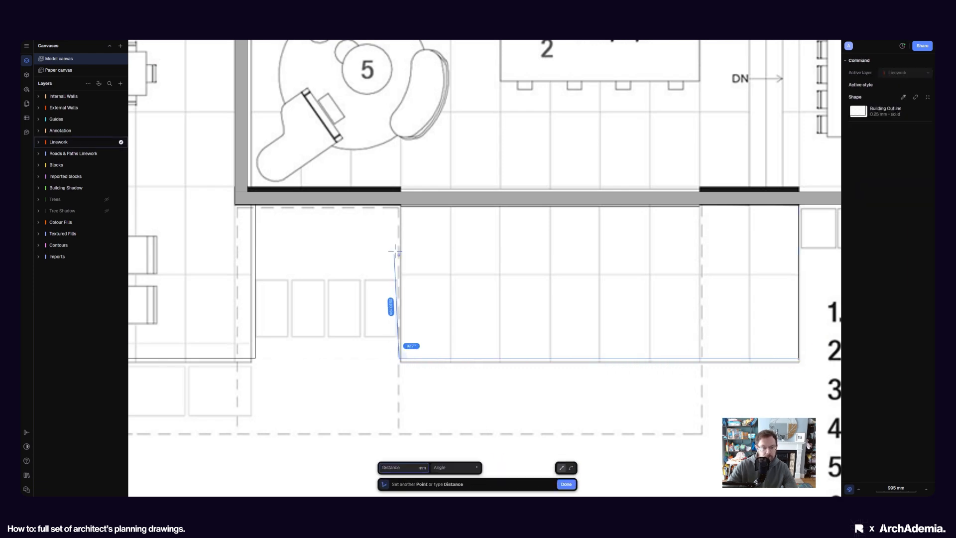
double_click(400, 205)
scroll(515, 356, down, 5)
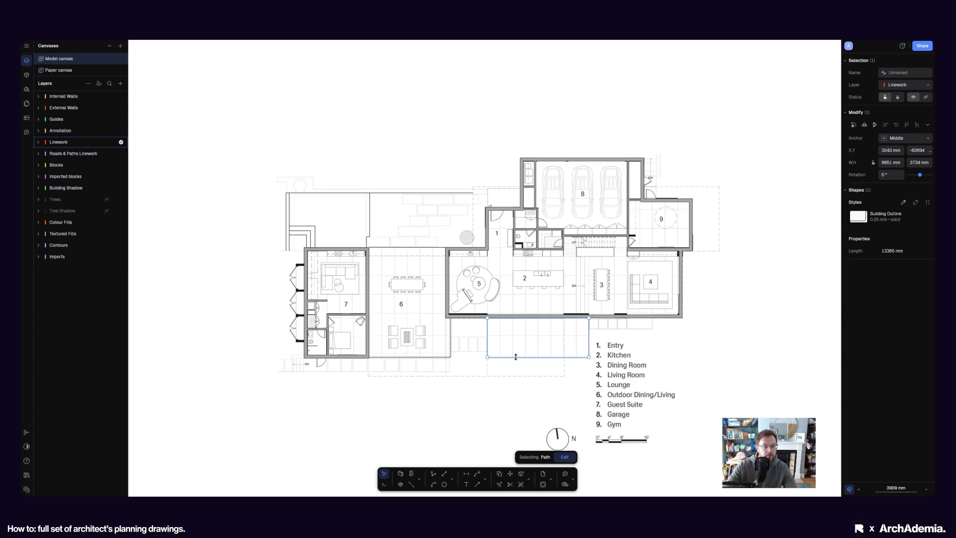
Draw a horizontal line about 1722 mm long from the base of the terrace's outer wall line to the Guest Suite's external wall
scroll(291, 208, up, 10)
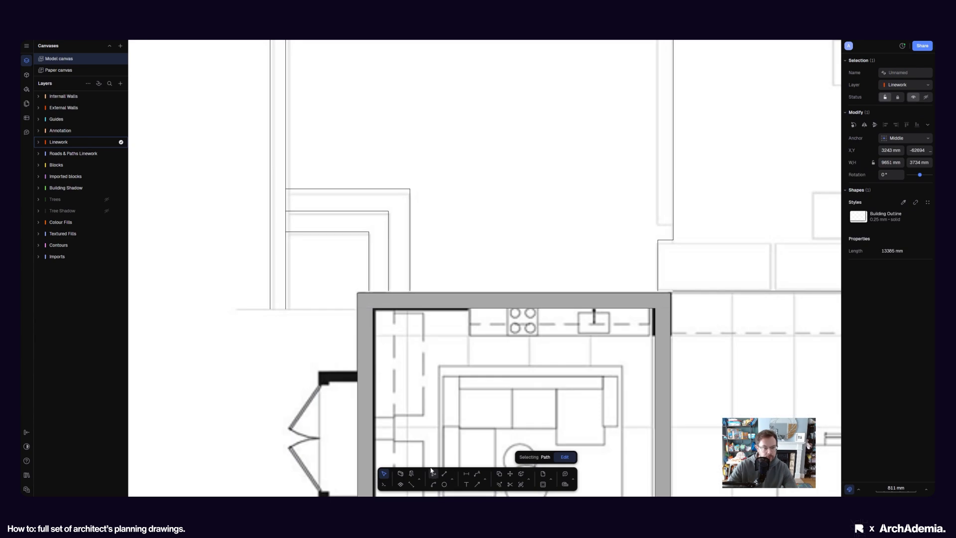
click(433, 473)
scroll(314, 309, up, 3)
click(238, 309)
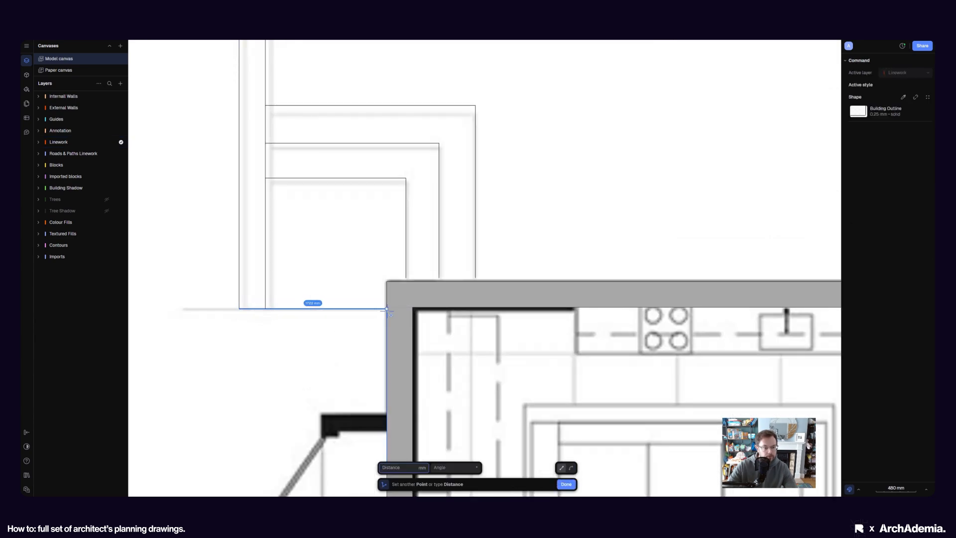
click(386, 310)
key(Return)
scroll(356, 318, down, 5)
scroll(380, 305, up, 10)
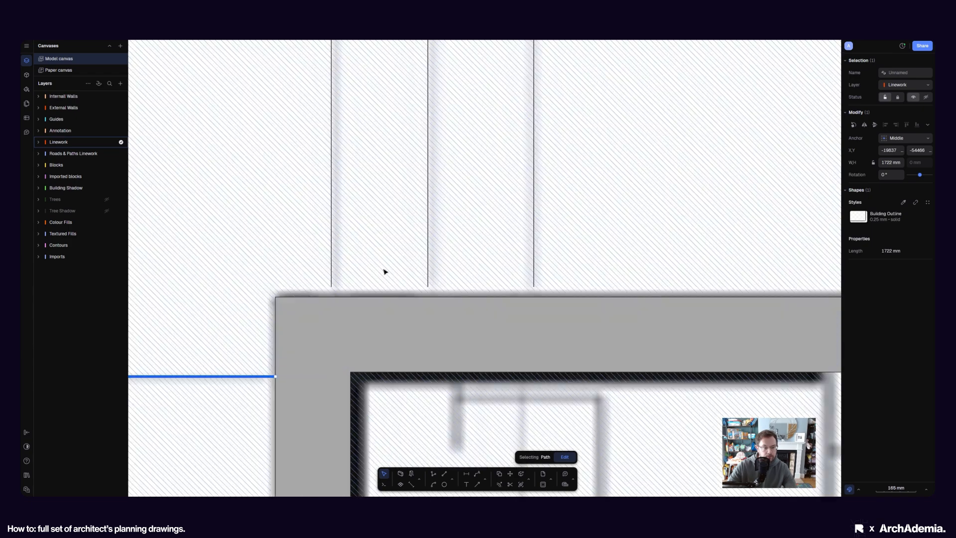
scroll(385, 272, down, 10)
key(Escape)
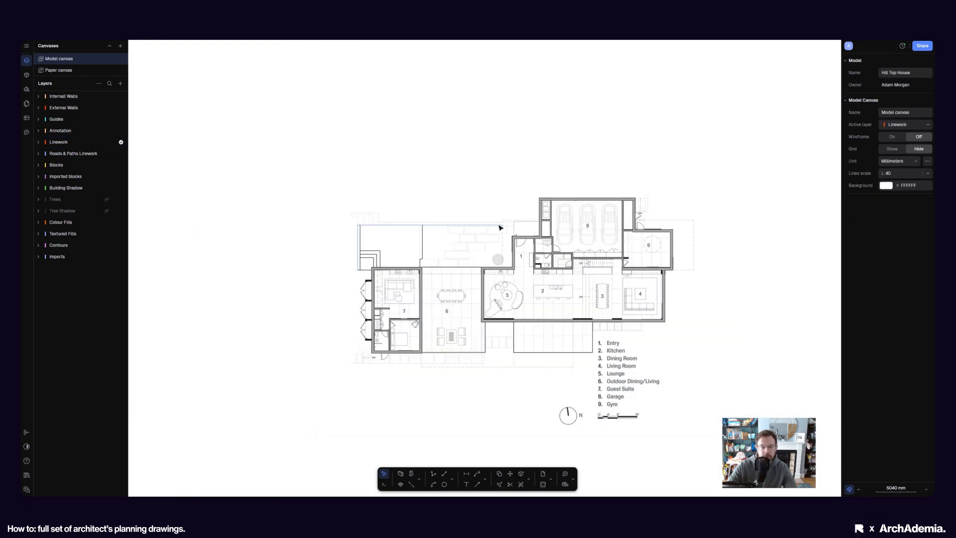
Examine where the upper terrace outline ends beside the Entry against the reference plan
scroll(502, 227, up, 8)
middle_drag(535, 242, 471, 259)
click(409, 236)
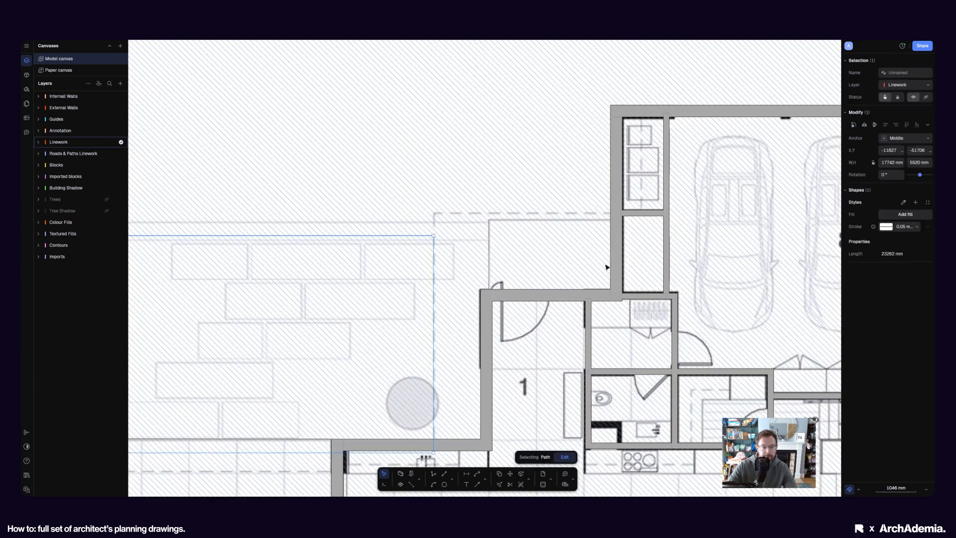
scroll(572, 268, down, 5)
scroll(517, 252, up, 5)
scroll(589, 302, up, 3)
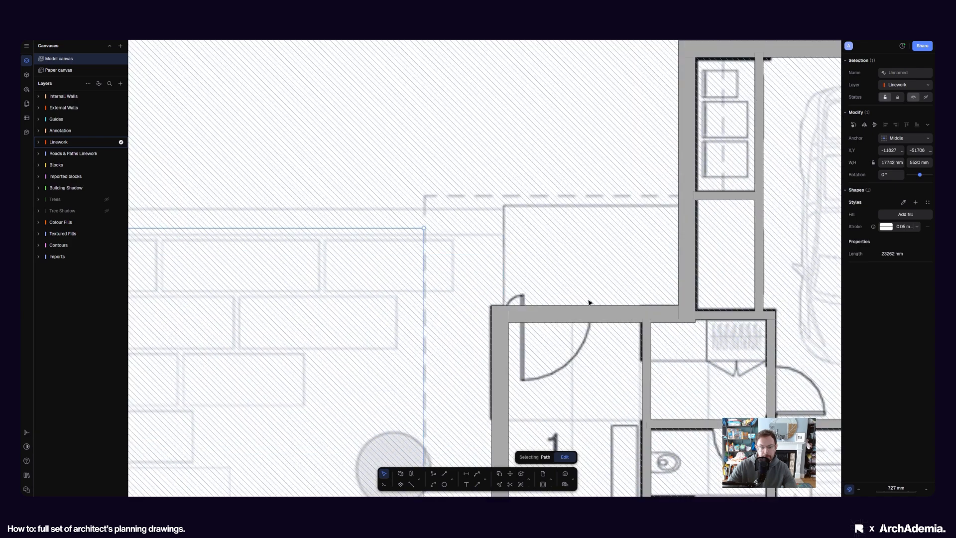
scroll(428, 260, down, 8)
key(Escape)
scroll(478, 283, up, 4)
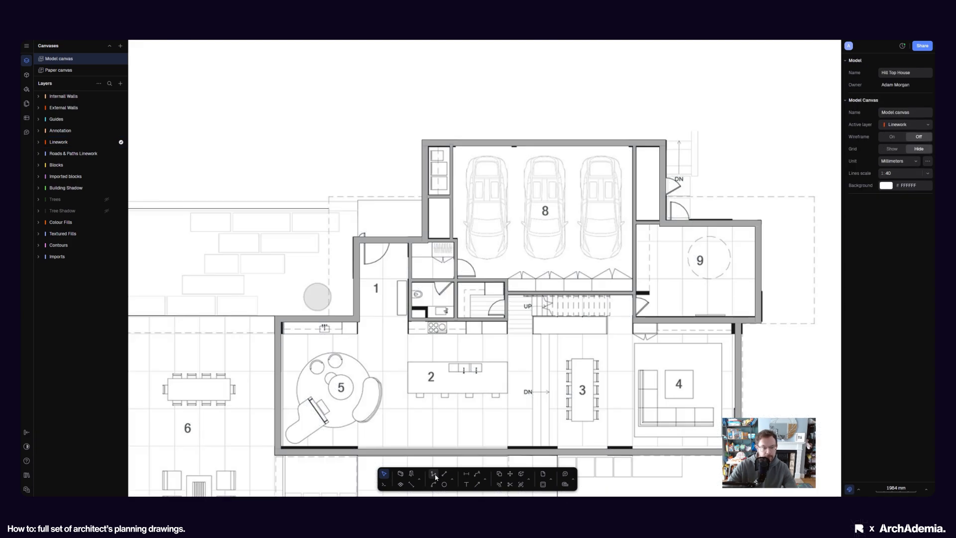
Draw a polyline tracing the porch outline outside the Entry, from the Entry's external wall up and across to the Garage's external wall
click(435, 476)
scroll(363, 206, up, 5)
click(353, 300)
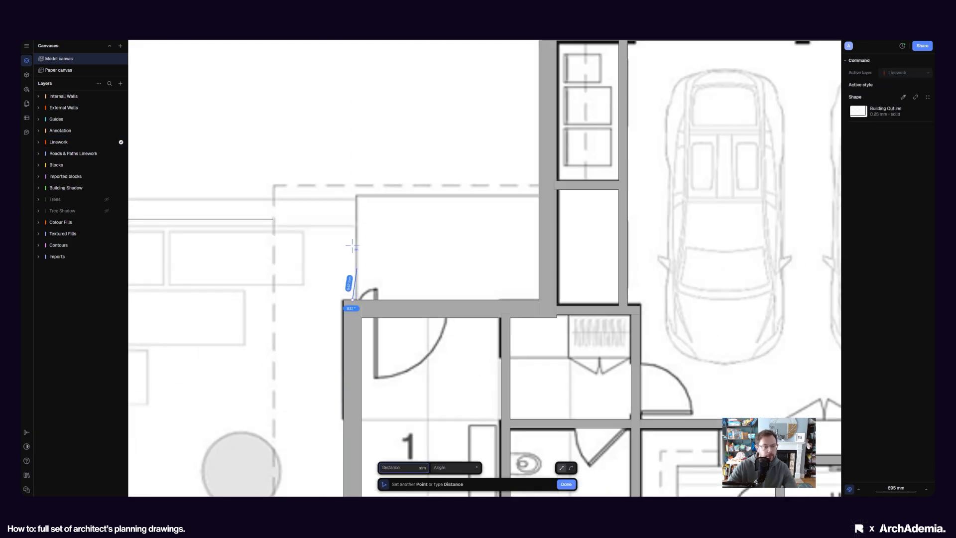
click(352, 195)
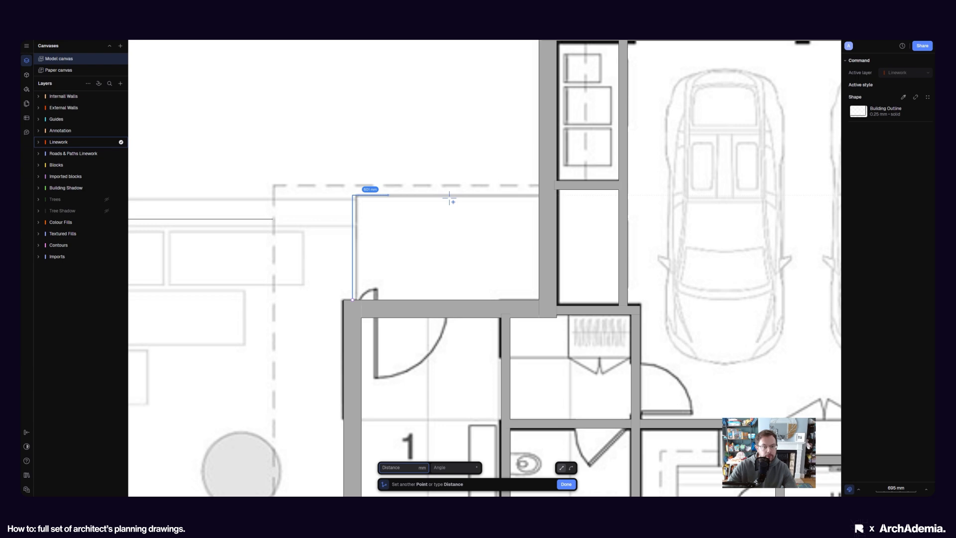
click(538, 197)
key(Escape)
scroll(478, 229, down, 8)
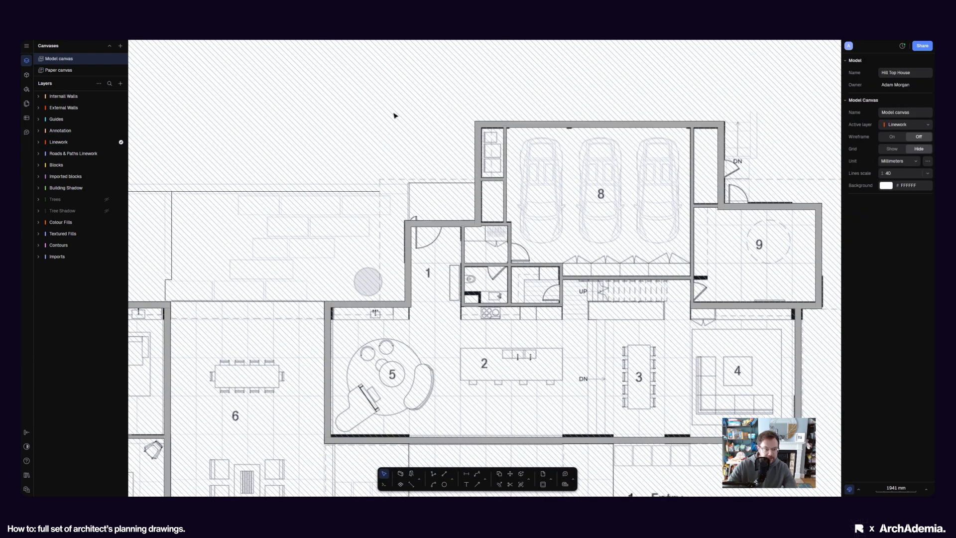
On the first floor plan, draw a polyline about 5777 mm up the left external wall and 4496 mm along the upper wall to the green roof edge
scroll(394, 116, down, 5)
scroll(414, 338, up, 6)
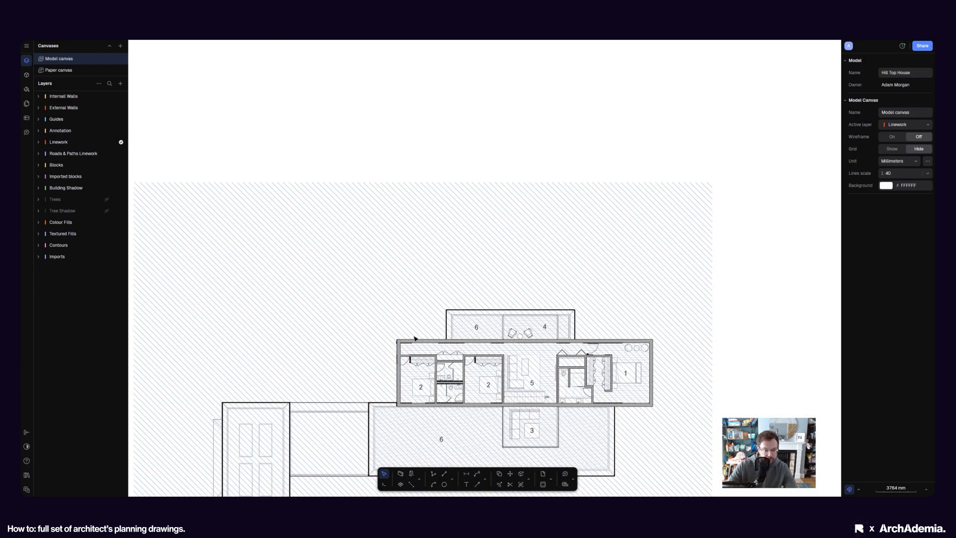
scroll(415, 339, down, 5)
scroll(398, 359, up, 8)
scroll(408, 398, down, 6)
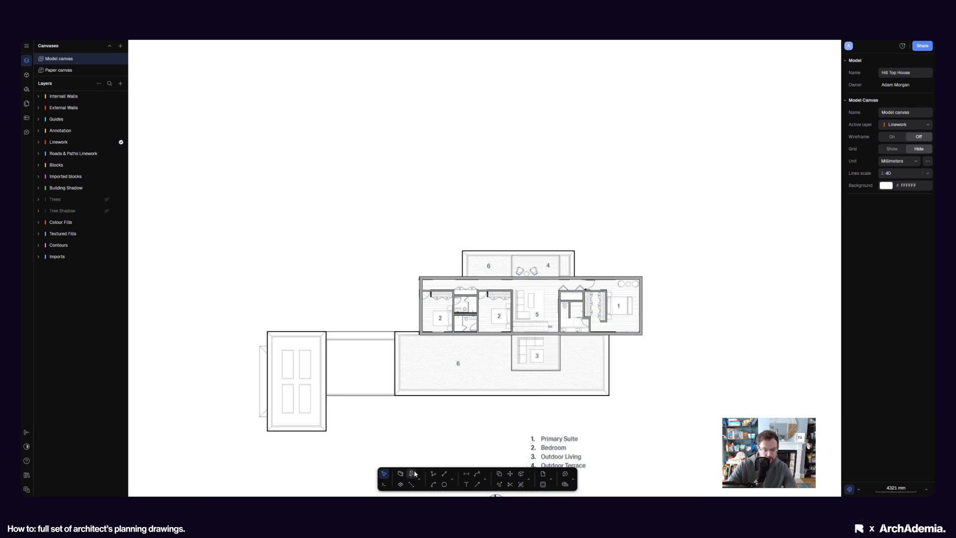
click(434, 475)
scroll(420, 332, up, 5)
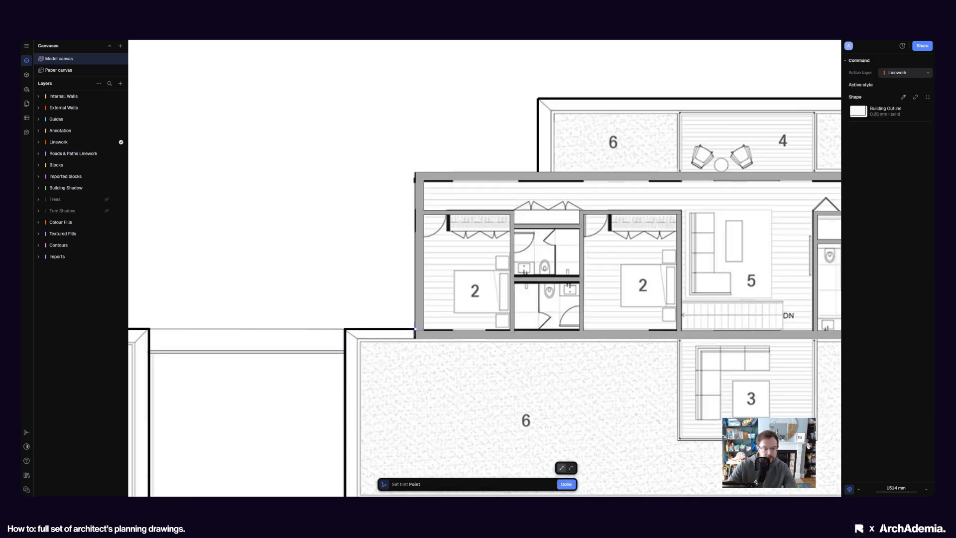
click(415, 330)
scroll(416, 155, up, 3)
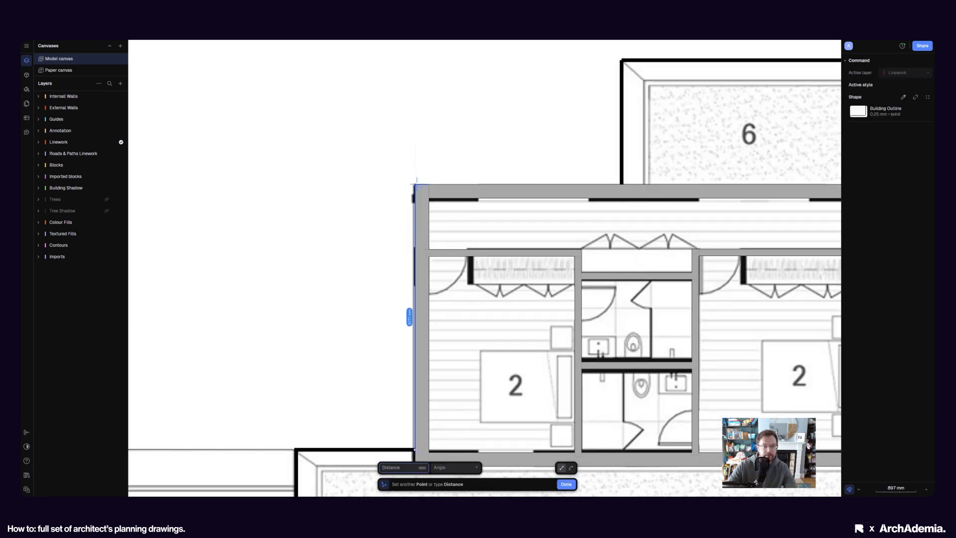
click(417, 185)
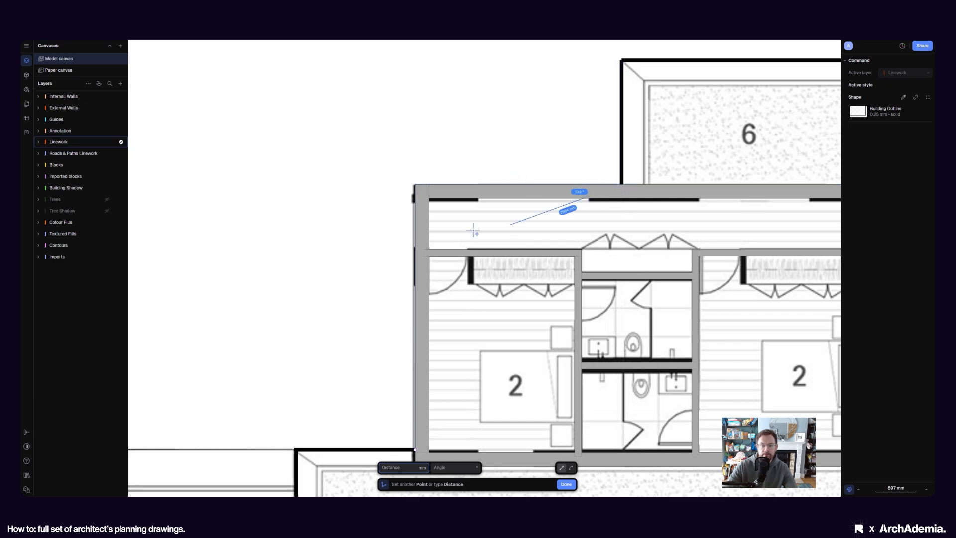
key(Escape)
Move the new L-shaped polyline from the first floor plan vertically onto the dashed overhang line around the Entry on the ground floor plan
click(417, 219)
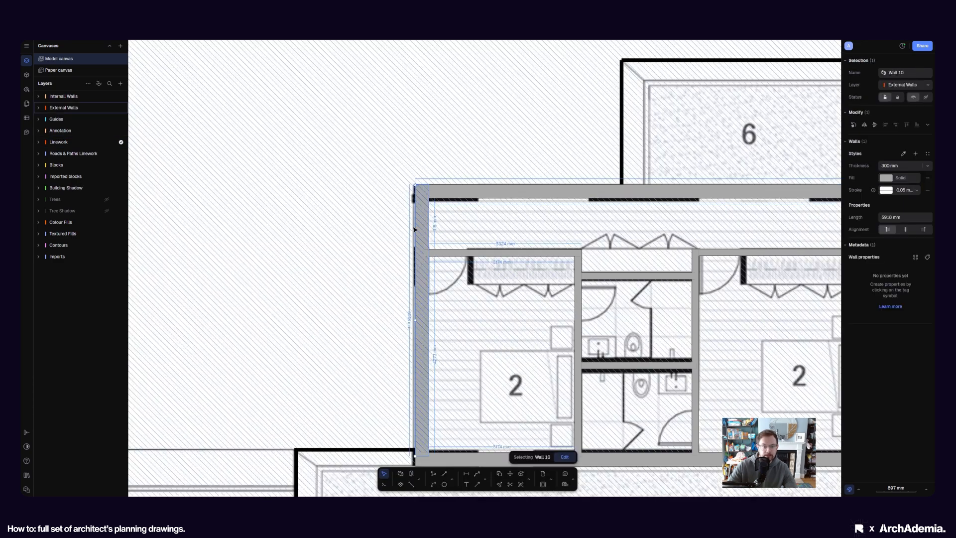
scroll(418, 219, down, 8)
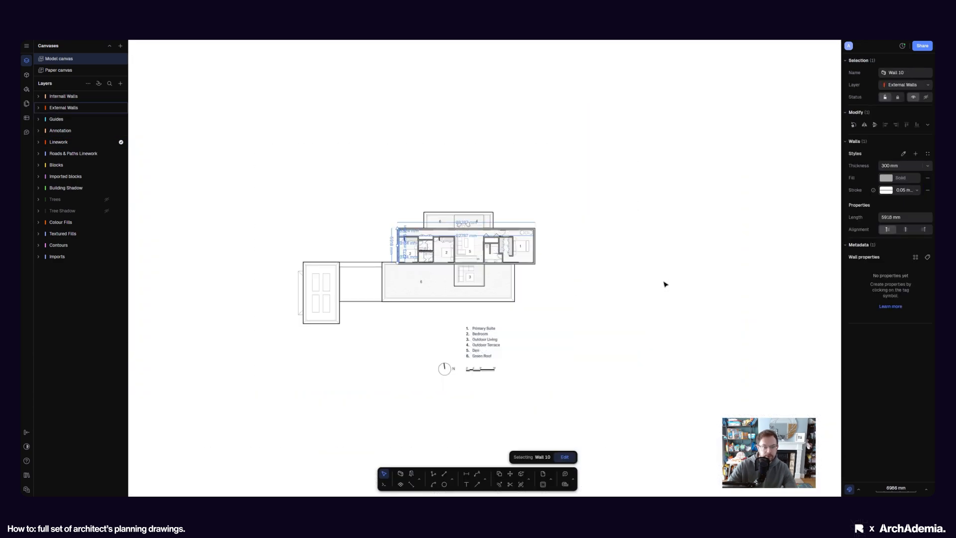
click(666, 284)
scroll(396, 239, up, 6)
click(395, 239)
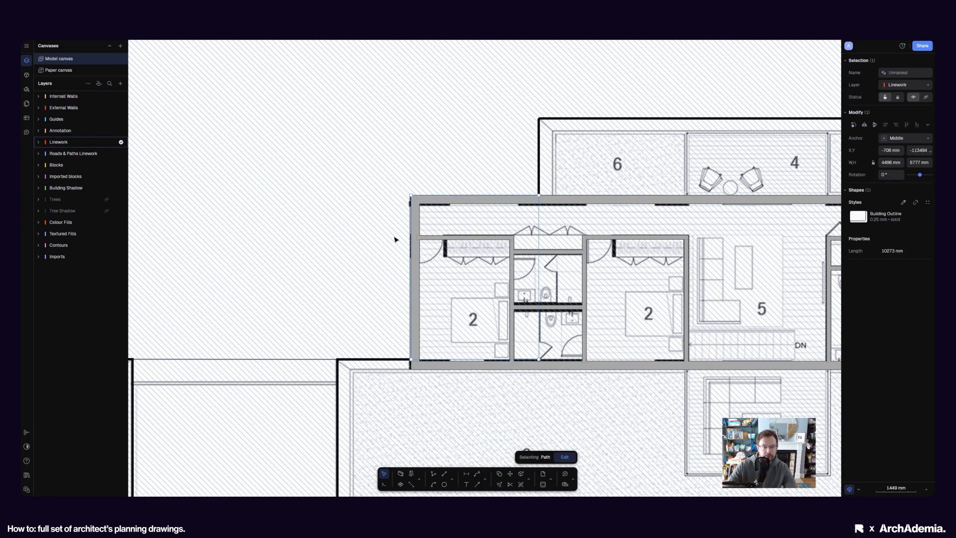
click(510, 476)
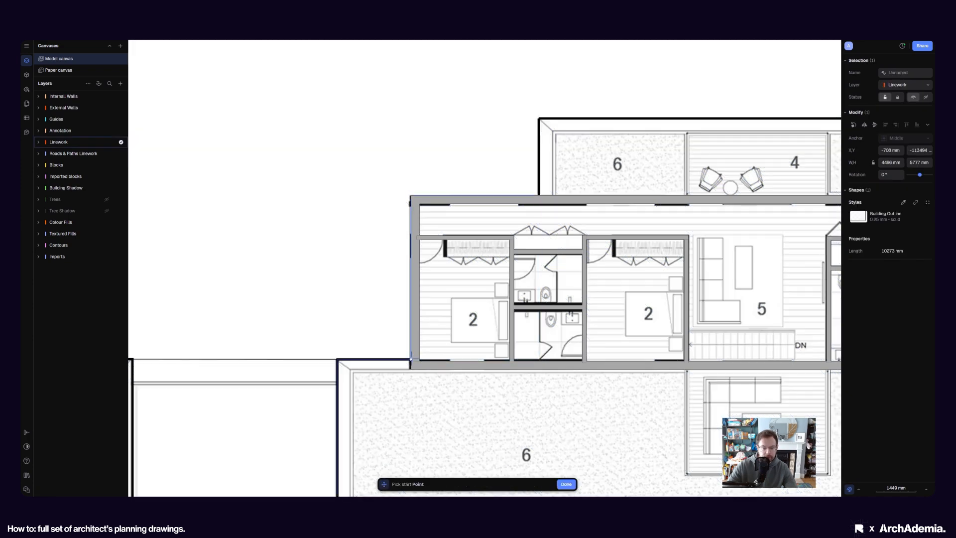
scroll(395, 353, down, 5)
click(446, 269)
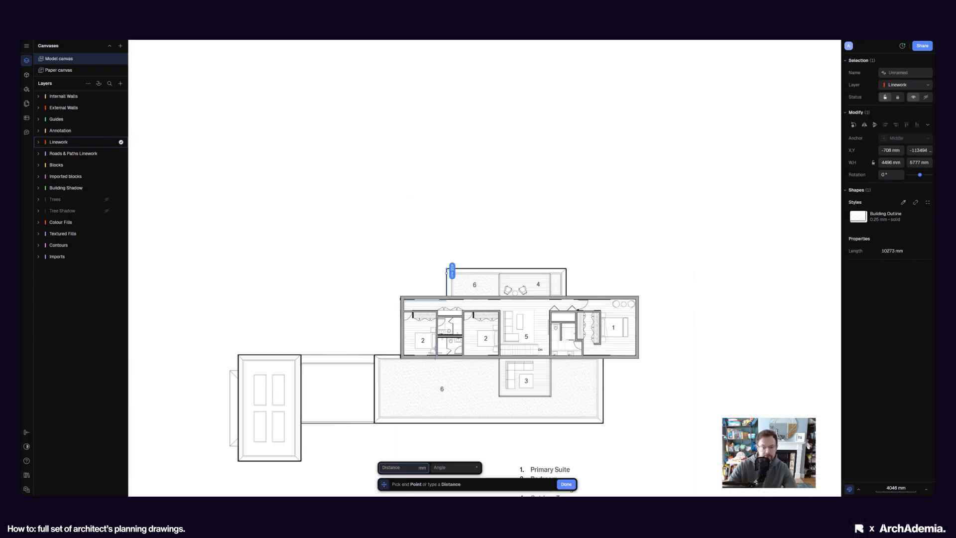
scroll(434, 412, down, 5)
scroll(438, 144, up, 8)
scroll(435, 116, down, 5)
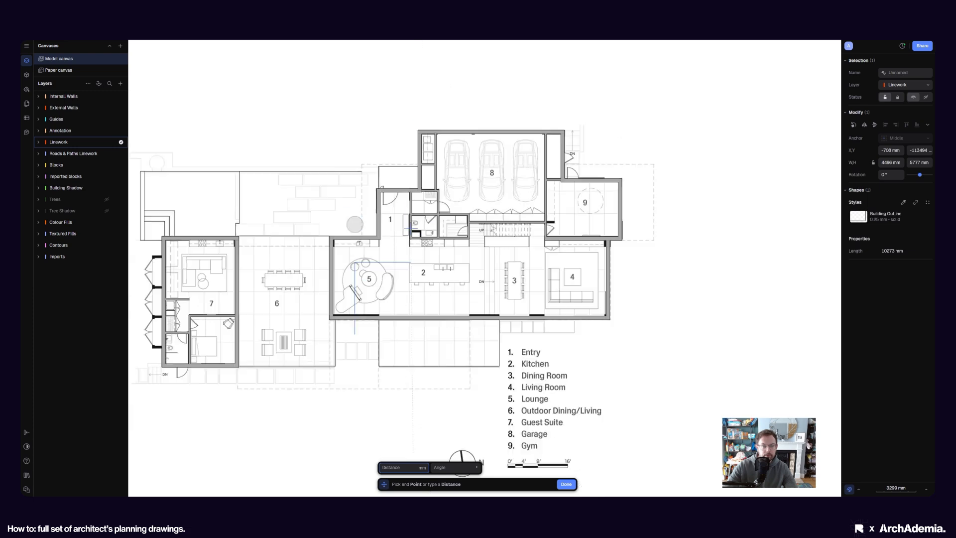
scroll(413, 160, up, 3)
click(415, 157)
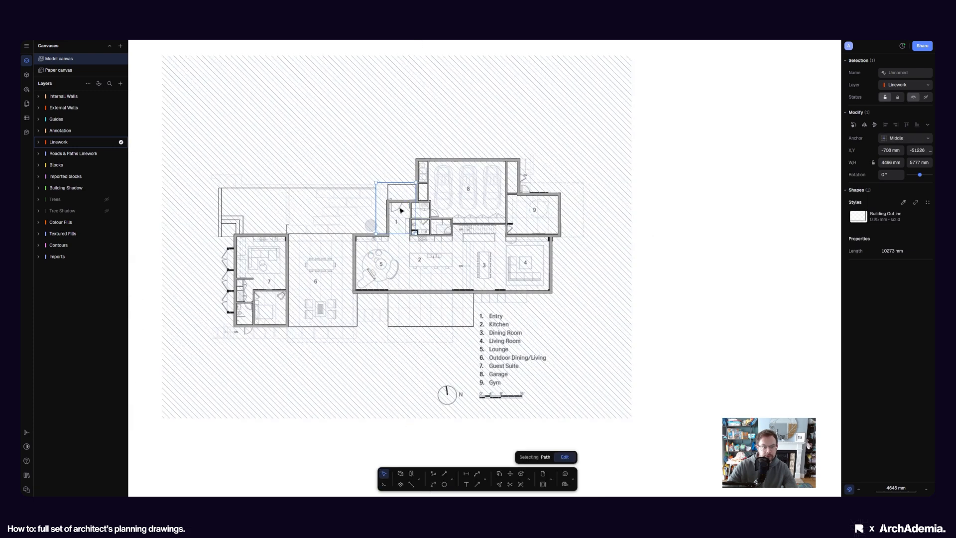
Detach the Building Outline style from the overhang polyline and give its 0.25 mm black stroke a dashed pattern with a larger dash scale
scroll(364, 184, up, 5)
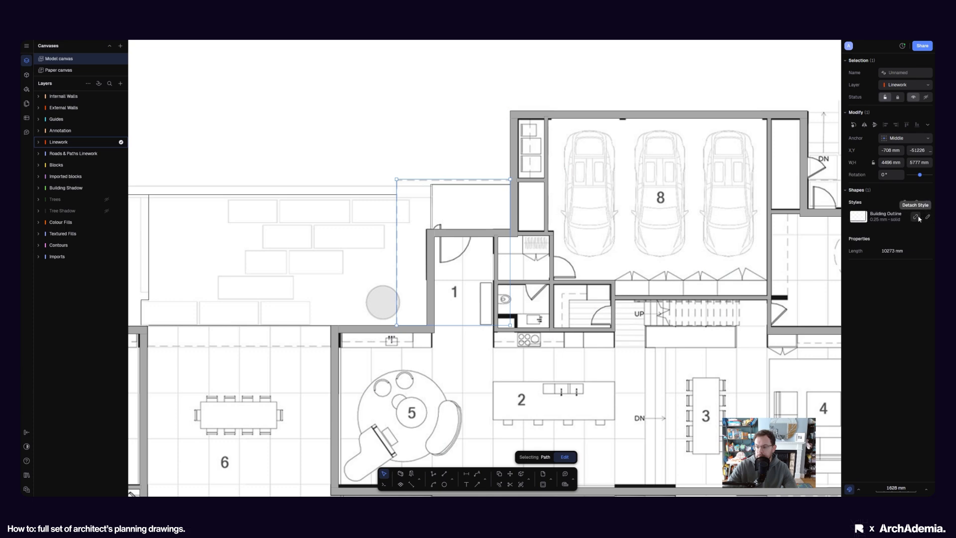
scroll(325, 208, down, 7)
scroll(353, 221, up, 5)
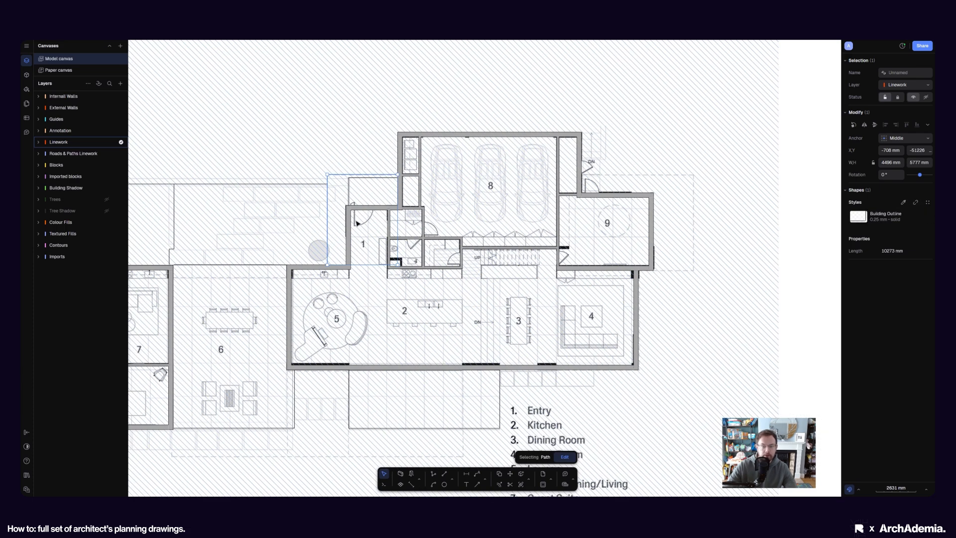
click(915, 217)
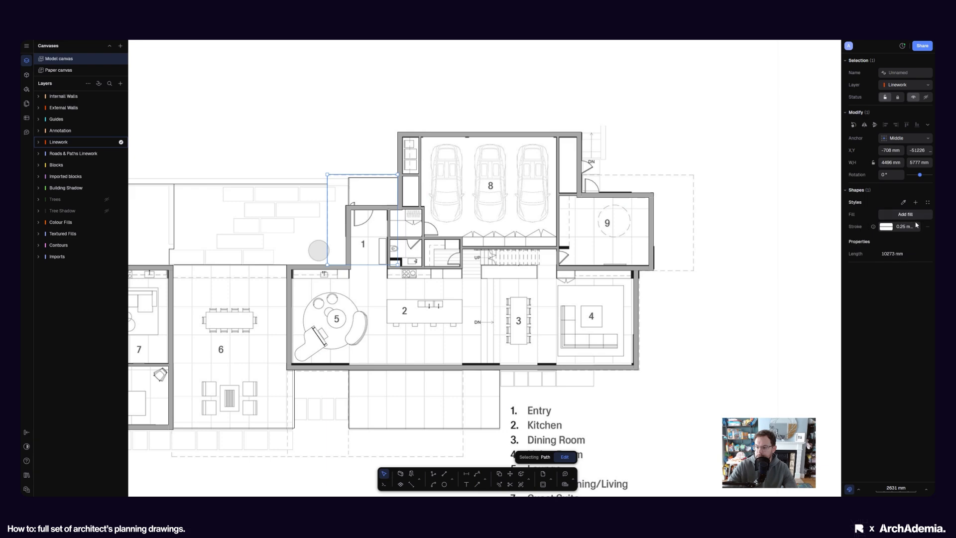
scroll(338, 217, up, 5)
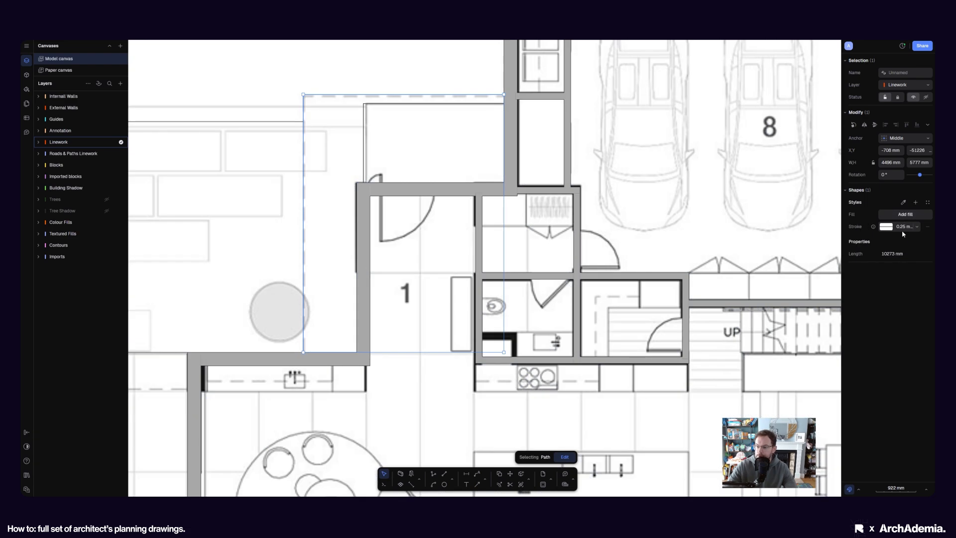
click(889, 229)
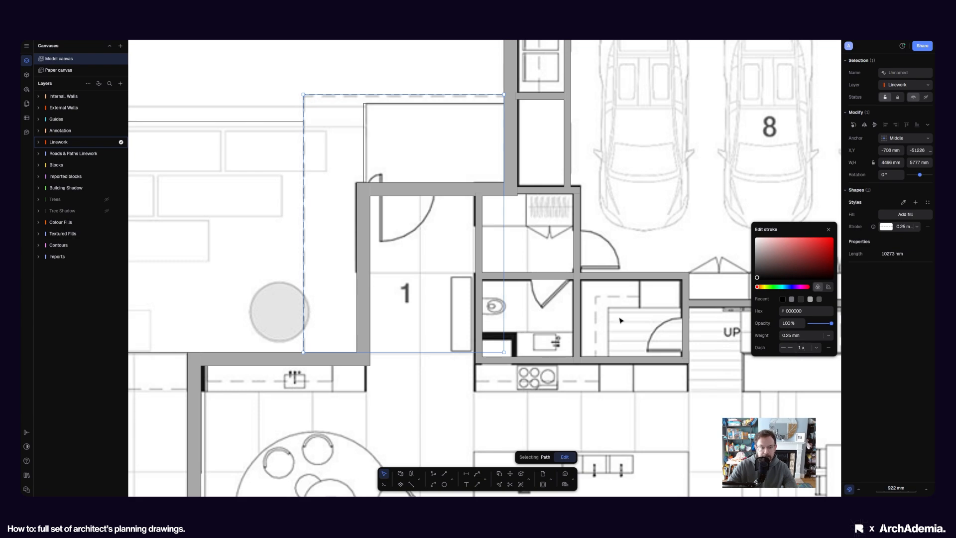
click(813, 349)
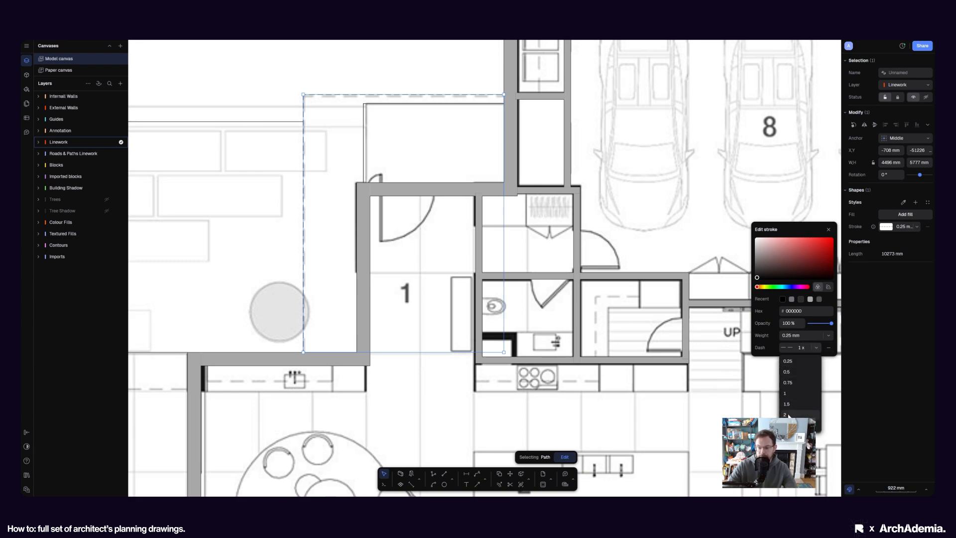
click(793, 423)
scroll(334, 221, down, 10)
click(598, 292)
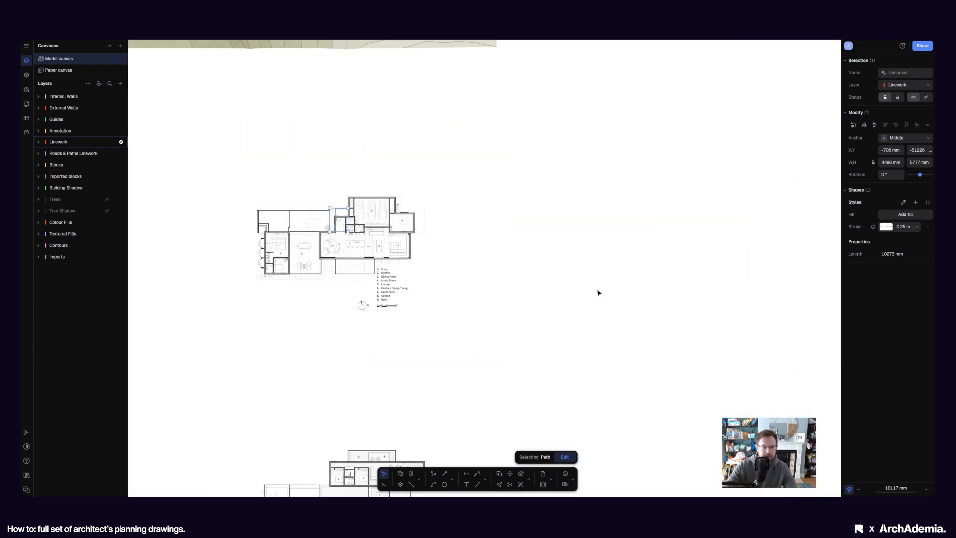
Hide the Imports layer to check the ground floor linework without the reference plan
scroll(316, 214, up, 7)
scroll(357, 229, down, 5)
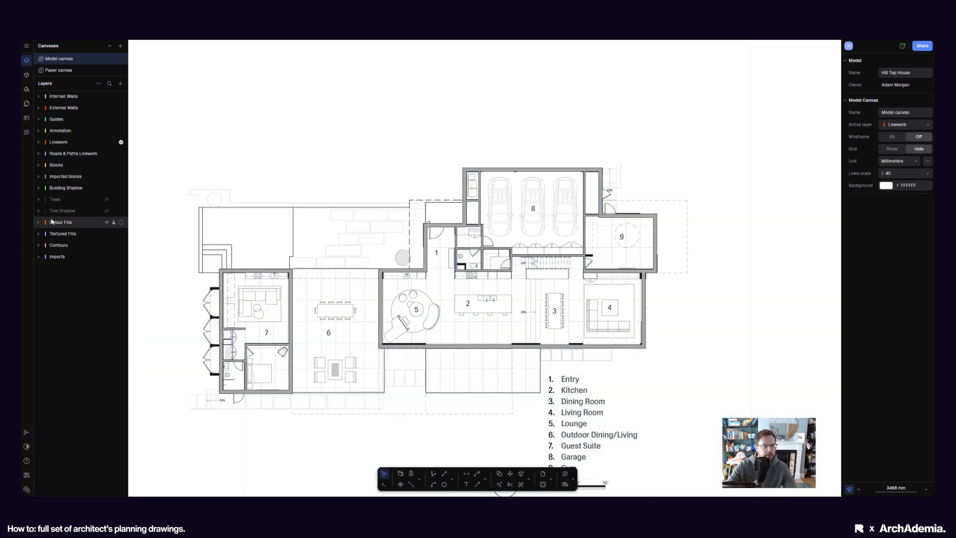
click(106, 256)
scroll(613, 246, down, 8)
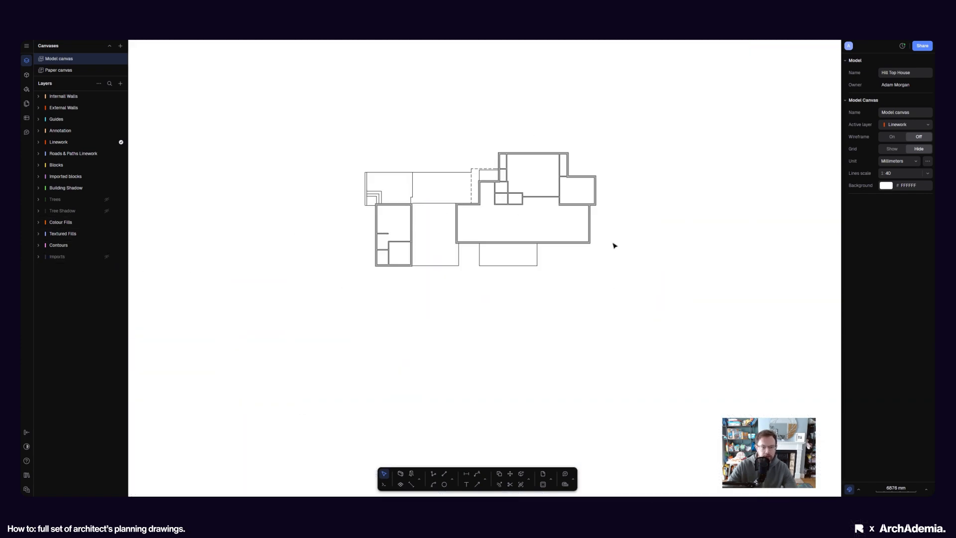
scroll(498, 211, up, 10)
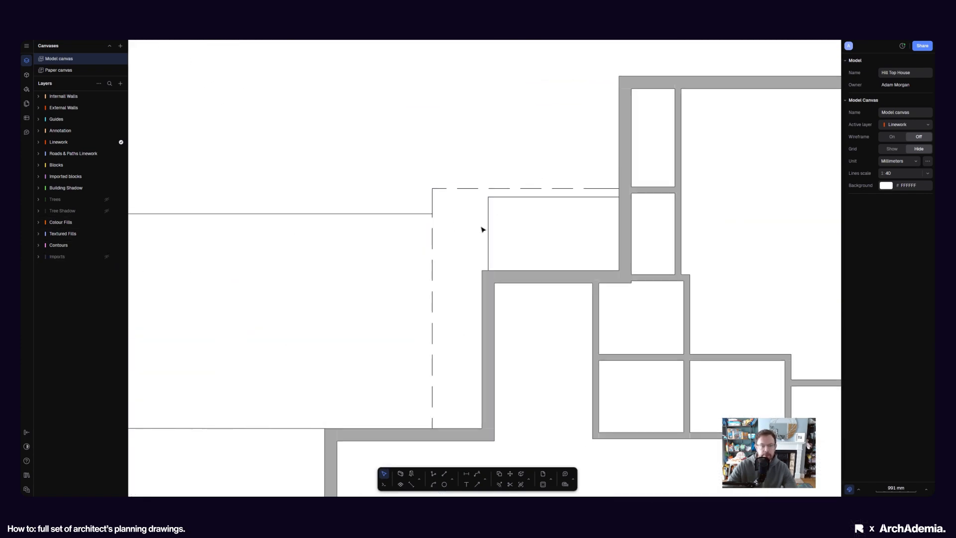
Edit the upper terrace outline, extending its end point past the dashed overhang line to the Entry porch outline
click(432, 217)
scroll(432, 216, up, 4)
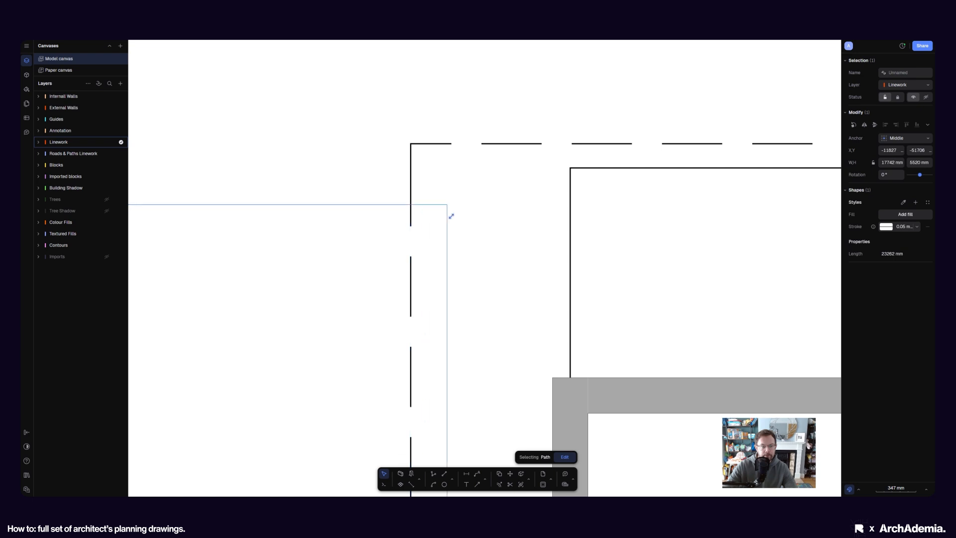
scroll(506, 215, down, 5)
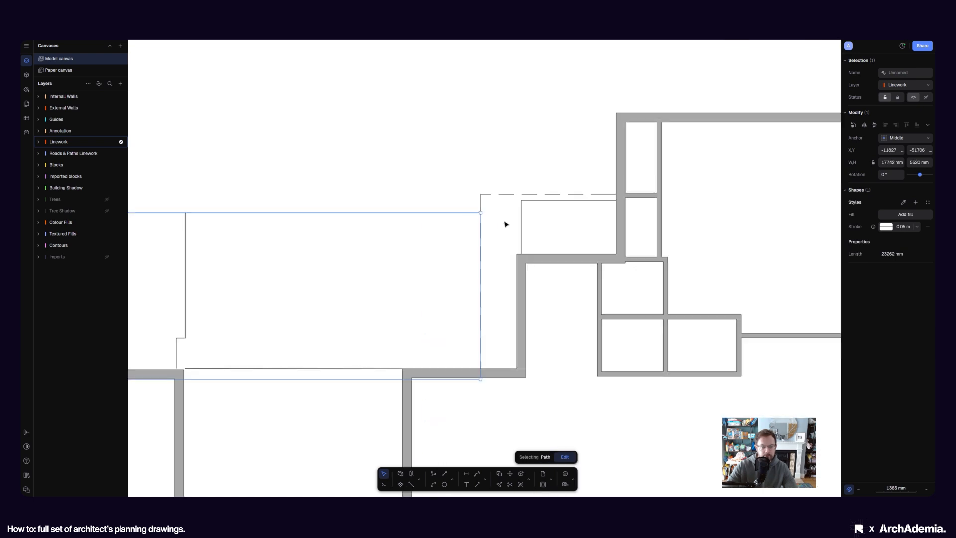
click(573, 456)
scroll(518, 201, up, 2)
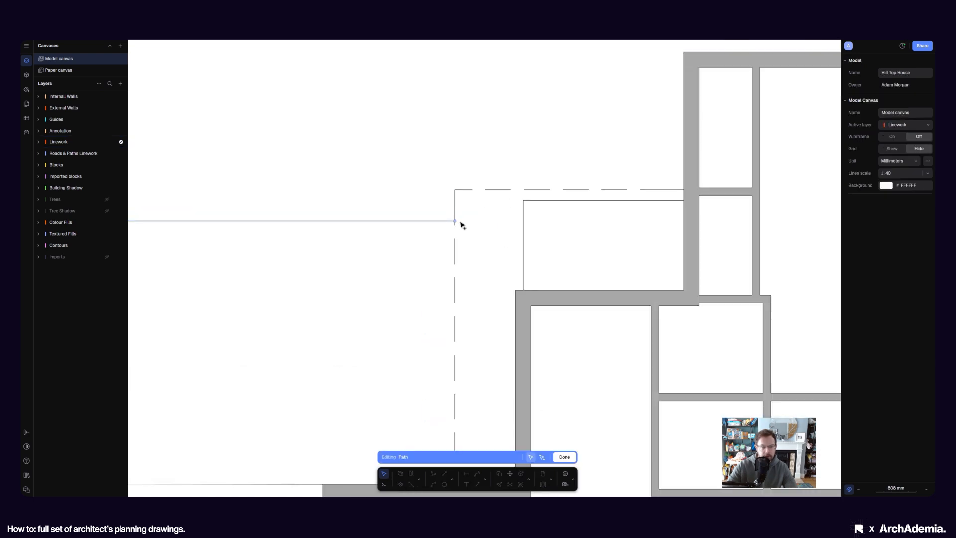
scroll(455, 195, down, 6)
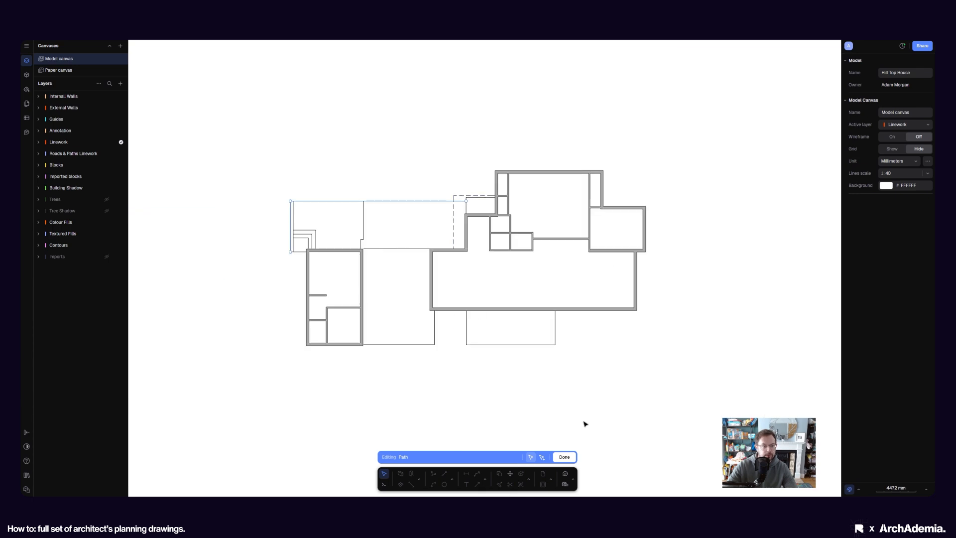
click(570, 457)
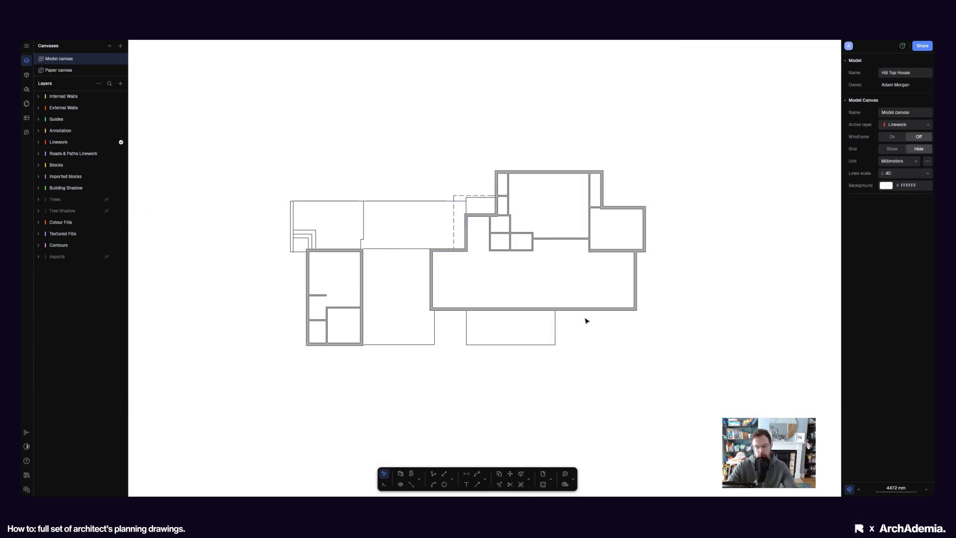
Show the Imports layer again to bring back the reference plans
middle_drag(513, 409, 458, 429)
scroll(450, 315, down, 2)
scroll(450, 315, up, 3)
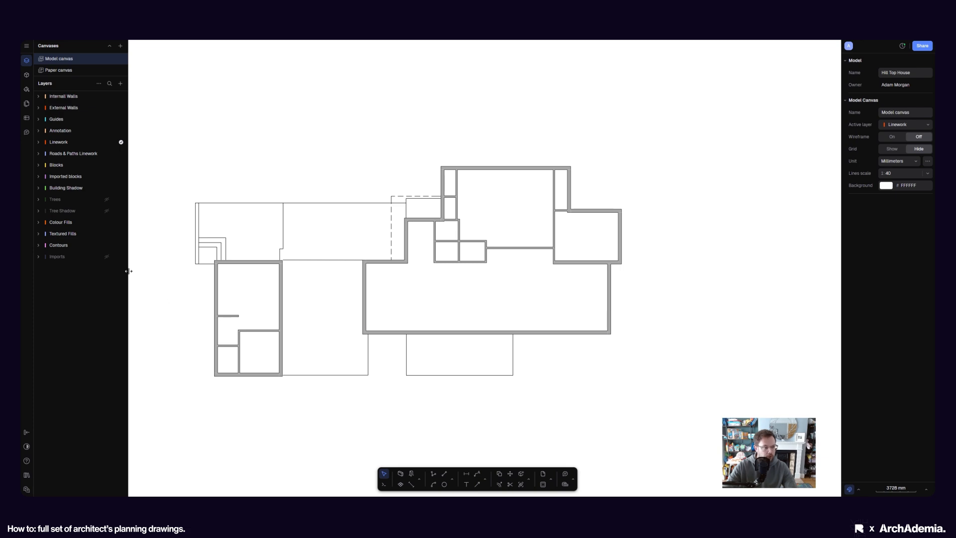
click(107, 257)
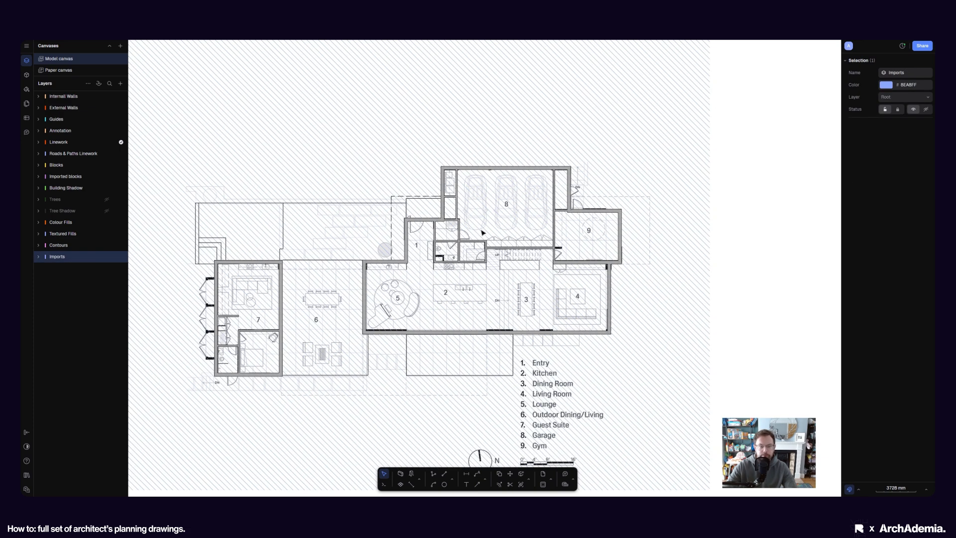
Extend the internal wall between the garage and stairs into the gym to the end of the reference wall stub, about 6837 mm long overall
scroll(484, 233, down, 9)
scroll(491, 350, up, 6)
scroll(454, 412, down, 2)
middle_drag(483, 201, 483, 203)
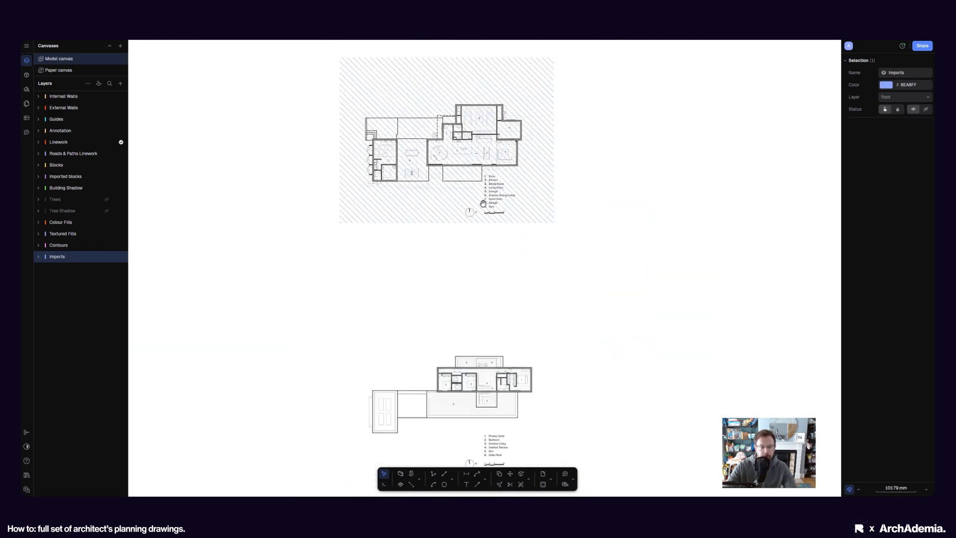
scroll(483, 202, up, 5)
scroll(513, 259, up, 10)
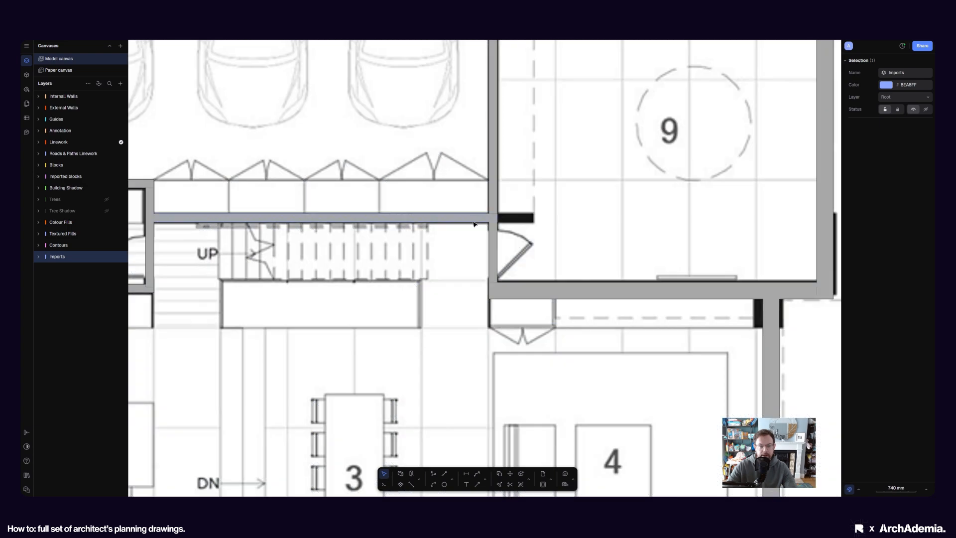
click(512, 215)
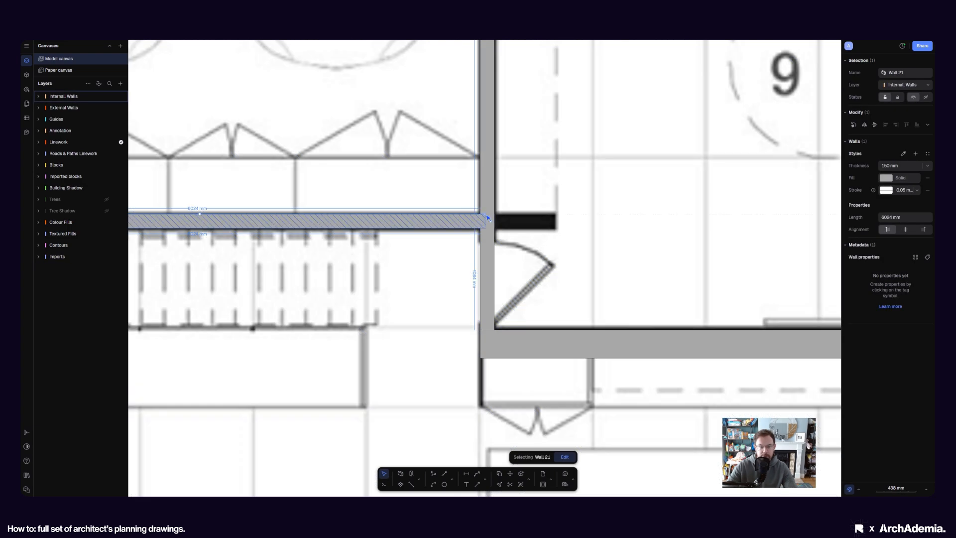
drag(488, 217, 533, 219)
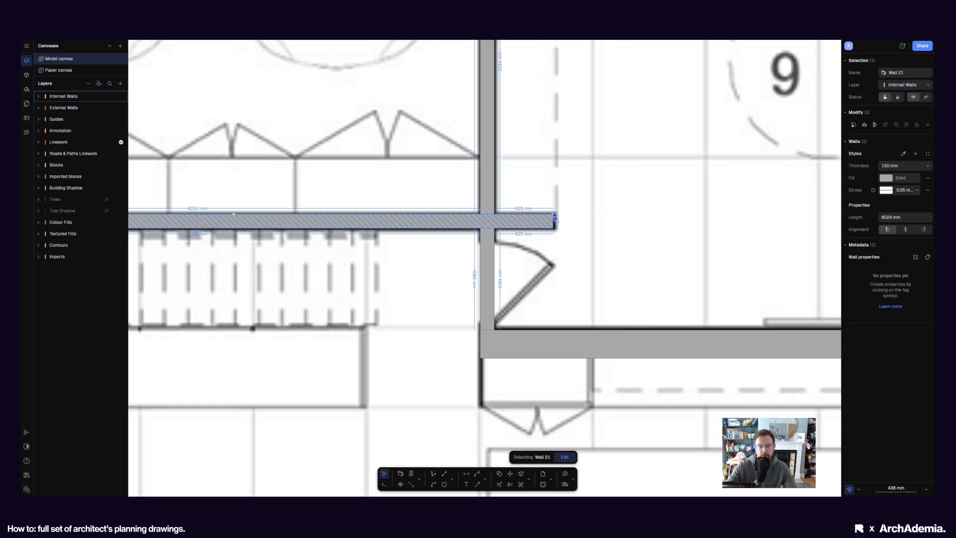
drag(555, 218, 555, 219)
scroll(525, 258, down, 9)
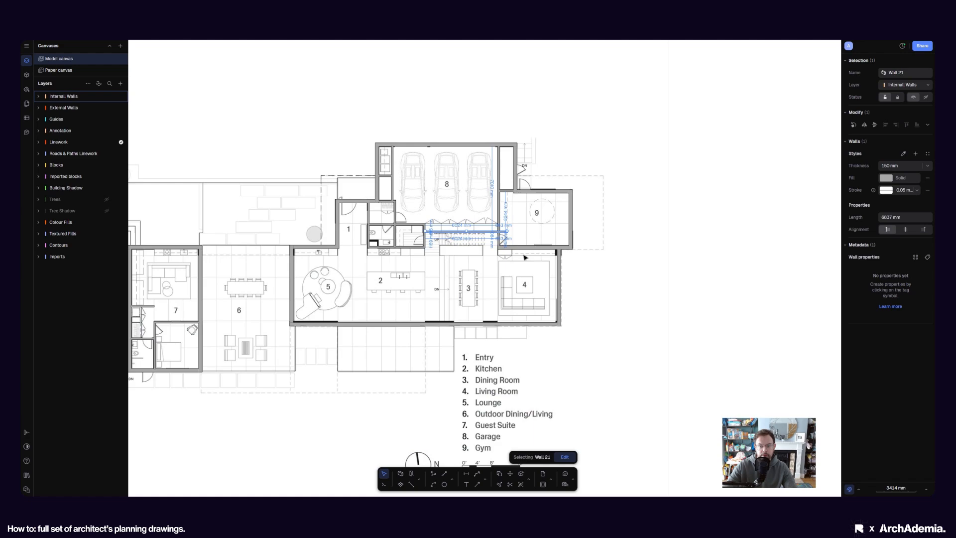
click(721, 306)
Examine the ground floor walls around the kitchen, entry and guest suite against the reference plan for missing walls
scroll(553, 232, up, 3)
middle_drag(358, 288, 510, 268)
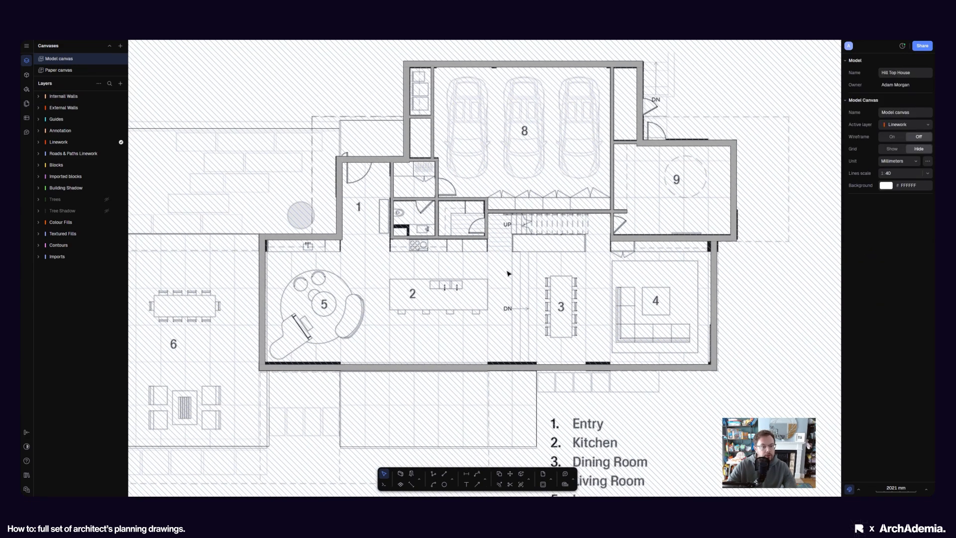
scroll(408, 227, up, 3)
scroll(411, 278, down, 2)
scroll(445, 269, up, 6)
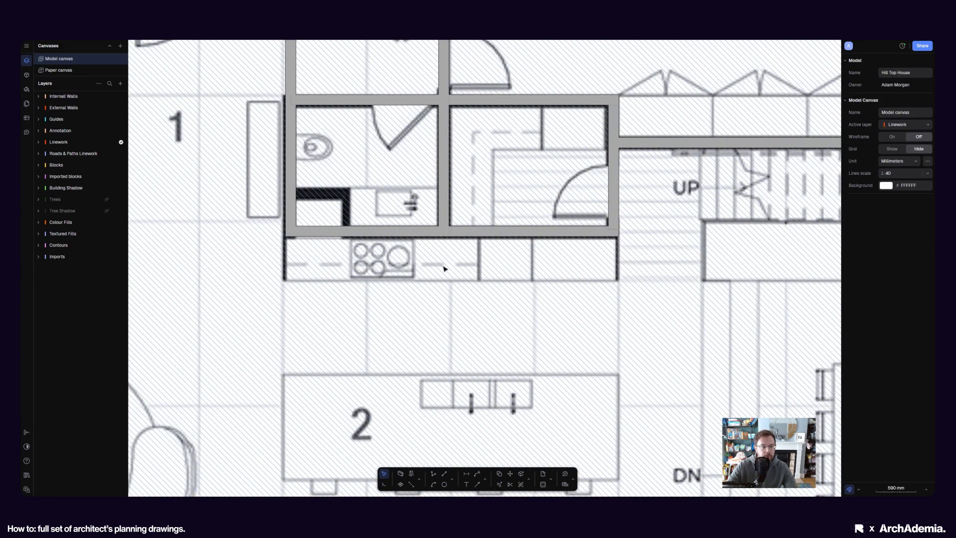
scroll(430, 267, down, 8)
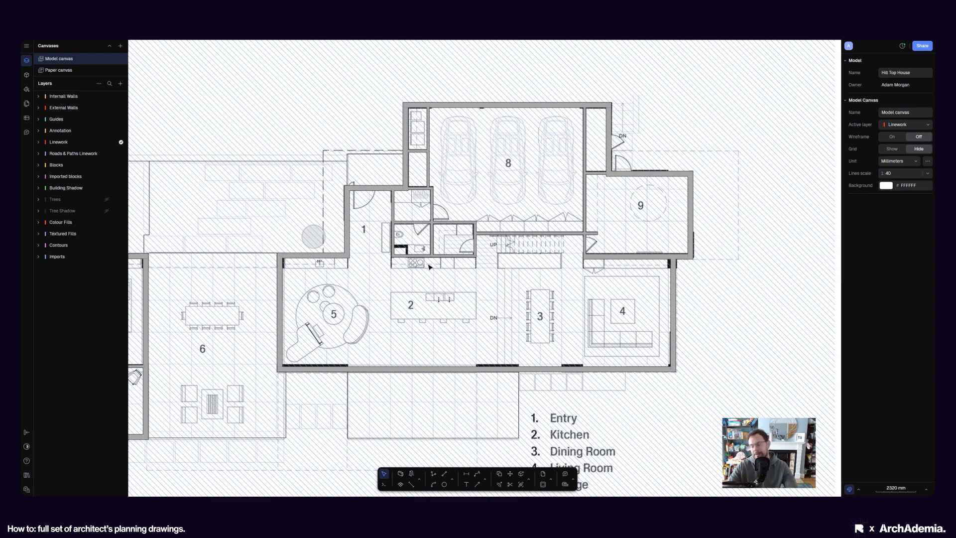
scroll(429, 266, down, 3)
scroll(342, 339, left, 3)
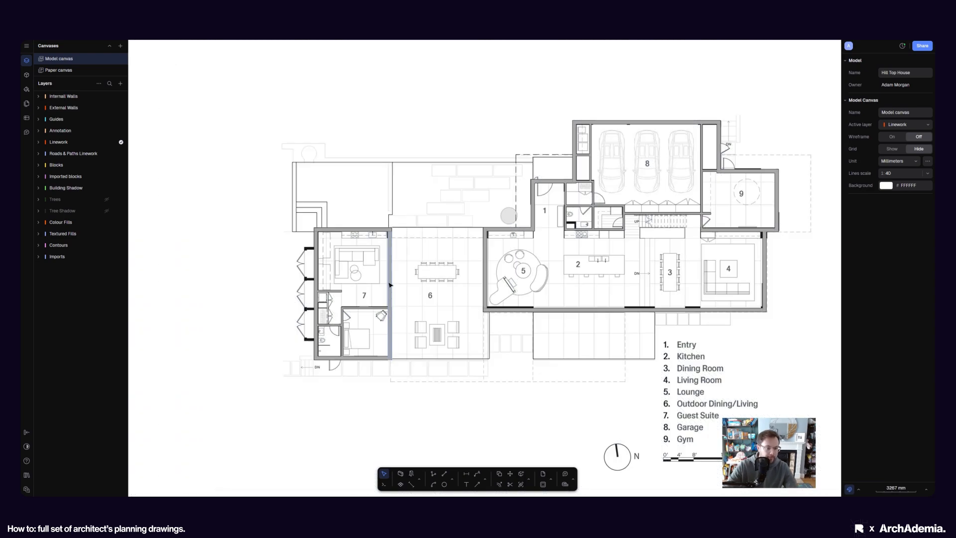
scroll(342, 346, up, 6)
scroll(261, 240, down, 5)
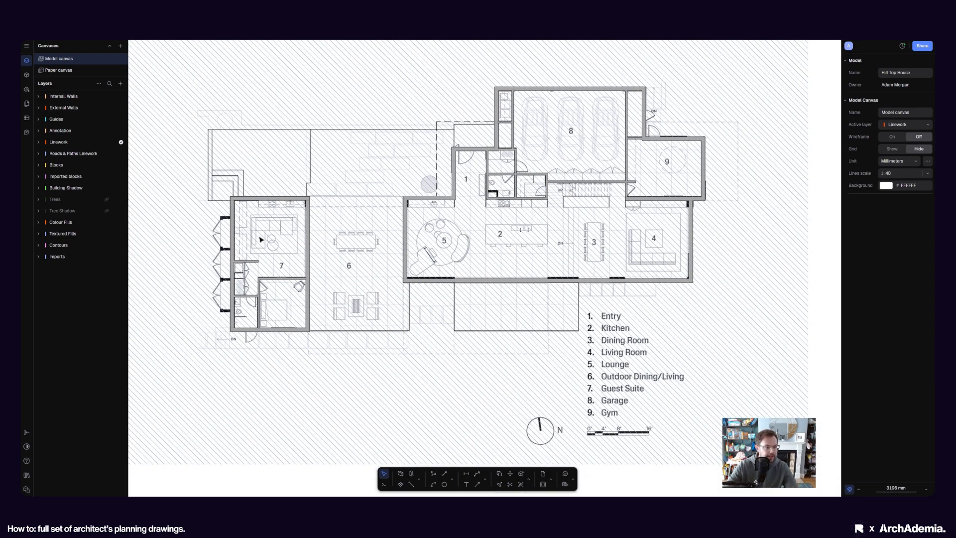
scroll(251, 267, up, 5)
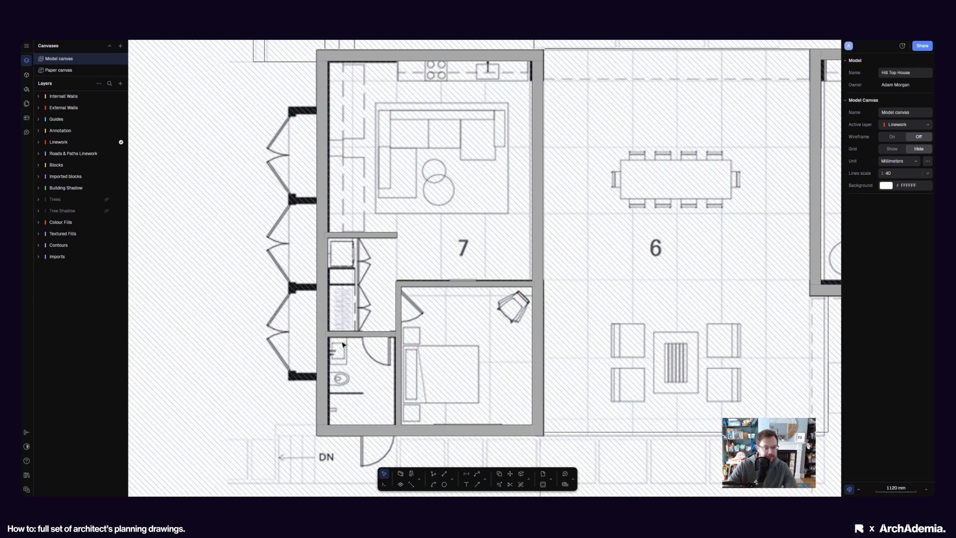
scroll(356, 340, down, 5)
scroll(499, 376, up, 3)
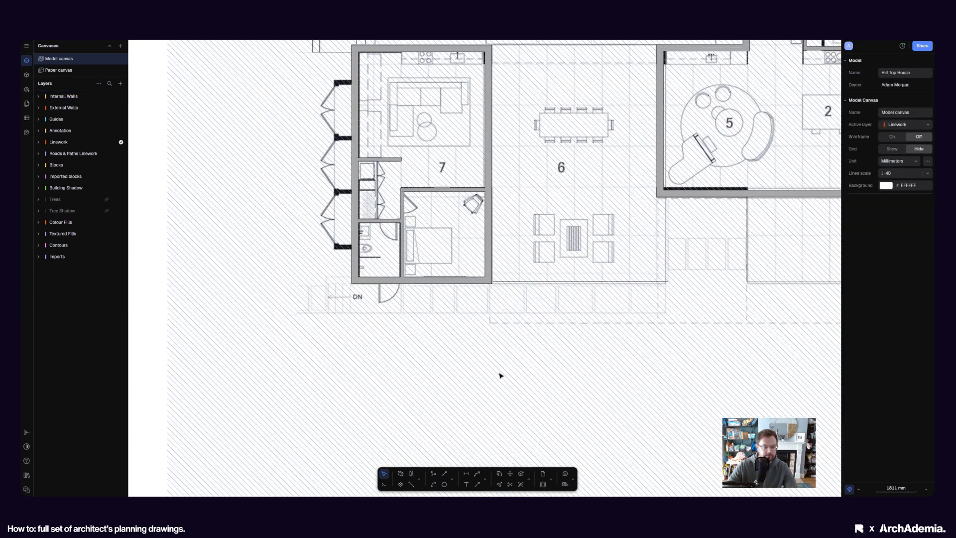
click(400, 473)
scroll(348, 171, up, 3)
scroll(395, 212, up, 2)
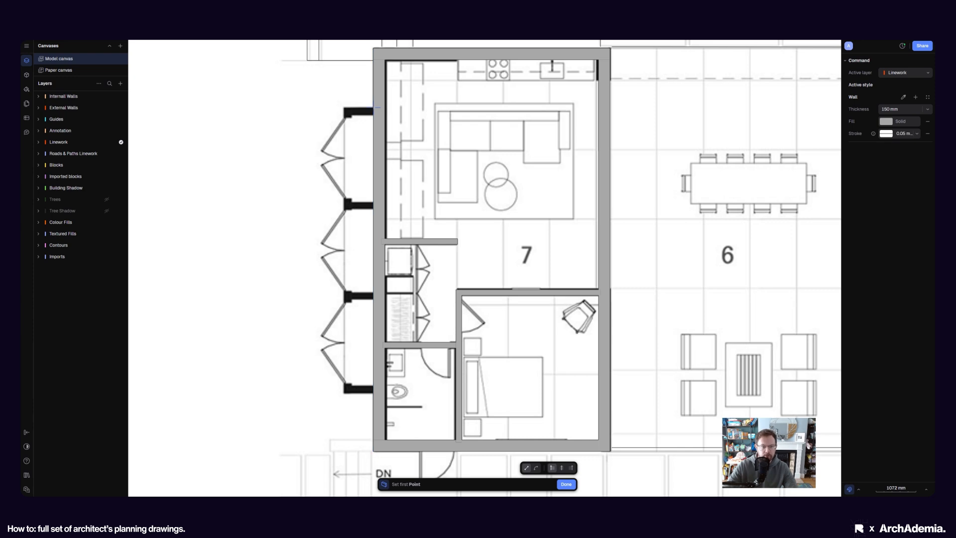
key(Escape)
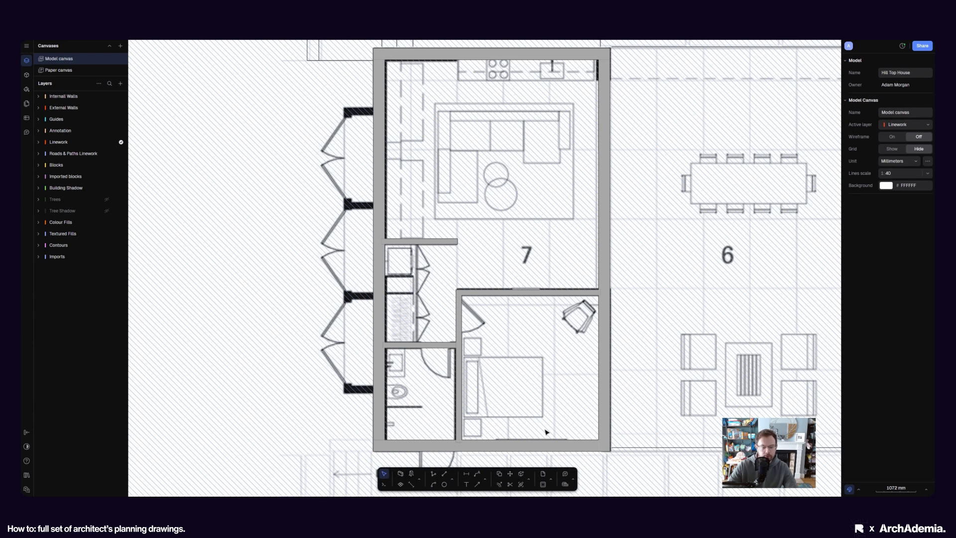
Draw three connected 150 mm walls around the recess outside the guest suite, about 743 mm deep and 7466 mm long, with the alignment switched to match the reference
click(404, 475)
click(572, 470)
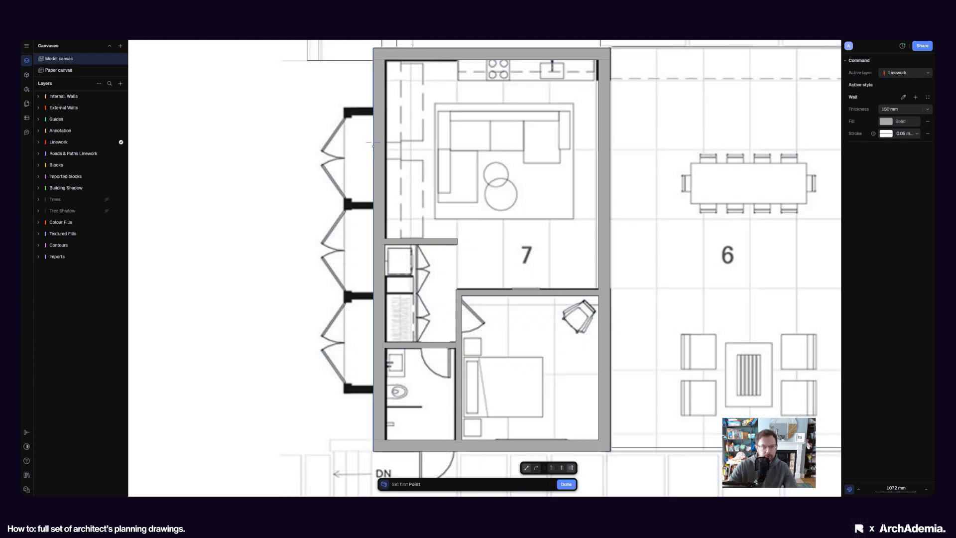
click(374, 107)
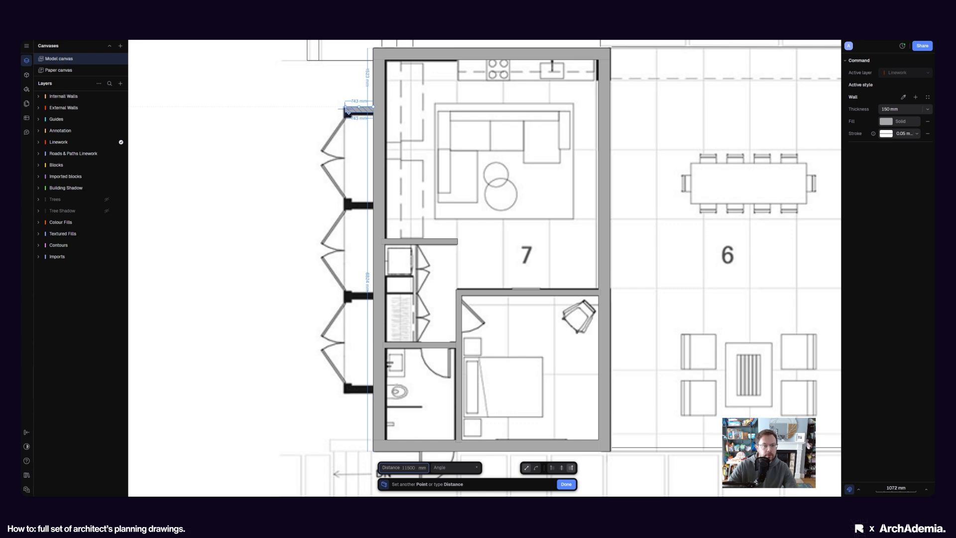
click(347, 110)
click(350, 394)
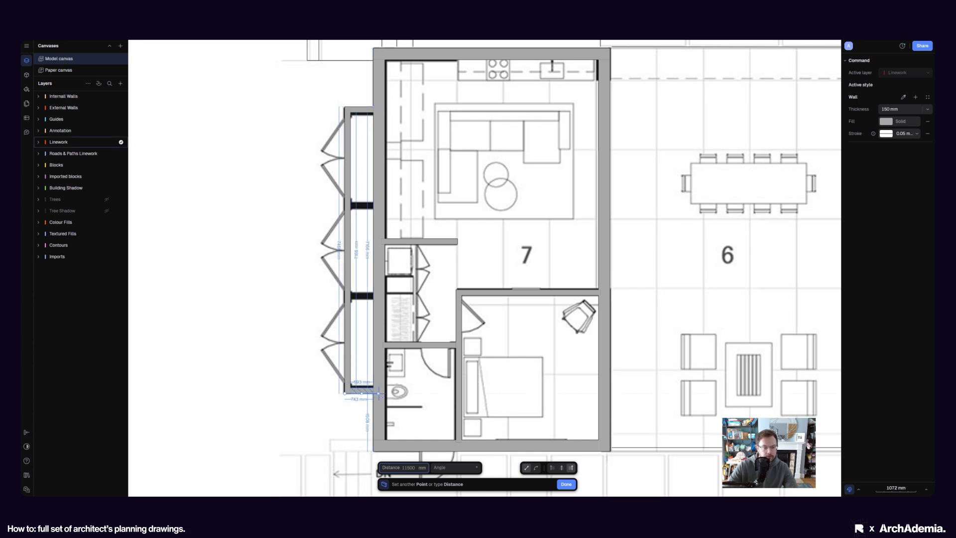
click(373, 393)
key(Return)
Draw a 150 mm cross wall about 671 mm long over the upper divider in the guest suite's outer recess
middle_drag(363, 222, 364, 237)
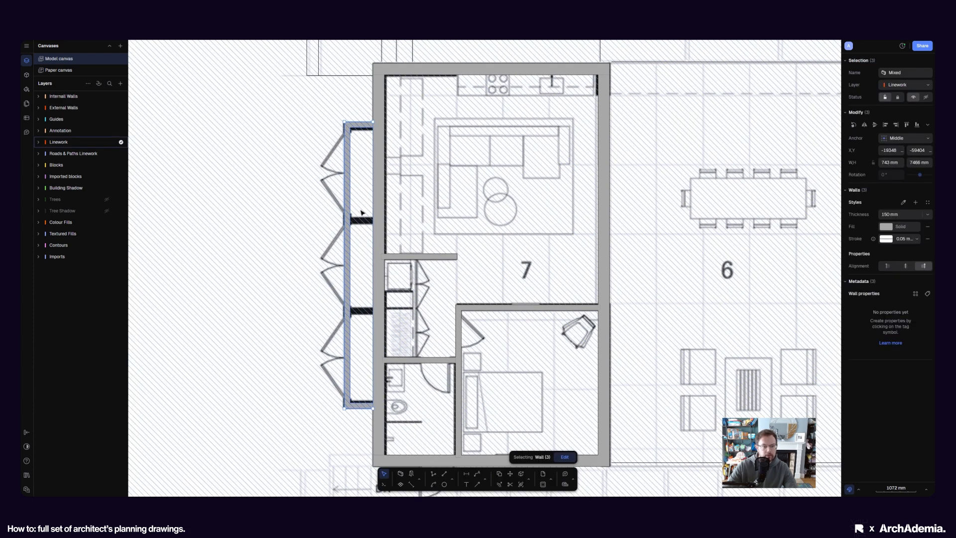
scroll(362, 211, up, 3)
click(400, 473)
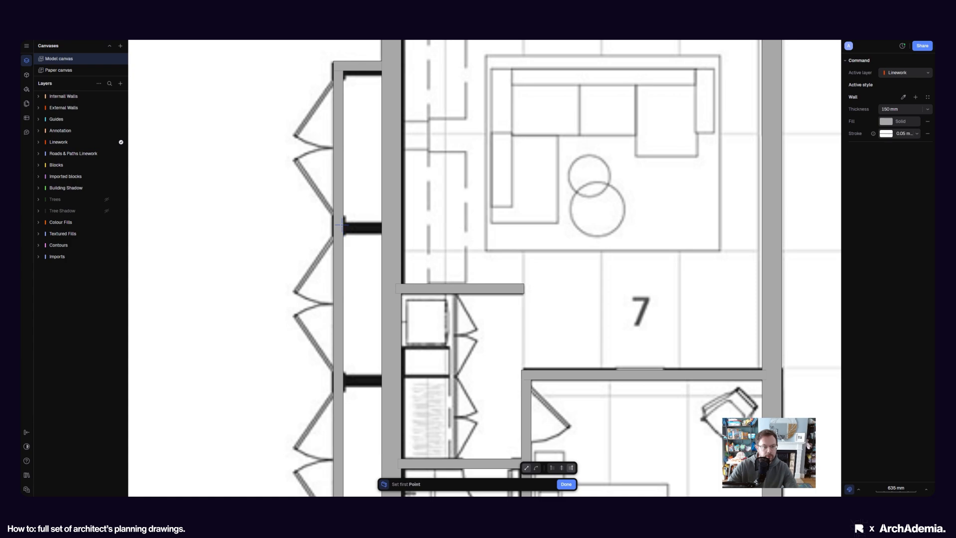
scroll(340, 228, up, 2)
click(337, 234)
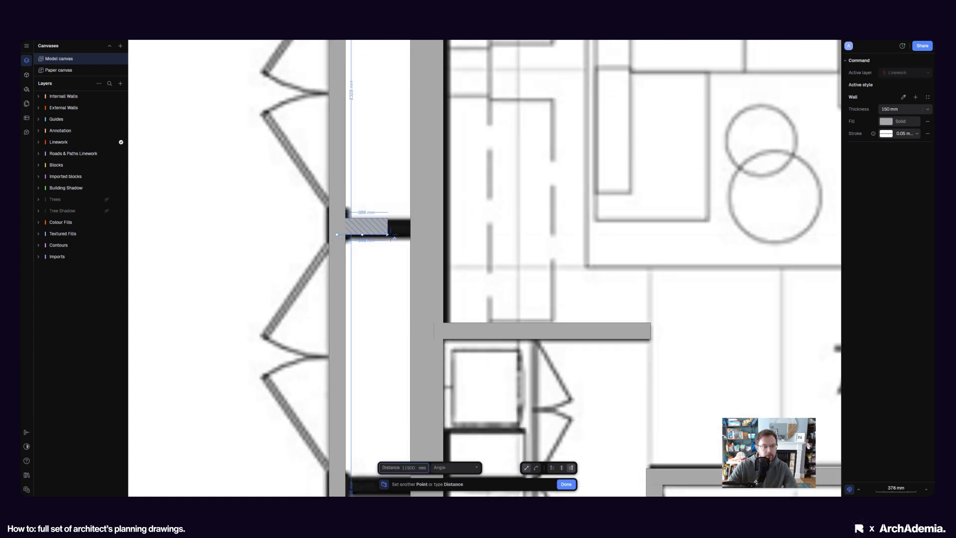
click(411, 235)
scroll(386, 181, down, 4)
key(Return)
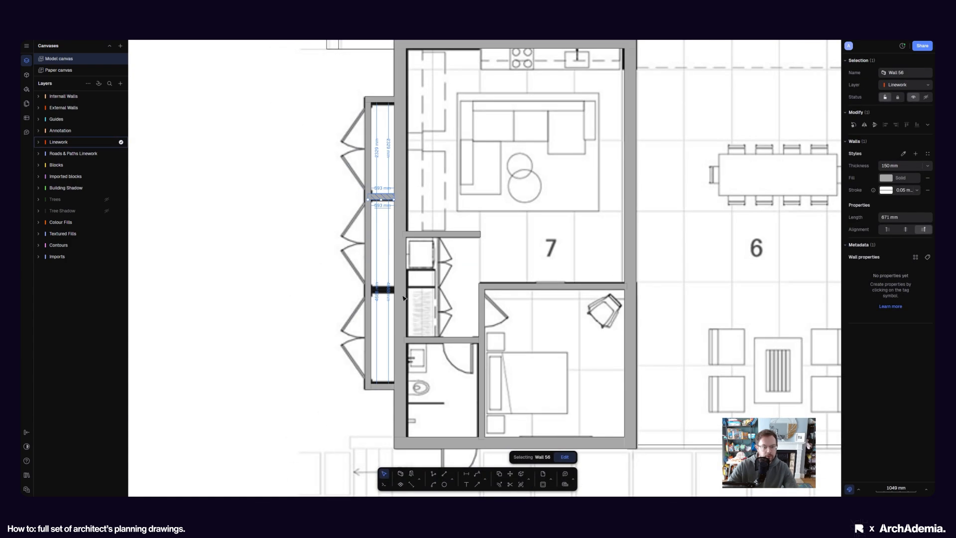
Copy the recess cross wall down onto the lower reference divider
scroll(408, 309, up, 2)
key(m)
click(361, 121)
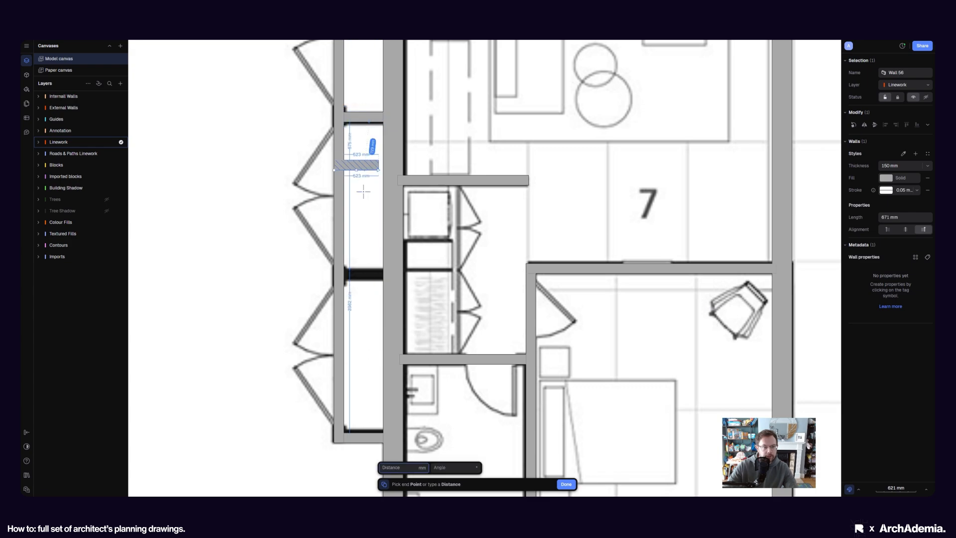
click(361, 279)
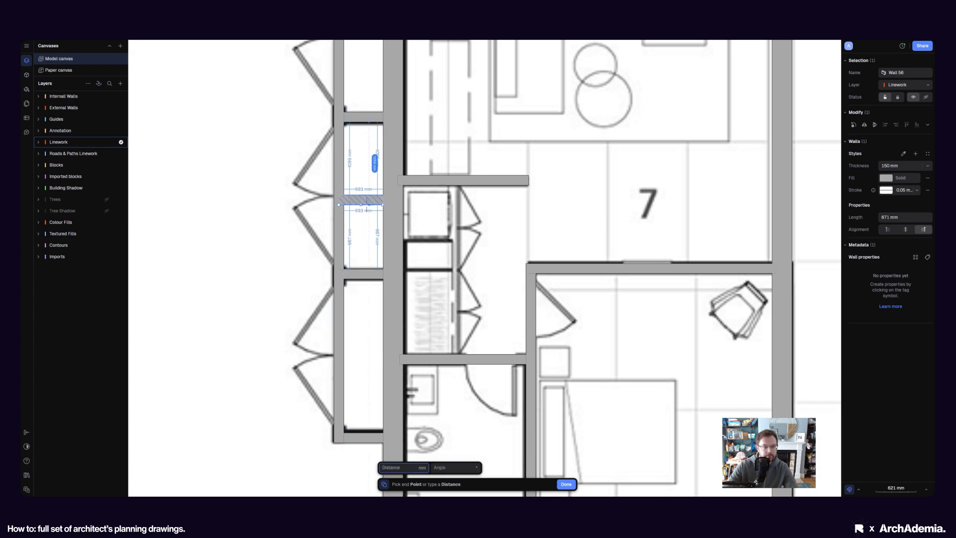
scroll(368, 249, down, 8)
click(799, 244)
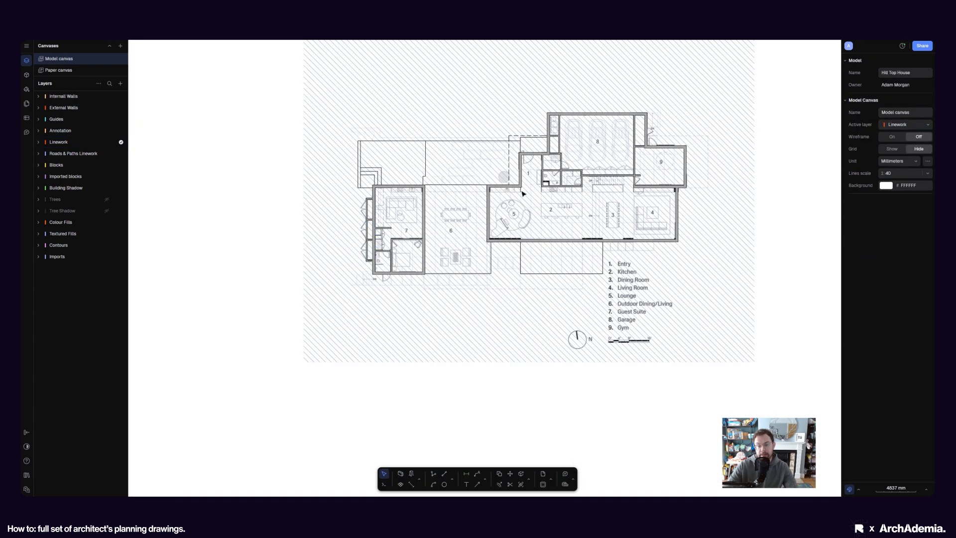
Reposition the internal wall between the entry and the WC so the entry's clear width is 2400 mm
scroll(523, 197, up, 5)
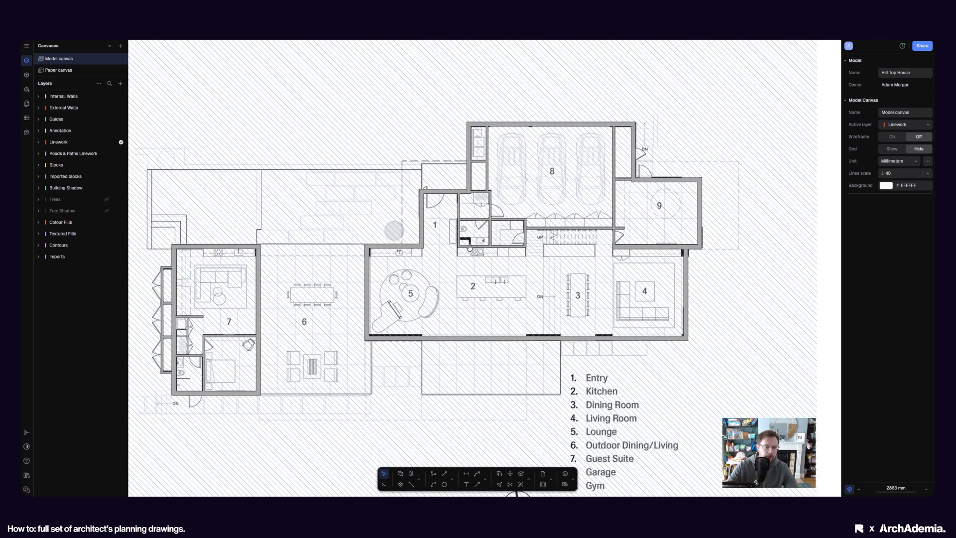
scroll(612, 234, up, 5)
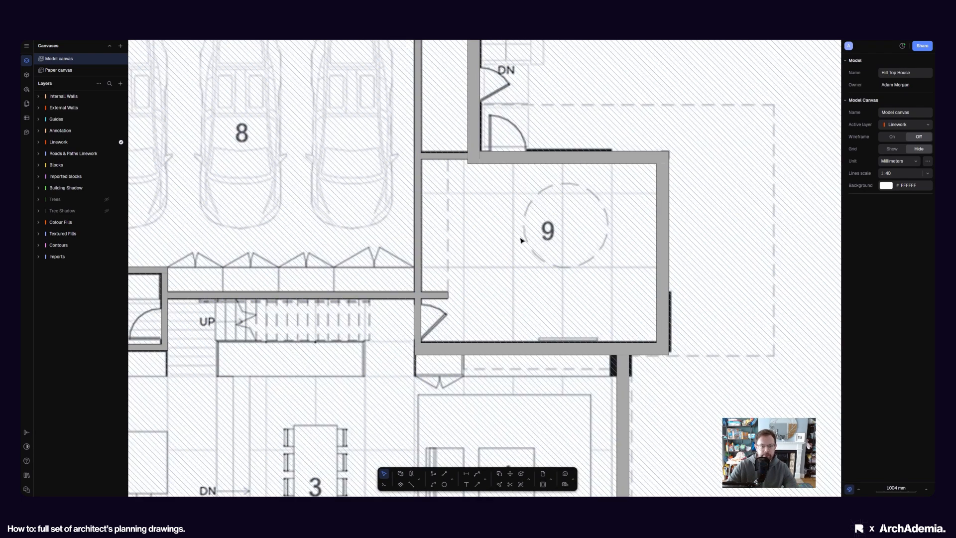
scroll(521, 239, down, 8)
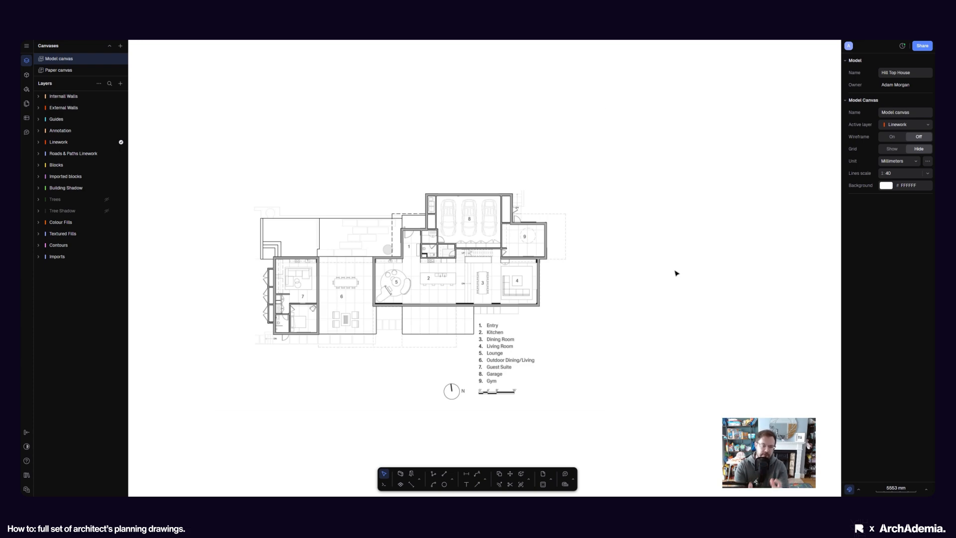
scroll(437, 229, up, 10)
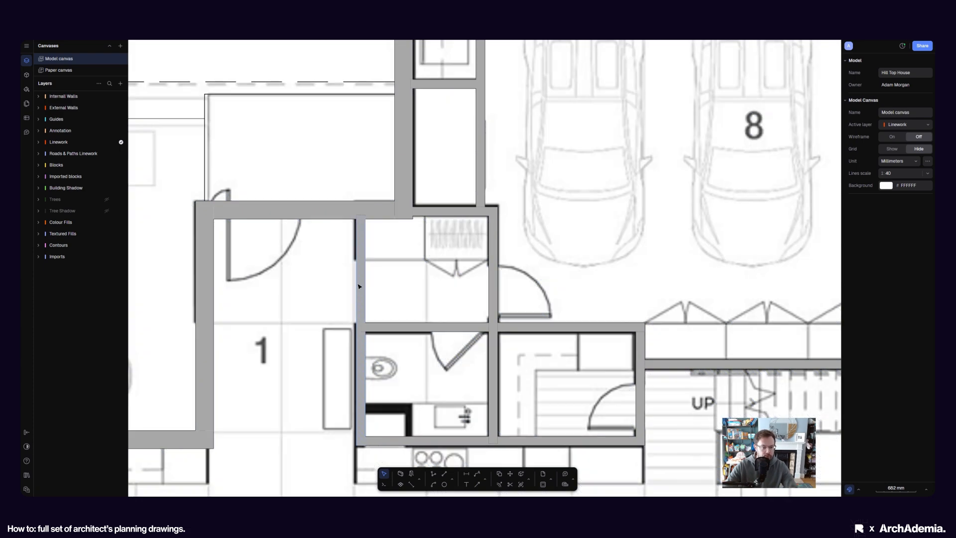
click(357, 284)
scroll(288, 369, left, 3)
scroll(351, 177, up, 5)
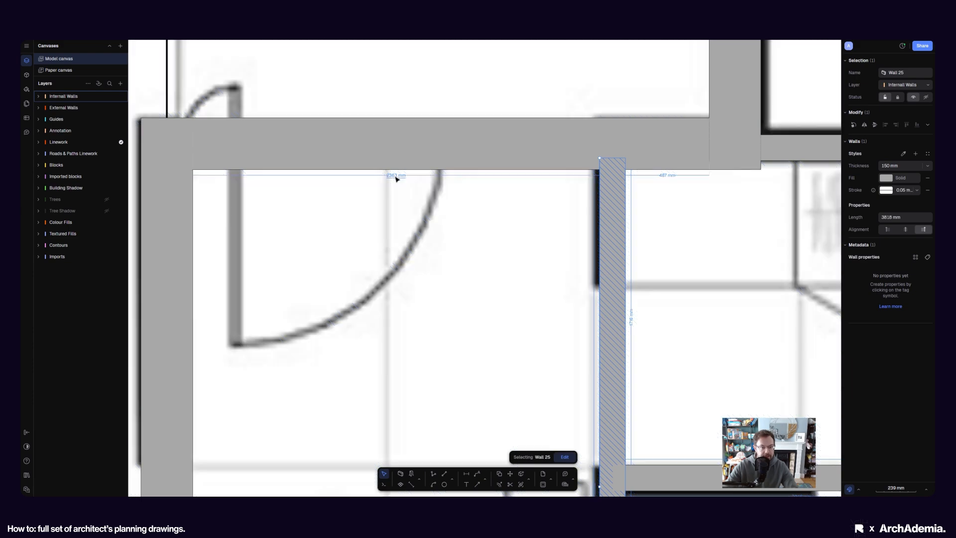
scroll(326, 292, down, 5)
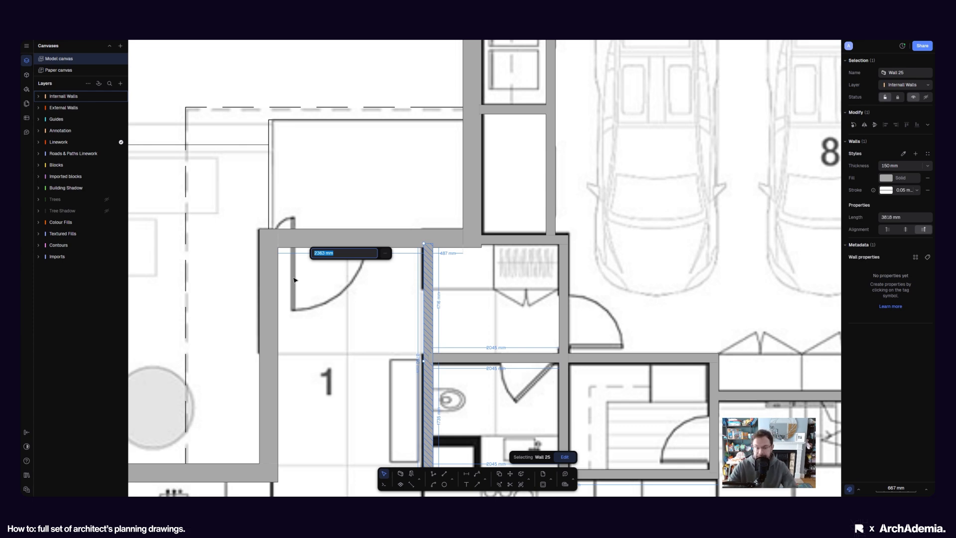
text(24 mm)
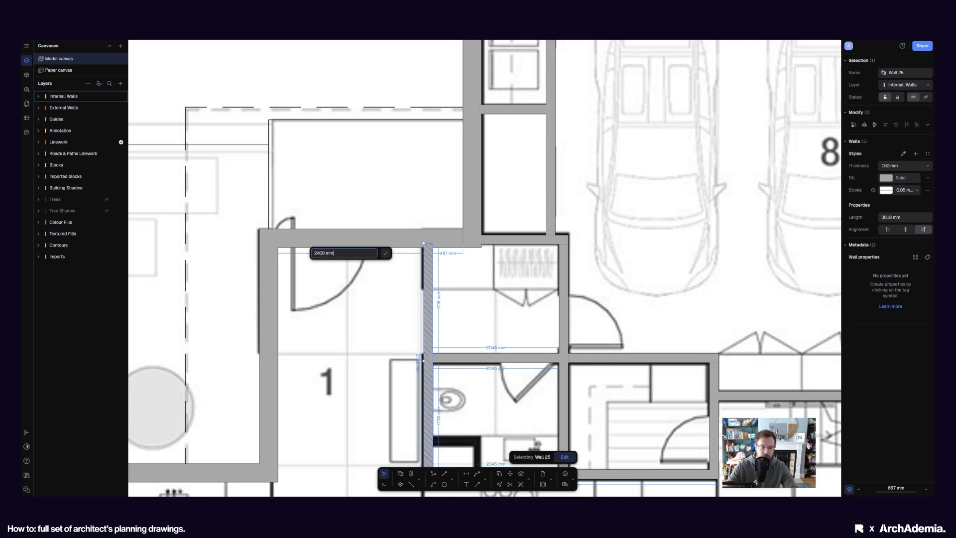
key(Return)
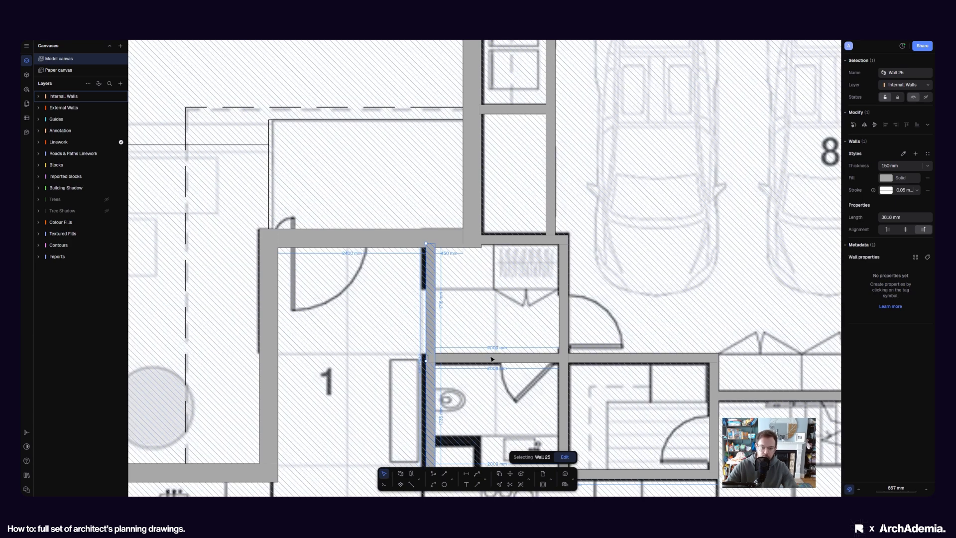
Reposition the internal wall on the garage side of the WC so the WC's clear width is 2000 mm
scroll(492, 359, right, 5)
scroll(491, 358, down, 2)
click(468, 272)
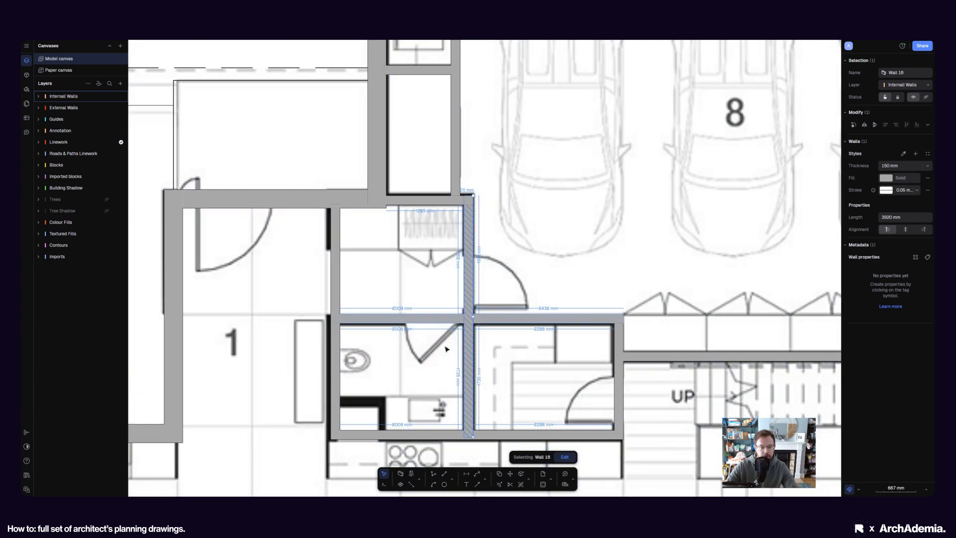
ctrl+scroll(446, 349, up, 5)
click(370, 365)
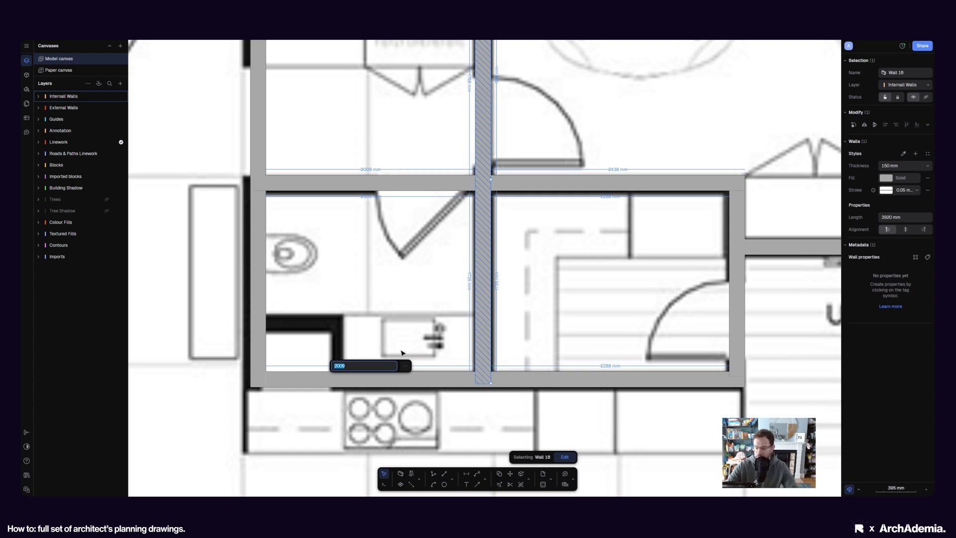
text(200)
key(Return)
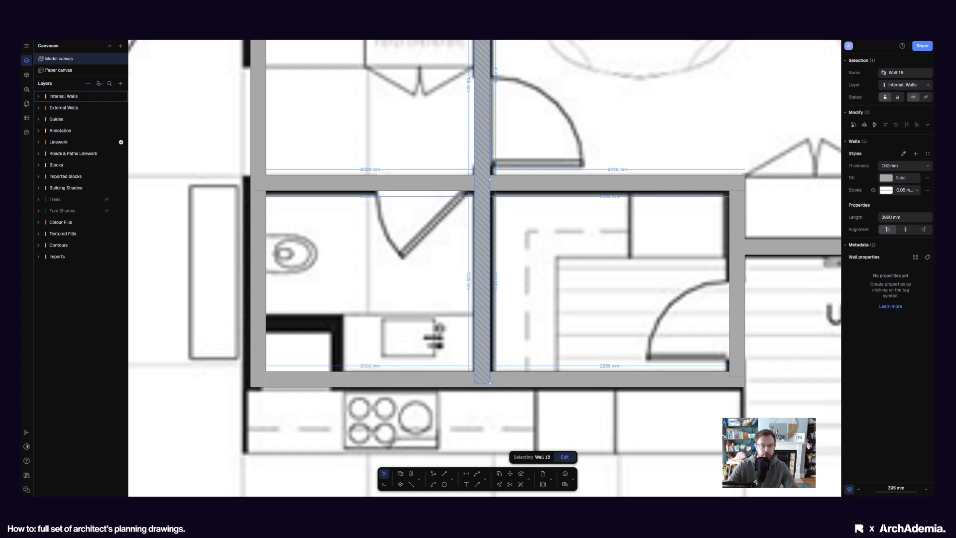
Reposition the internal wall between the small room beside the WC and the stair hall so the room's clear width is 2300 mm
ctrl+scroll(525, 296, down, 5)
ctrl+scroll(452, 291, up, 5)
click(432, 293)
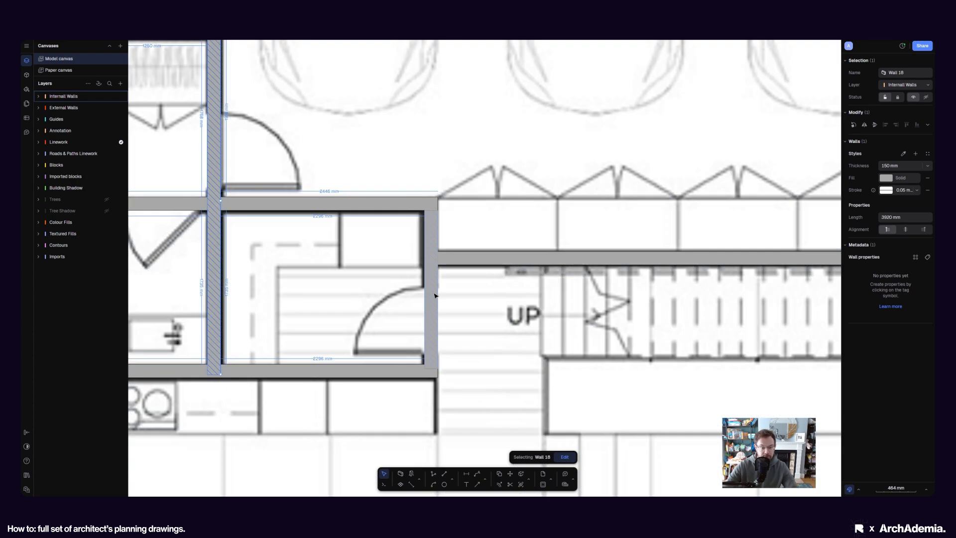
click(320, 359)
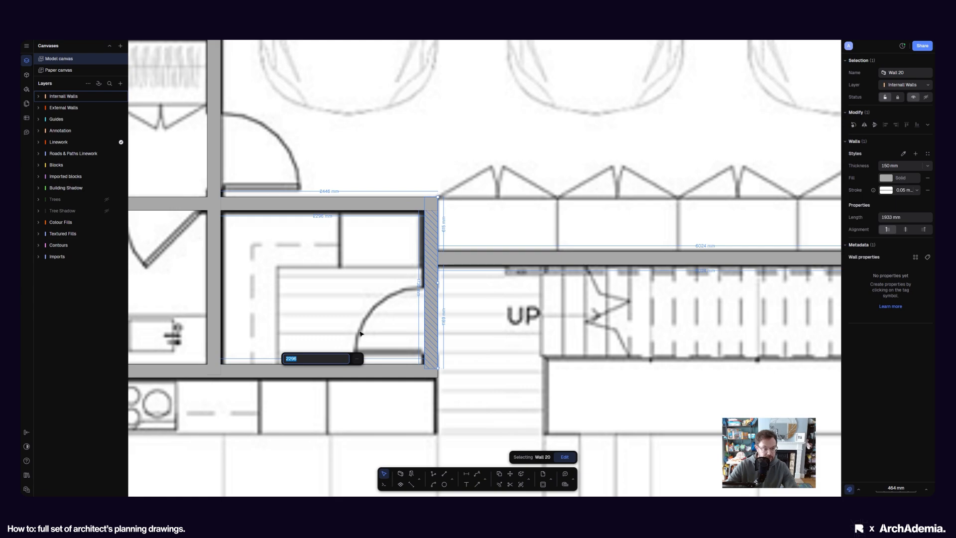
text(2300)
key(Return)
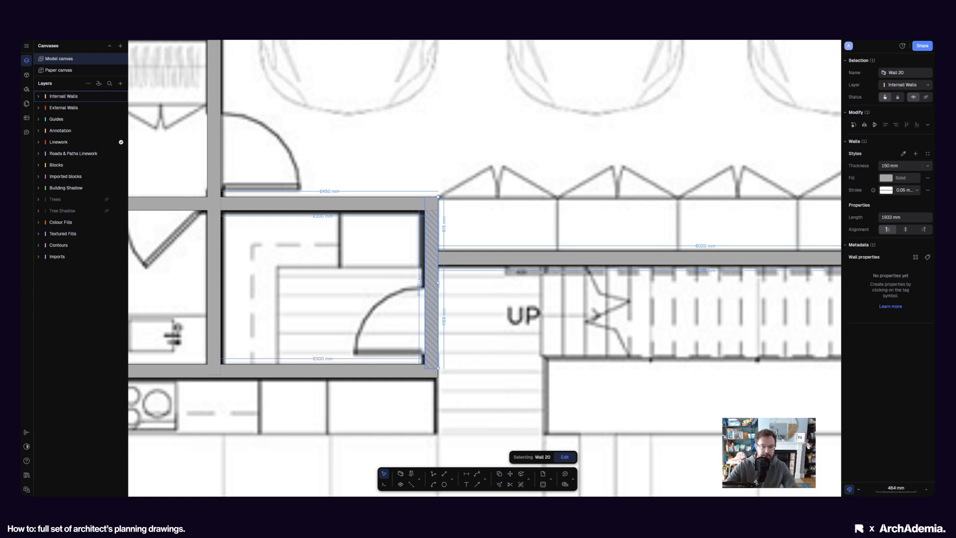
Extend the internal wall behind the kitchen units to the outer face of the stair-side wall, making it 4750 mm long
ctrl+scroll(432, 373, up, 8)
click(444, 408)
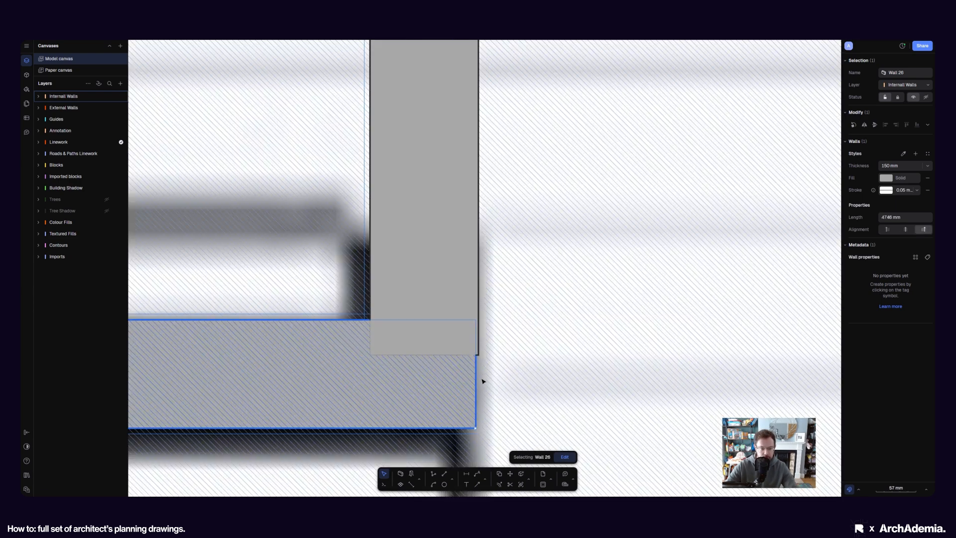
ctrl+scroll(482, 380, up, 5)
ctrl+scroll(439, 277, down, 4)
drag(444, 400, 447, 398)
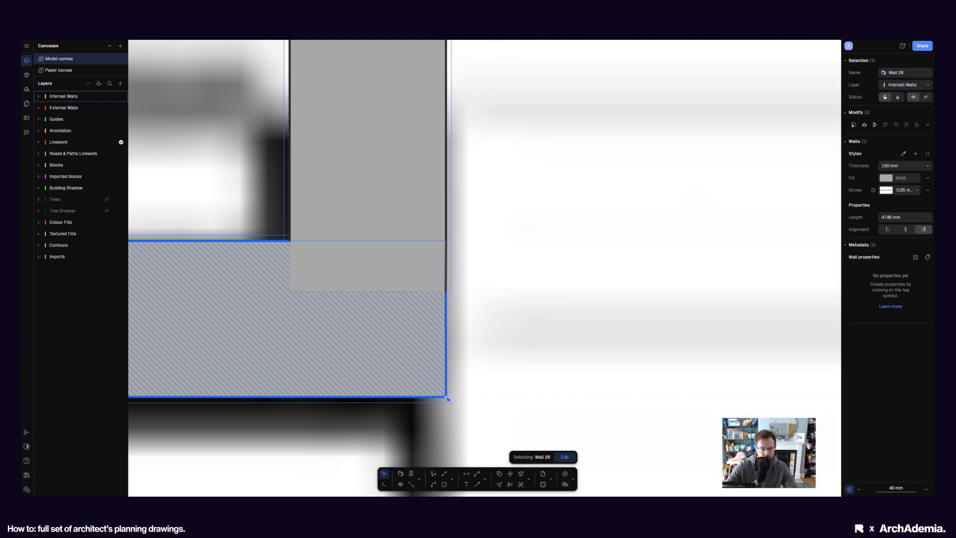
ctrl+scroll(485, 309, down, 5)
ctrl+scroll(376, 362, down, 5)
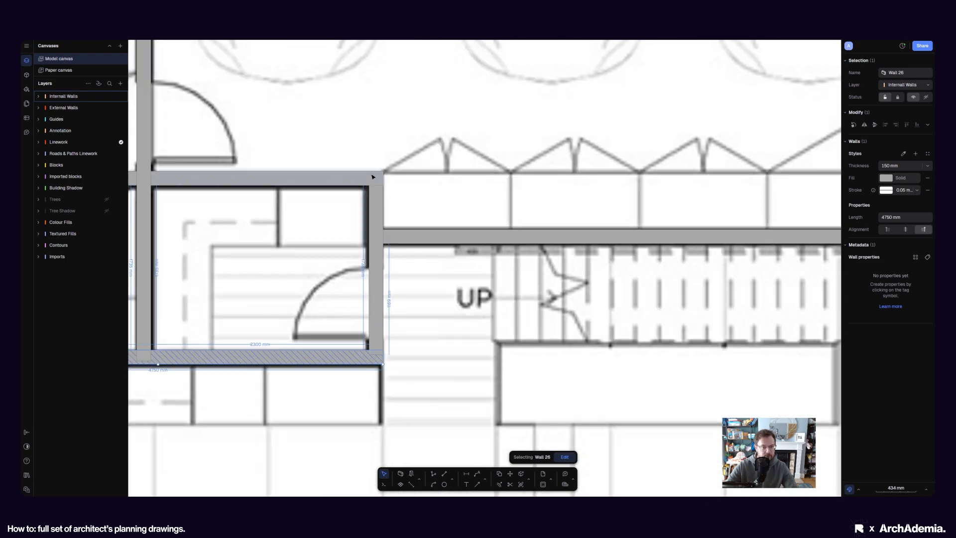
ctrl+scroll(380, 239, up, 2)
click(384, 315)
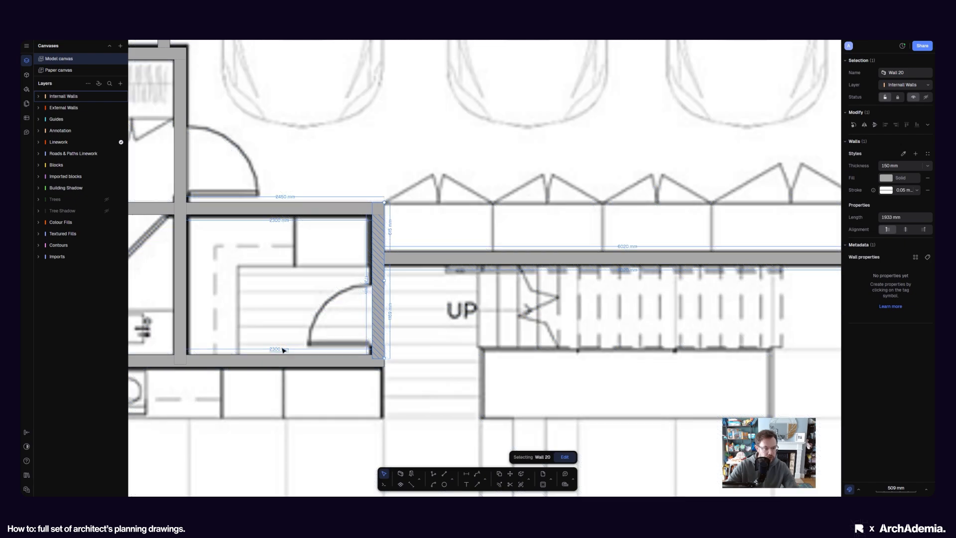
ctrl+scroll(294, 219, down, 3)
ctrl+scroll(270, 210, up, 6)
ctrl+scroll(329, 309, down, 6)
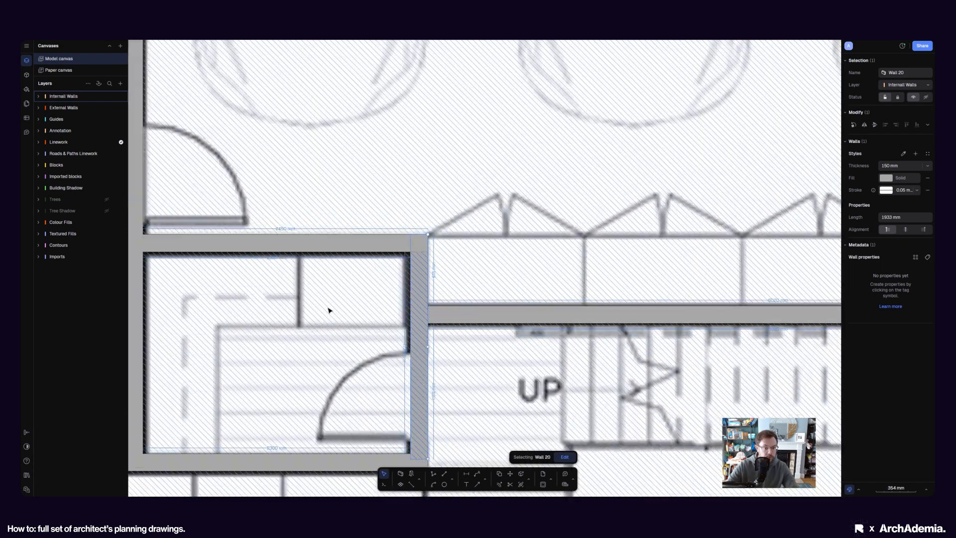
Reposition the short internal wall at the gym doorway so the gym's clear width is 5750 mm
ctrl+scroll(422, 284, up, 4)
click(368, 284)
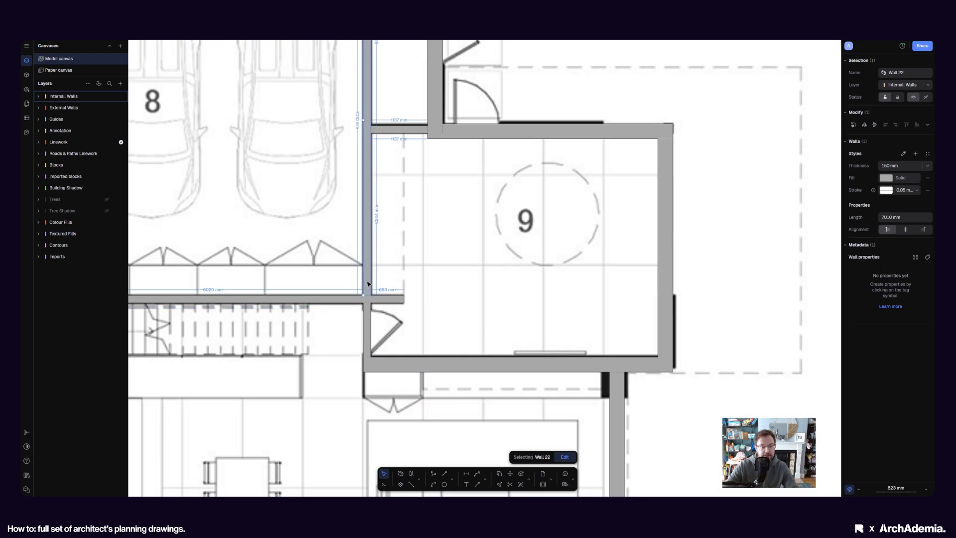
scroll(448, 304, right, 1)
scroll(448, 304, up, 1)
click(344, 338)
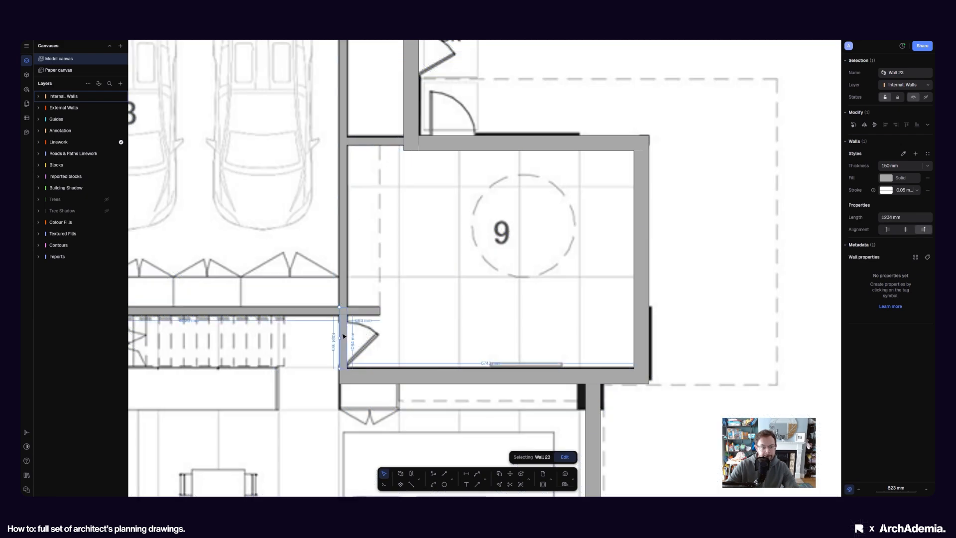
ctrl+scroll(471, 363, up, 2)
click(503, 369)
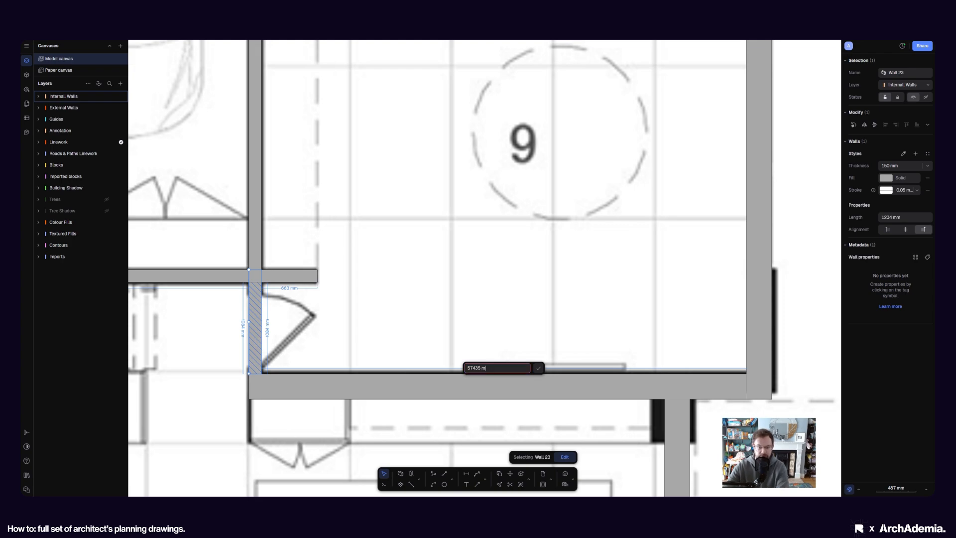
key(Escape)
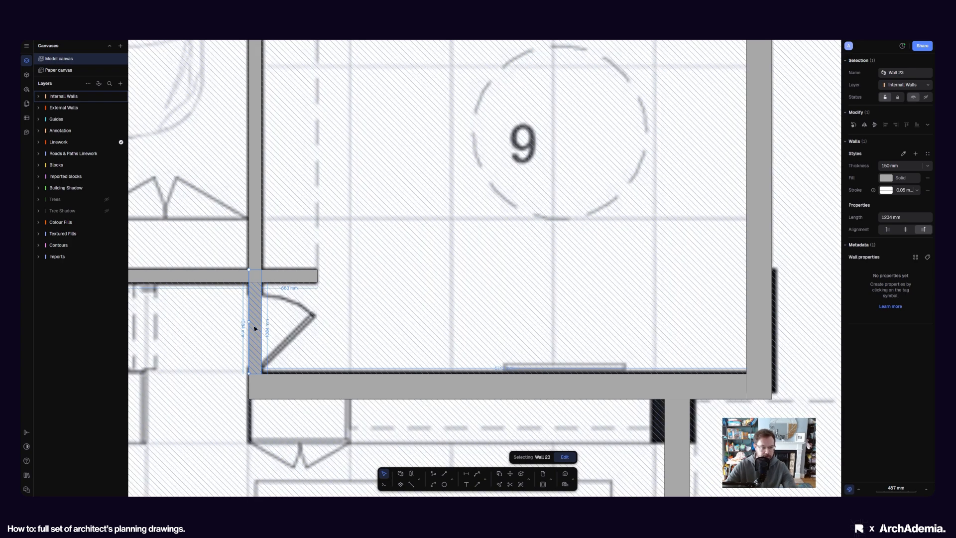
ctrl+scroll(418, 311, down, 3)
click(463, 337)
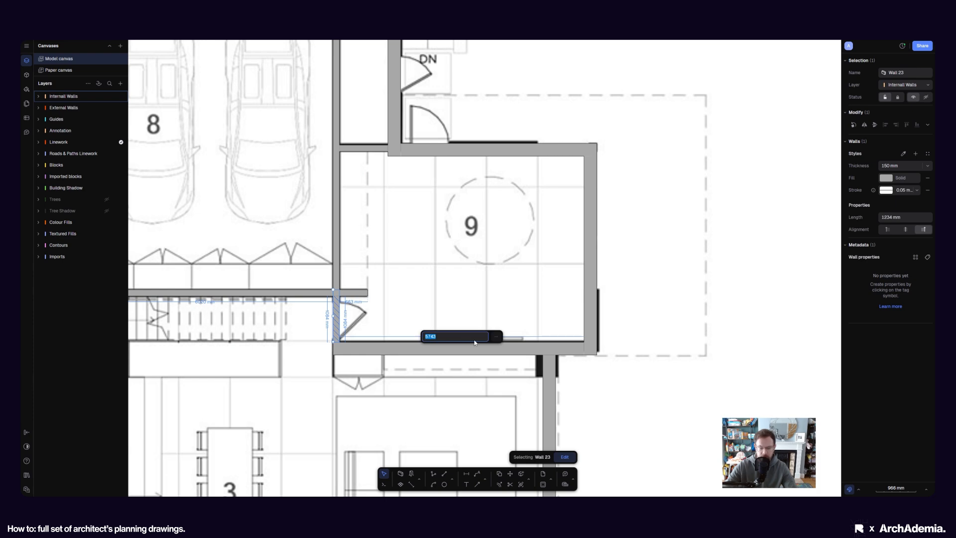
text(5750)
key(Return)
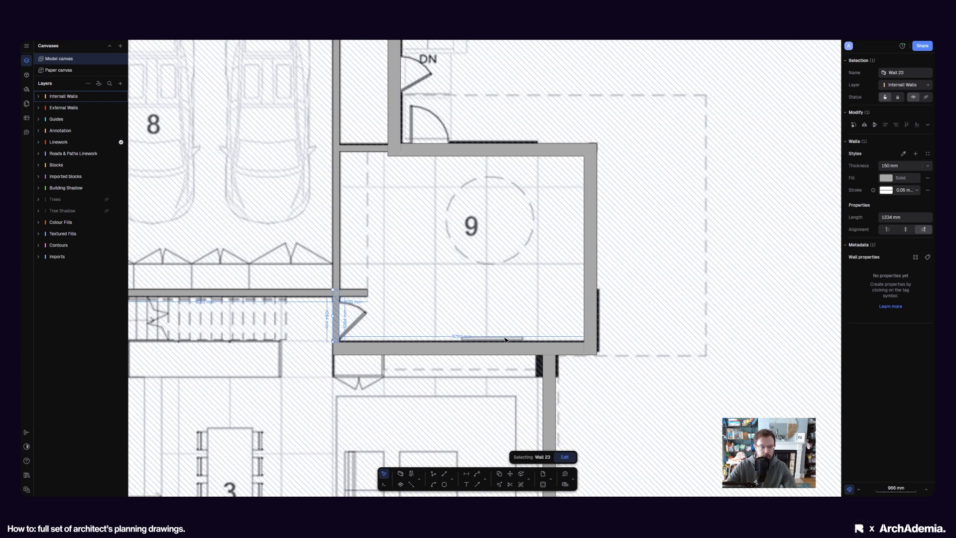
Realign the long internal wall between the garage and the gym with the short wall at the gym doorway
click(339, 212)
scroll(400, 287, down, 3)
middle_drag(359, 270, 365, 308)
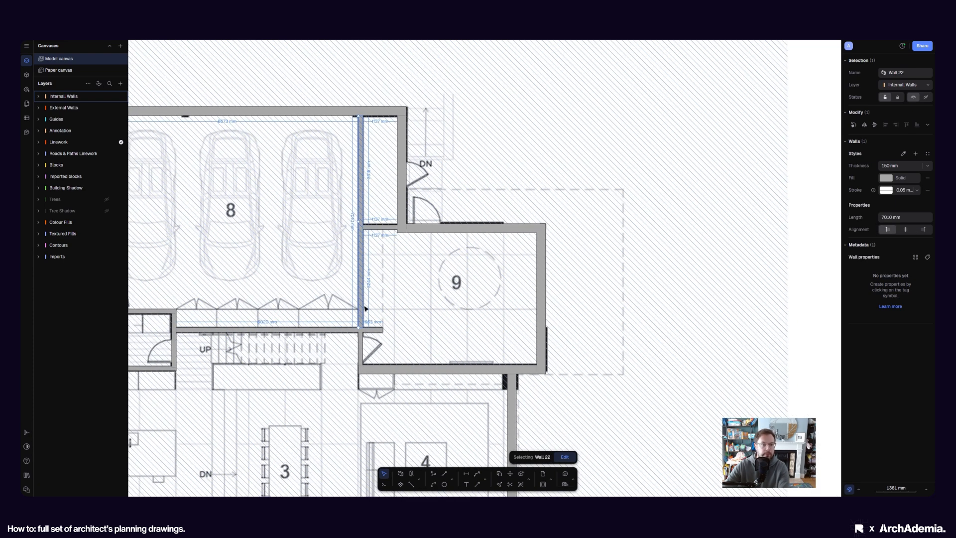
click(359, 349)
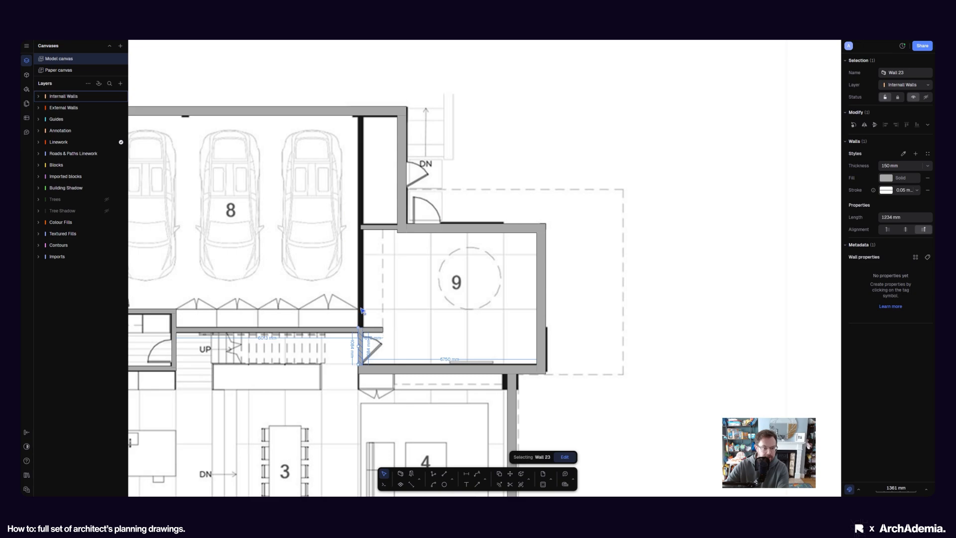
drag(362, 311, 364, 117)
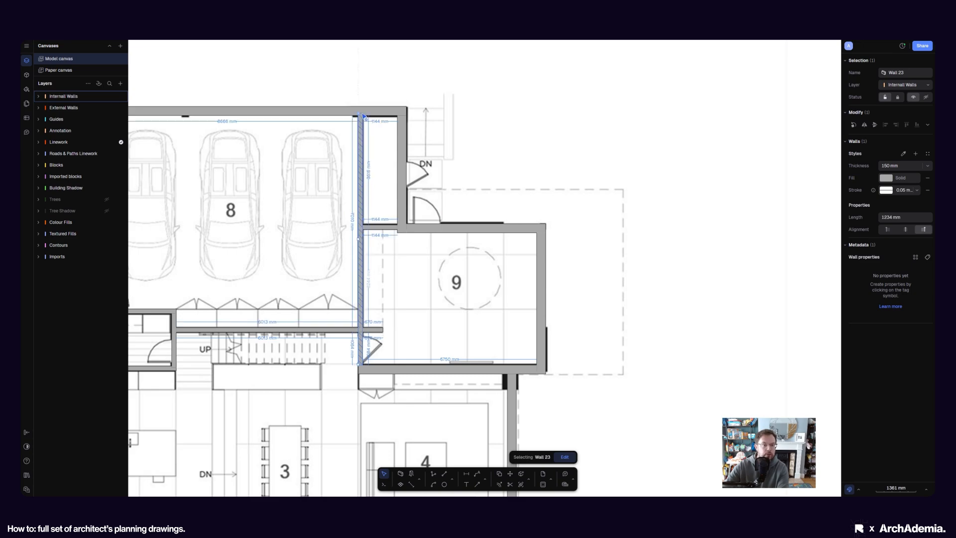
scroll(627, 260, down, 10)
click(702, 267)
Review the traced ground floor walls against the reference plan, from the garage and gym to the guest suite
scroll(542, 256, up, 8)
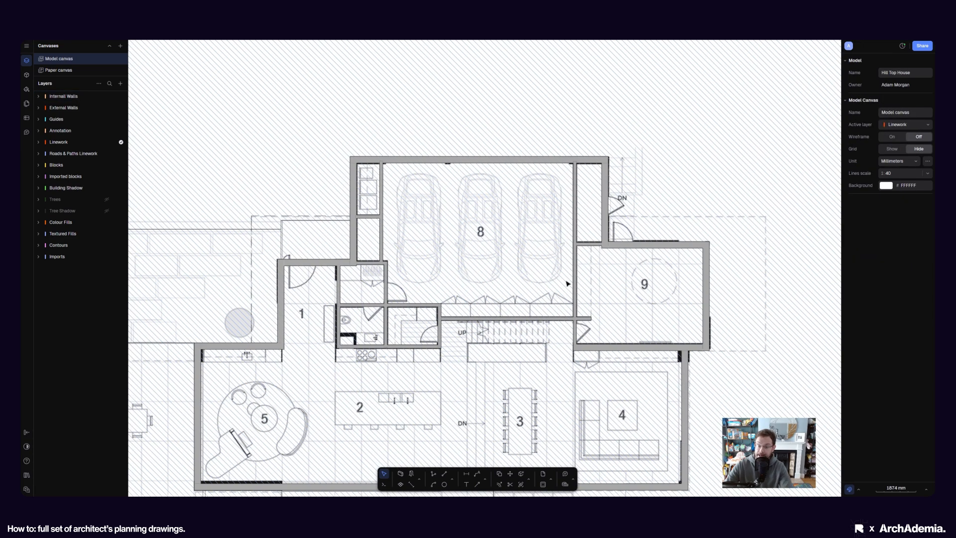
scroll(568, 284, up, 3)
scroll(404, 259, down, 6)
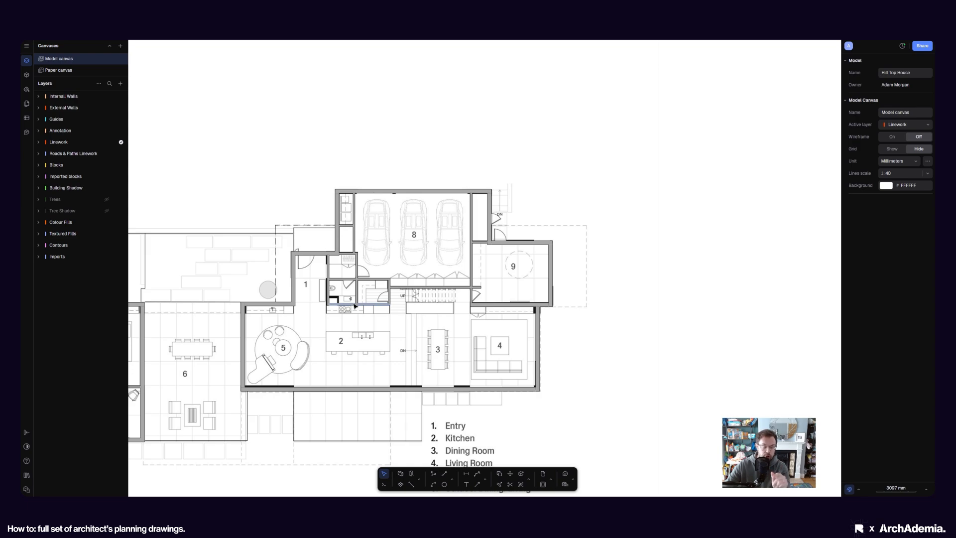
scroll(350, 304, up, 5)
scroll(289, 324, down, 5)
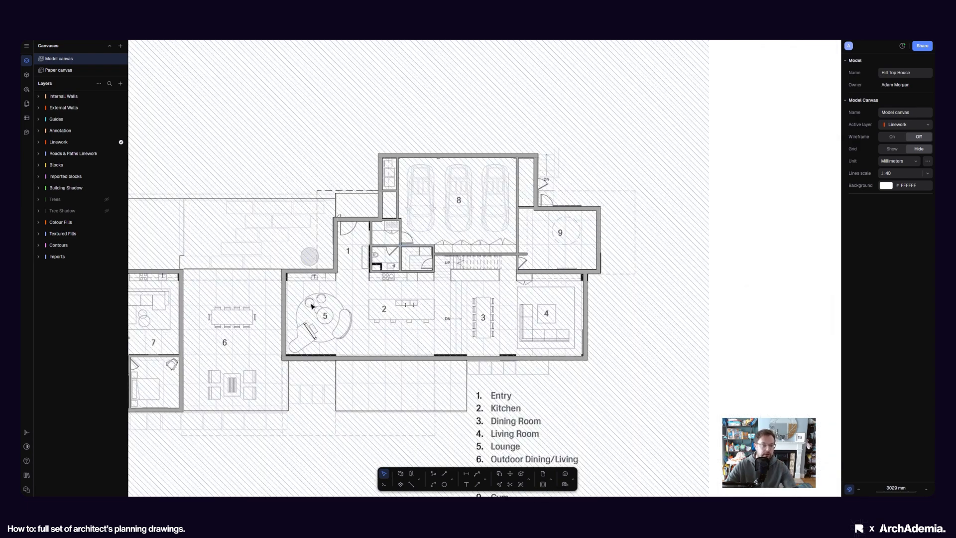
scroll(474, 280, down, 2)
scroll(535, 313, up, 3)
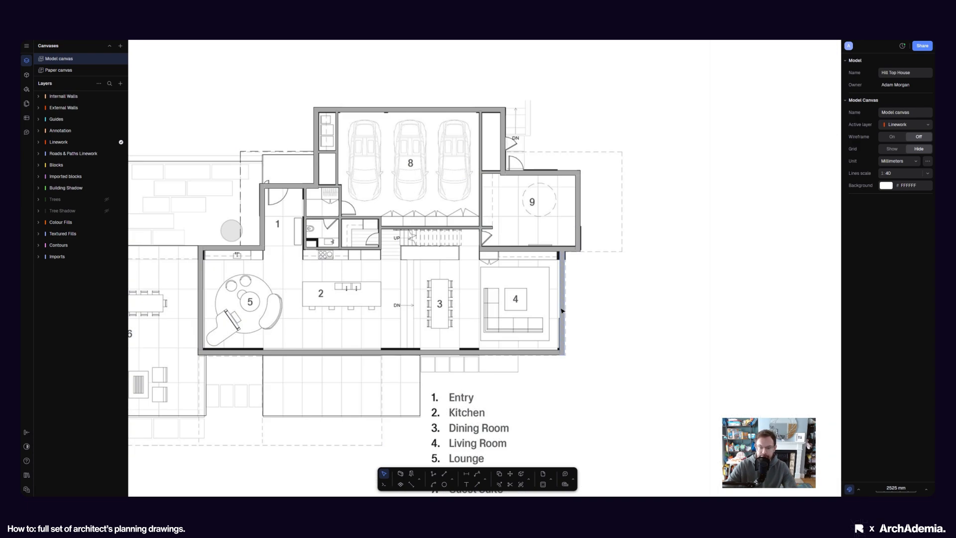
click(563, 311)
click(752, 323)
scroll(569, 336, down, 2)
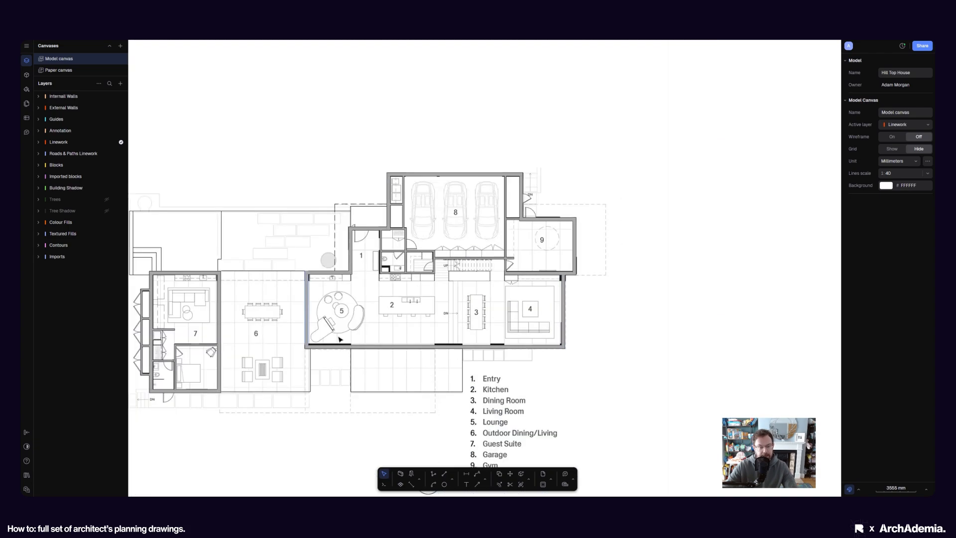
scroll(381, 348, up, 3)
middle_drag(342, 306, 274, 286)
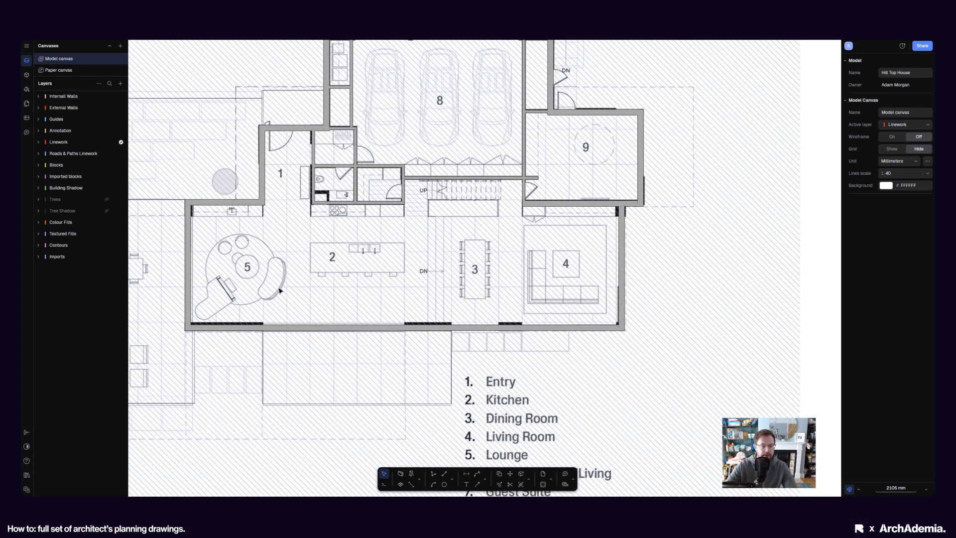
scroll(690, 330, down, 5)
scroll(421, 340, up, 3)
middle_drag(491, 320, 281, 318)
scroll(352, 307, up, 3)
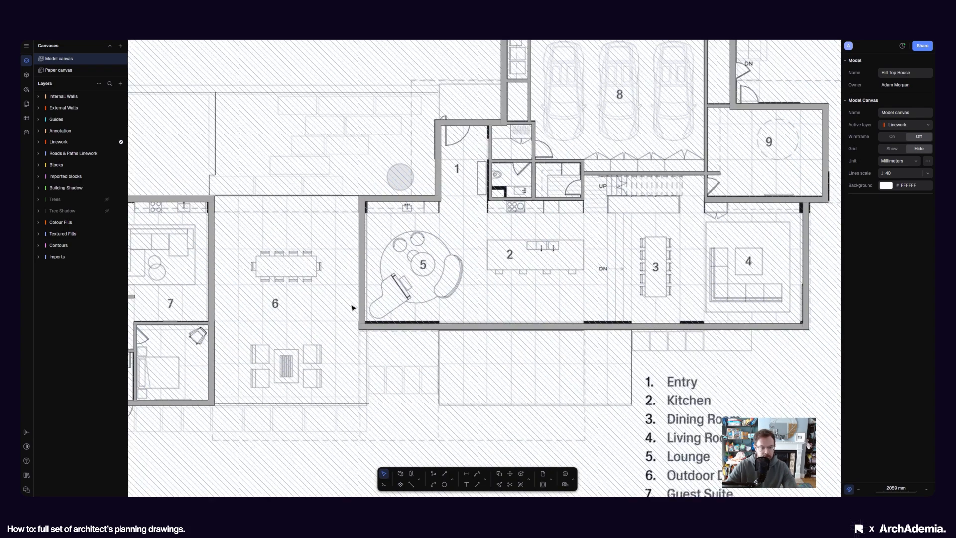
Check the external wall dimensions along the main living wing and its overall fit with the reference plan
click(364, 305)
middle_drag(540, 326, 431, 341)
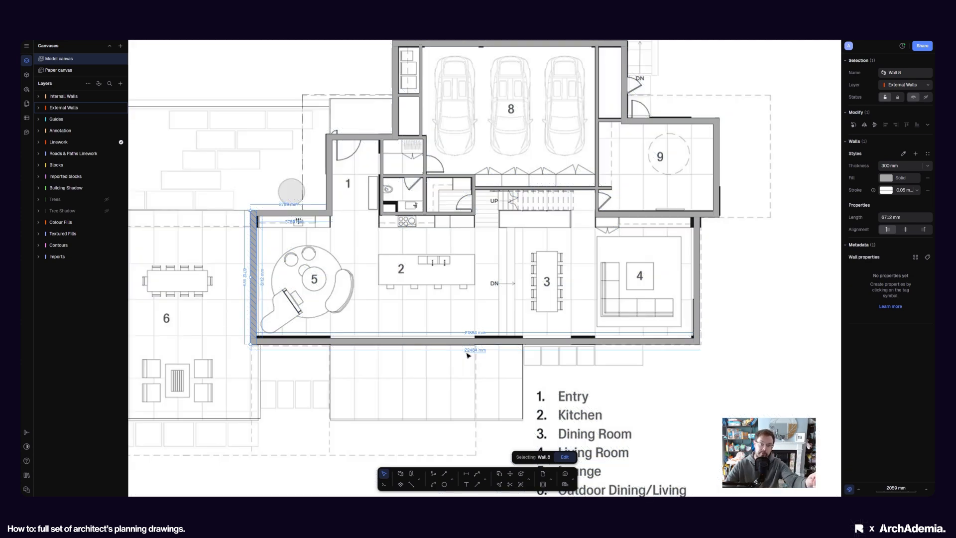
scroll(469, 326, down, 3)
scroll(469, 326, up, 3)
scroll(469, 324, down, 3)
scroll(469, 324, up, 3)
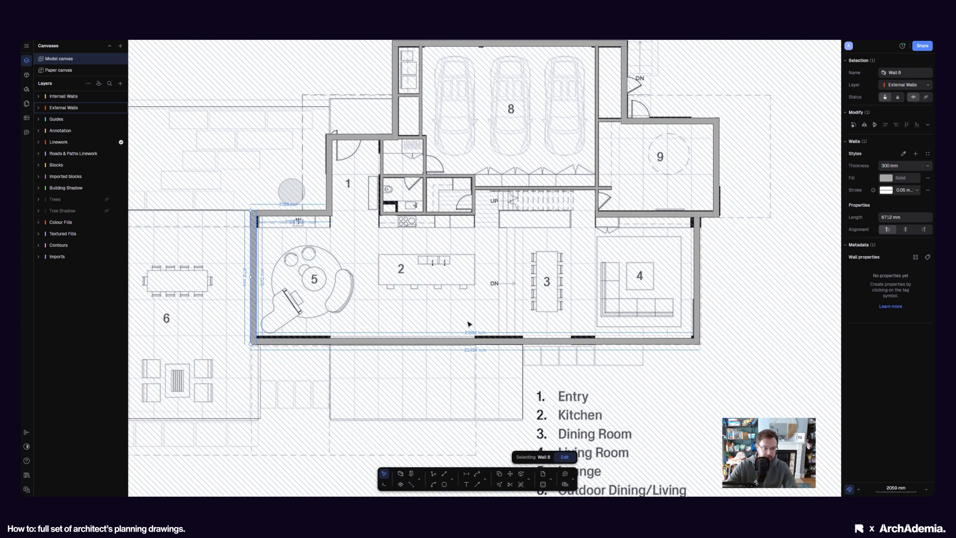
scroll(470, 324, down, 6)
click(705, 339)
scroll(429, 331, up, 6)
click(464, 336)
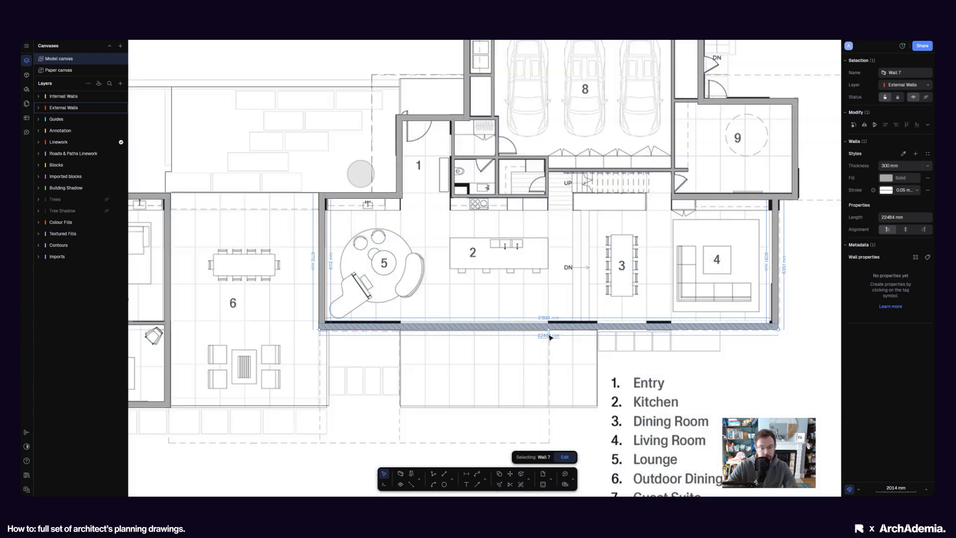
scroll(448, 338, down, 3)
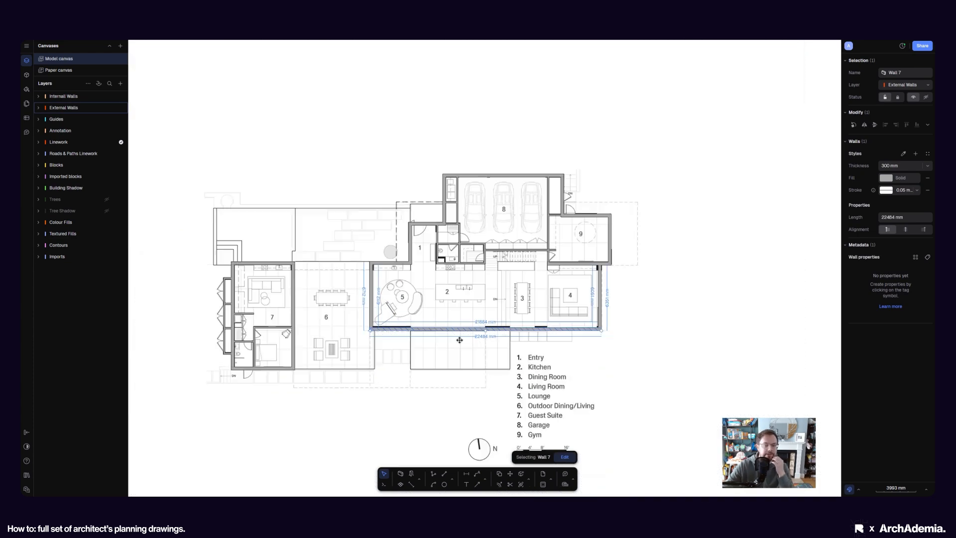
click(752, 326)
scroll(528, 309, up, 4)
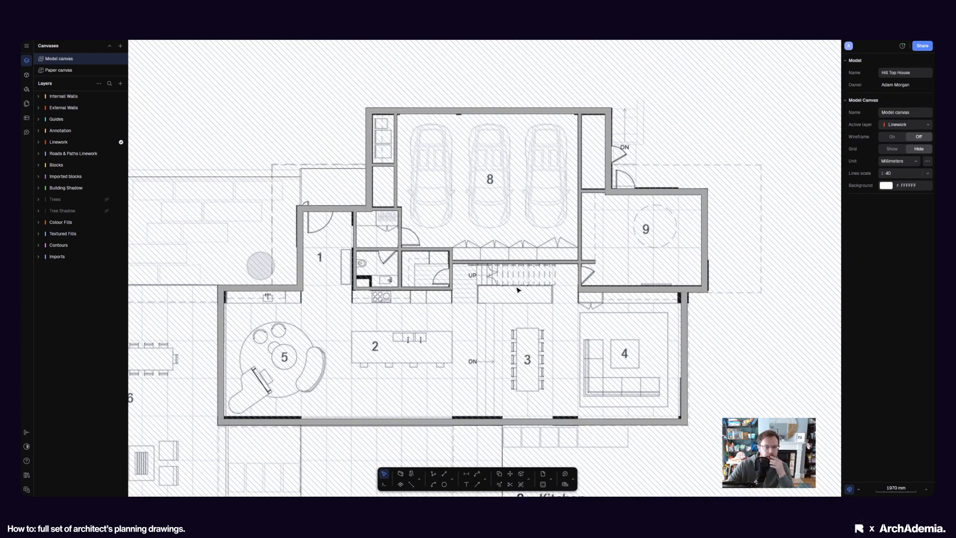
scroll(518, 290, down, 3)
scroll(505, 245, up, 2)
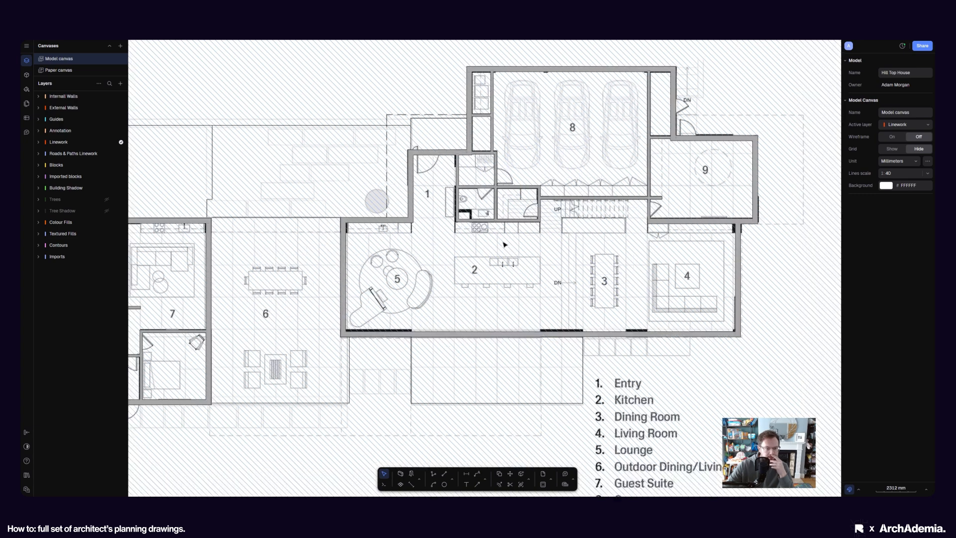
scroll(512, 259, down, 3)
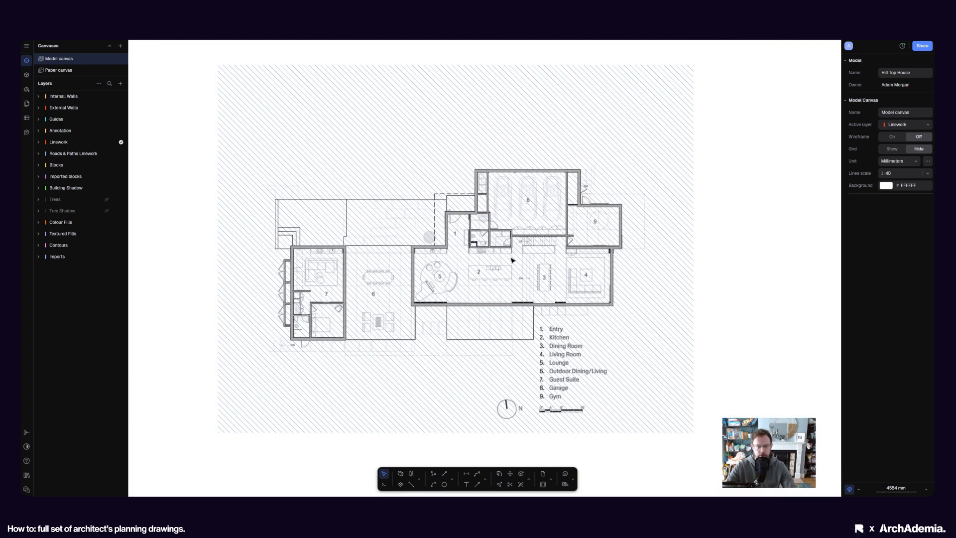
scroll(512, 259, up, 6)
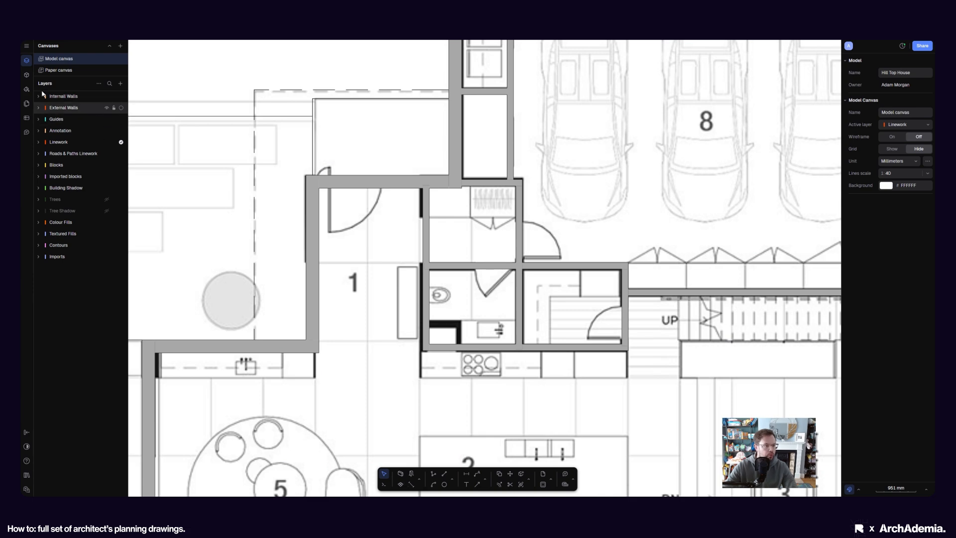
Look through the Rayon block libraries and search them for doors
click(26, 75)
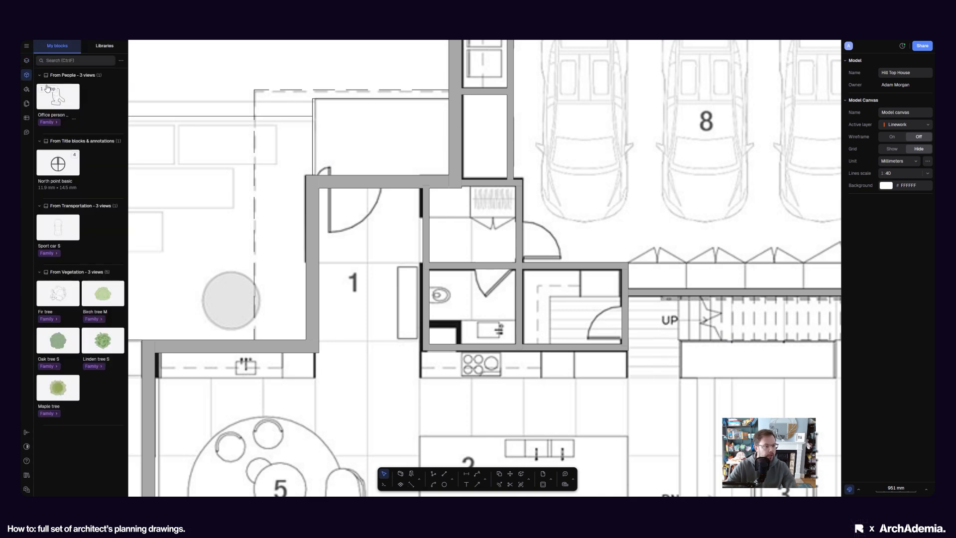
click(102, 45)
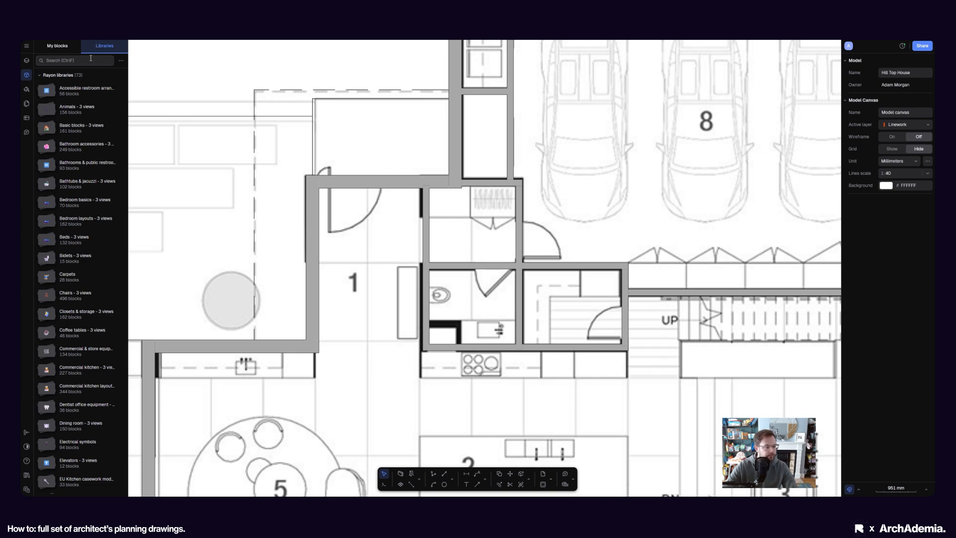
scroll(91, 169, down, 3)
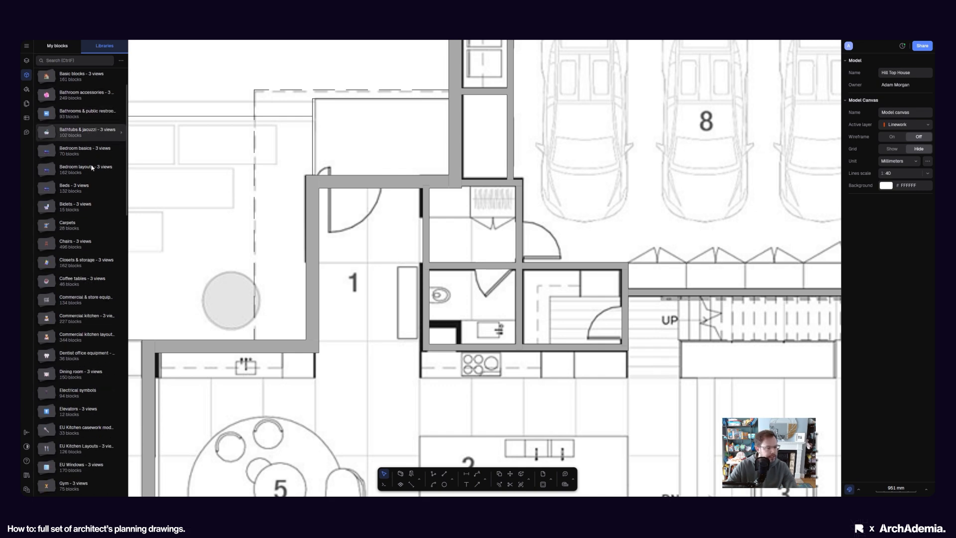
scroll(97, 214, down, 4)
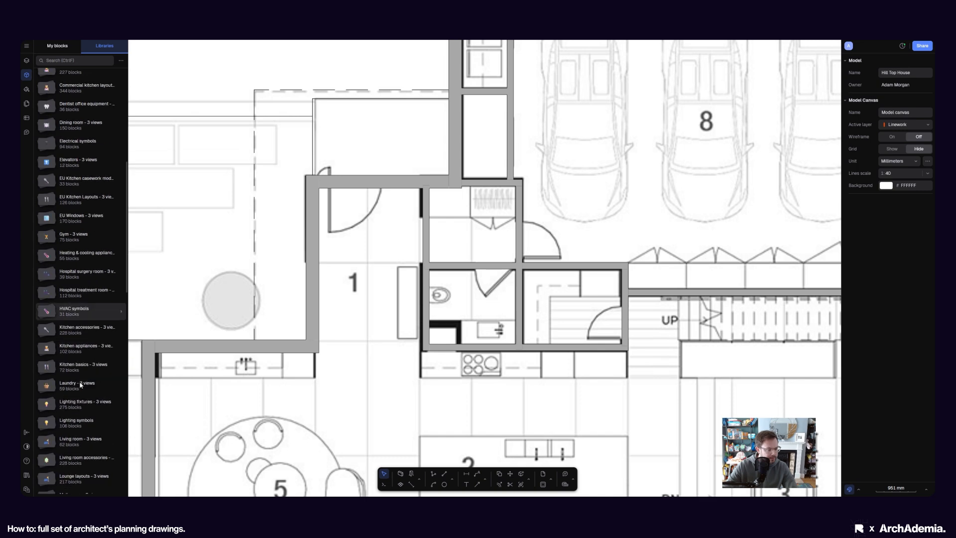
scroll(82, 369, down, 3)
scroll(93, 403, down, 10)
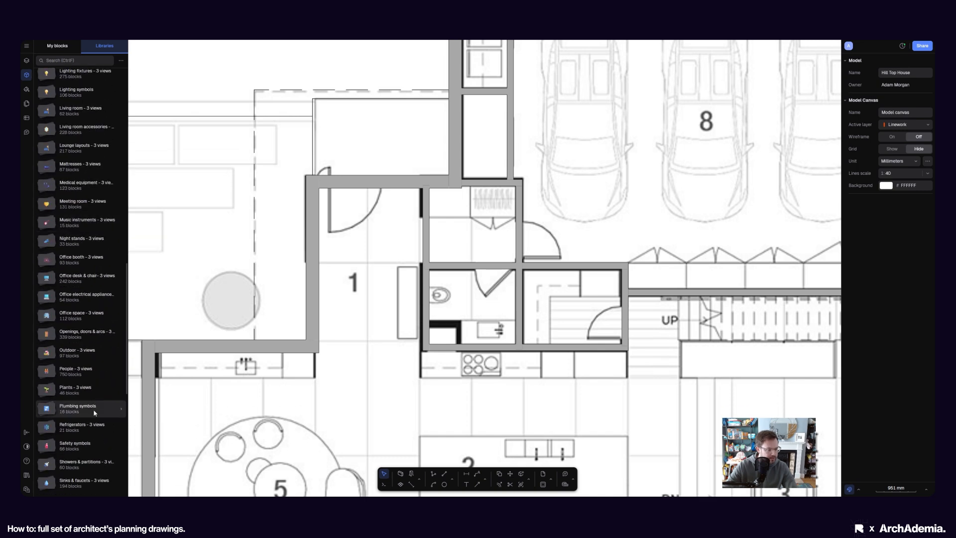
scroll(93, 406, up, 20)
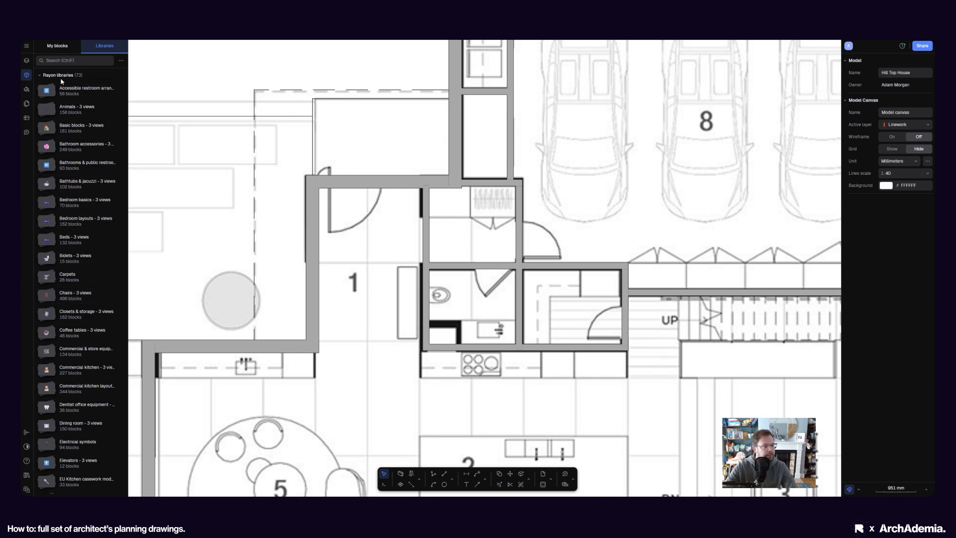
click(74, 60)
text(doors)
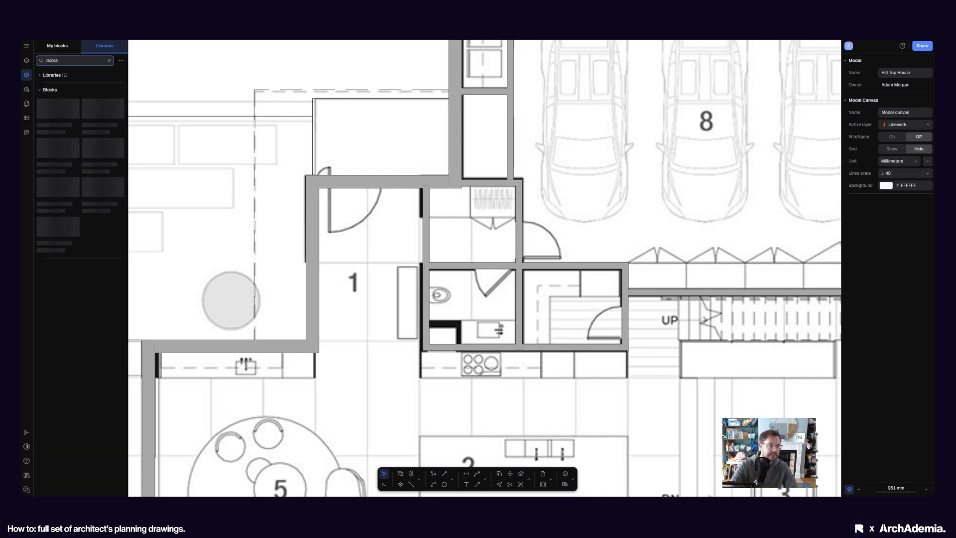
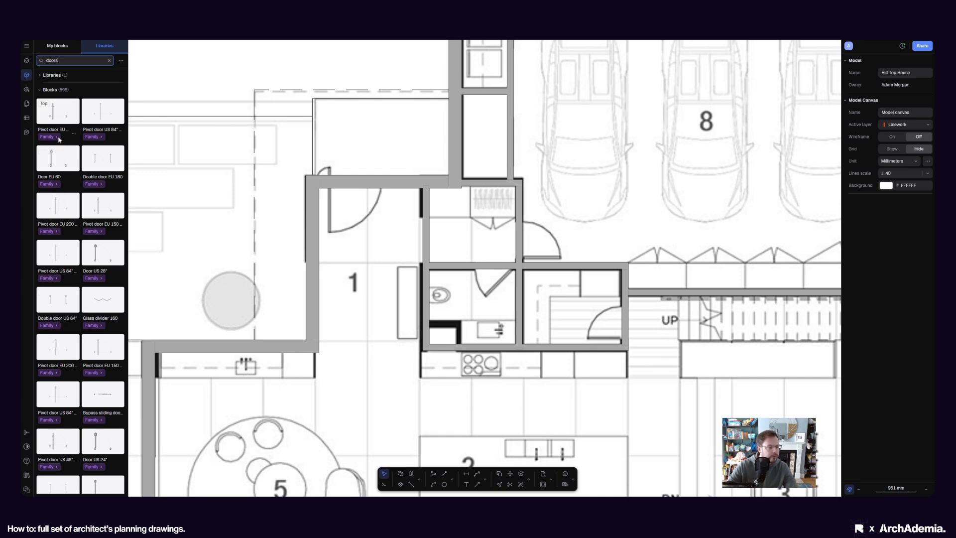
Place a Door EU 60 block in the external wall at the entrance to hall 1, near the reference door's hinge side
scroll(92, 406, down, 3)
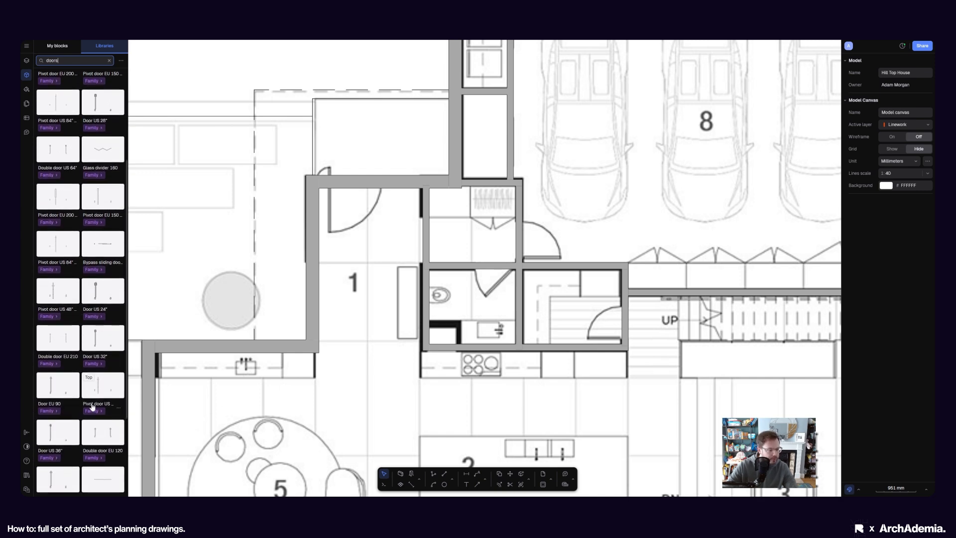
scroll(97, 361, down, 2)
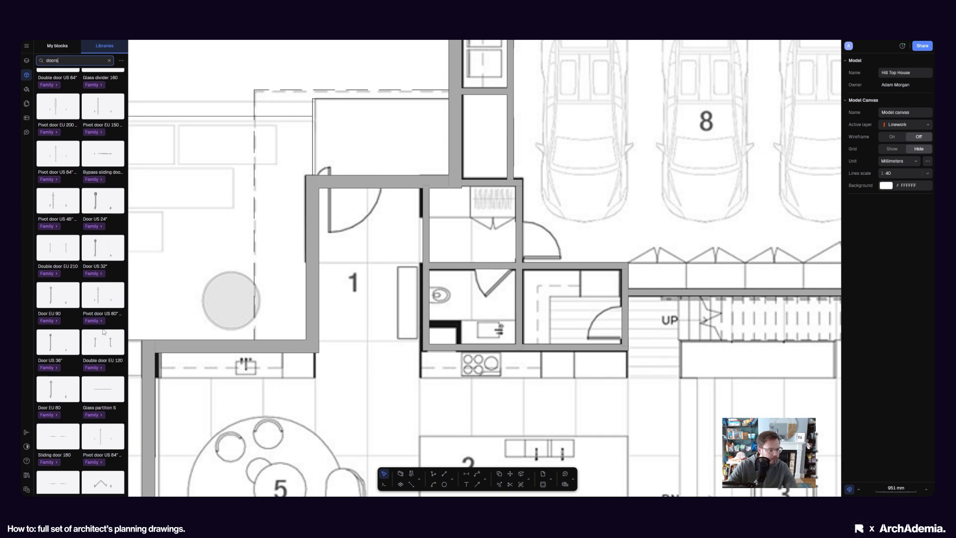
scroll(103, 332, down, 1)
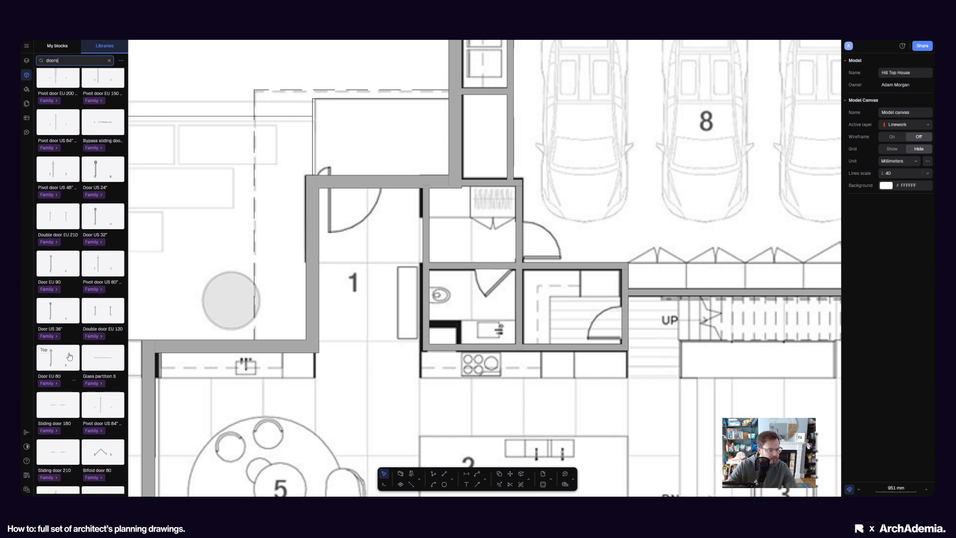
scroll(69, 357, down, 2)
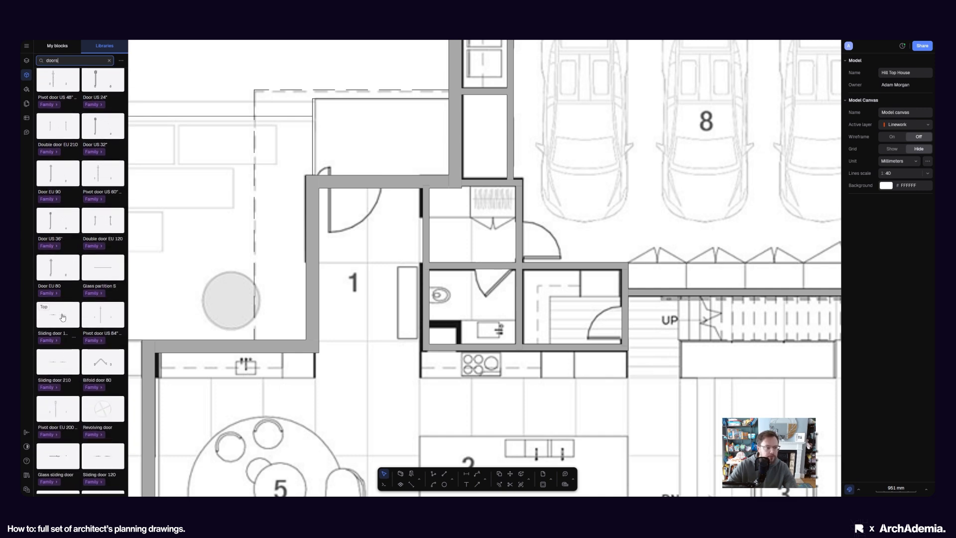
scroll(70, 373, down, 2)
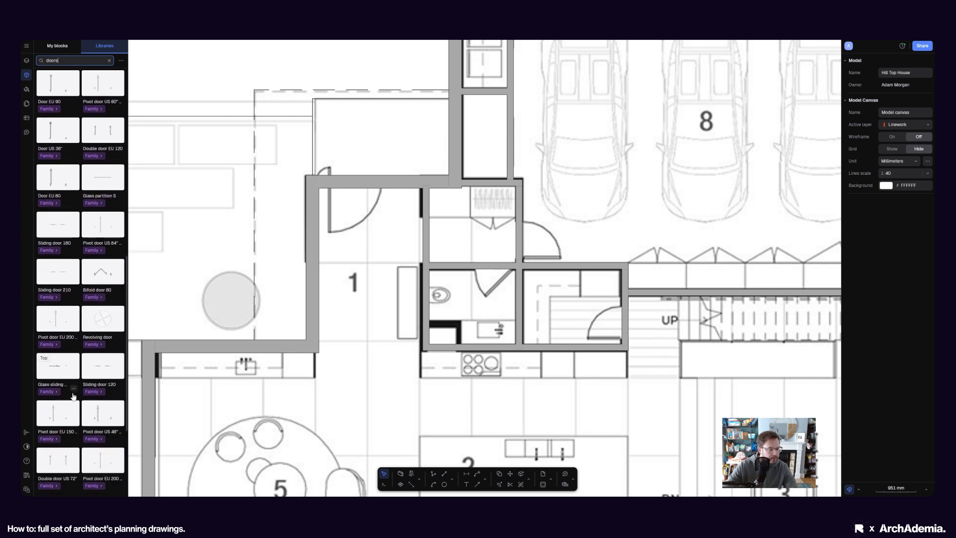
scroll(74, 396, down, 2)
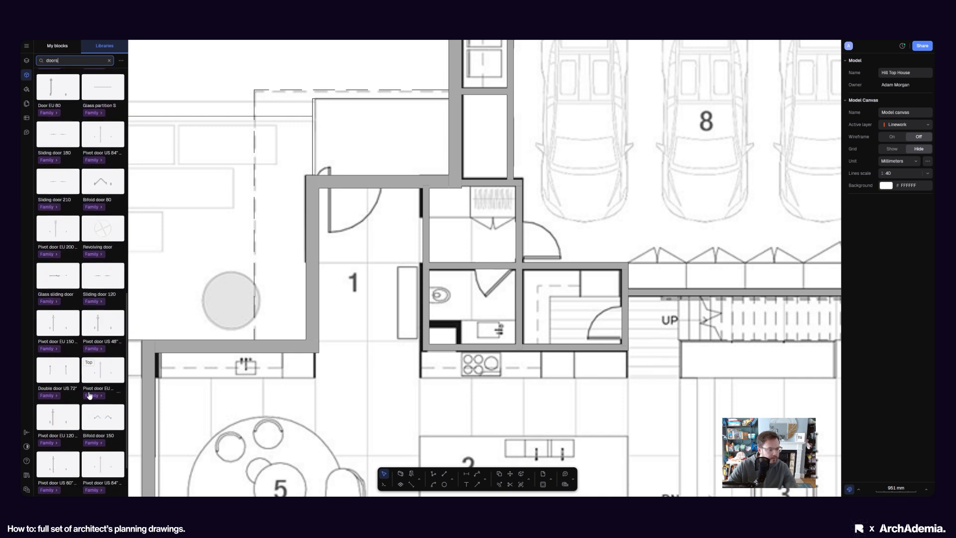
scroll(90, 395, up, 10)
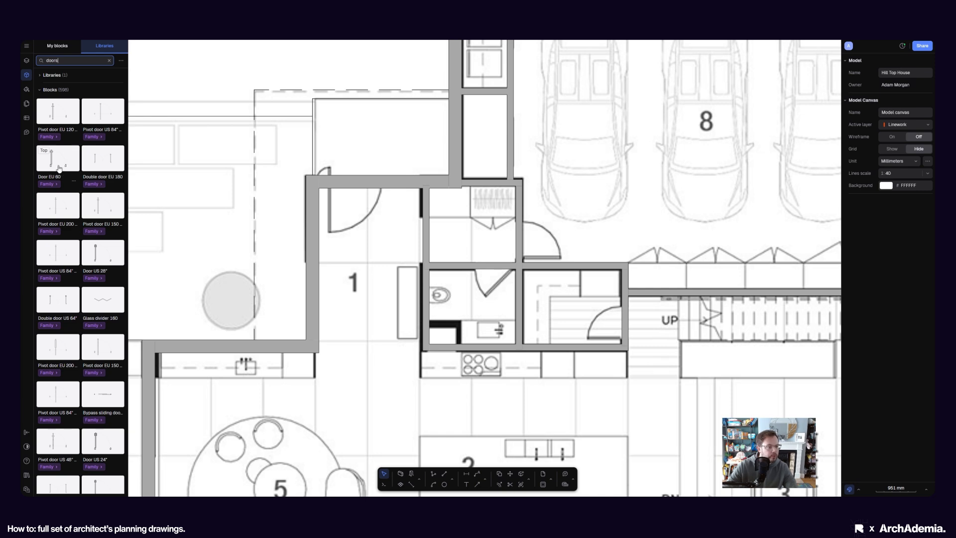
drag(59, 166, 360, 187)
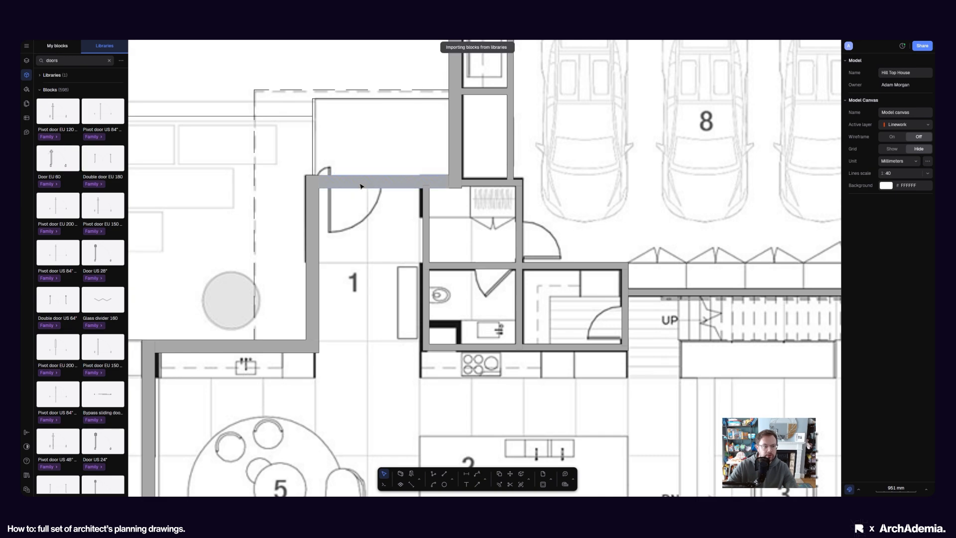
scroll(360, 186, up, 5)
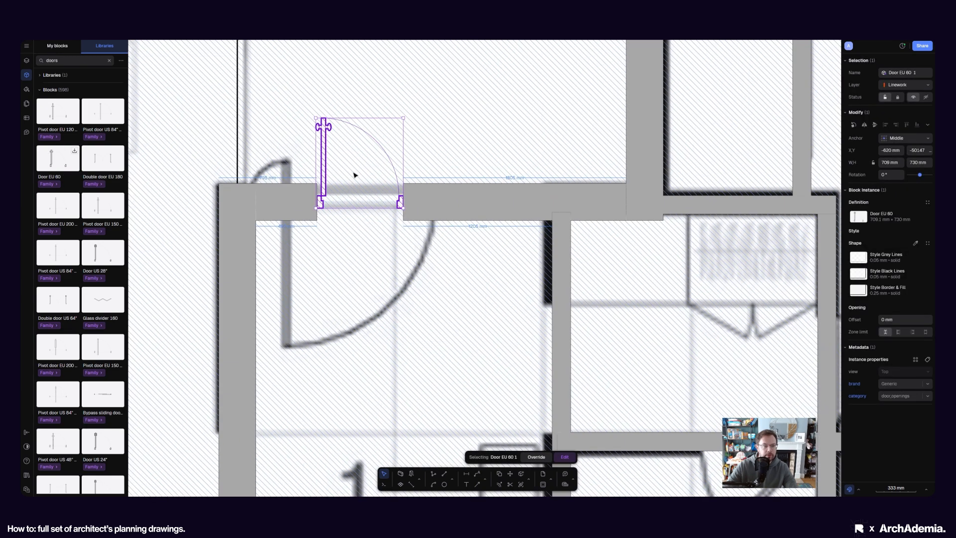
drag(310, 233, 283, 234)
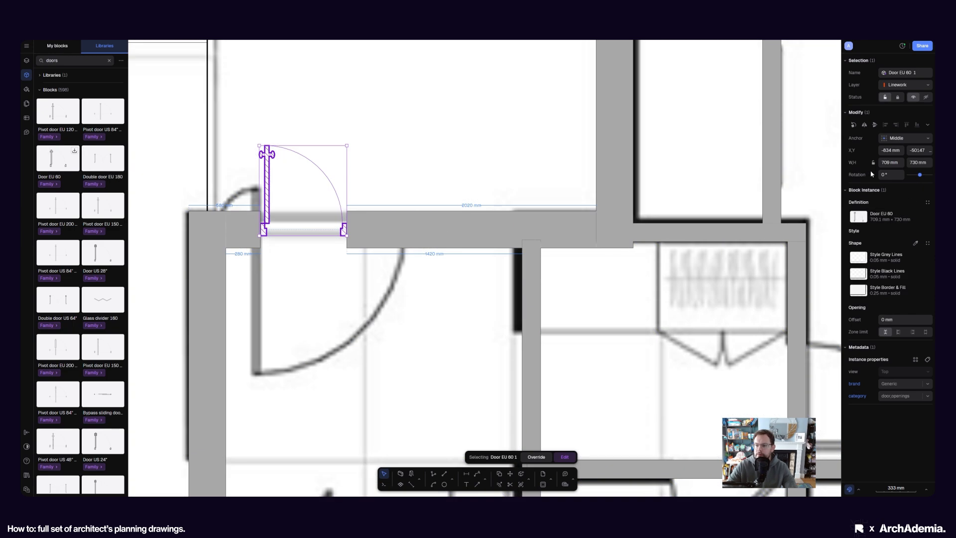
Set the entrance door's height to 1010 mm with locked proportions and slide it along the wall to the reference hinge position
click(891, 162)
click(894, 178)
text(01)
key(Return)
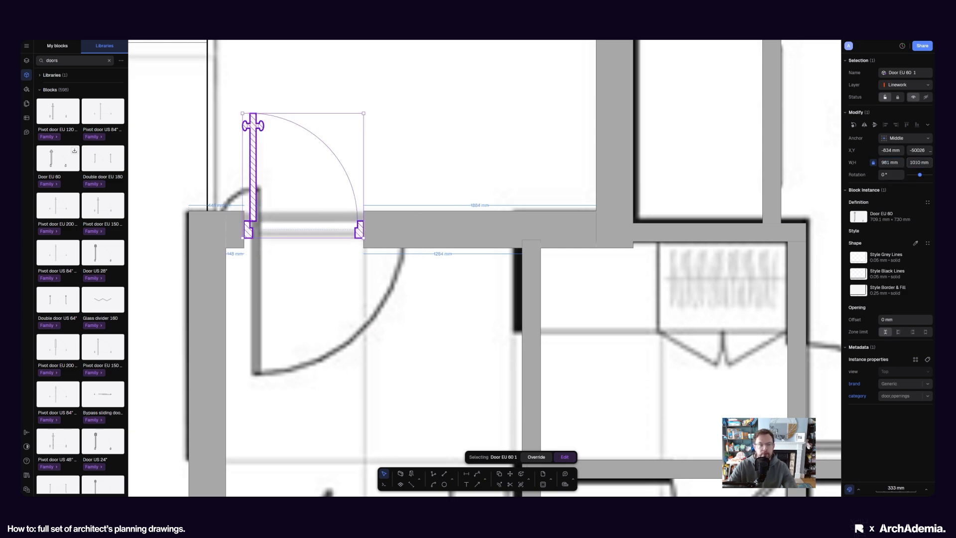
drag(253, 185, 266, 184)
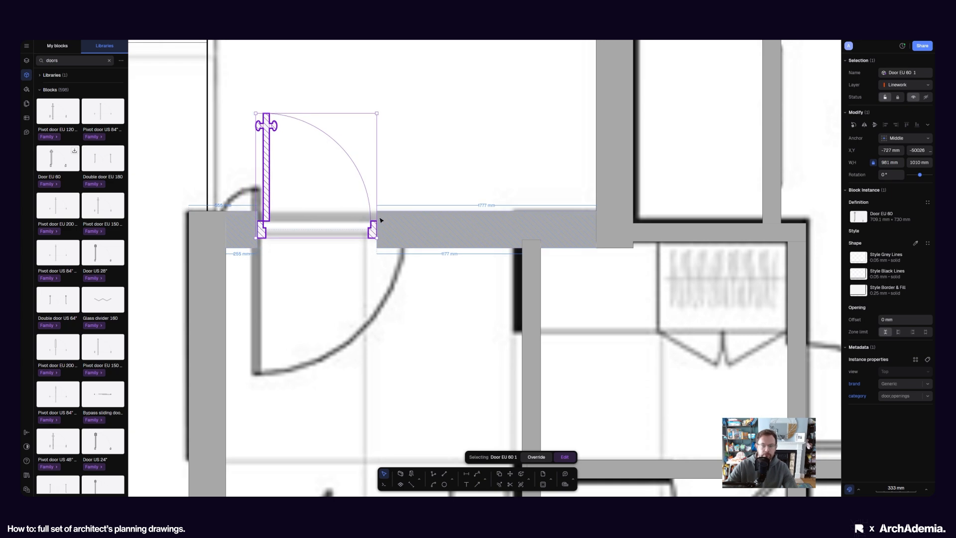
Flip the entrance door vertically so it swings into hall 1
scroll(381, 217, up, 2)
middle_drag(396, 225, 387, 238)
click(875, 125)
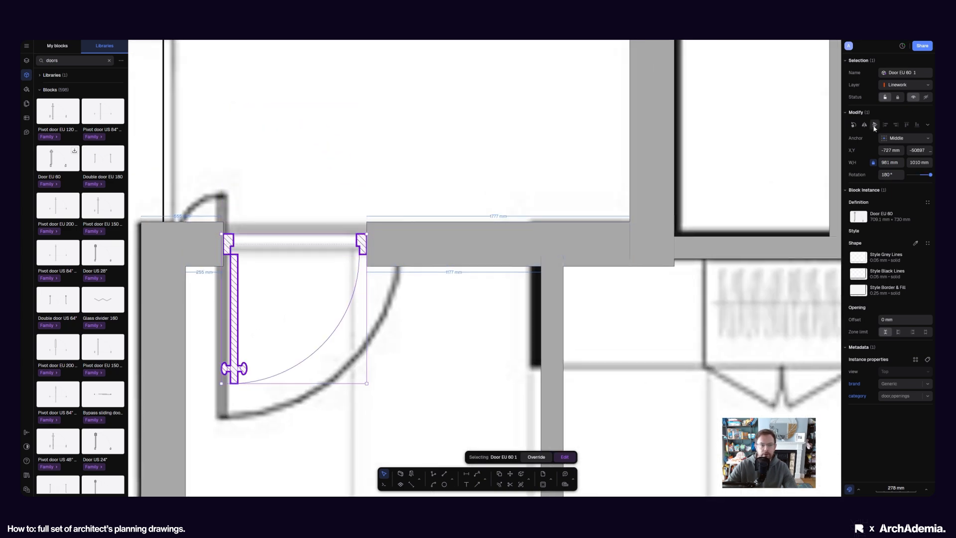
Set the entrance door's height to 1500 mm and shift it along the wall onto the reference door opening
scroll(226, 216, down, 3)
middle_drag(289, 243, 299, 253)
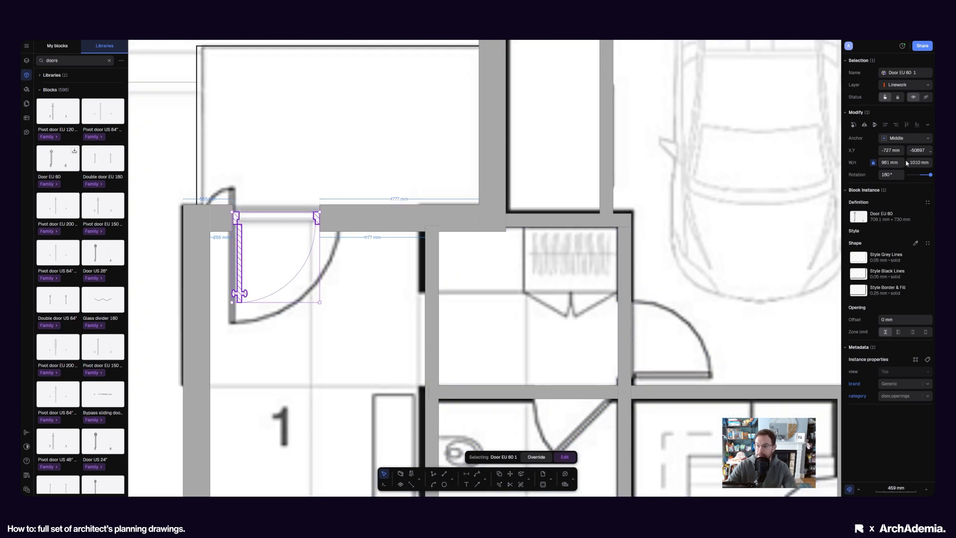
text(1500)
key(Return)
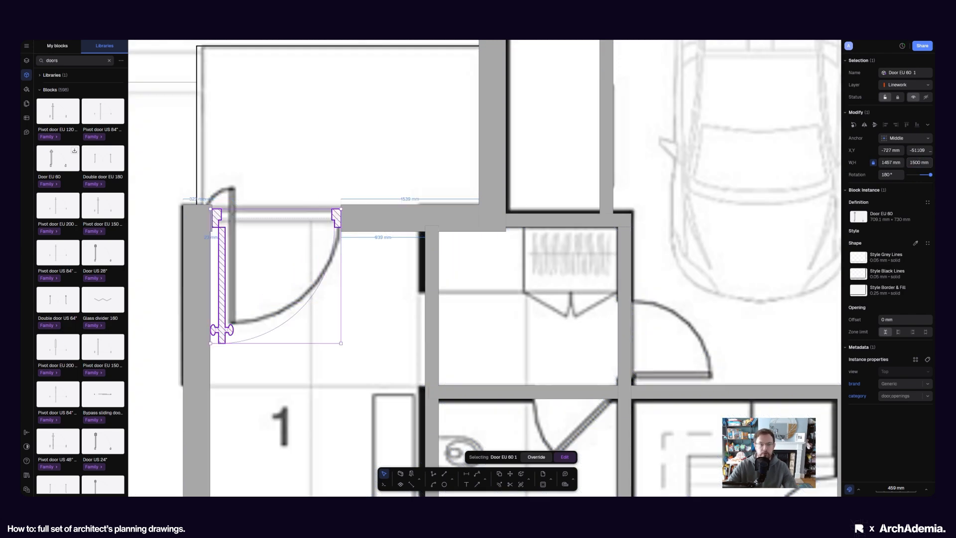
drag(250, 216, 264, 218)
Copy the entrance door into the wall between the cloakroom and garage 8, swinging into the garage
scroll(264, 217, down, 5)
scroll(363, 188, up, 4)
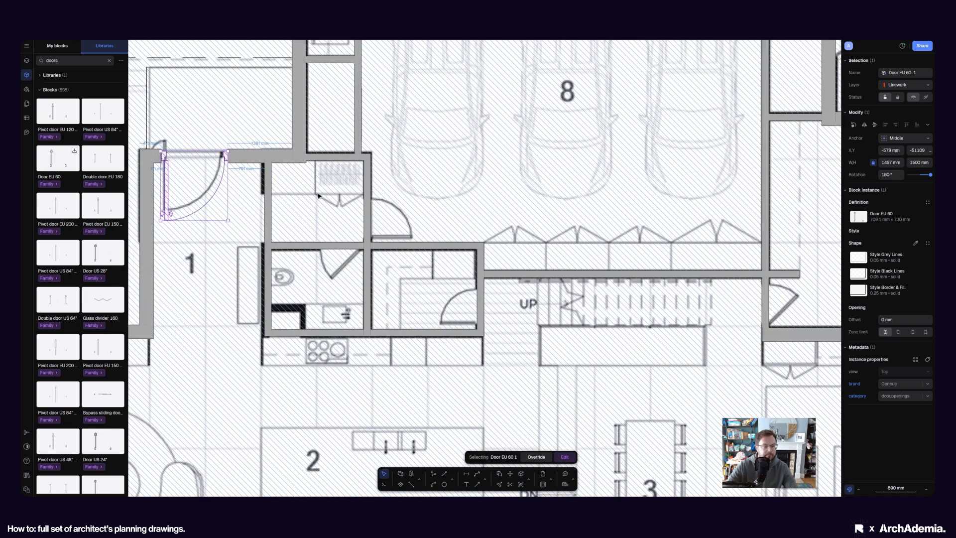
scroll(327, 231, up, 2)
middle_drag(331, 226, 314, 241)
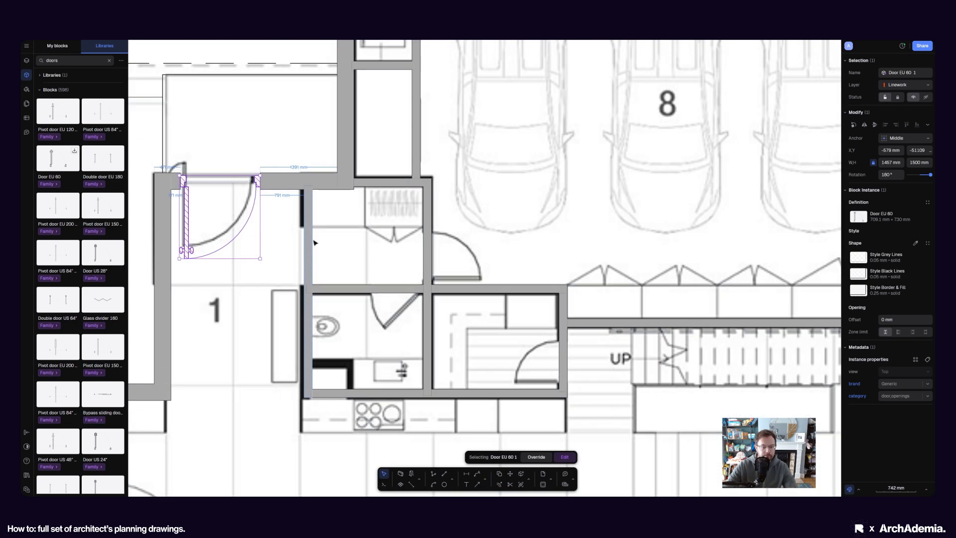
click(499, 473)
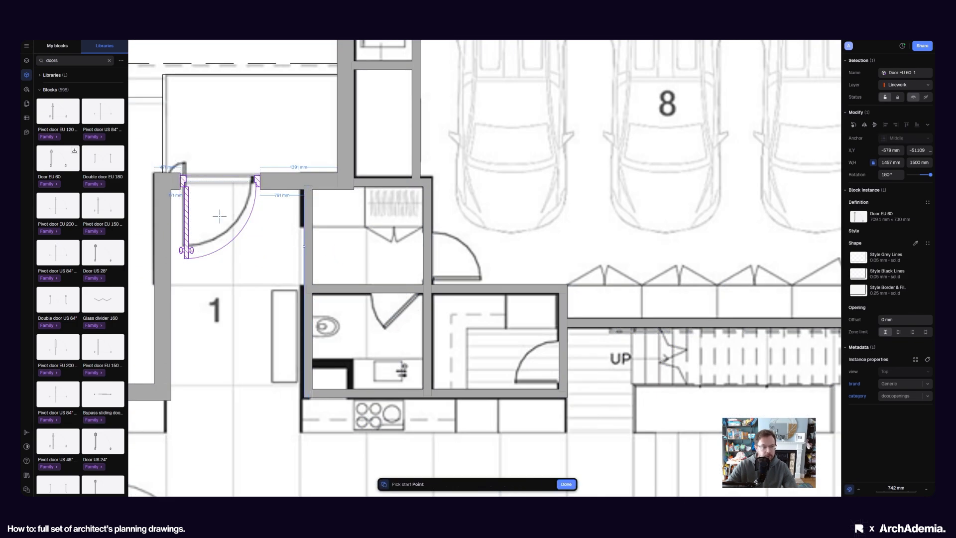
scroll(166, 171, up, 5)
click(190, 174)
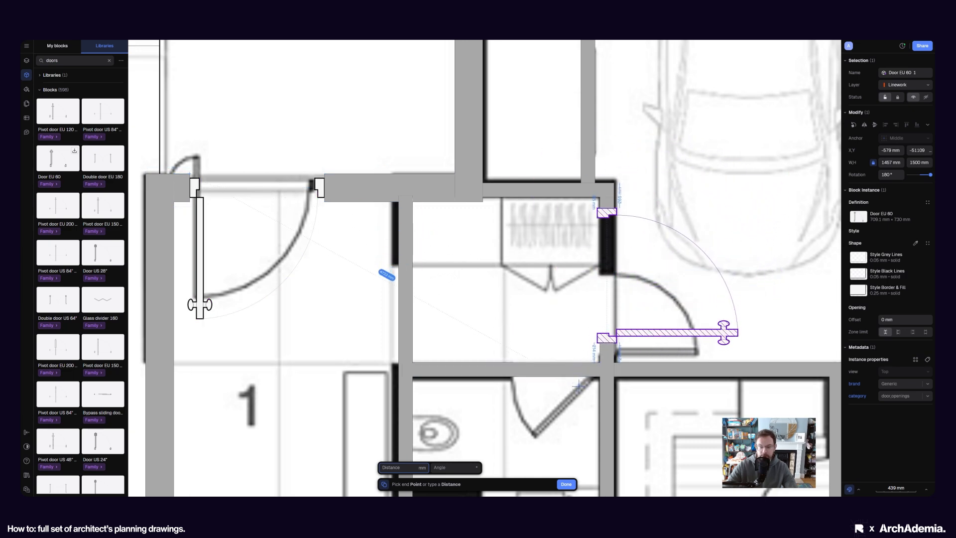
key(Escape)
Set the garage door copy's height to 910 mm and move it into the wall at the reference doorway
scroll(495, 297, down, 3)
scroll(441, 304, up, 5)
middle_drag(617, 312, 418, 299)
scroll(453, 313, down, 3)
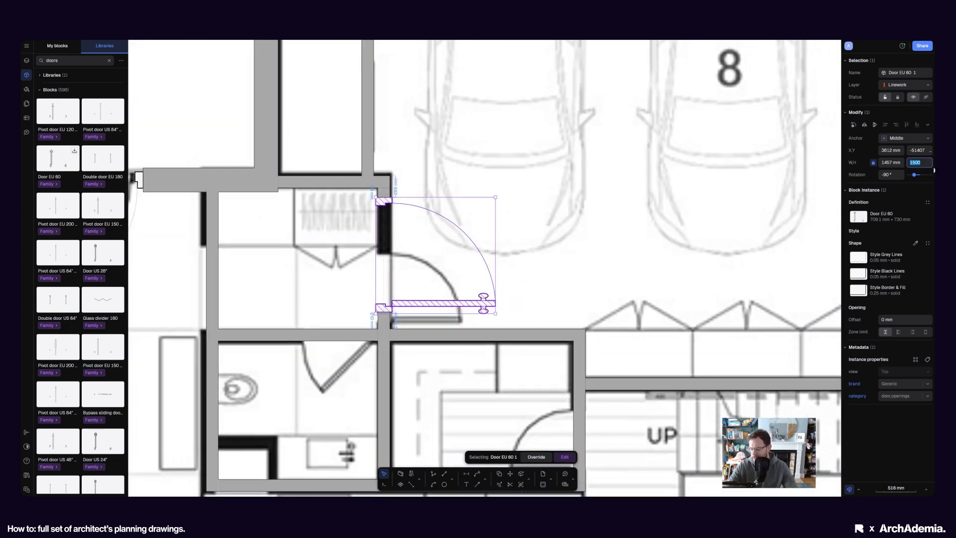
key(Return)
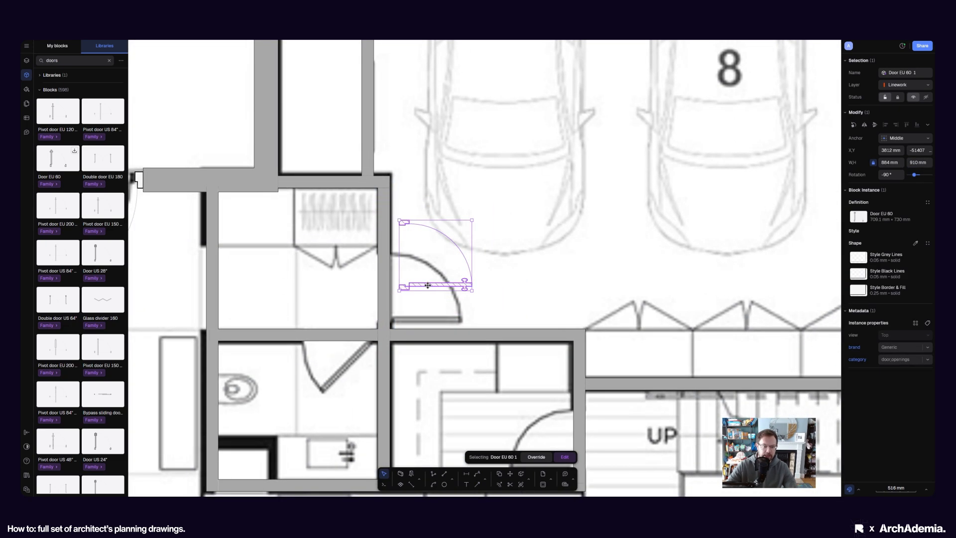
drag(428, 286, 407, 316)
Copy the 910 mm cloakroom-to-garage door into the wall between the cloakroom and the WC
middle_drag(382, 388, 392, 296)
scroll(392, 296, up, 3)
middle_drag(351, 255, 403, 276)
click(498, 473)
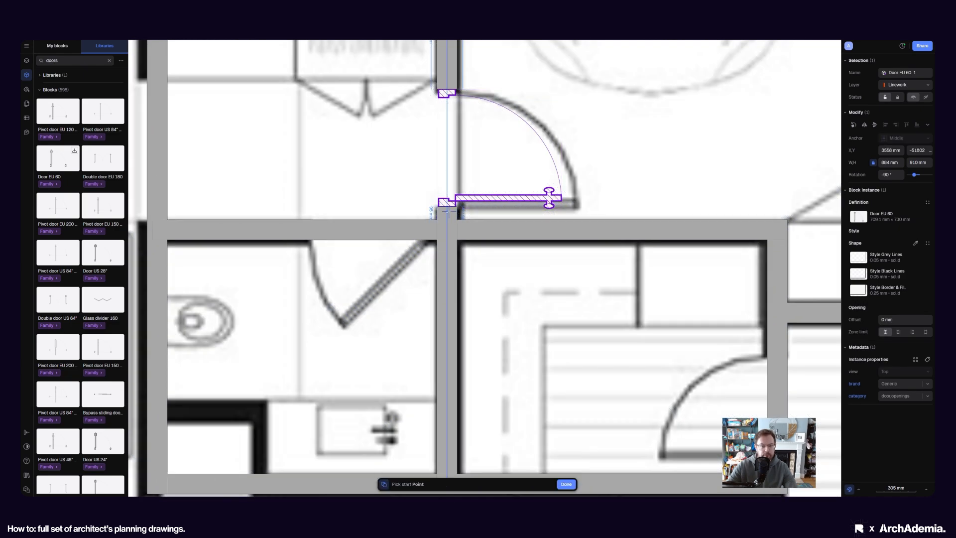
click(438, 90)
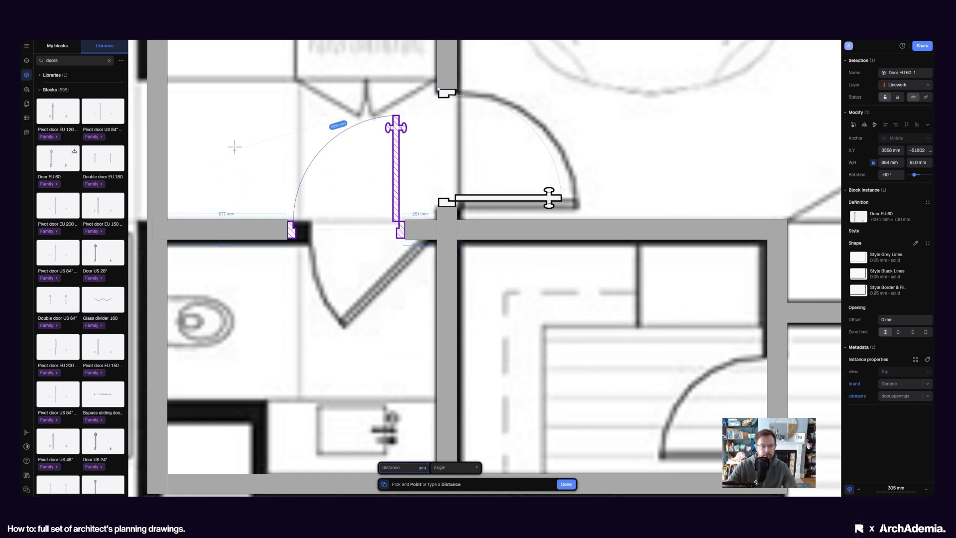
Place another copy of the 910 mm door in the wall between the small room and the stairs, and finish copying
scroll(253, 161, down, 5)
scroll(388, 219, up, 6)
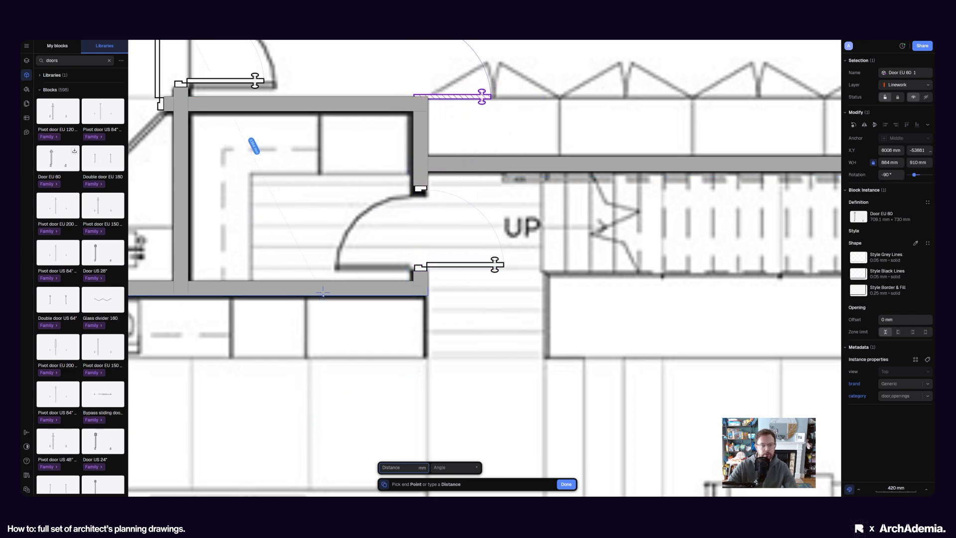
scroll(323, 294, down, 5)
scroll(566, 381, up, 5)
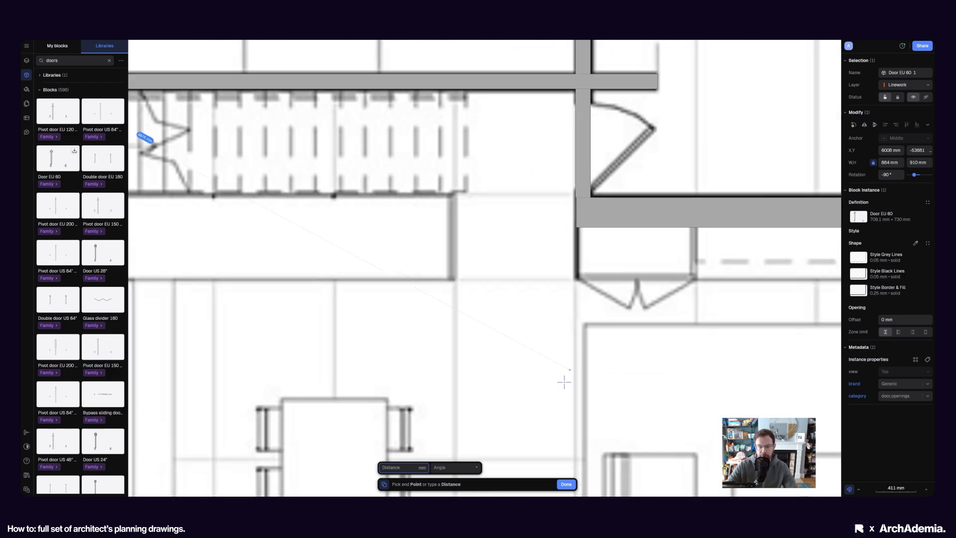
scroll(518, 393, down, 7)
key(Escape)
scroll(342, 327, up, 3)
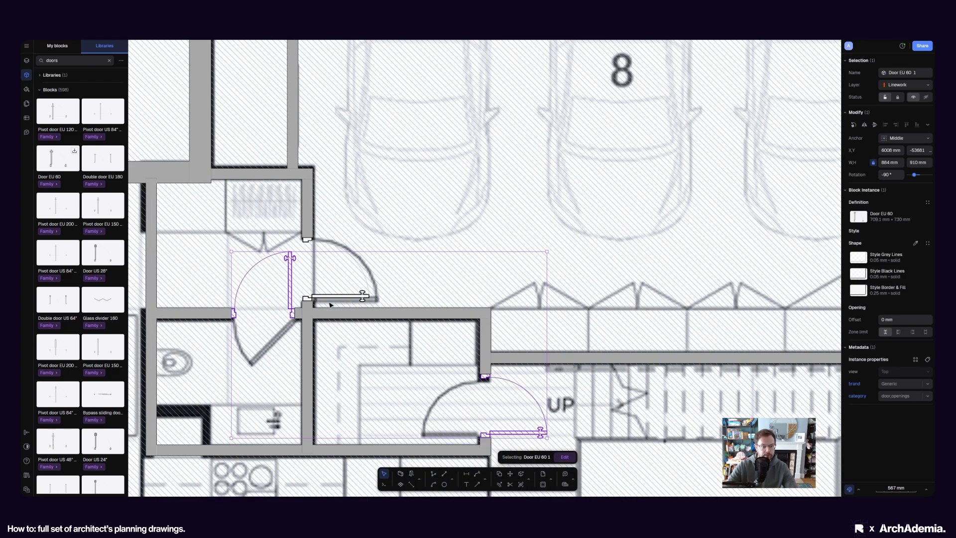
scroll(358, 319, down, 6)
click(674, 317)
scroll(378, 334, up, 5)
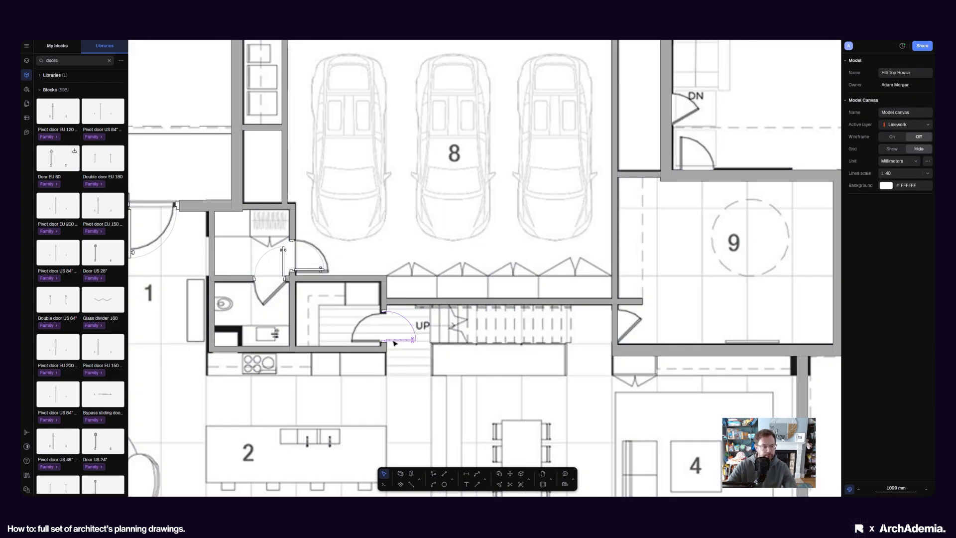
Try to insert a library door block into the wall opening between the stair area and gym 9
middle_drag(343, 322, 263, 284)
scroll(328, 296, up, 3)
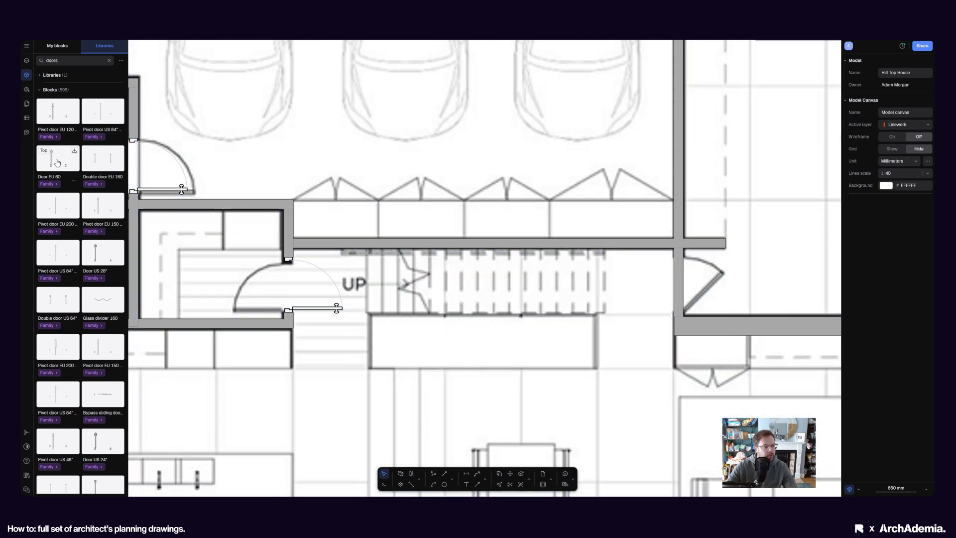
drag(680, 284, 681, 288)
scroll(596, 269, up, 3)
middle_drag(595, 270, 551, 273)
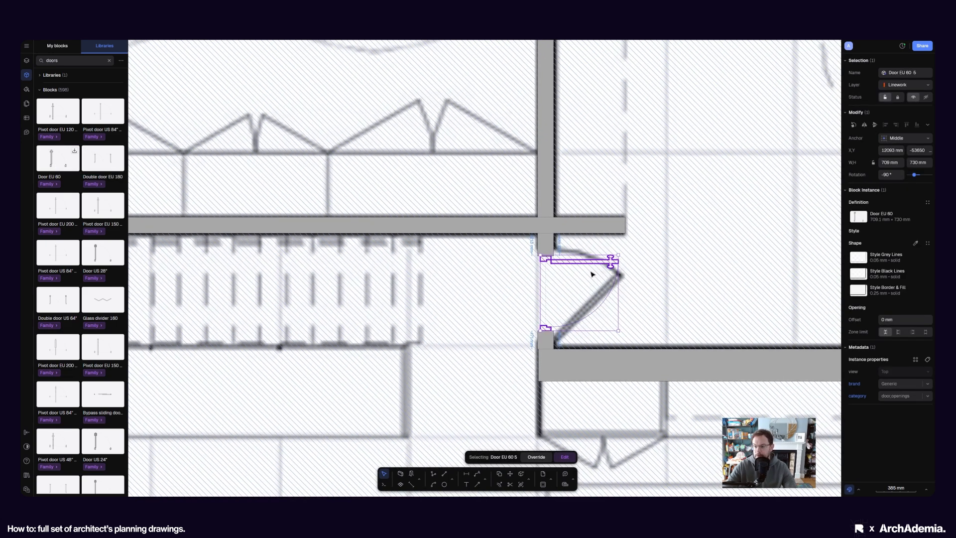
scroll(593, 274, down, 4)
Copy the 910 mm door beside the stairs into the reference doorway between the stair area and gym 9
click(264, 305)
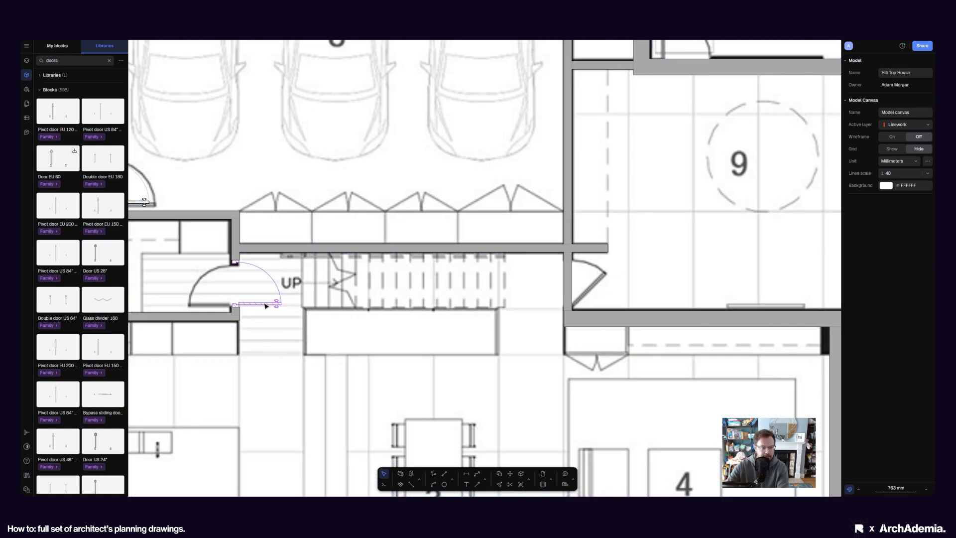
click(499, 474)
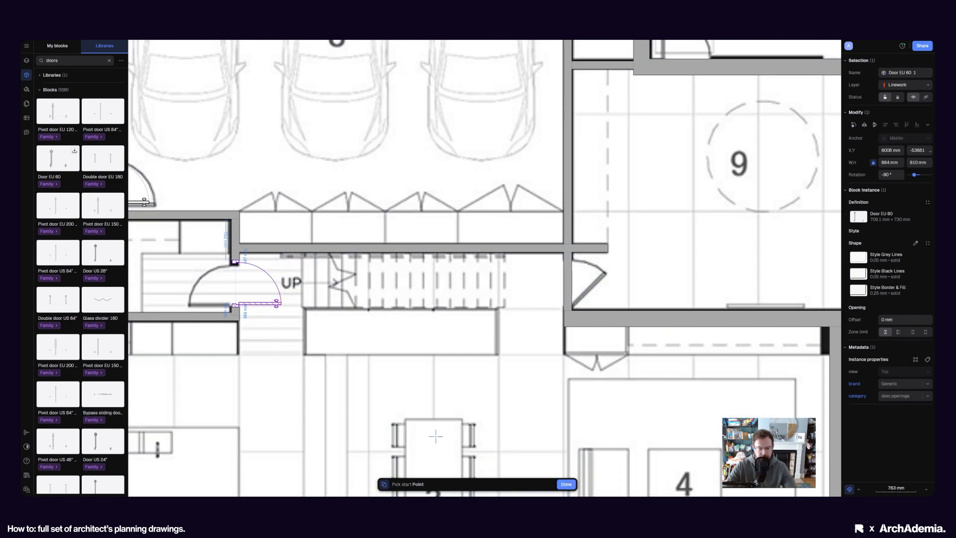
scroll(275, 305, up, 2)
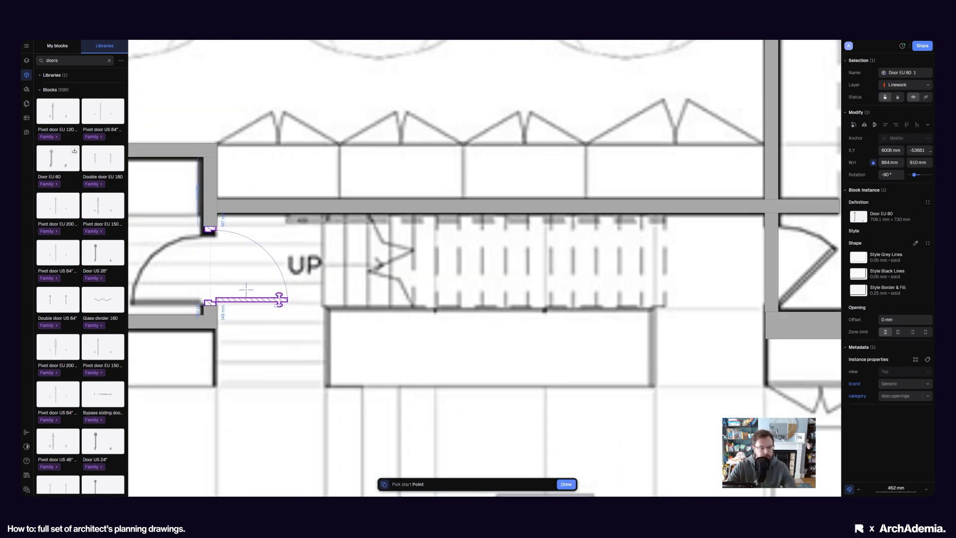
click(210, 228)
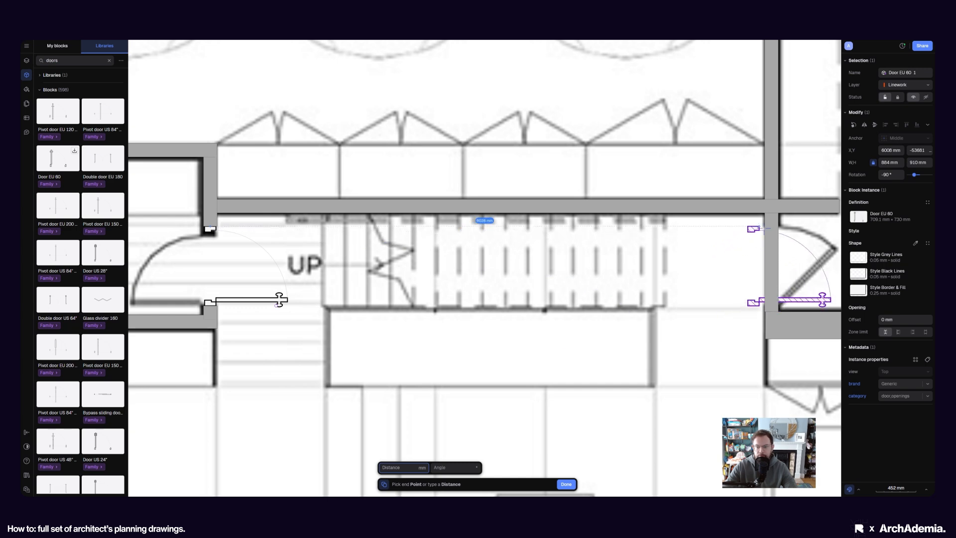
scroll(563, 269, down, 2)
scroll(629, 219, right, 3)
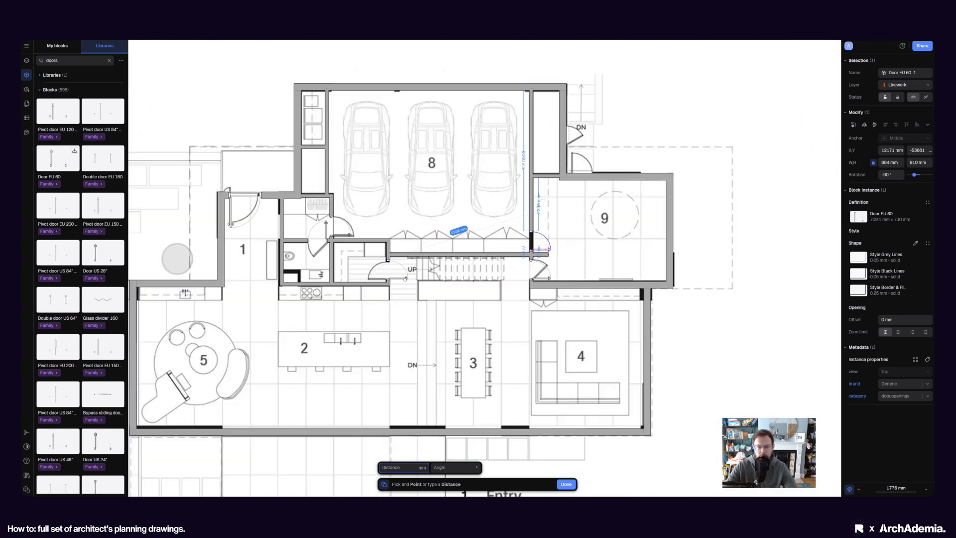
Place further copies of the 910 mm door in the exterior opening by the DN steps and in gym 9's upper wall
scroll(540, 209, down, 2)
scroll(404, 171, down, 1)
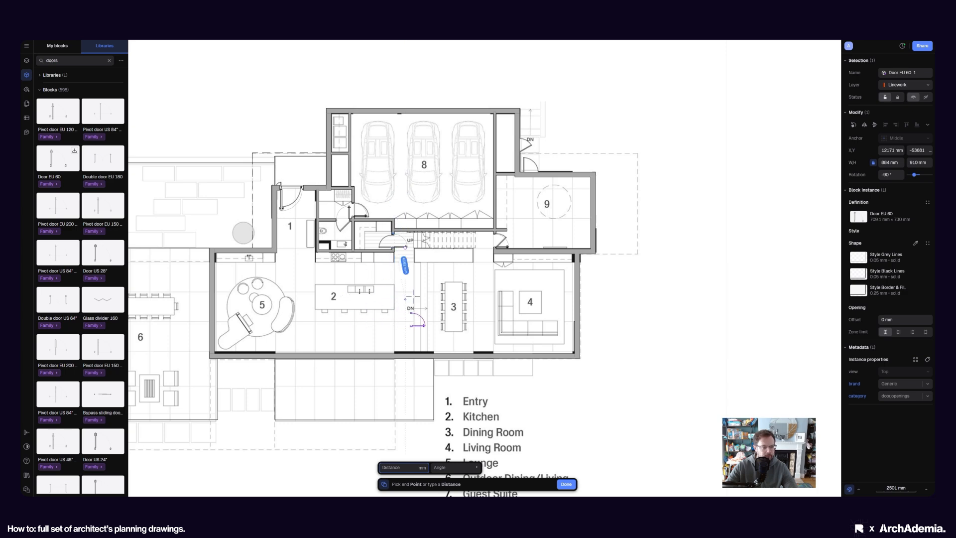
scroll(412, 296, down, 1)
scroll(318, 295, up, 2)
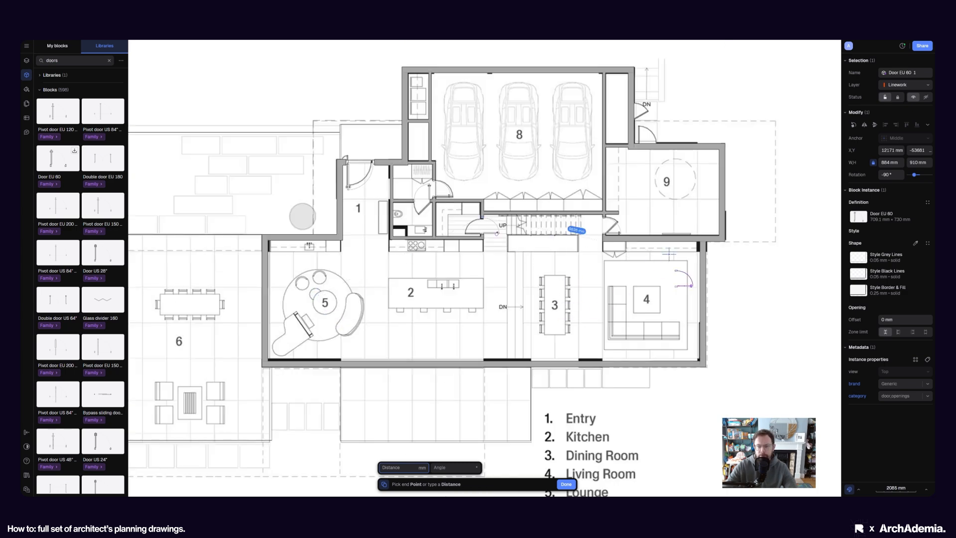
scroll(669, 254, down, 1)
scroll(683, 140, up, 3)
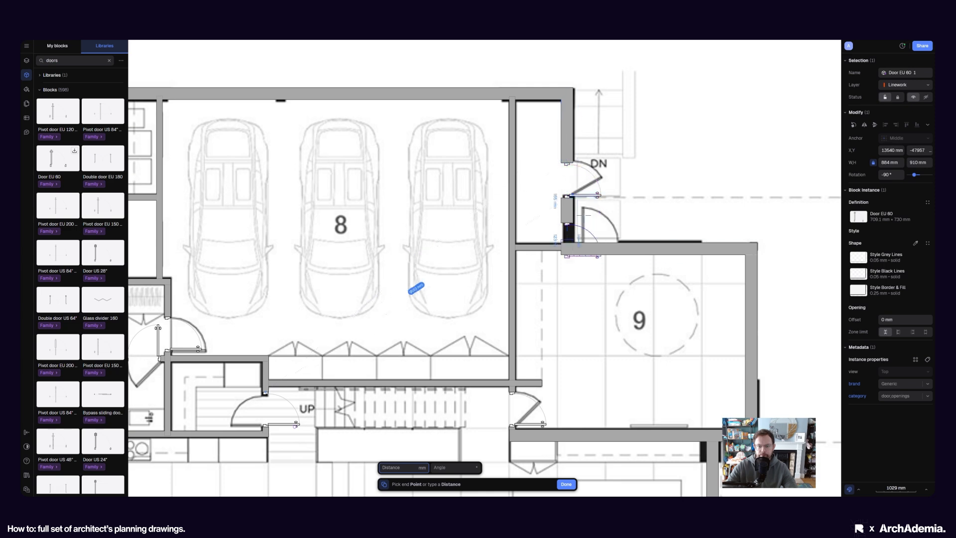
scroll(695, 177, down, 3)
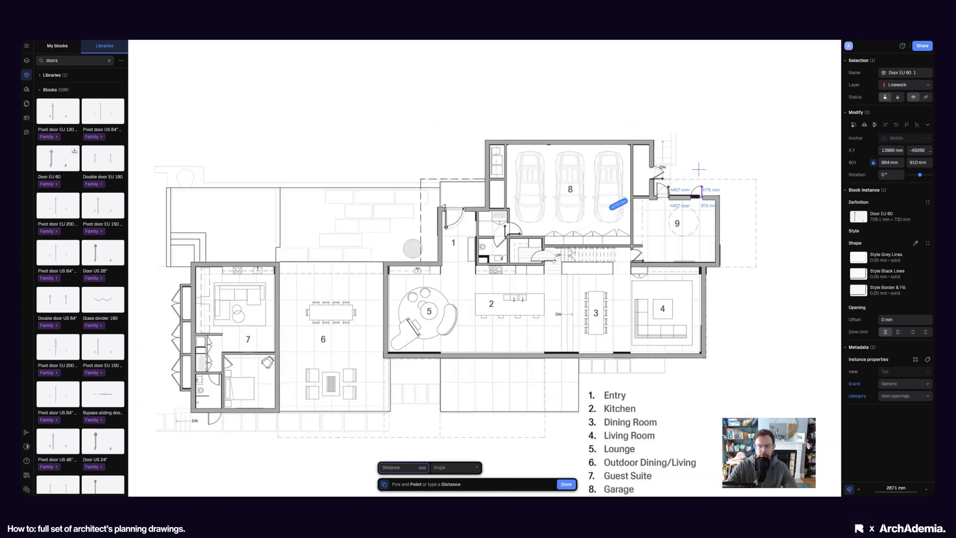
Place copies of the 910 mm door at guest suite 7's bathroom, exterior and bedroom openings
scroll(391, 299, up, 4)
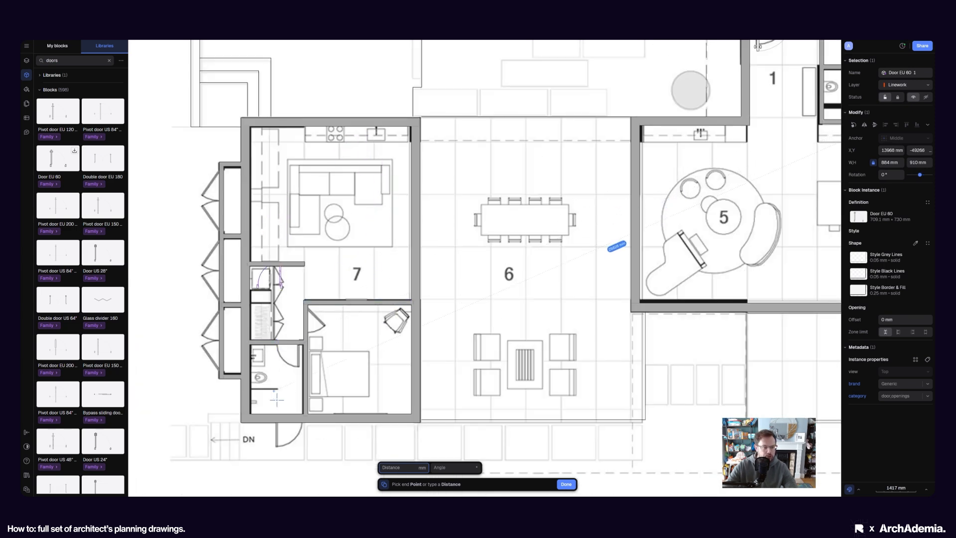
scroll(292, 284, down, 2)
scroll(292, 410, up, 3)
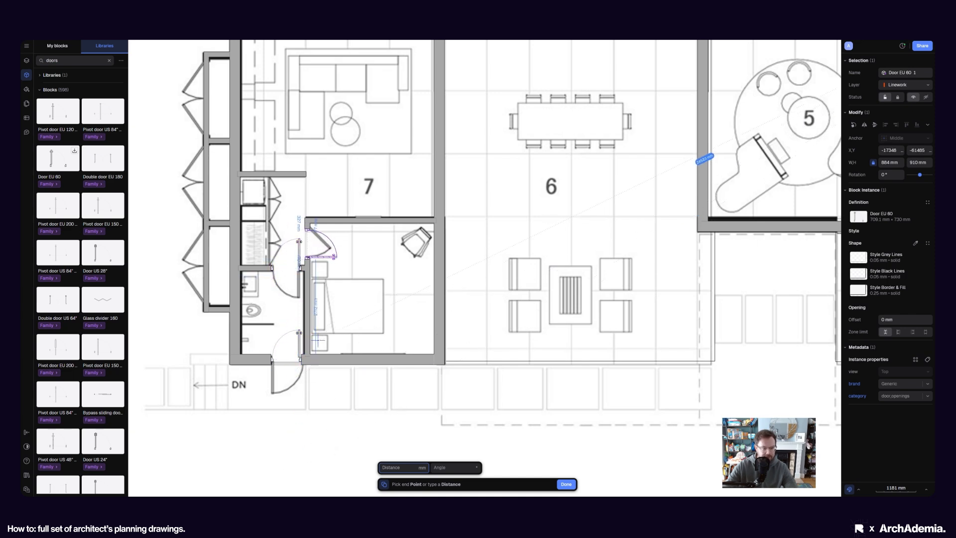
scroll(319, 339, down, 5)
scroll(516, 206, up, 6)
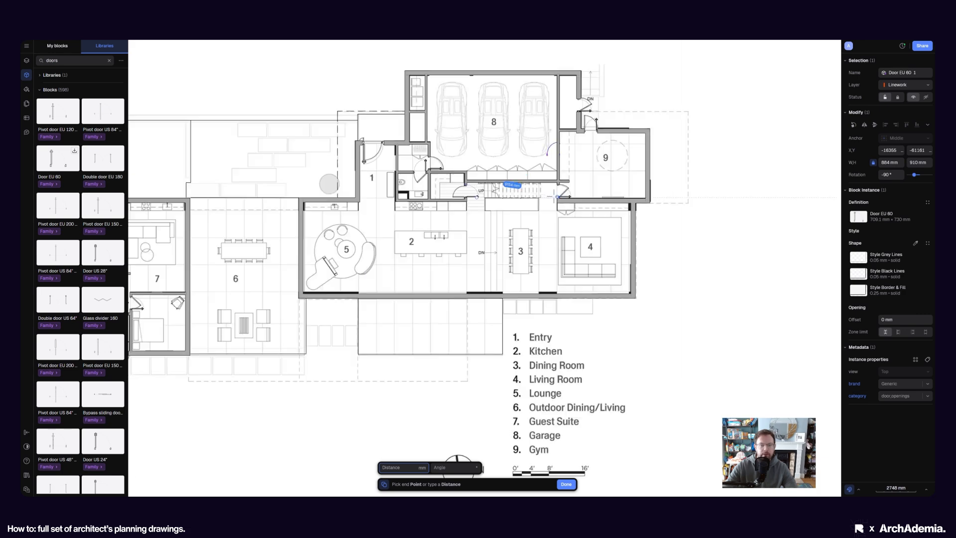
Place copies of the 910 mm door in the hallway openings of both bedrooms 2 on the upper-floor plan
scroll(516, 206, down, 2)
scroll(488, 250, down, 2)
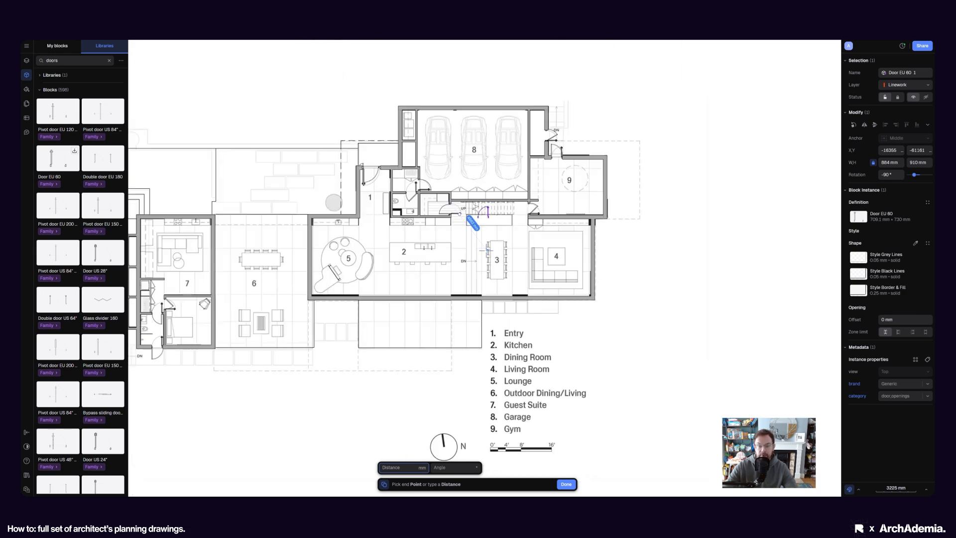
scroll(540, 125, up, 3)
scroll(418, 147, down, 6)
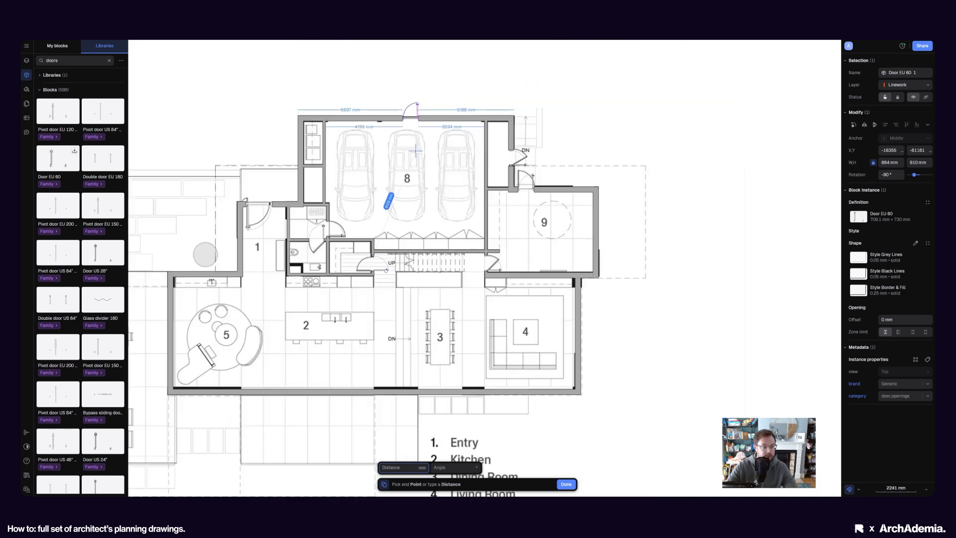
scroll(414, 391, up, 5)
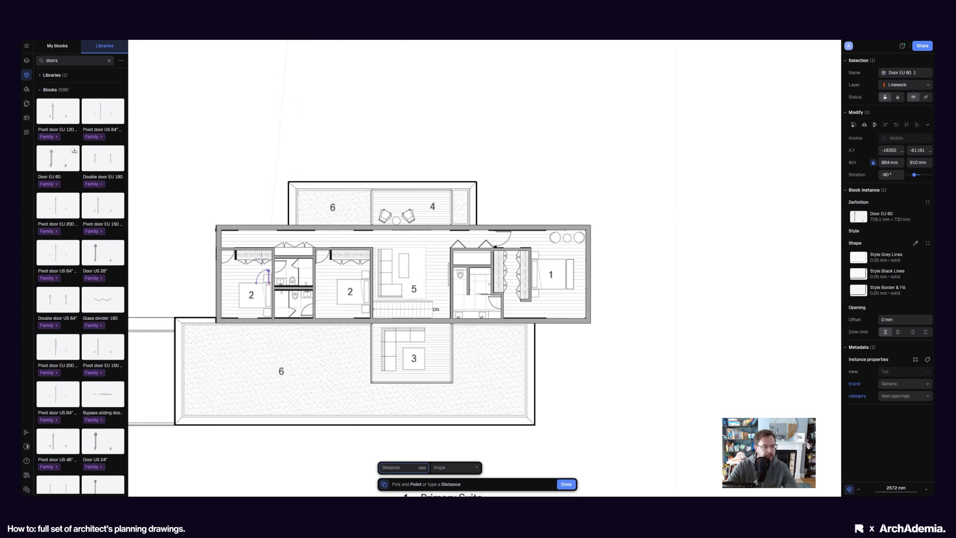
scroll(262, 259, up, 2)
scroll(235, 239, up, 2)
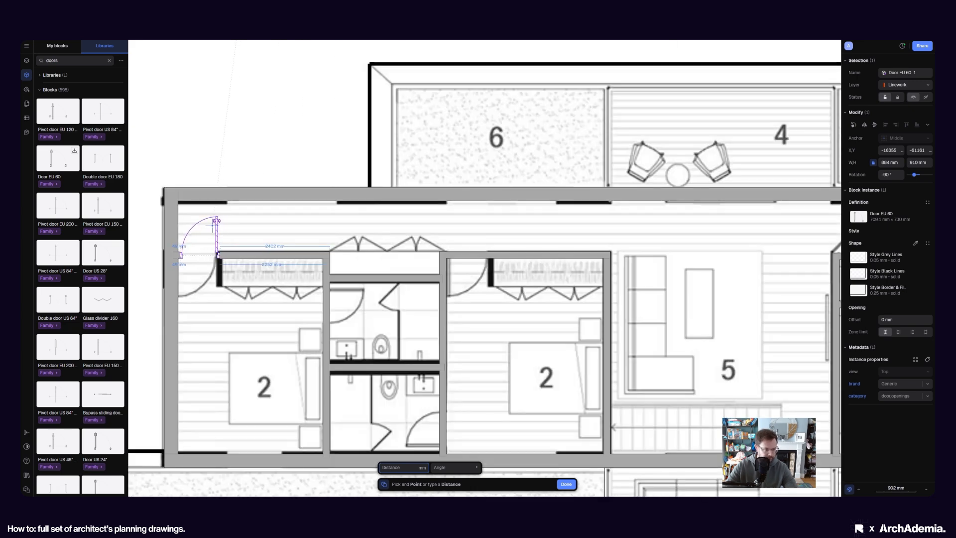
scroll(215, 223, down, 2)
scroll(417, 260, up, 2)
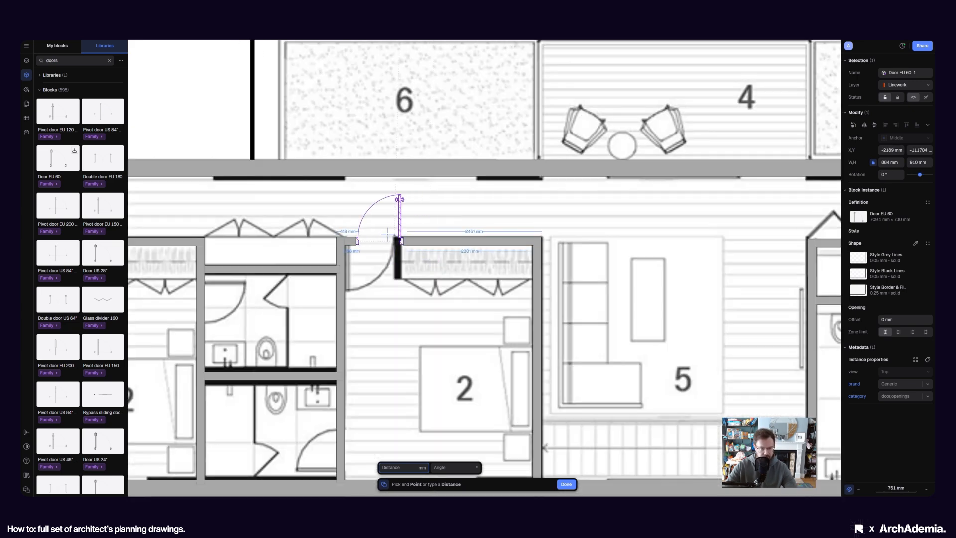
click(387, 234)
Place copies of the 910 mm door in the walls between the two bedrooms 2 and their adjoining bathrooms
scroll(391, 244, down, 2)
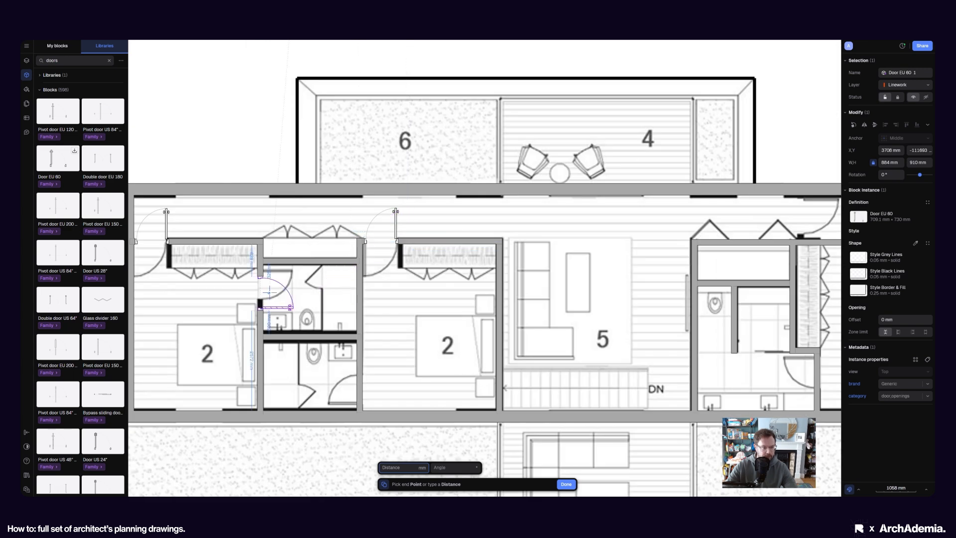
scroll(266, 280, up, 3)
click(267, 279)
scroll(364, 327, down, 2)
scroll(404, 426, up, 3)
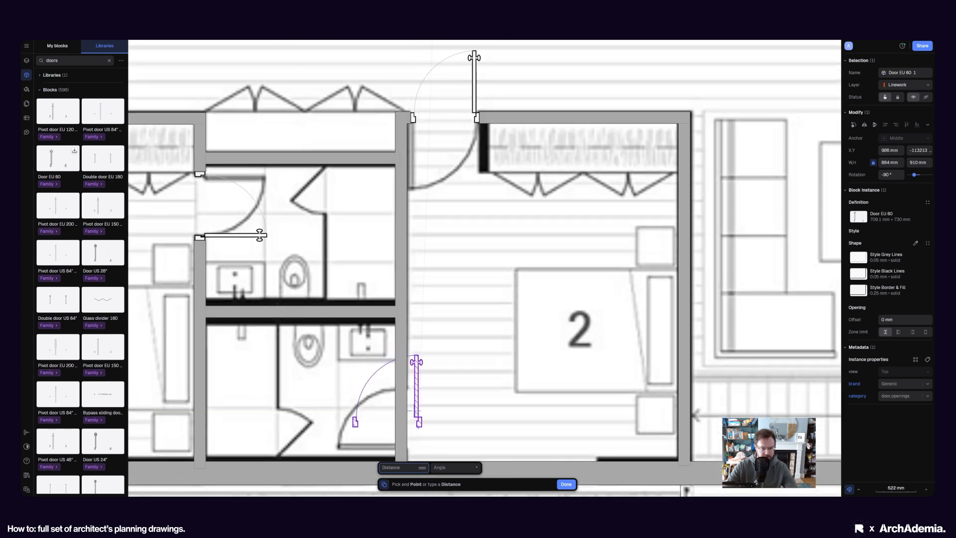
scroll(395, 399, down, 2)
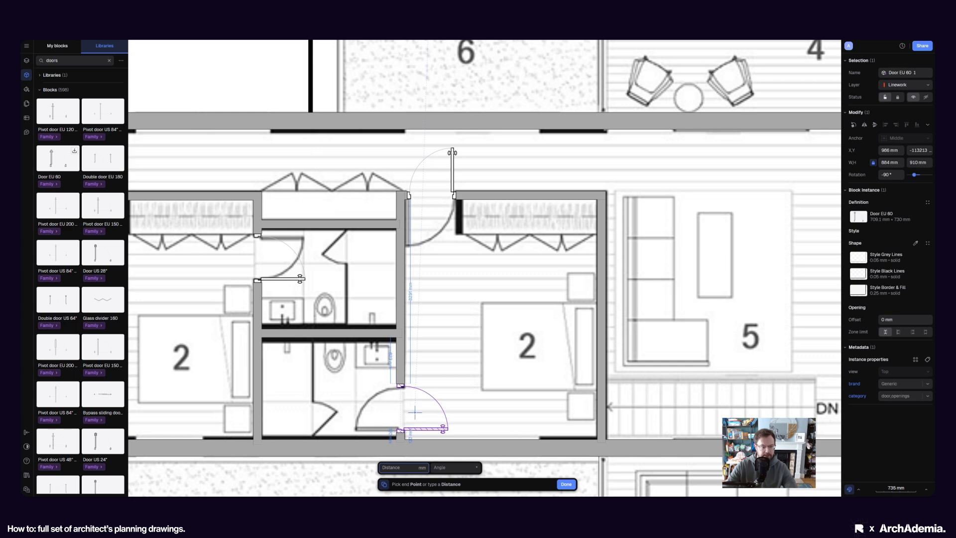
click(415, 412)
Place a copy of the 910 mm door in the bathroom opening of primary suite 1 and finish copying
scroll(300, 284, down, 4)
middle_drag(494, 274, 424, 290)
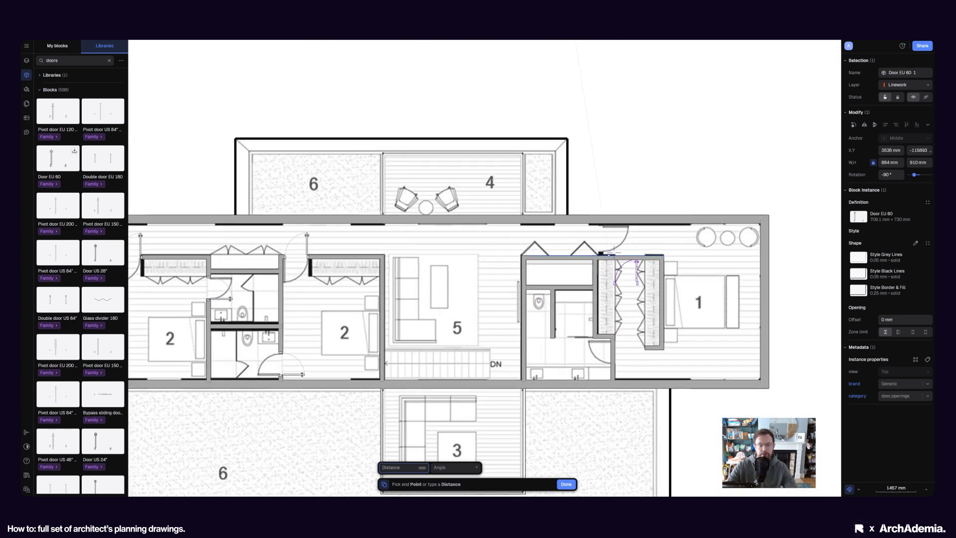
scroll(613, 251, up, 3)
middle_drag(570, 367, 368, 237)
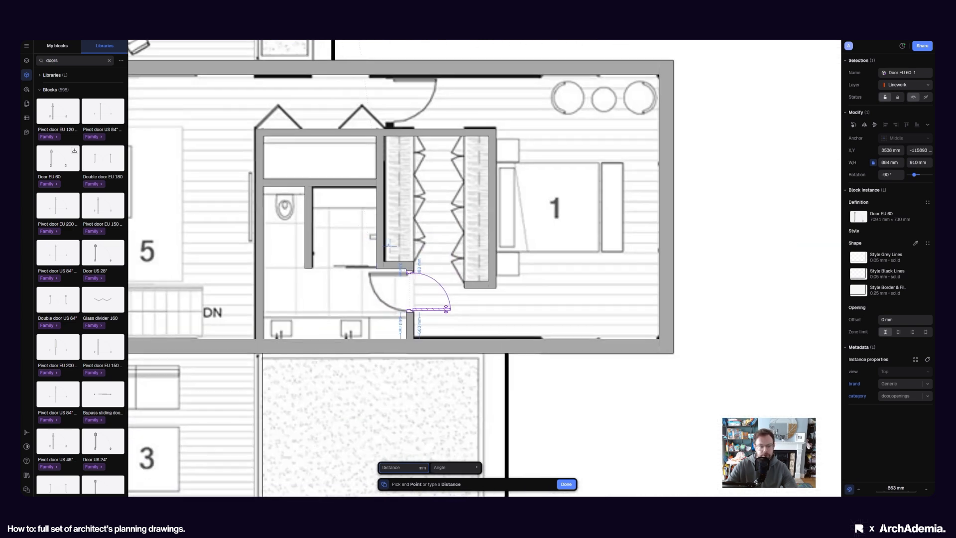
click(406, 241)
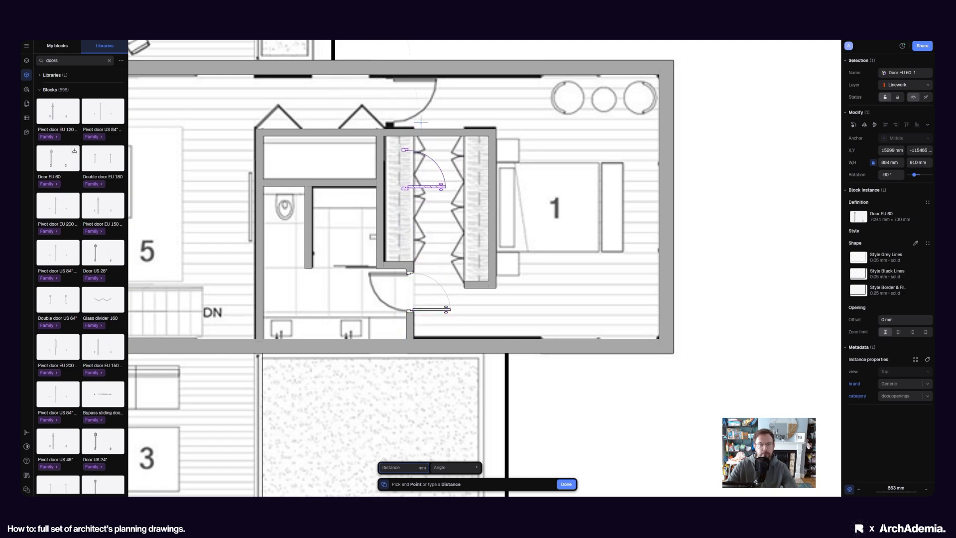
middle_drag(484, 193, 506, 239)
key(Escape)
Draw a 150 mm thick wall across the hallway at primary suite 1's entrance, from the exterior wall to the wardrobe wall
scroll(412, 167, up, 3)
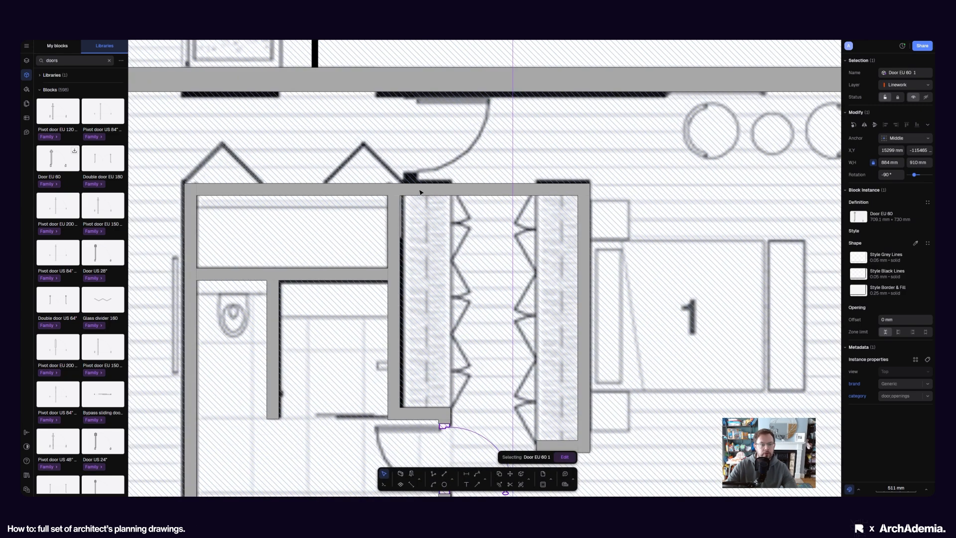
middle_drag(419, 216, 424, 241)
click(401, 473)
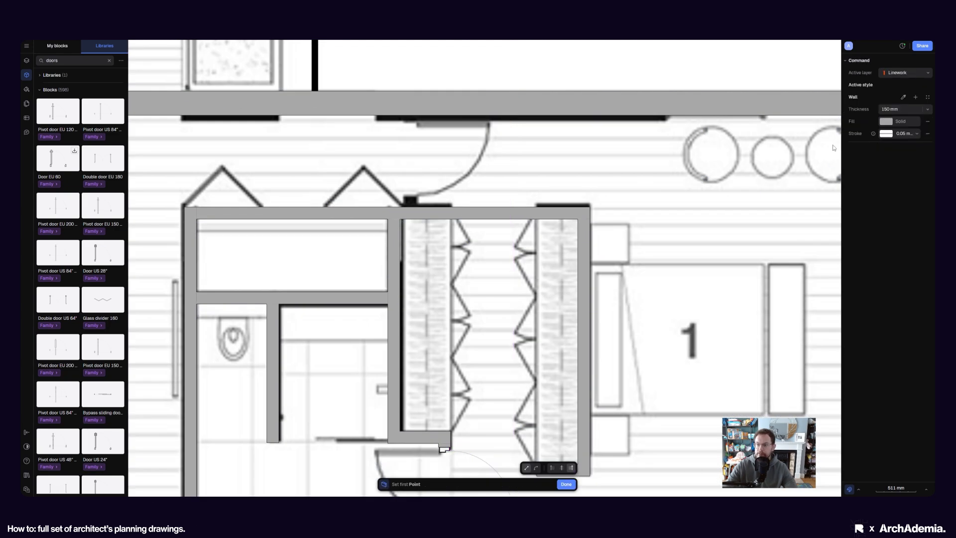
click(405, 111)
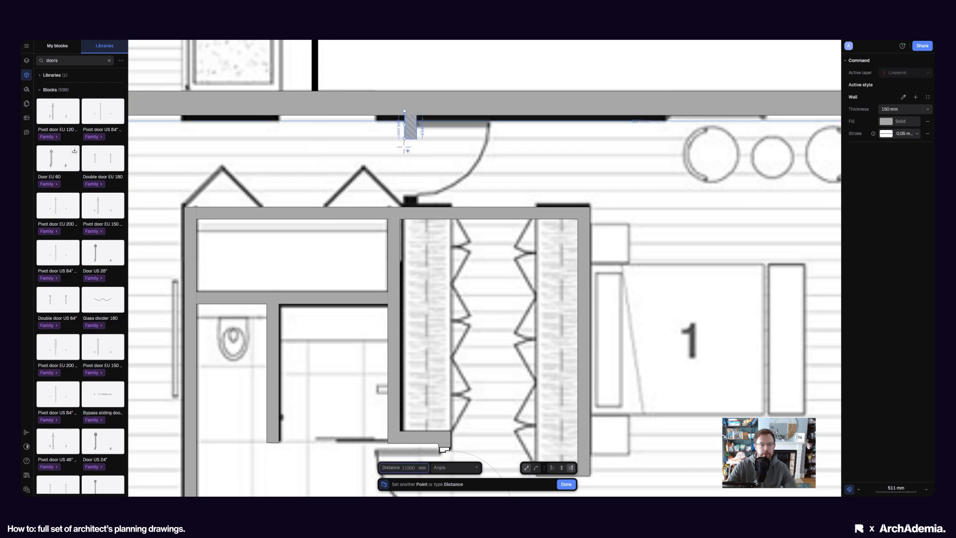
click(408, 200)
key(Escape)
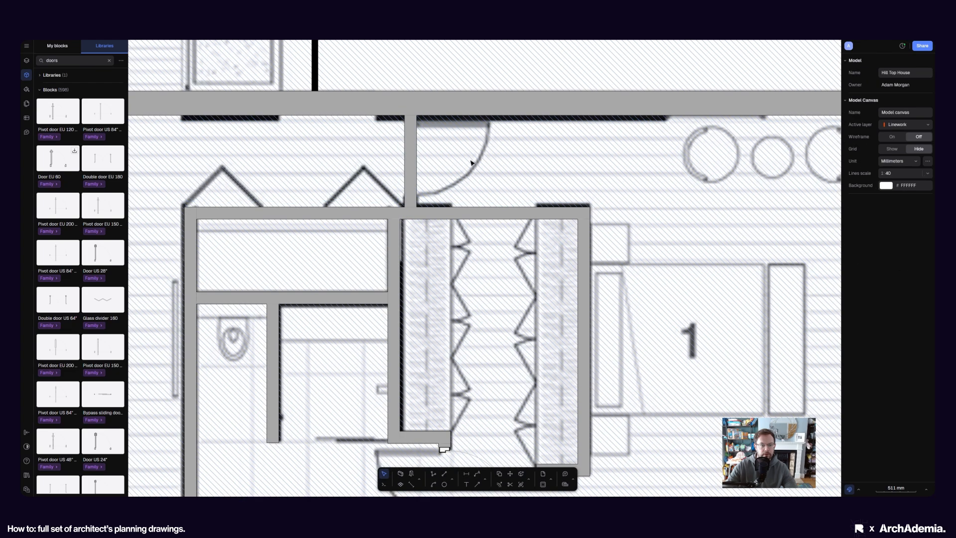
Copy primary suite 1's bathroom door into the new hallway wall at the reference entrance and finish copying
scroll(399, 242, down, 5)
click(460, 361)
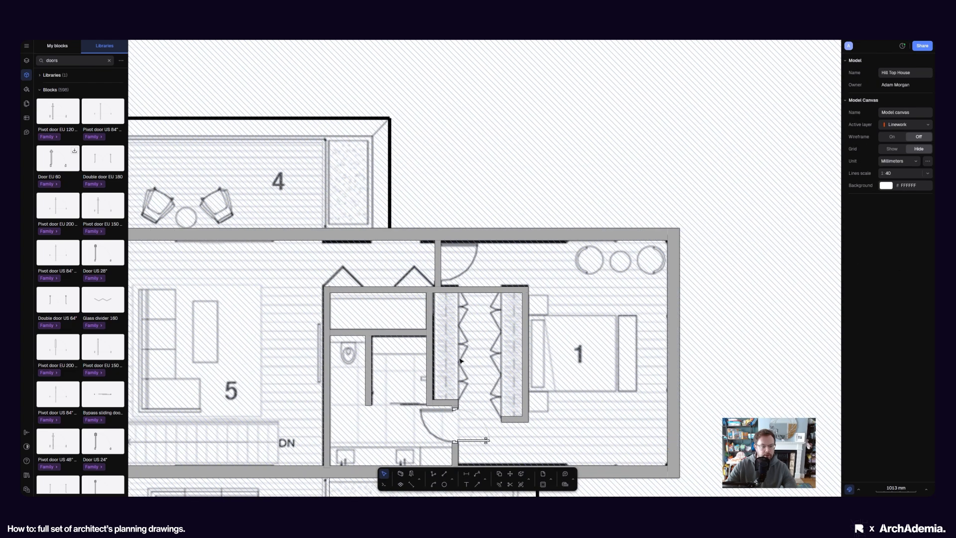
click(454, 428)
scroll(452, 482, up, 3)
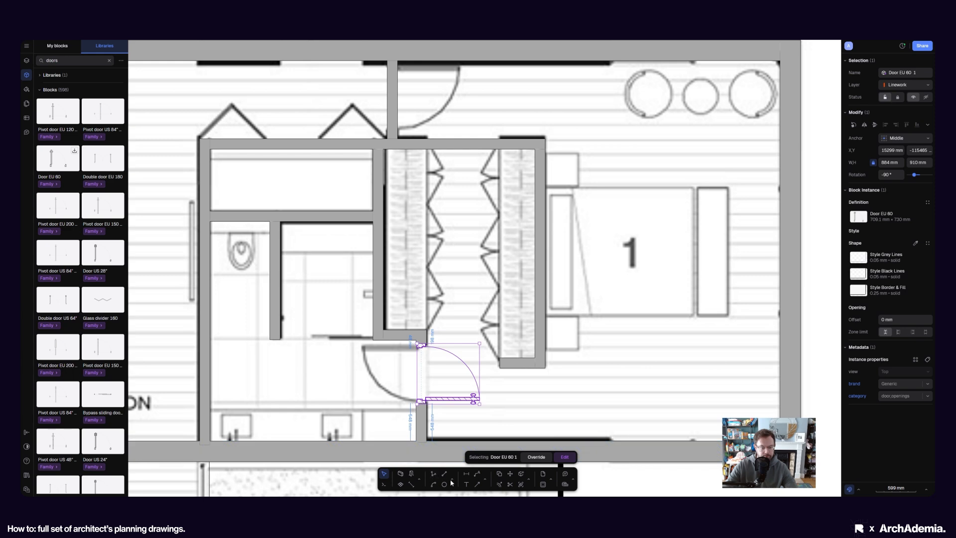
click(499, 474)
scroll(401, 193, up, 3)
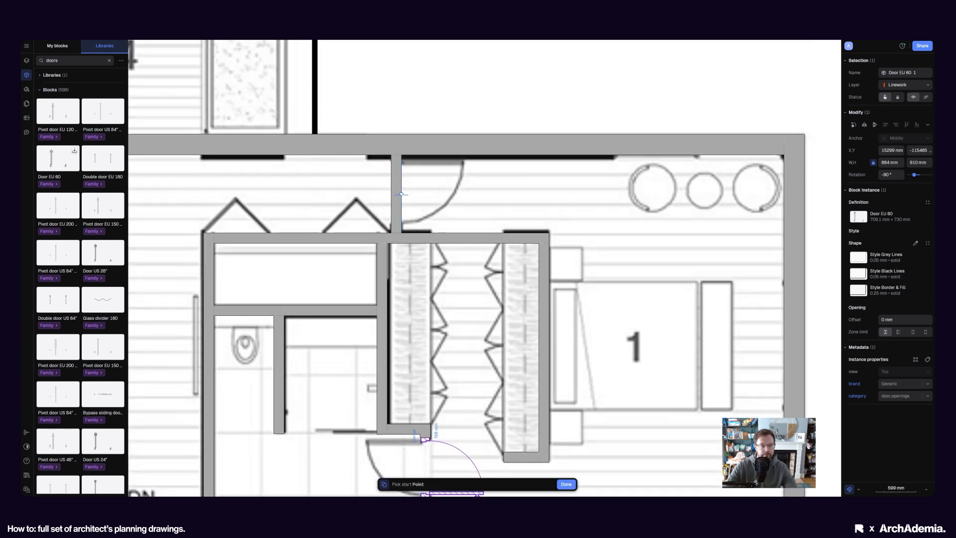
click(423, 439)
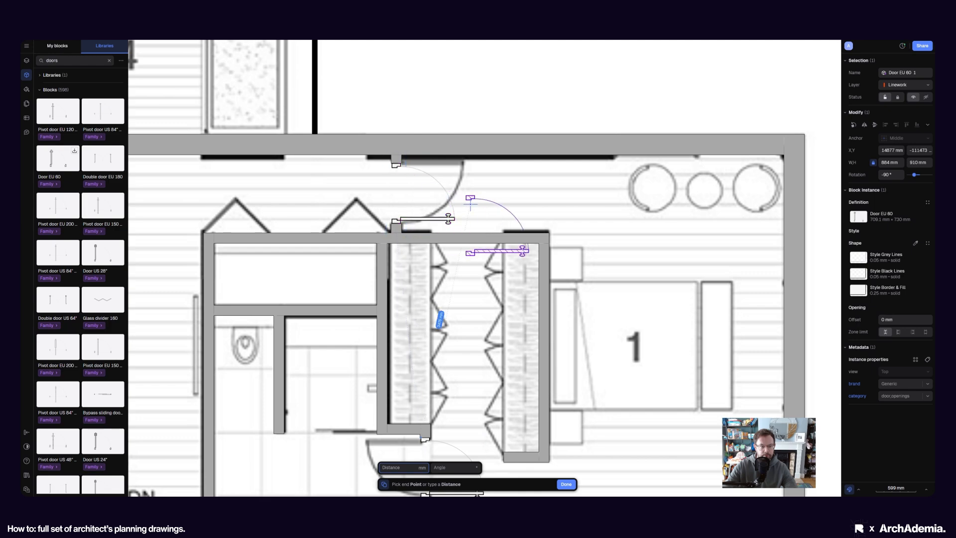
scroll(523, 249, down, 5)
key(Escape)
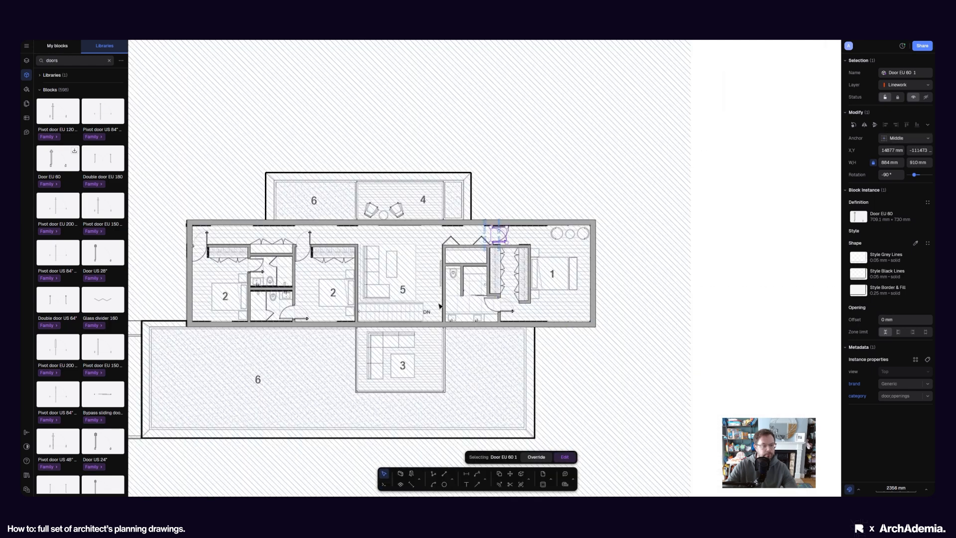
Mirror the hallway door of the bedroom 2 beside room 5 in both directions and fit it into its opening, swinging into the bedroom
scroll(383, 259, up, 4)
scroll(381, 277, up, 3)
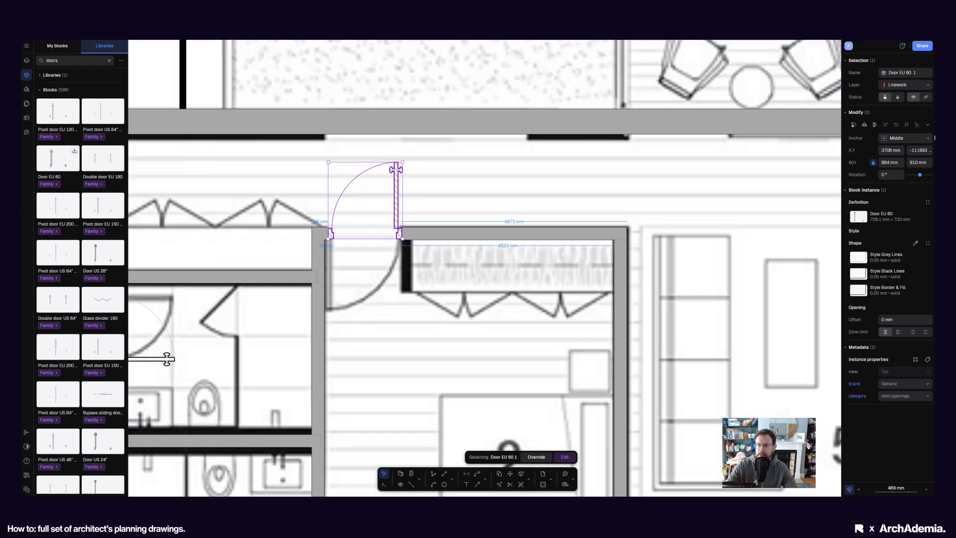
click(875, 125)
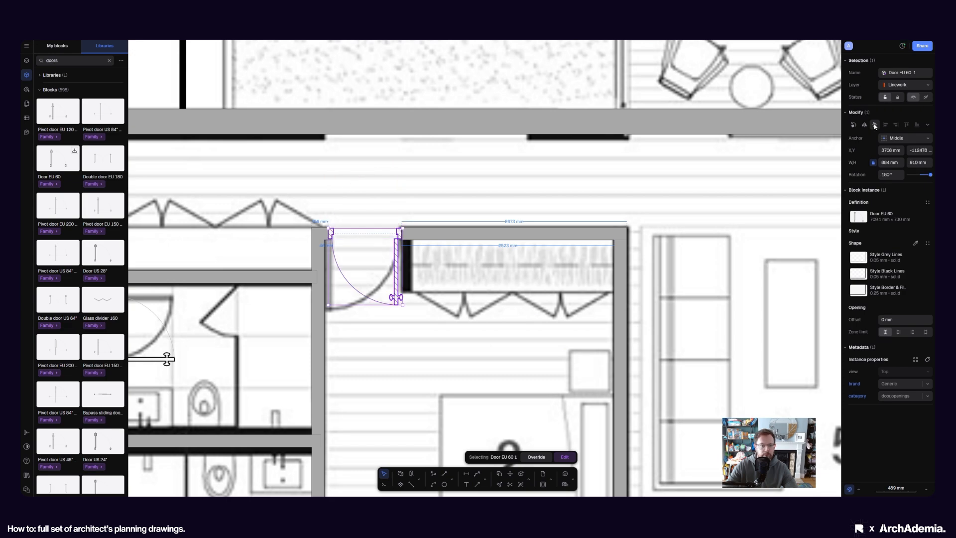
click(866, 125)
scroll(562, 260, down, 2)
scroll(410, 259, up, 3)
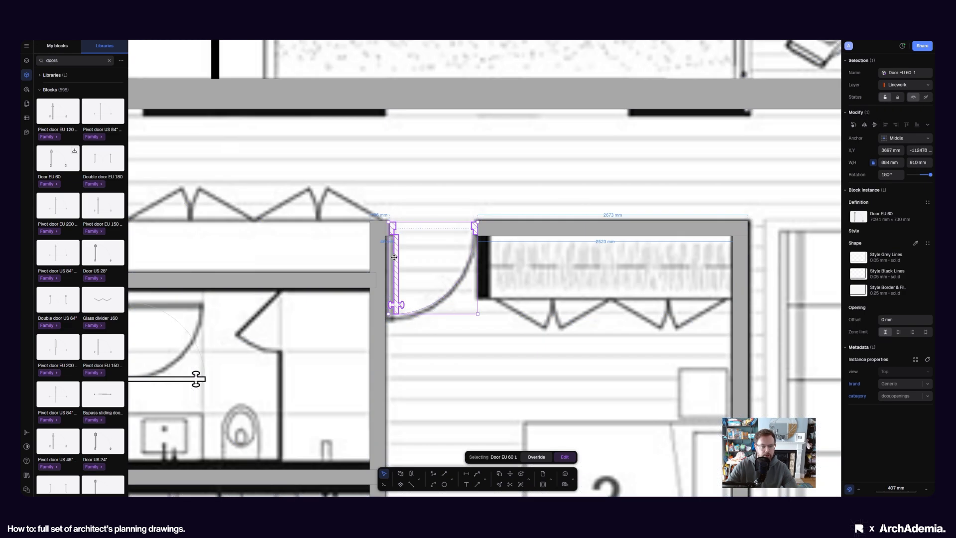
drag(395, 258, 402, 258)
Flip the outer bedroom 2's bathroom door so its hinge side matches the reference swing
scroll(596, 272, down, 4)
scroll(376, 326, up, 3)
click(376, 325)
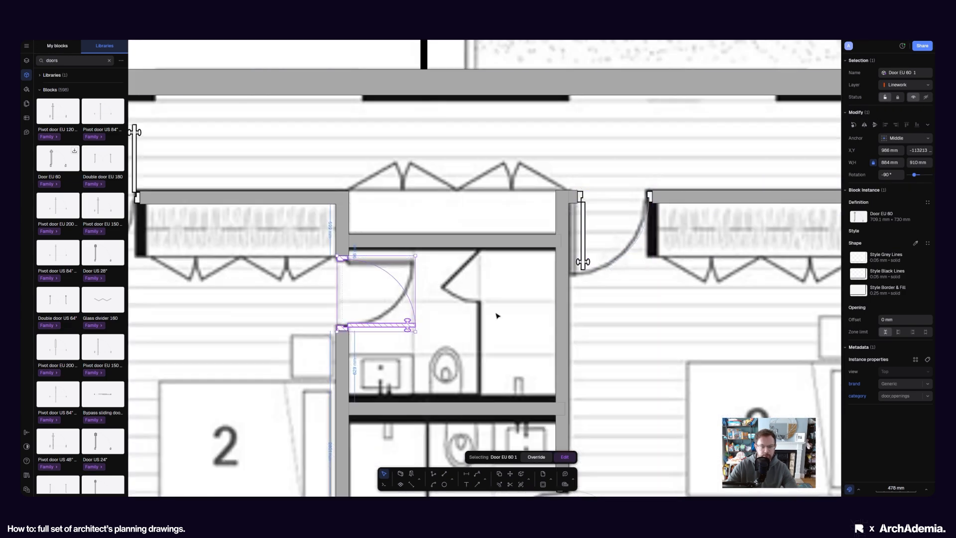
click(872, 125)
click(873, 125)
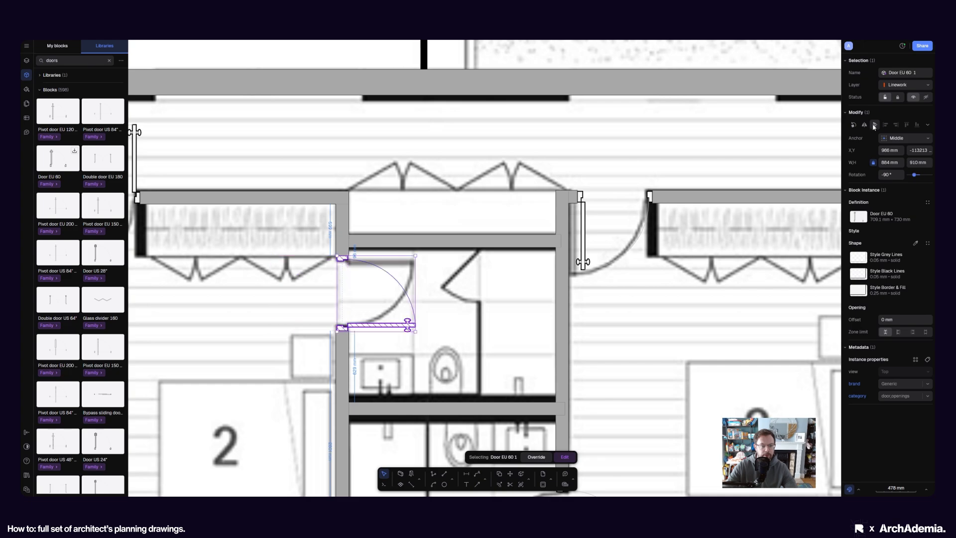
click(868, 125)
scroll(377, 227, down, 4)
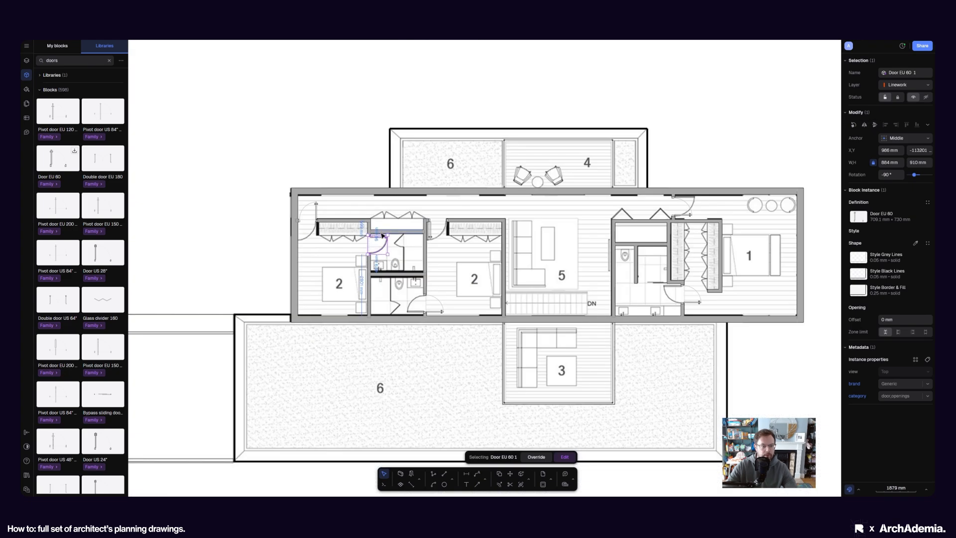
Mirror the outer bedroom 2's hallway door in both directions and shift it within its opening beside the exterior wall
click(312, 214)
scroll(314, 217, up, 5)
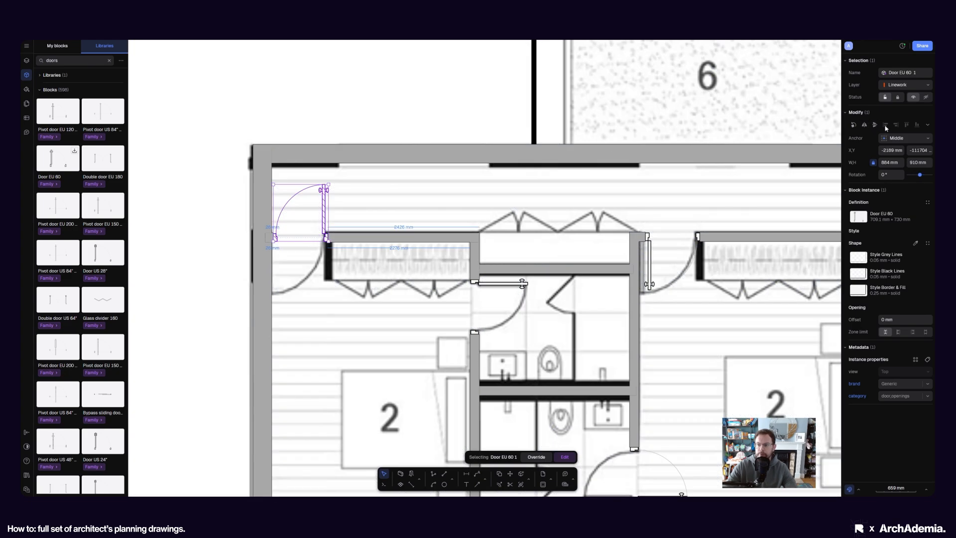
click(874, 125)
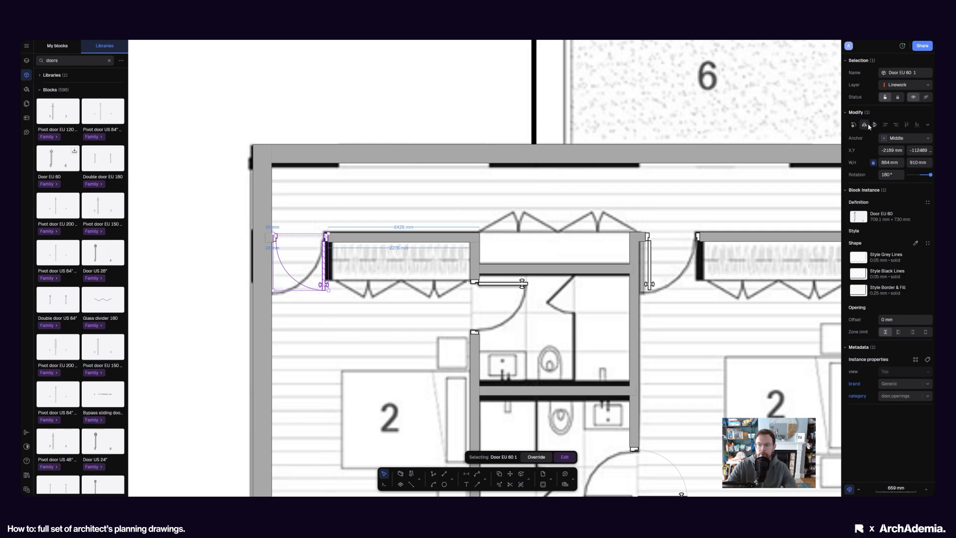
click(869, 126)
scroll(289, 252, up, 5)
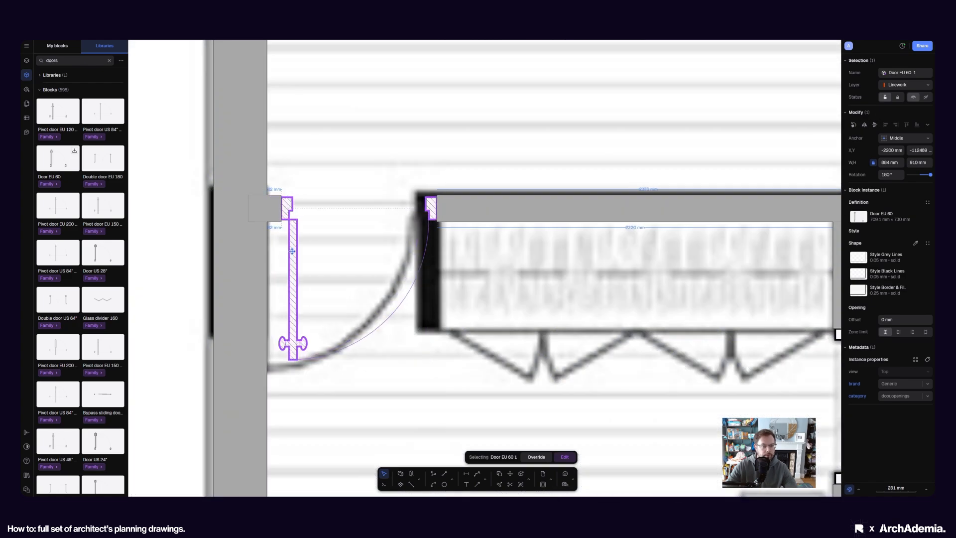
drag(292, 252, 292, 251)
scroll(356, 282, down, 10)
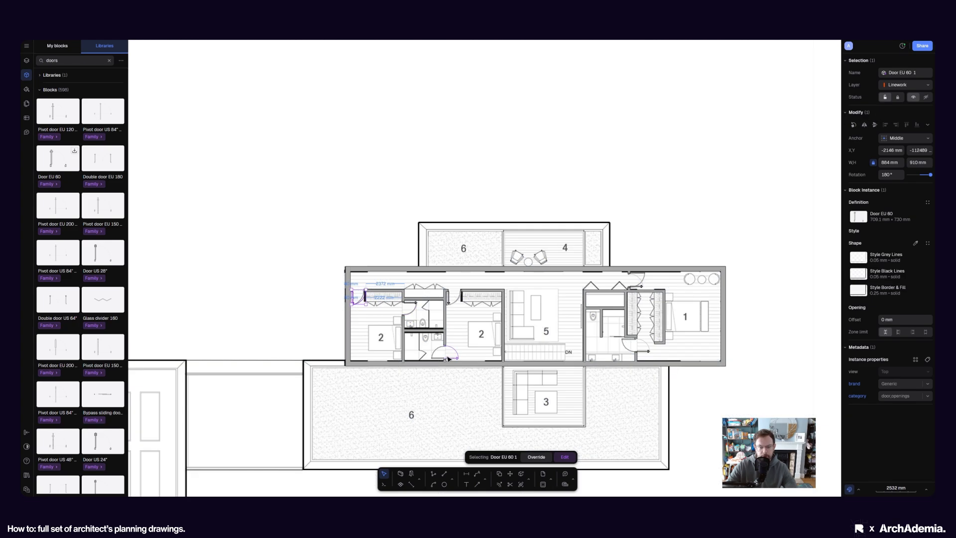
Mirror the other bedroom 2's bathroom door to swing into the bathroom, and flip primary suite 1's hallway door to hinge at the exterior wall
scroll(448, 358, up, 8)
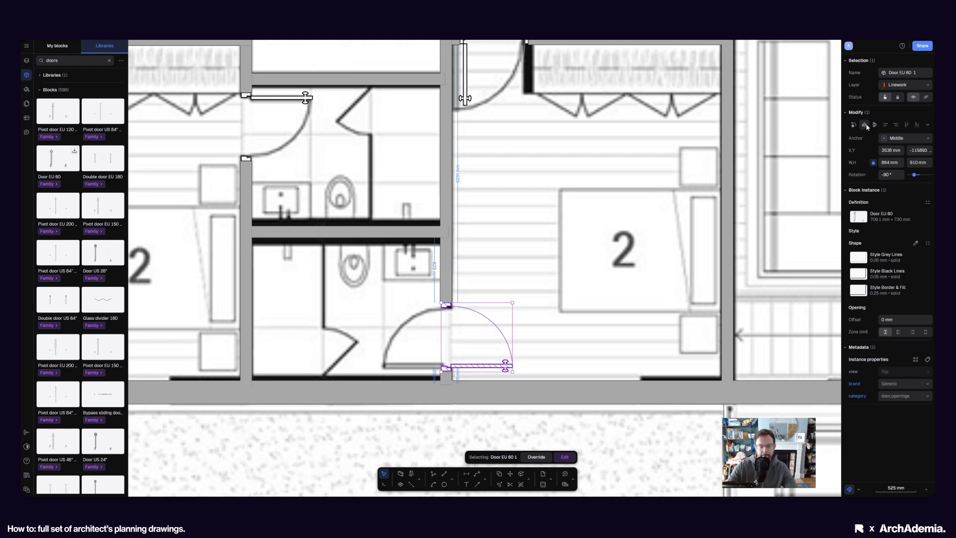
scroll(386, 328, down, 6)
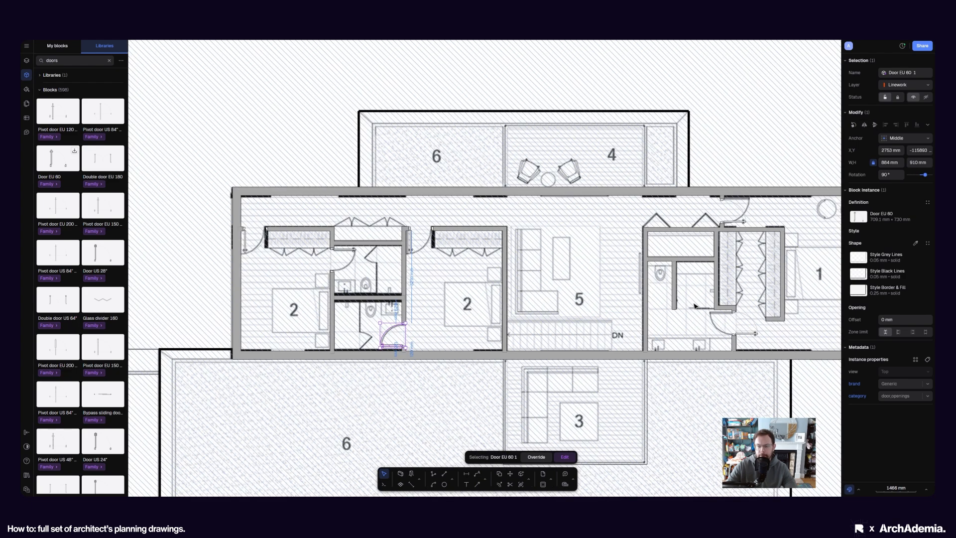
middle_drag(696, 306, 458, 350)
scroll(458, 350, down, 4)
scroll(504, 289, up, 8)
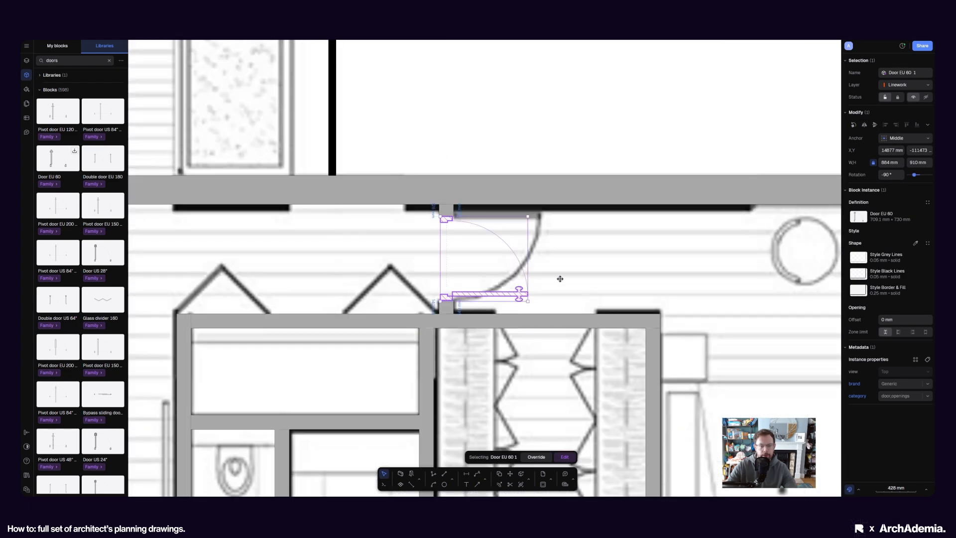
scroll(429, 349, down, 8)
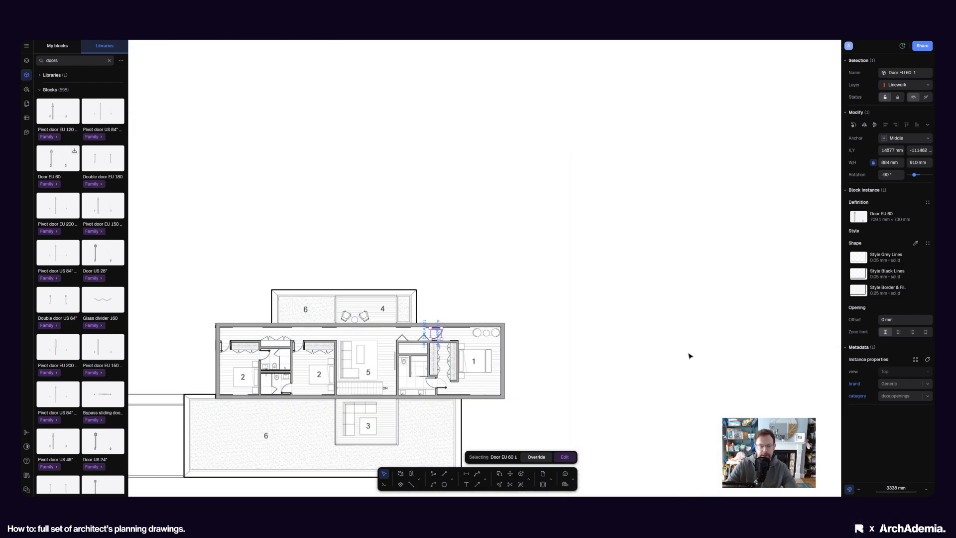
click(690, 356)
scroll(630, 376, down, 2)
middle_drag(463, 240, 432, 302)
scroll(344, 139, up, 5)
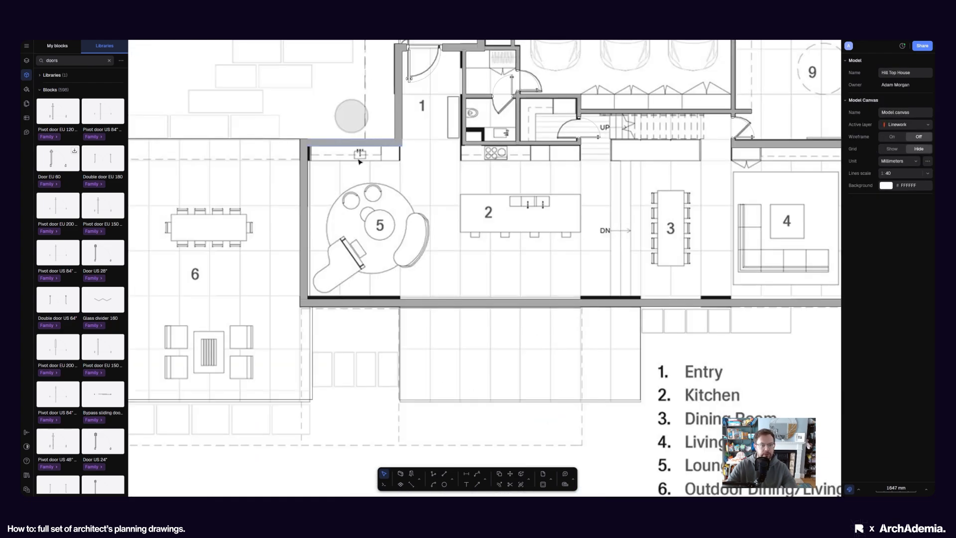
scroll(480, 269, down, 2)
middle_drag(472, 229, 461, 276)
scroll(399, 279, down, 3)
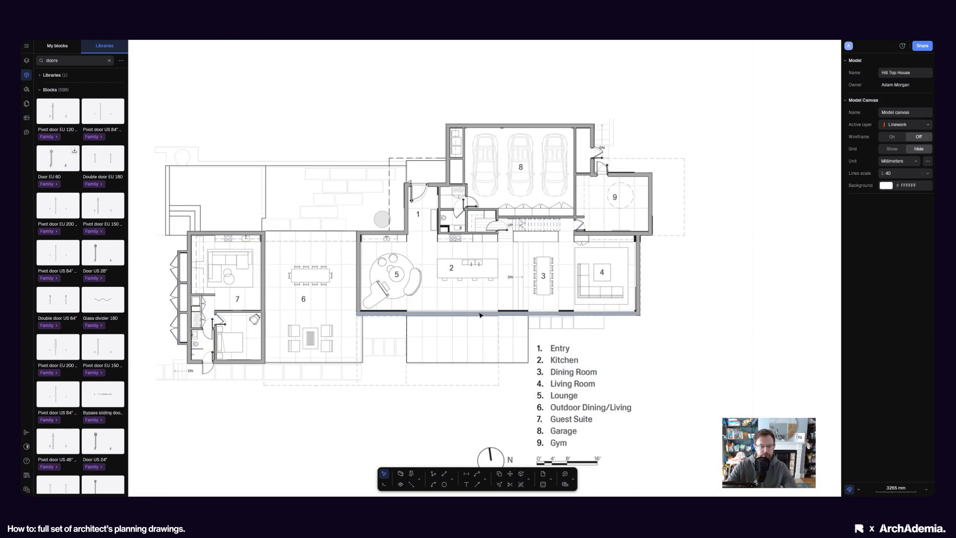
click(461, 317)
scroll(461, 319, up, 5)
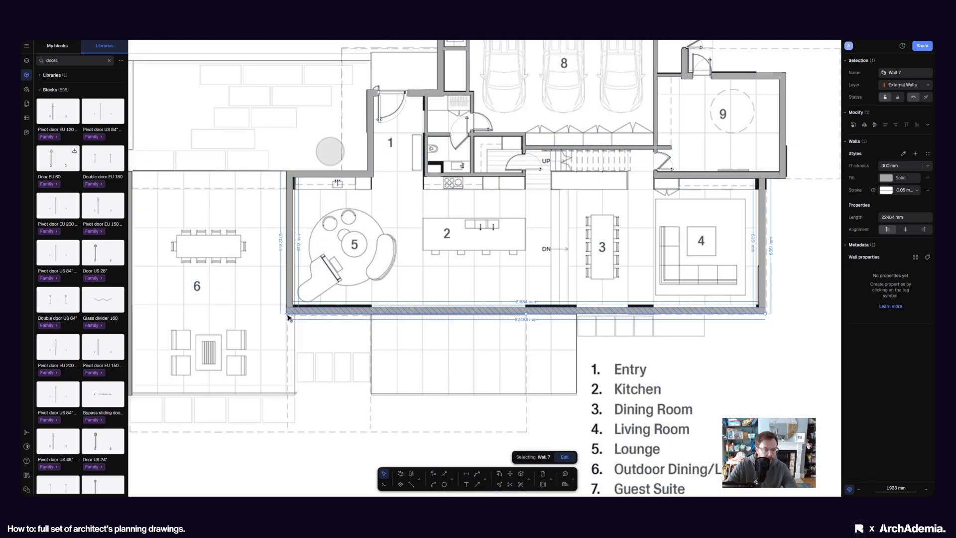
drag(288, 313, 387, 317)
key(ctrl+z)
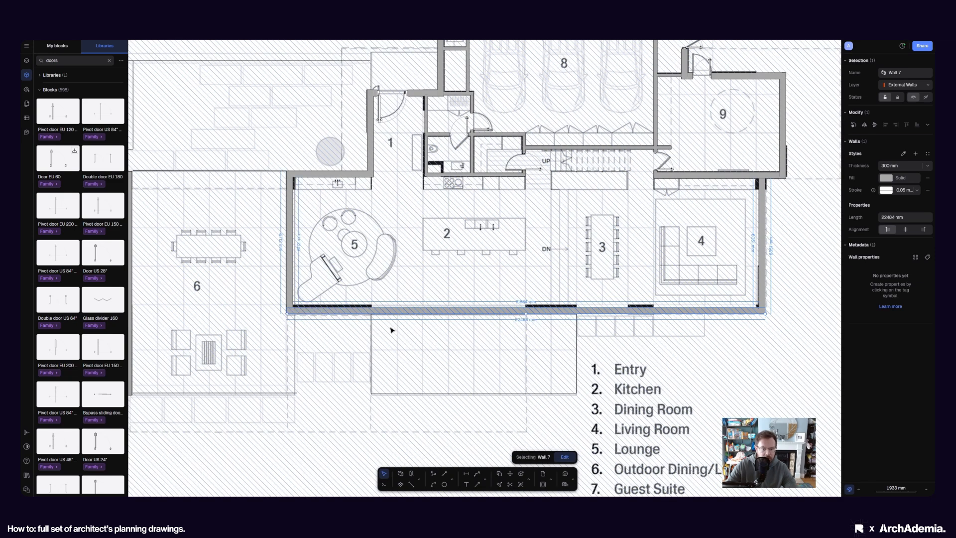
Move the The-Phoenix-First-Floor-Plan.jpg reference image about 0.7 m down so its window openings sit outside the drawn walls
middle_drag(736, 327, 713, 329)
scroll(417, 291, down, 5)
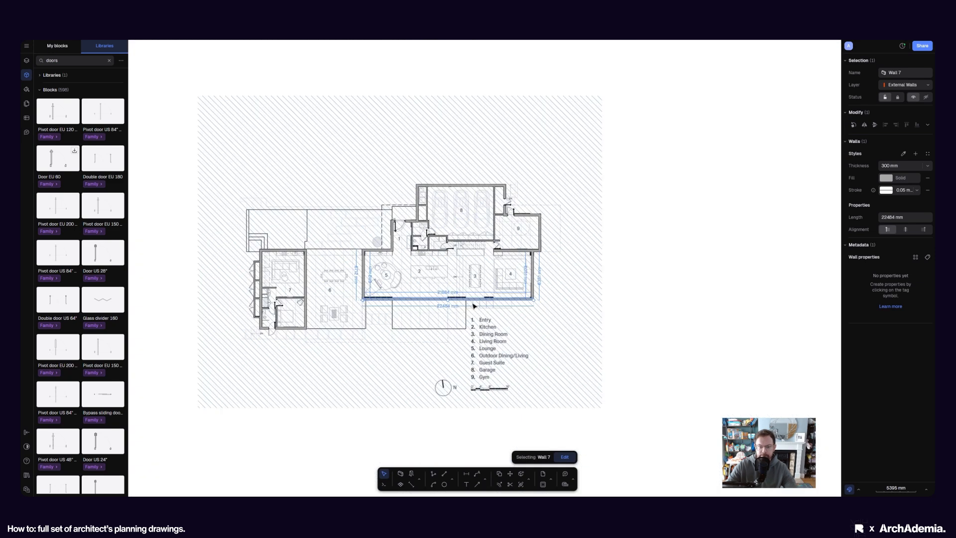
scroll(473, 305, up, 3)
click(742, 340)
click(654, 342)
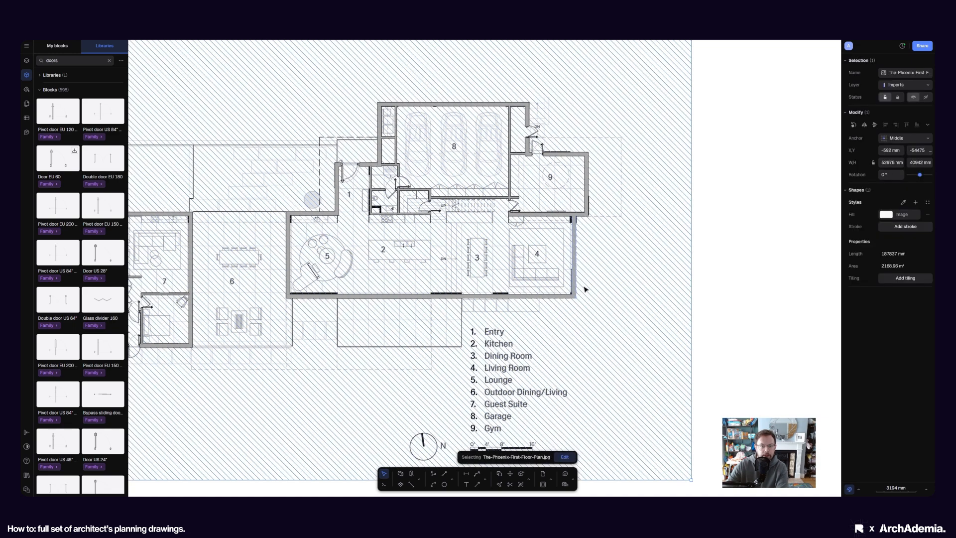
scroll(558, 303, down, 3)
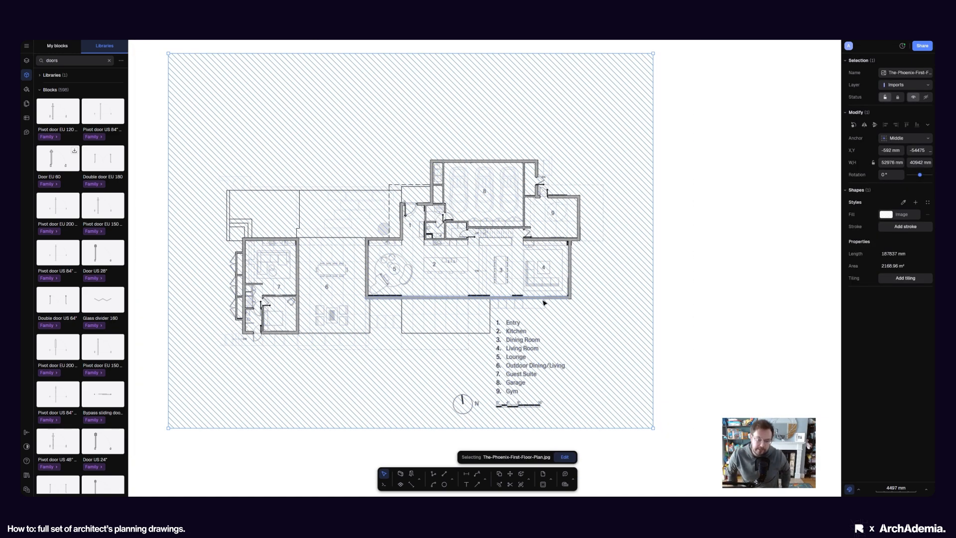
key(Escape)
click(528, 331)
drag(529, 331, 528, 334)
scroll(427, 300, up, 6)
scroll(389, 282, down, 4)
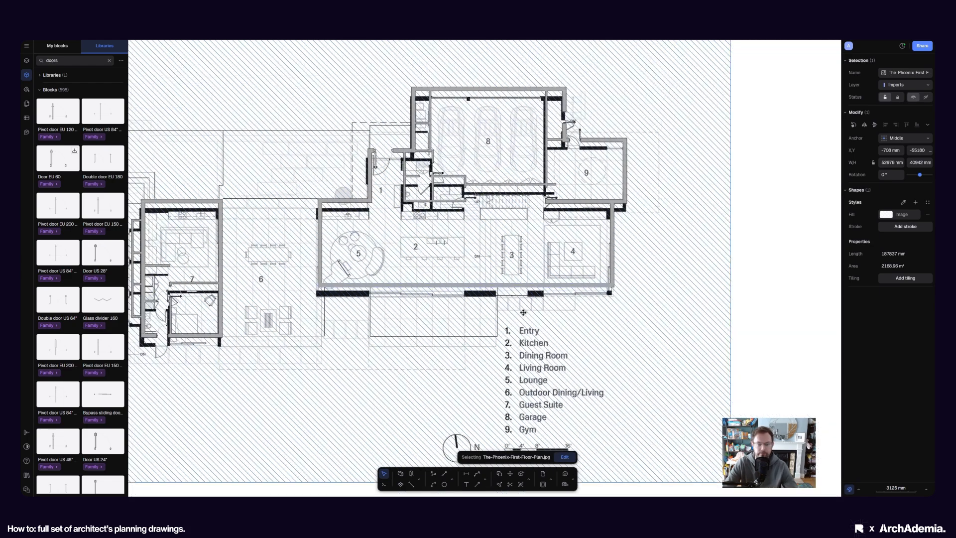
click(739, 324)
Search the block libraries for "window" and insert Window EU 750 into the long external wall below dining room 3
scroll(463, 300, up, 3)
scroll(333, 297, up, 3)
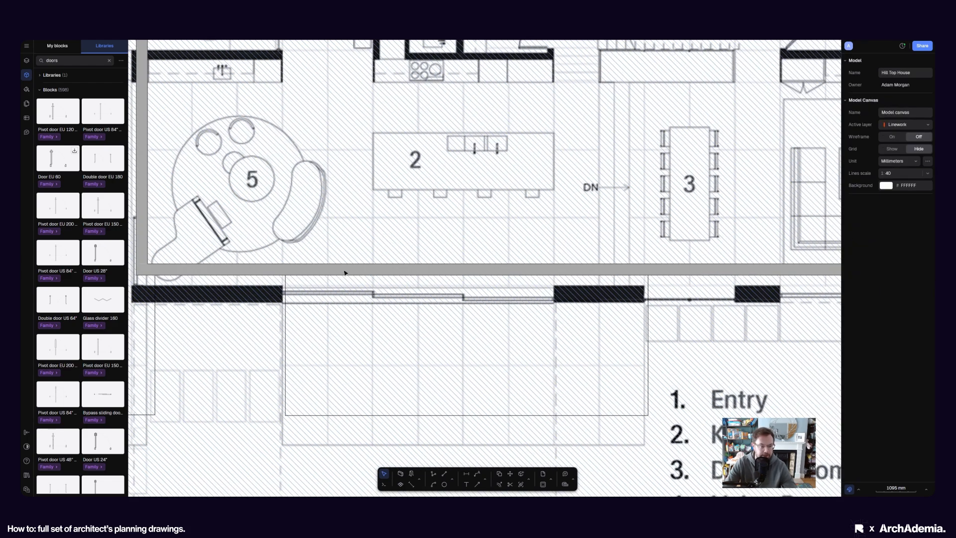
middle_drag(696, 280, 690, 286)
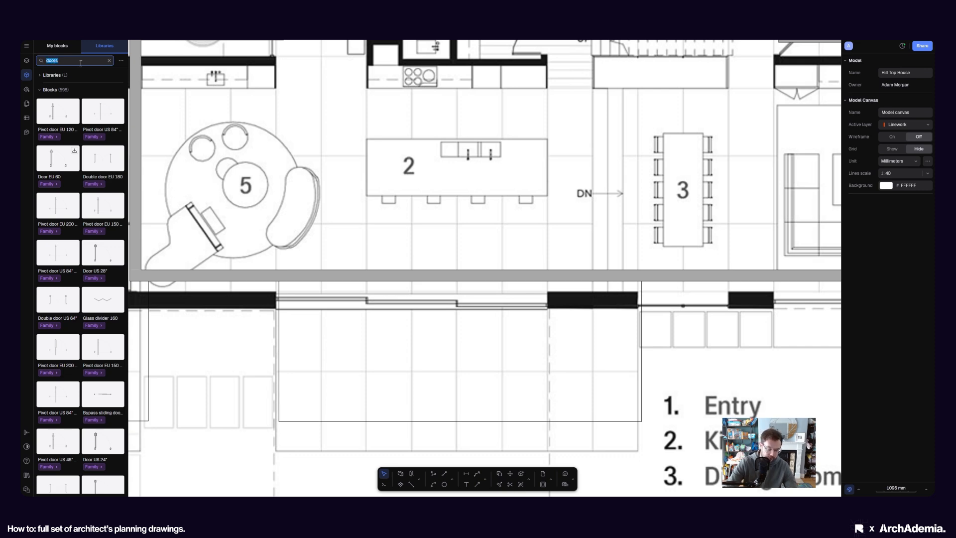
text(window)
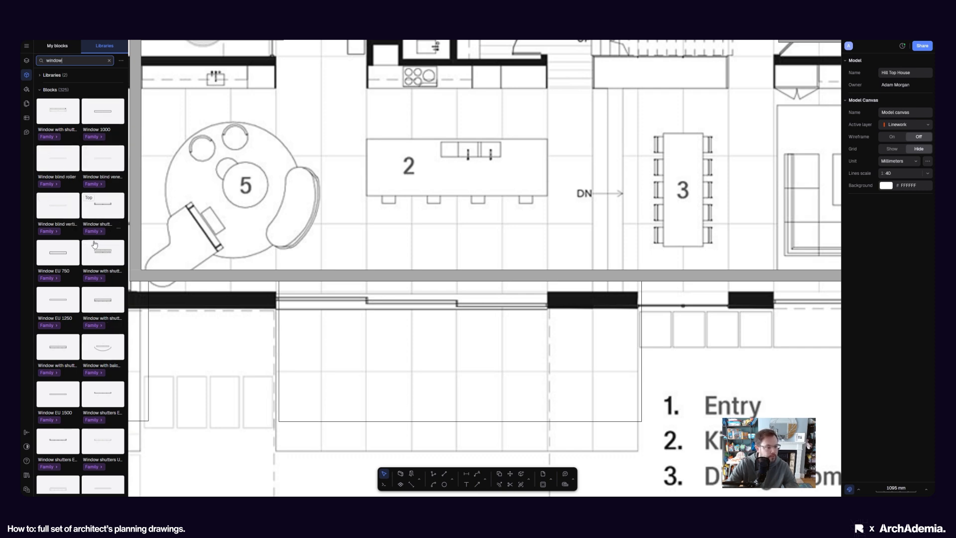
click(62, 259)
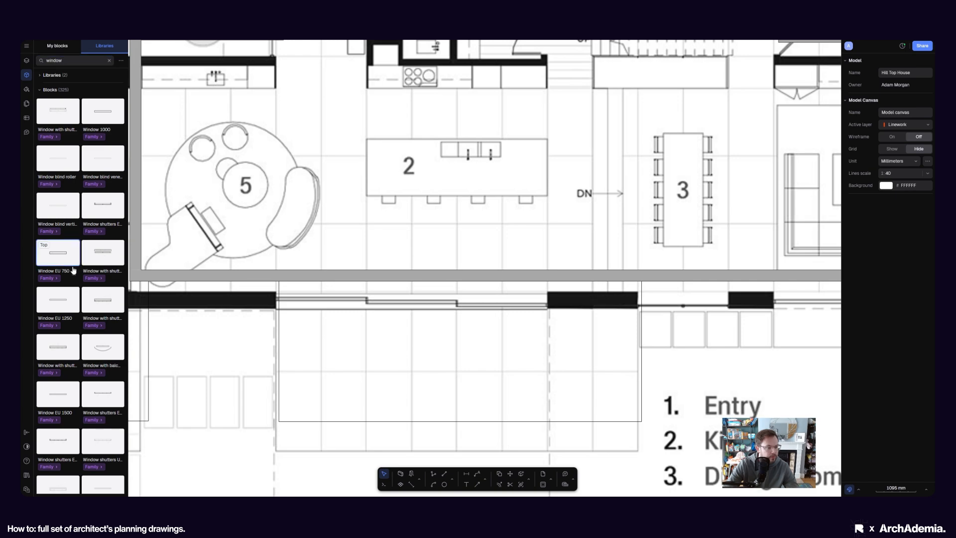
drag(60, 257, 672, 277)
middle_drag(689, 289, 552, 287)
scroll(556, 282, up, 8)
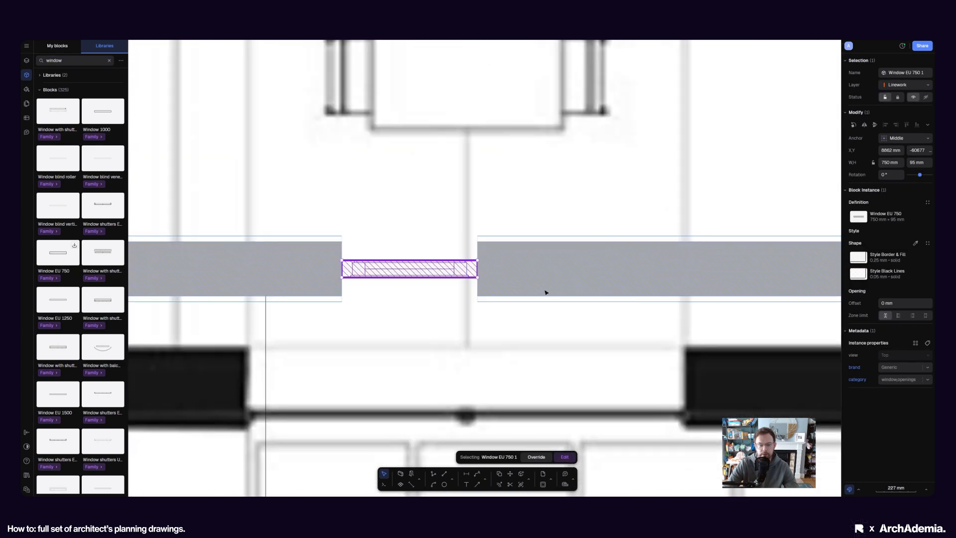
scroll(392, 261, down, 4)
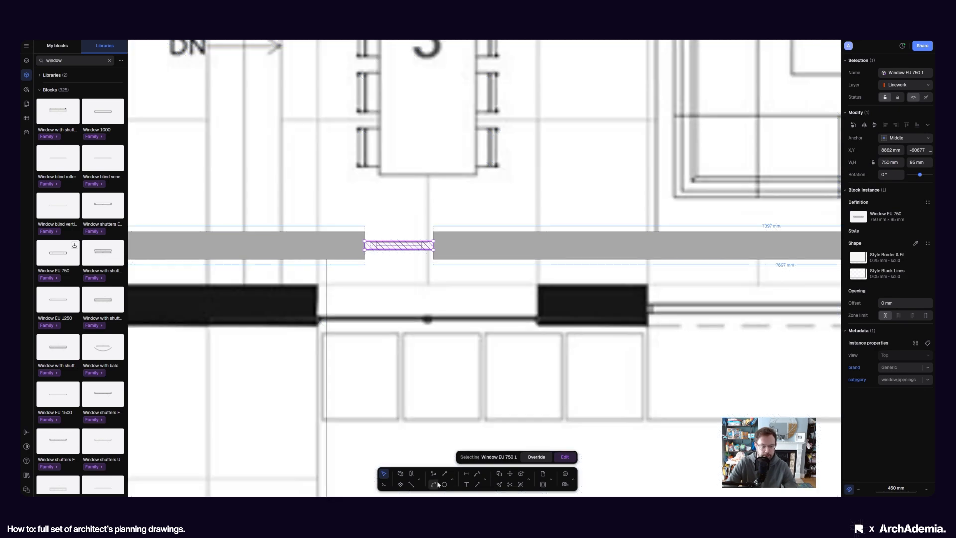
Measure the width of the reference window opening below dining room 3
click(434, 474)
click(315, 299)
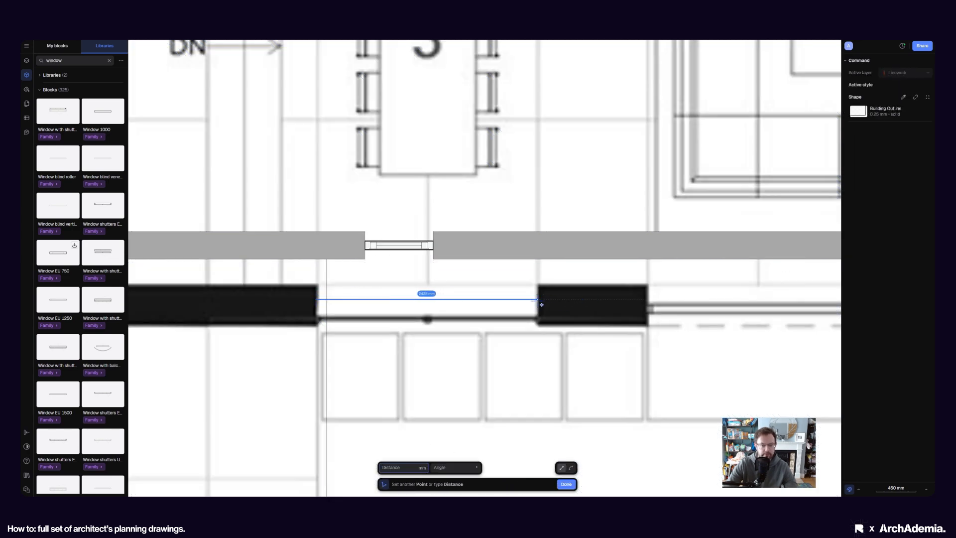
key(Escape)
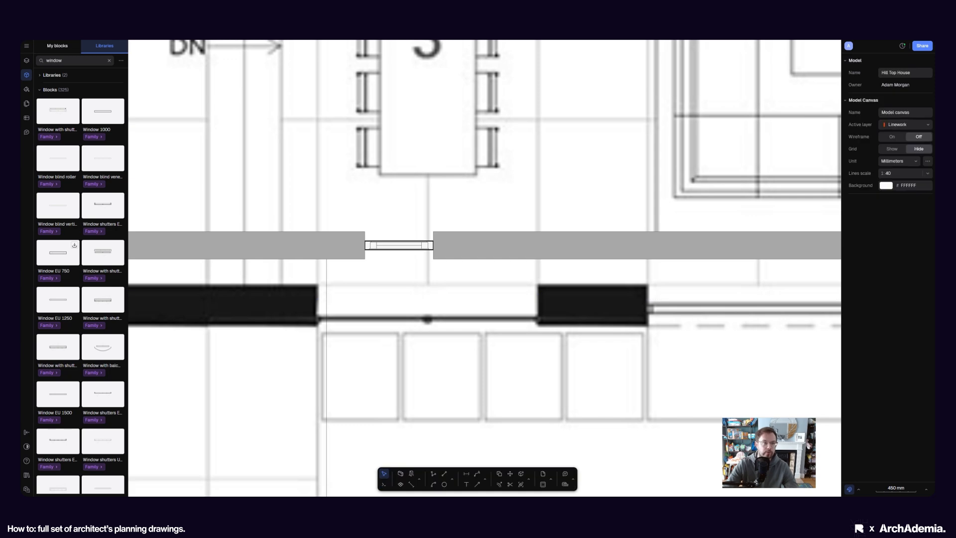
Switch to Firefox, search for brick dimensions, and examine the Designing to Brickwork Dimensions PDF for co-ordinating sizes of openings
key(alt+Tab)
text(brick dim)
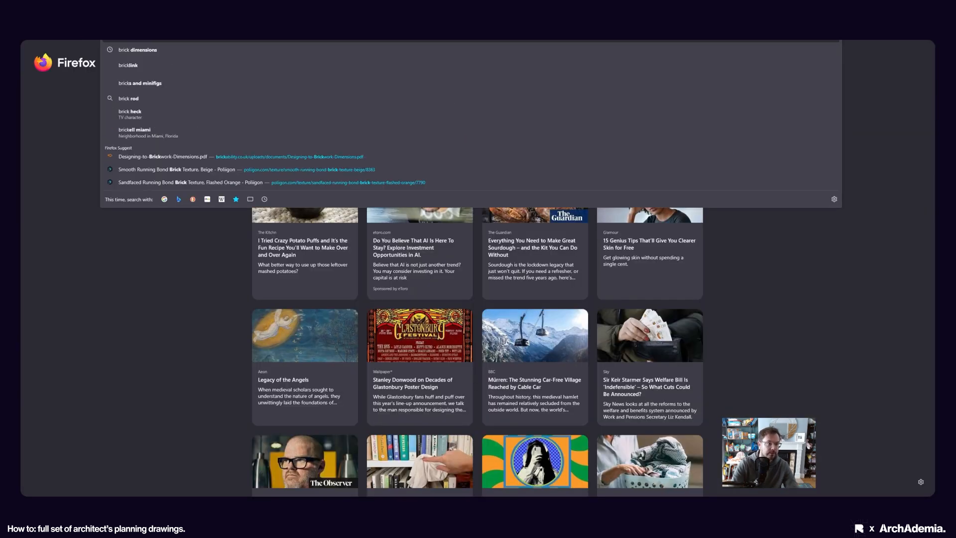
key(Down)
key(Return)
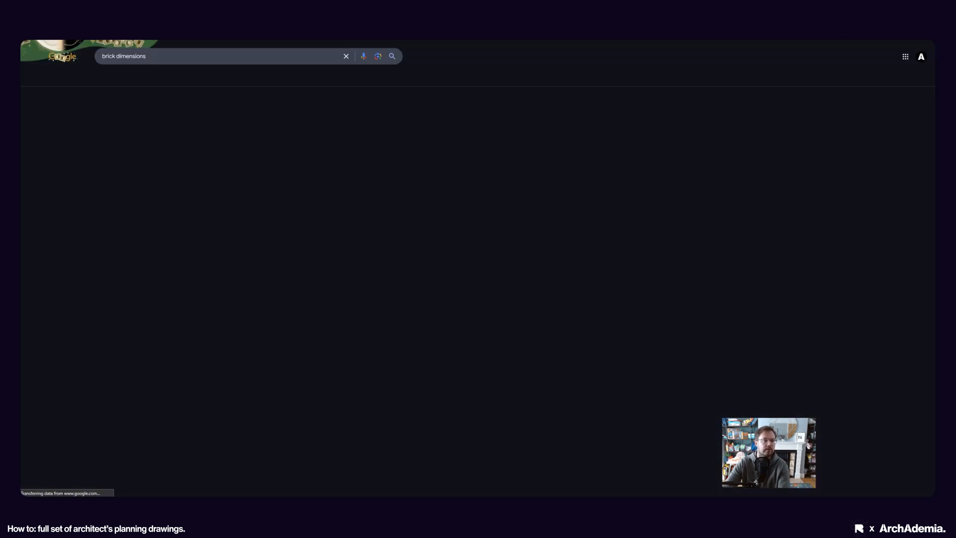
click(185, 272)
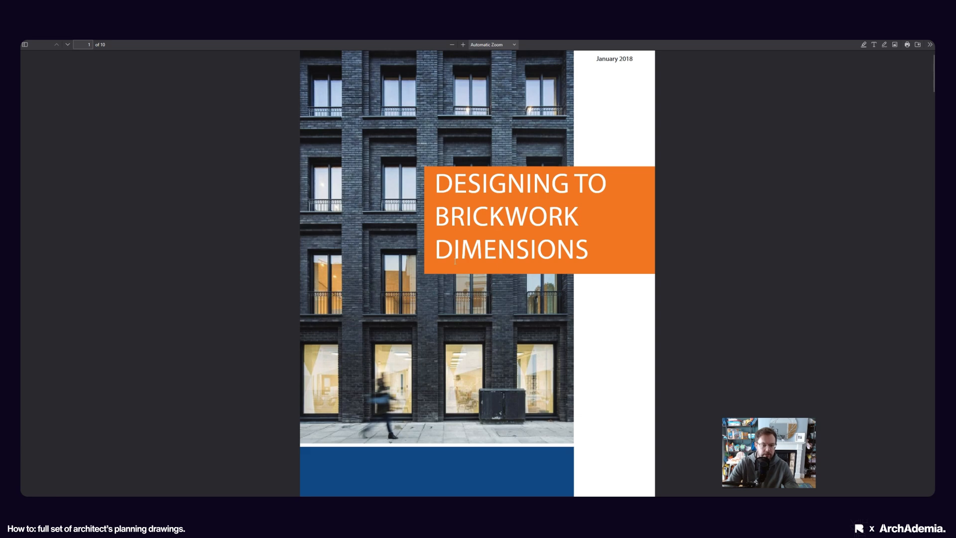
scroll(453, 274, down, 10)
scroll(454, 274, down, 12)
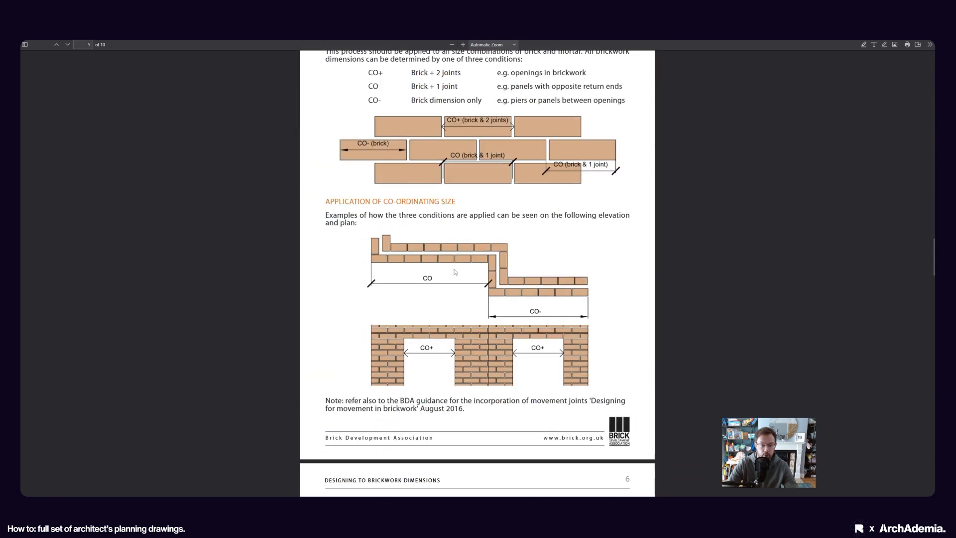
scroll(538, 210, down, 6)
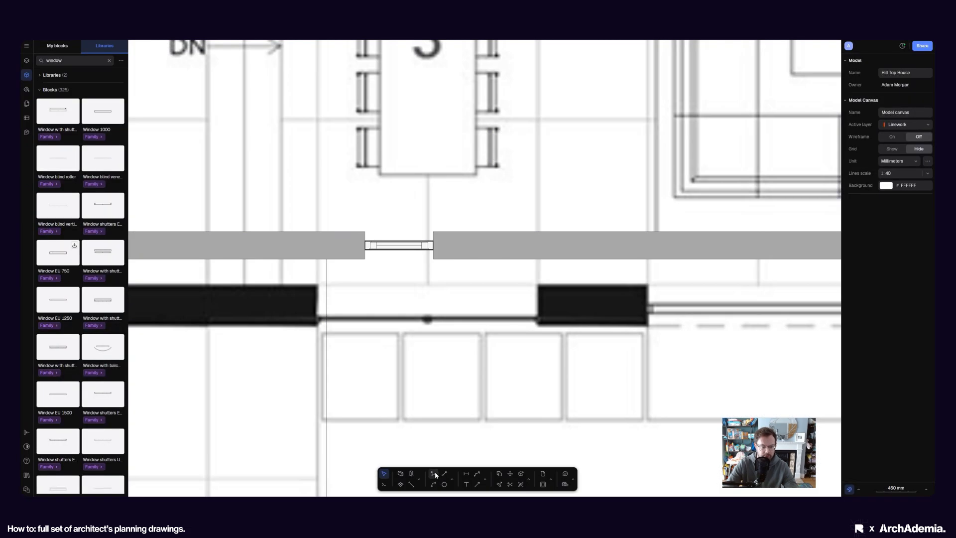
Measure the reference opening's width below dining room 3 again and set the Window EU 750's width to 2485 mm
click(433, 474)
click(319, 300)
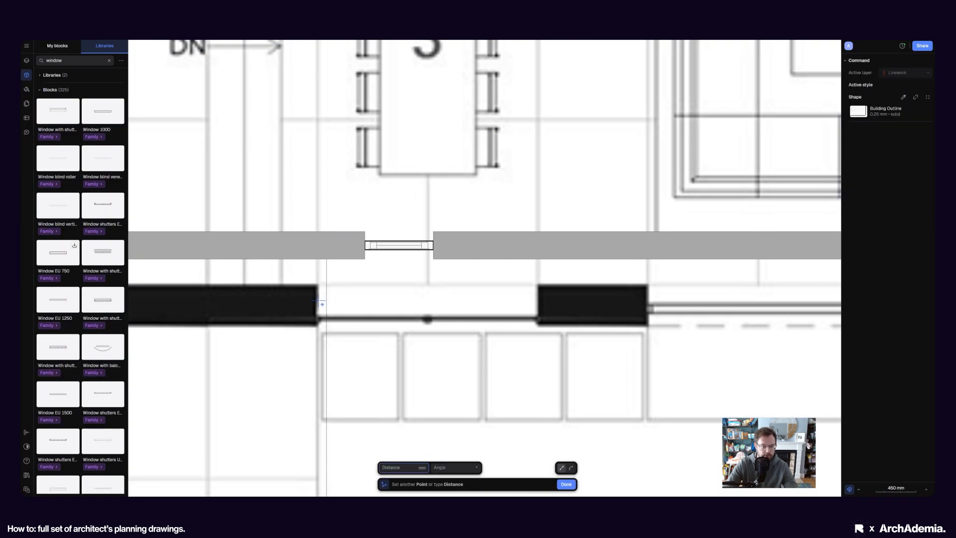
click(541, 304)
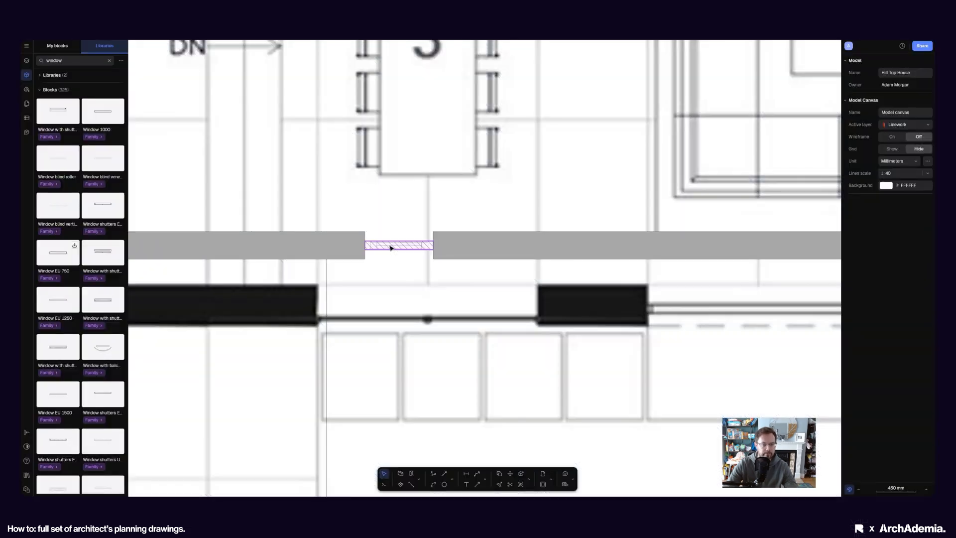
click(391, 248)
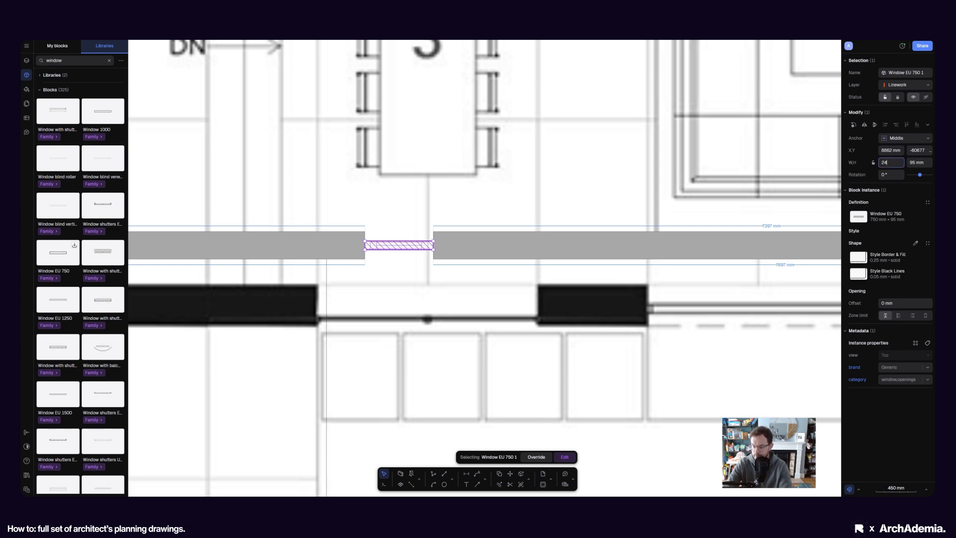
key(Return)
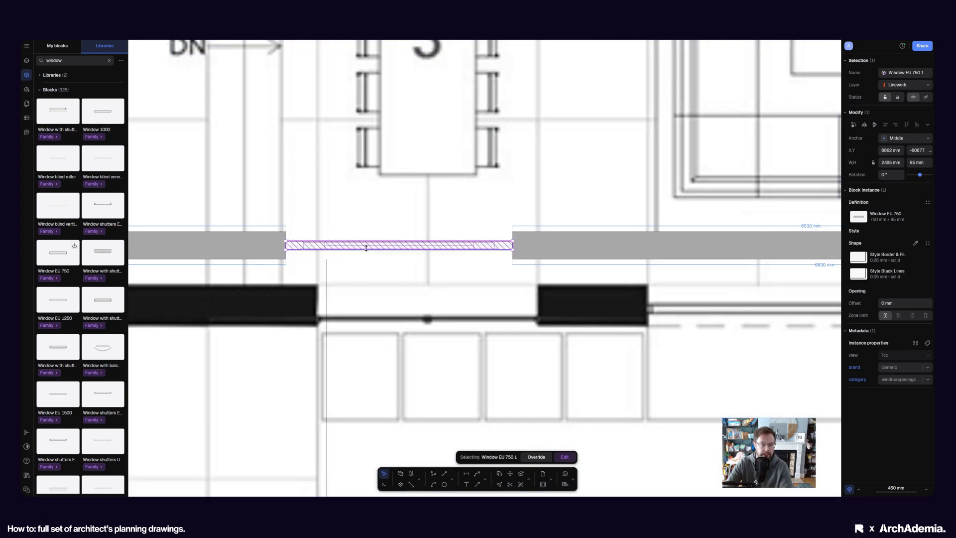
Move the 2485 mm window along the wall below dining room 3 to line up with the reference opening
key(Escape)
drag(366, 251, 395, 246)
scroll(408, 281, down, 8)
scroll(554, 281, up, 3)
scroll(562, 294, down, 4)
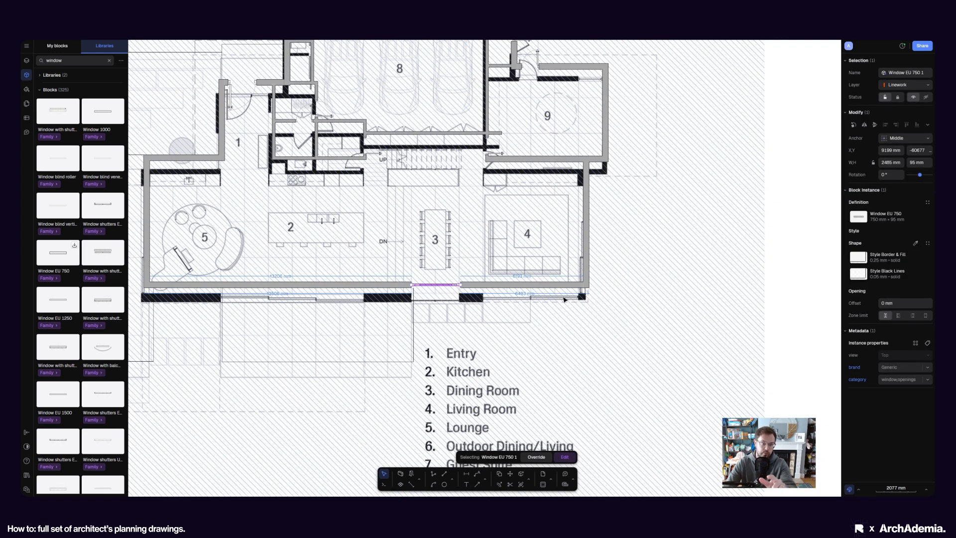
scroll(449, 289, up, 5)
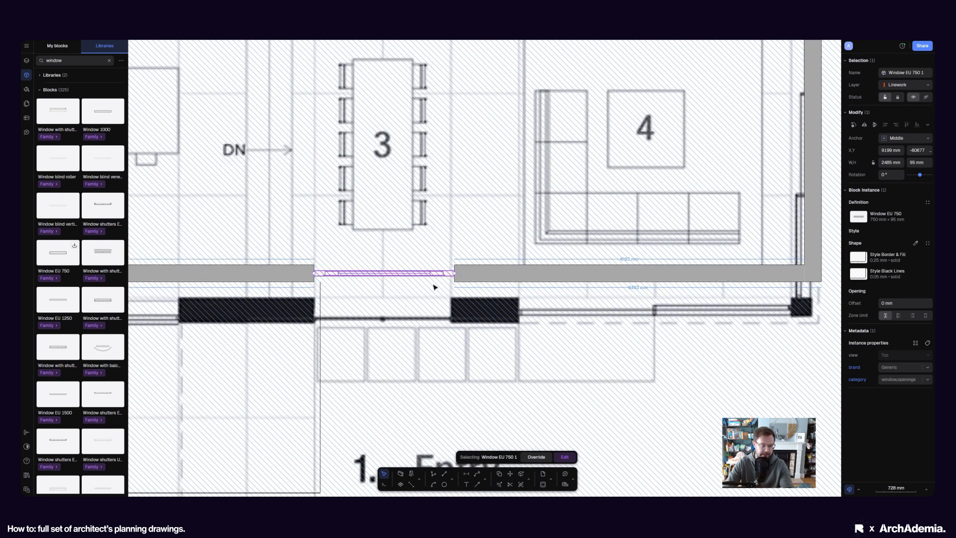
scroll(434, 287, up, 3)
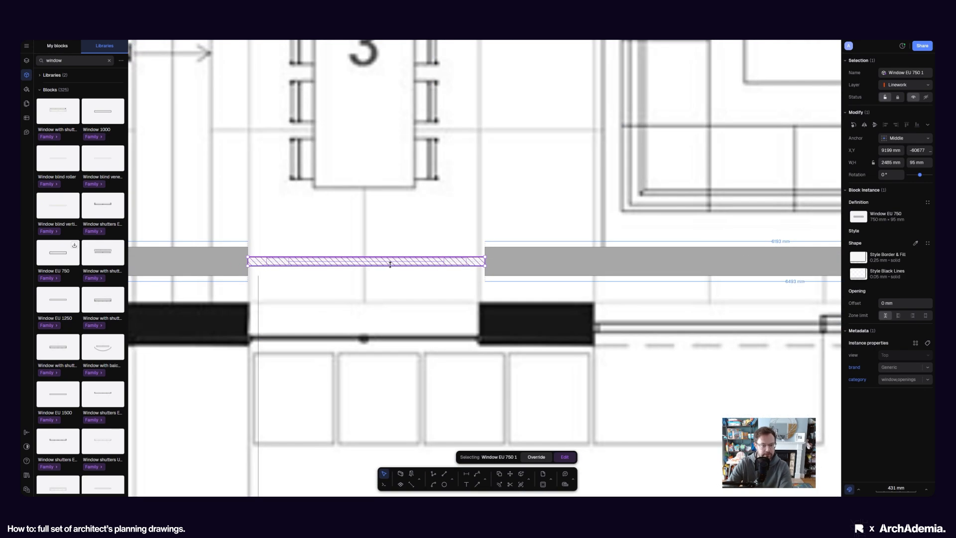
scroll(451, 266, up, 3)
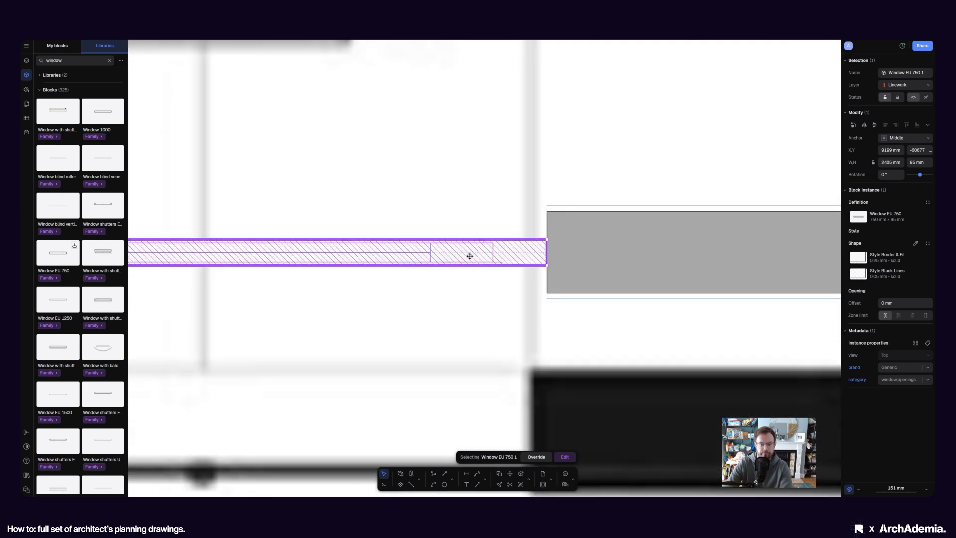
drag(469, 255, 454, 256)
scroll(498, 269, down, 5)
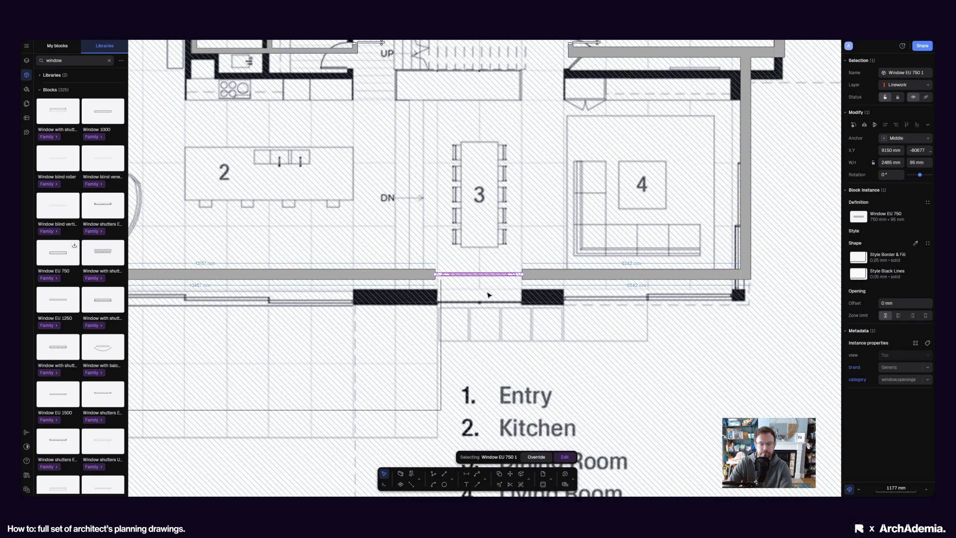
Move the The-Phoenix-Second-Floor-Plan image straight down so its window openings sit just outside the drawn second-floor walls
scroll(488, 294, down, 5)
middle_drag(400, 235, 443, 268)
middle_drag(313, 332, 551, 254)
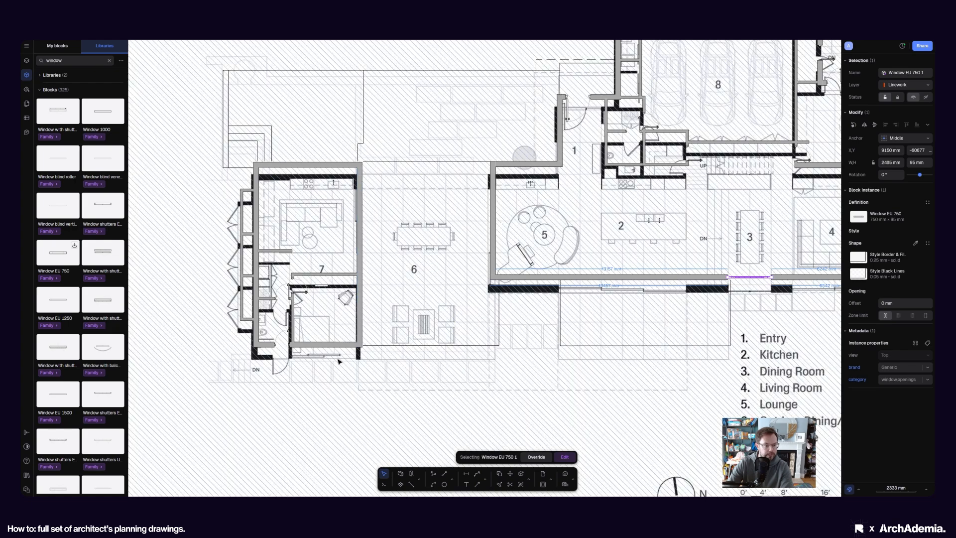
middle_drag(549, 305, 449, 303)
scroll(501, 175, down, 6)
middle_drag(518, 406, 485, 184)
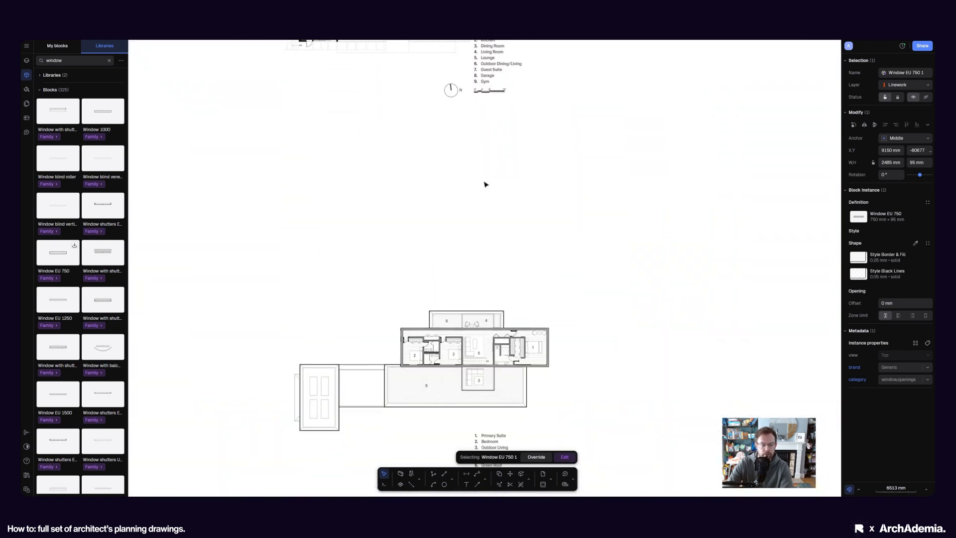
scroll(488, 358, up, 6)
scroll(473, 249, down, 2)
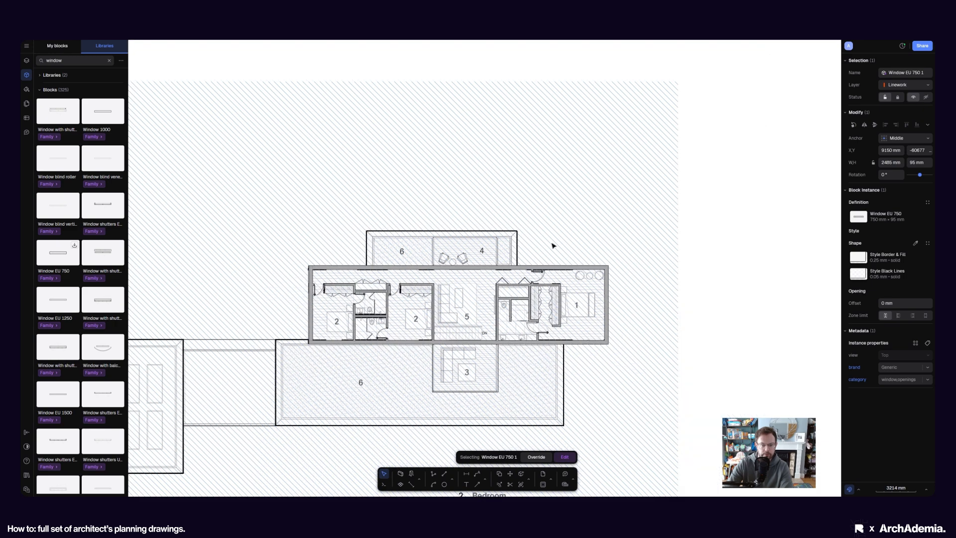
drag(550, 242, 548, 253)
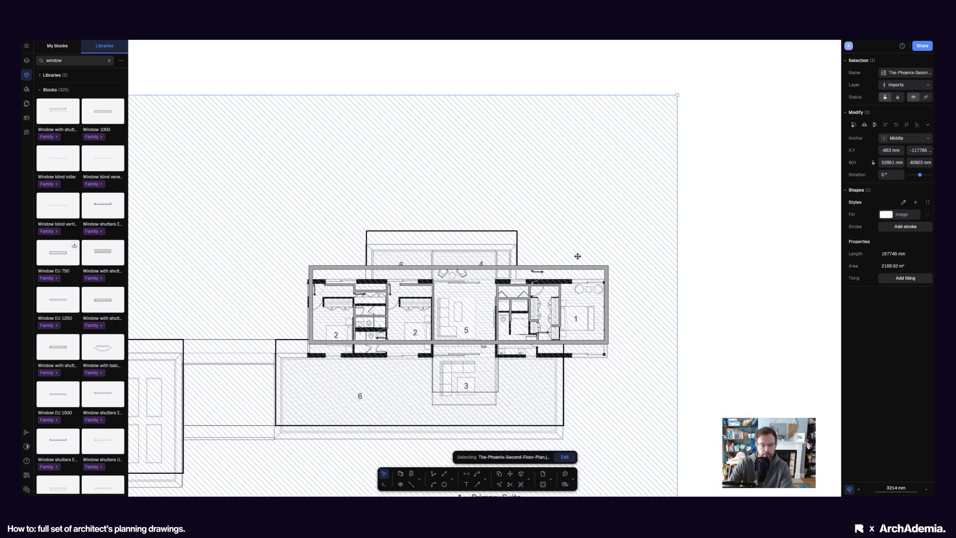
key(ctrl+z)
middle_drag(632, 292, 606, 249)
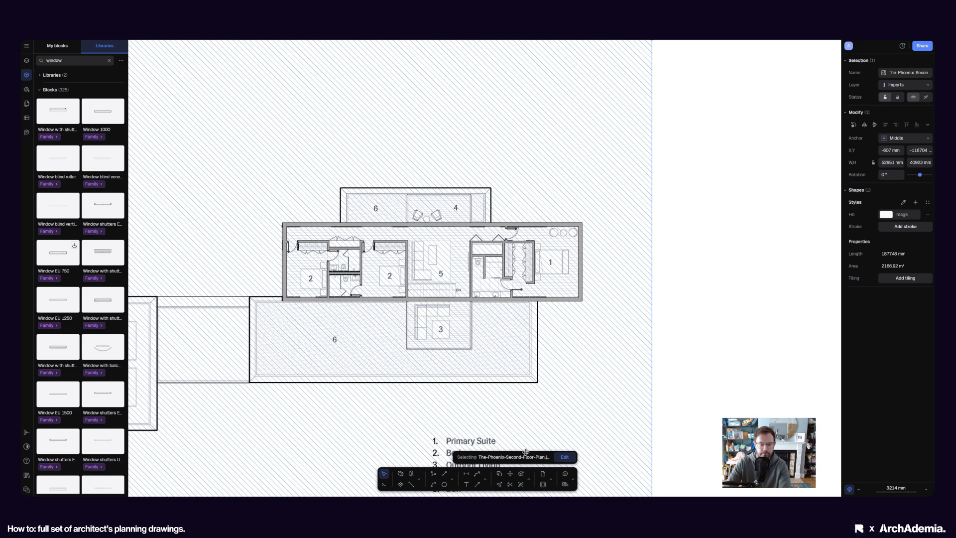
click(510, 474)
click(576, 330)
click(576, 338)
click(715, 366)
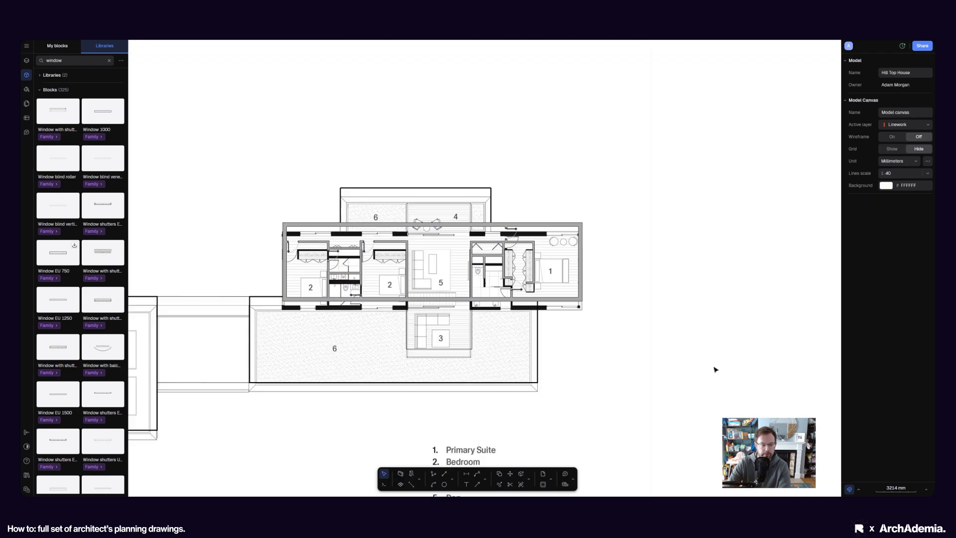
Copy the 2485 mm window from below dining room 3 into the second floor's lower external wall at the right-hand bedroom 2
scroll(368, 386, down, 5)
scroll(400, 102, up, 8)
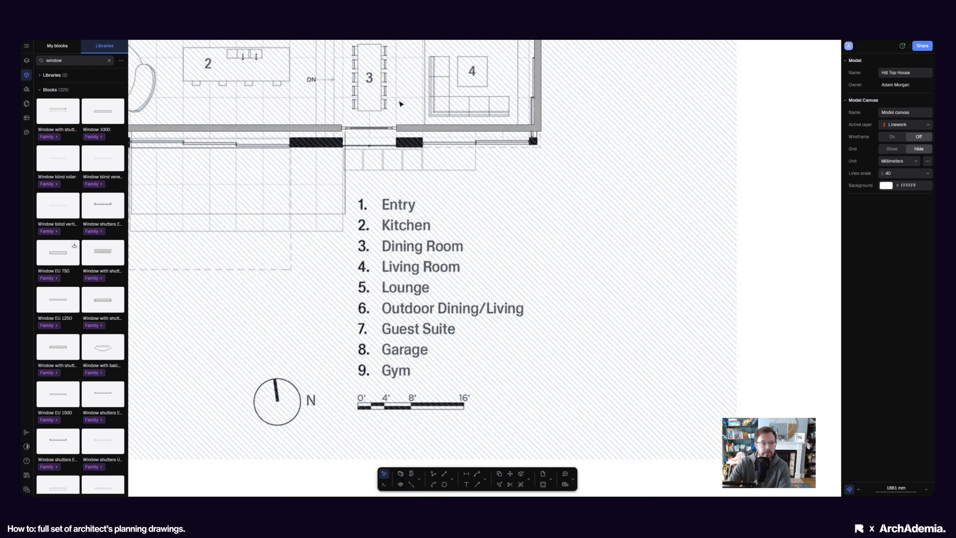
click(369, 129)
scroll(296, 109, up, 3)
scroll(296, 109, up, 2)
click(499, 473)
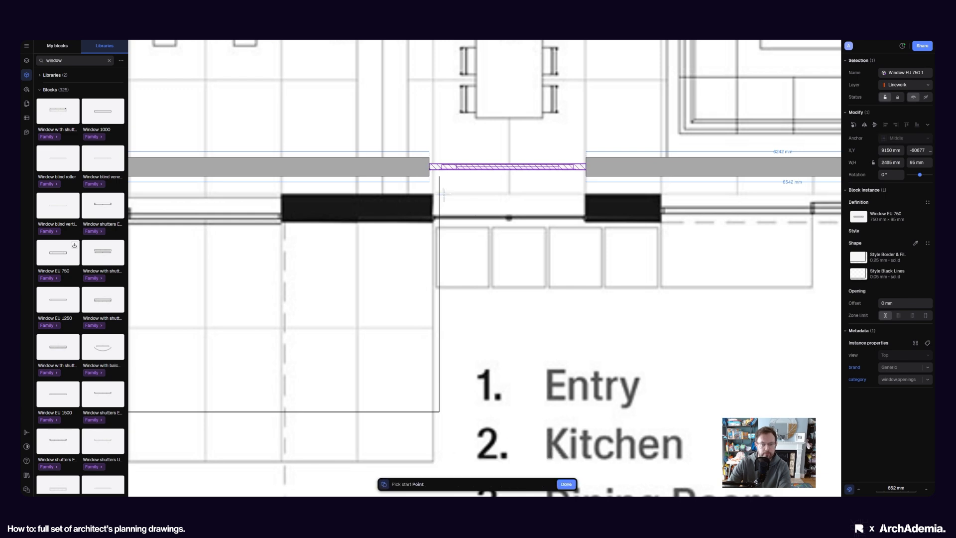
click(428, 178)
scroll(431, 130, down, 8)
scroll(421, 144, up, 8)
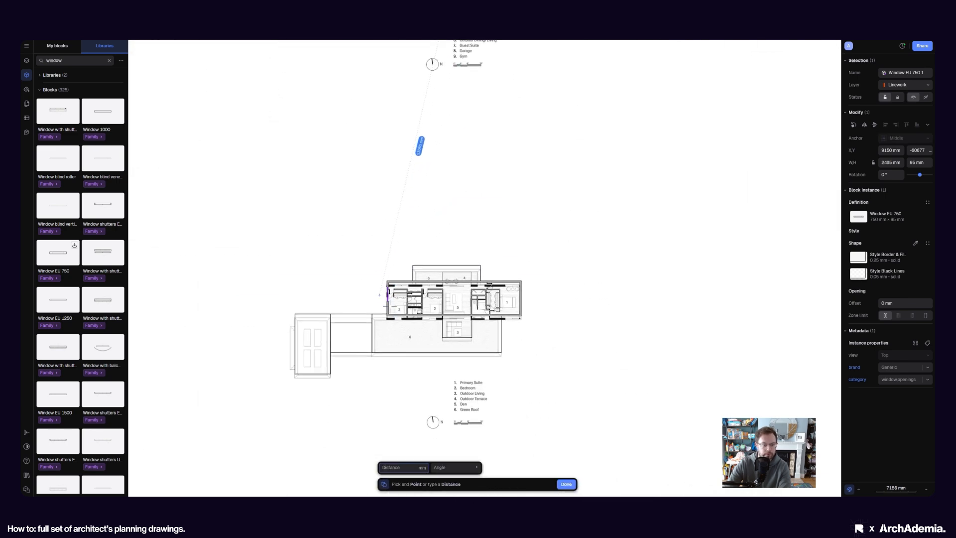
scroll(403, 324, up, 3)
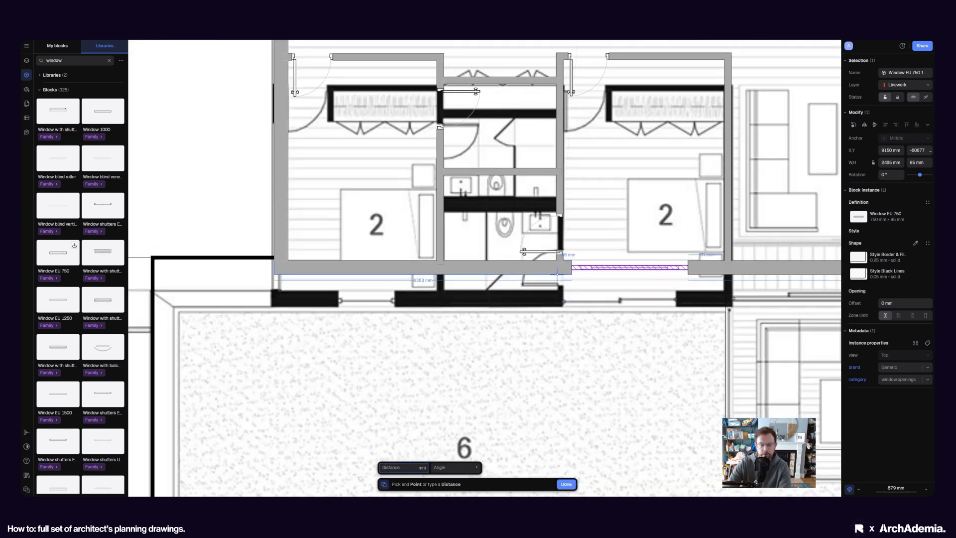
Place two more copies of the window in the second floor's upper external wall, above each bedroom 2's reference opening
scroll(553, 276, down, 6)
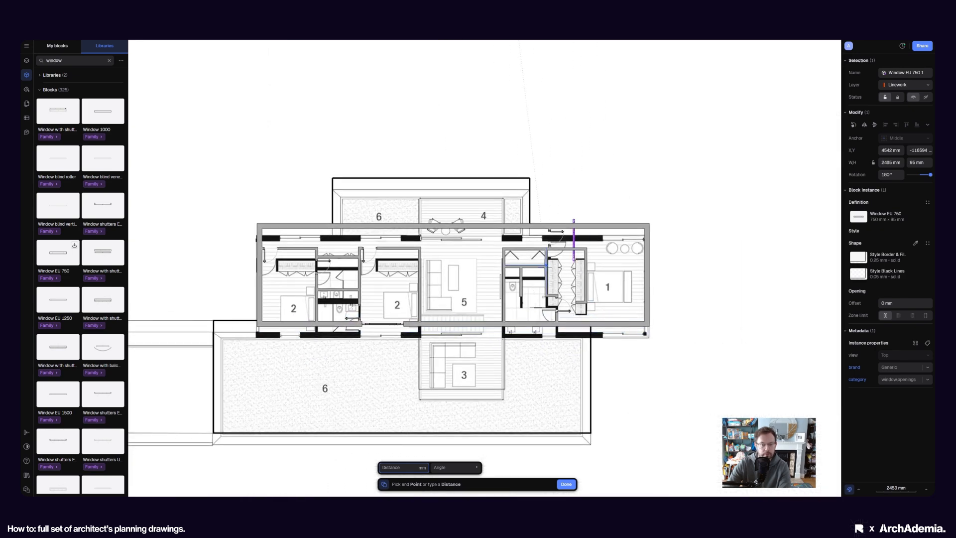
scroll(503, 268, up, 3)
scroll(386, 246, left, 5)
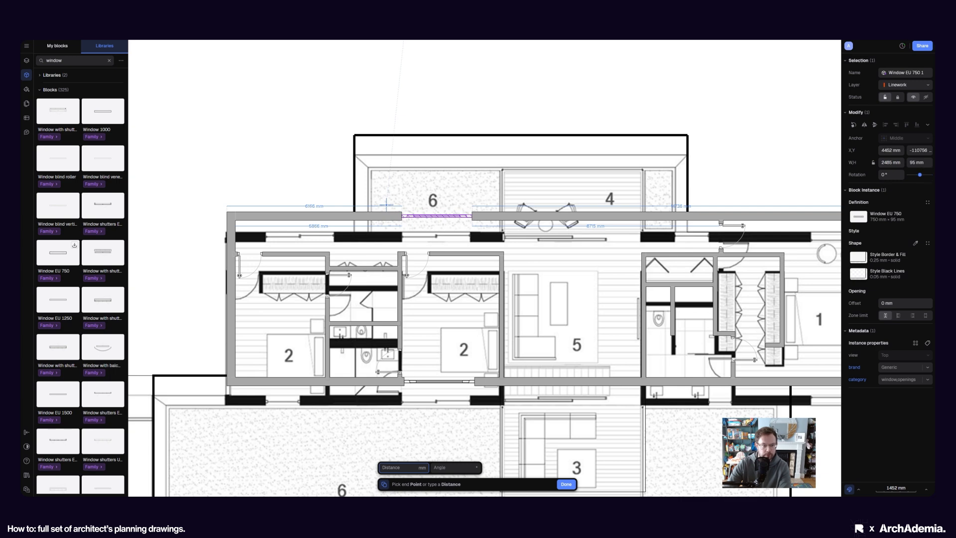
click(387, 204)
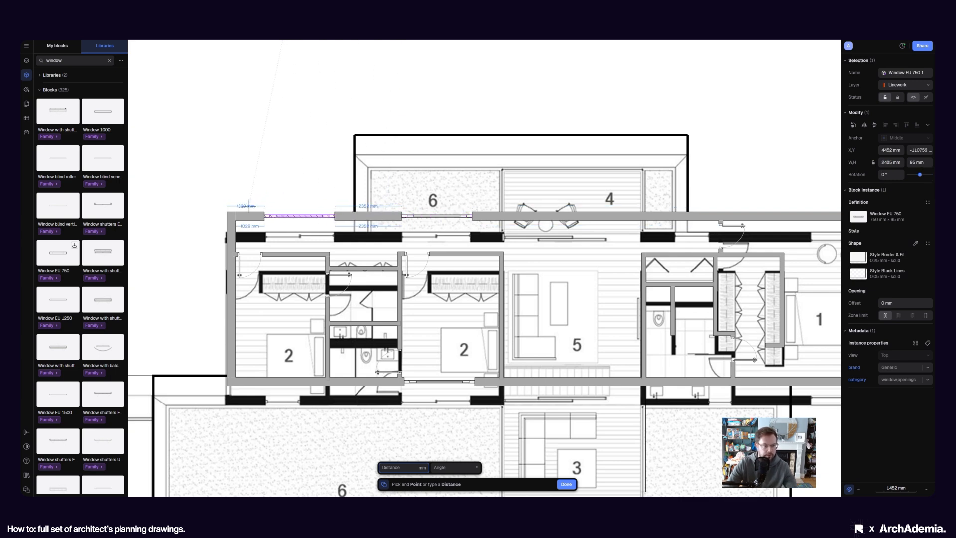
click(250, 204)
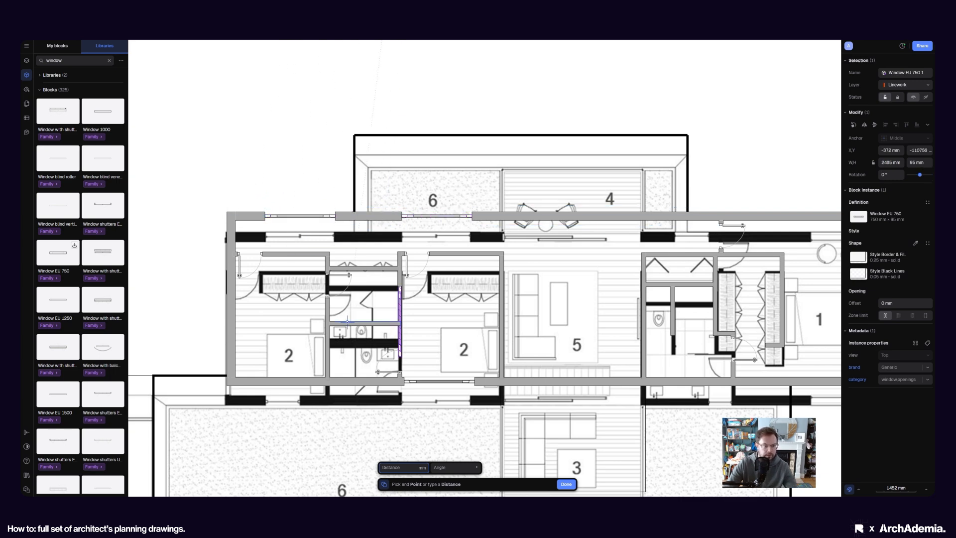
key(Escape)
Search the block libraries for "sliding door" and insert Bypass sliding door 180 into the lower external wall below den 5
scroll(55, 168, down, 5)
scroll(70, 108, up, 5)
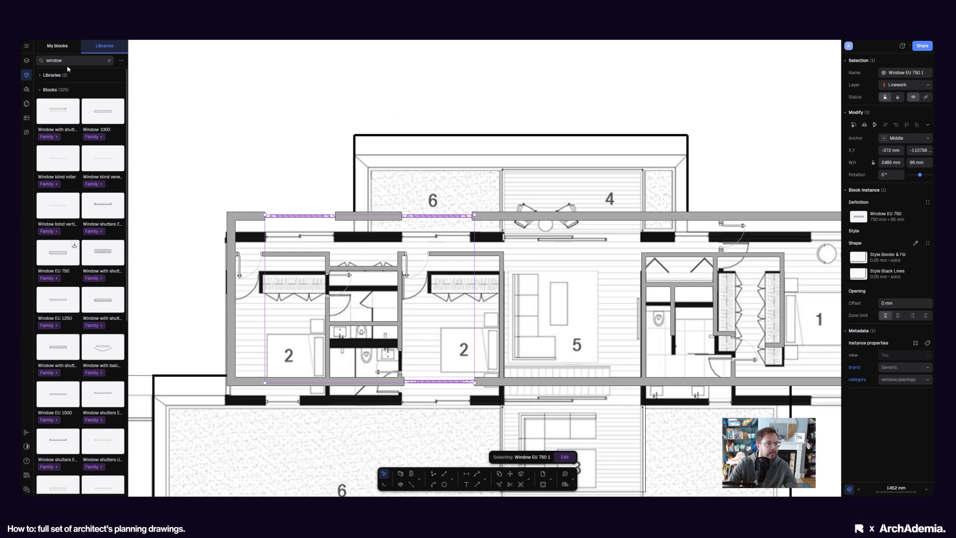
drag(70, 60, 27, 61)
text(slide)
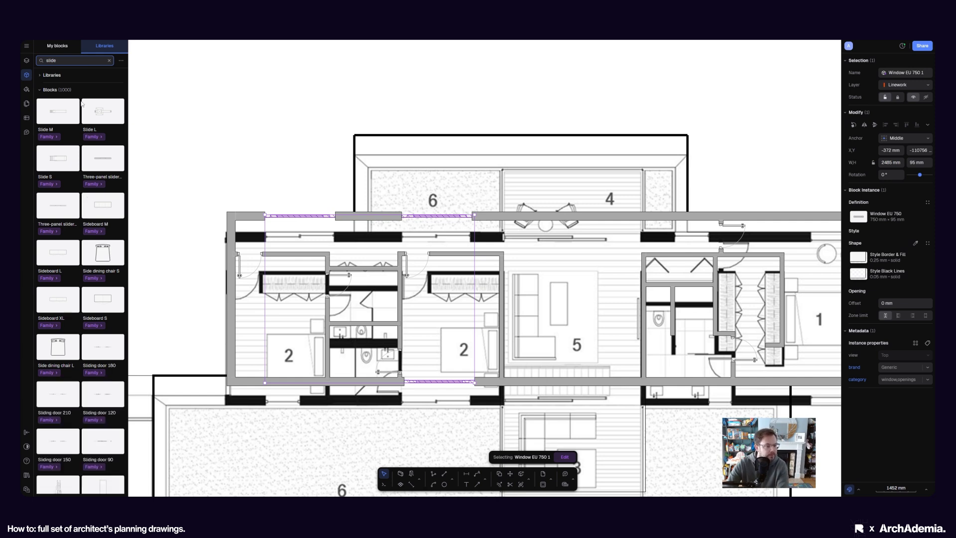
text(ing)
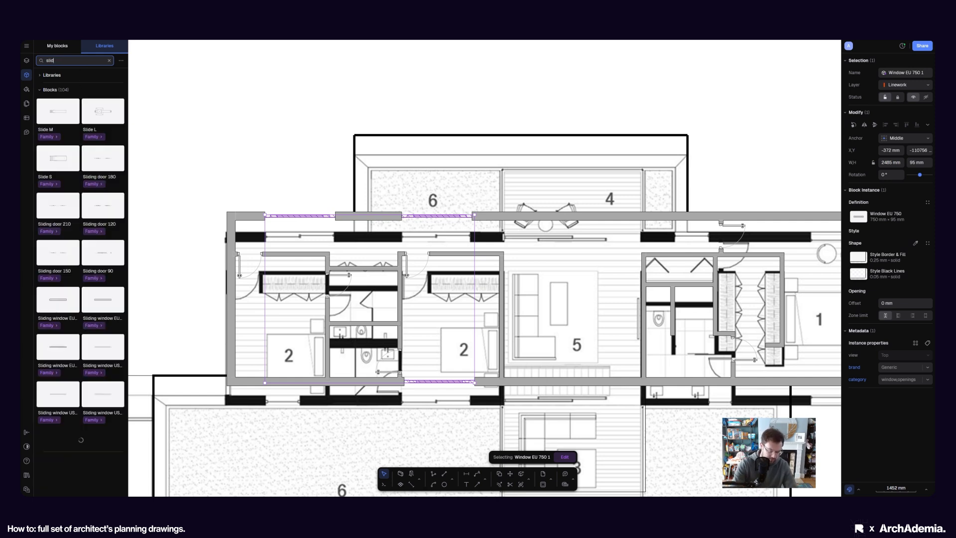
text( door)
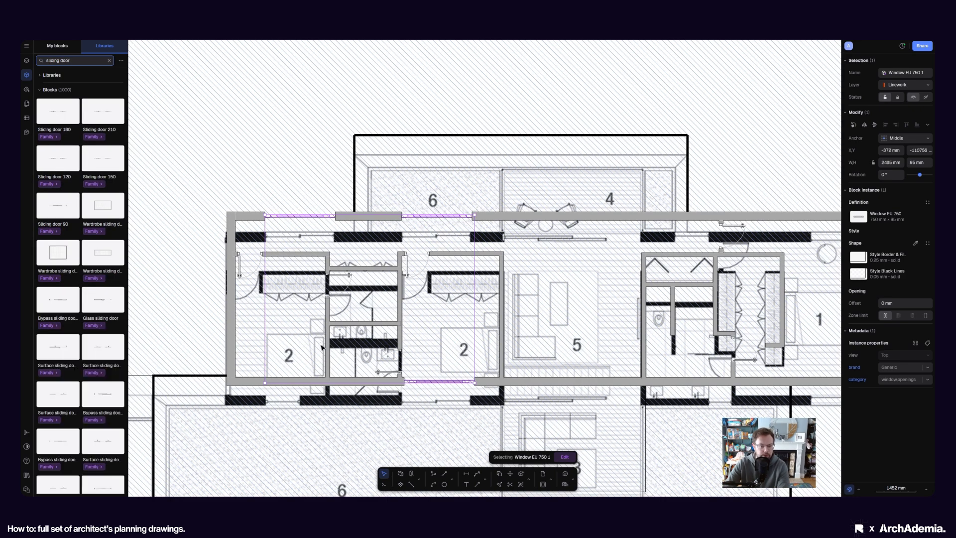
scroll(321, 342, down, 2)
scroll(510, 402, up, 3)
middle_drag(514, 407, 483, 386)
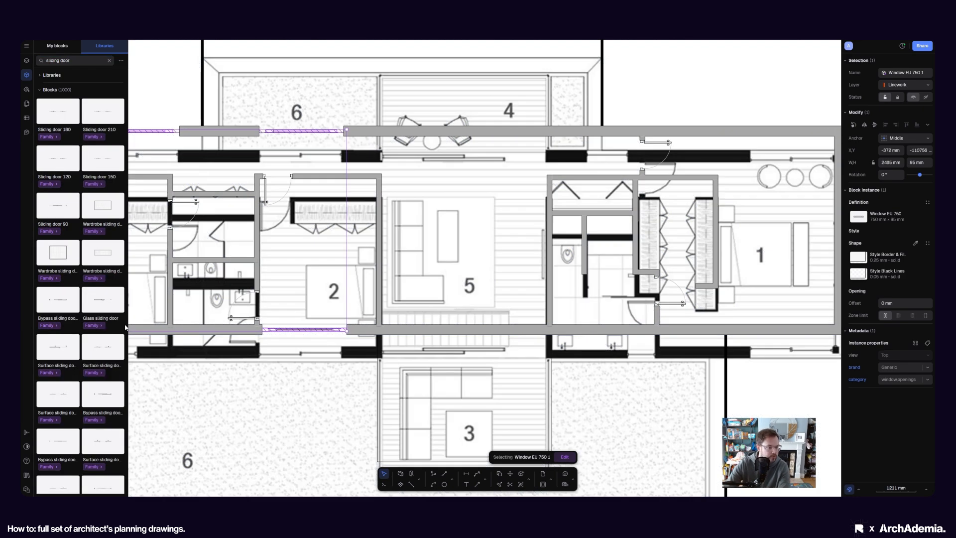
click(63, 307)
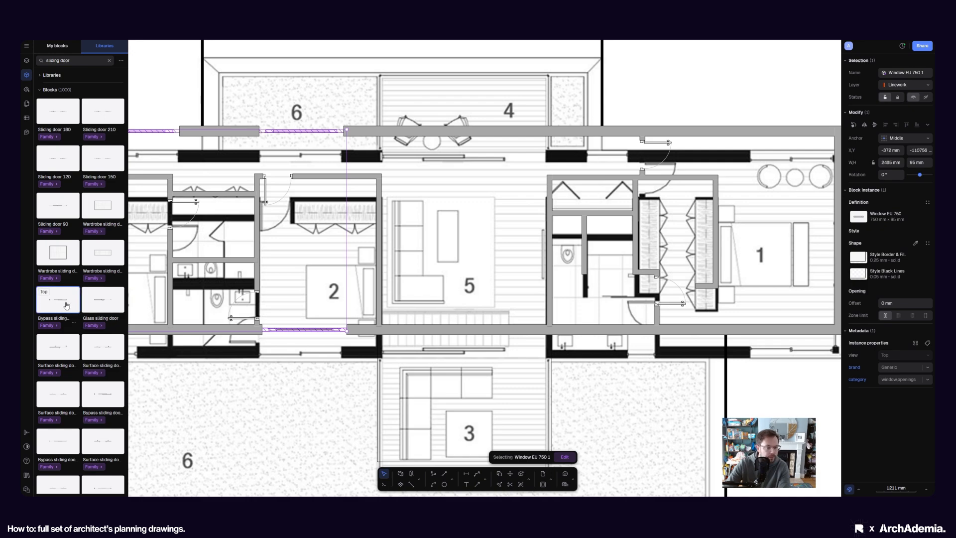
drag(66, 306, 427, 332)
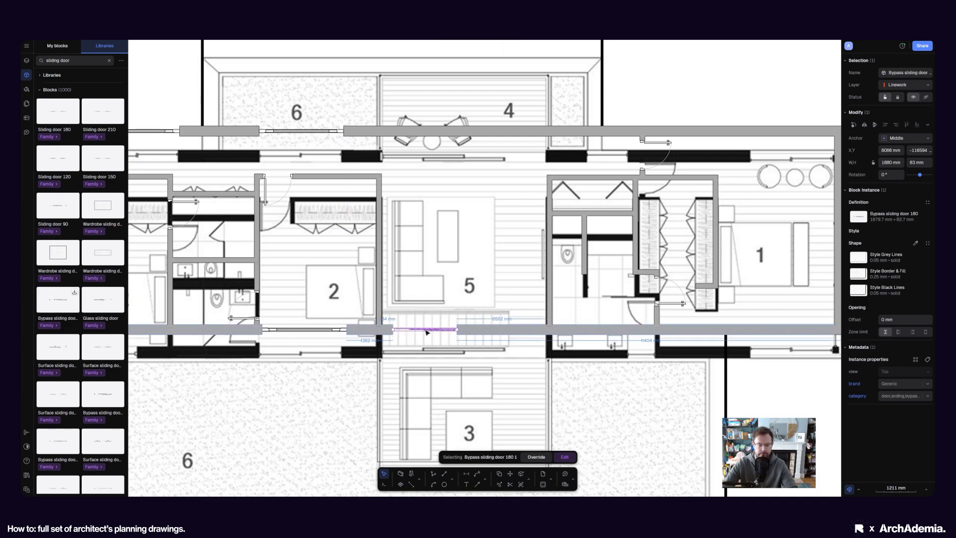
Flip the bypass sliding door both horizontally and vertically so its panels follow the reference door's arrangement
scroll(427, 333, up, 10)
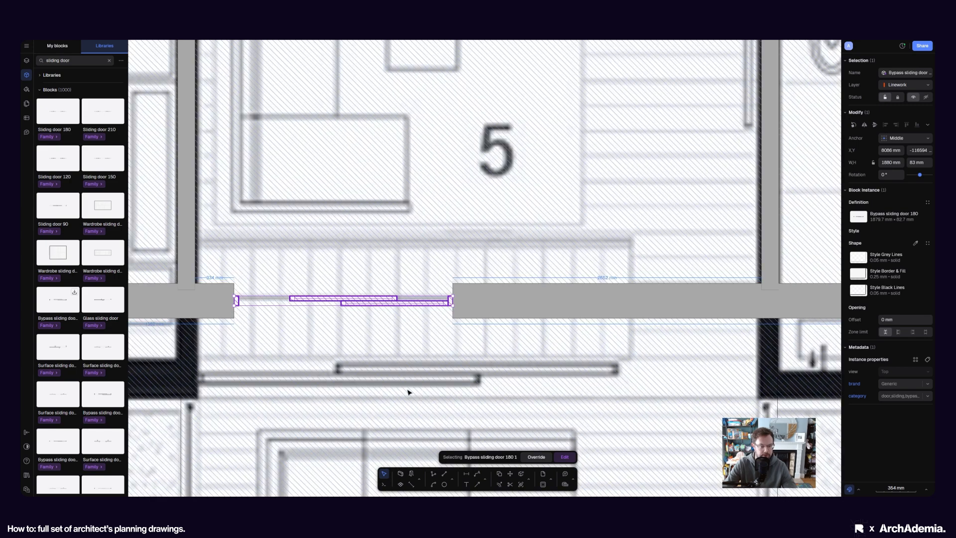
scroll(410, 391, down, 3)
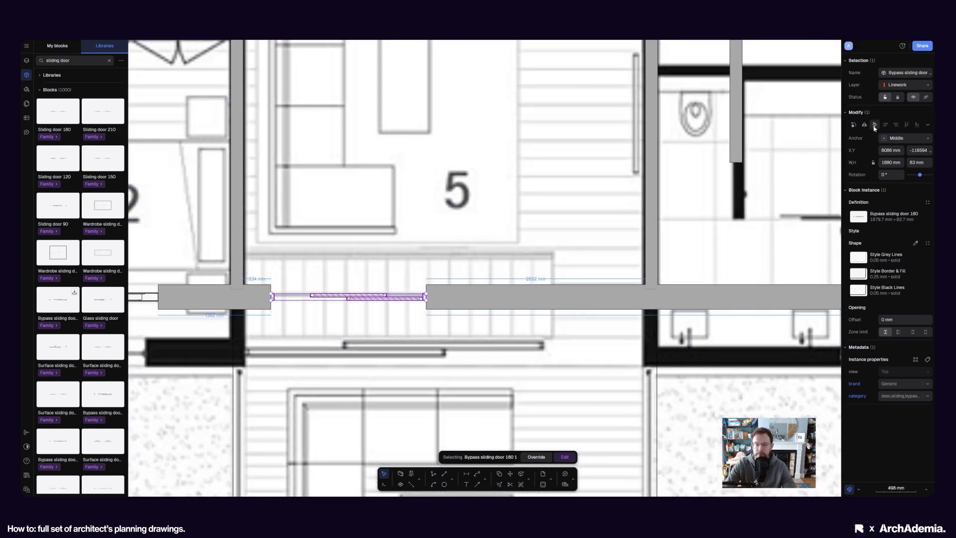
click(874, 128)
click(865, 127)
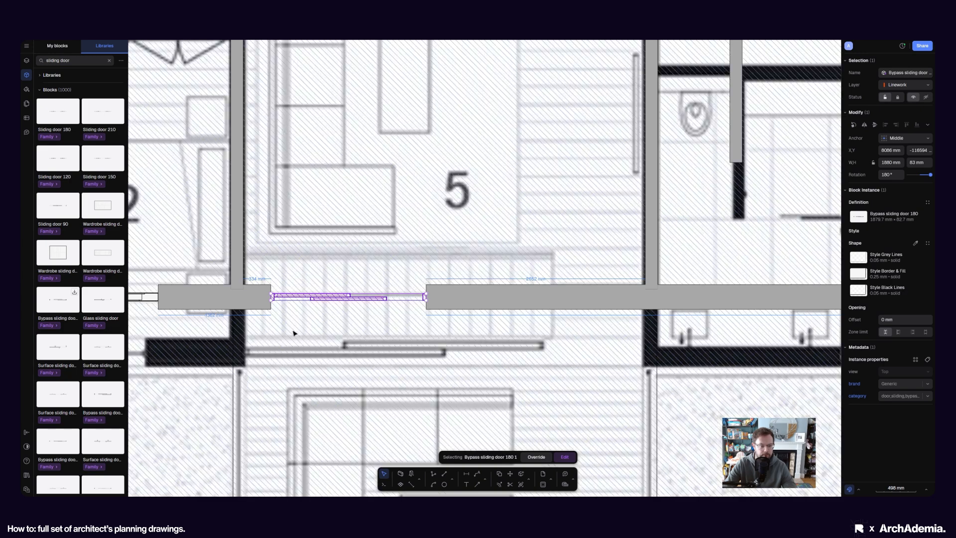
Stretch the bypass sliding door to both sides so it spans about 4750 mm between the walls flanking den 5
scroll(339, 319, up, 5)
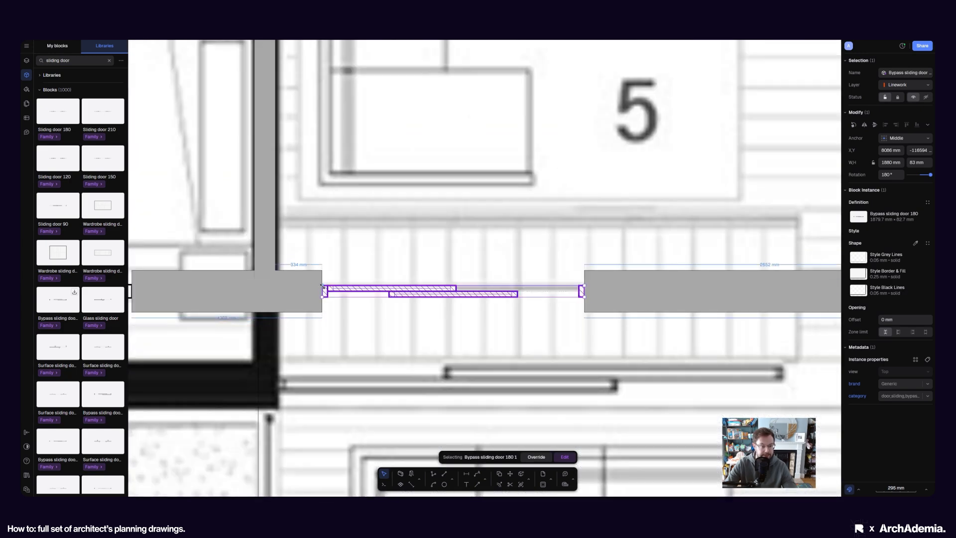
drag(322, 286, 280, 287)
scroll(282, 288, down, 5)
middle_drag(441, 290, 351, 283)
scroll(351, 283, up, 4)
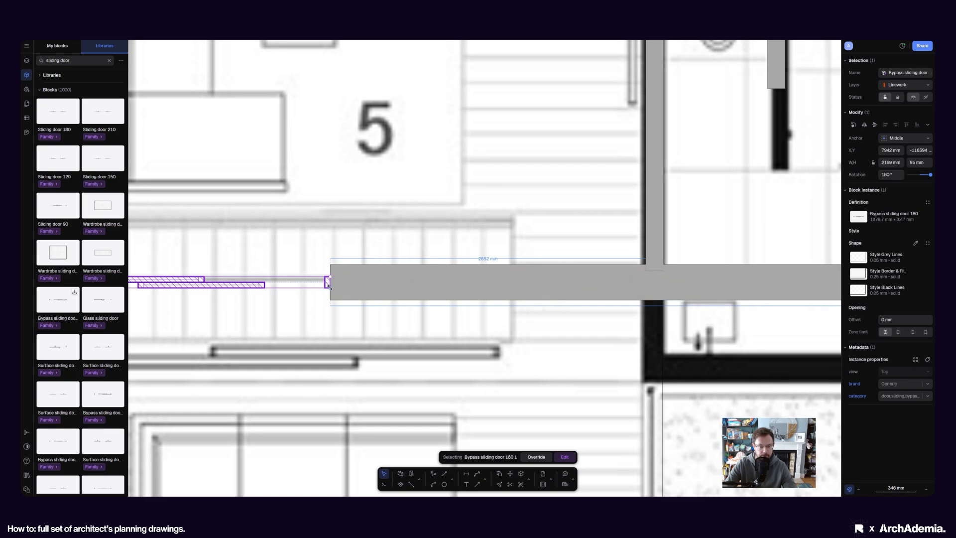
mouse_move(328, 286)
mouse_down()
mouse_move(620, 283)
mouse_move(637, 296)
mouse_up()
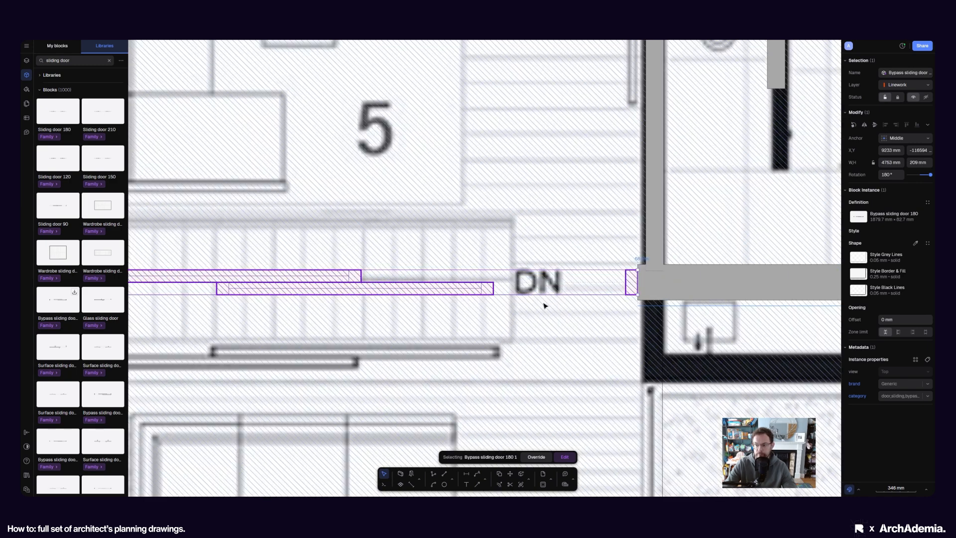
scroll(542, 304, down, 2)
scroll(508, 303, up, 1)
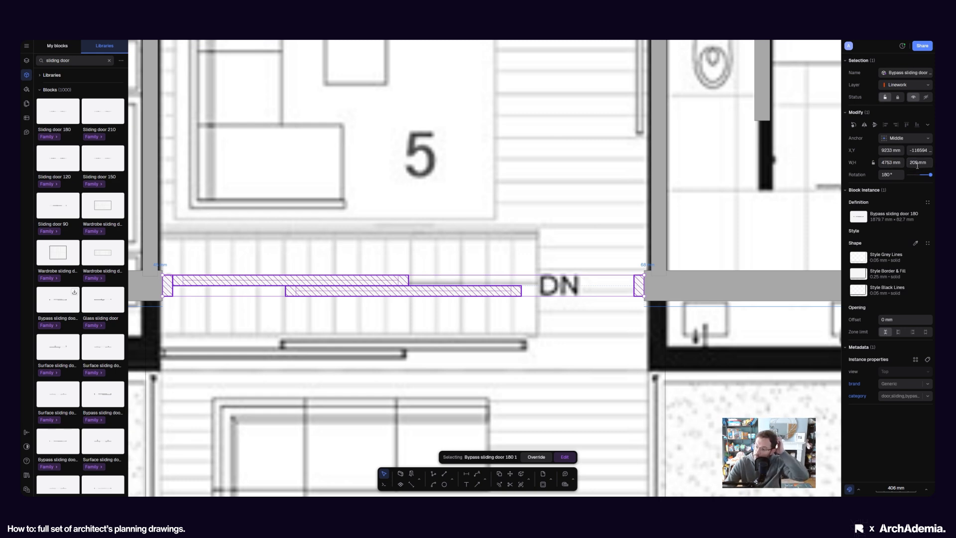
Set the bypass sliding door's depth to 100 mm
click(908, 166)
text(100)
key(Return)
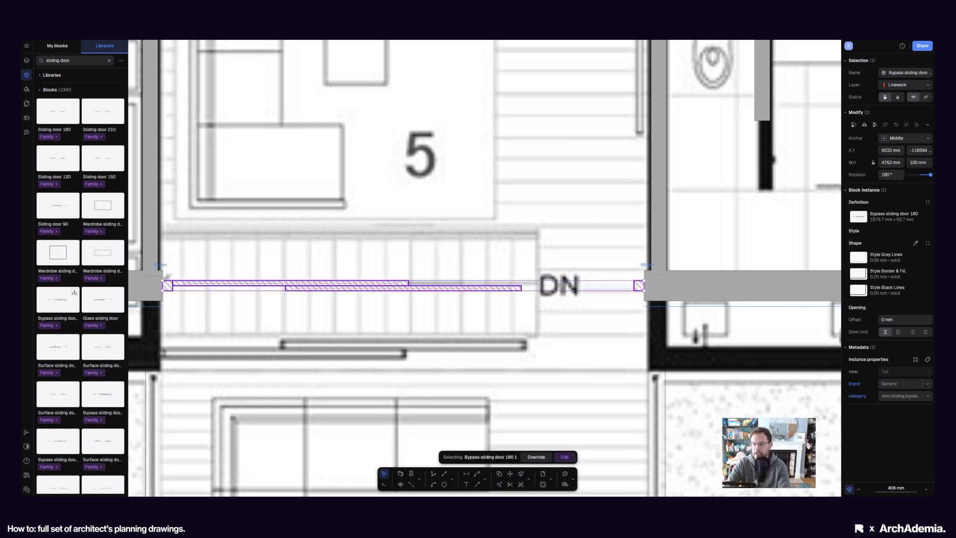
middle_drag(704, 276, 704, 288)
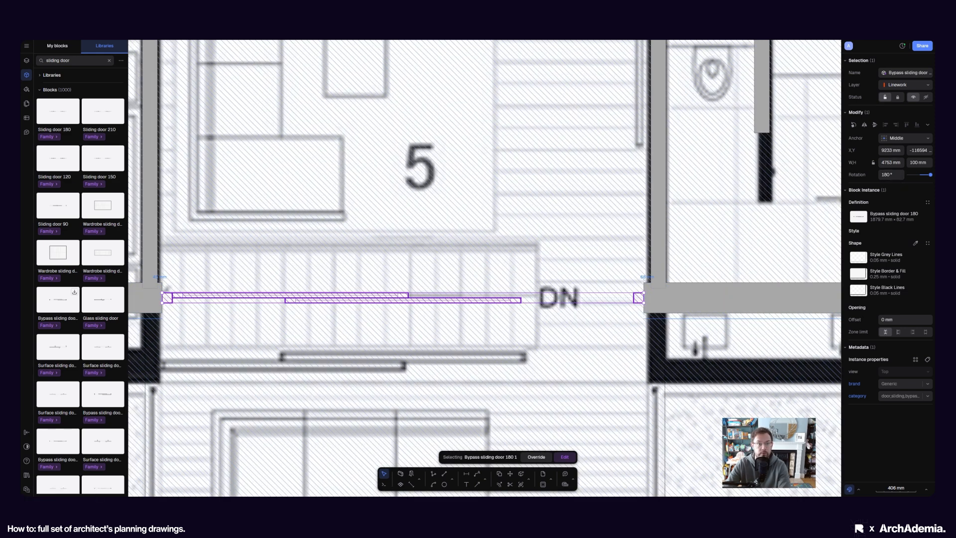
Check the brick dimension table for a coordinating opening size and set the sliding door's width to 4735 mm
key(ctrl+Tab)
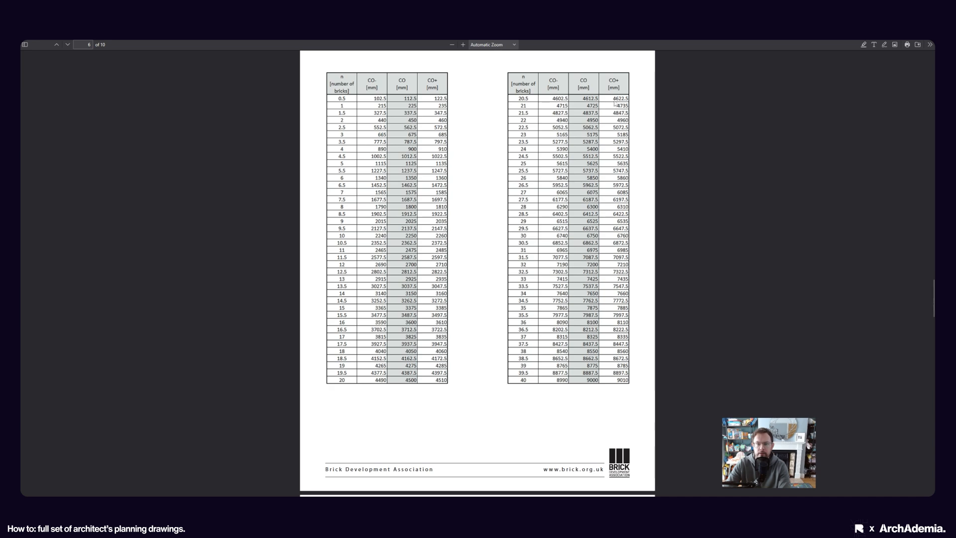
key(ctrl+Tab)
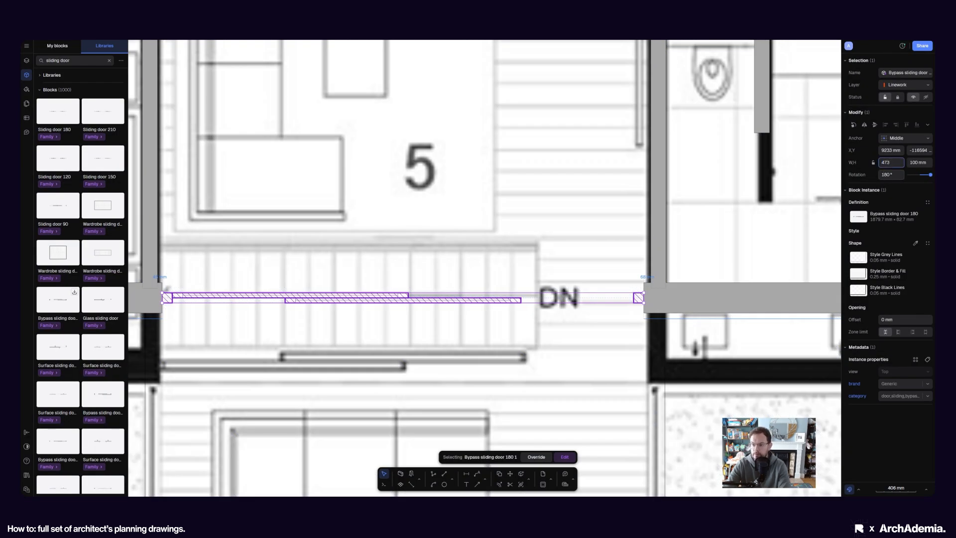
text(5)
key(Return)
Move the resized sliding door slightly right, towards the wall between den 5 and the bathroom
scroll(644, 292, up, 6)
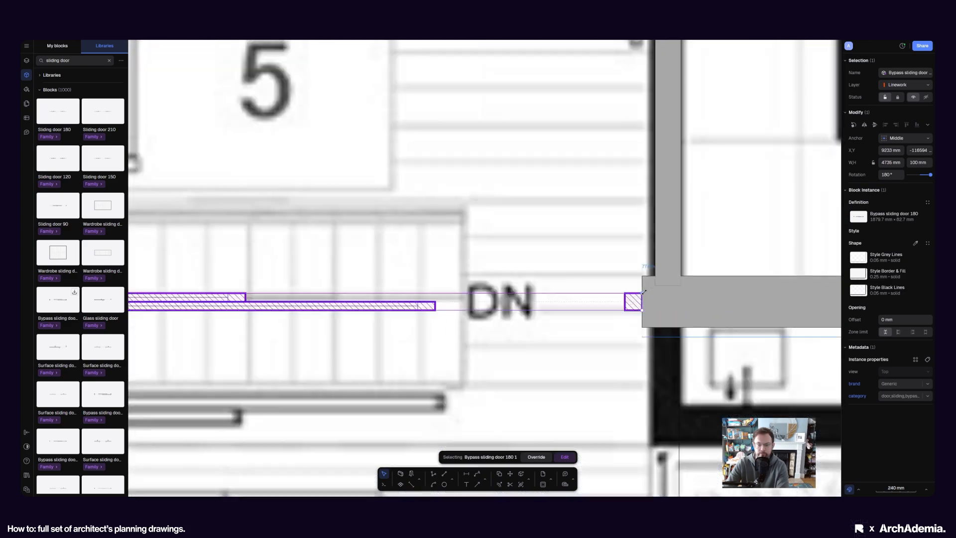
click(511, 474)
click(603, 327)
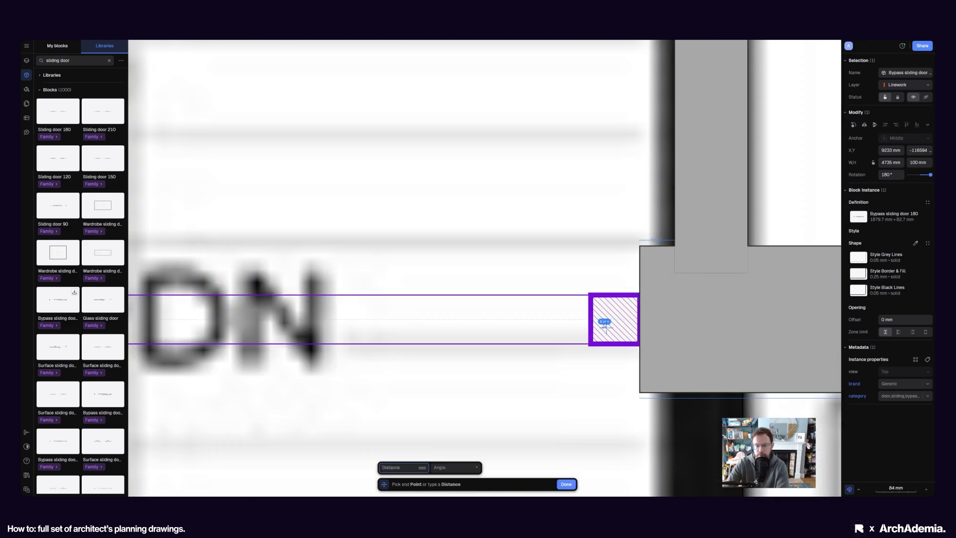
click(604, 321)
scroll(604, 320, down, 5)
scroll(452, 313, down, 2)
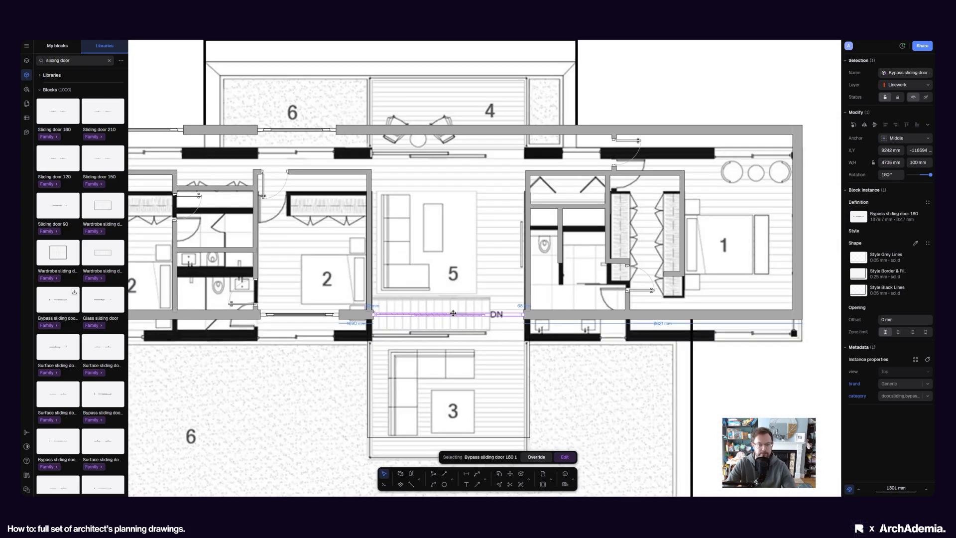
Browse the sliding door blocks for a three-panel door matching the reference opening below the ground floor's kitchen 2
scroll(528, 406, down, 2)
middle_drag(475, 101, 452, 263)
scroll(453, 263, down, 3)
middle_drag(441, 158, 438, 273)
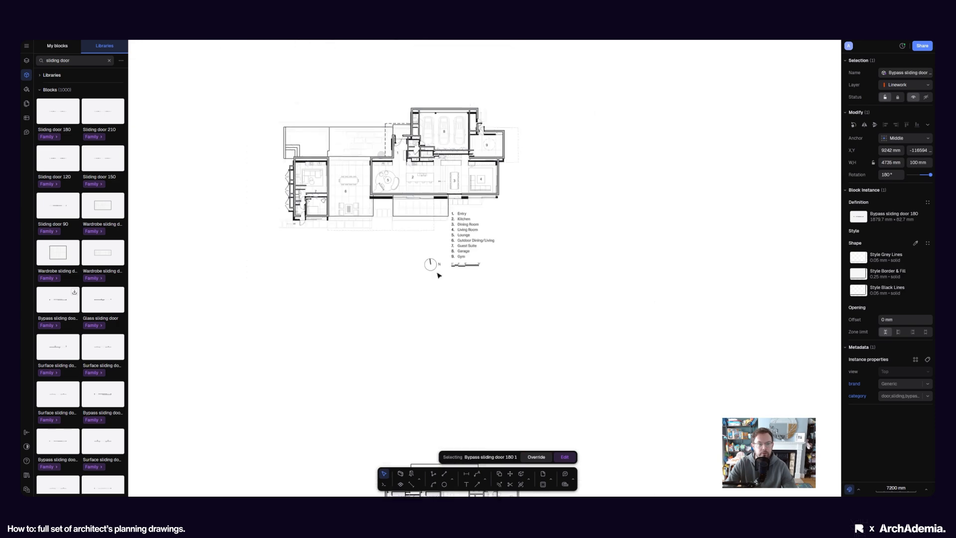
scroll(382, 191, up, 6)
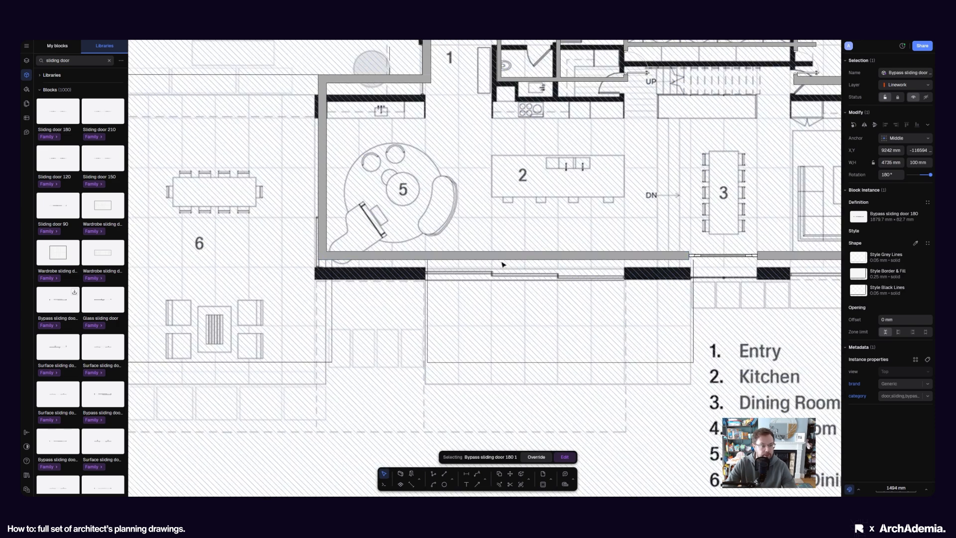
scroll(501, 264, up, 3)
scroll(93, 344, down, 3)
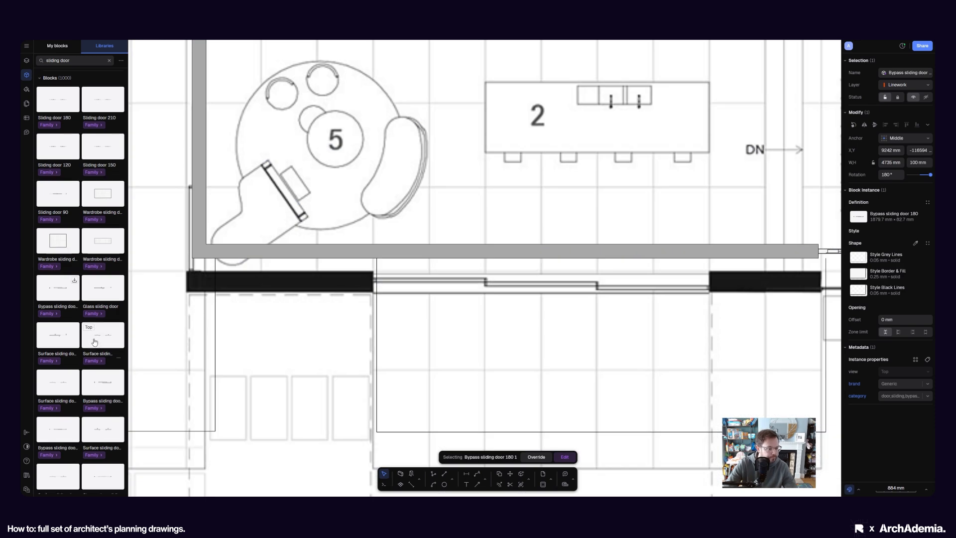
scroll(63, 354, down, 2)
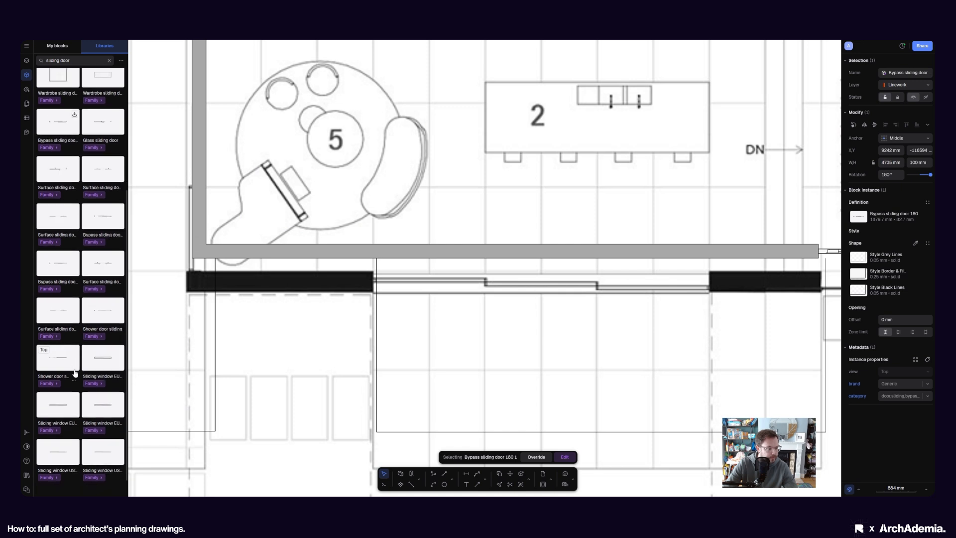
scroll(77, 386, down, 3)
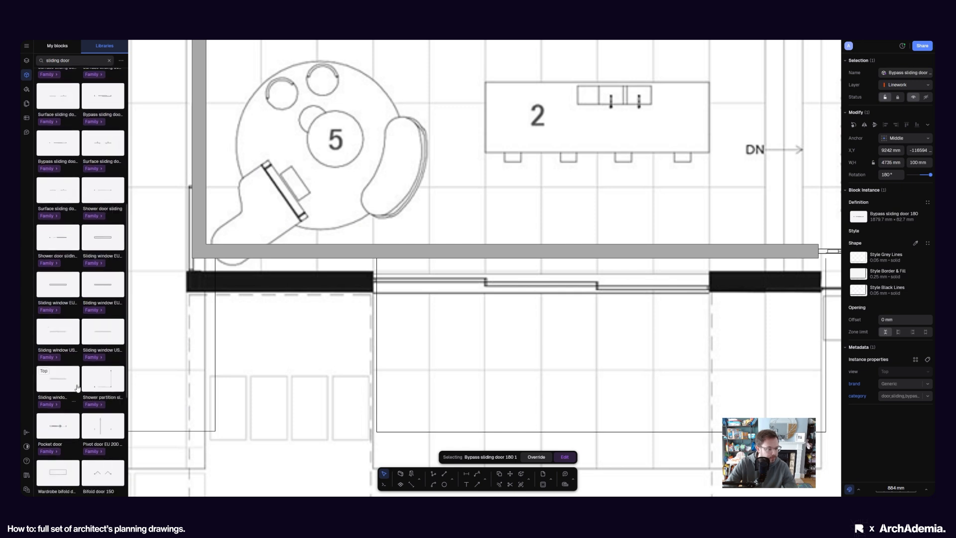
scroll(76, 386, down, 2)
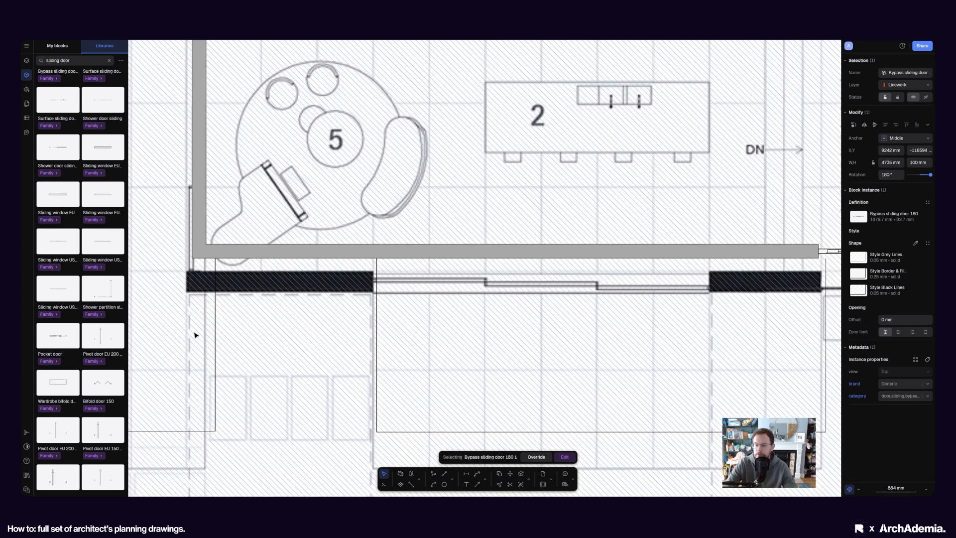
scroll(74, 315, up, 7)
scroll(74, 315, up, 3)
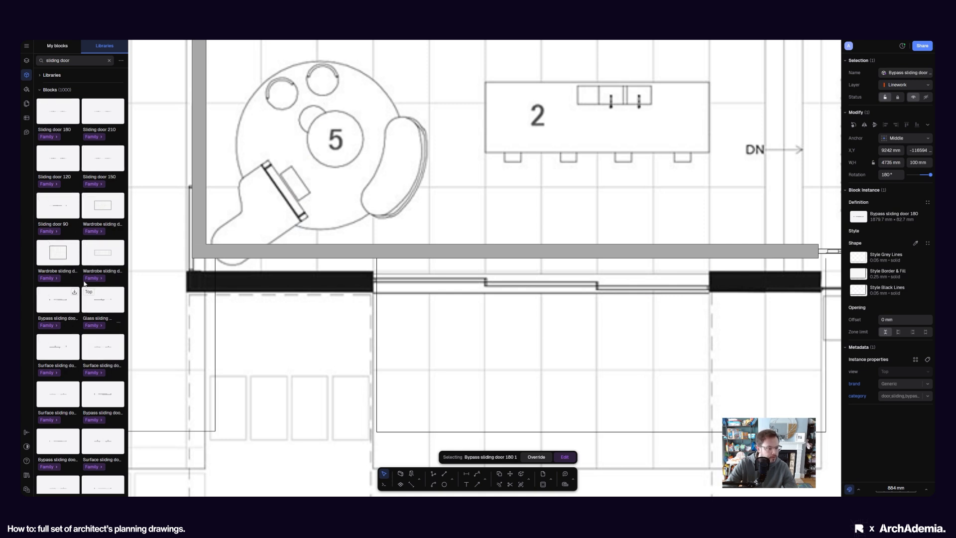
scroll(90, 301, down, 3)
scroll(69, 222, down, 3)
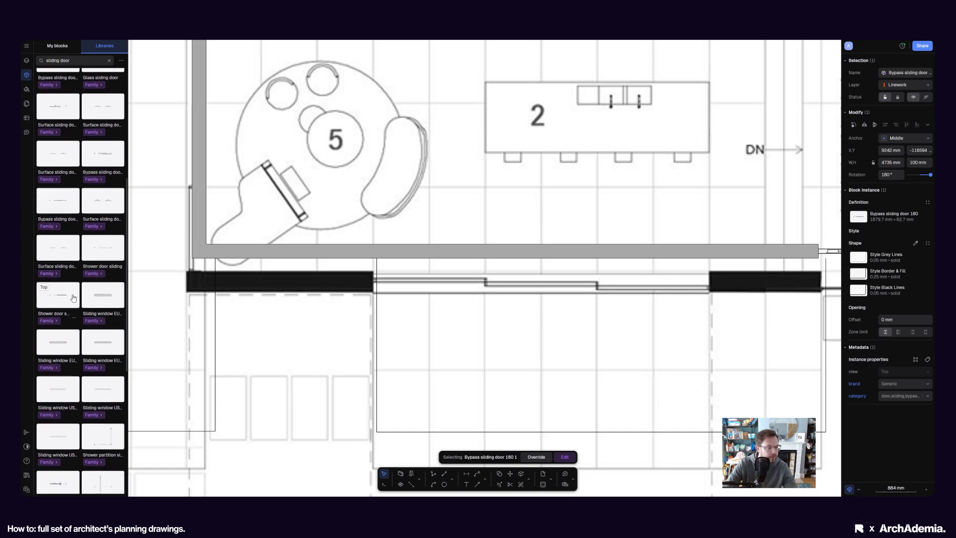
scroll(74, 297, down, 1)
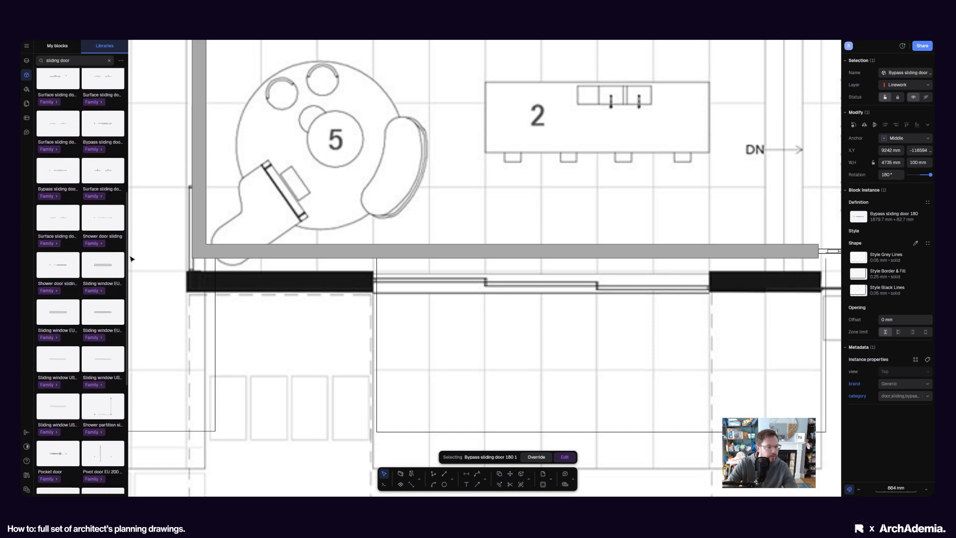
Widen the block library and look through the remaining sliding, pivot and bifold doors for a suitable three-panel type
drag(127, 256, 183, 258)
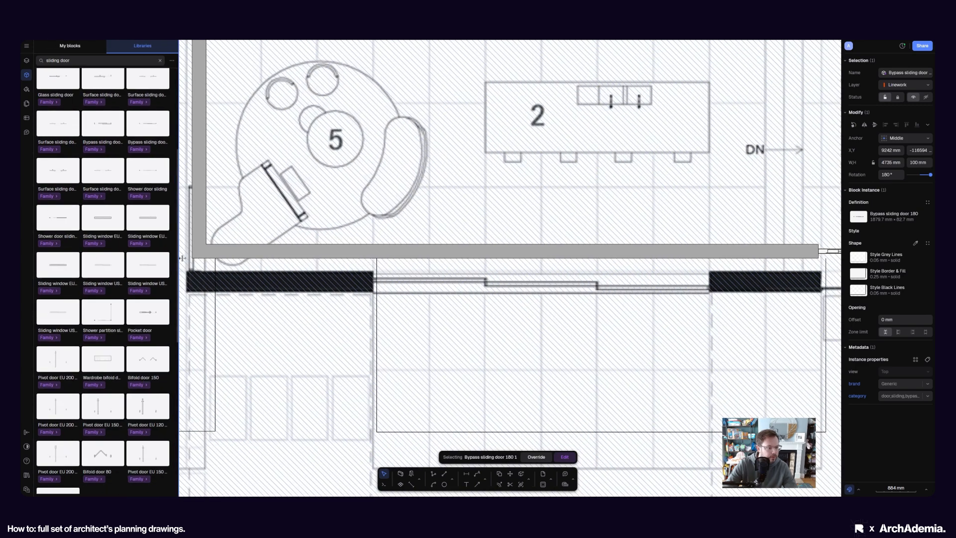
scroll(121, 280, down, 1)
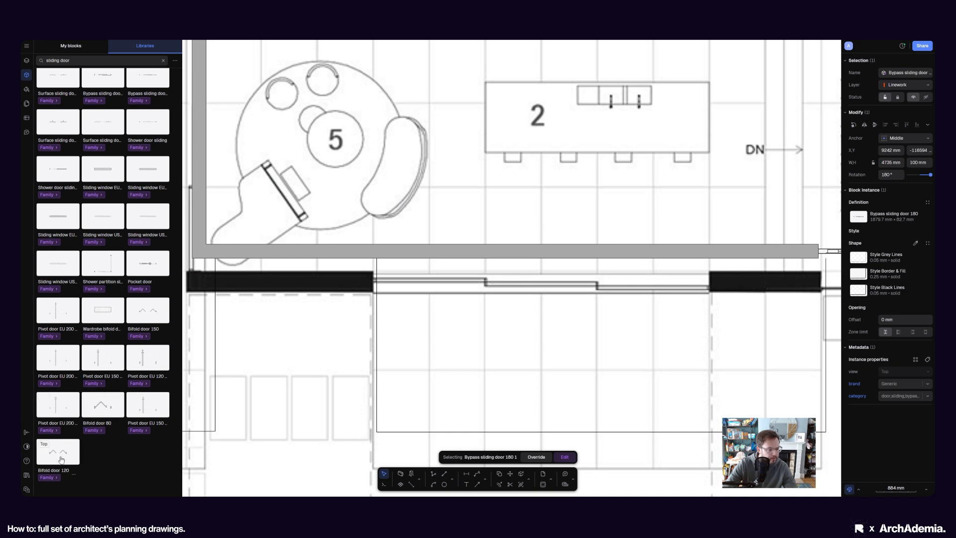
scroll(93, 327, down, 4)
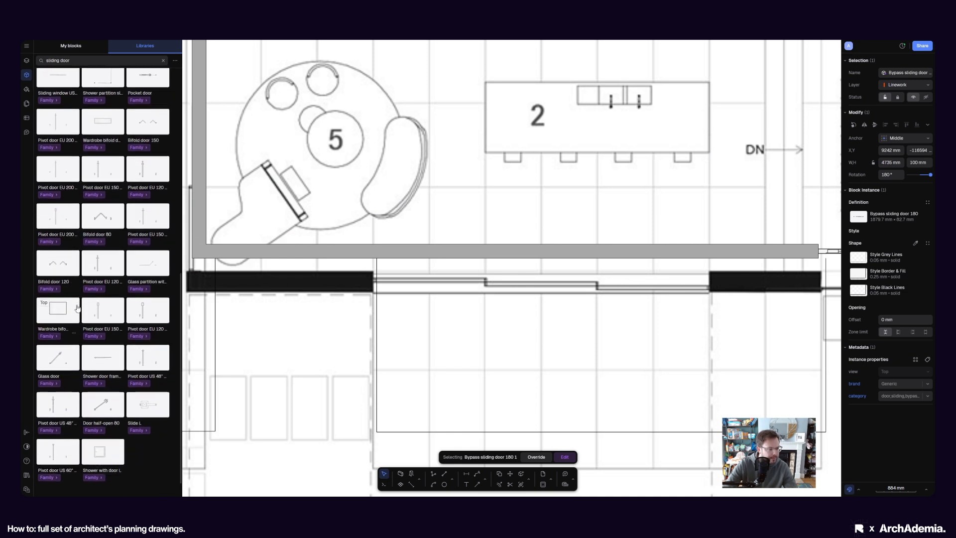
scroll(76, 263, up, 1)
scroll(80, 262, up, 3)
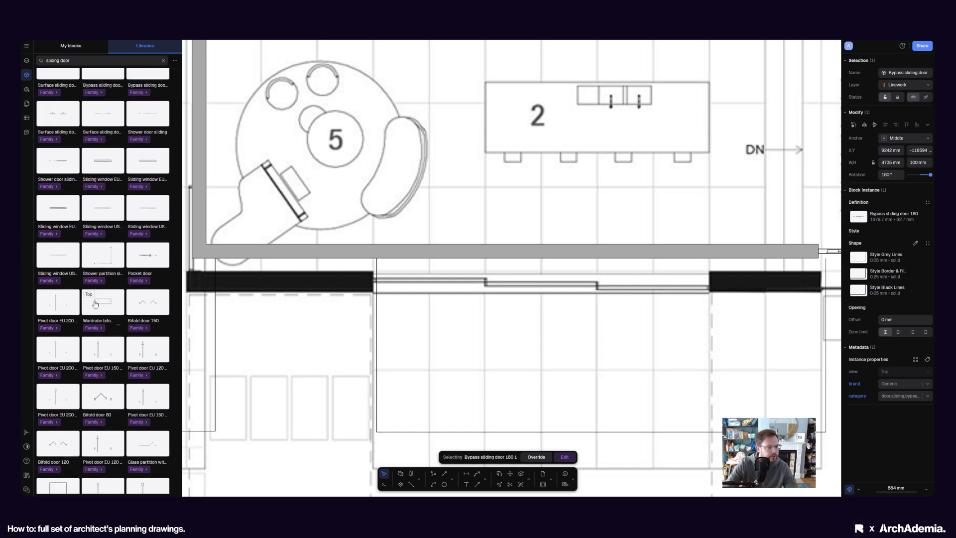
scroll(100, 259, up, 2)
scroll(100, 260, up, 2)
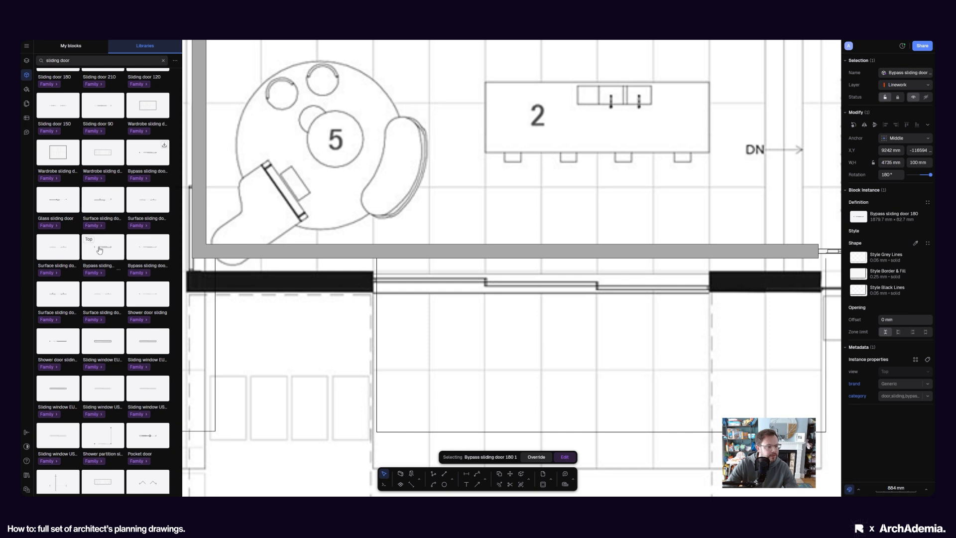
scroll(157, 219, up, 2)
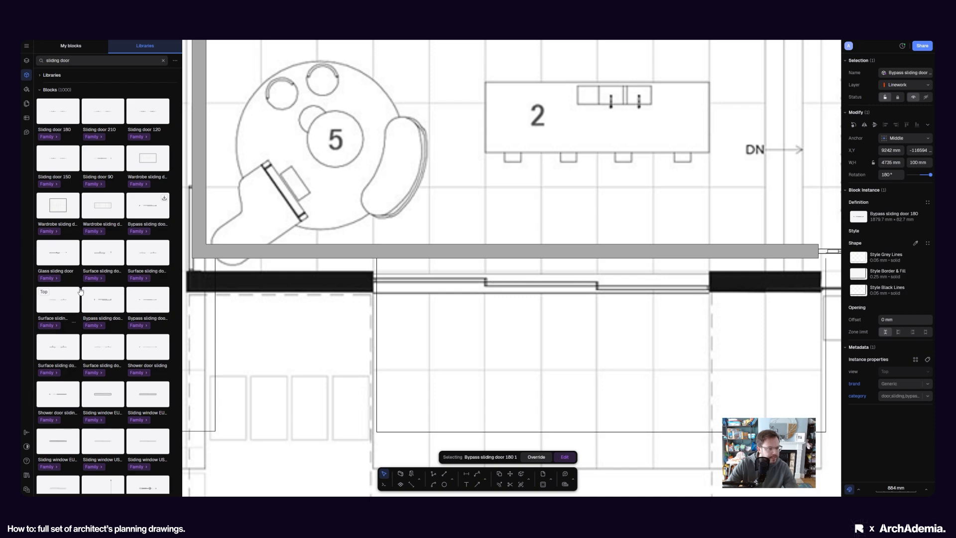
Copy the bypass sliding door from below den 5 into the ground floor's lower external wall at the reference opening's left edge below kitchen 2
scroll(305, 188, down, 10)
scroll(472, 337, up, 5)
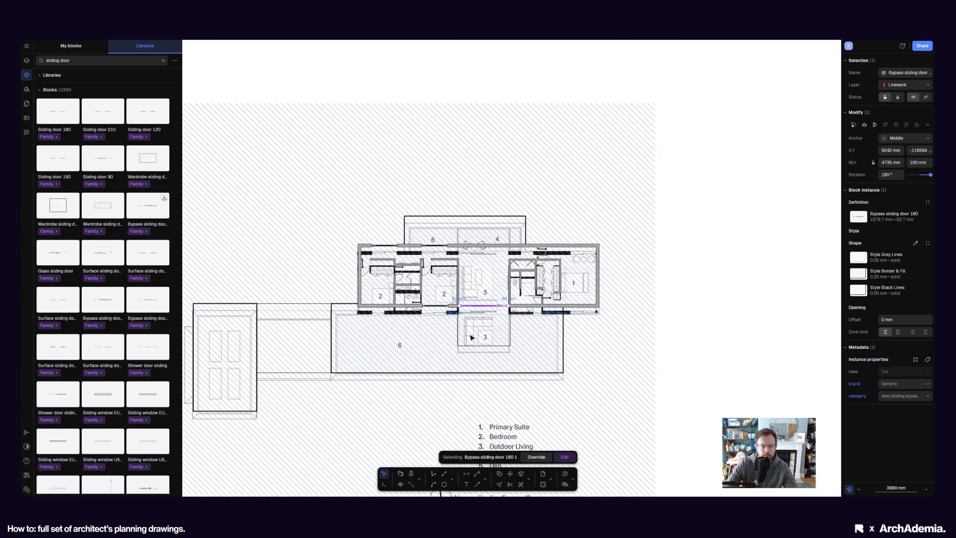
scroll(492, 296, up, 8)
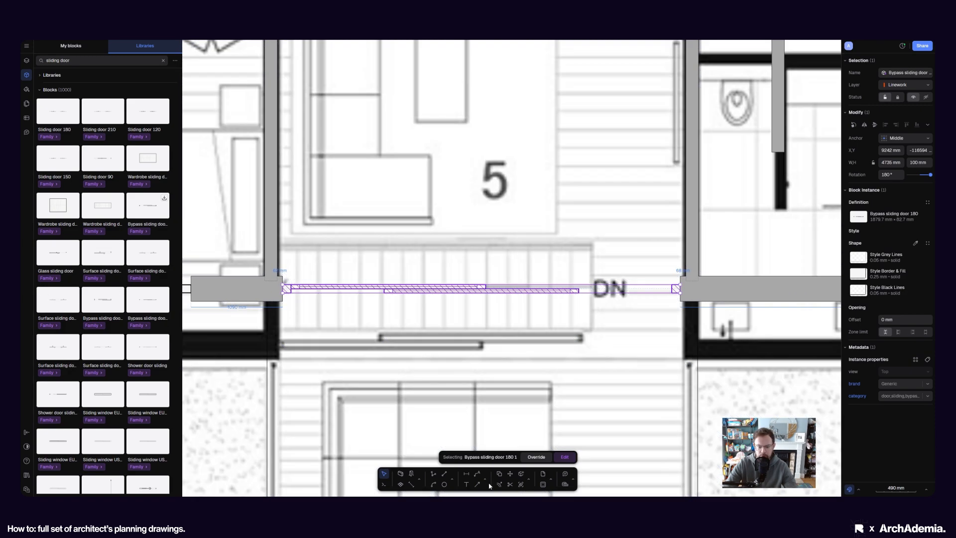
click(499, 474)
click(283, 301)
scroll(387, 450, down, 10)
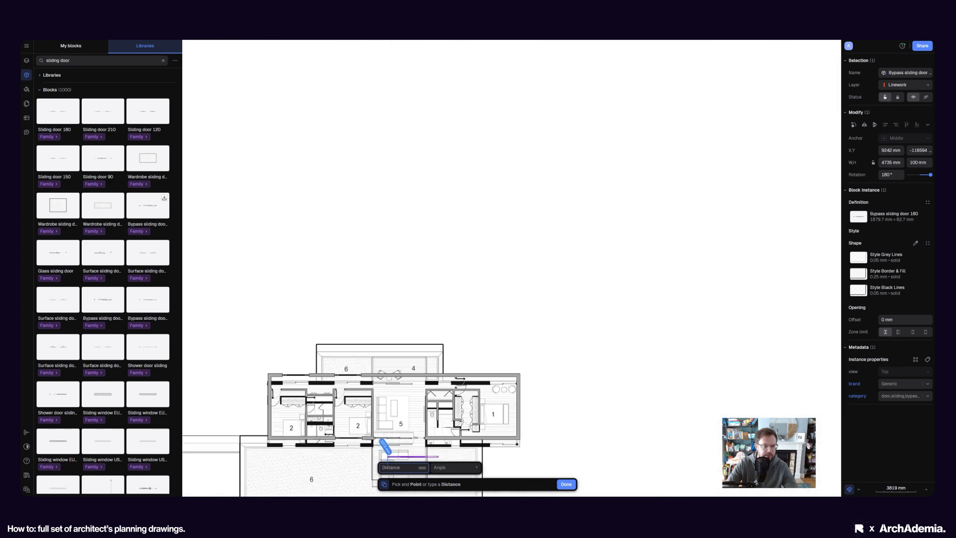
scroll(341, 139, up, 8)
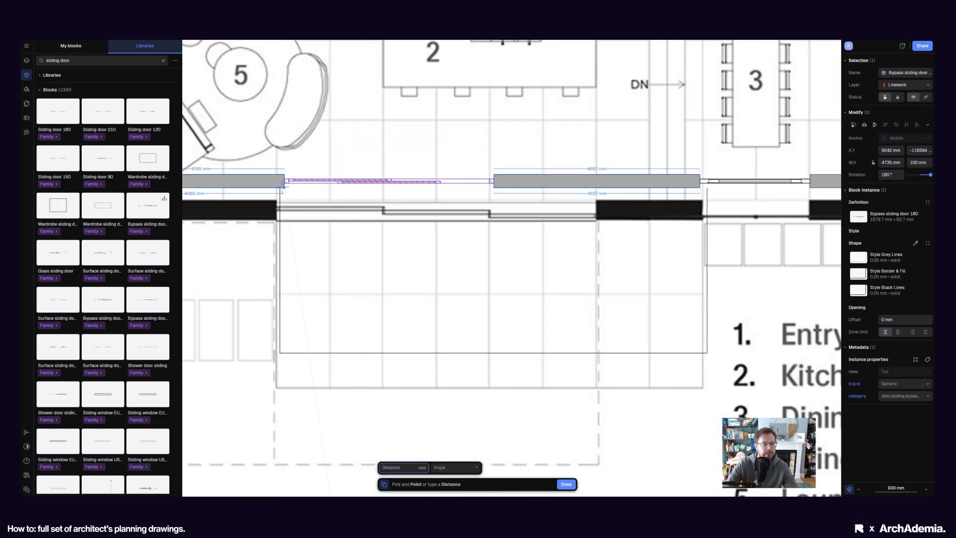
scroll(281, 188, up, 5)
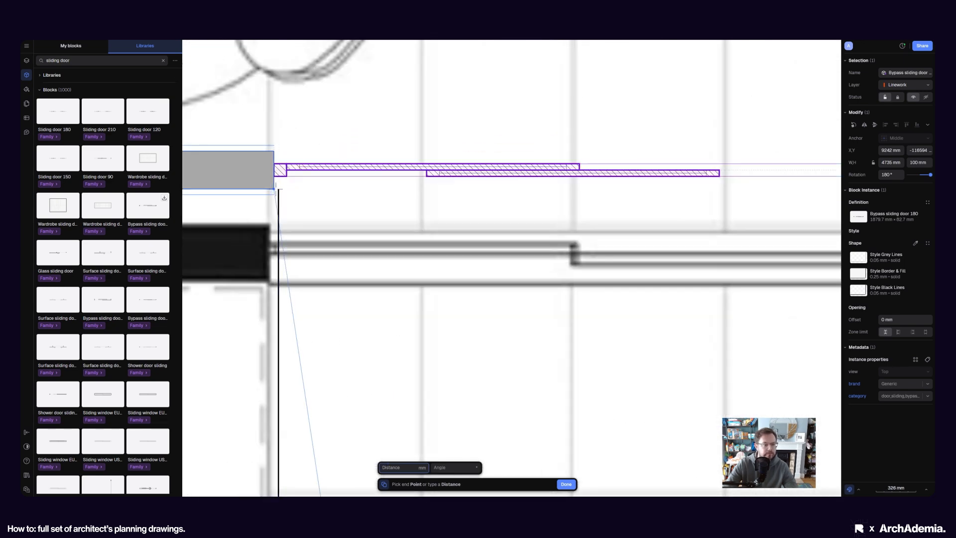
click(274, 189)
scroll(282, 249, down, 6)
key(Escape)
Stretch the copied sliding door to the right edge of the reference opening, making it about 7150 mm wide
scroll(437, 234, up, 3)
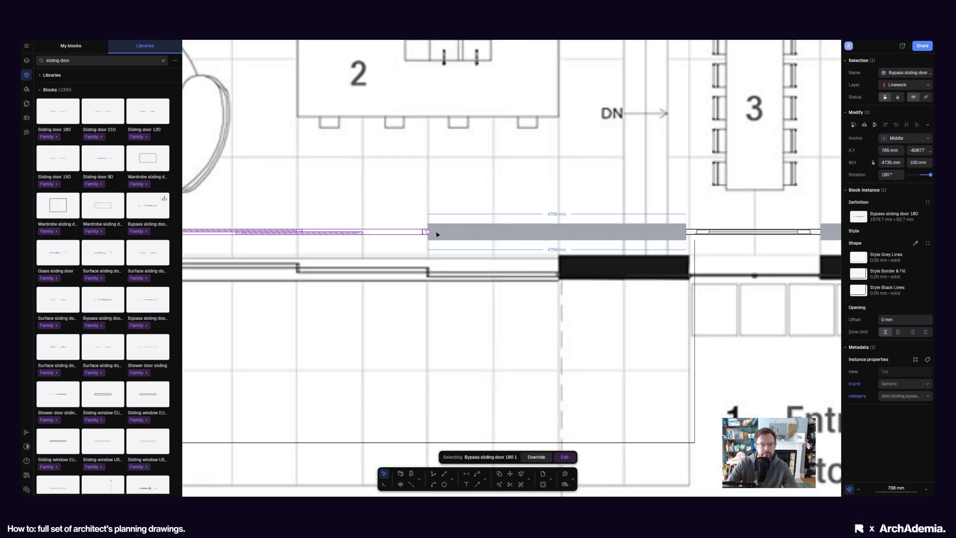
drag(437, 234, 557, 256)
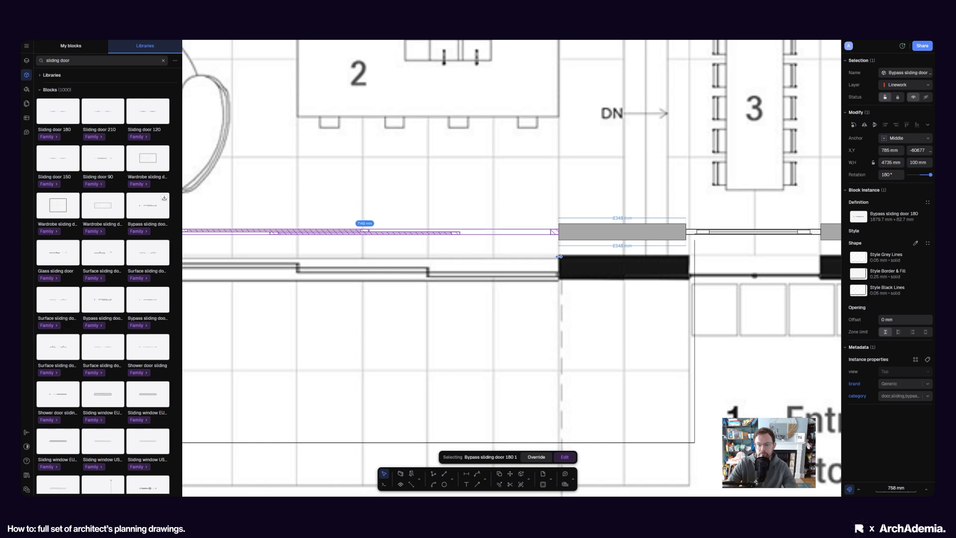
drag(559, 257, 558, 257)
scroll(470, 287, down, 6)
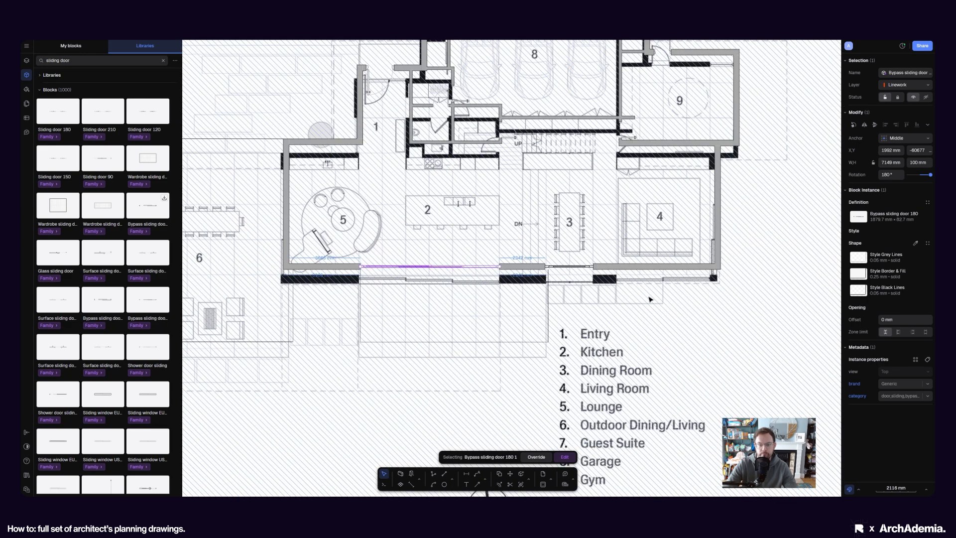
middle_drag(650, 299, 561, 303)
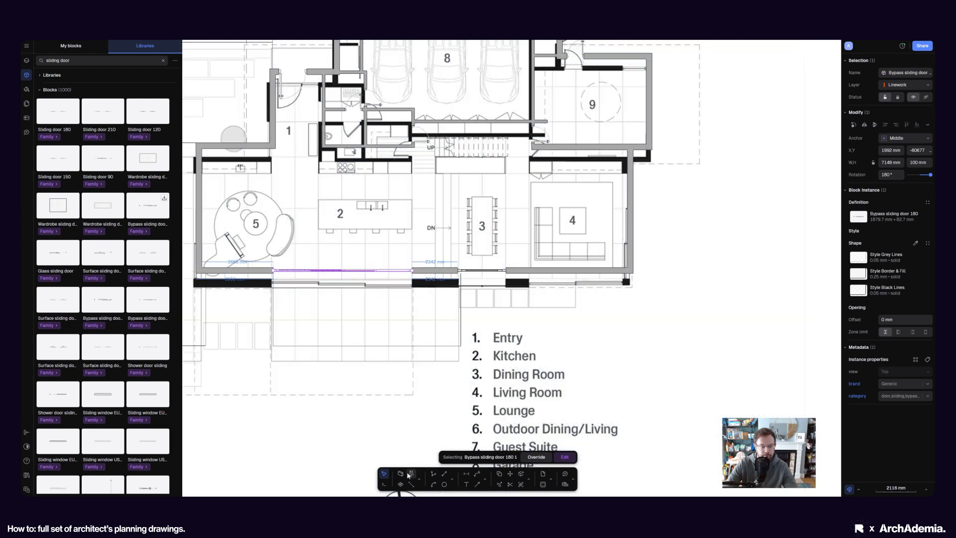
Copy the bypass sliding door below kitchen 2 along the same external wall, starting at the reference opening's left edge below living room 4
click(498, 474)
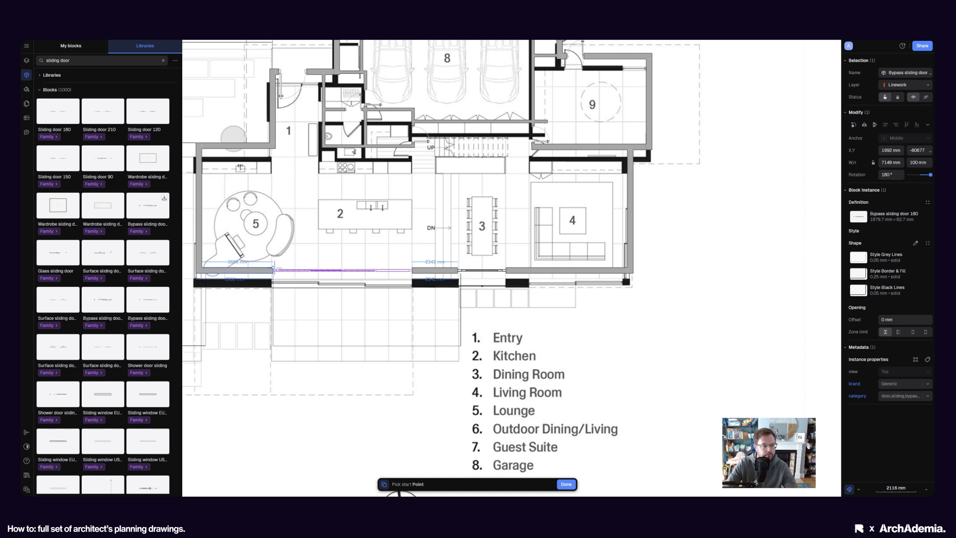
click(273, 270)
scroll(561, 263, up, 4)
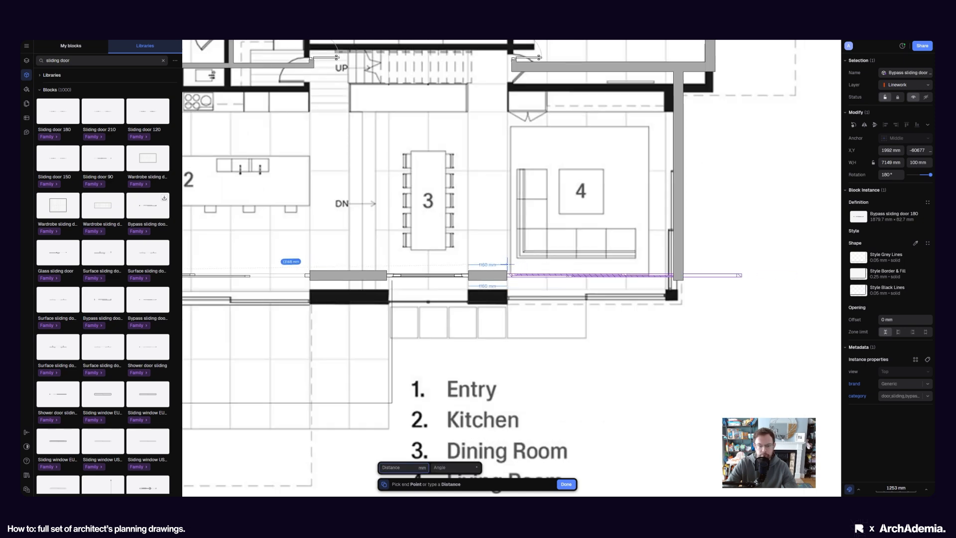
click(742, 277)
scroll(747, 275, up, 5)
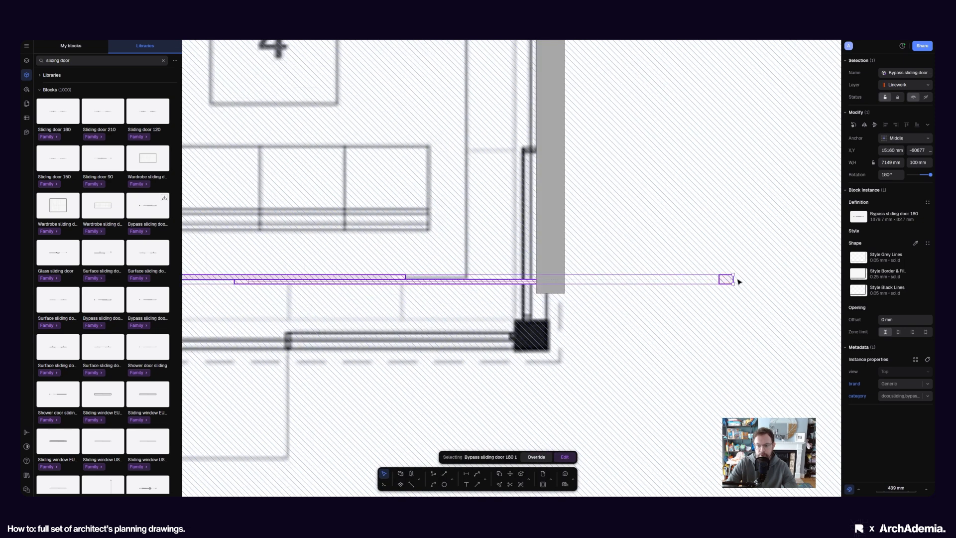
Shorten the copied sliding door below living room 4 to end at the right external wall's inner face, making it about 5060 mm wide
drag(732, 283, 533, 290)
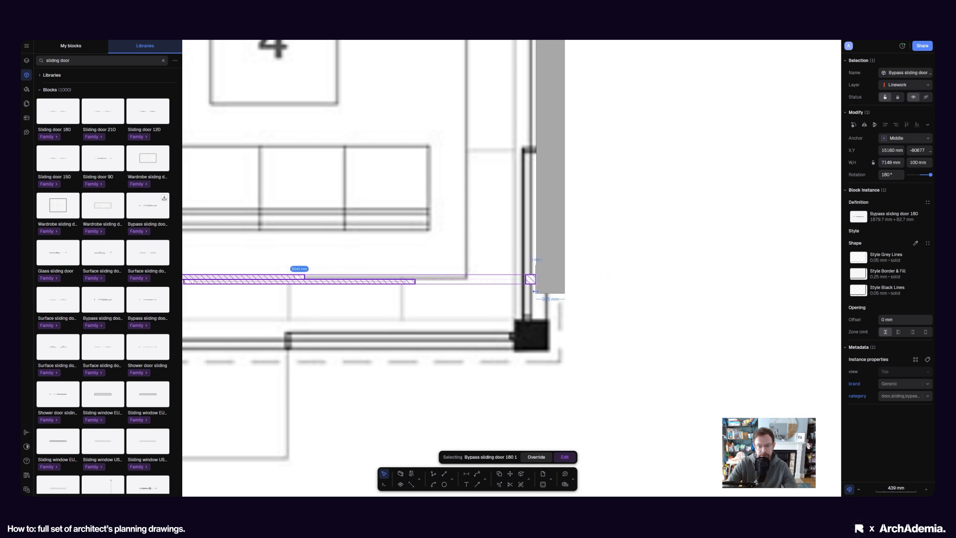
drag(535, 291, 536, 290)
scroll(536, 289, down, 5)
scroll(451, 316, up, 3)
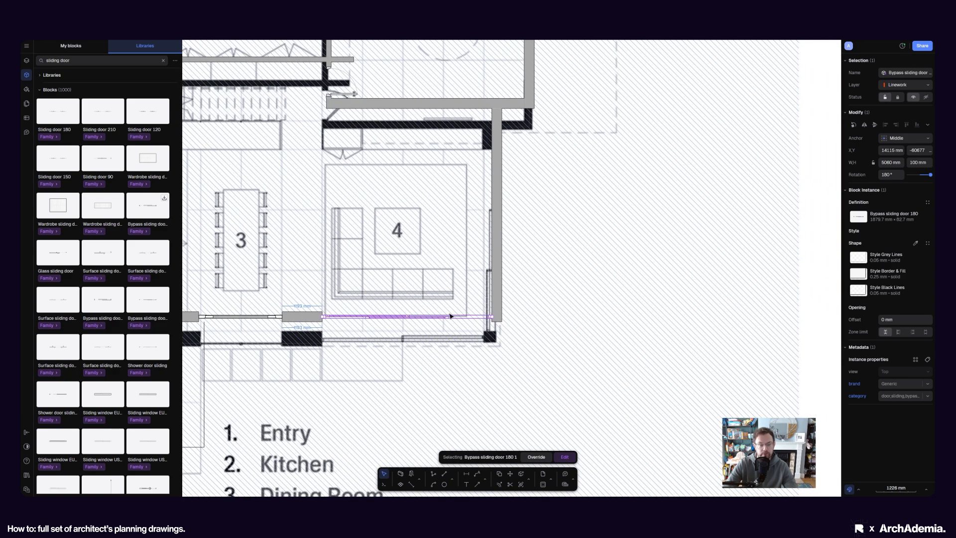
Copy the sliding door below living room 4 onto the centre of the right external wall near its lower end
click(499, 476)
scroll(334, 321, up, 2)
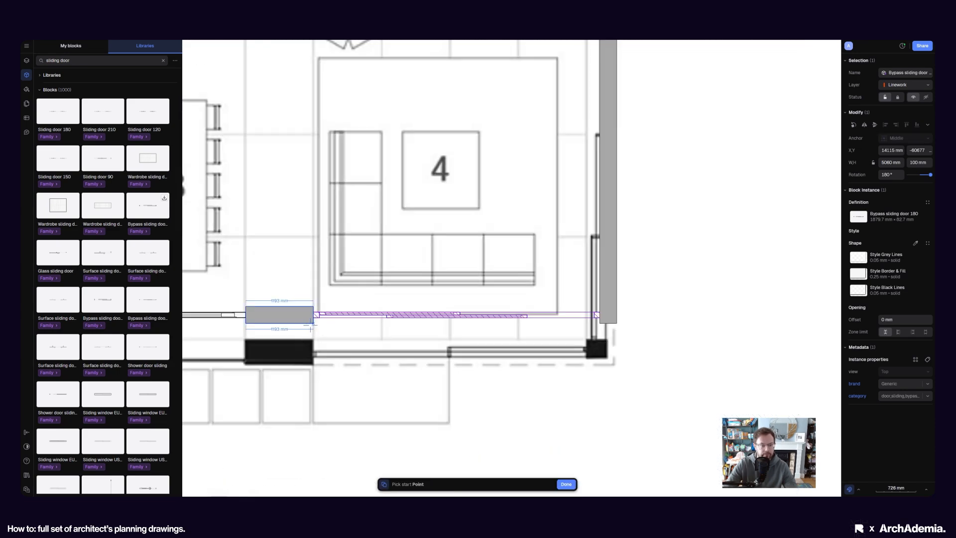
click(312, 315)
scroll(494, 323, down, 3)
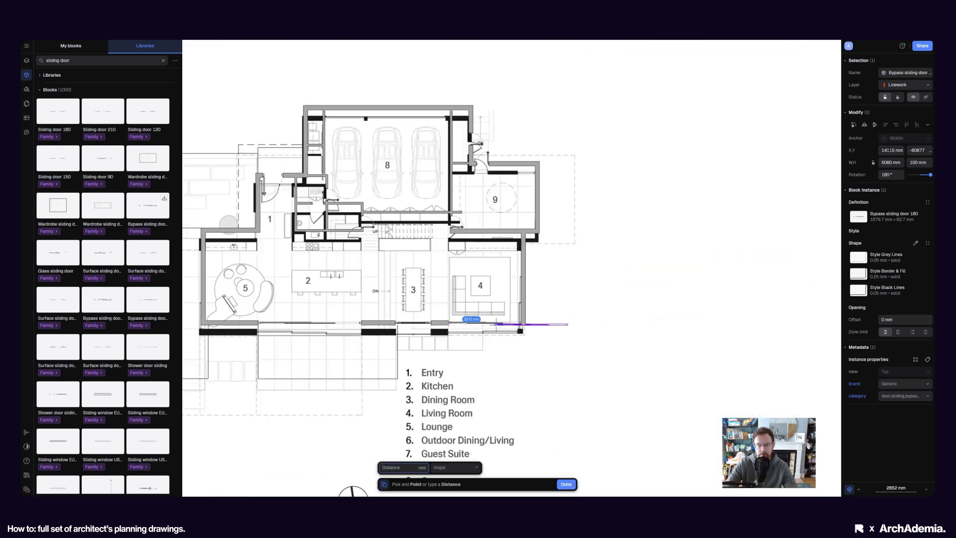
scroll(522, 301, up, 3)
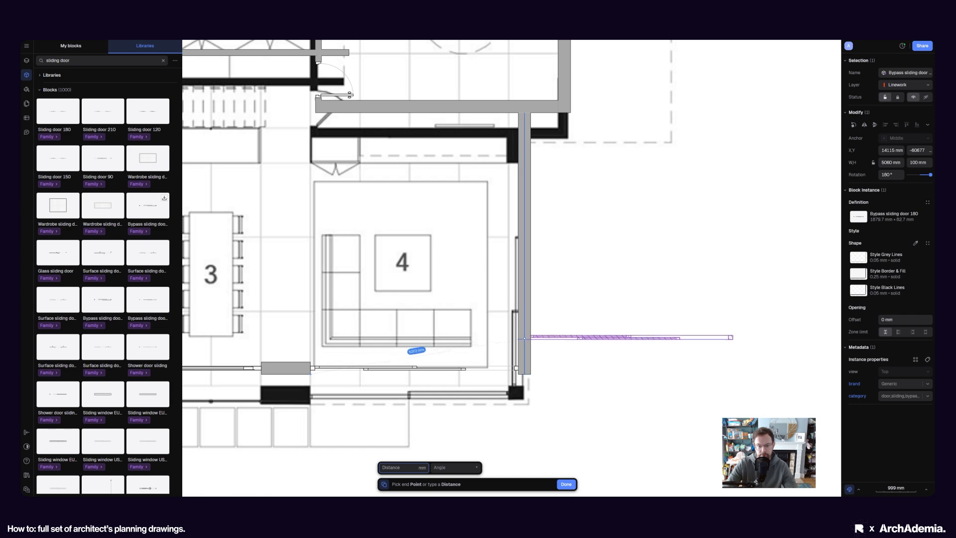
click(524, 338)
key(Escape)
middle_drag(613, 350, 557, 344)
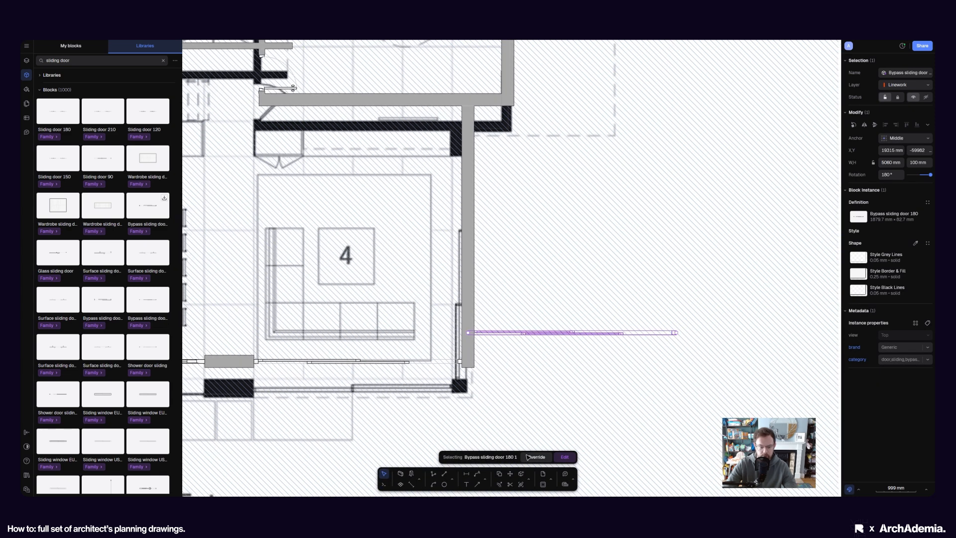
Rotate the copied sliding door to -90° about its lower wall end so it runs upward within living room 4's right external wall
click(531, 481)
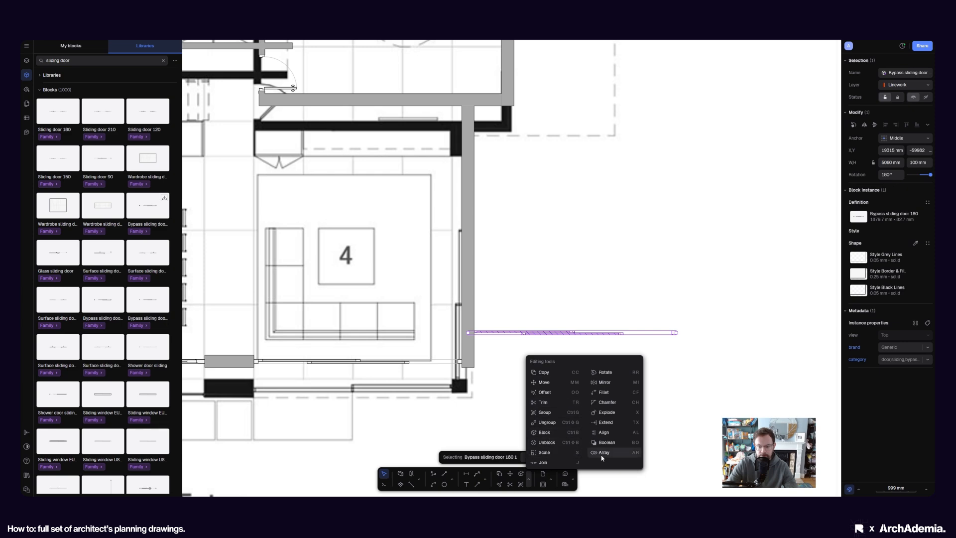
click(603, 373)
scroll(467, 334, up, 5)
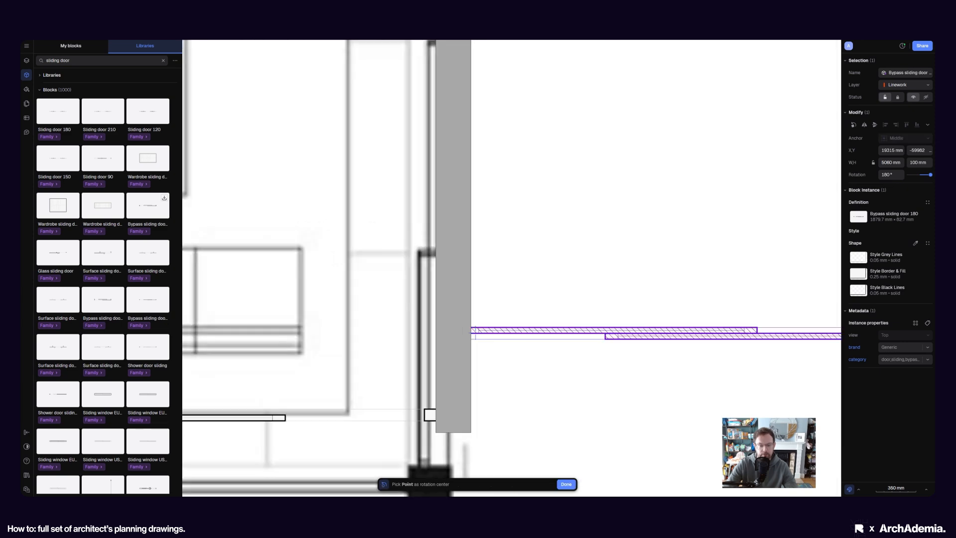
click(453, 339)
click(491, 340)
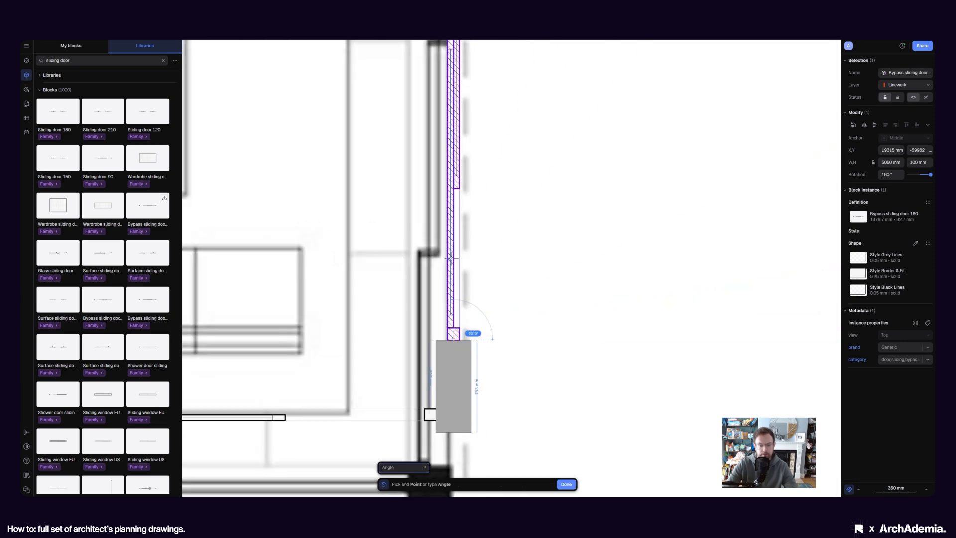
click(454, 312)
Stretch the lower end of the sliding door in living room 4's right wall down towards the corner, making it about 5540 mm wide
scroll(466, 327, down, 5)
scroll(468, 328, up, 4)
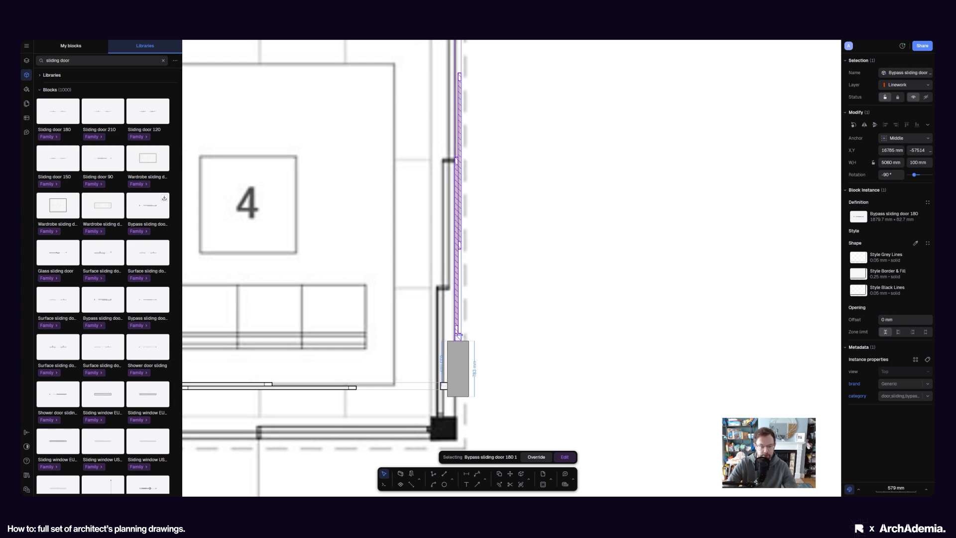
scroll(463, 332, up, 3)
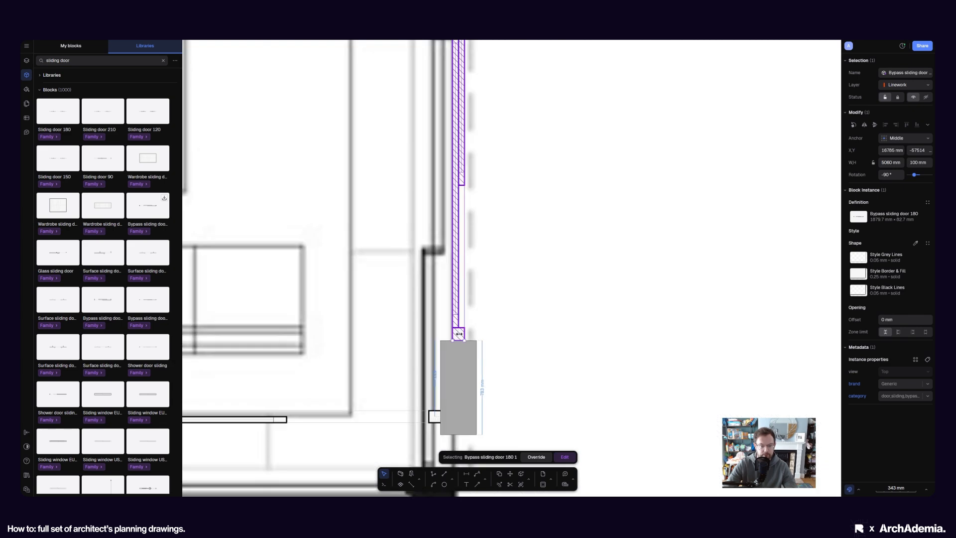
drag(458, 340, 462, 400)
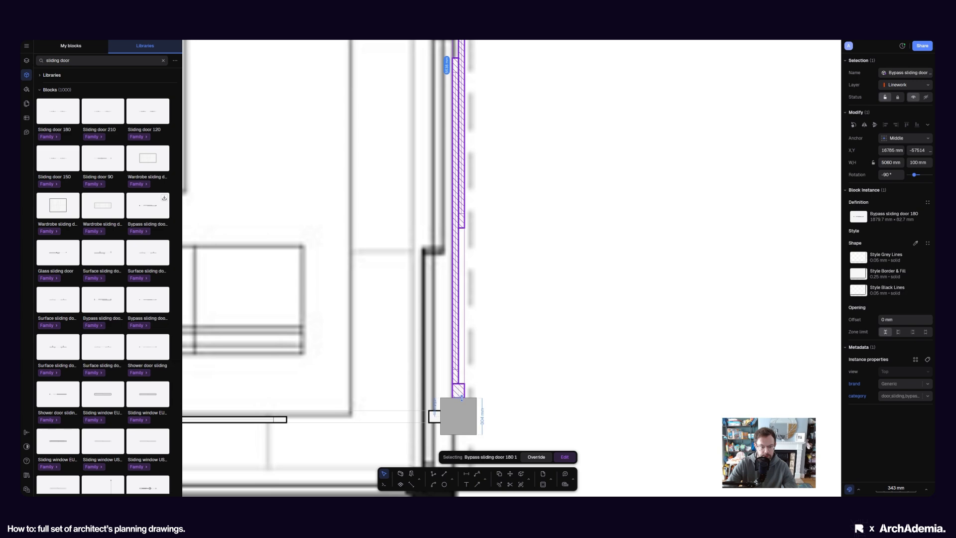
scroll(461, 398, down, 5)
scroll(458, 155, up, 3)
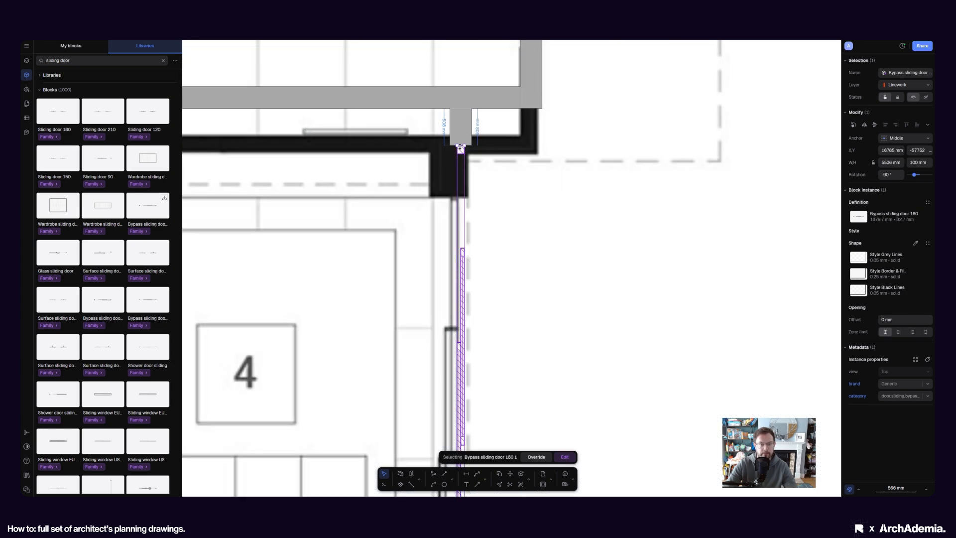
scroll(537, 234, down, 5)
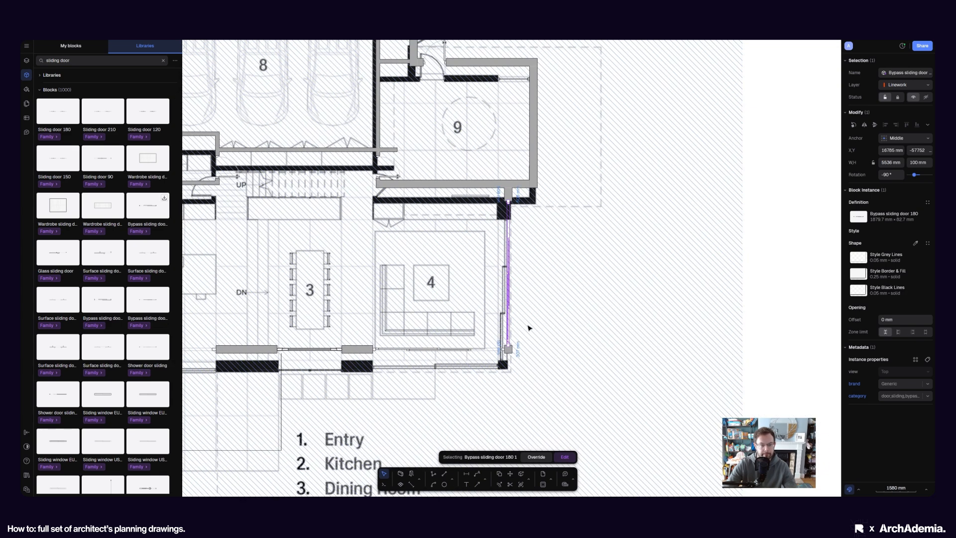
scroll(508, 203, up, 5)
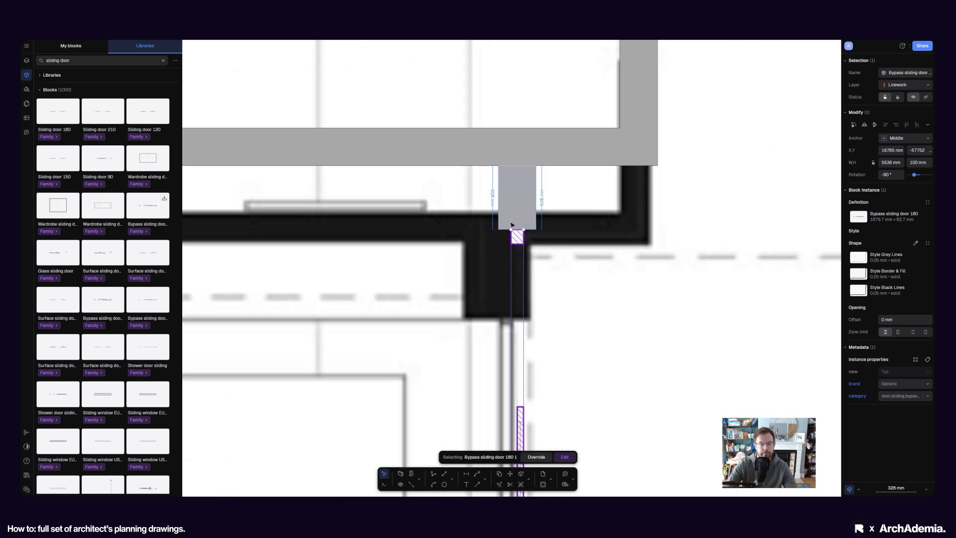
Adjust the upper end of the vertical bypass sliding door so the adjoining wall stub becomes slightly shorter, and deselect the door
drag(516, 227, 518, 218)
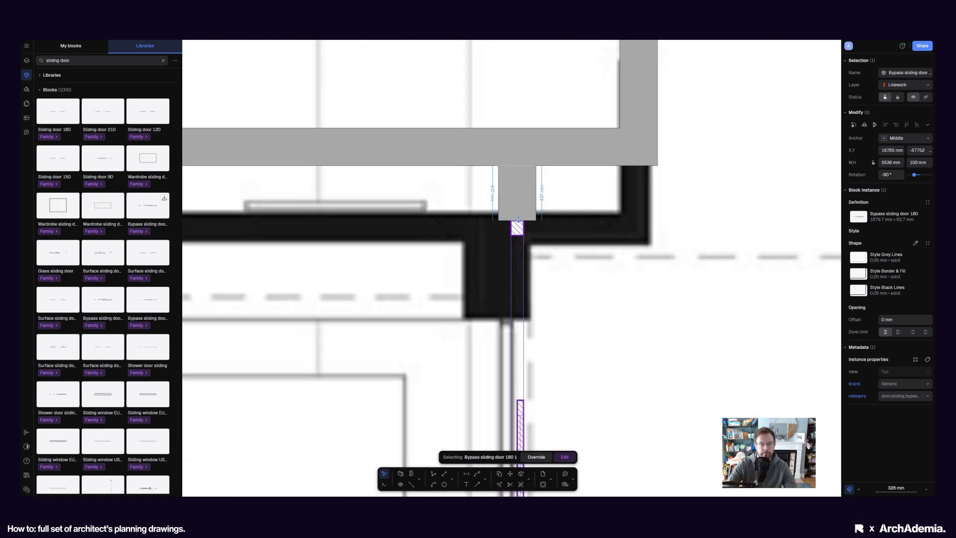
scroll(518, 219, down, 6)
click(764, 310)
scroll(764, 310, down, 2)
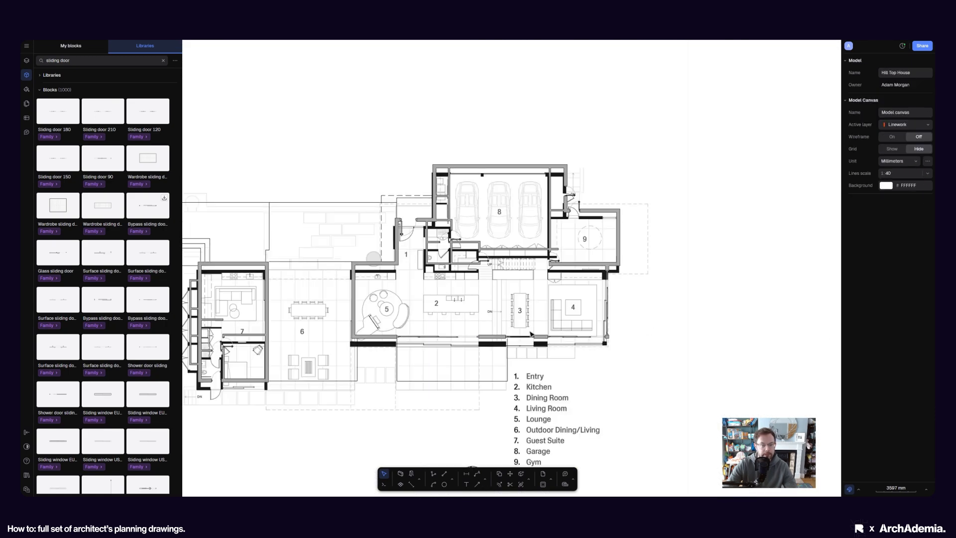
Review the traced walls, doors and windows on both floor plans against the imported drawings beneath them
scroll(347, 334, up, 2)
scroll(473, 302, down, 6)
middle_drag(467, 376, 475, 198)
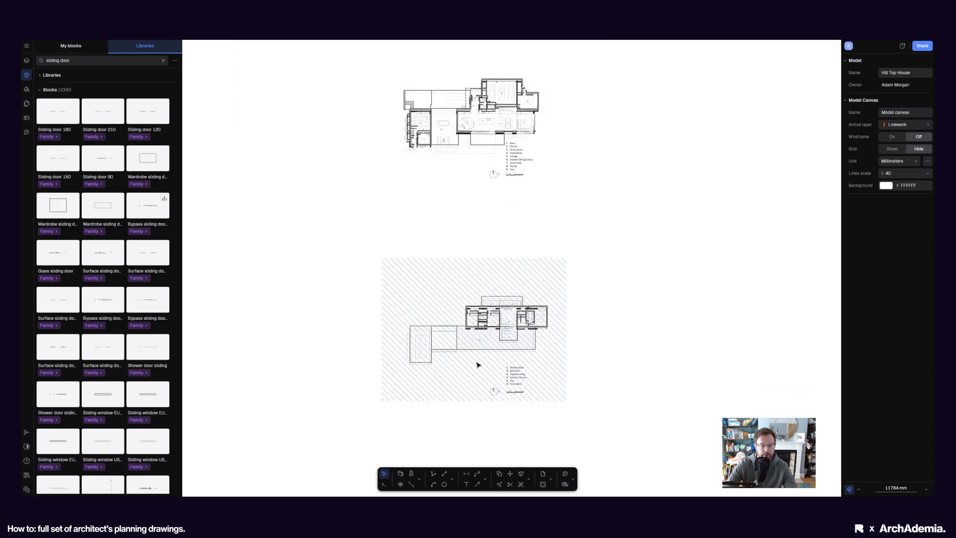
scroll(477, 365, up, 8)
scroll(414, 302, up, 3)
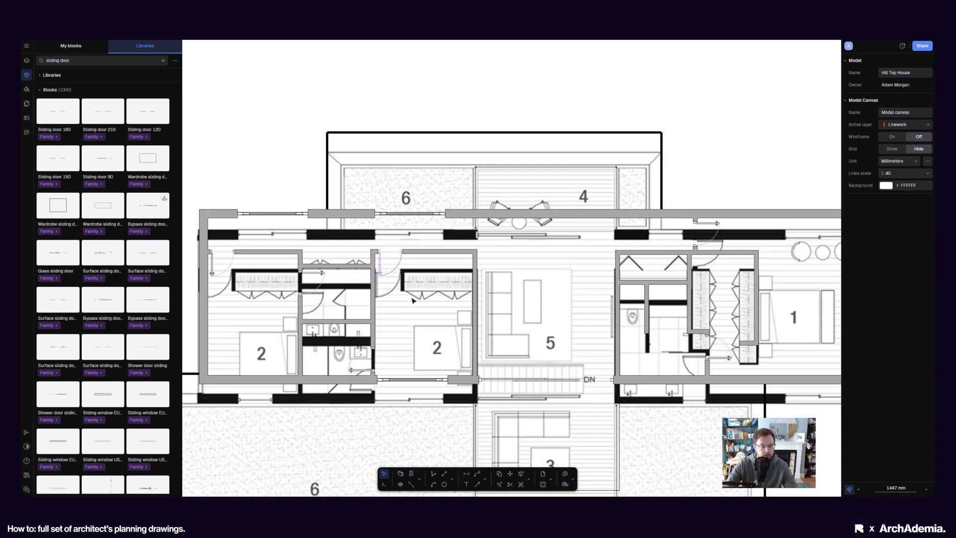
scroll(414, 301, down, 5)
scroll(480, 399, up, 4)
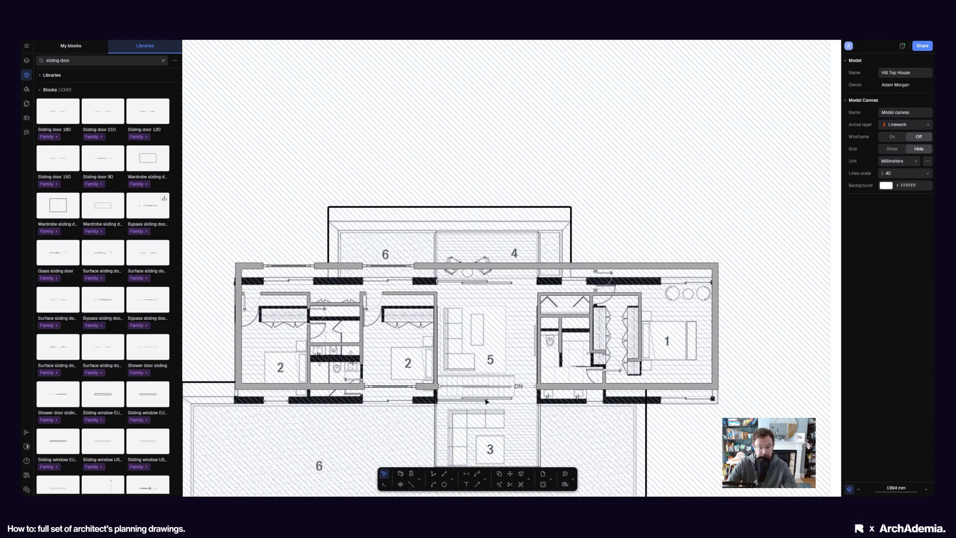
scroll(485, 401, down, 6)
scroll(470, 124, up, 3)
middle_drag(469, 124, 481, 279)
scroll(441, 128, up, 6)
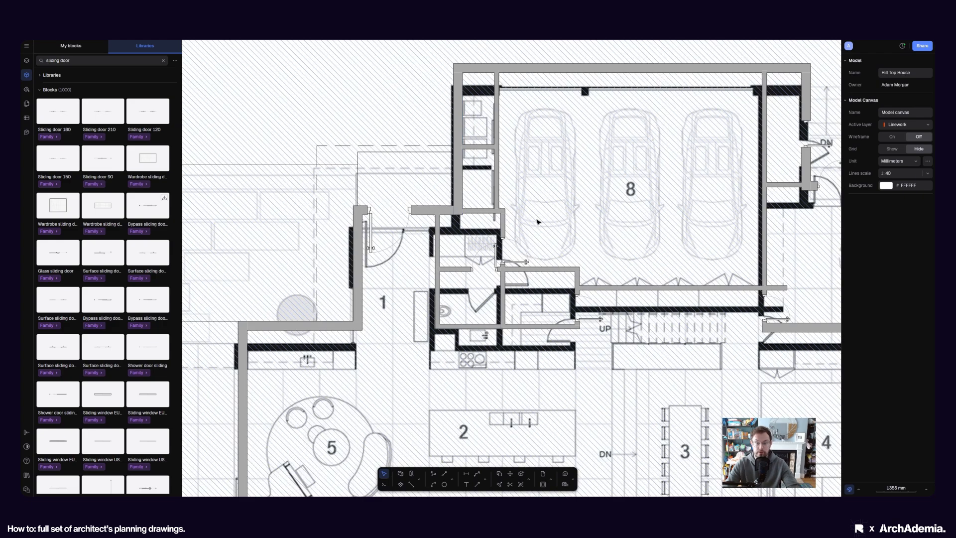
scroll(538, 222, down, 6)
scroll(363, 347, up, 5)
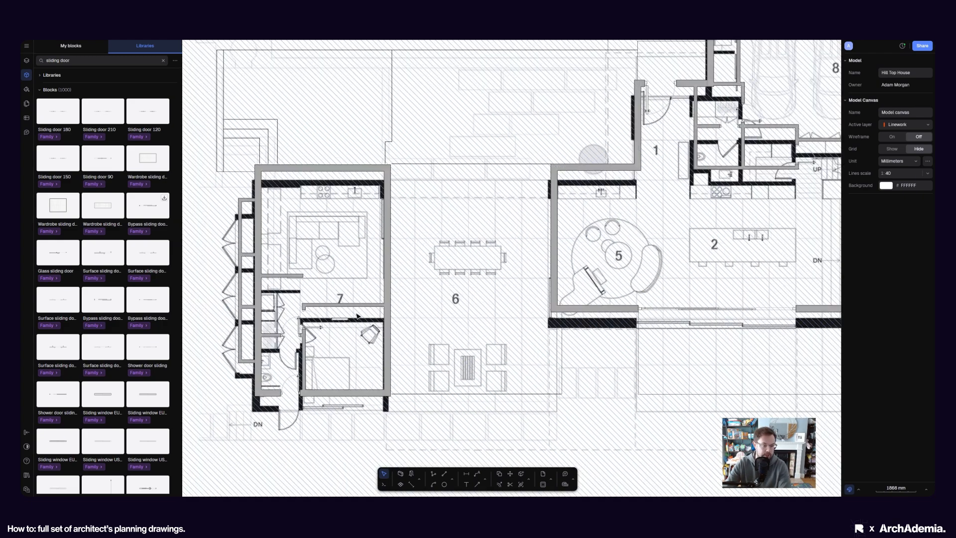
scroll(363, 347, down, 1)
scroll(363, 347, down, 3)
scroll(632, 292, up, 5)
middle_drag(632, 292, 530, 341)
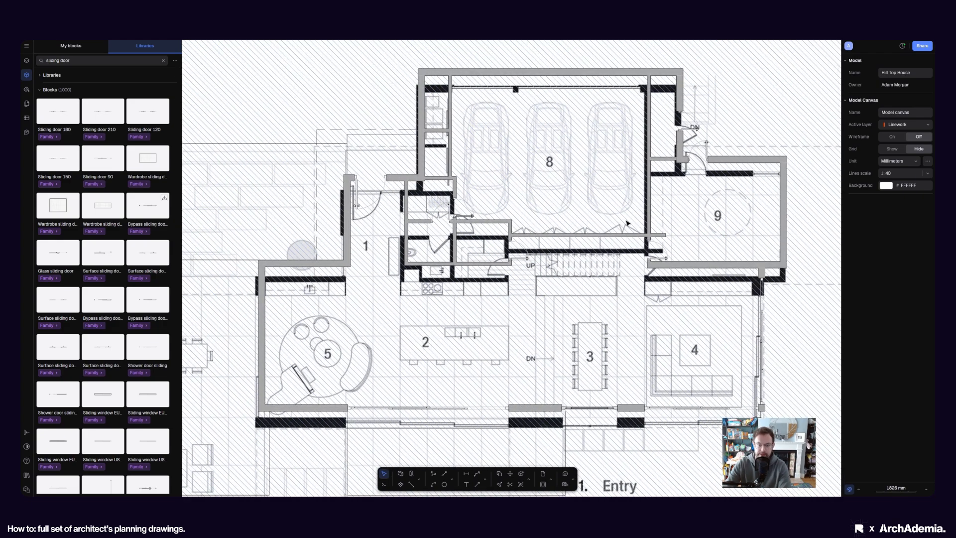
middle_drag(581, 323, 552, 344)
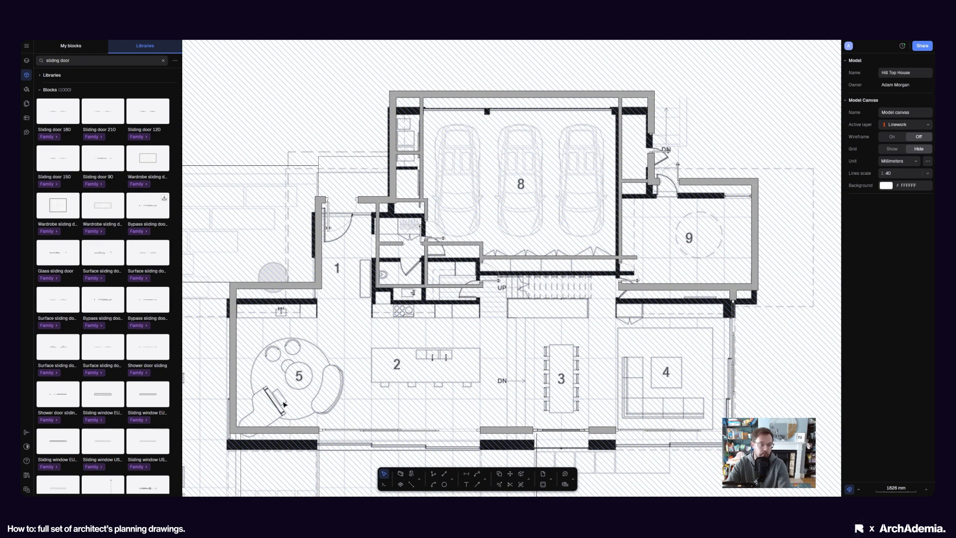
middle_drag(346, 389, 393, 362)
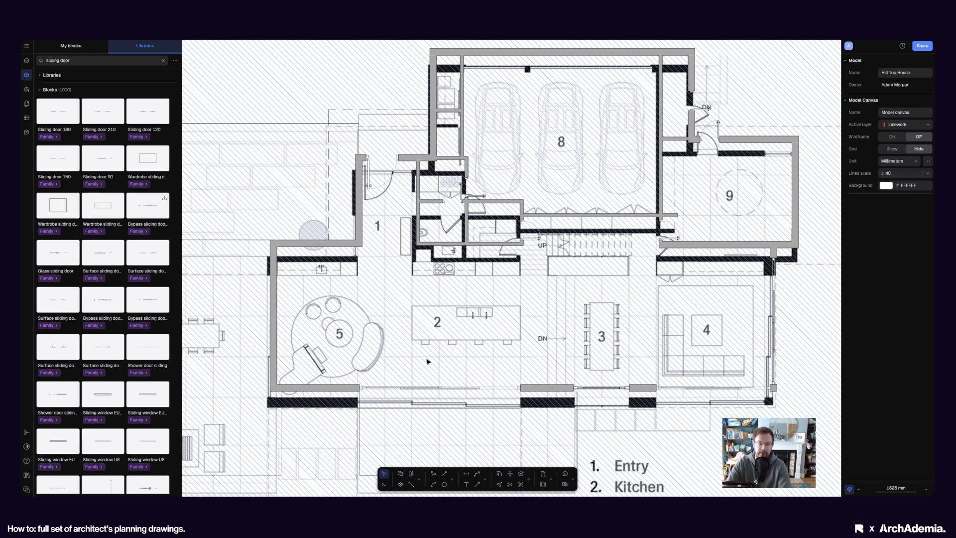
scroll(427, 352, down, 5)
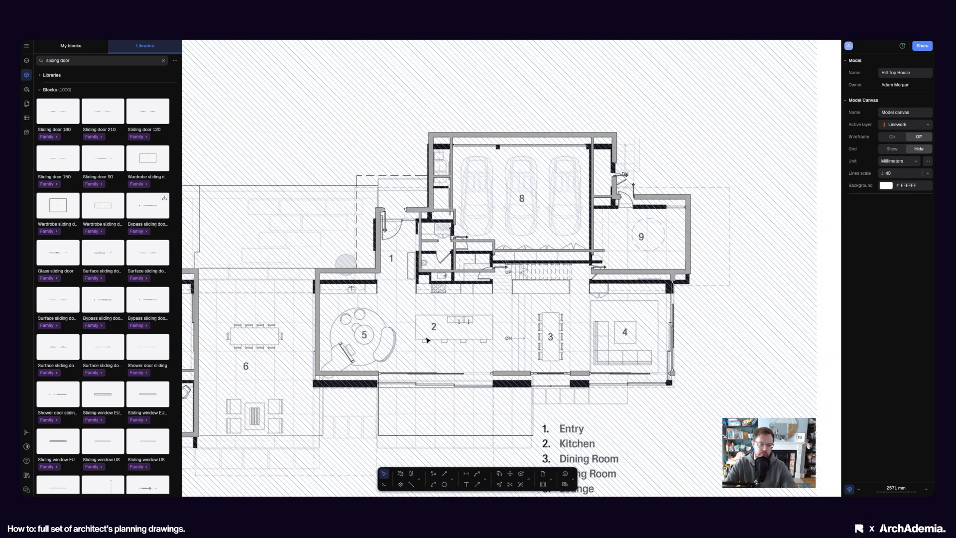
scroll(522, 301, up, 4)
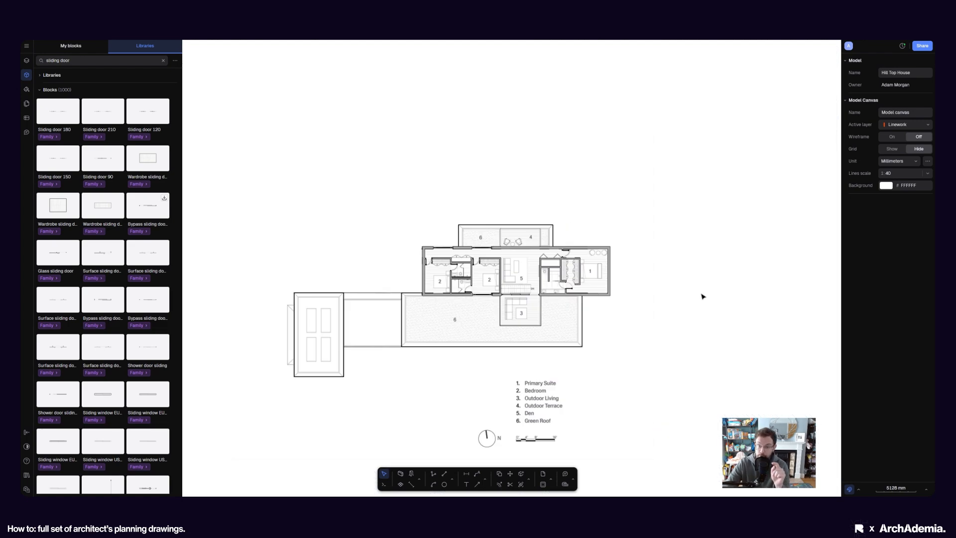
Select all elements on the same layer as the external wall at the outer end of the primary suite
scroll(612, 294, up, 5)
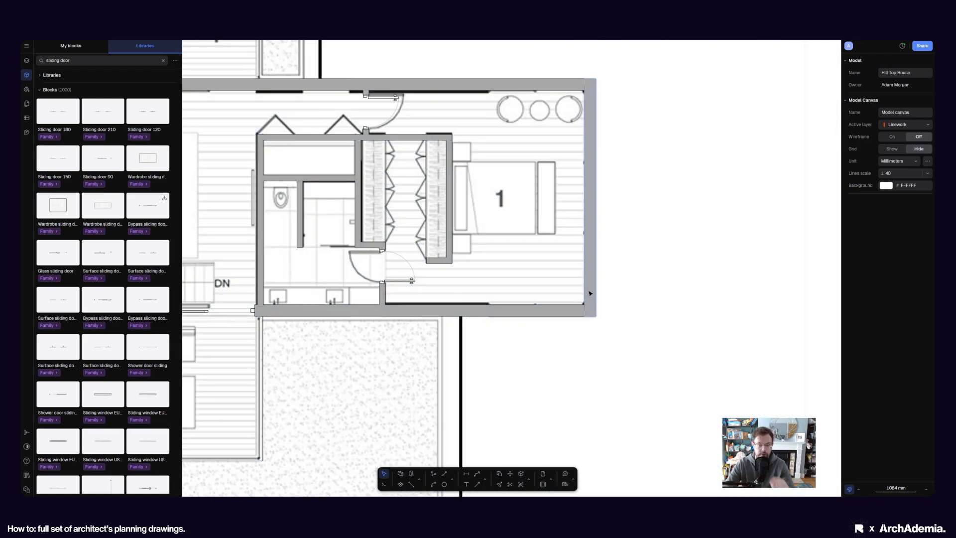
click(590, 294)
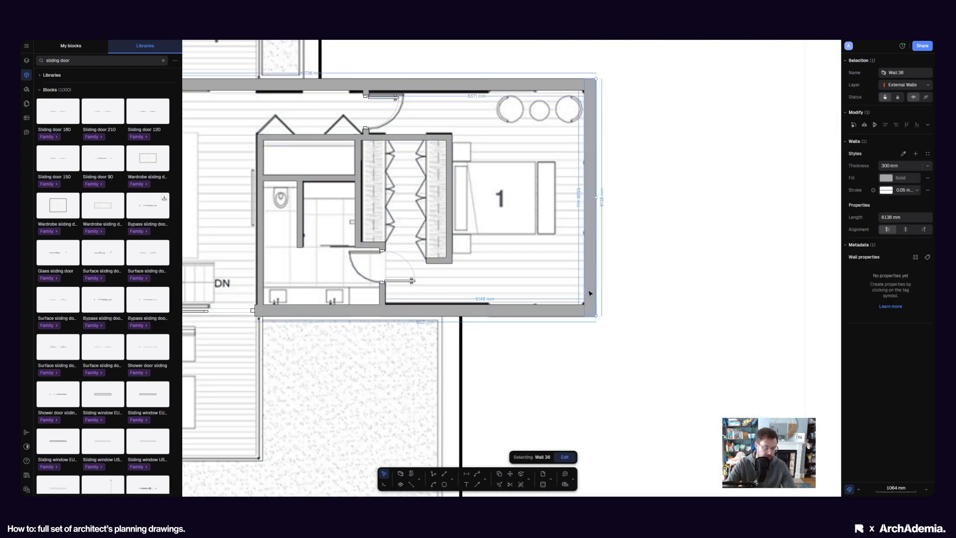
right_click(591, 294)
mouse_move(619, 368)
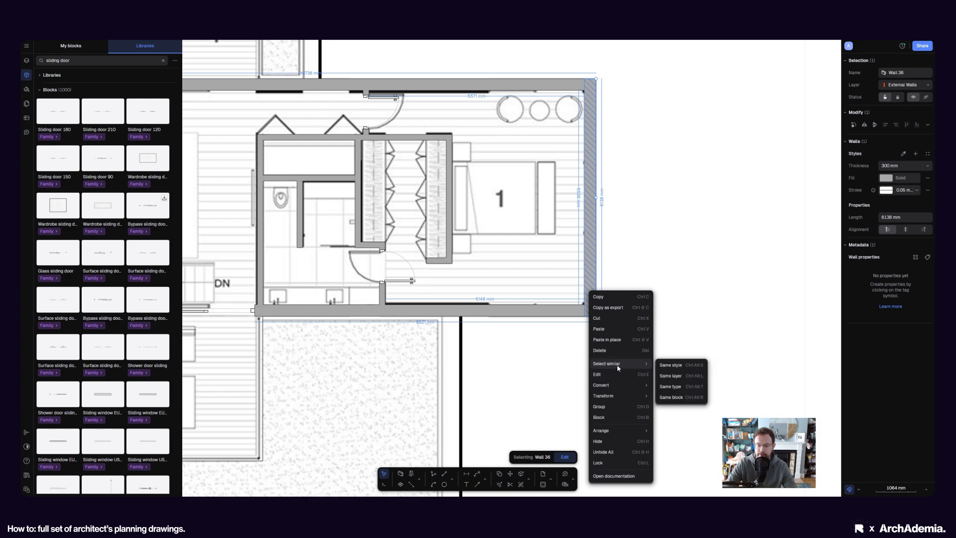
scroll(578, 369, down, 5)
scroll(591, 331, up, 5)
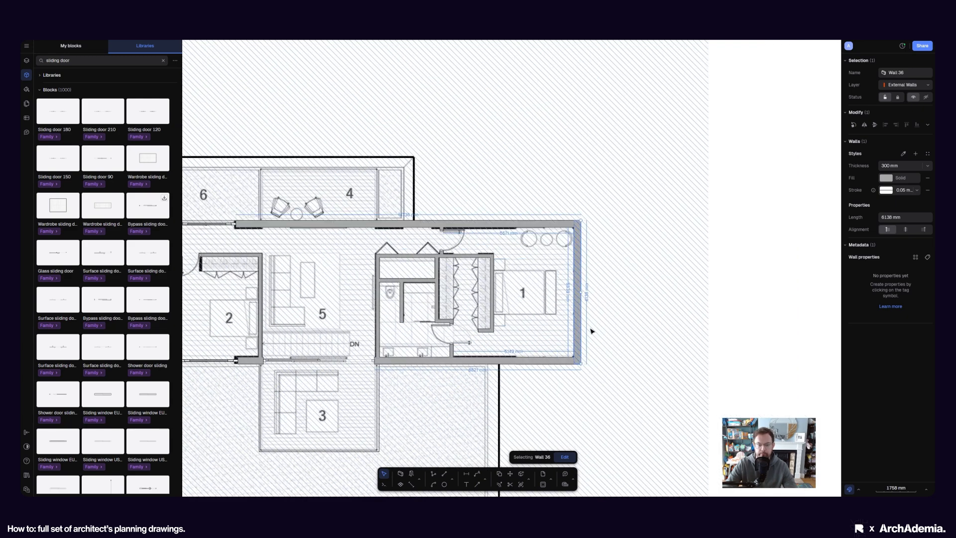
right_click(573, 302)
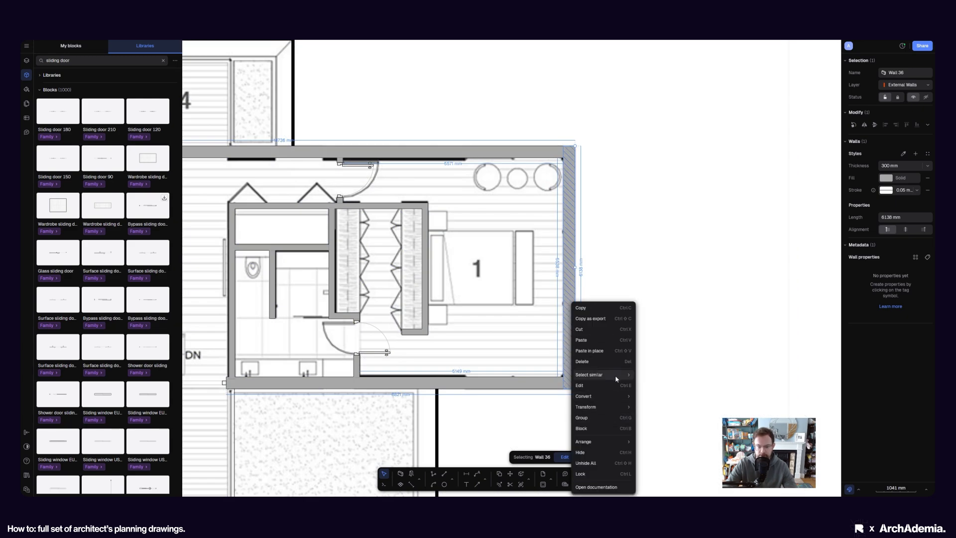
mouse_move(617, 375)
click(647, 387)
scroll(595, 376, down, 6)
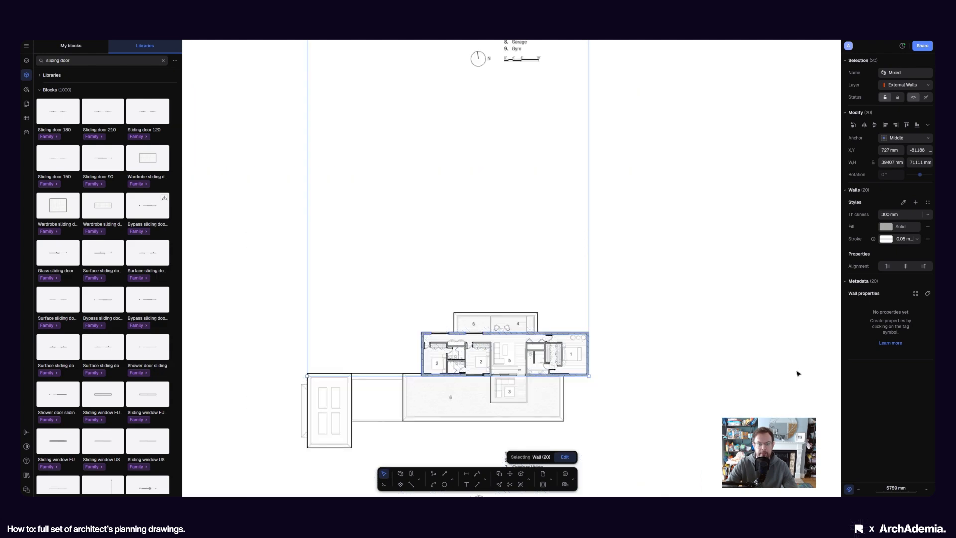
Set the solid fill opacity of the selected external walls to 30%
scroll(615, 374, up, 8)
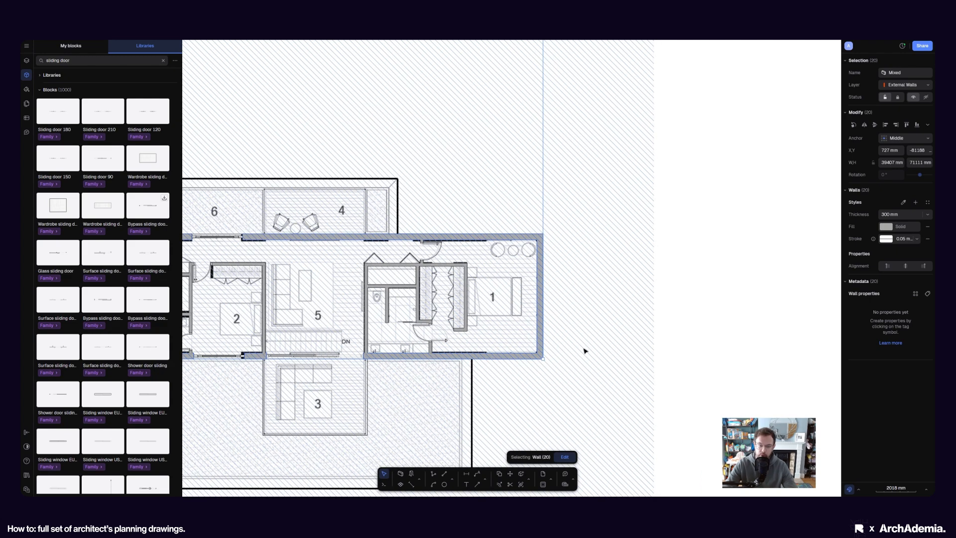
scroll(585, 351, up, 5)
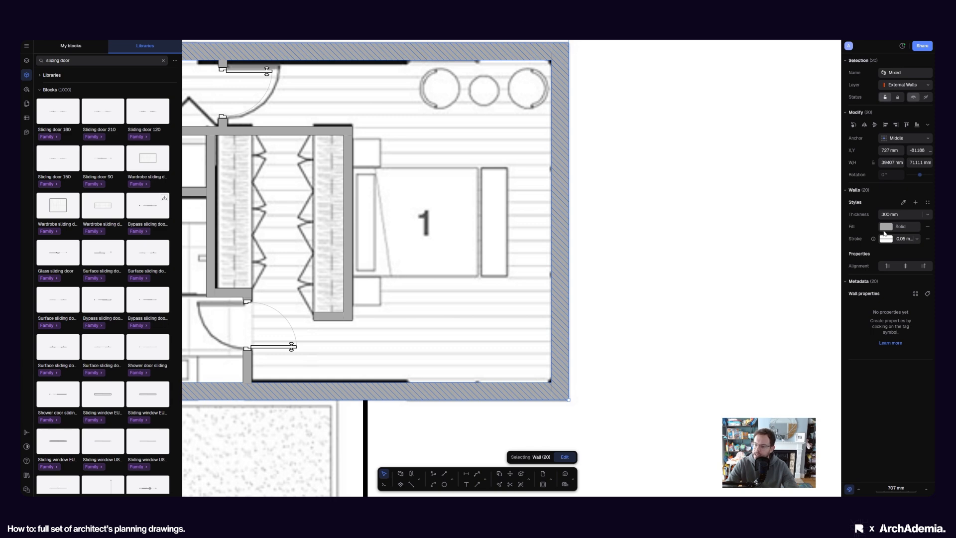
click(886, 227)
click(795, 338)
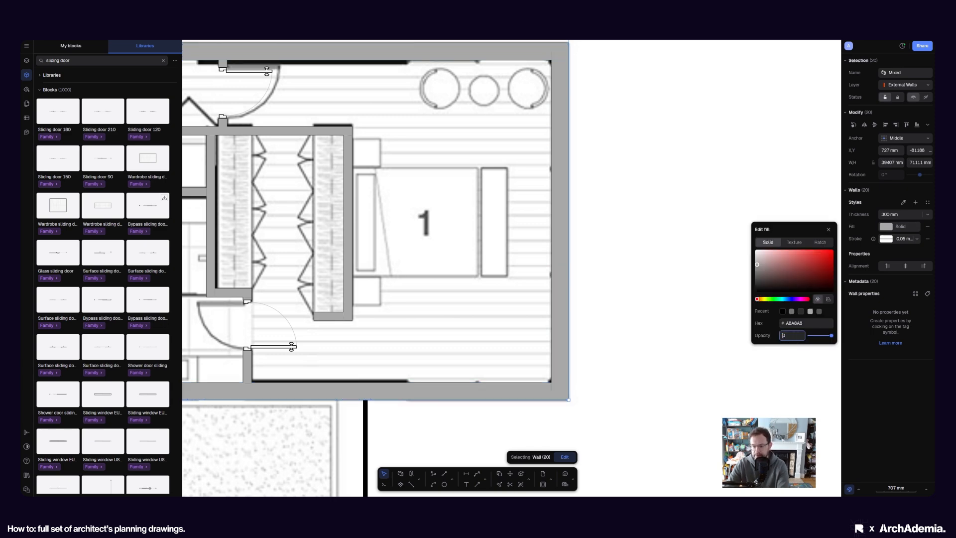
text(30)
key(Return)
Examine how the translucent external walls line up with the imported plans on both floors, and clear the selection
scroll(503, 363, down, 10)
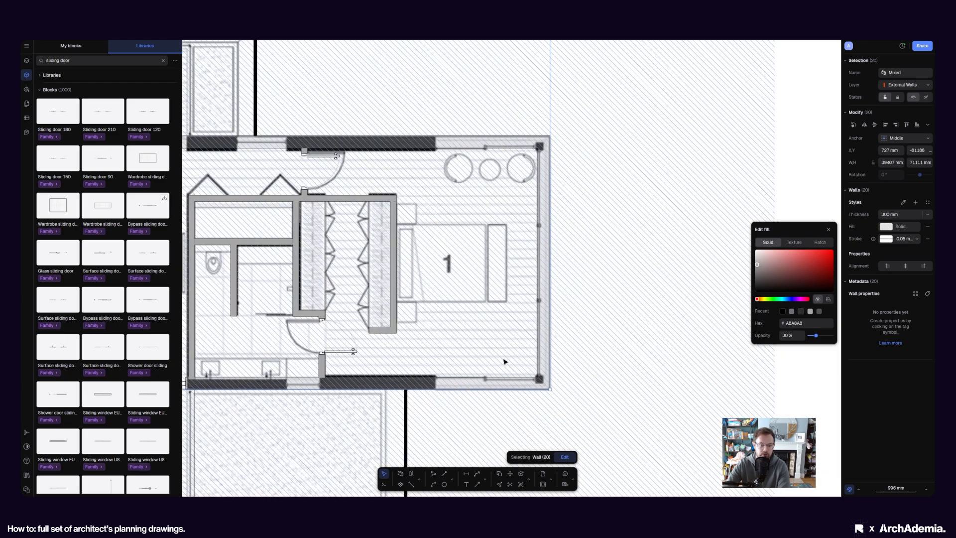
scroll(498, 144, up, 10)
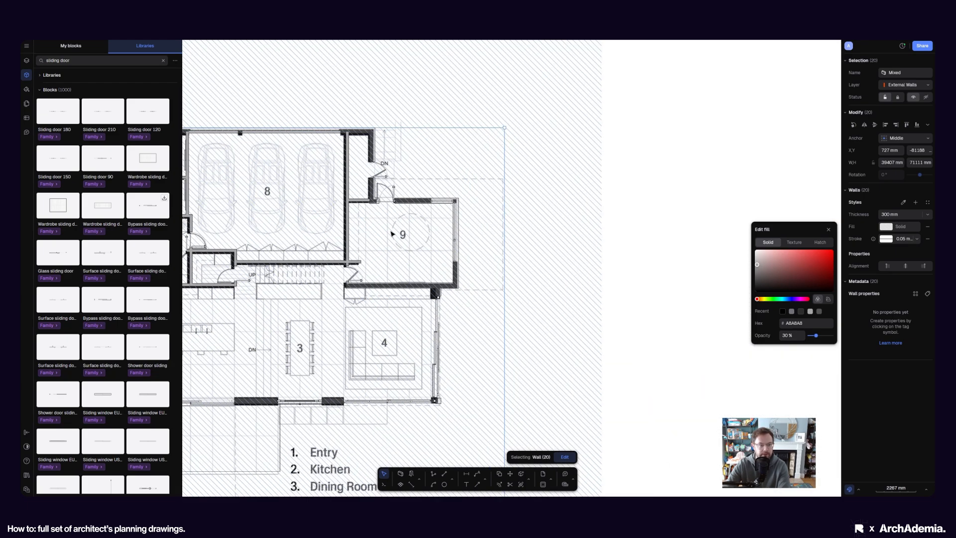
scroll(558, 231, up, 6)
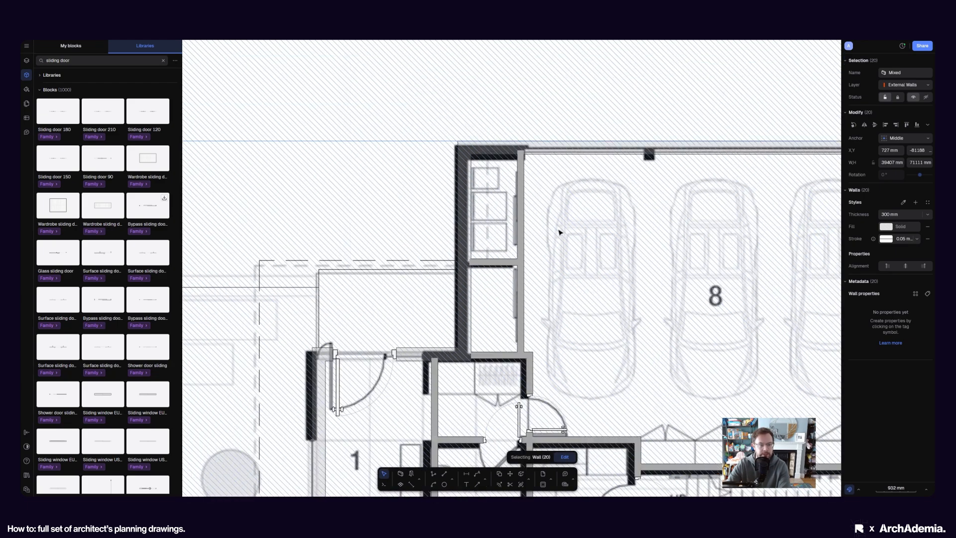
scroll(558, 232, down, 5)
scroll(374, 312, up, 8)
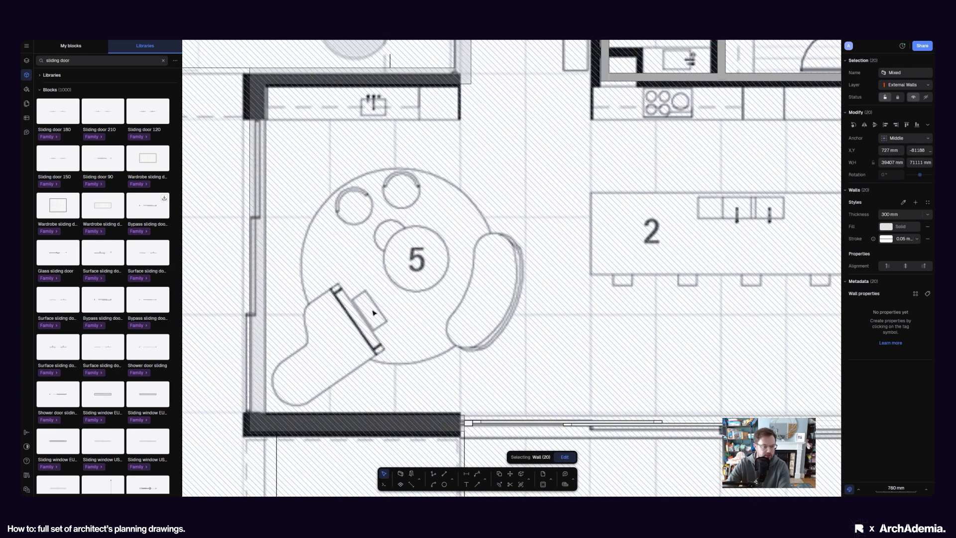
scroll(374, 313, down, 8)
scroll(529, 324, up, 5)
key(Escape)
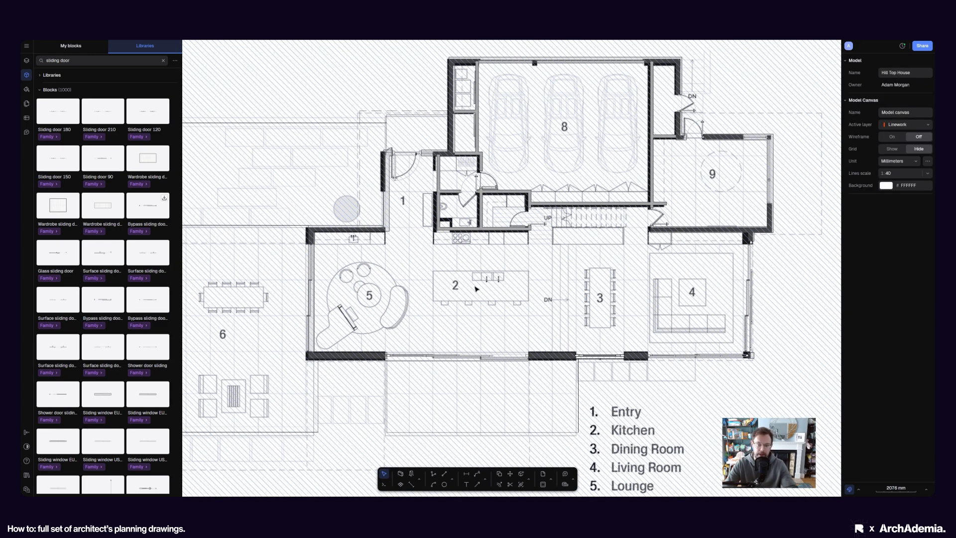
scroll(422, 306, down, 1)
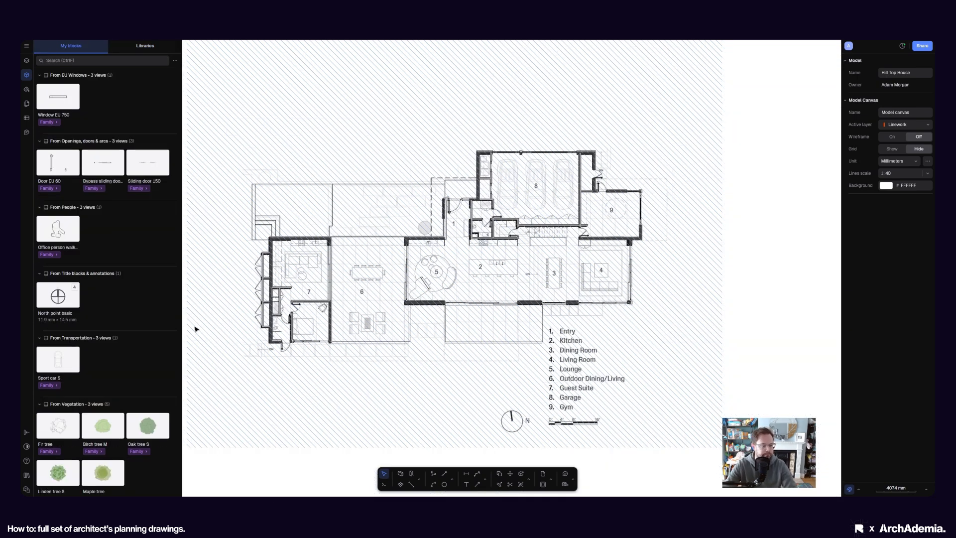
middle_drag(457, 283, 426, 279)
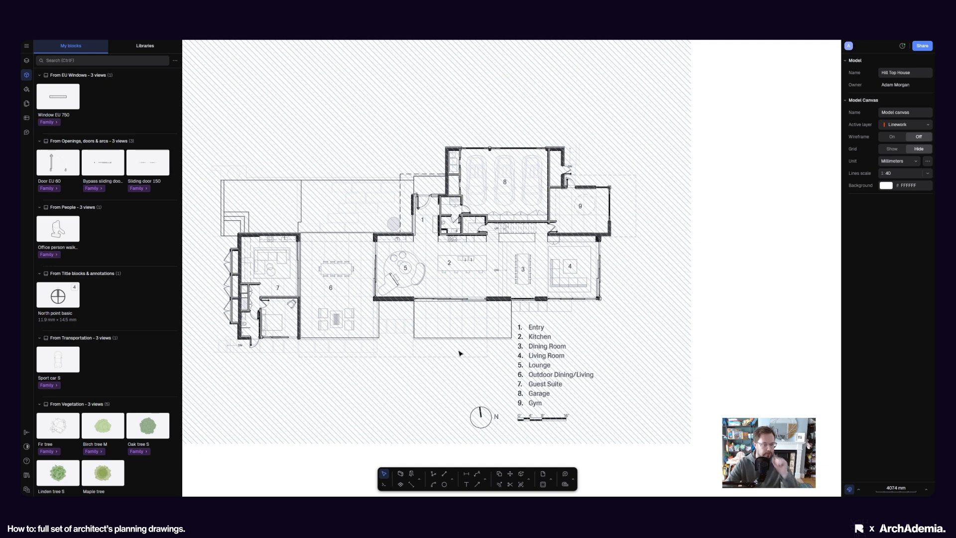
Hide the Imports layer so that only the traced ground-floor plan is shown
click(27, 60)
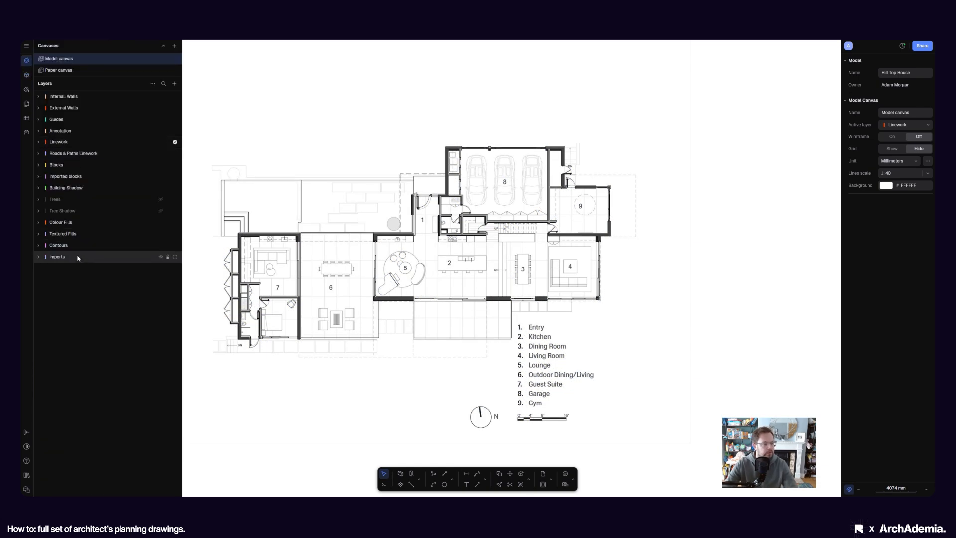
click(161, 257)
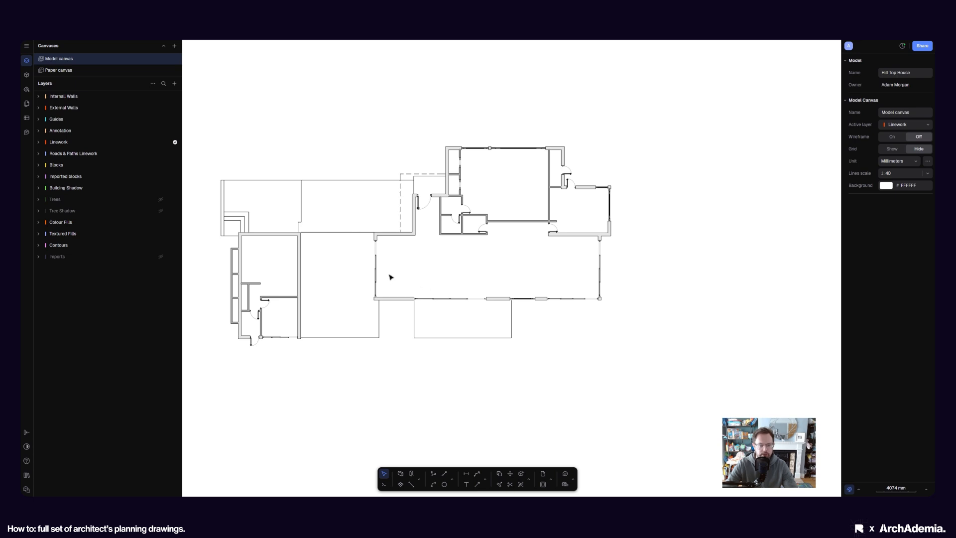
scroll(389, 275, up, 3)
middle_drag(410, 253, 413, 305)
scroll(441, 307, down, 2)
middle_drag(265, 273, 346, 281)
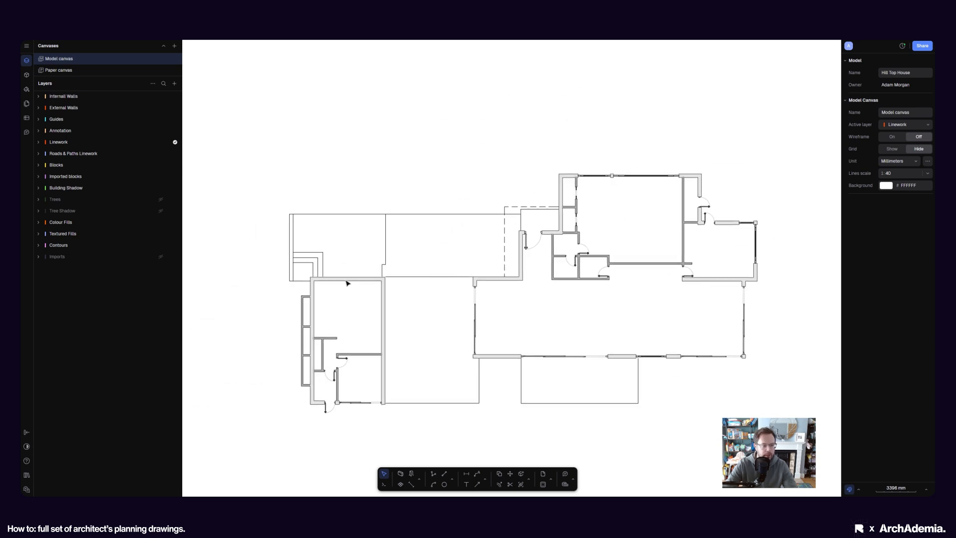
Extend the three nested step lines outside the guest suite to its upper external wall, using that wall as the boundary
scroll(347, 282, up, 8)
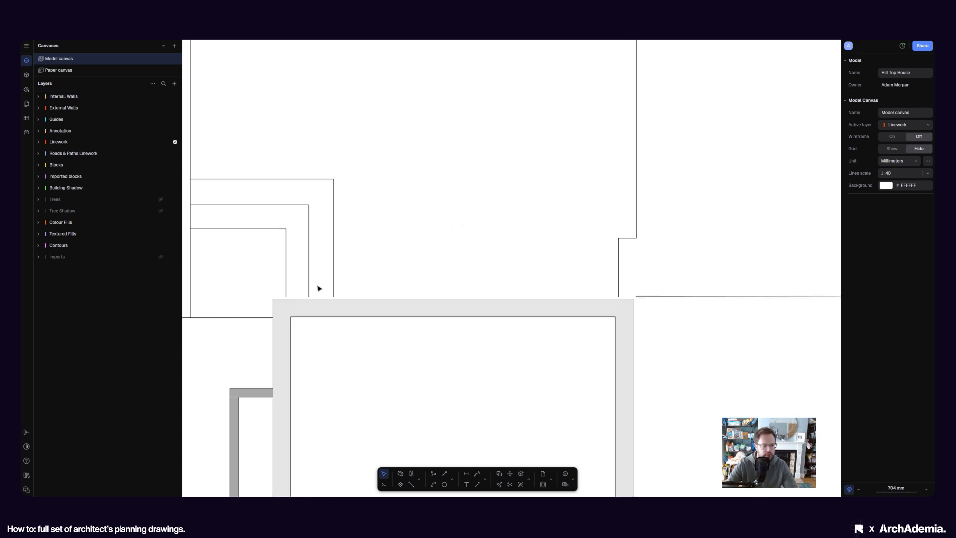
click(533, 480)
click(610, 421)
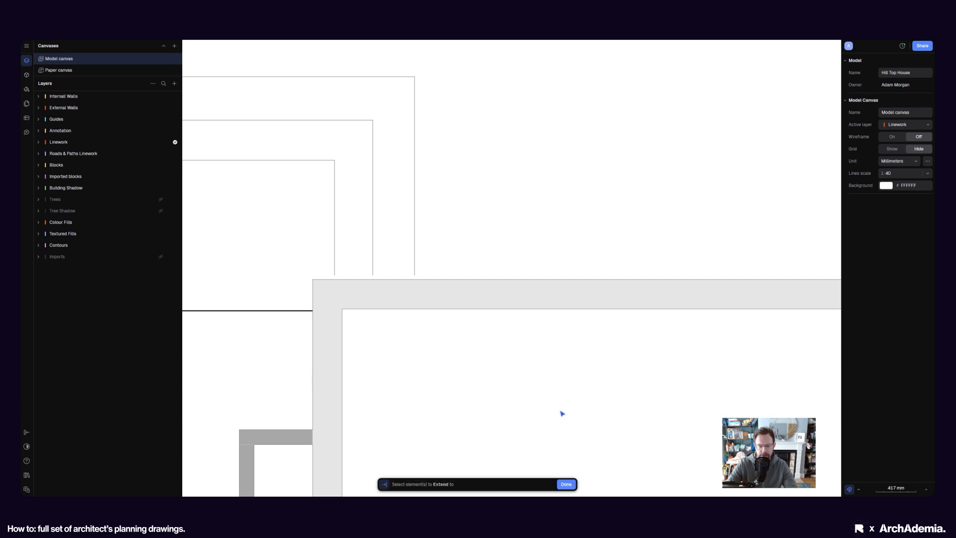
click(455, 299)
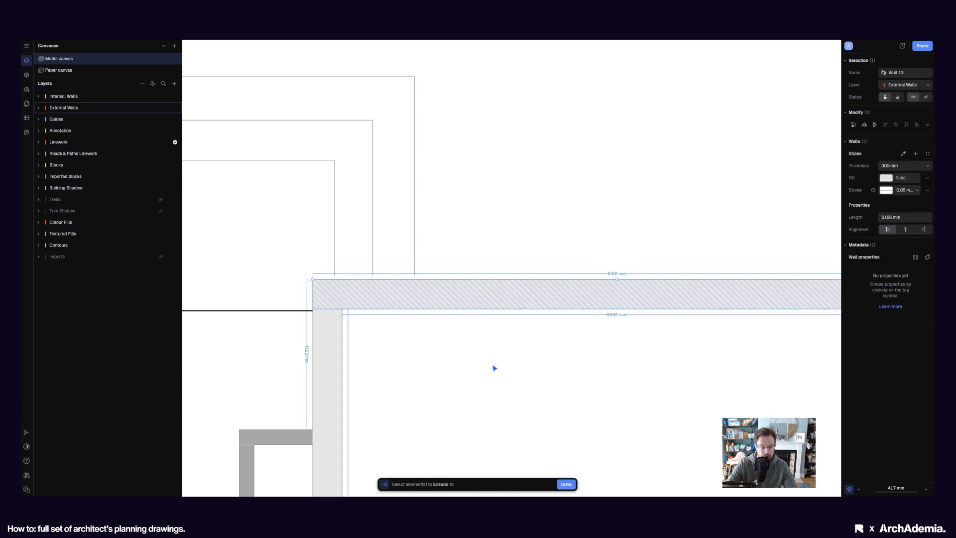
click(565, 487)
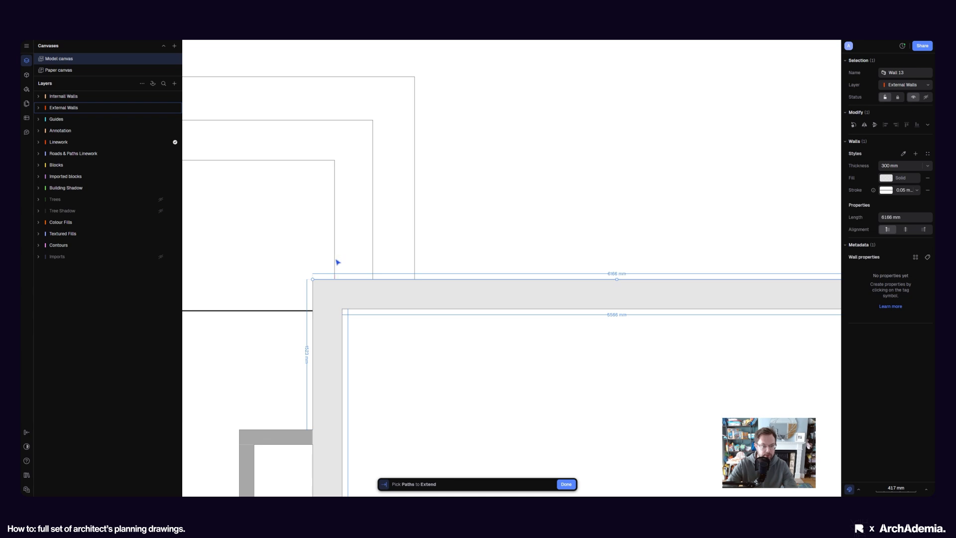
Finish the Extend command and clear the wall selection
click(564, 486)
scroll(431, 350, down, 5)
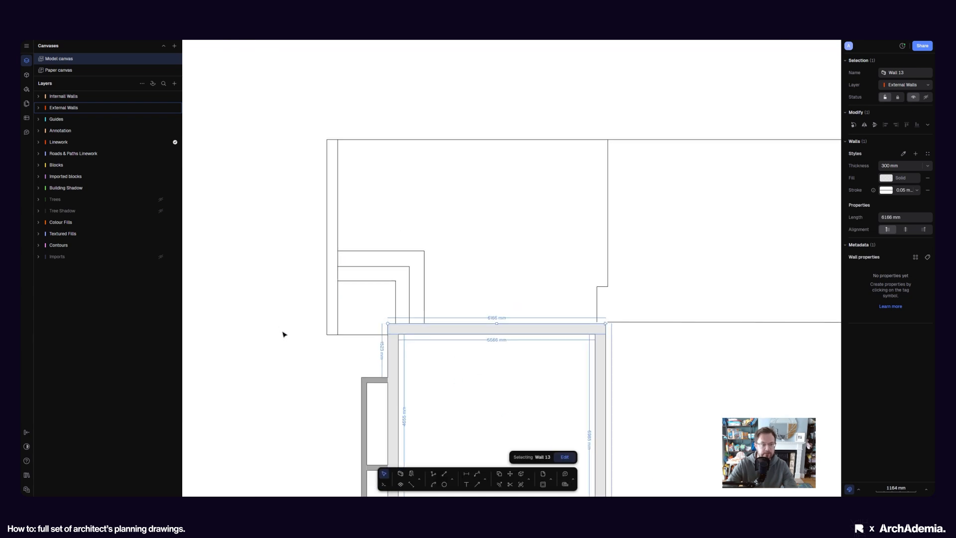
click(277, 321)
Set the stroke of the large outline below the first-floor plan to 0.05 mm
scroll(305, 222, down, 5)
scroll(531, 323, up, 5)
scroll(466, 295, down, 8)
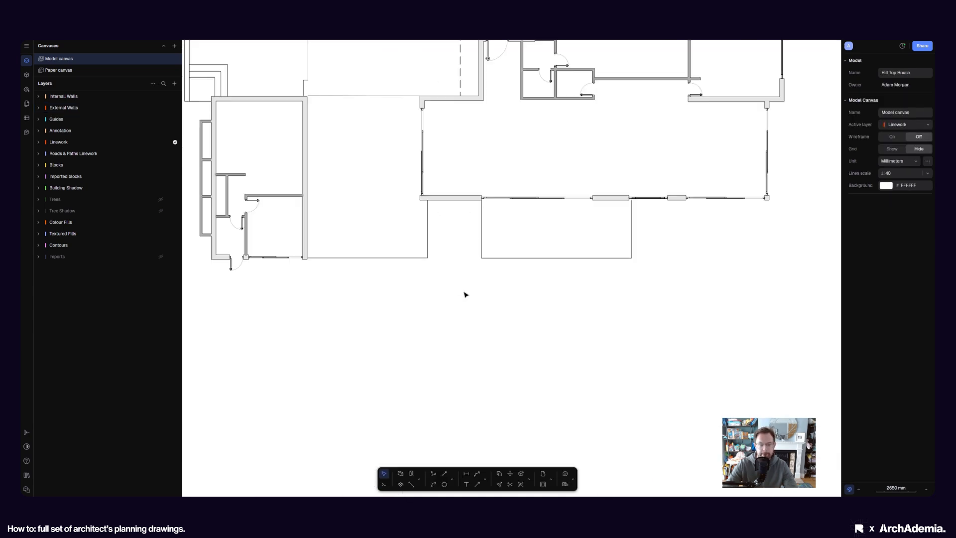
scroll(534, 376, up, 5)
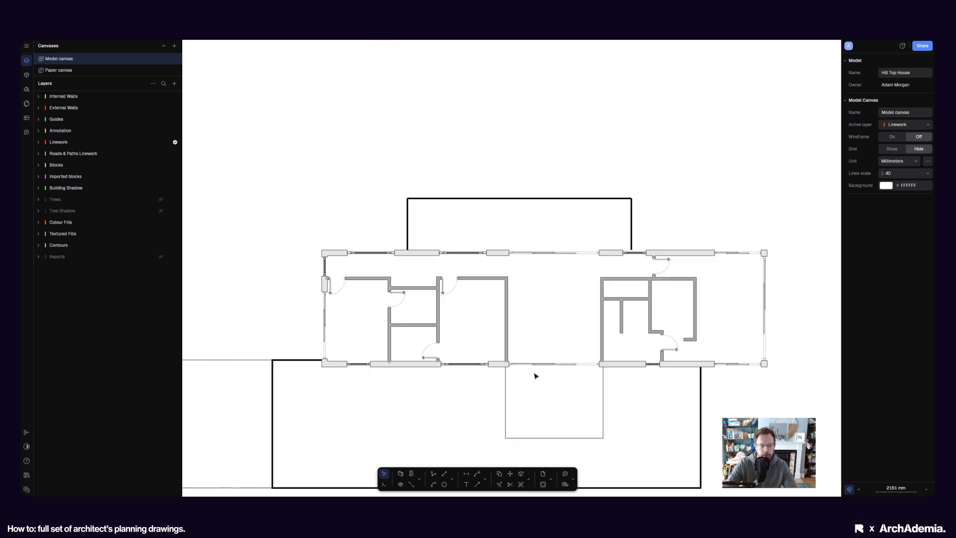
click(322, 351)
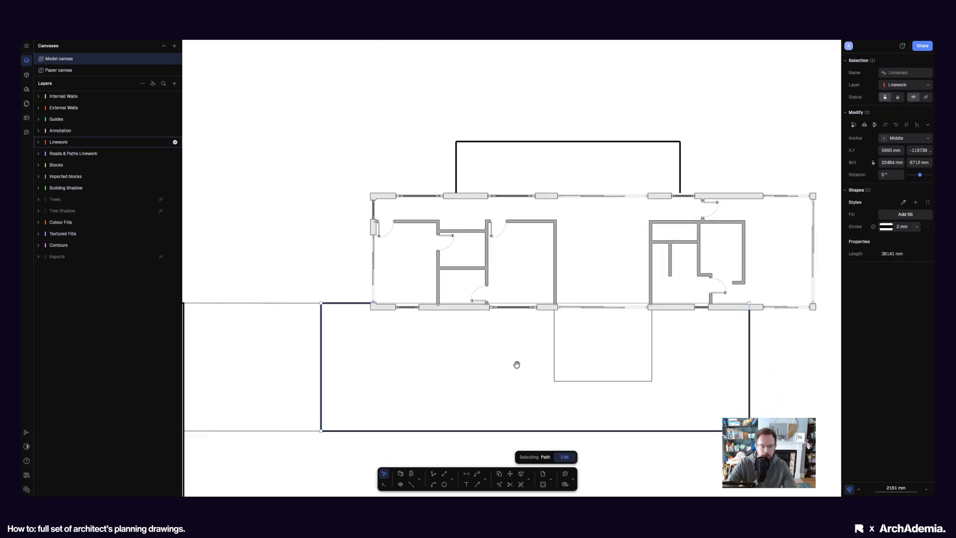
scroll(572, 354, down, 1)
click(917, 227)
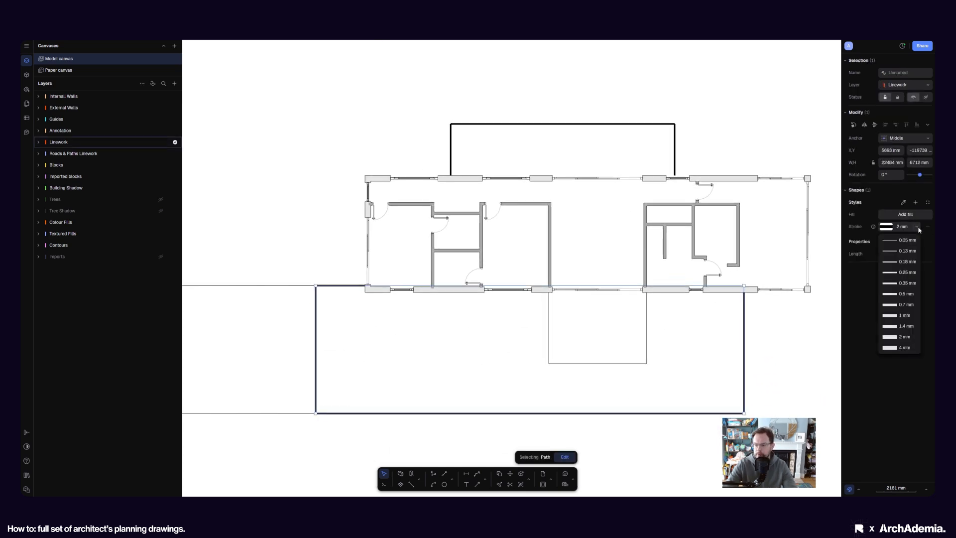
click(800, 339)
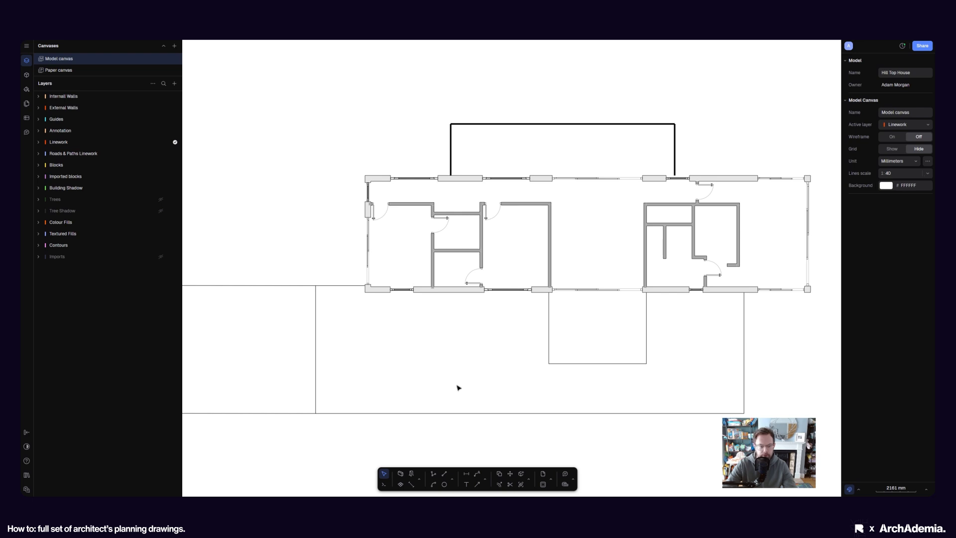
Set the stroke of all three sides of the outline above the first-floor plan to 0.05 mm
scroll(457, 386, up, 3)
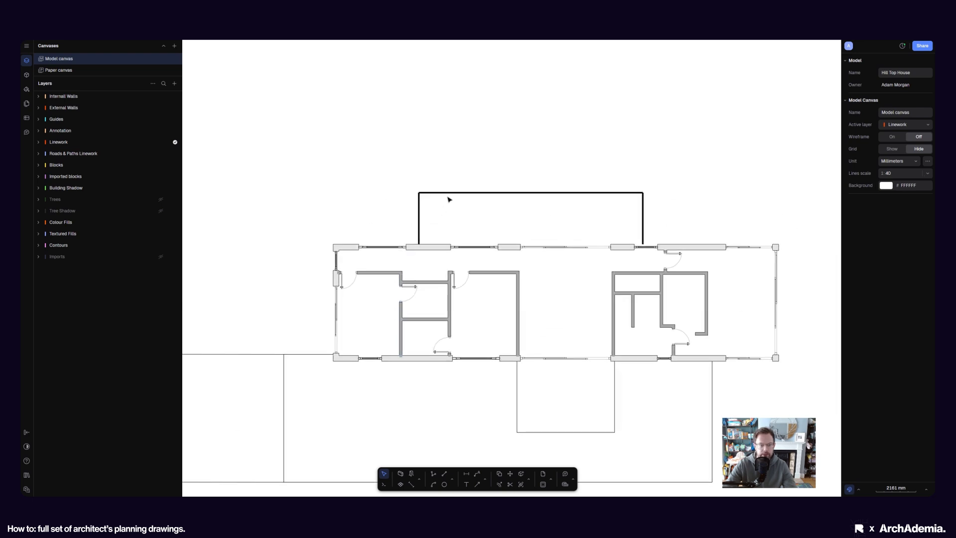
shift+click(643, 224)
click(917, 227)
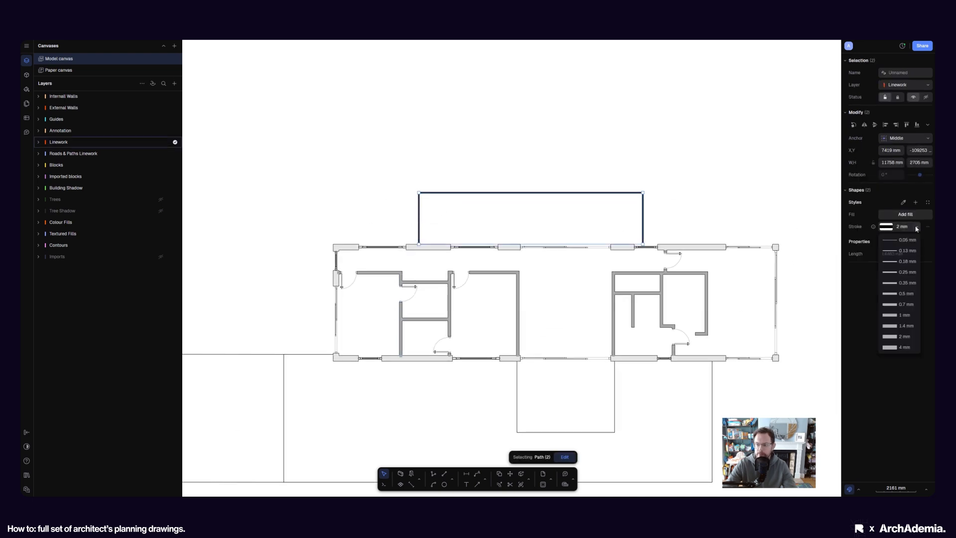
click(906, 240)
click(680, 218)
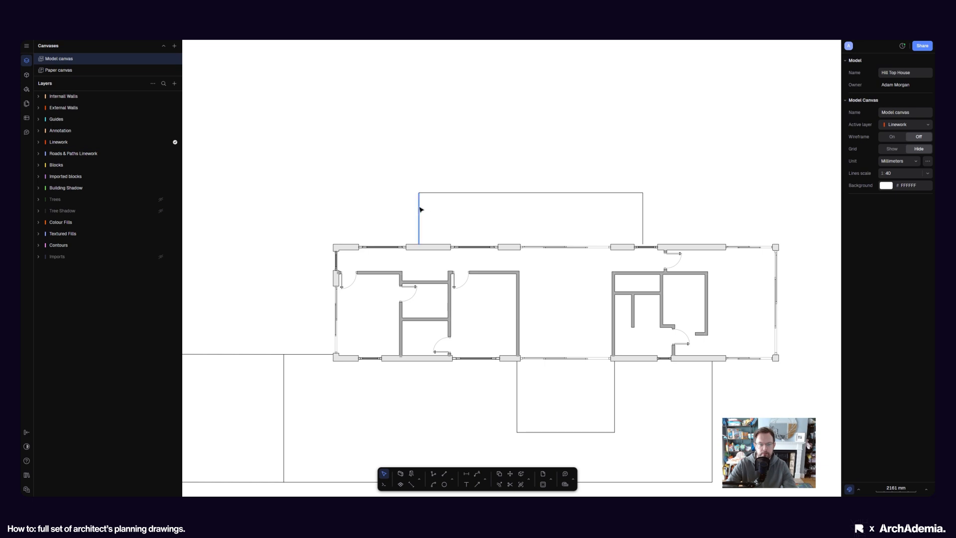
scroll(454, 214, up, 3)
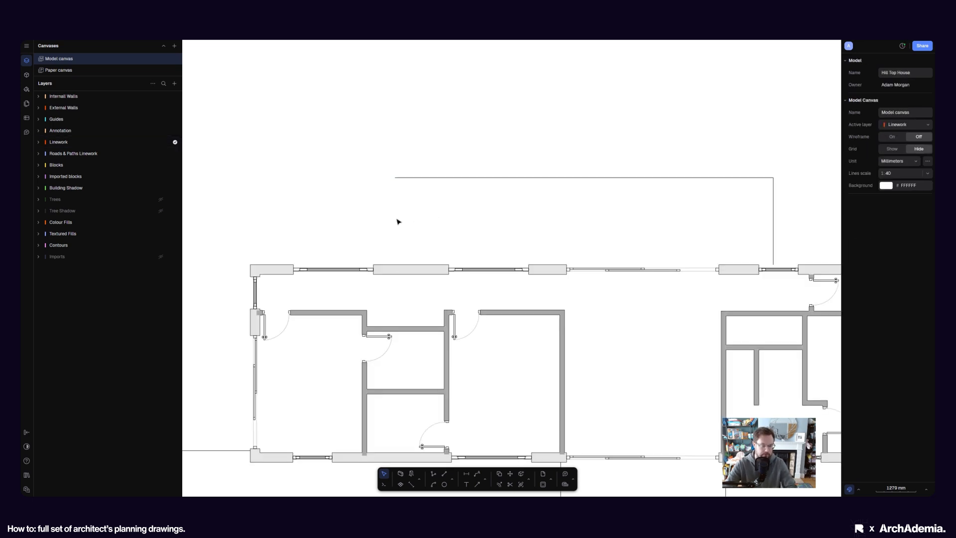
click(396, 221)
click(917, 227)
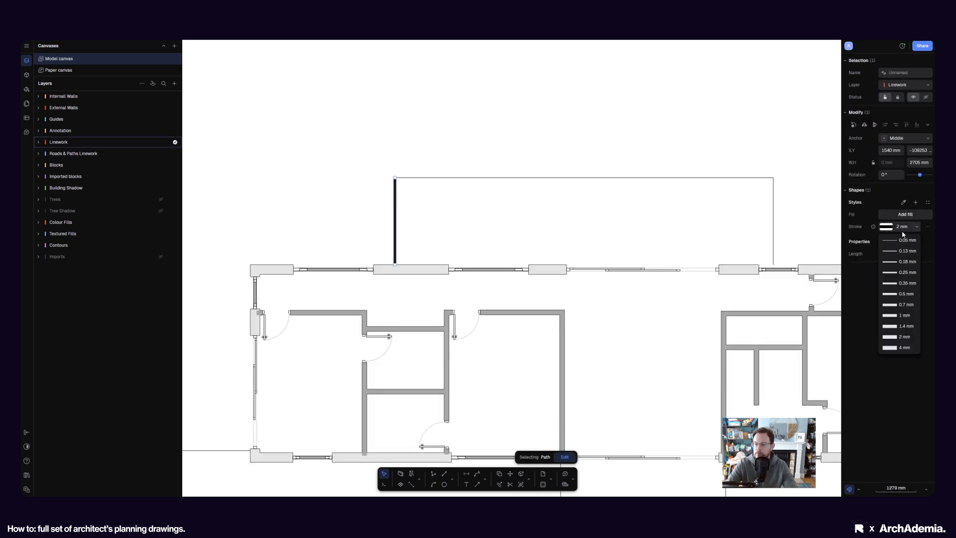
click(905, 239)
click(733, 227)
Draw a Building Outline line along the first-floor plan's upper outer wall face, bridging the window and sliding-door openings between the wall segments
middle_drag(727, 226, 540, 219)
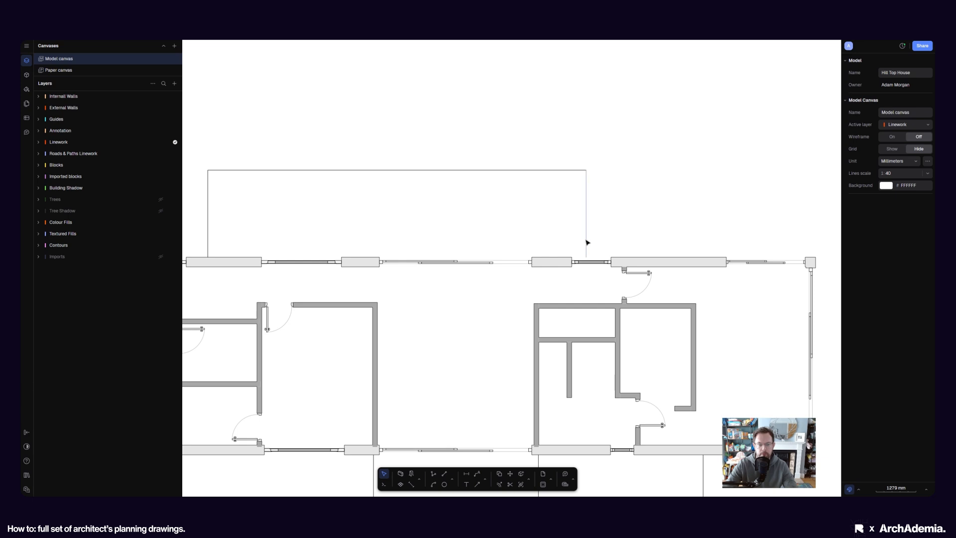
scroll(604, 251, up, 3)
click(444, 473)
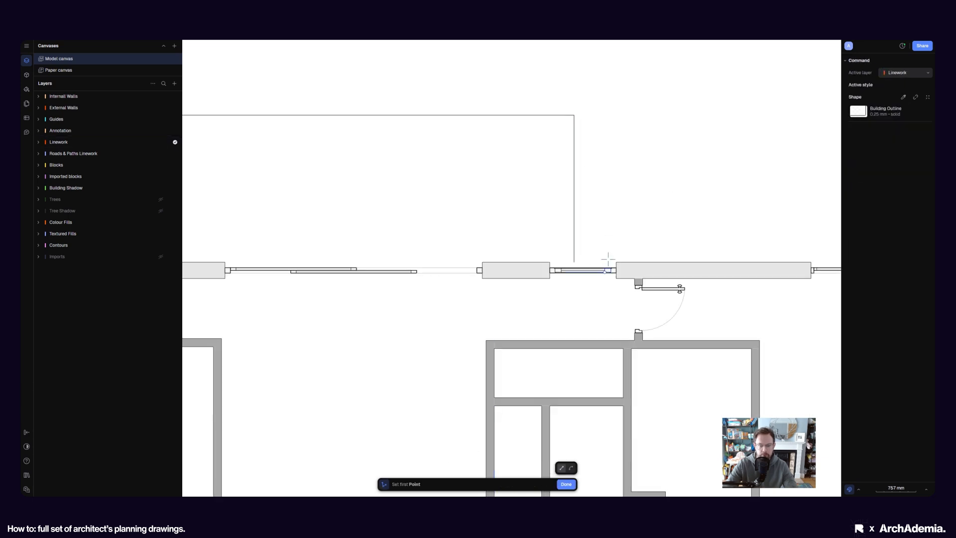
scroll(603, 254, up, 3)
click(626, 265)
scroll(625, 266, down, 5)
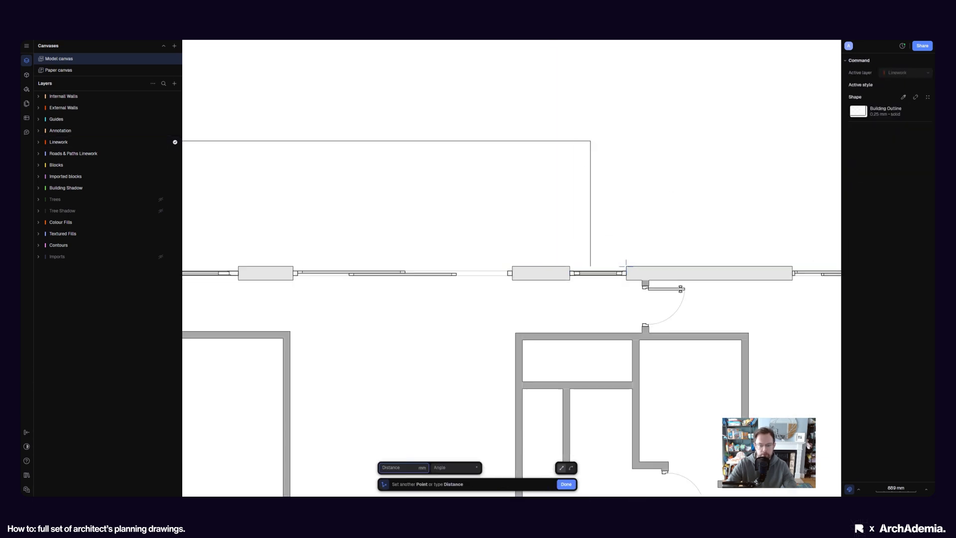
scroll(267, 267, up, 3)
click(266, 265)
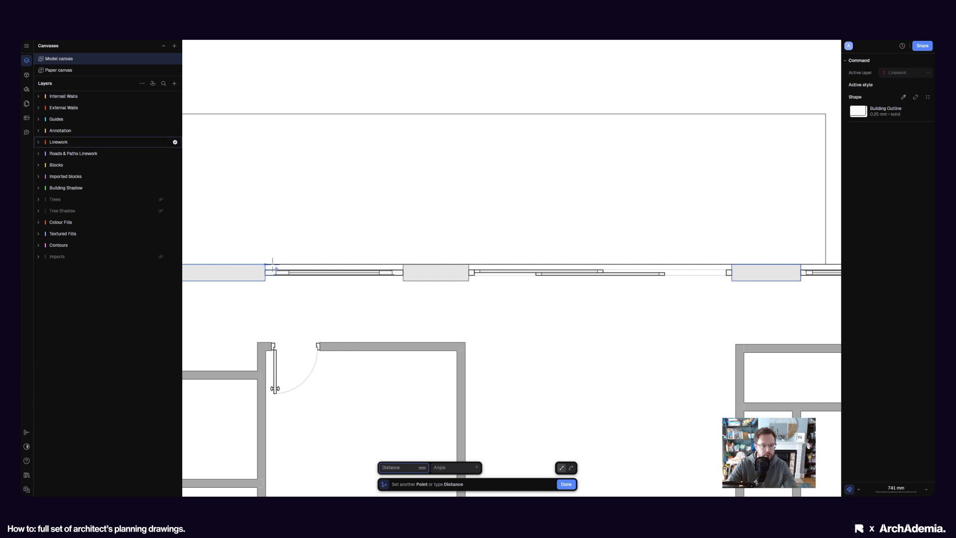
key(Return)
scroll(453, 236, down, 3)
scroll(714, 238, up, 3)
key(Escape)
scroll(665, 247, down, 3)
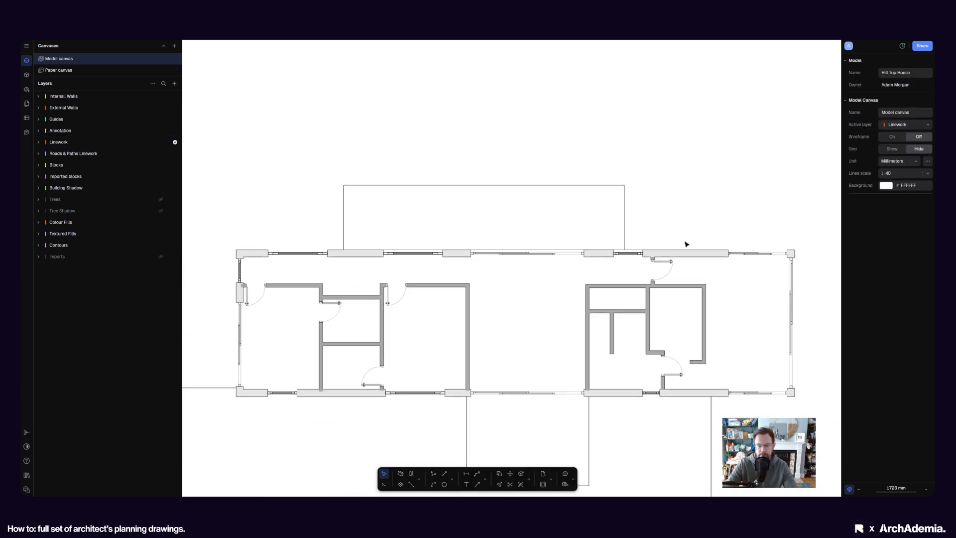
Draw a Building Outline polyline around the first-floor plan's right end, linking the upper and lower external walls past the corner posts
scroll(617, 238, up, 3)
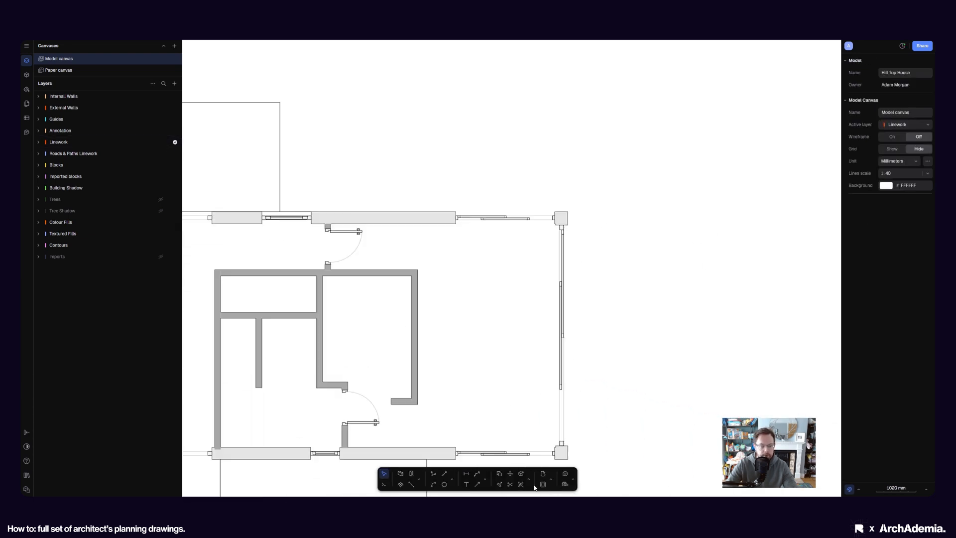
click(435, 474)
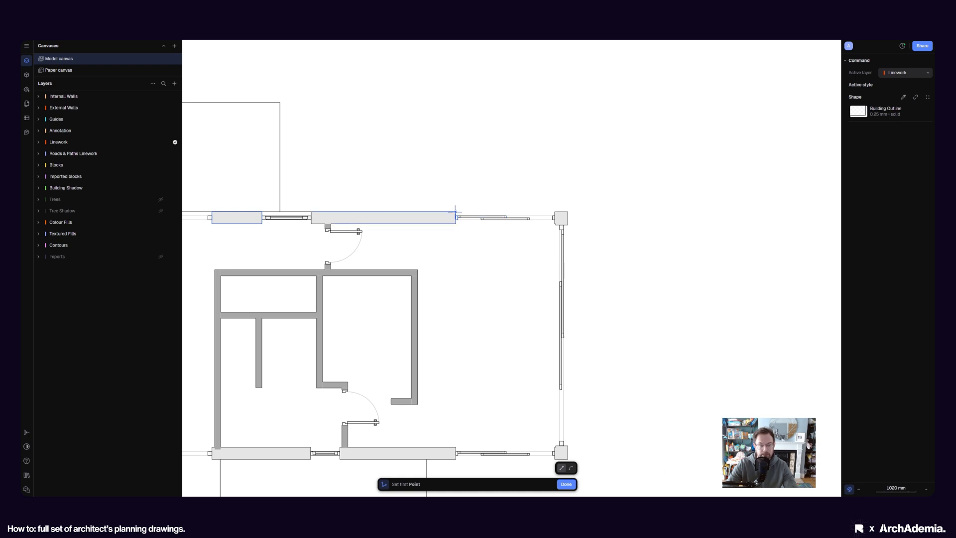
click(567, 211)
scroll(568, 211, up, 2)
scroll(566, 358, down, 4)
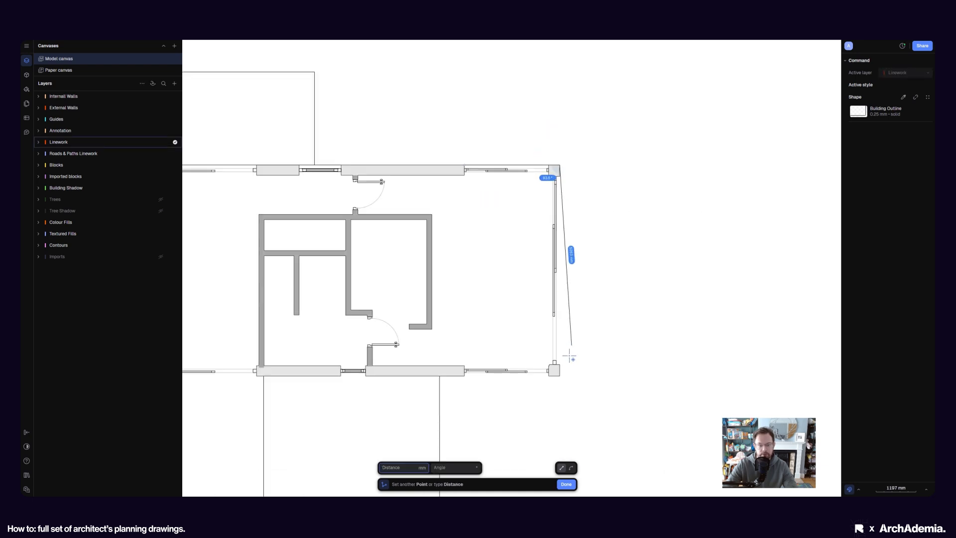
scroll(559, 367, up, 3)
click(560, 370)
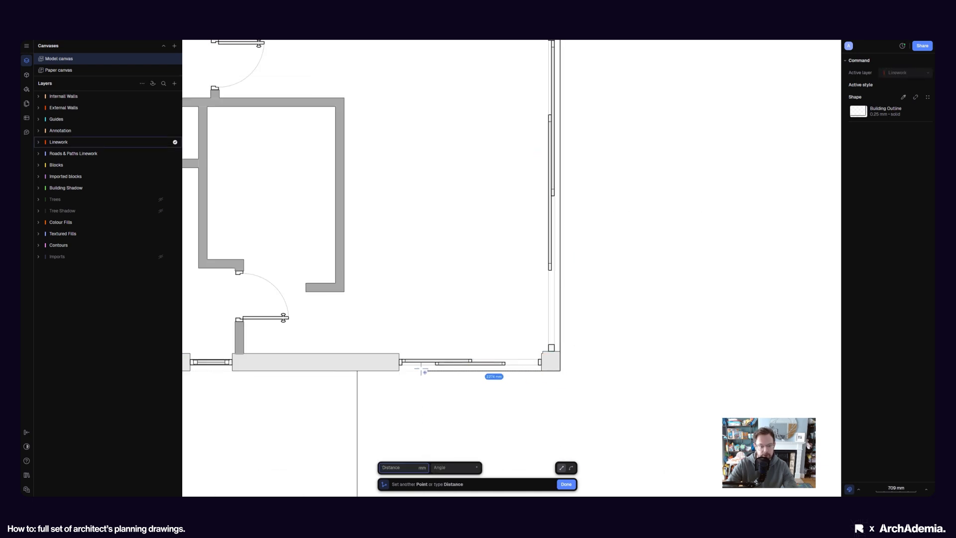
click(399, 371)
key(Return)
scroll(701, 344, down, 5)
scroll(364, 367, up, 2)
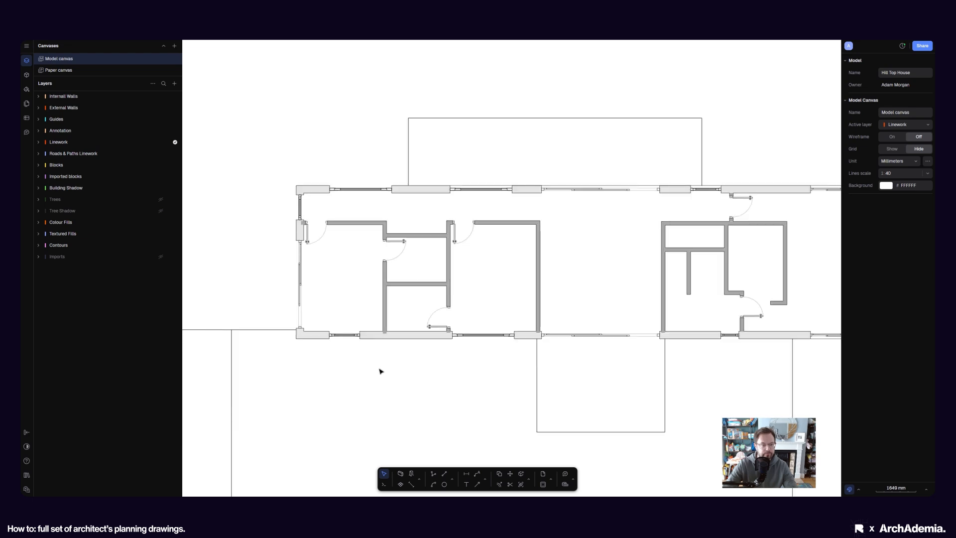
Set the stroke of the separate tall rectangle at the far left of the first-floor plan to 0.05 mm
middle_drag(583, 286, 406, 317)
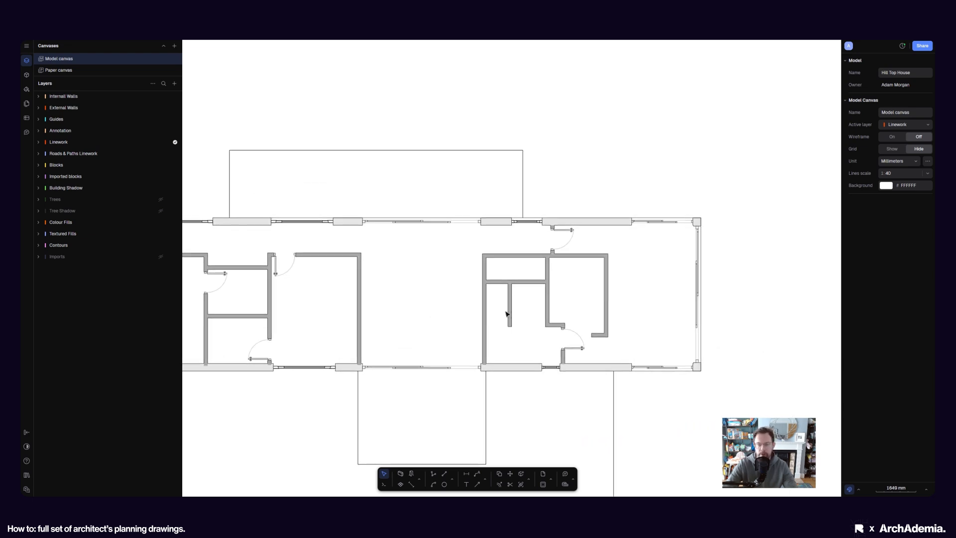
scroll(598, 308, down, 2)
middle_drag(442, 259, 474, 251)
scroll(488, 286, down, 2)
scroll(357, 361, up, 3)
scroll(505, 359, down, 4)
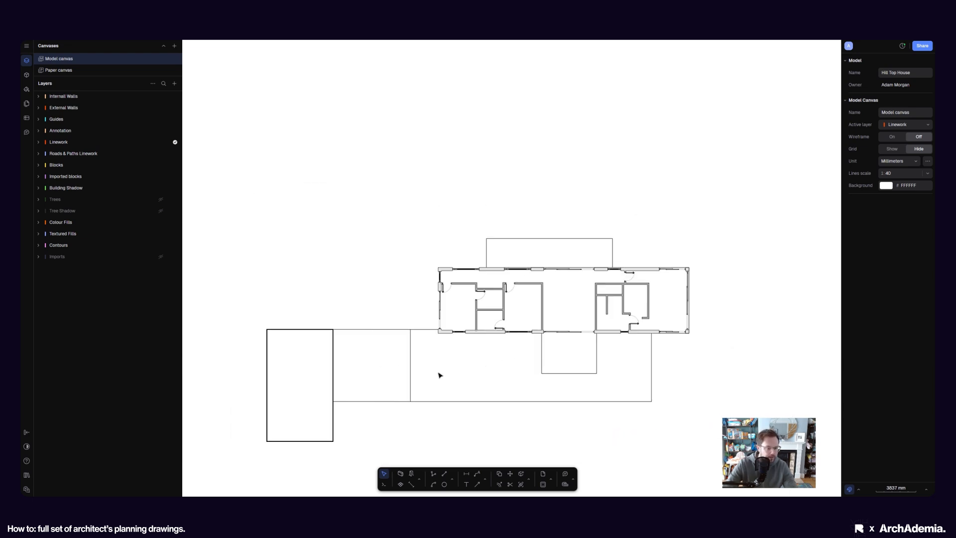
scroll(378, 386, up, 3)
middle_drag(377, 358, 470, 264)
click(392, 337)
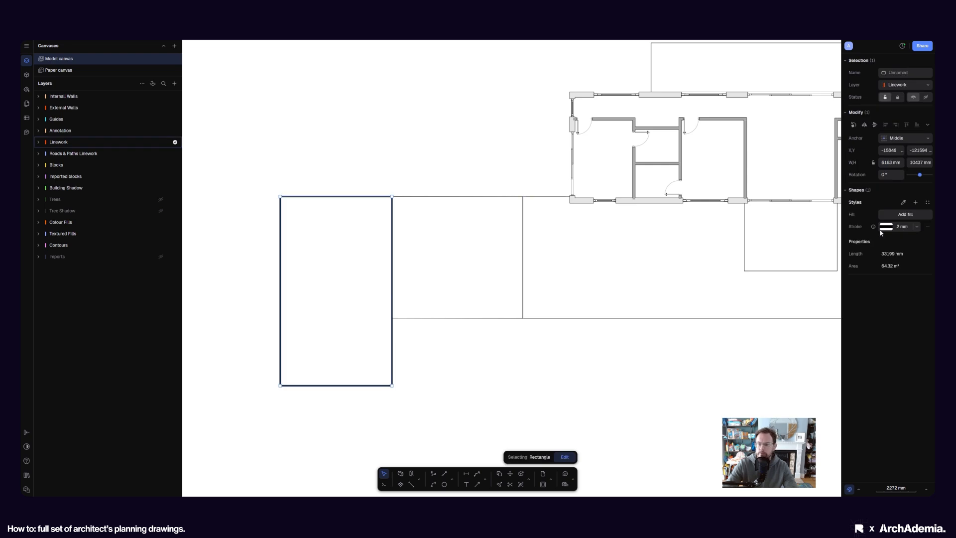
click(916, 226)
click(909, 239)
click(452, 406)
Examine the ground-floor plan and the window in its upper external wall for remaining gaps and line weights
scroll(387, 411, down, 8)
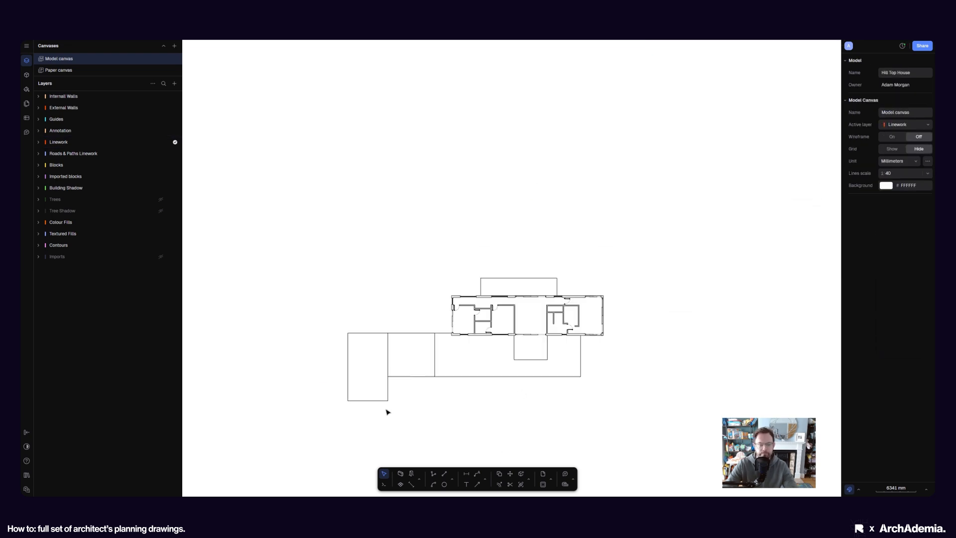
scroll(431, 156, up, 8)
middle_drag(537, 224, 540, 233)
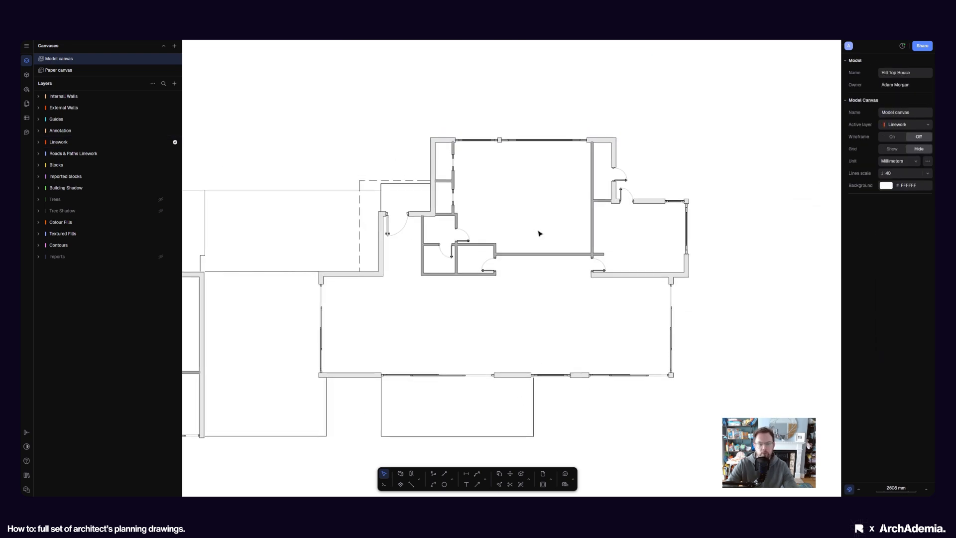
scroll(523, 154, down, 2)
scroll(522, 154, up, 8)
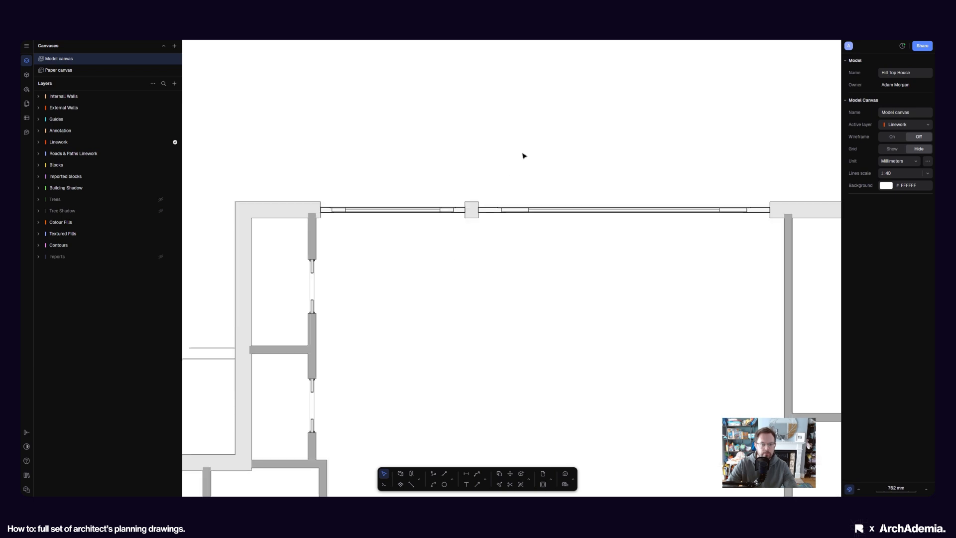
middle_drag(521, 154, 515, 180)
click(387, 237)
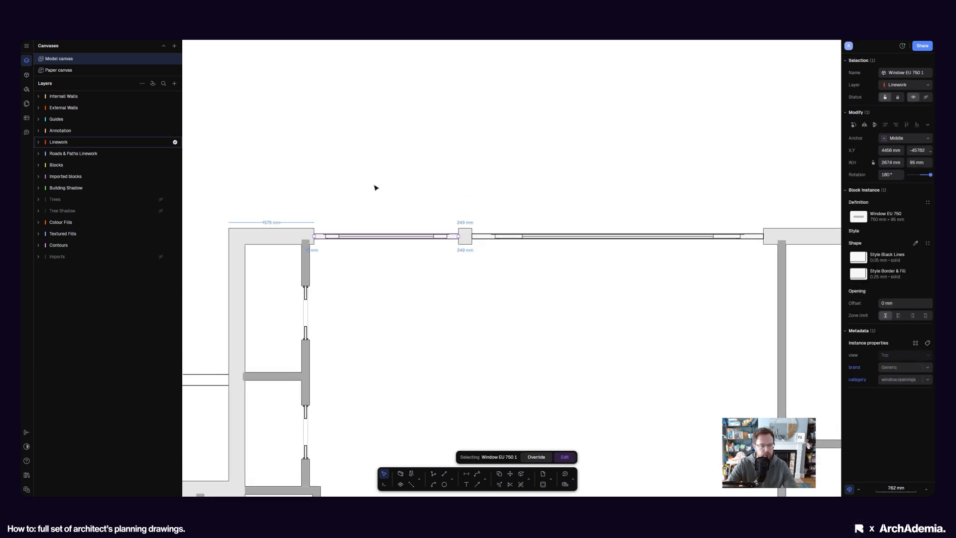
click(376, 186)
scroll(437, 200, down, 4)
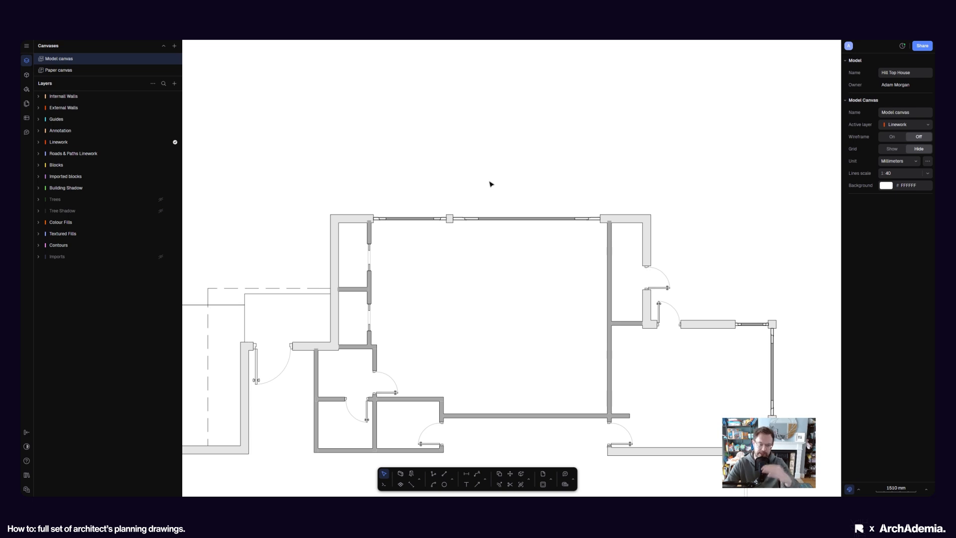
Select everything on the External Walls layer and set its solid fill opacity to 100%
scroll(493, 184, down, 3)
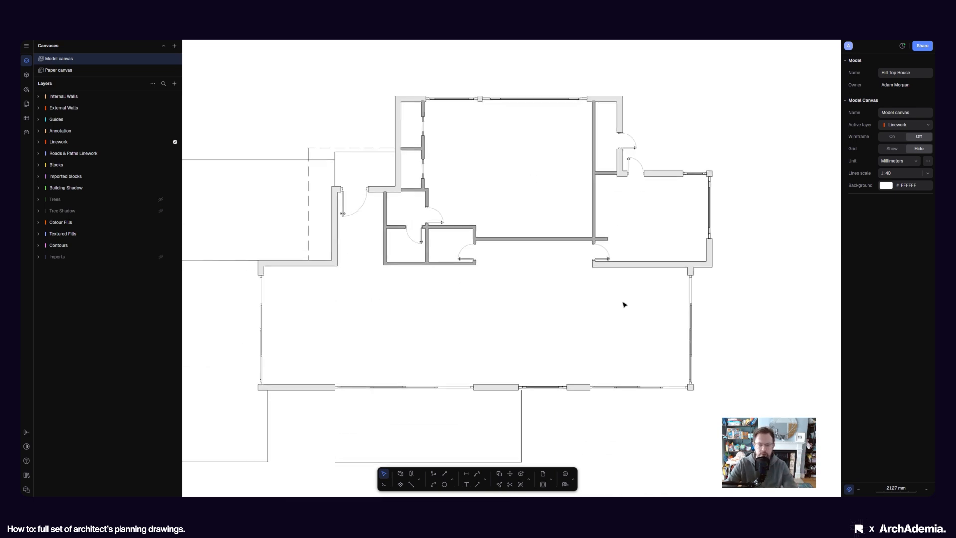
right_click(648, 268)
mouse_move(686, 340)
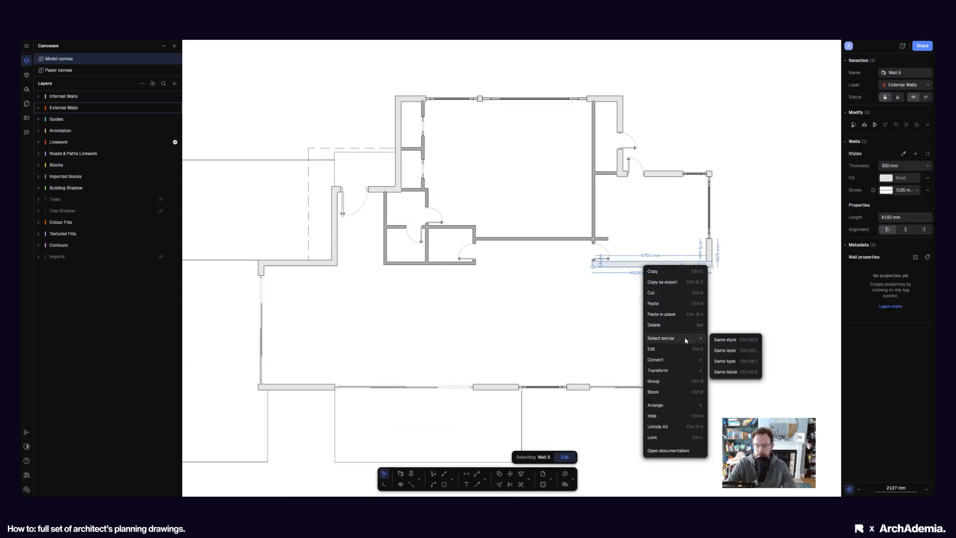
click(739, 351)
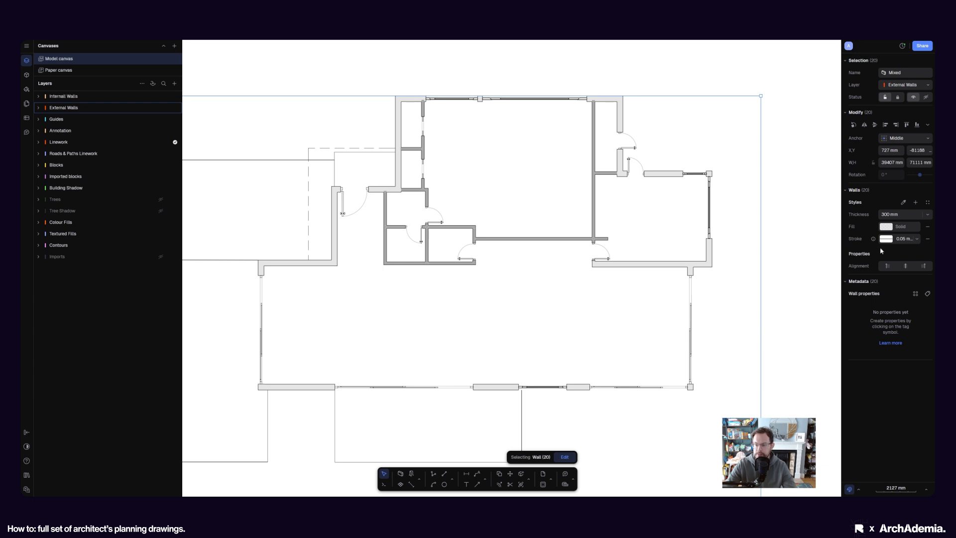
click(910, 230)
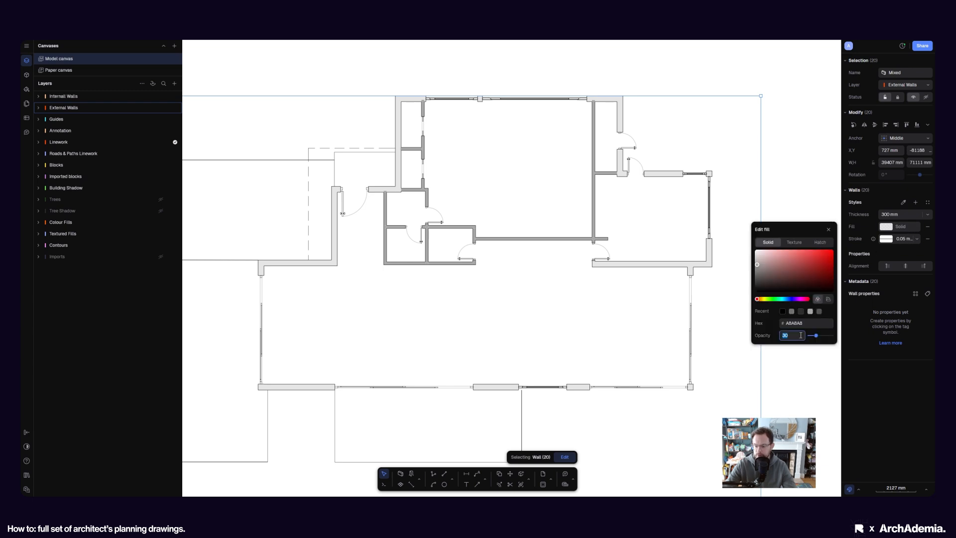
text(100)
key(Return)
key(Escape)
key(Escape)
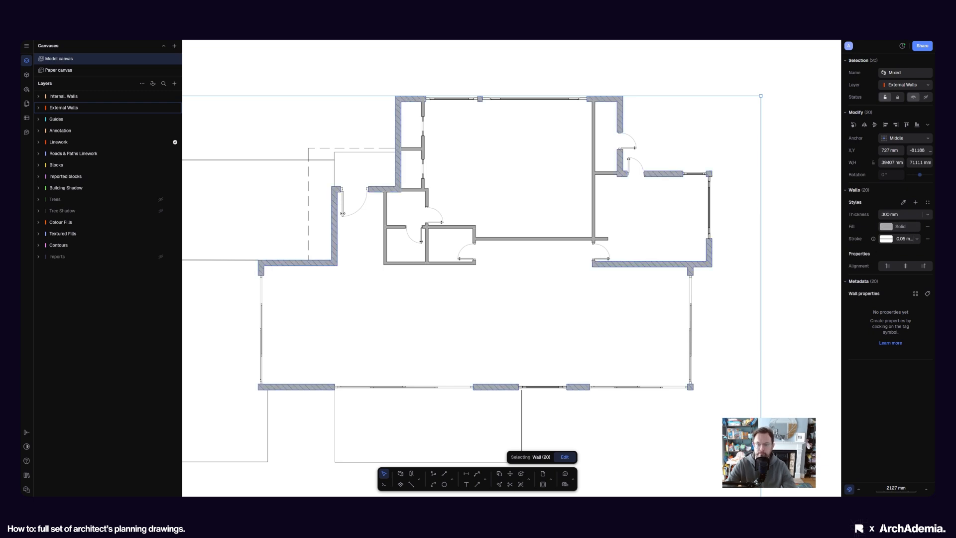
scroll(717, 365, down, 1)
scroll(329, 366, up, 3)
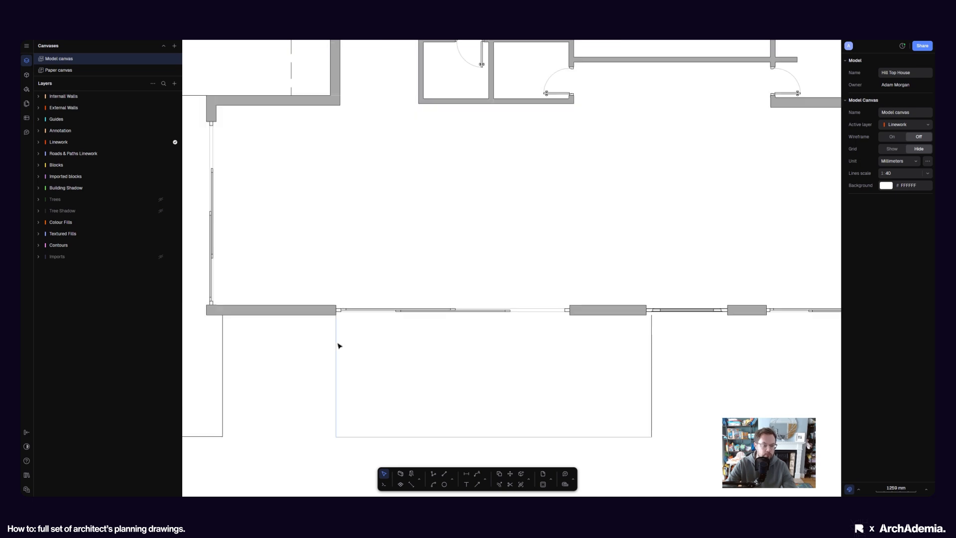
Draw Building Outline linework along the ground-floor plan's lower external wall from the projecting rectangle's upper-left corner to the corner post and around the right end
scroll(663, 358, right, 2)
click(433, 474)
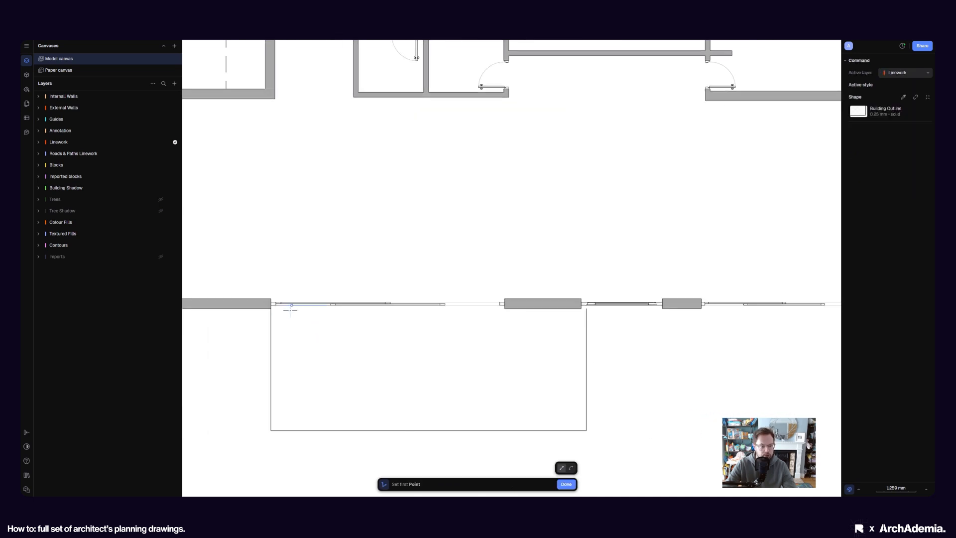
click(272, 305)
scroll(271, 305, down, 2)
scroll(676, 313, up, 2)
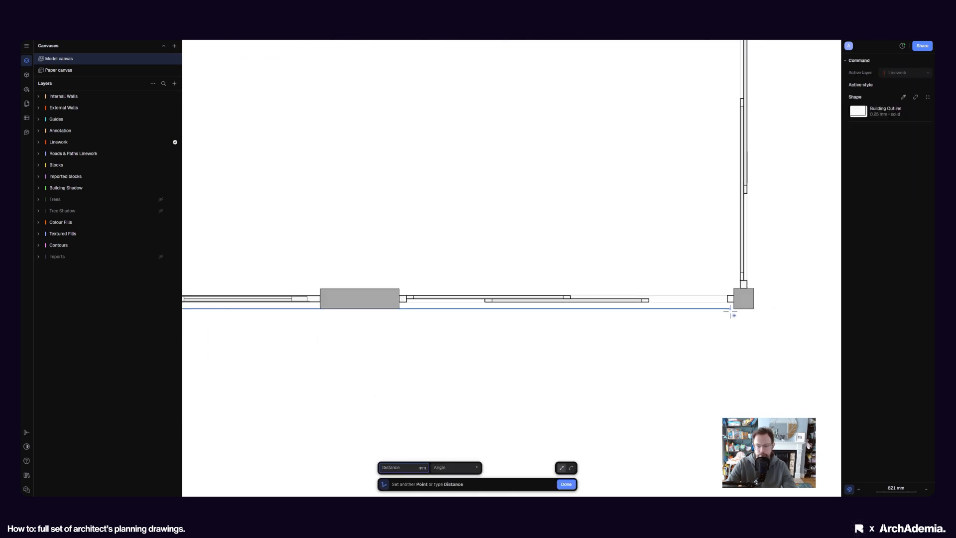
click(755, 309)
middle_drag(755, 96, 514, 296)
click(671, 198)
scroll(752, 198, down, 4)
key(Return)
scroll(786, 280, down, 2)
click(753, 328)
scroll(349, 263, up, 6)
click(320, 236)
middle_drag(320, 237, 412, 337)
scroll(449, 413, down, 5)
key(Escape)
scroll(546, 245, down, 2)
Examine the window blocks in the upper external wall and select the widest one, between the small pier and the corner wall
scroll(413, 216, up, 10)
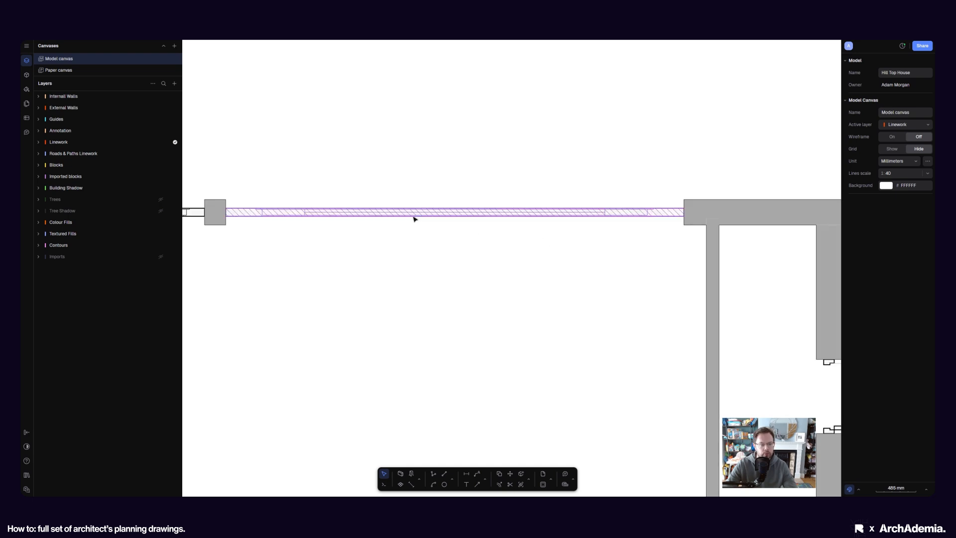
click(414, 216)
click(547, 284)
click(422, 243)
click(439, 265)
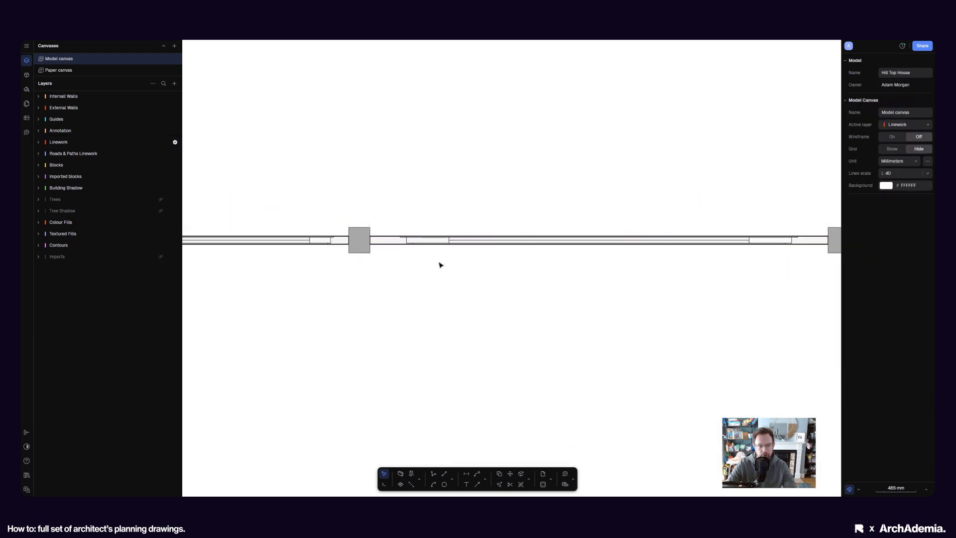
scroll(439, 246, up, 5)
click(418, 249)
scroll(428, 247, down, 5)
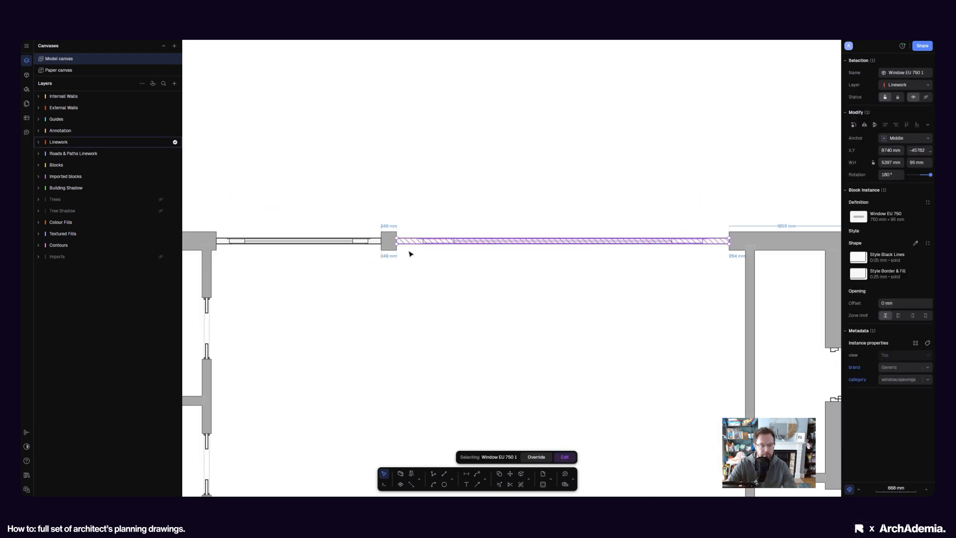
scroll(413, 254, up, 3)
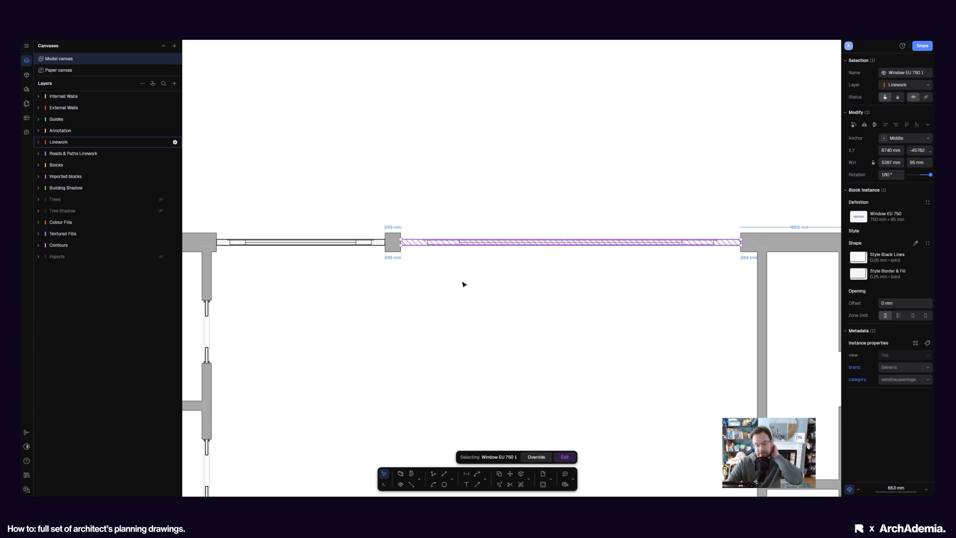
Try unblocking the wide Window EU 750 in the upper external wall, and undo it
click(26, 75)
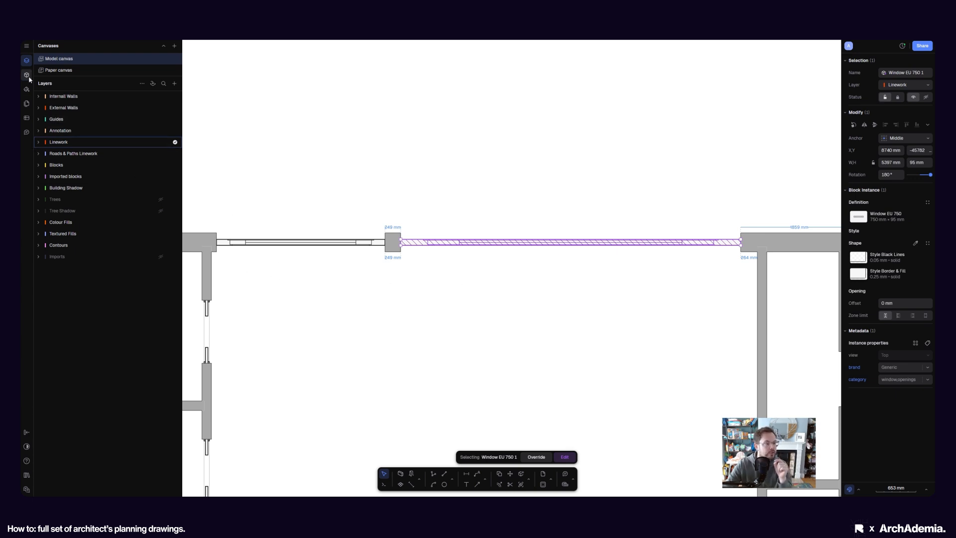
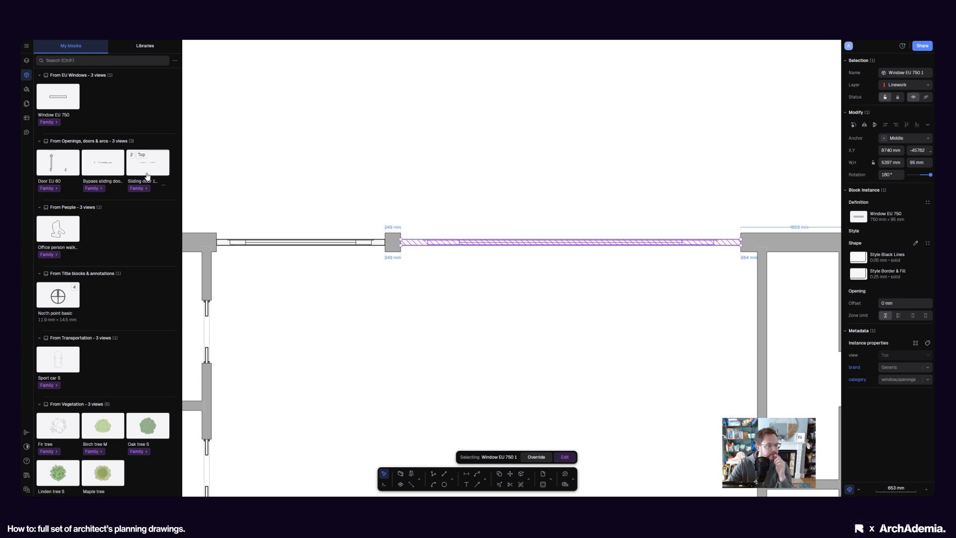
right_click(445, 245)
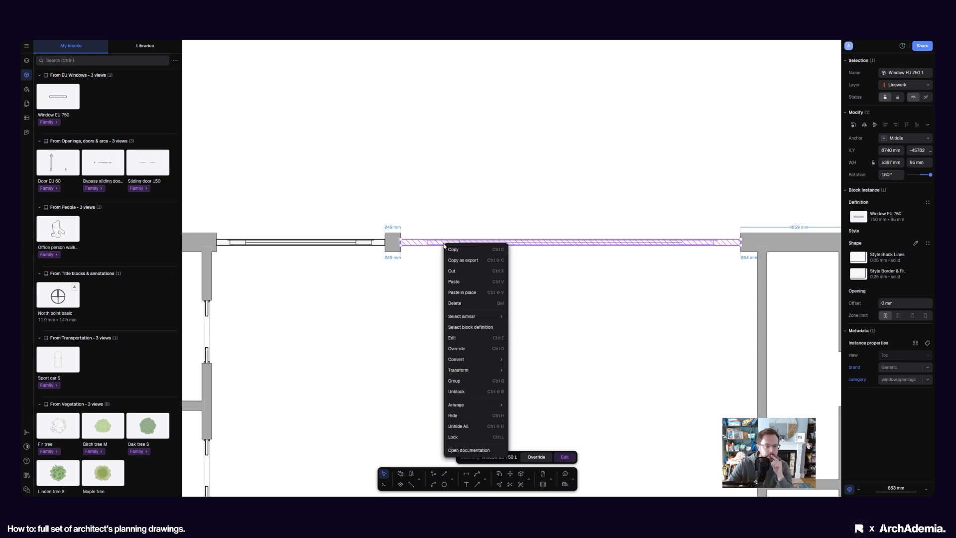
click(456, 392)
middle_drag(461, 300, 450, 305)
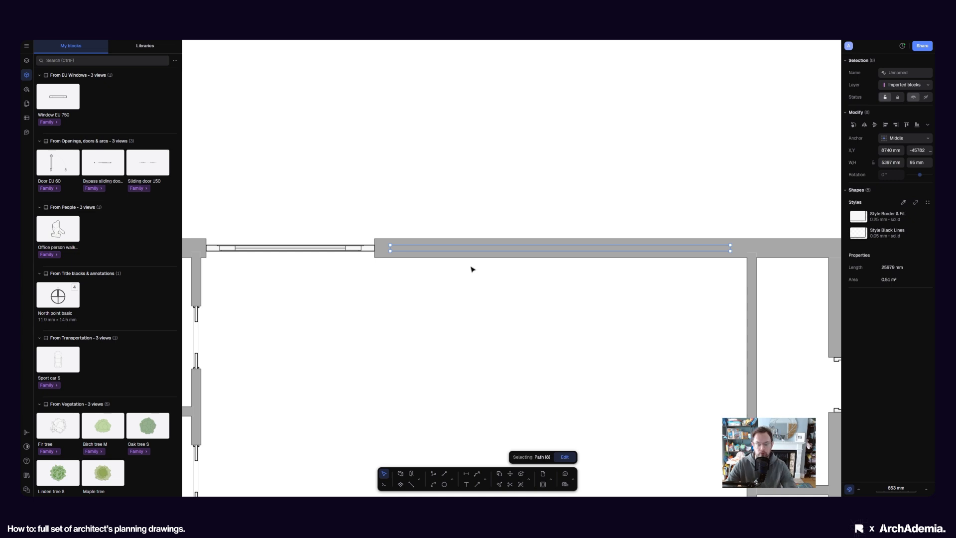
key(ctrl+z)
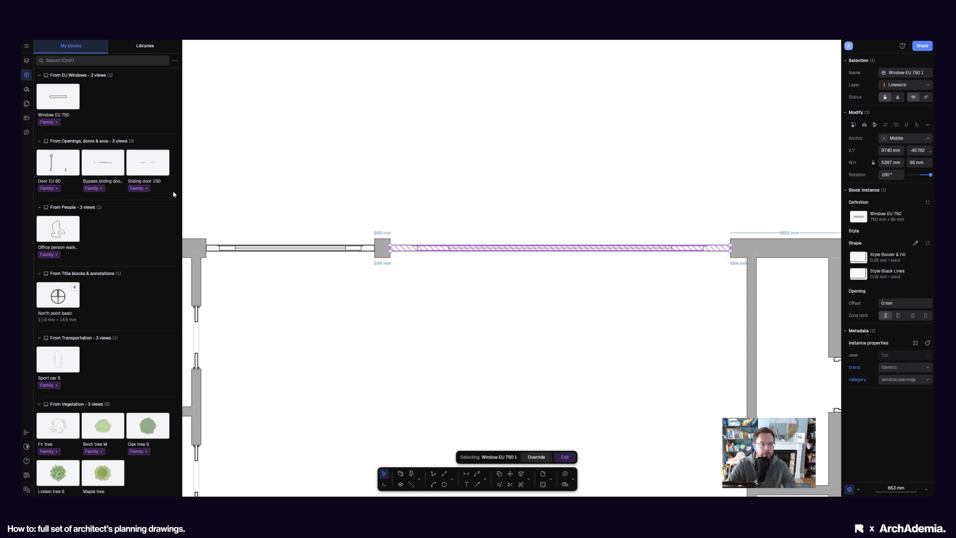
Try to duplicate the Window EU 750 block, and delete the wide window from the upper external wall
right_click(64, 104)
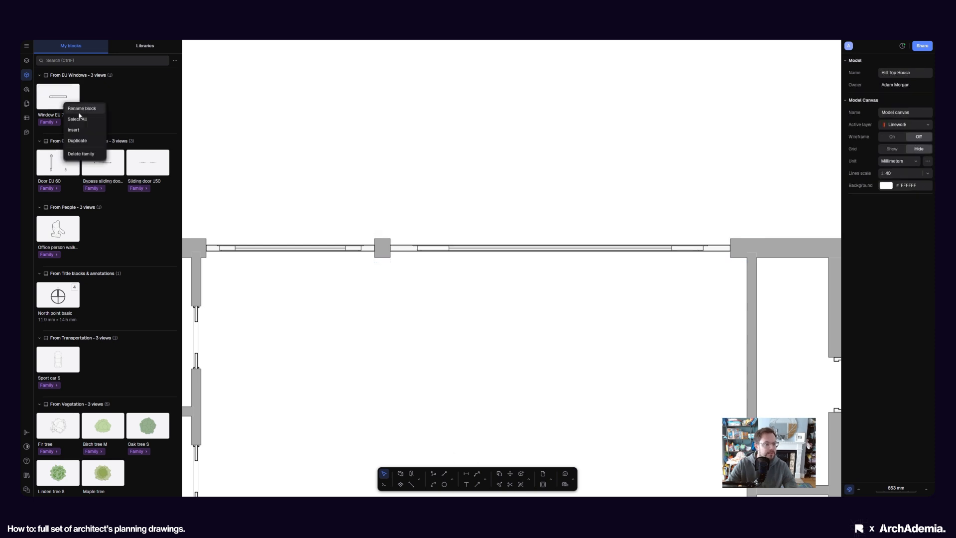
click(90, 142)
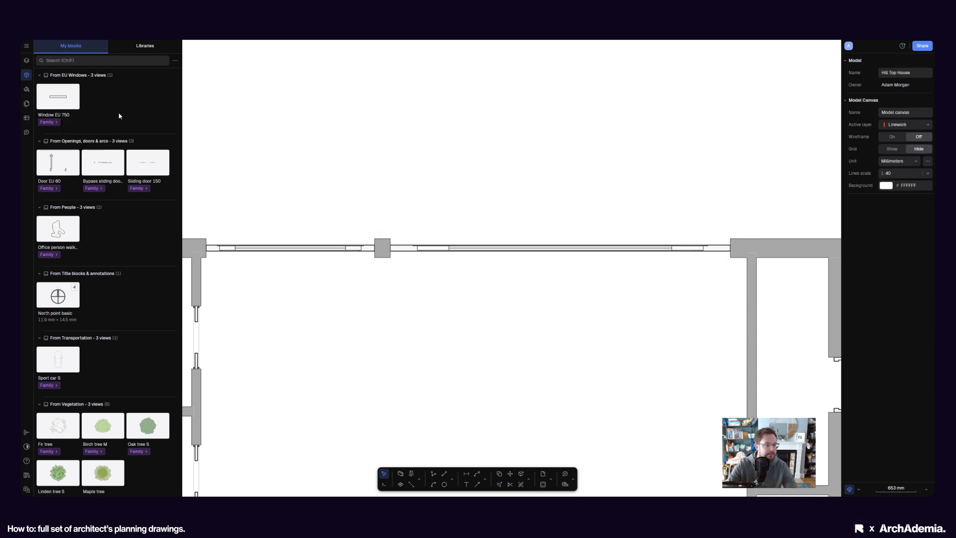
click(410, 249)
key(Delete)
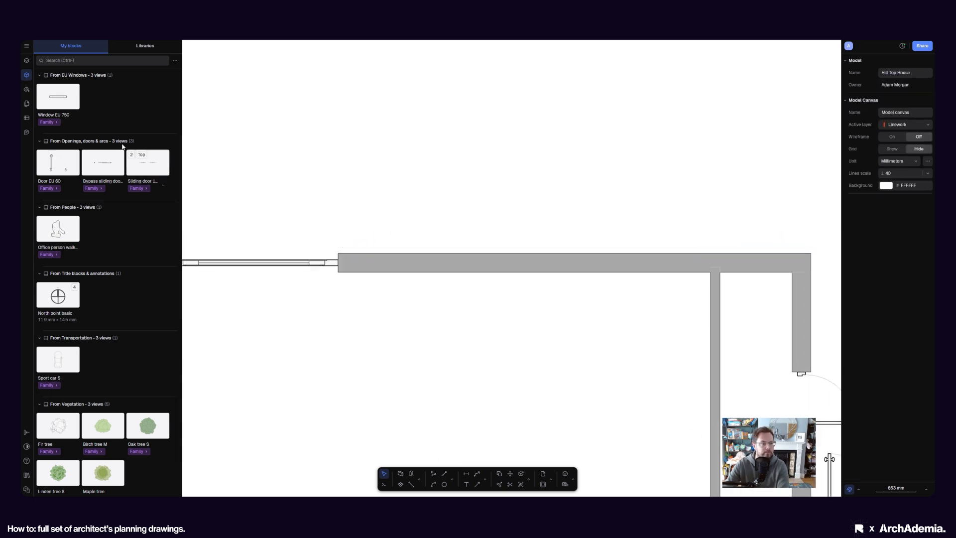
Try again to duplicate the Window EU 750 block among the project's own blocks
right_click(66, 104)
click(77, 140)
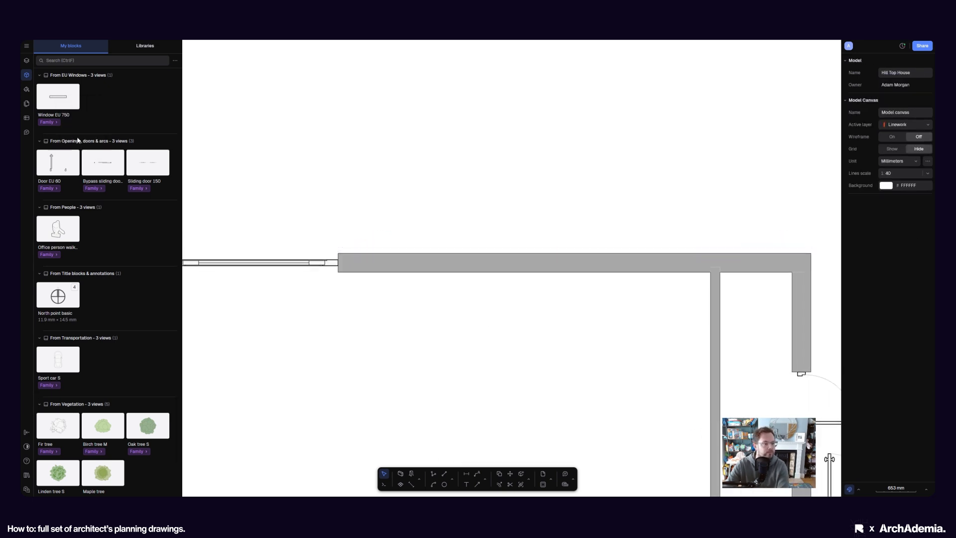
scroll(93, 389, down, 2)
scroll(84, 233, up, 2)
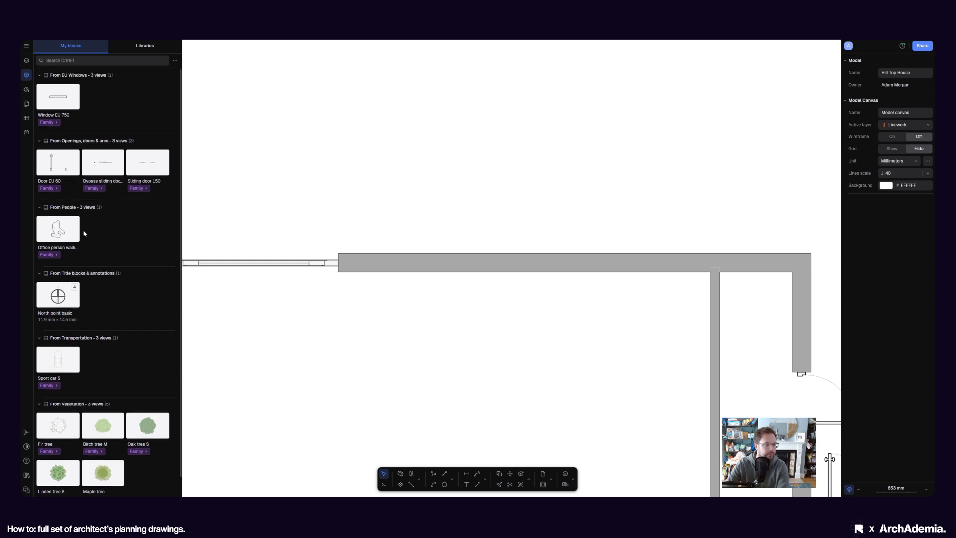
click(59, 100)
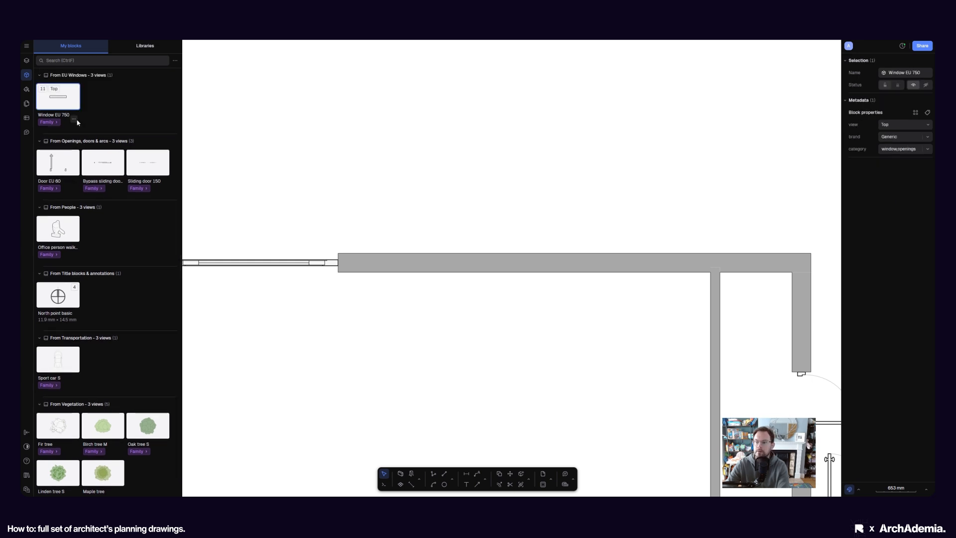
click(74, 120)
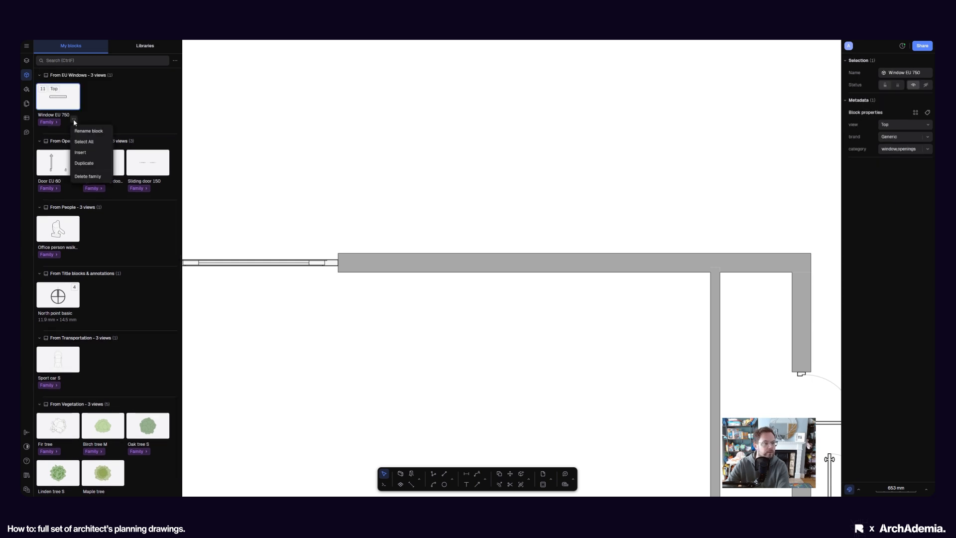
click(89, 113)
Place a new Window EU 750 in the upper external wall where the window was deleted and stretch it to about 3940 mm wide
drag(58, 103, 413, 269)
scroll(391, 282, up, 3)
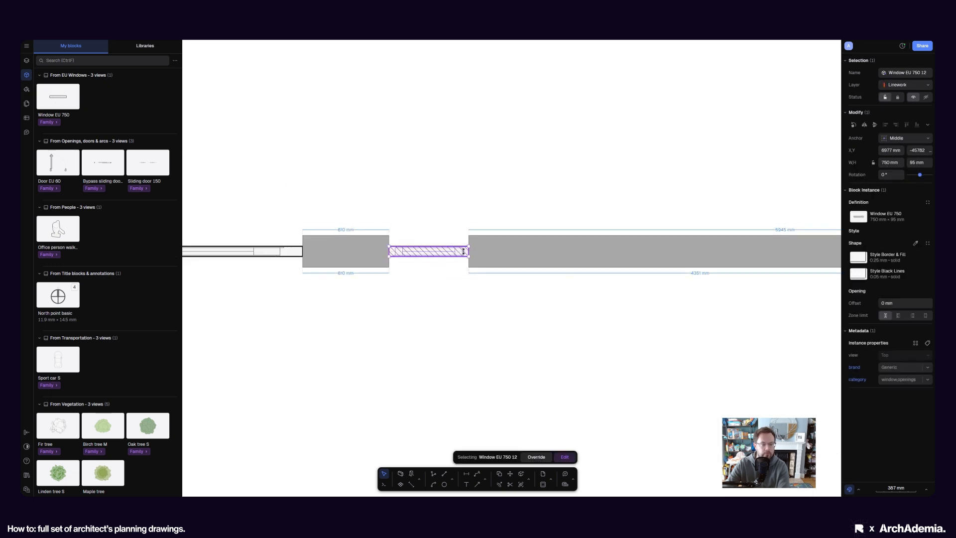
drag(470, 250, 810, 251)
scroll(480, 301, down, 2)
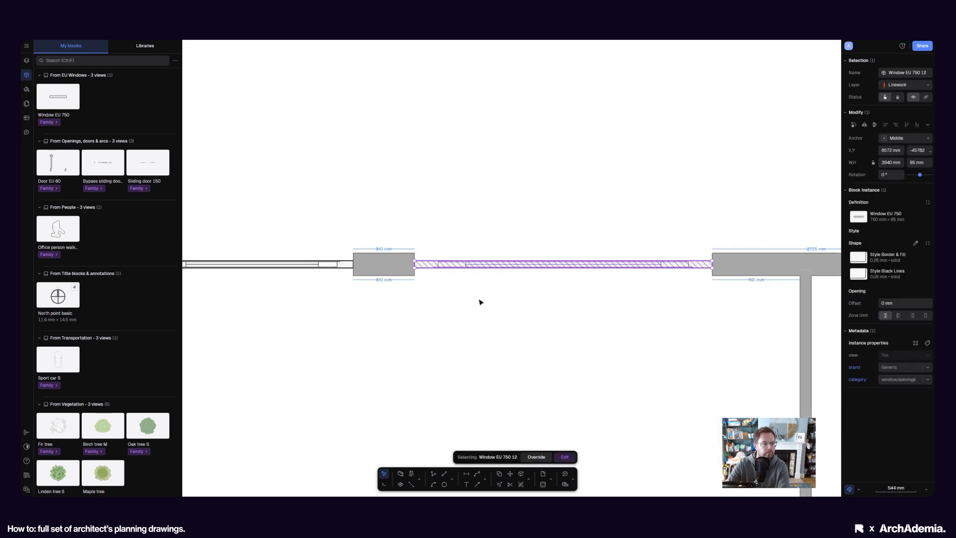
click(138, 47)
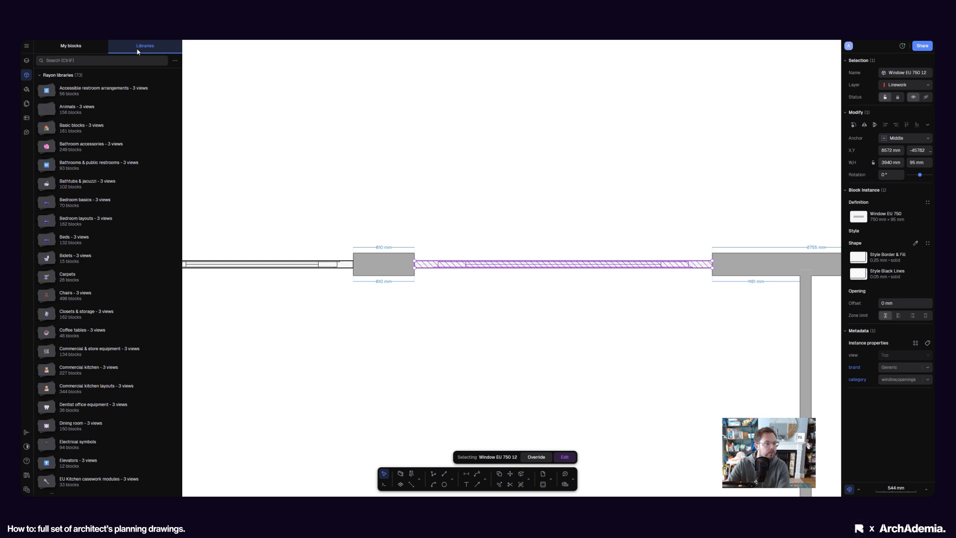
click(71, 46)
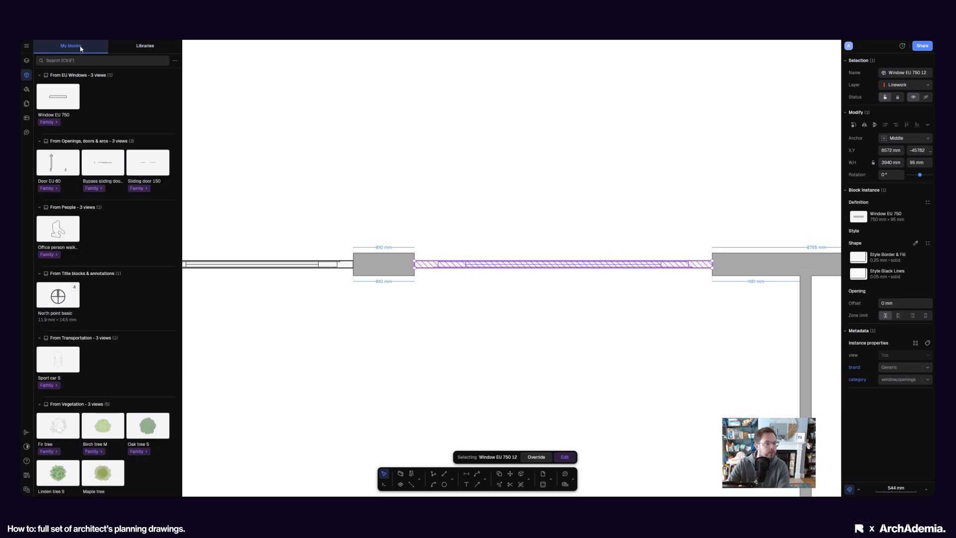
click(400, 193)
middle_drag(468, 264, 441, 266)
click(441, 266)
scroll(405, 282, up, 2)
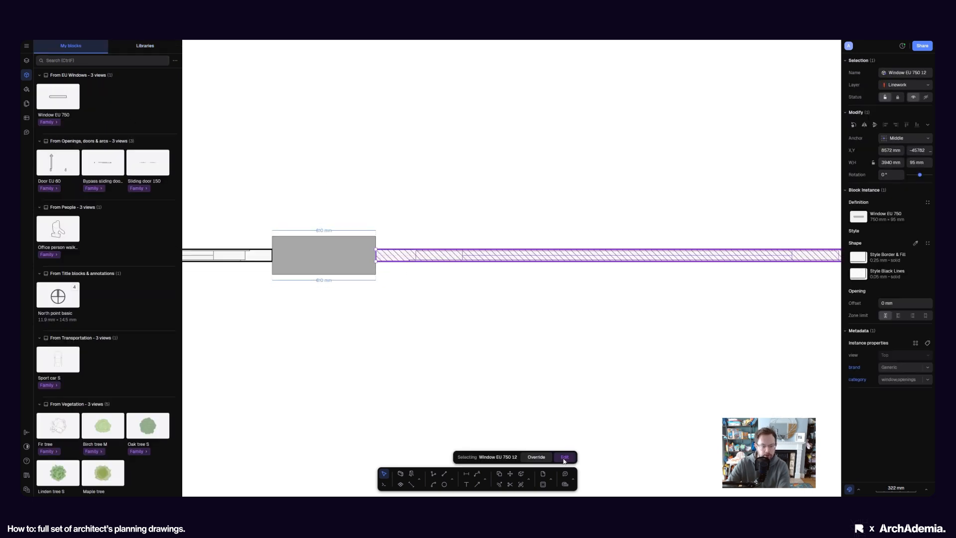
click(564, 457)
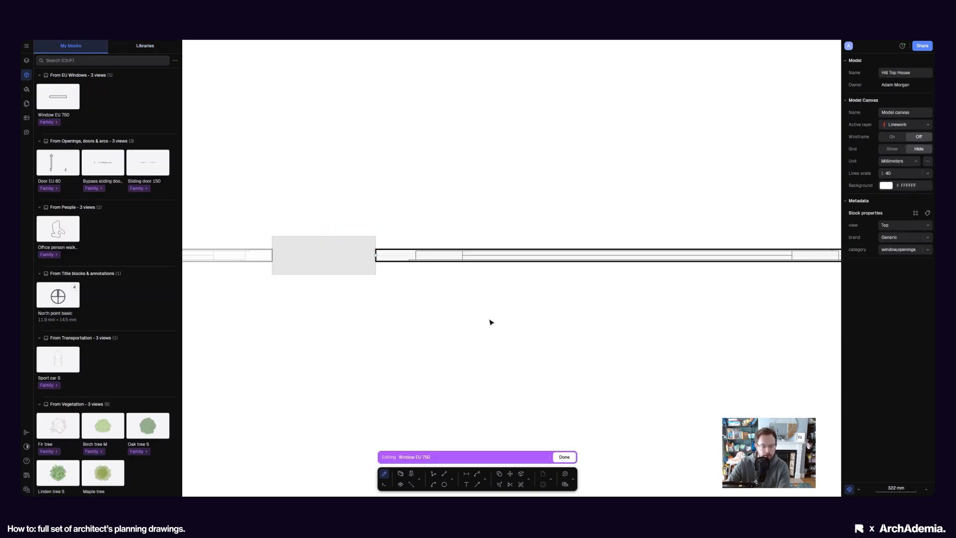
click(570, 458)
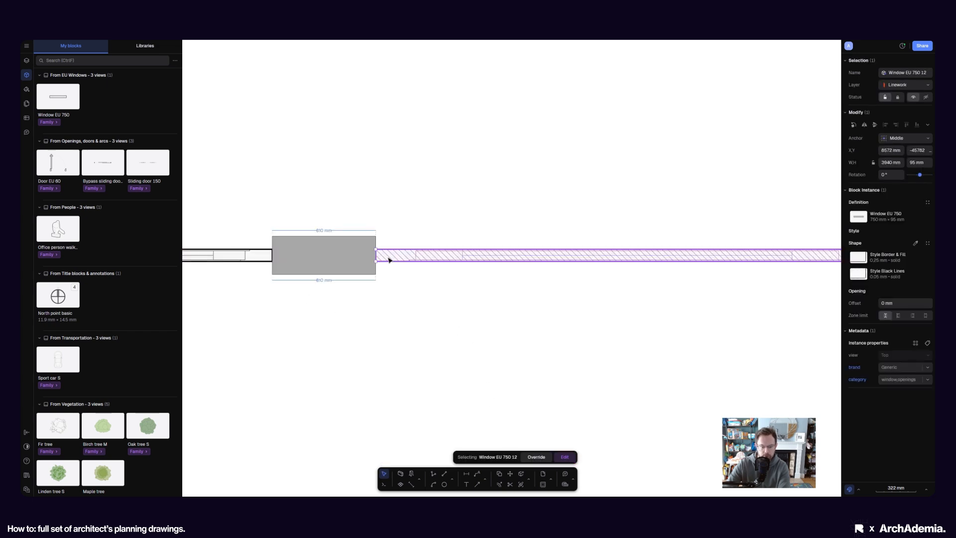
Rename the newly placed window instance as Garage Door
click(925, 73)
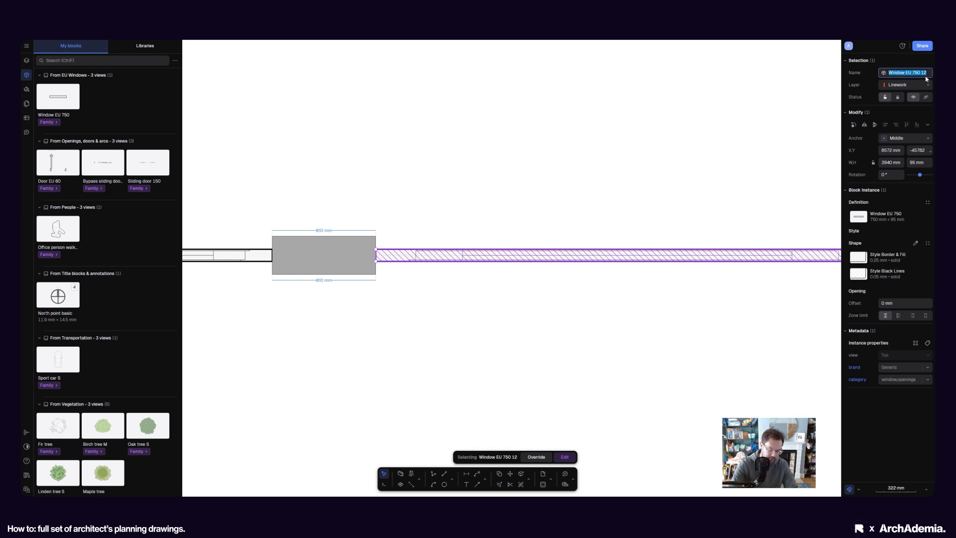
text(Garage Doo)
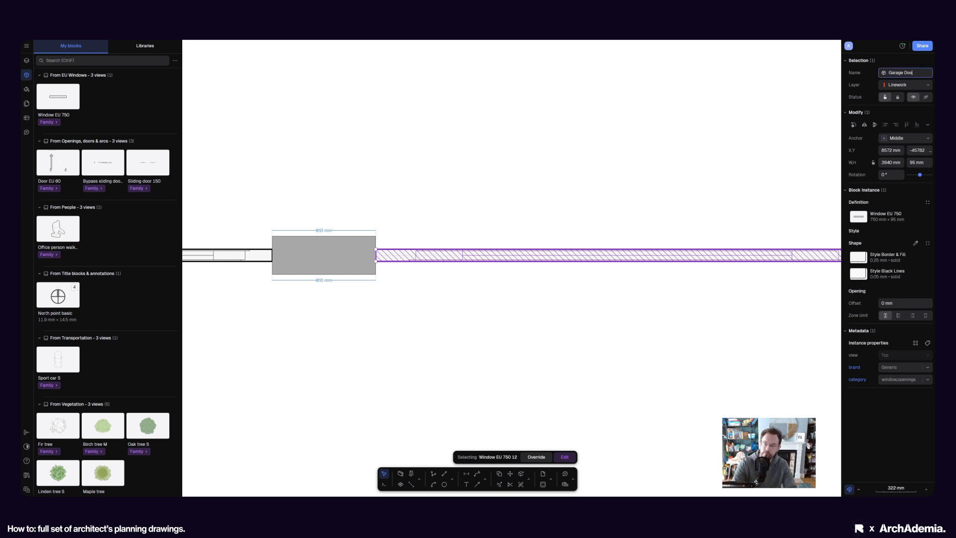
text(r)
key(Return)
click(430, 329)
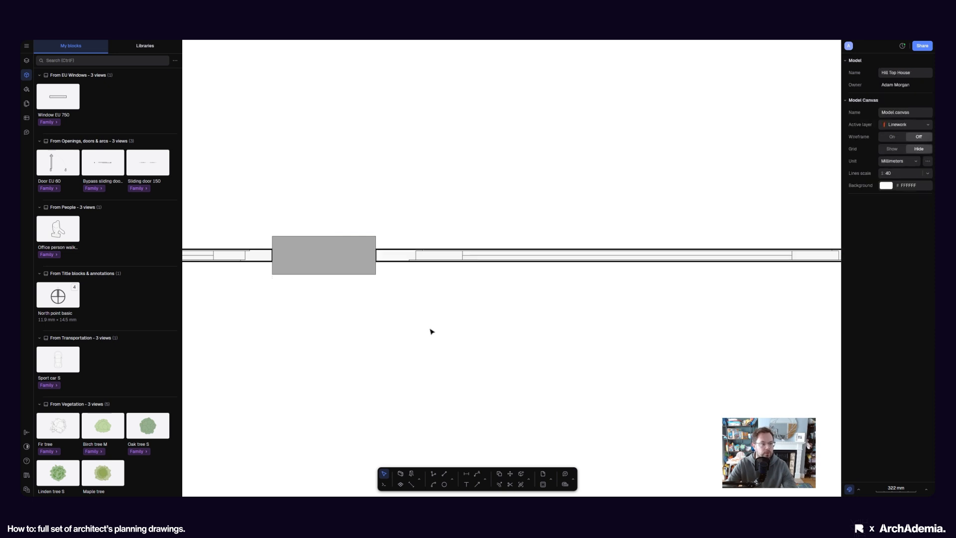
Open the new window's block for editing and shorten the left end frame path to about 140 mm wide
click(410, 257)
click(564, 457)
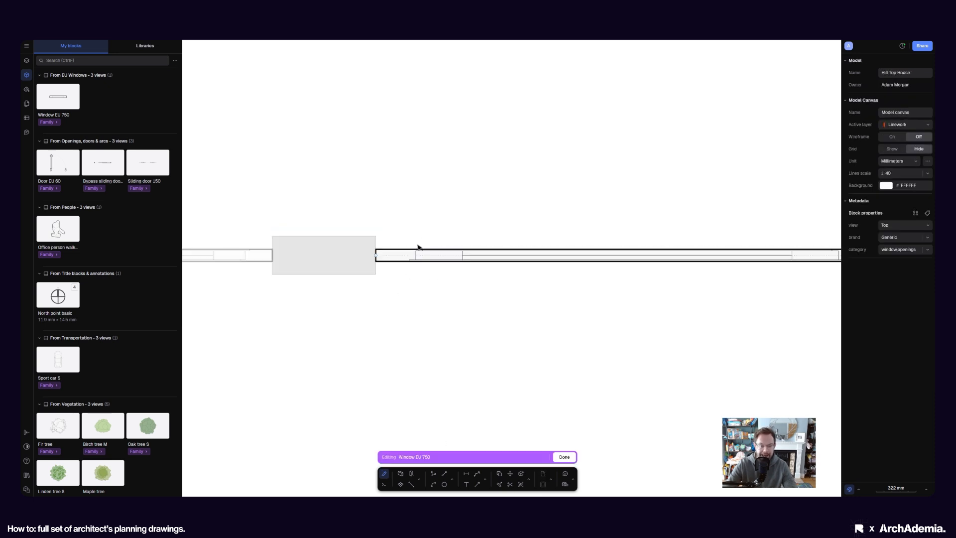
scroll(408, 254, up, 3)
click(423, 260)
scroll(401, 260, up, 3)
click(400, 261)
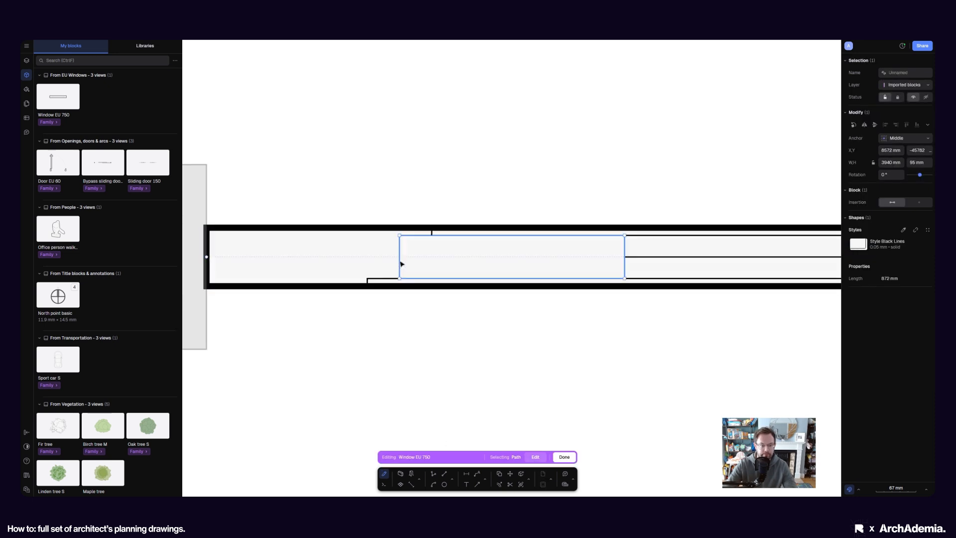
click(385, 279)
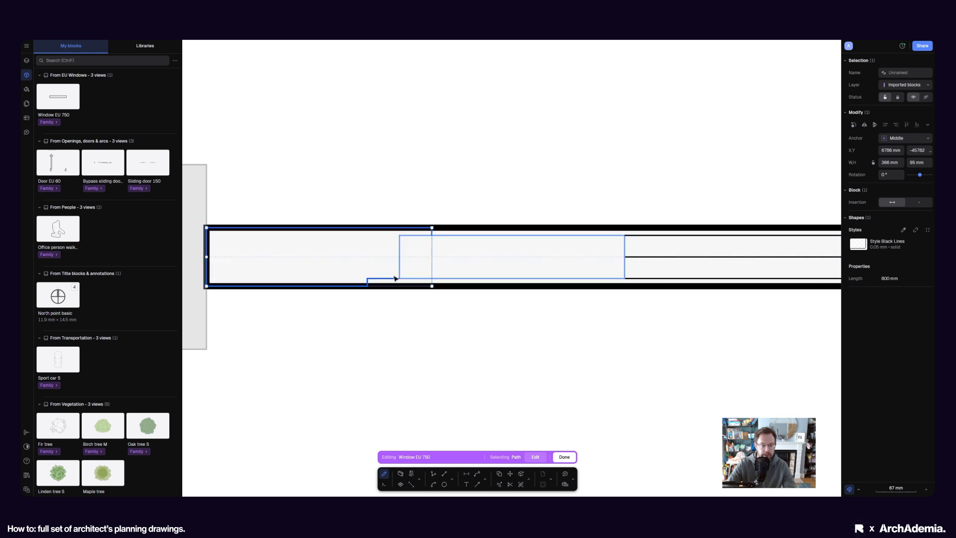
scroll(409, 291, down, 2)
scroll(399, 281, up, 3)
drag(443, 264, 293, 263)
scroll(299, 266, down, 2)
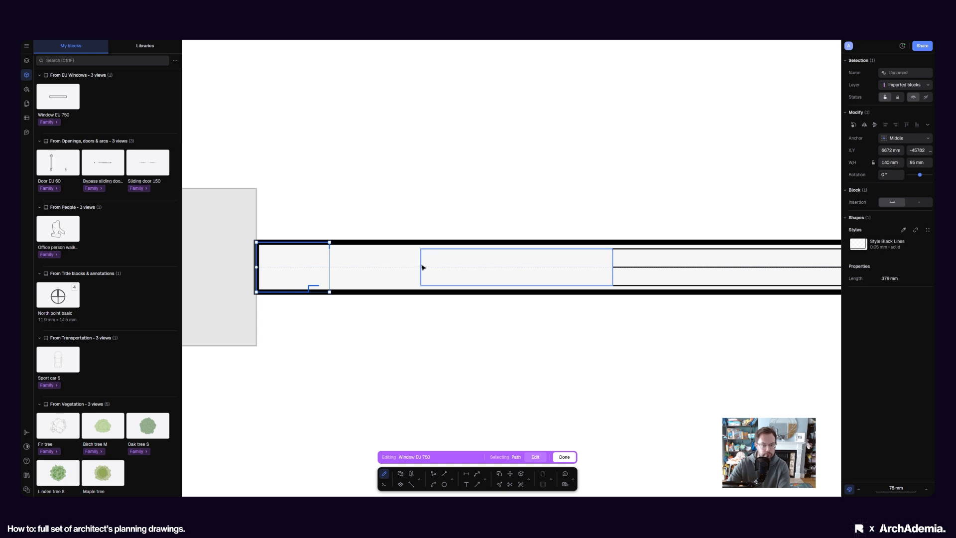
Stretch the sash rectangle beside the shortened left frame to meet that frame, then narrow it from its inner side
drag(421, 266, 320, 270)
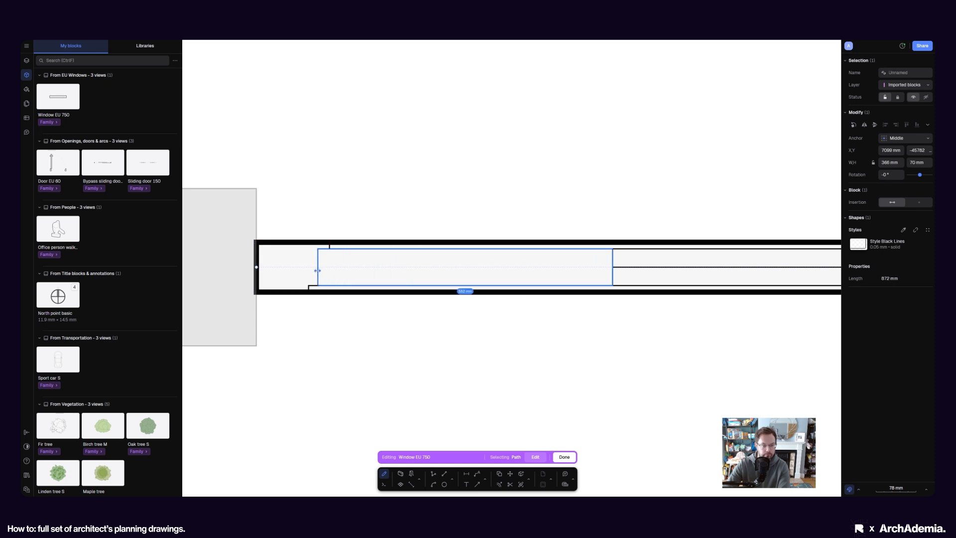
scroll(372, 284, down, 6)
scroll(367, 279, up, 6)
scroll(544, 273, down, 4)
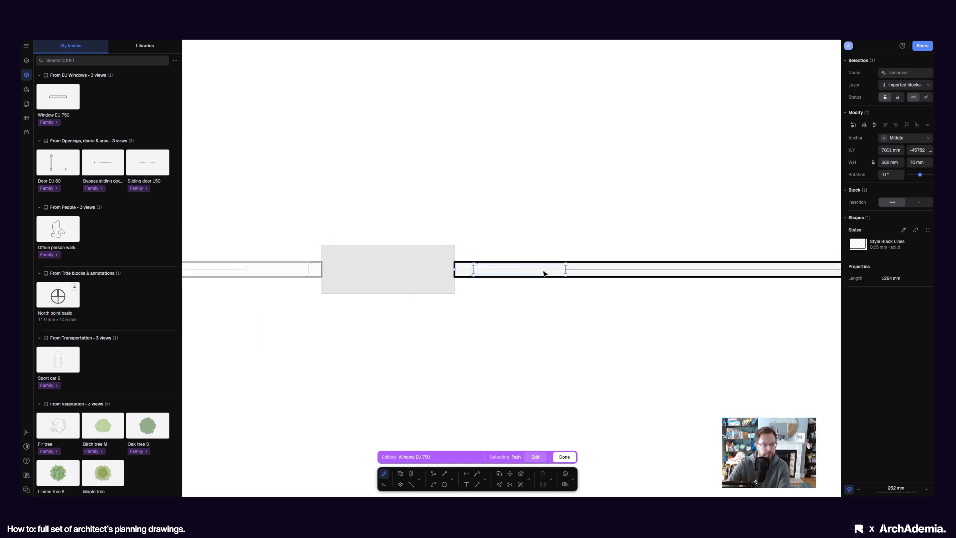
scroll(553, 271, up, 2)
drag(567, 264, 478, 265)
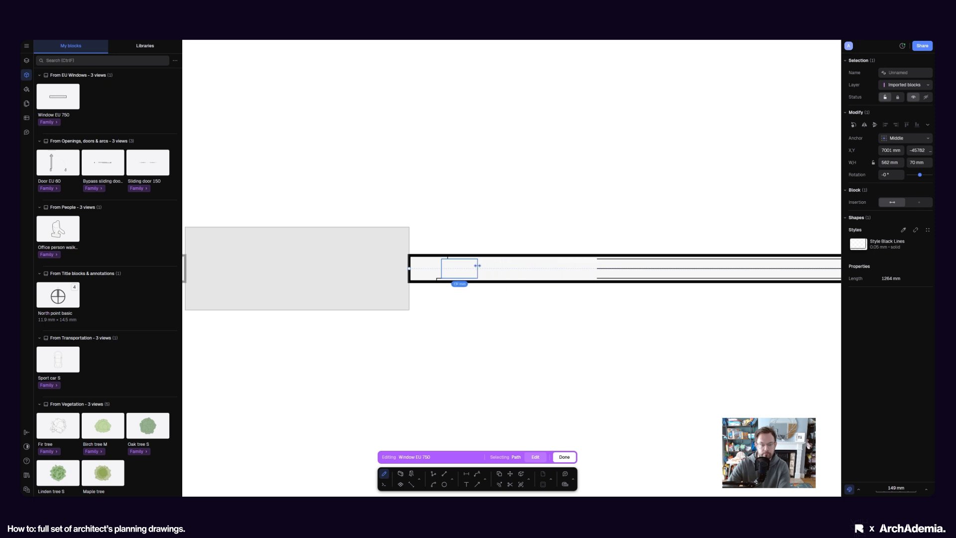
Delete the middle glazing line of the window block
click(607, 267)
scroll(603, 275, up, 3)
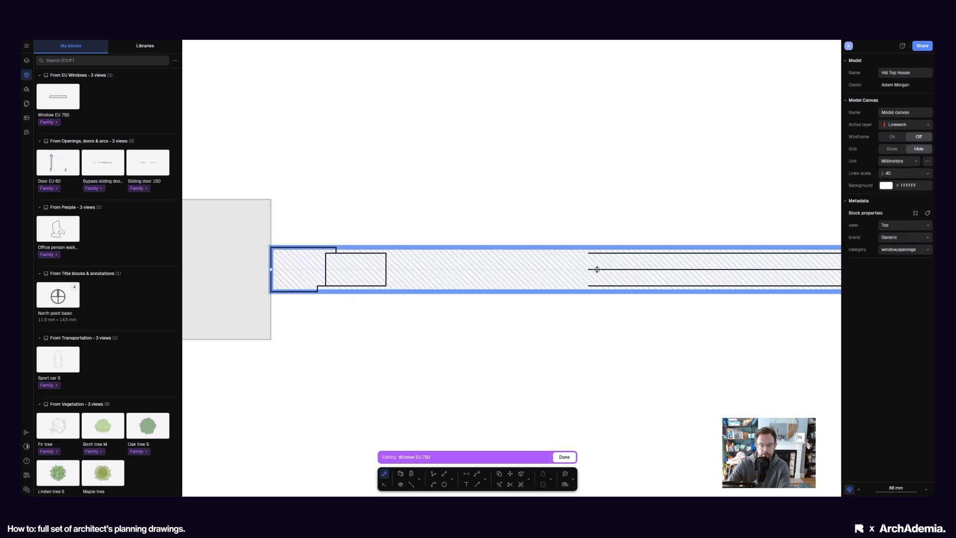
scroll(600, 269, up, 8)
click(590, 265)
key(Delete)
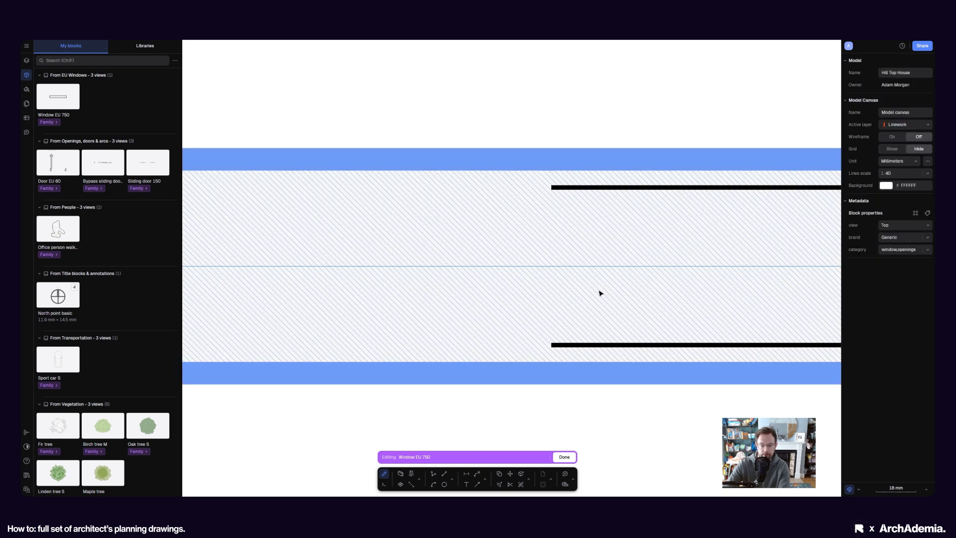
Extend the upper and lower glazing lines to the narrowed left sash rectangle, making them about 3020 mm long
scroll(599, 291, down, 5)
click(593, 255)
drag(582, 254, 232, 255)
click(587, 311)
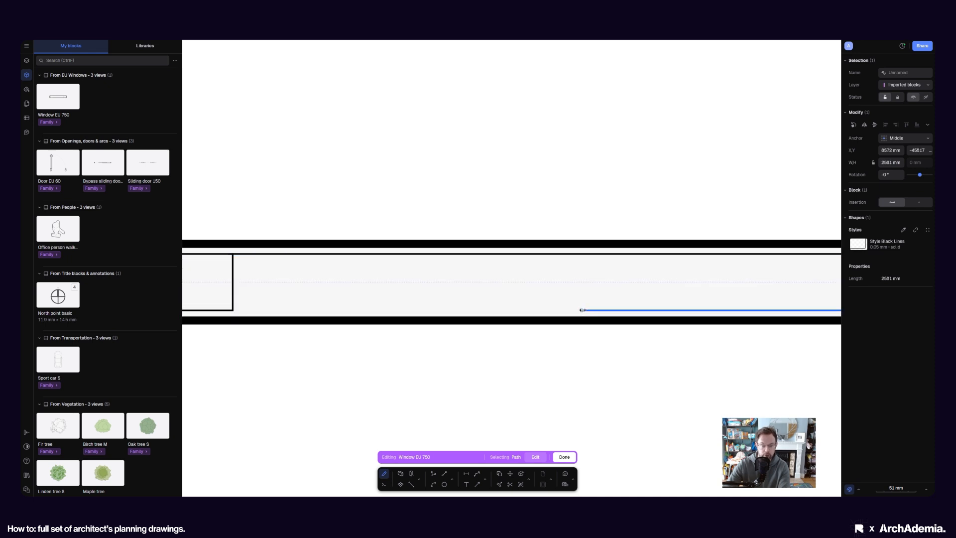
drag(583, 310, 255, 316)
Shorten the frame path at the window block's right end to about 170 mm wide
scroll(356, 335, down, 5)
scroll(536, 329, up, 6)
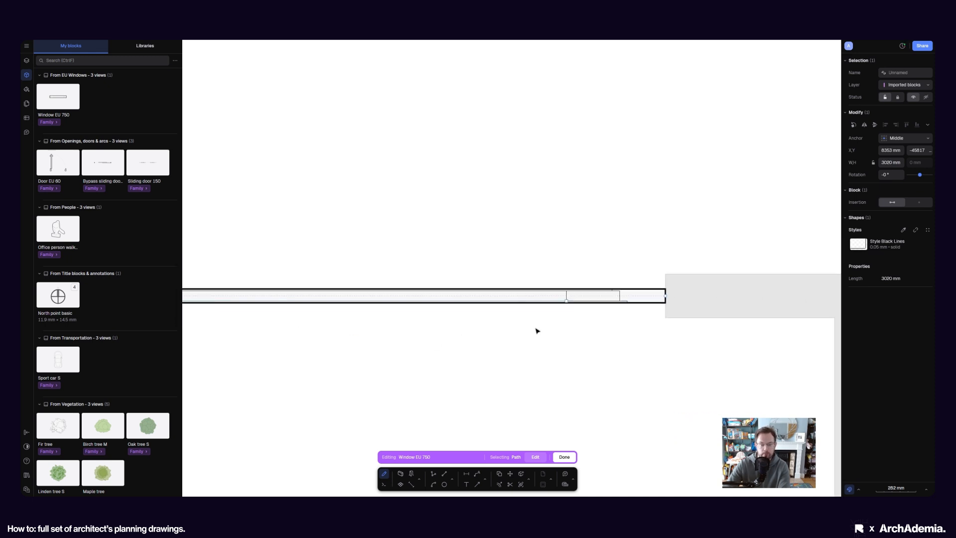
scroll(592, 312, down, 2)
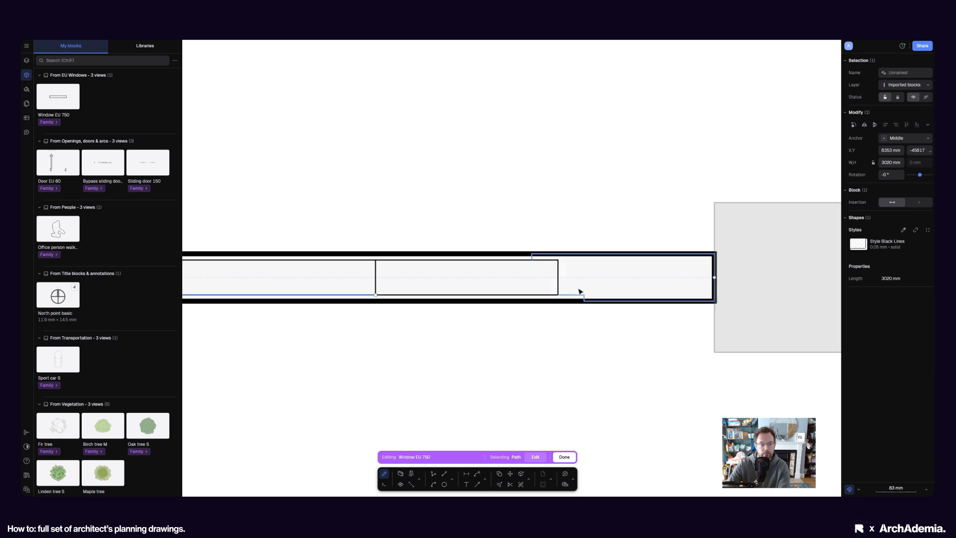
scroll(570, 283, up, 3)
scroll(615, 311, down, 2)
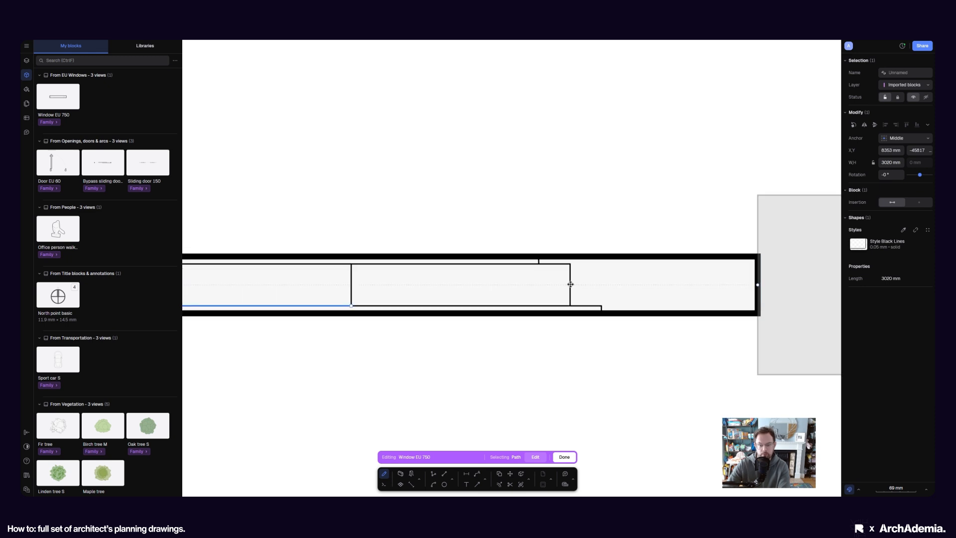
click(575, 306)
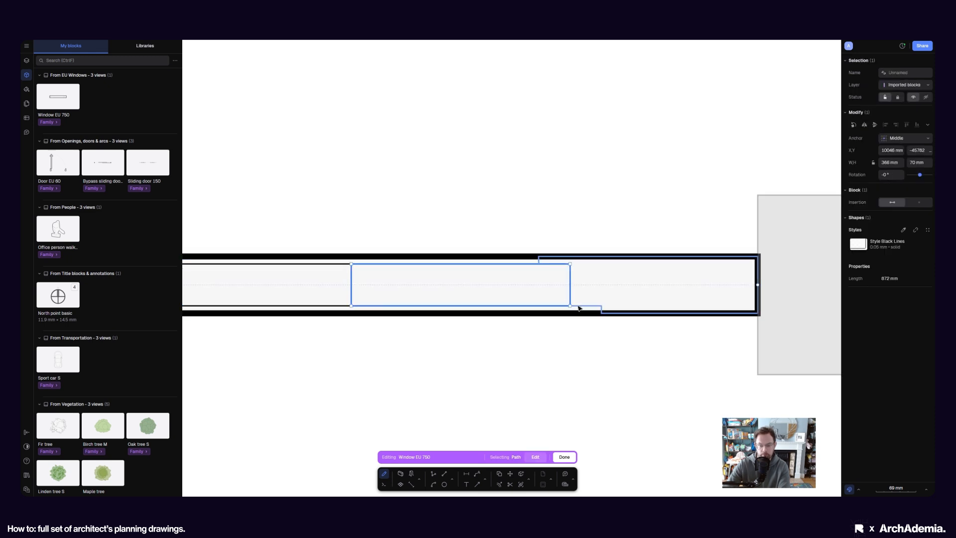
click(537, 280)
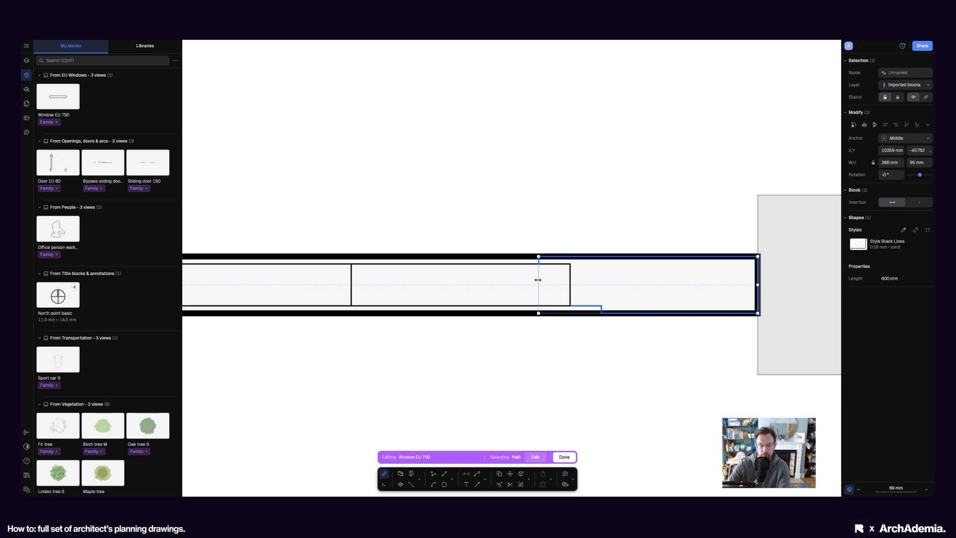
drag(537, 280, 656, 280)
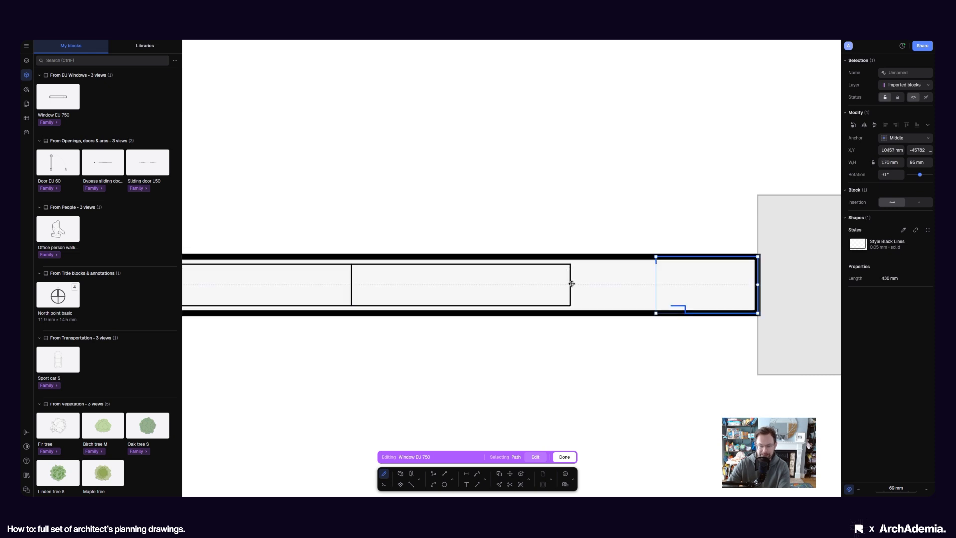
Stretch the right sash rectangle to meet the shortened right frame and narrow it from its inner side
click(588, 339)
click(570, 299)
drag(571, 296, 673, 297)
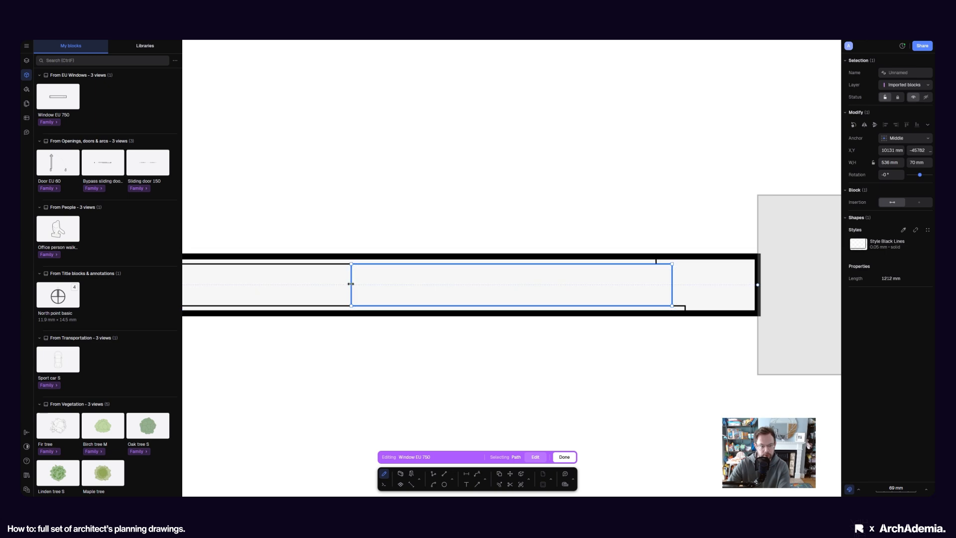
drag(352, 287, 596, 290)
Extend the lower and upper glazing lines to the narrowed right sash rectangle
click(349, 305)
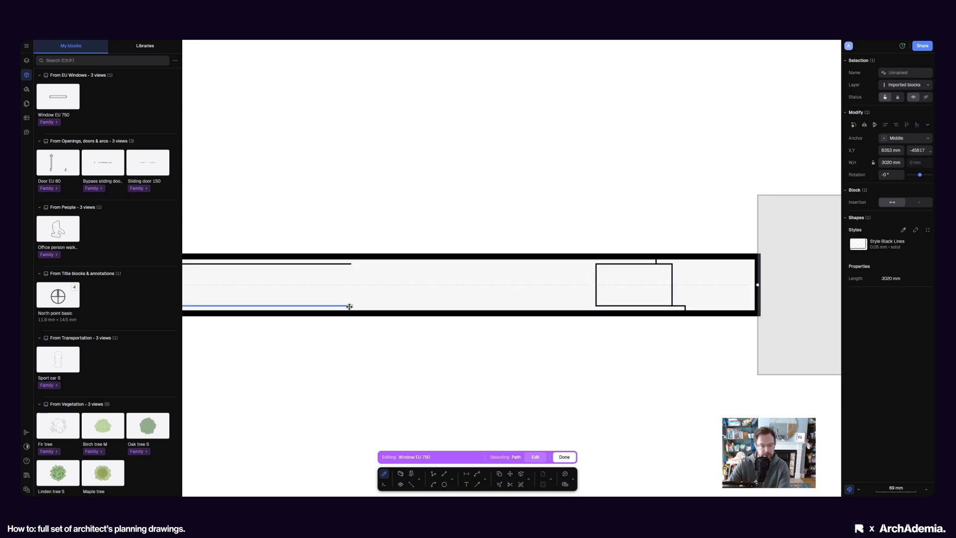
drag(352, 305, 591, 306)
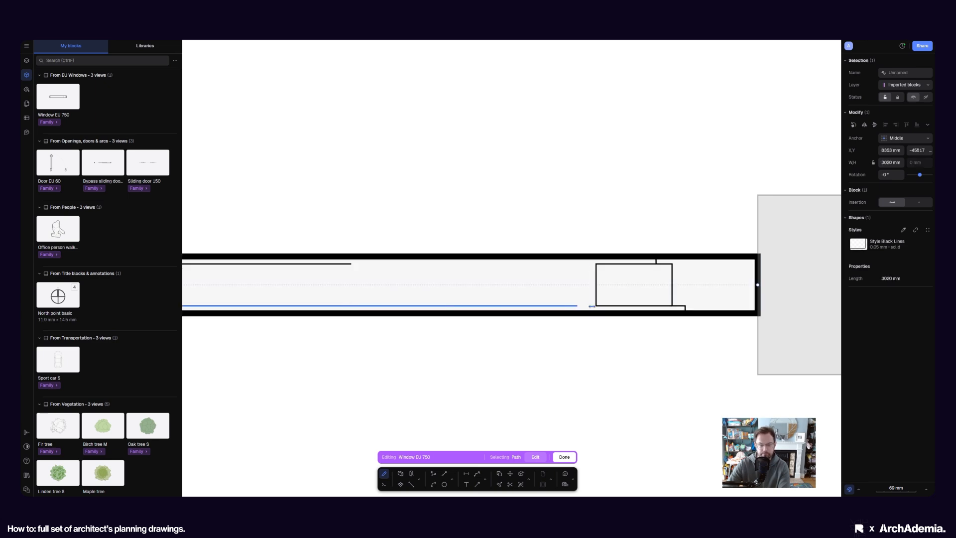
click(349, 264)
drag(351, 264, 596, 272)
click(621, 356)
Check both ends of the modified window and finish editing the block
scroll(632, 329, down, 8)
middle_drag(376, 331, 434, 327)
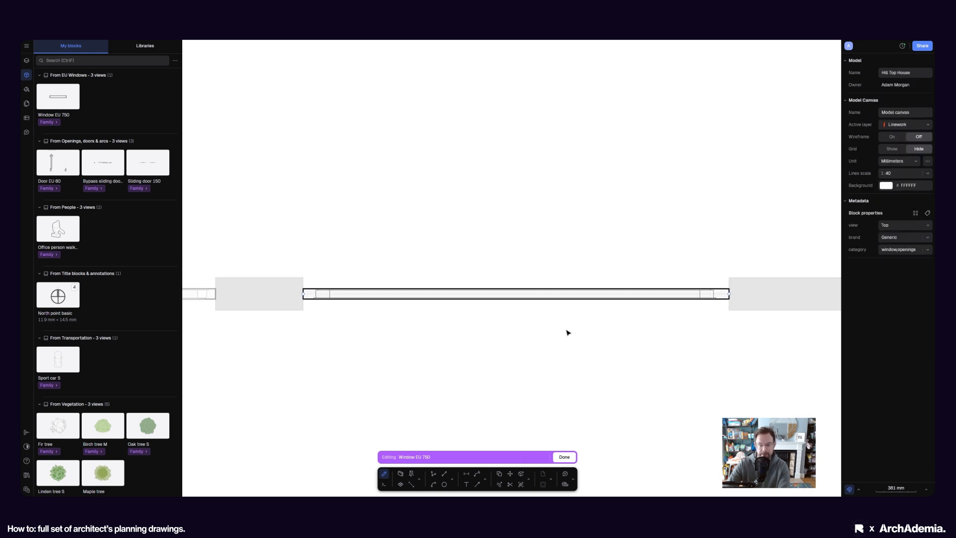
scroll(728, 292, up, 5)
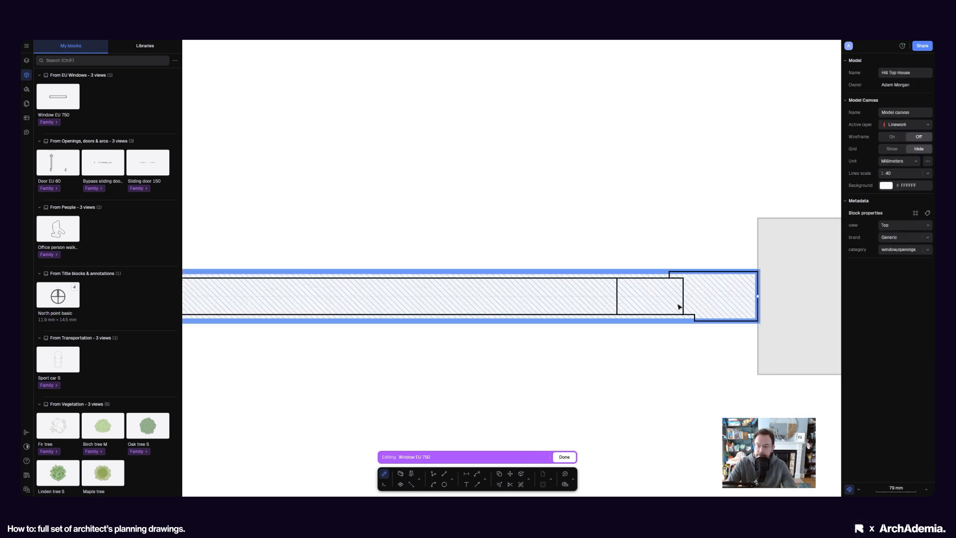
scroll(648, 348, down, 5)
middle_drag(526, 349, 641, 326)
scroll(641, 326, down, 3)
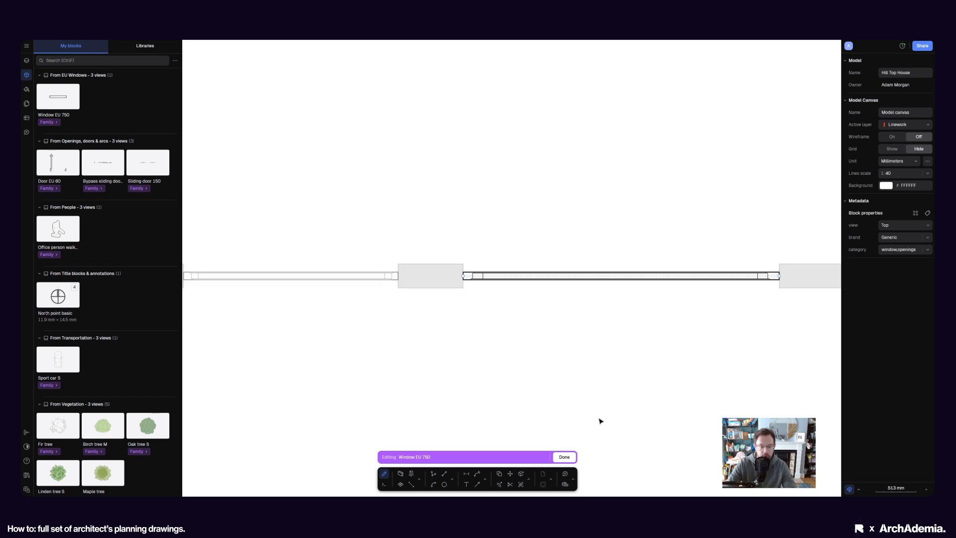
click(565, 457)
click(393, 183)
Inspect the garage door and the right-hand room's external window to compare their frames on the plan
scroll(517, 324, down, 5)
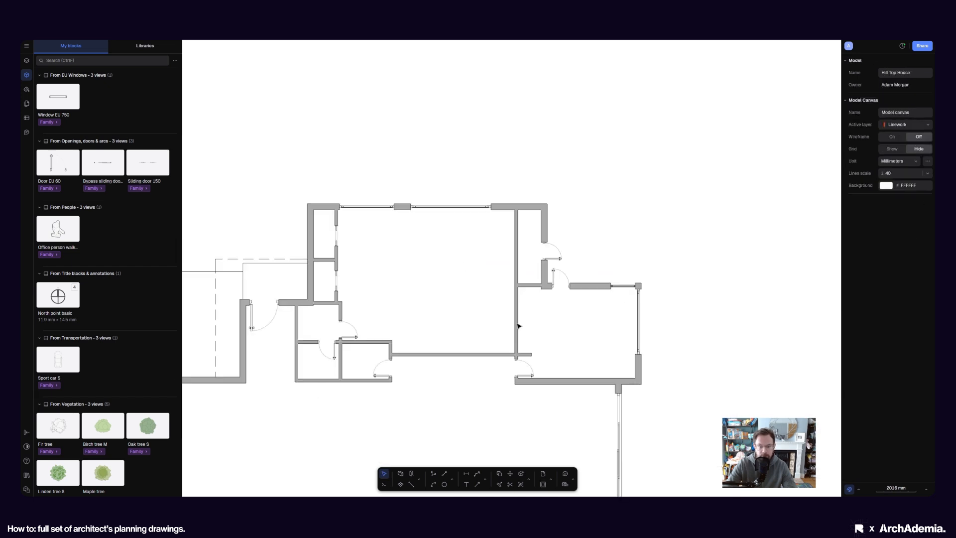
scroll(628, 409, up, 8)
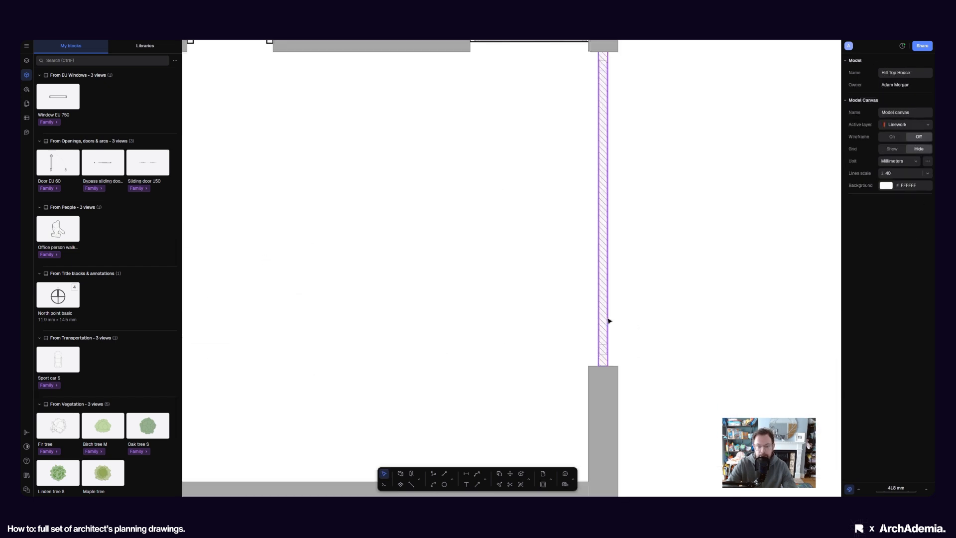
scroll(610, 299, down, 3)
scroll(614, 174, up, 4)
click(534, 162)
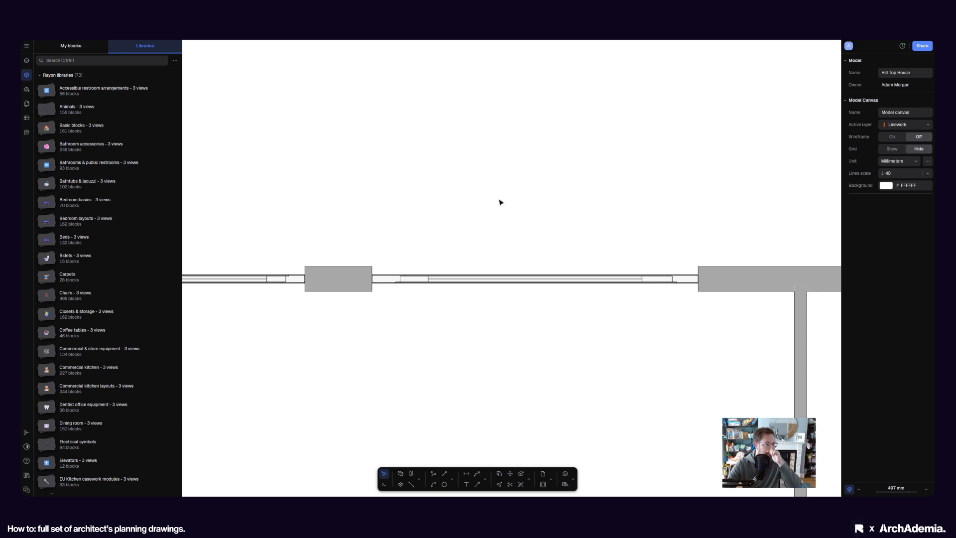
click(405, 282)
click(415, 217)
scroll(416, 216, down, 5)
click(418, 240)
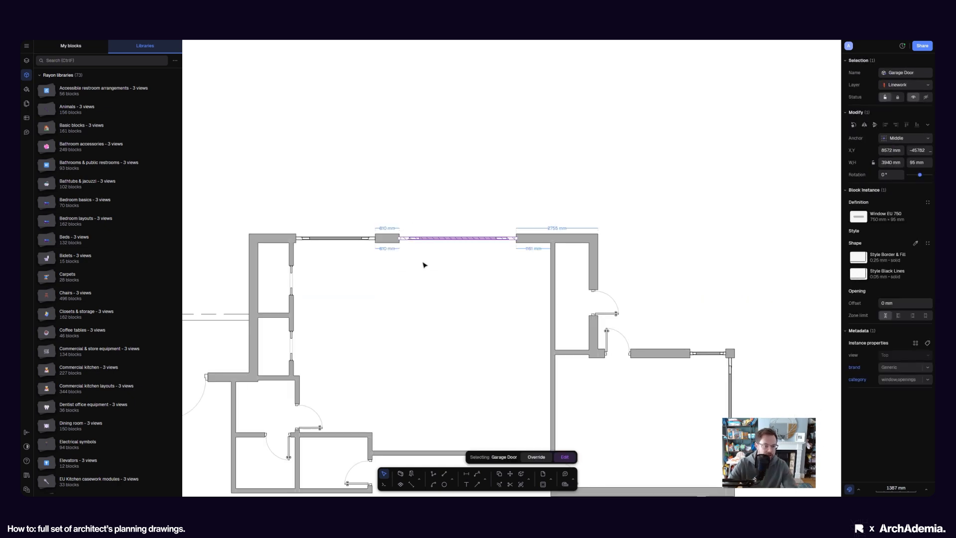
click(422, 266)
Examine the long window in the right-hand external wall and its surroundings for effects of the block edit
scroll(429, 262, down, 3)
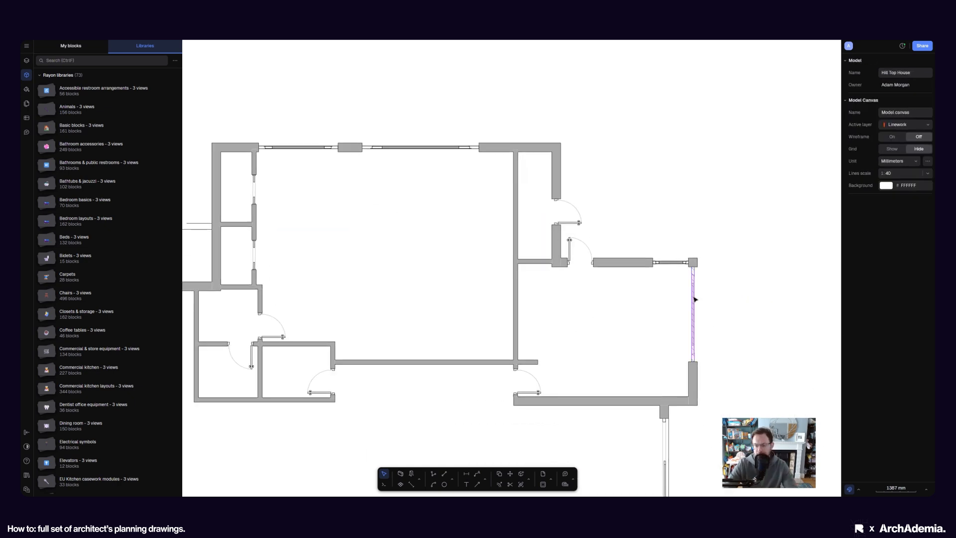
click(696, 314)
scroll(731, 259, up, 3)
middle_drag(731, 260, 730, 278)
click(652, 345)
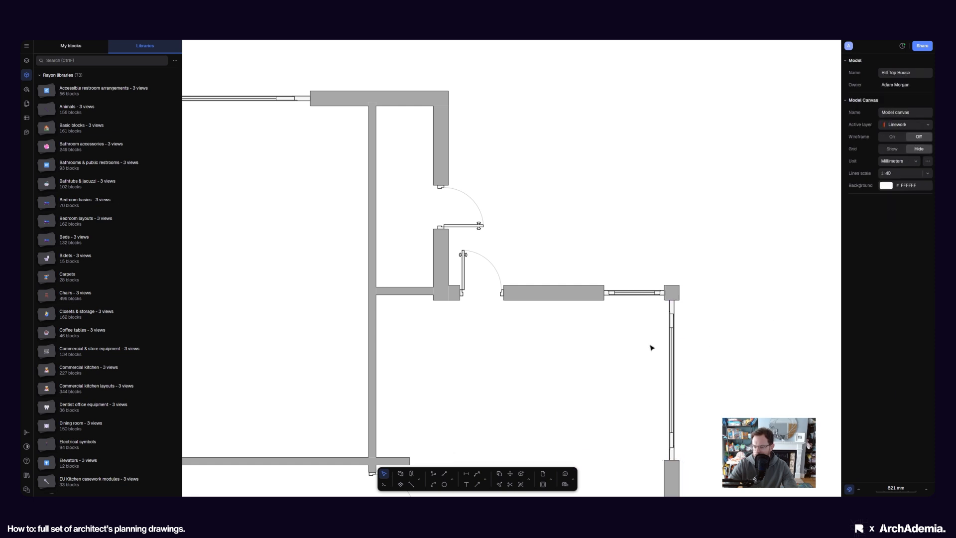
click(671, 333)
scroll(724, 346, down, 5)
click(722, 345)
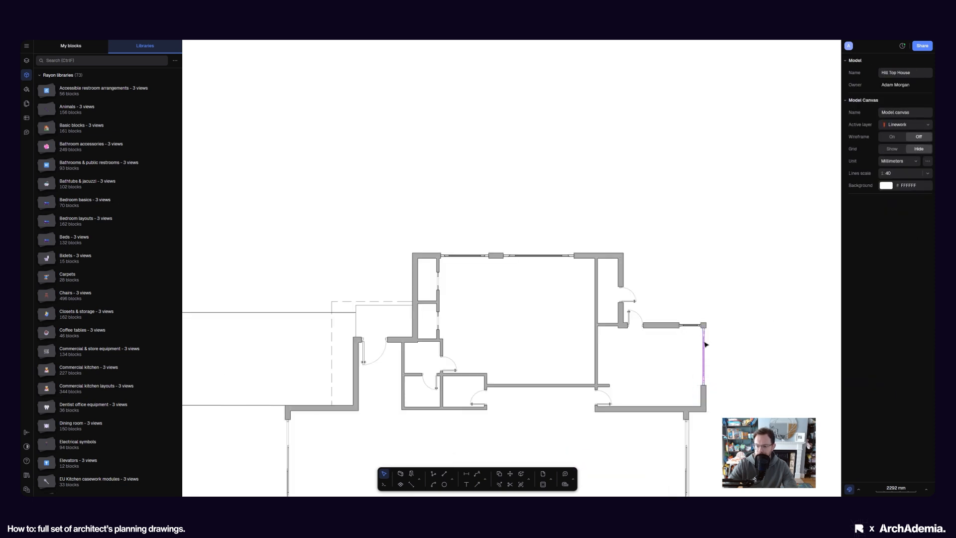
scroll(706, 343, up, 5)
click(672, 298)
click(797, 265)
scroll(767, 336, down, 5)
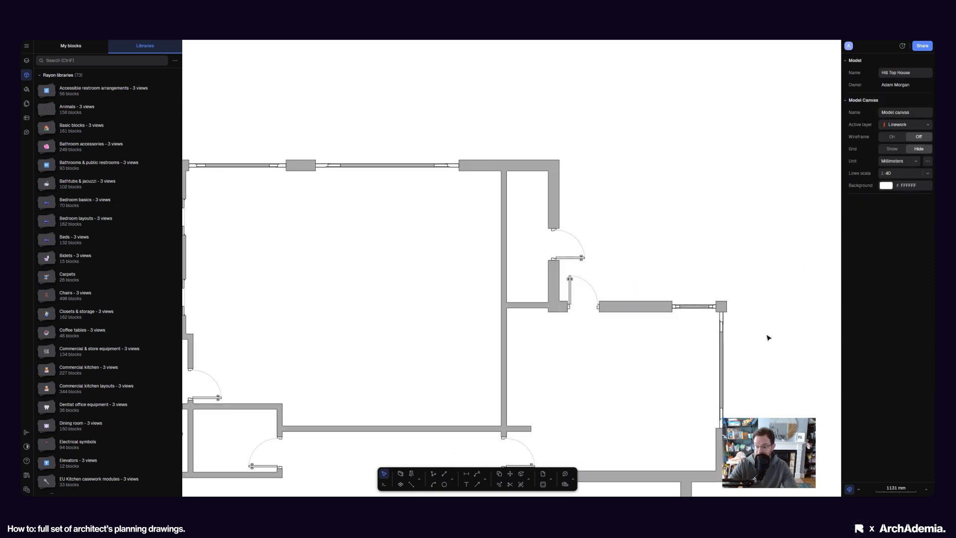
Draw a thin horizontal rectangle just above the upper external wall, spanning the width of the garage door opening
scroll(440, 193, up, 8)
middle_drag(540, 194, 450, 214)
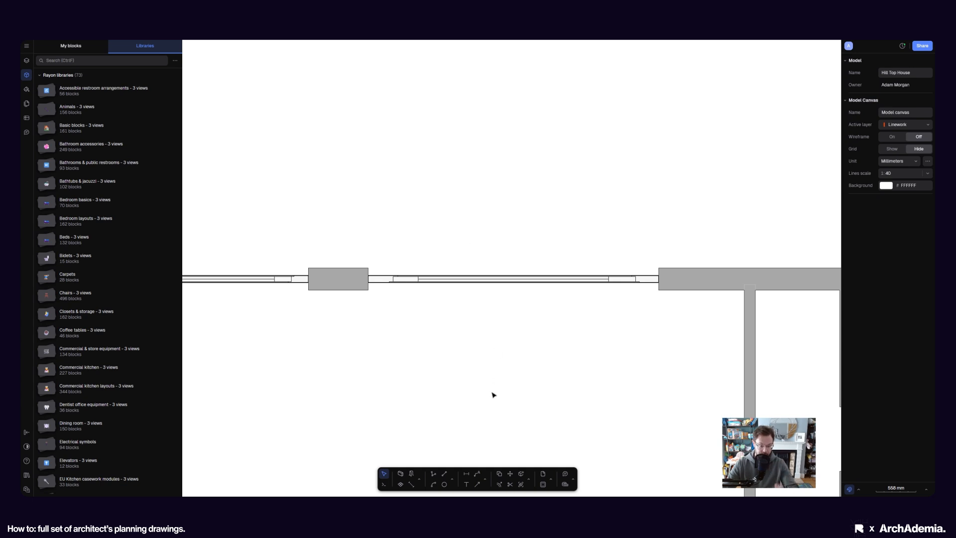
scroll(420, 337, right, 3)
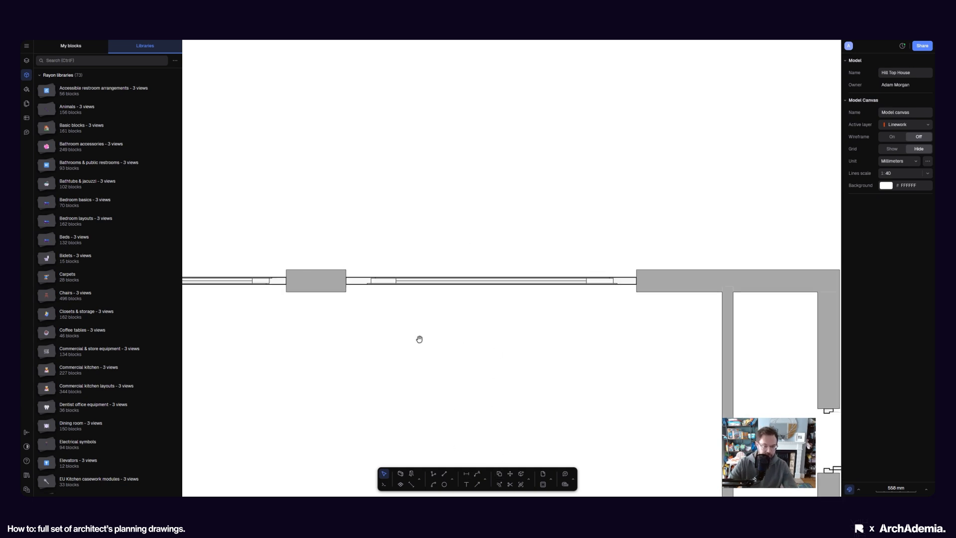
click(453, 479)
click(473, 452)
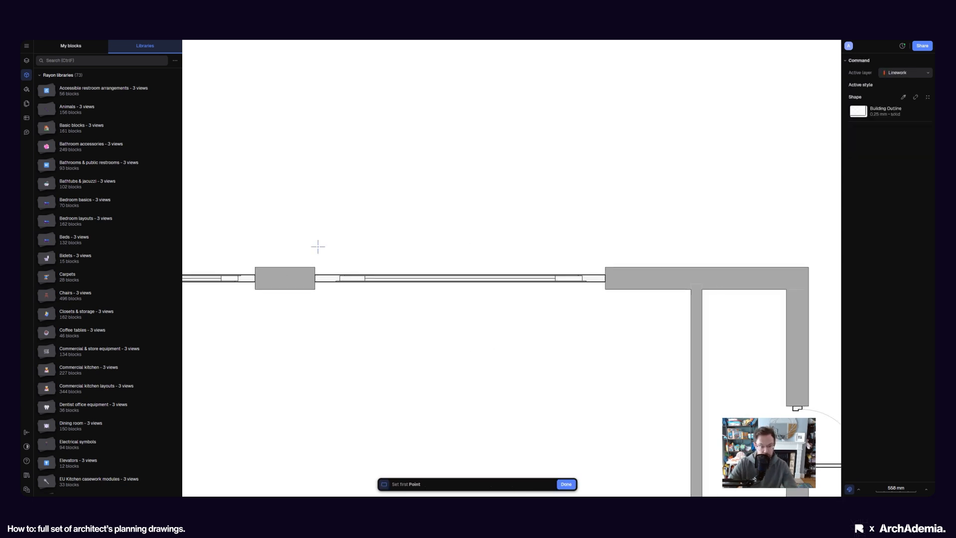
scroll(310, 251, up, 3)
click(314, 245)
scroll(669, 243, down, 2)
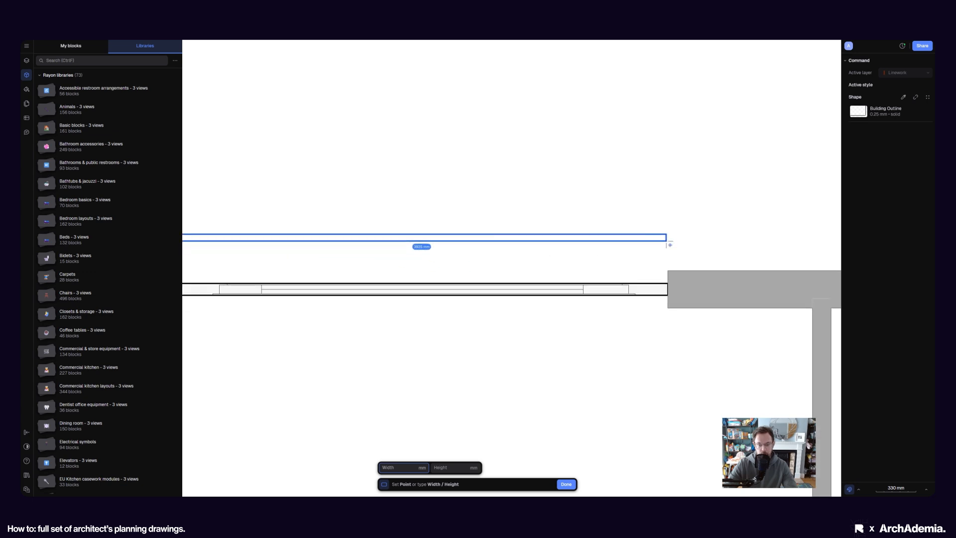
scroll(669, 248, down, 1)
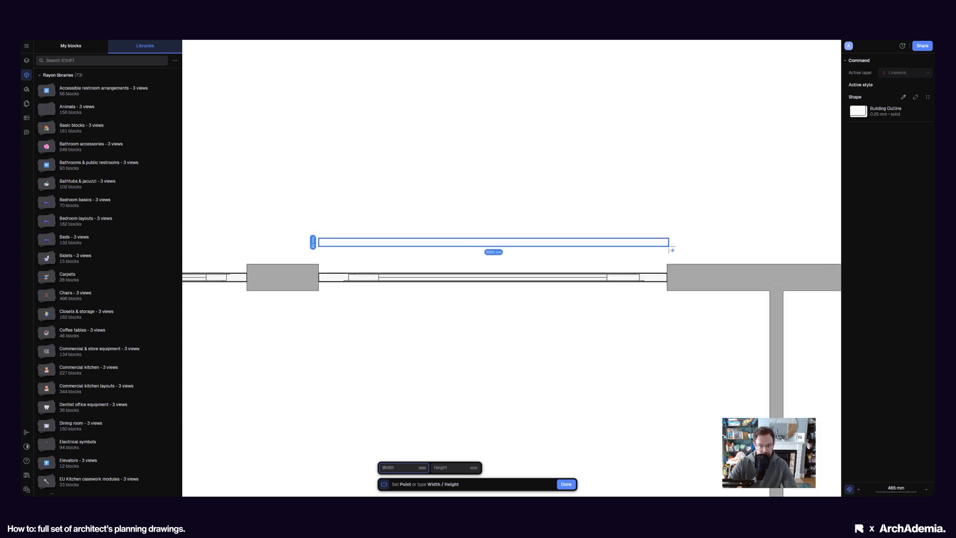
click(669, 247)
scroll(416, 228, up, 2)
click(428, 336)
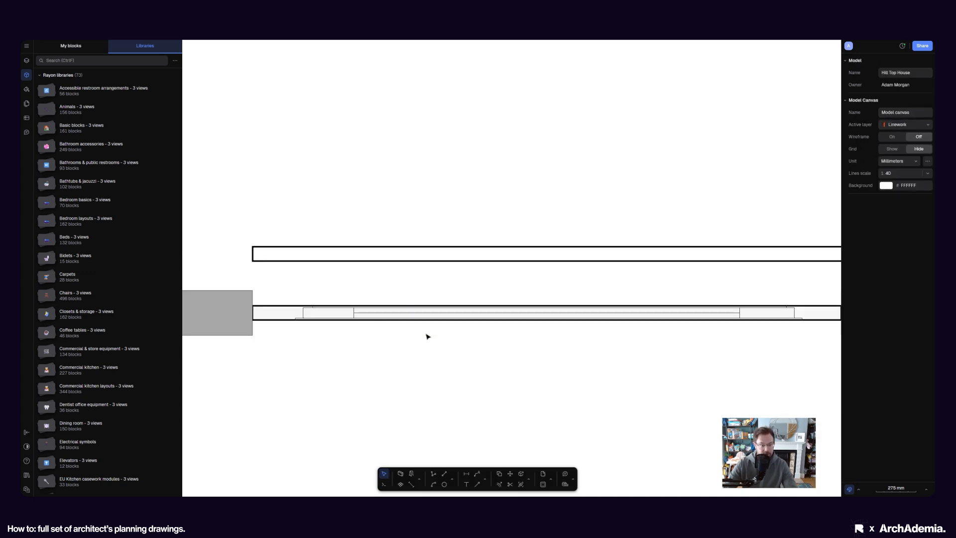
Draw a short vertical line across the new rectangle near its left end to form a jamb
click(433, 473)
scroll(303, 254, up, 2)
click(299, 261)
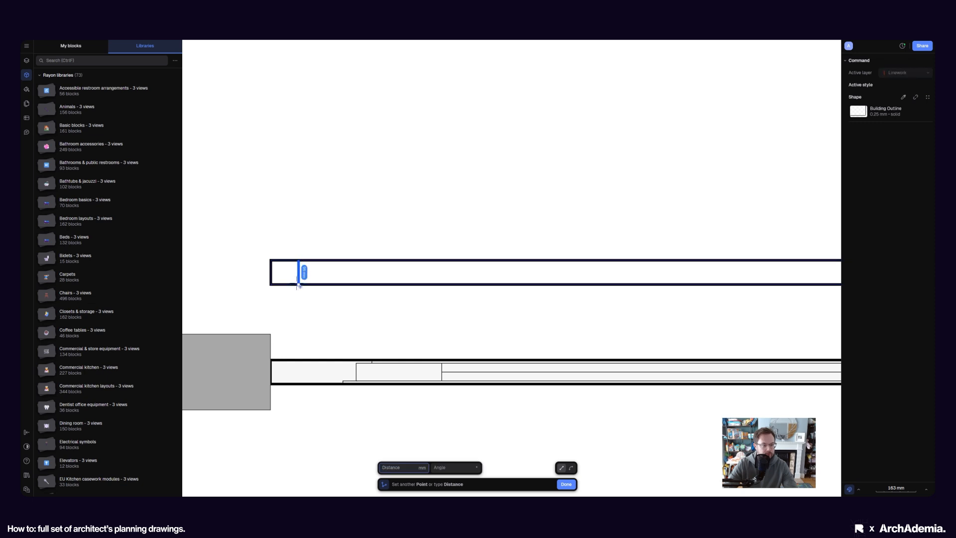
click(300, 285)
key(Escape)
scroll(253, 290, down, 3)
click(424, 307)
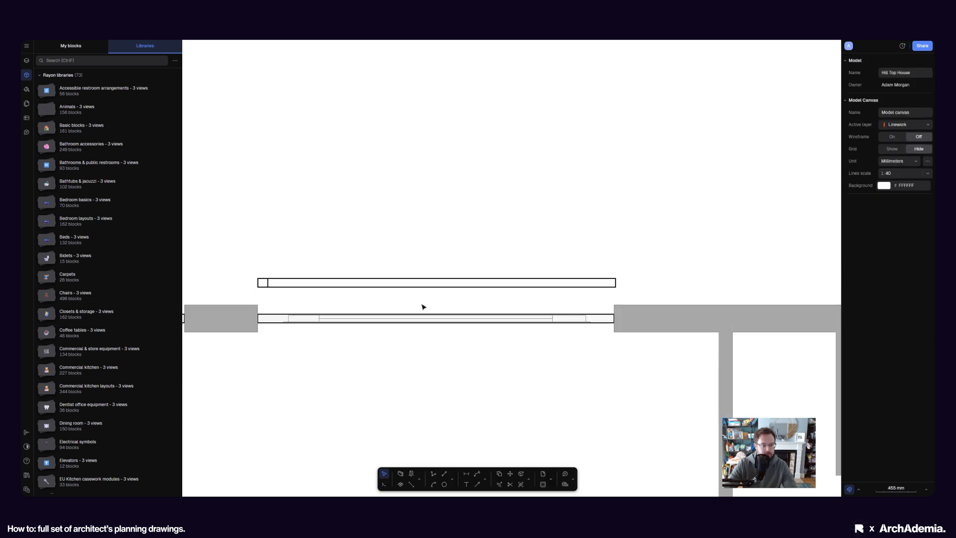
Draw a short vertical line across the new rectangle near its right end to form the second jamb
click(440, 475)
scroll(600, 279, up, 3)
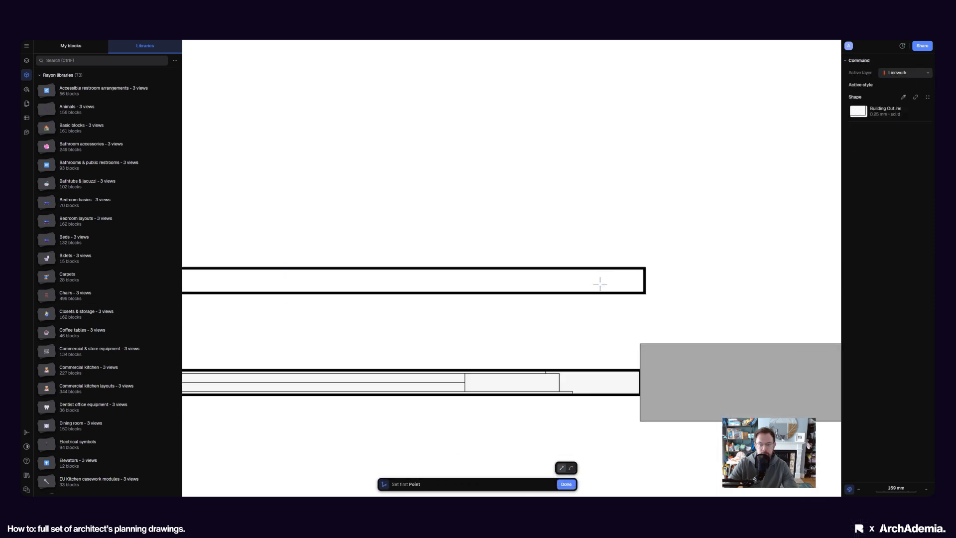
click(616, 269)
click(616, 292)
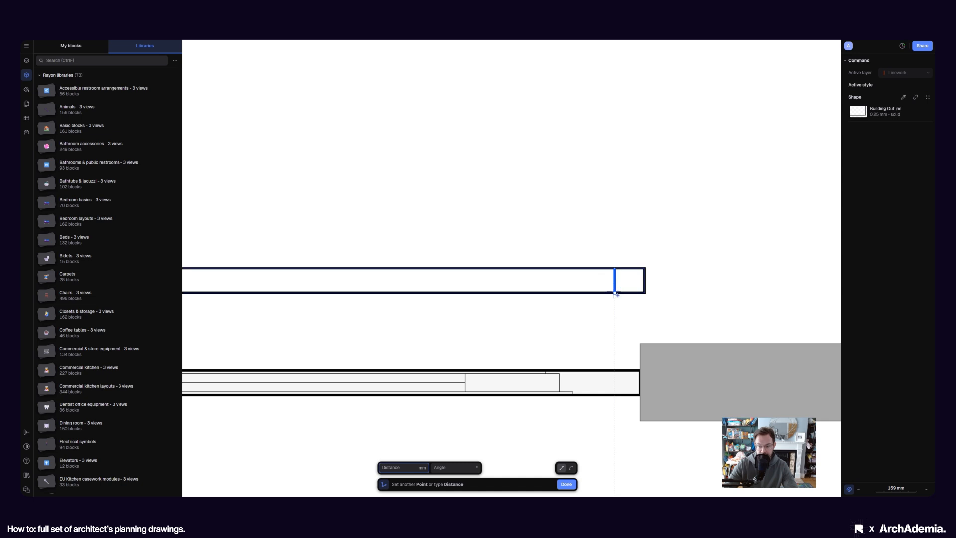
key(Escape)
scroll(693, 290, down, 4)
click(573, 260)
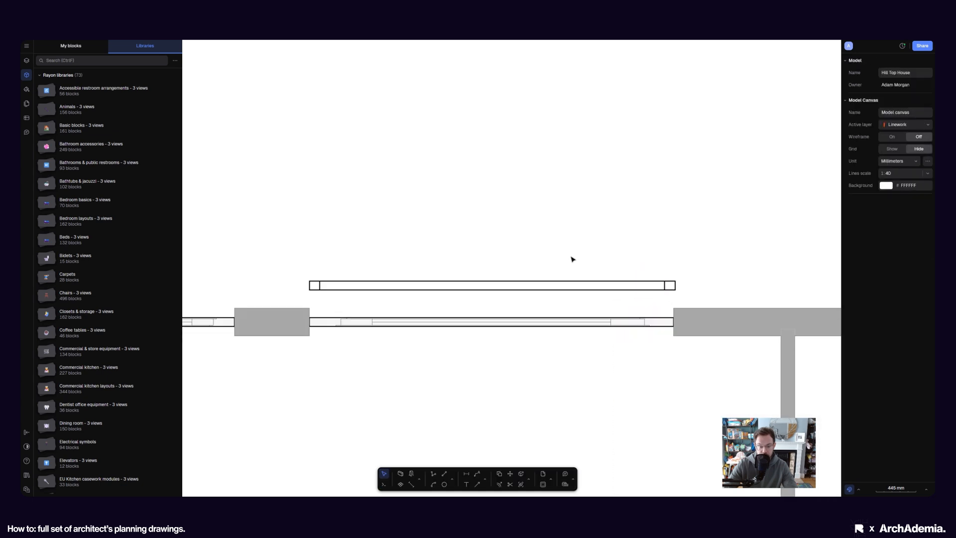
Draw a horizontal line about 3731 mm long from the midpoint of the left jamb line to the right jamb line
click(433, 477)
scroll(313, 289, up, 3)
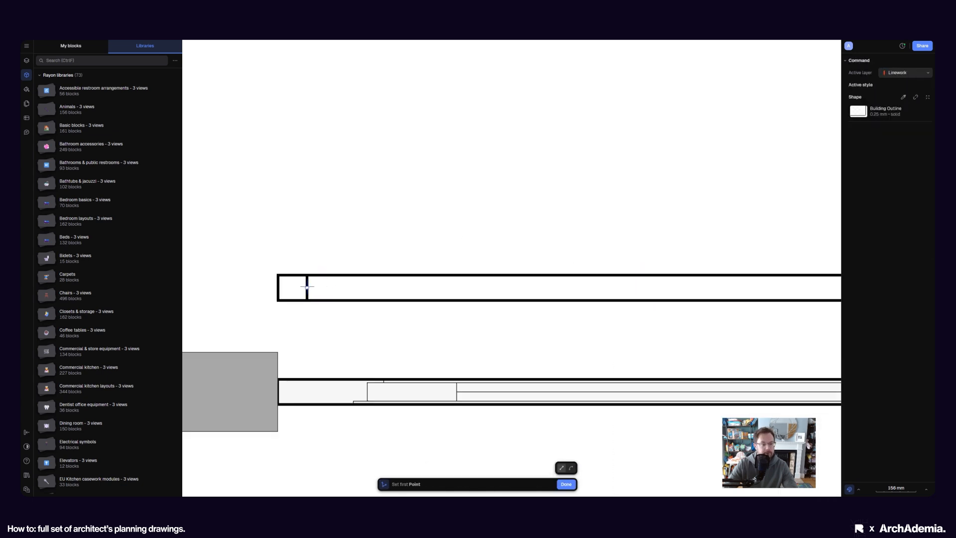
click(307, 288)
scroll(308, 287, down, 3)
middle_drag(674, 272, 443, 271)
scroll(559, 284, up, 5)
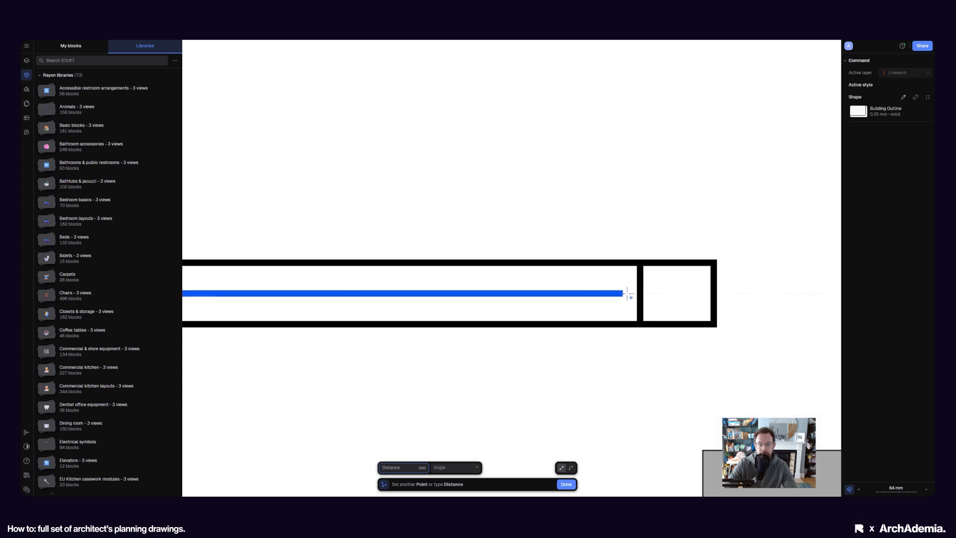
double_click(641, 295)
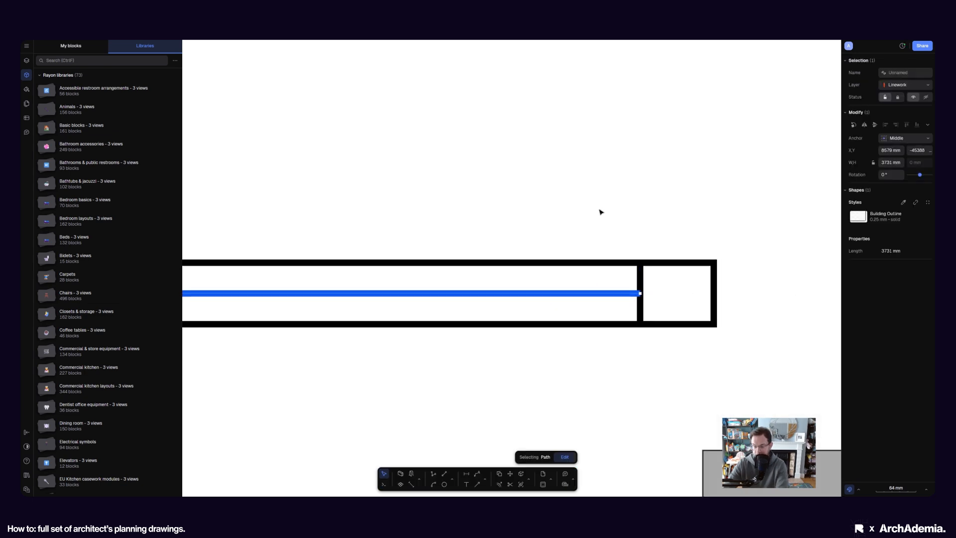
Shift the horizontal line slightly above the rectangle's centre and copy it an equal distance below the centre
drag(598, 293, 599, 283)
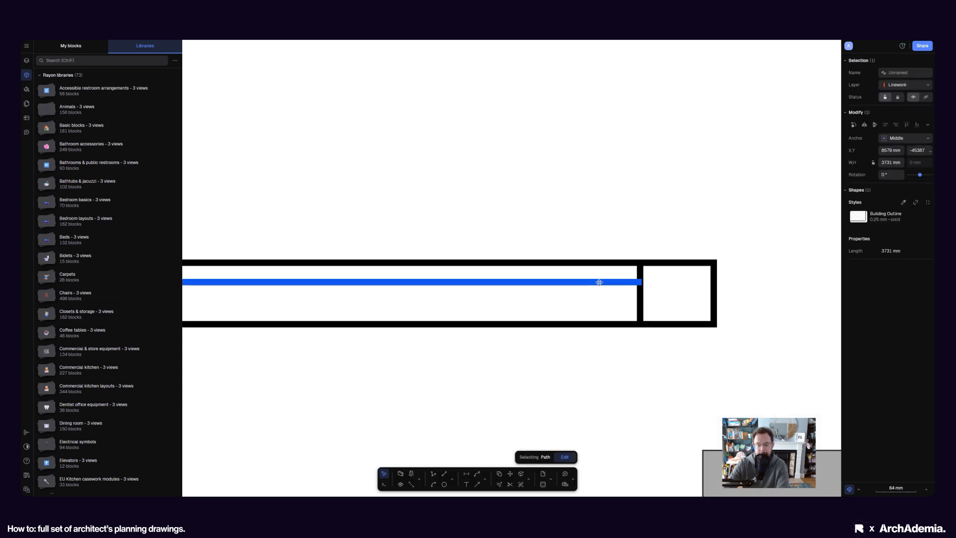
click(499, 475)
click(626, 282)
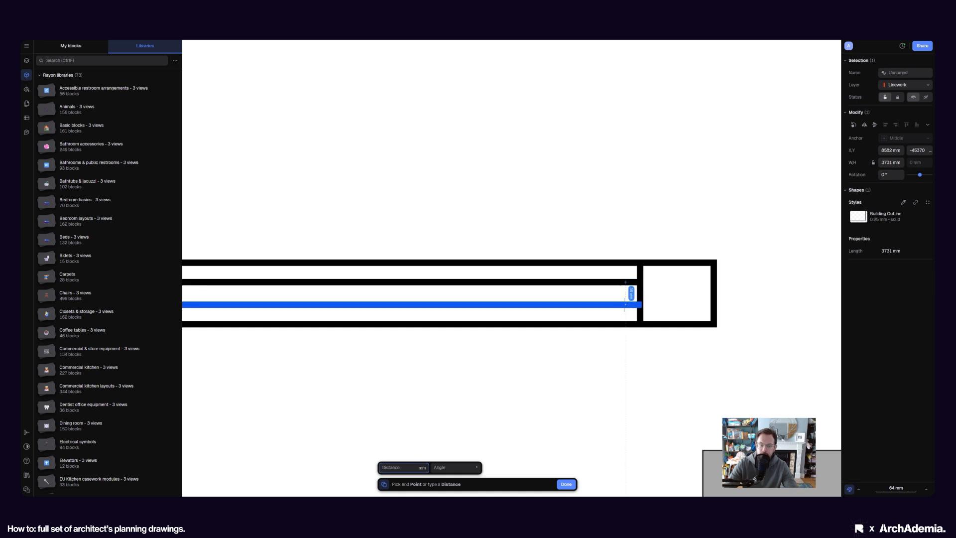
click(626, 303)
key(Escape)
scroll(661, 230, down, 6)
middle_drag(366, 194, 415, 194)
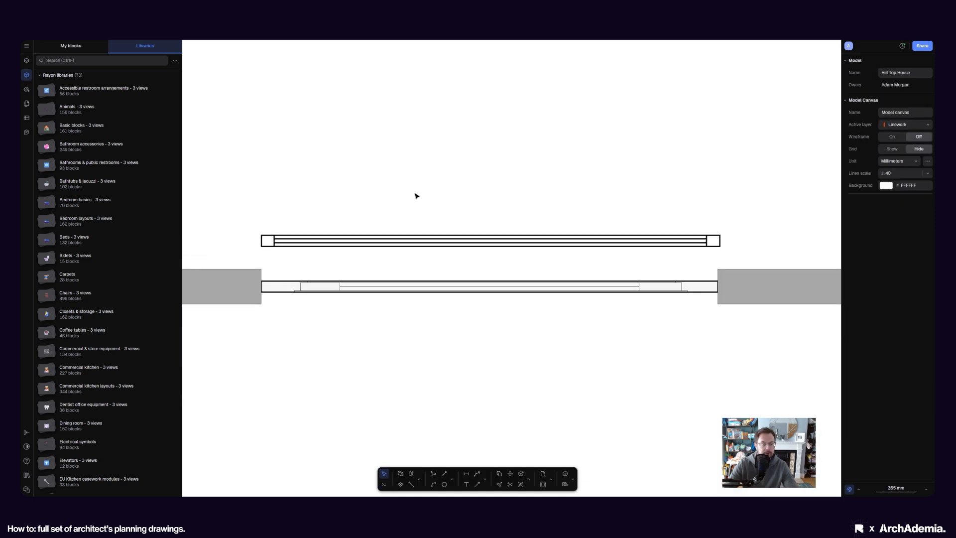
drag(230, 204, 733, 262)
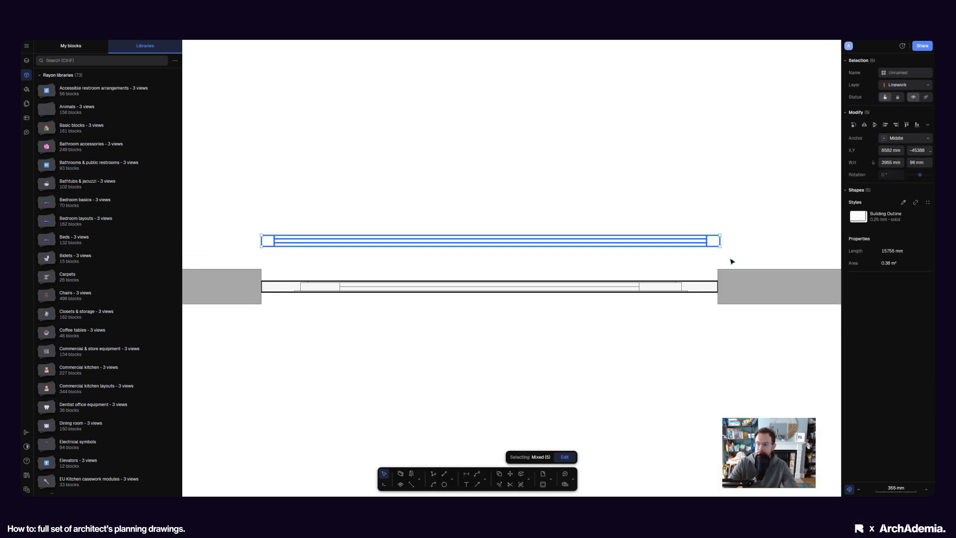
click(887, 219)
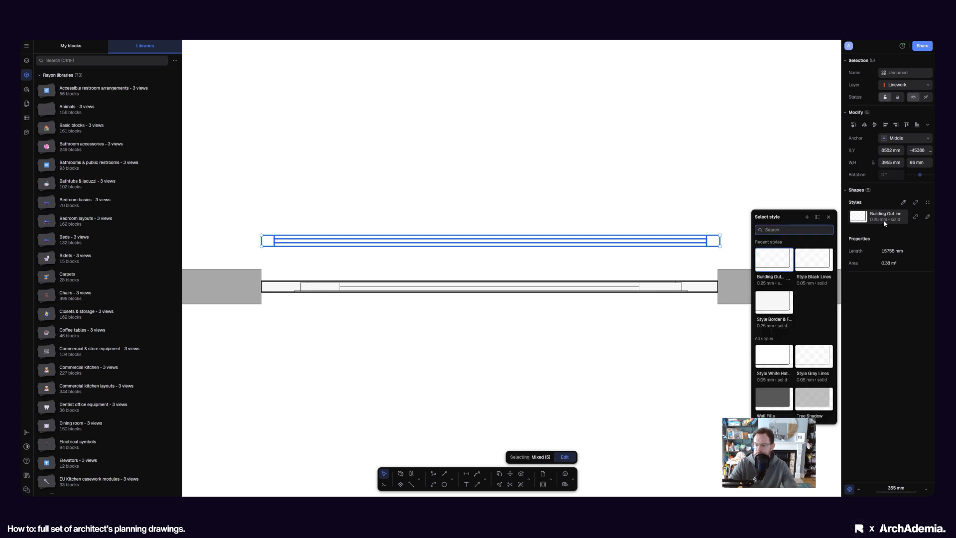
click(694, 174)
click(715, 237)
click(717, 222)
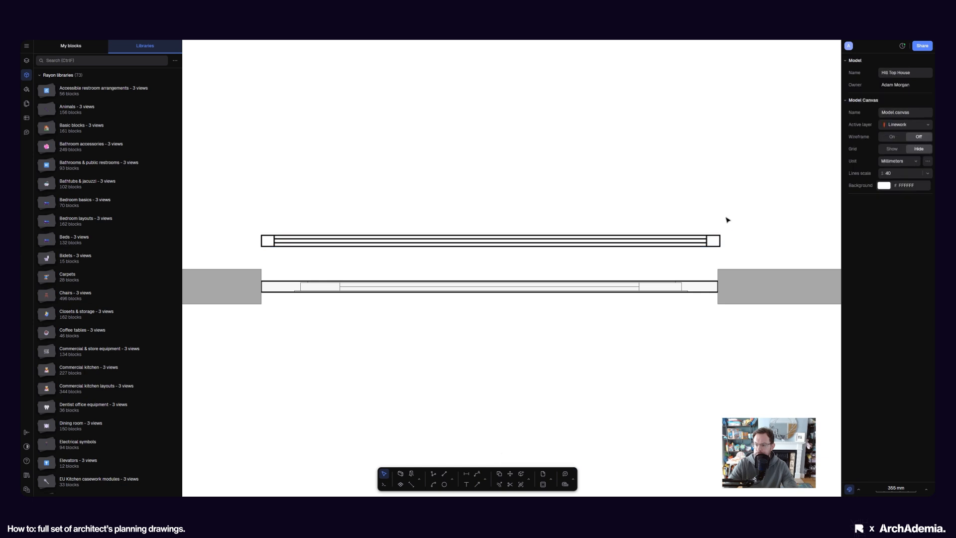
Apply Style Black Lines to all the shapes of the newly drawn garage door
drag(765, 189, 253, 258)
click(876, 218)
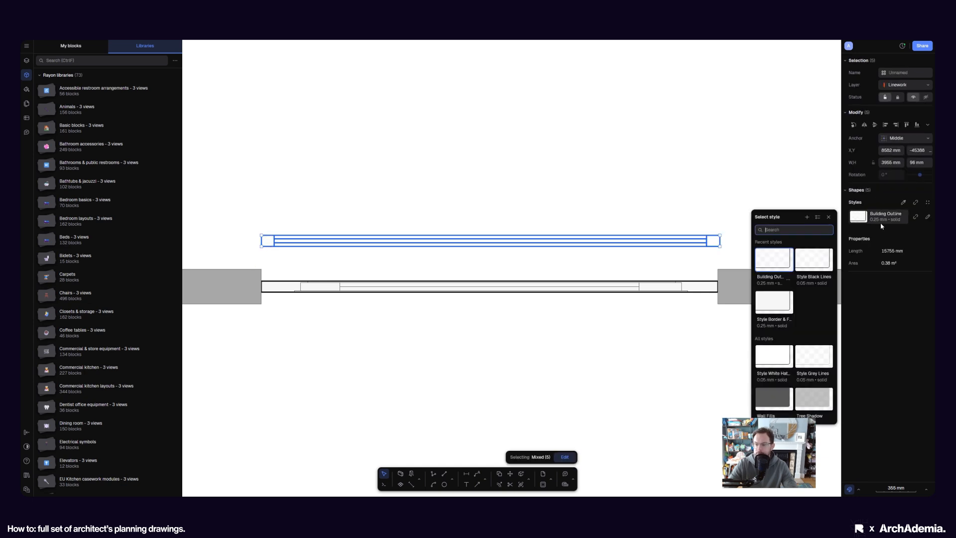
click(813, 265)
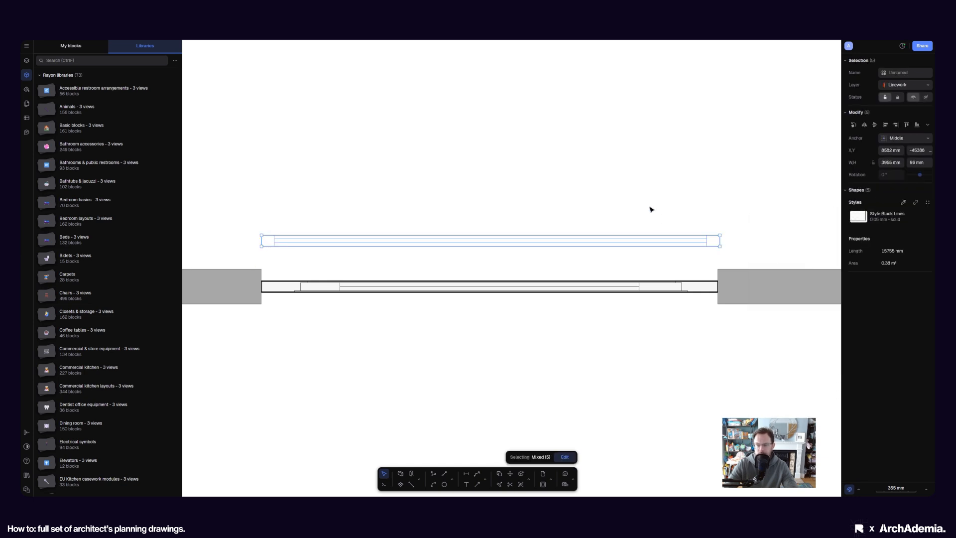
click(651, 207)
Convert the five shapes of the drawn garage door into a block
drag(393, 243, 752, 256)
scroll(753, 246, up, 1)
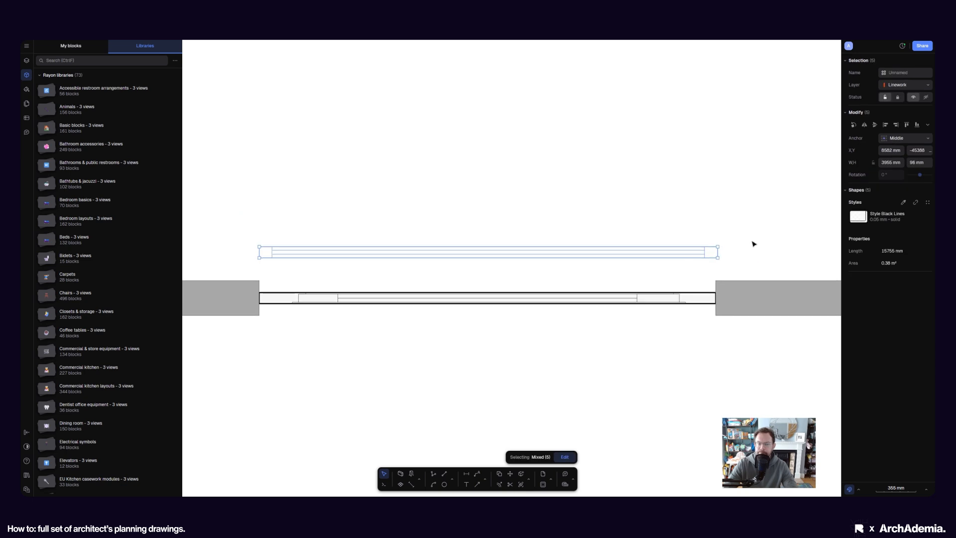
right_click(658, 249)
click(669, 366)
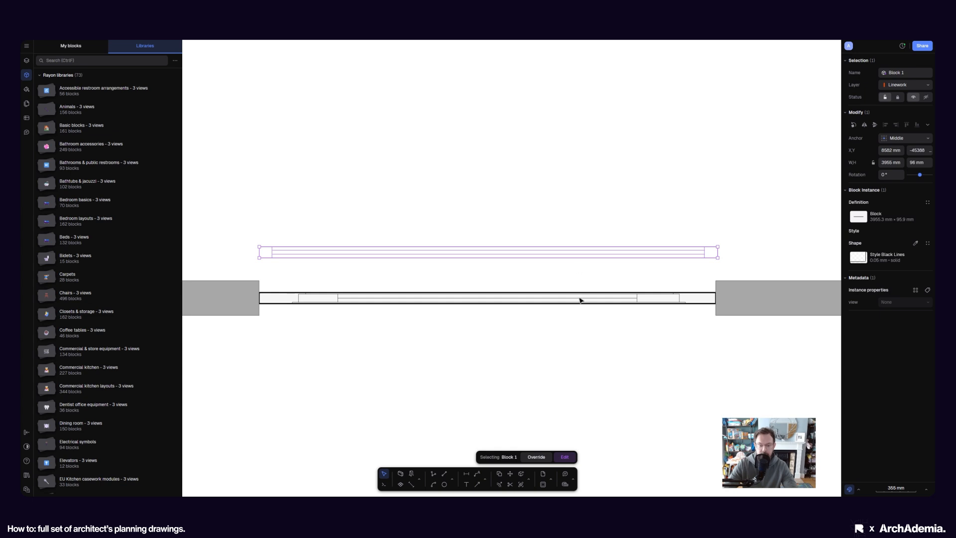
Edit the new block and set its outer rectangle's insertion type so that the block cuts an opening in walls
click(566, 457)
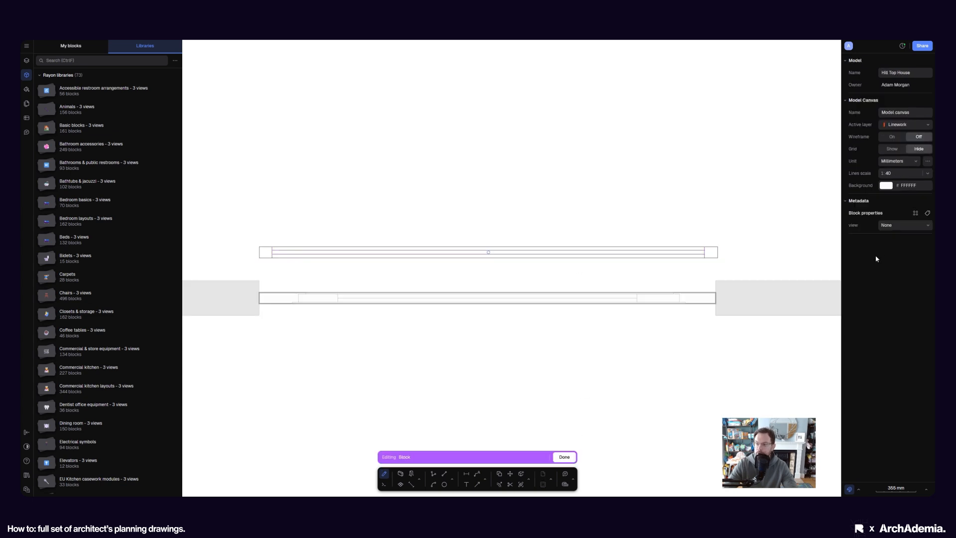
click(672, 246)
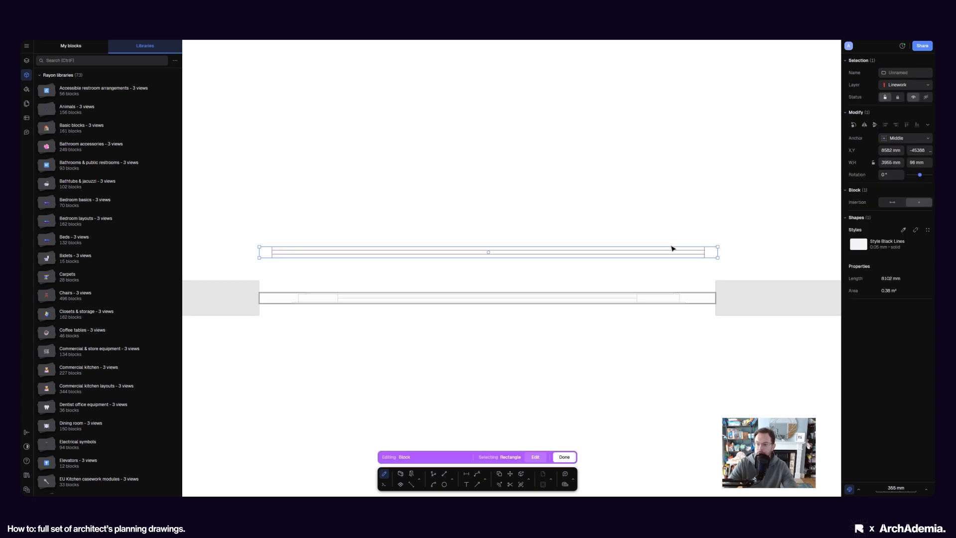
click(894, 203)
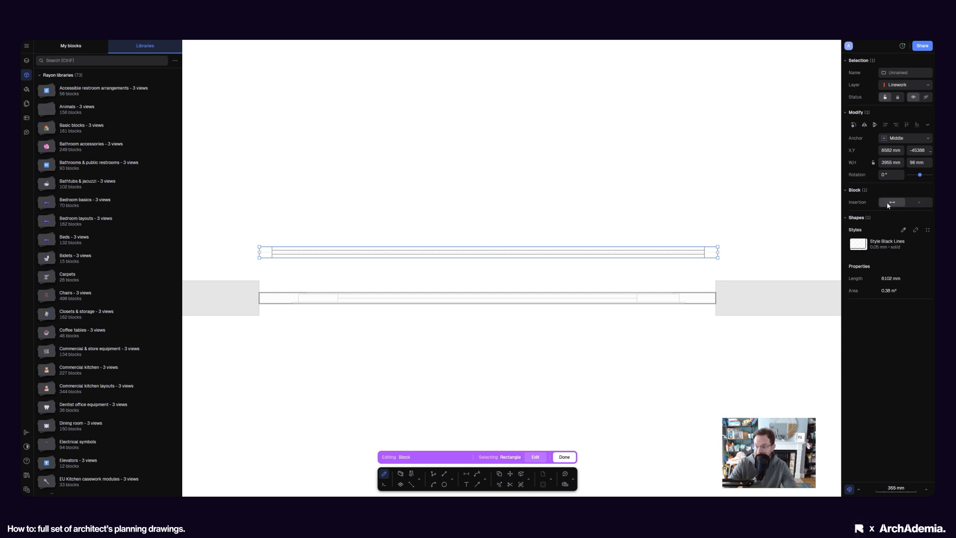
click(564, 458)
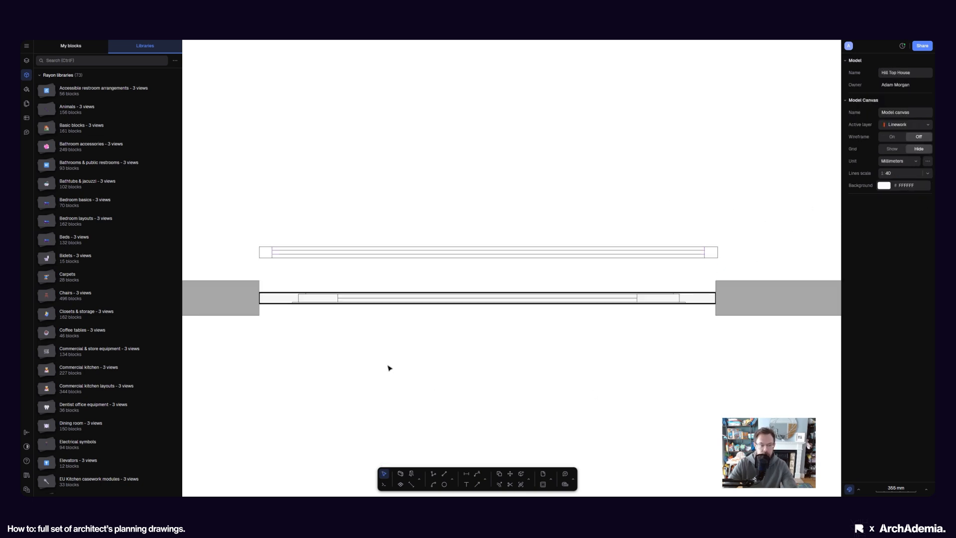
Delete the old wide window in the upper external wall and move the new door block into the wall there
click(342, 302)
key(Delete)
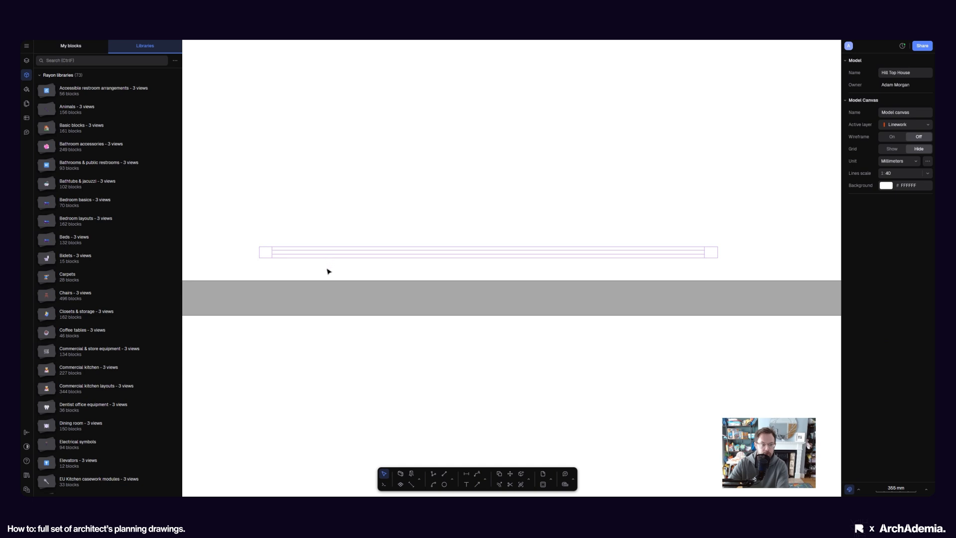
drag(328, 254, 331, 290)
click(604, 223)
scroll(604, 224, down, 5)
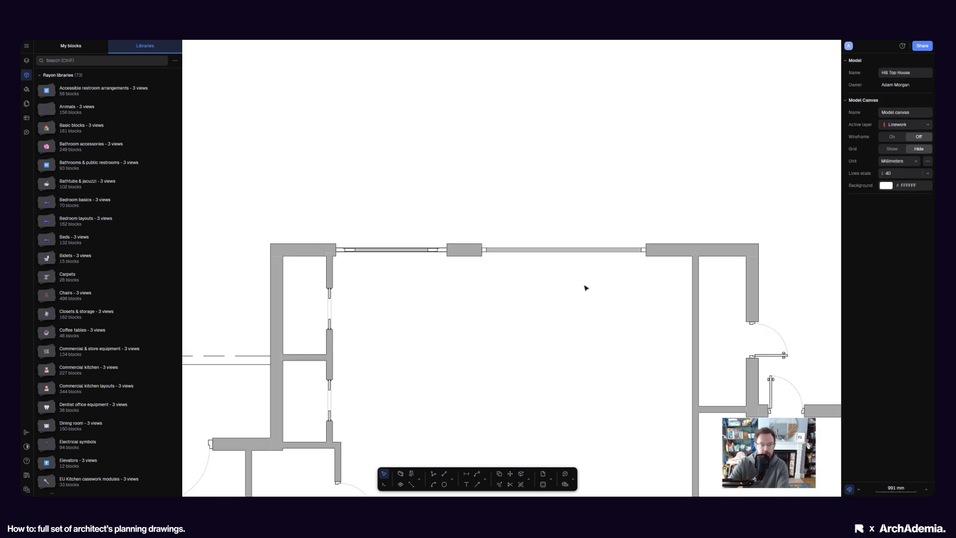
click(559, 252)
click(591, 279)
Delete the remaining window in the left part of the upper wall and copy the new door block into that position
scroll(347, 246, up, 3)
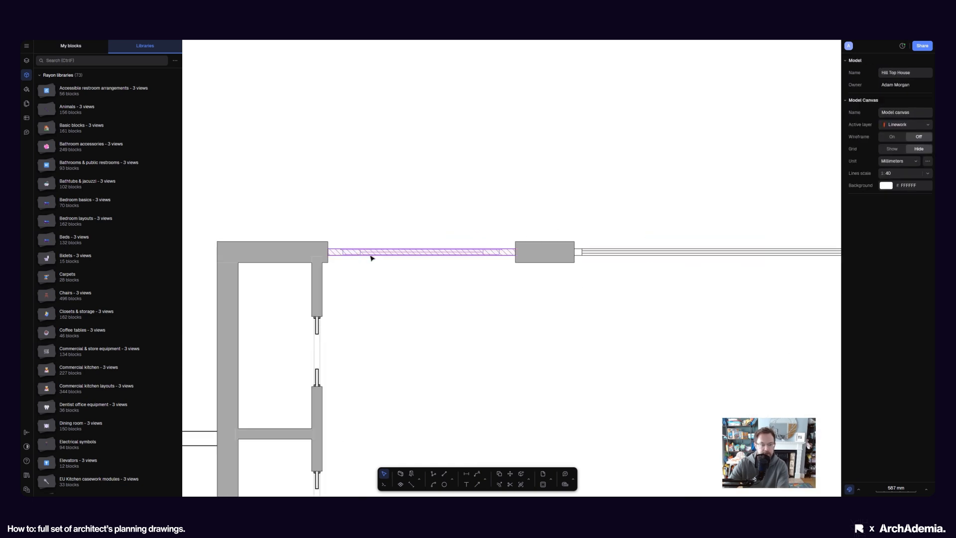
click(371, 257)
key(Delete)
click(602, 256)
scroll(575, 271, down, 2)
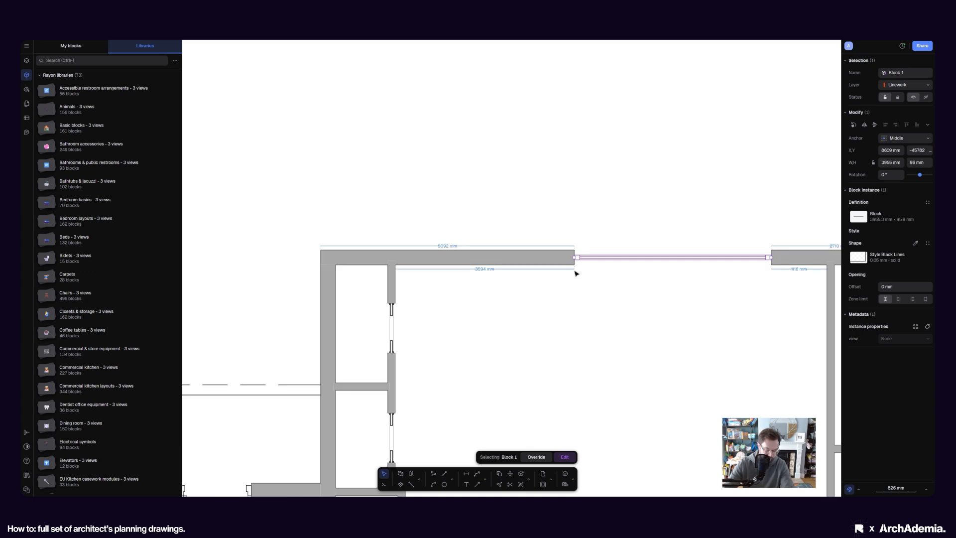
click(499, 474)
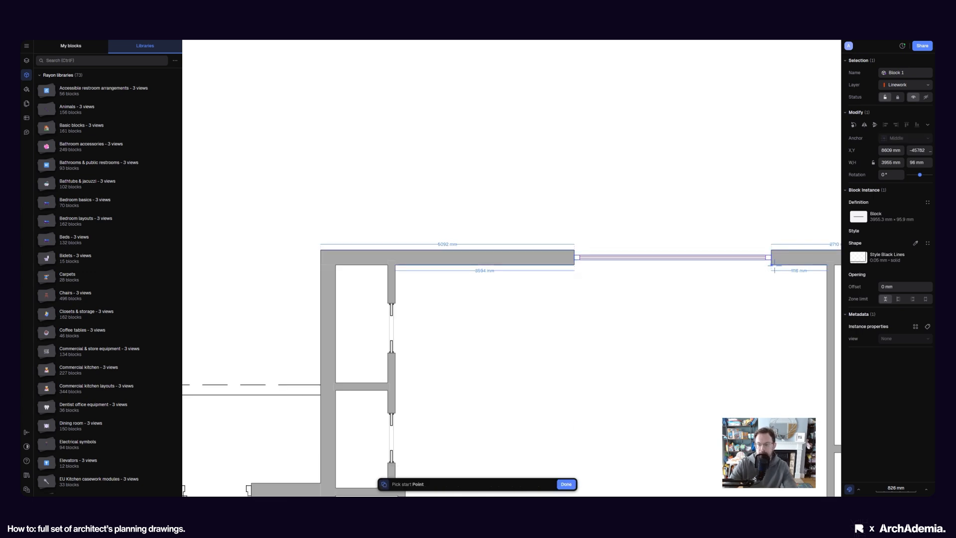
click(771, 262)
scroll(545, 269, up, 2)
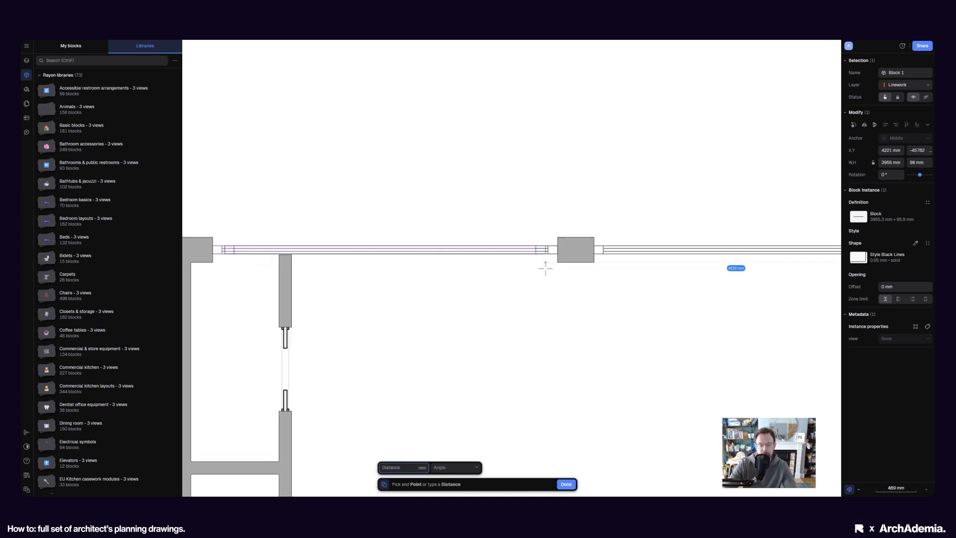
click(545, 268)
Shorten the copied door from its left end to about 2937 mm wide, clear of the internal partition
scroll(220, 251, up, 3)
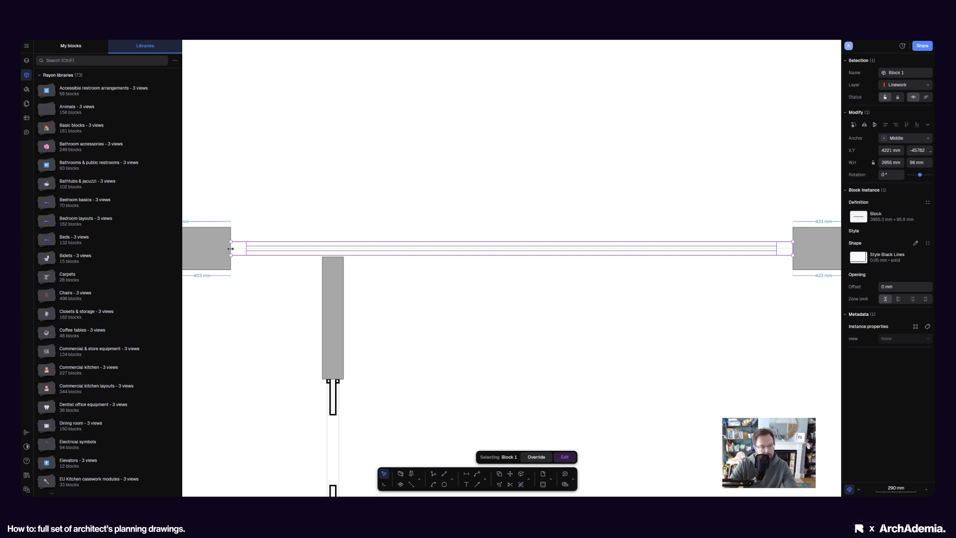
drag(230, 249, 375, 288)
scroll(375, 289, down, 3)
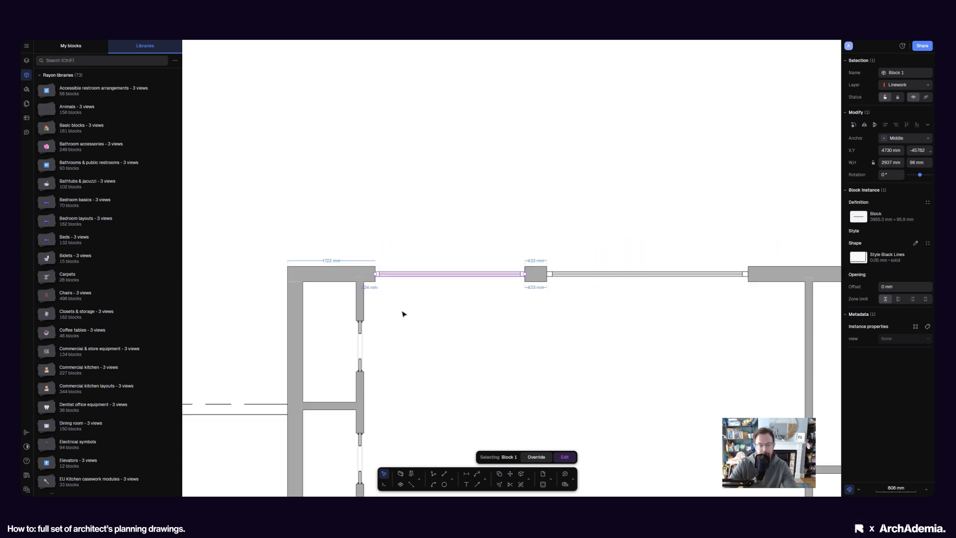
click(404, 314)
scroll(413, 285, up, 3)
scroll(454, 306, down, 4)
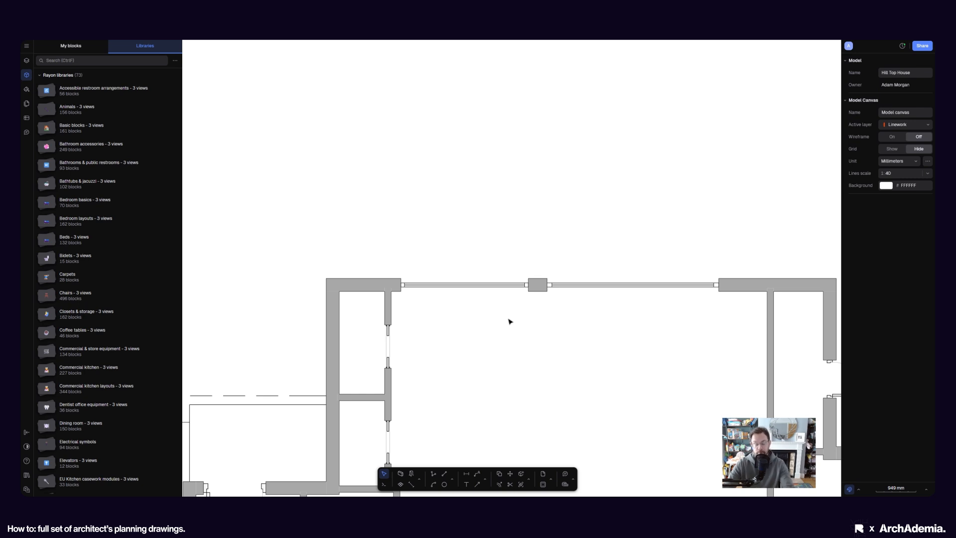
Move the shortened left door about 24 mm to the right along the upper external wall
scroll(512, 288, up, 3)
click(513, 284)
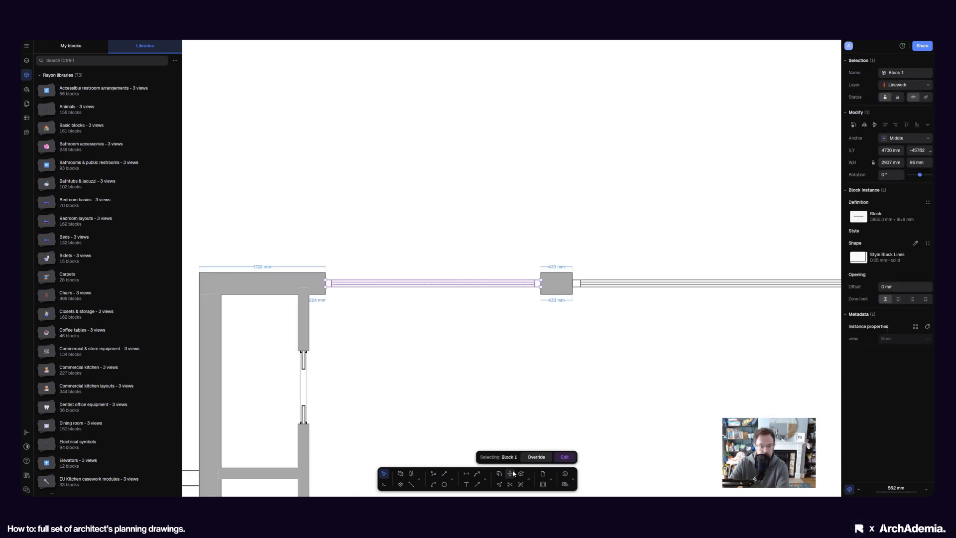
click(512, 473)
scroll(532, 294, up, 3)
click(511, 306)
click(516, 304)
scroll(517, 304, down, 2)
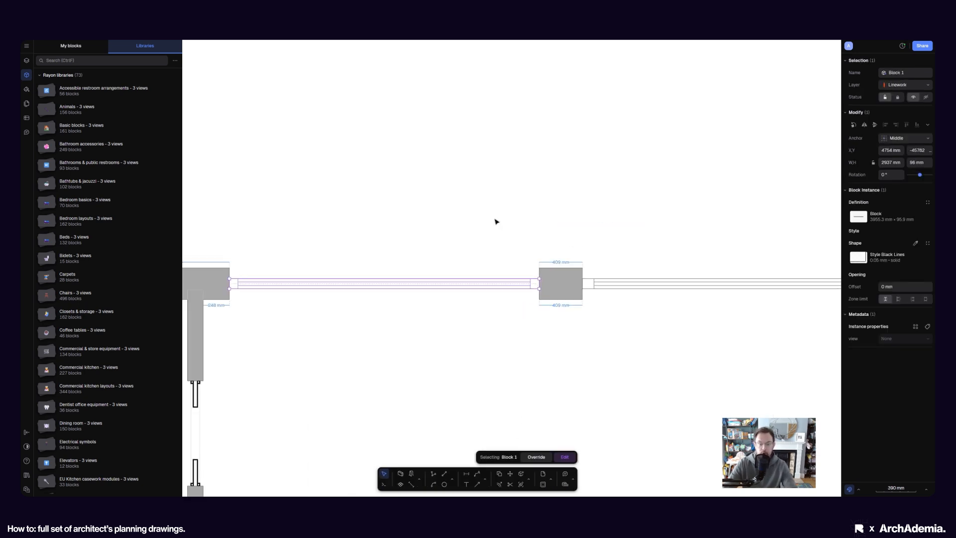
click(496, 221)
scroll(461, 264, down, 4)
scroll(465, 322, up, 3)
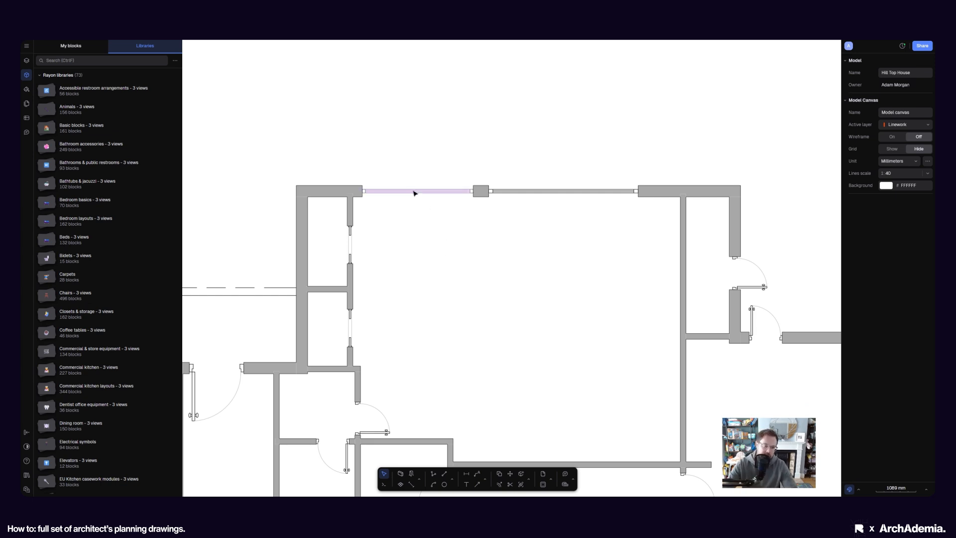
Rename the first block of the current model, the one with zero instances, as Garage Door
click(434, 191)
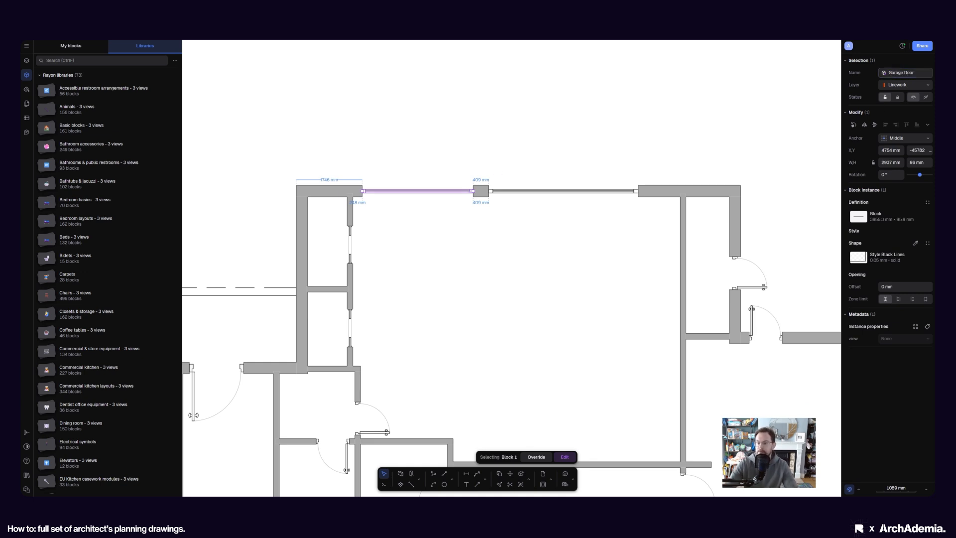
click(89, 49)
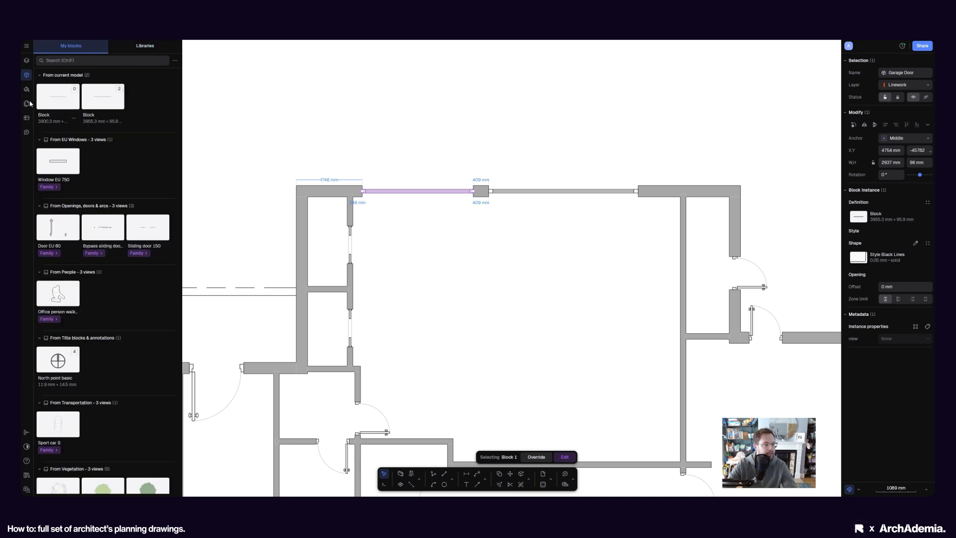
click(73, 120)
click(83, 136)
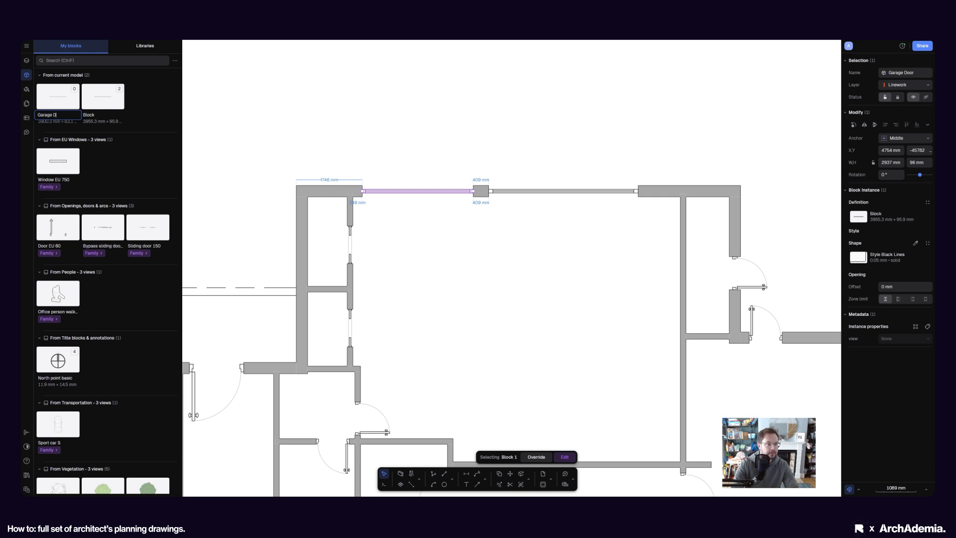
text(Garage Door)
key(Return)
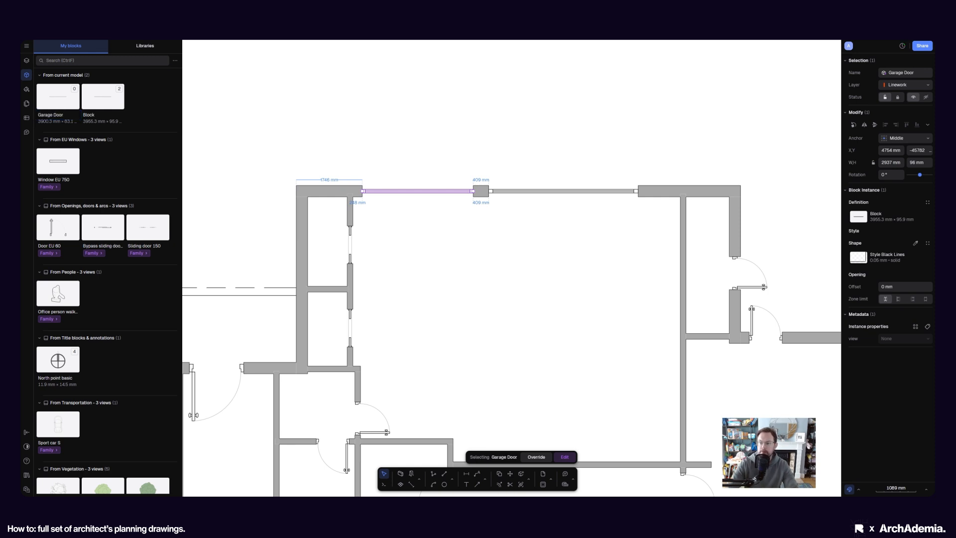
Rename the current model's second block, the one used in the upper wall, as Garage Door
click(128, 131)
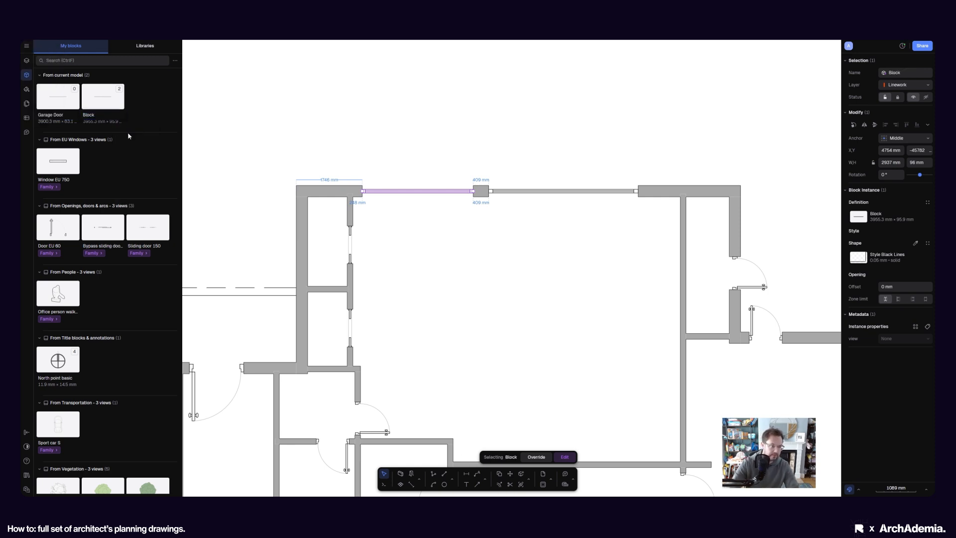
double_click(110, 114)
text(Garage Doo)
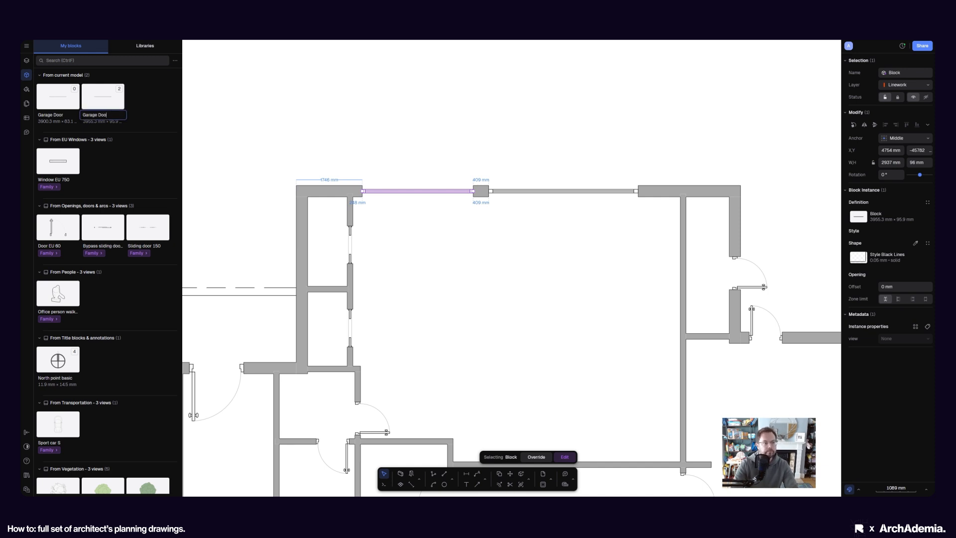
text(r)
key(Return)
click(551, 122)
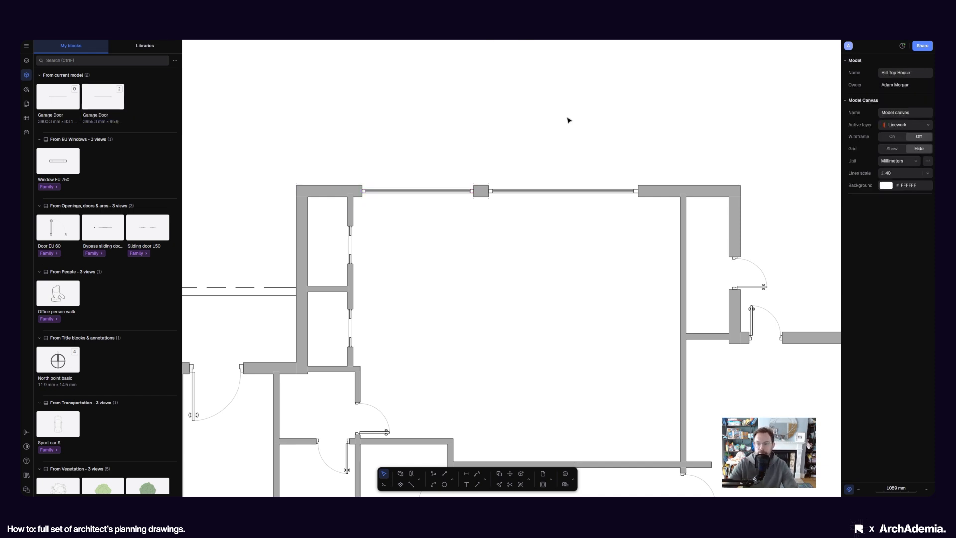
Examine both garage doors in the upper external wall and their fit with the surrounding walls
click(418, 191)
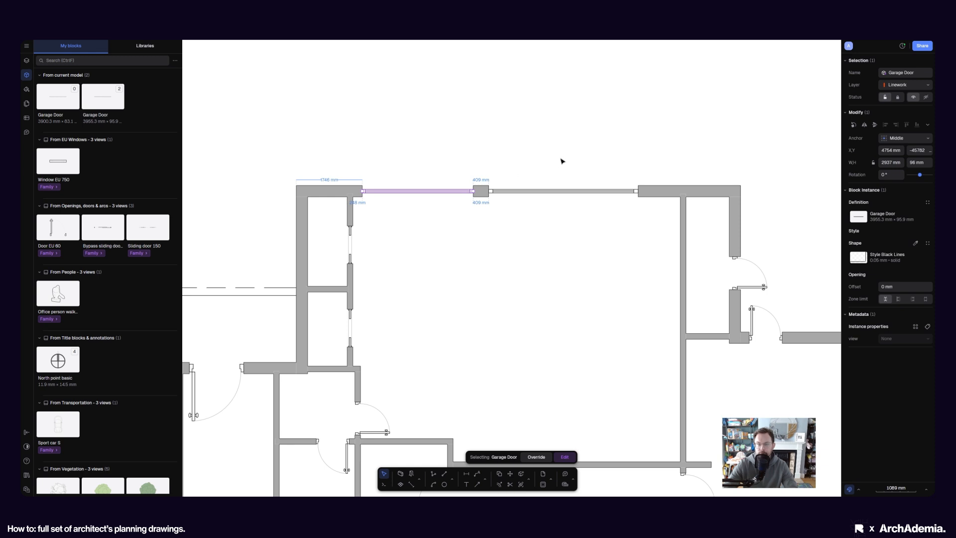
click(620, 191)
click(622, 158)
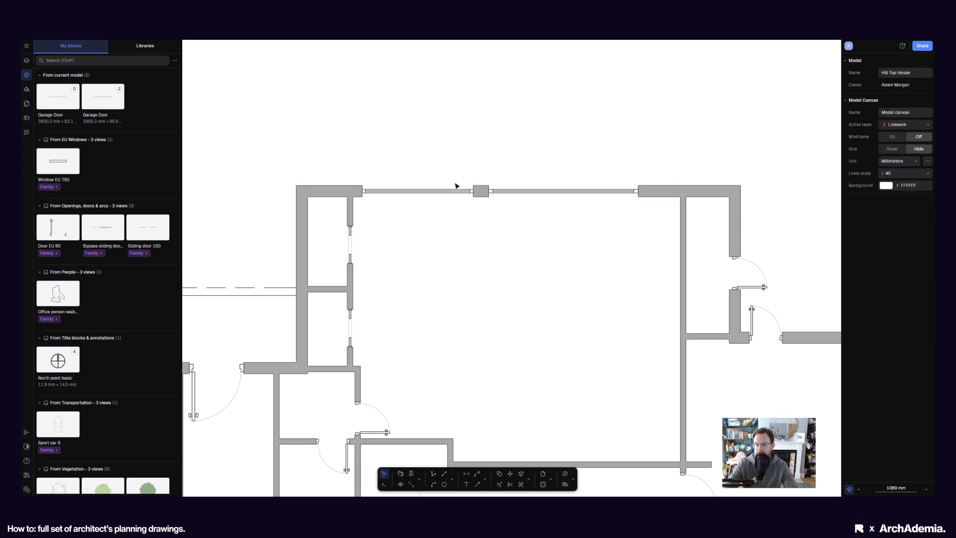
click(432, 191)
click(555, 143)
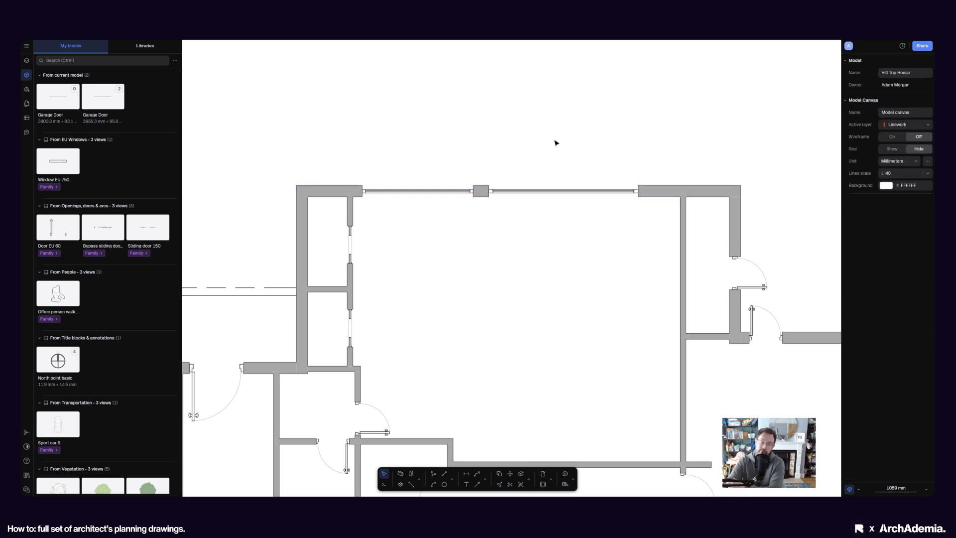
scroll(496, 145, down, 3)
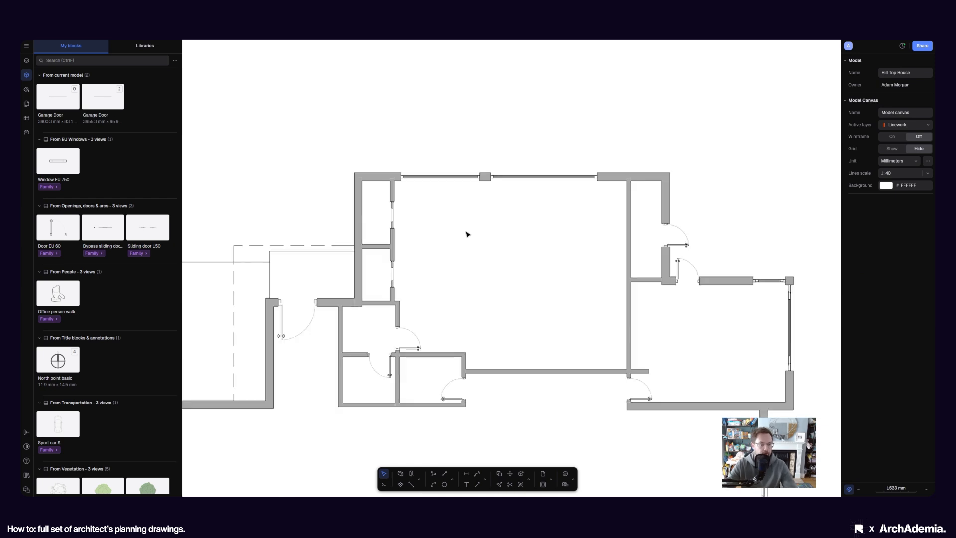
scroll(454, 259, down, 2)
scroll(486, 169, up, 5)
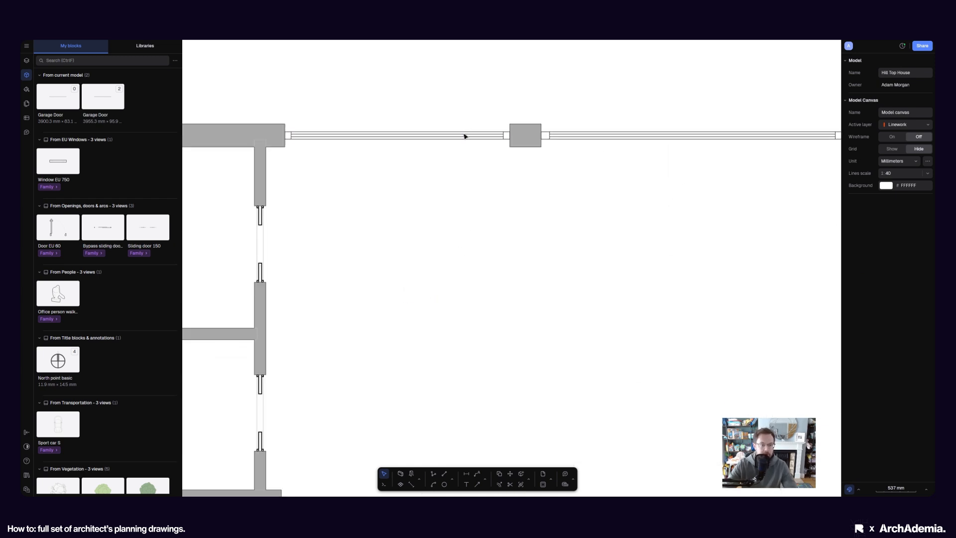
scroll(465, 136, down, 6)
scroll(465, 234, up, 4)
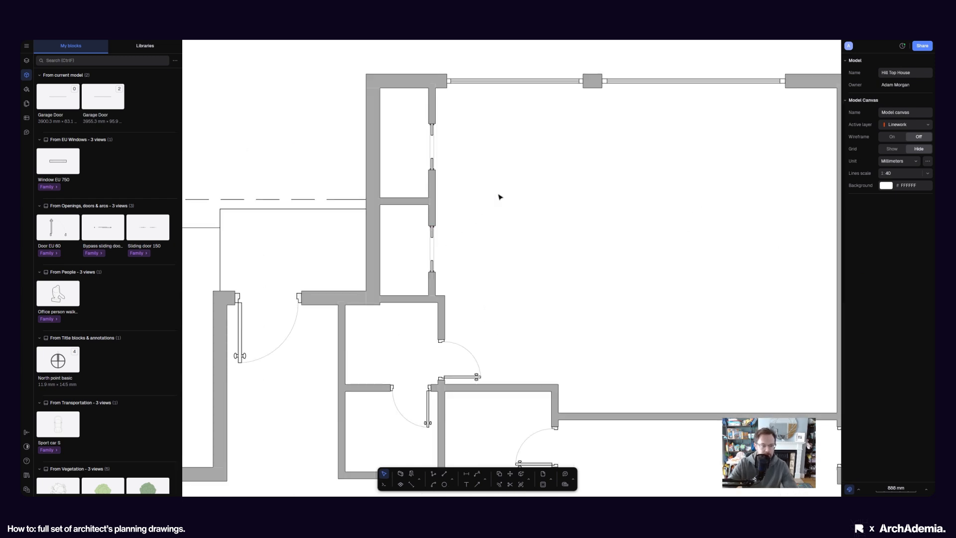
scroll(501, 197, down, 5)
Examine the guest suite plan and the bypass sliding door in its lower external wall
middle_drag(478, 352, 467, 223)
middle_drag(445, 335, 620, 252)
scroll(483, 336, down, 3)
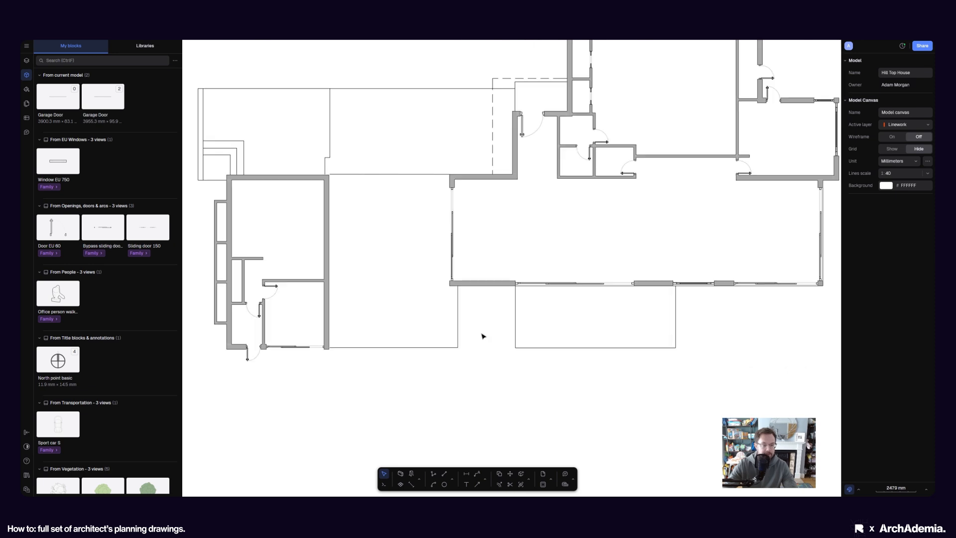
scroll(482, 337, down, 2)
scroll(356, 336, up, 5)
scroll(349, 364, down, 2)
click(371, 369)
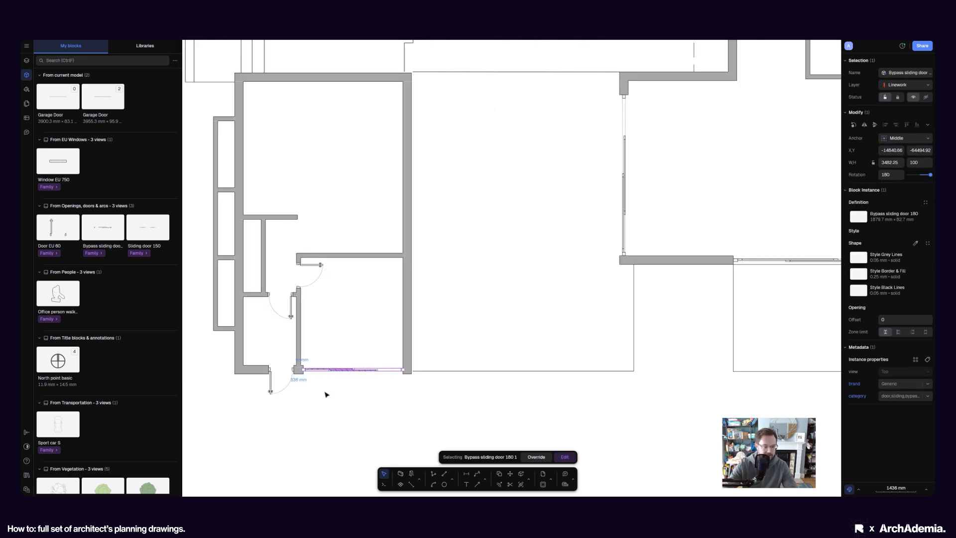
scroll(325, 394, up, 3)
scroll(324, 394, down, 5)
key(Escape)
middle_drag(491, 370, 366, 369)
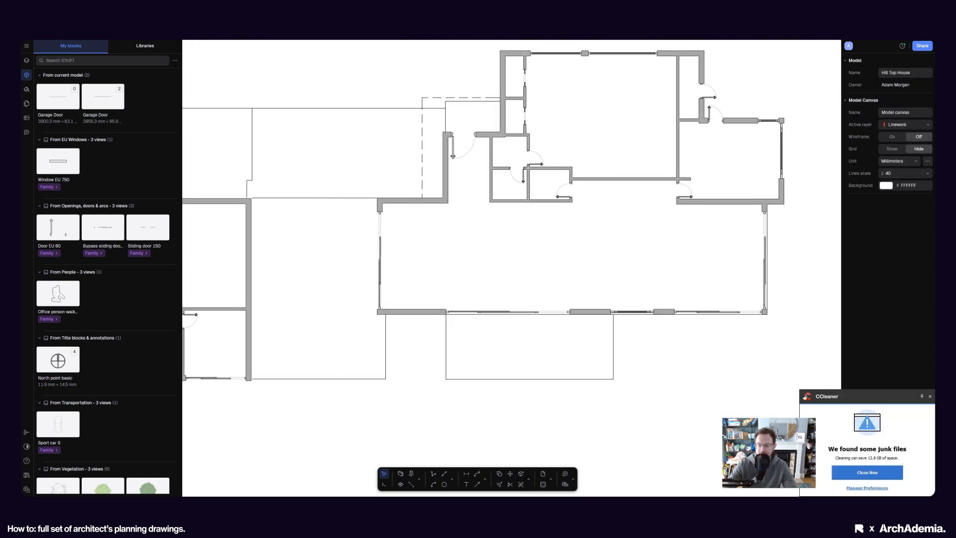
Dismiss the CCleaner junk-files notification and decline to stop such notifications
click(930, 396)
scroll(576, 318, up, 3)
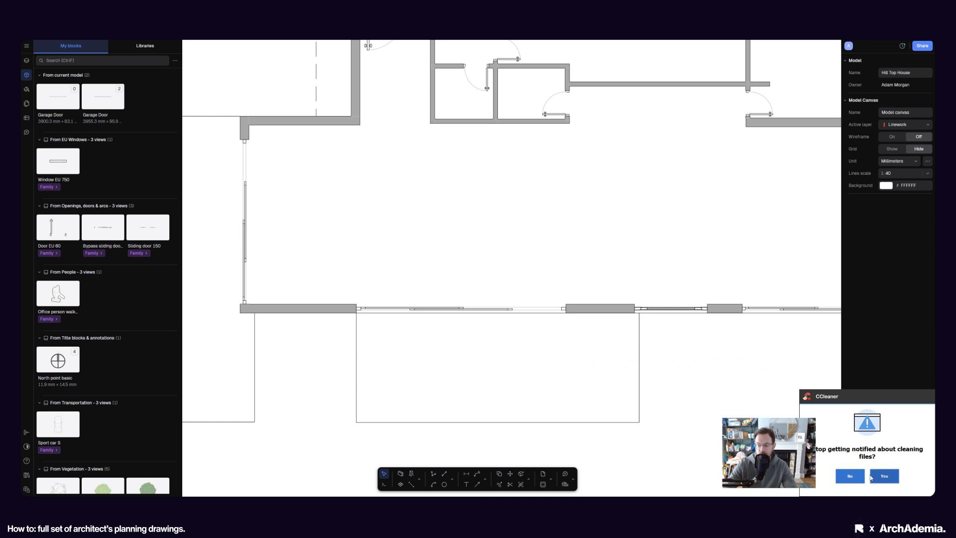
click(849, 475)
Examine the wide bypass sliding door in the main building's lower wall and the plan around it
click(466, 310)
scroll(459, 314, up, 5)
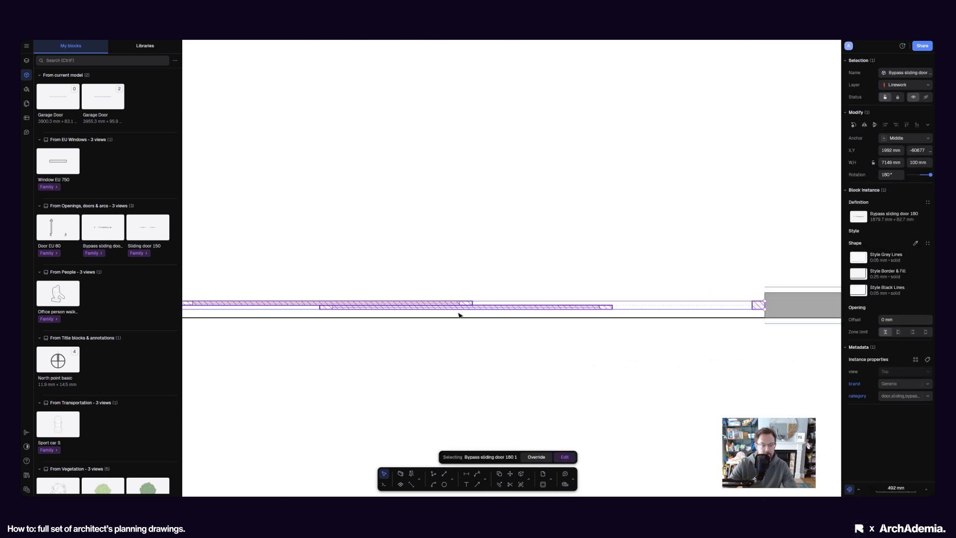
key(Escape)
scroll(324, 319, up, 2)
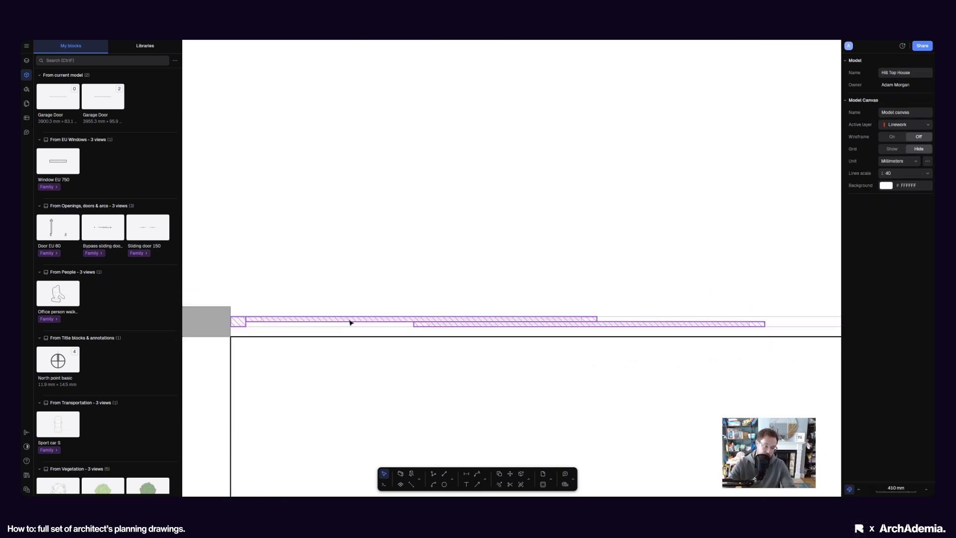
scroll(377, 265, down, 2)
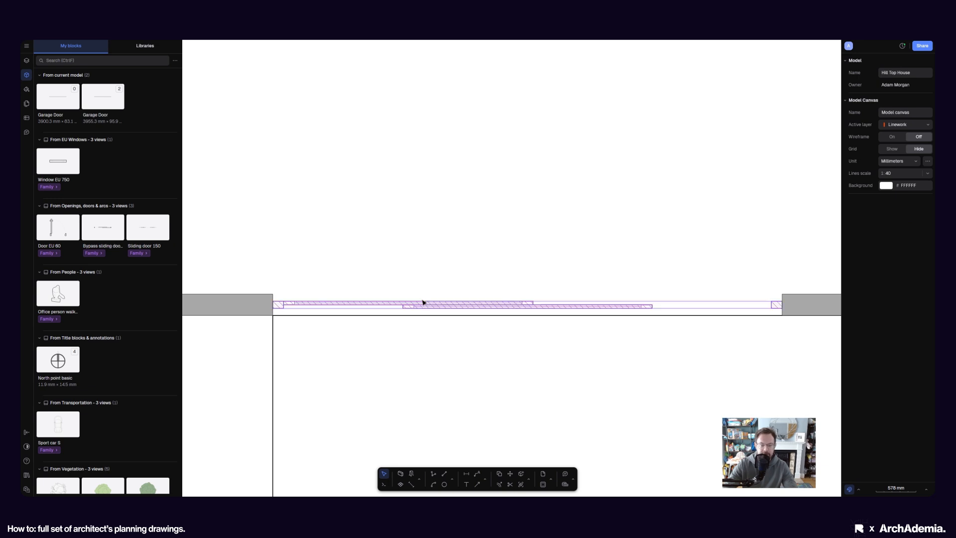
scroll(422, 301, down, 2)
click(423, 303)
click(448, 260)
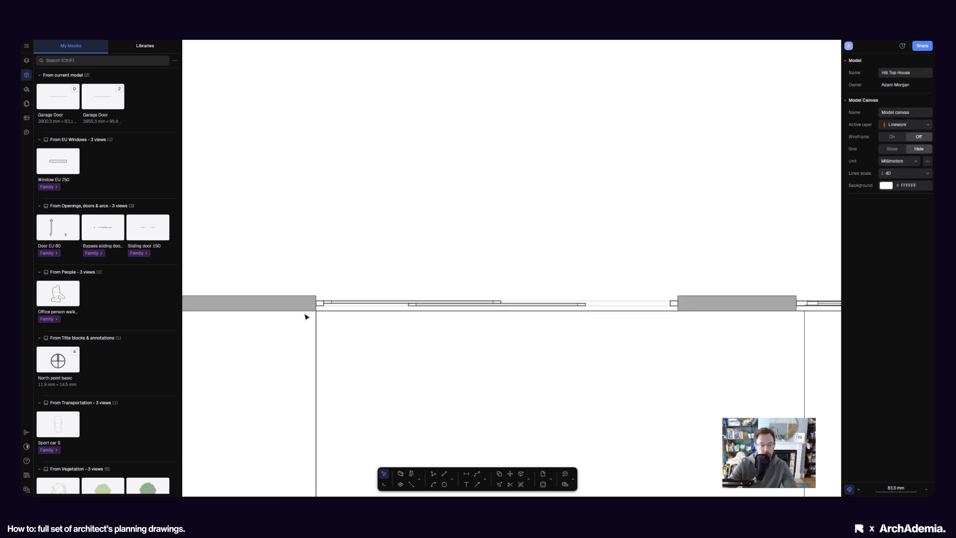
scroll(332, 306, down, 2)
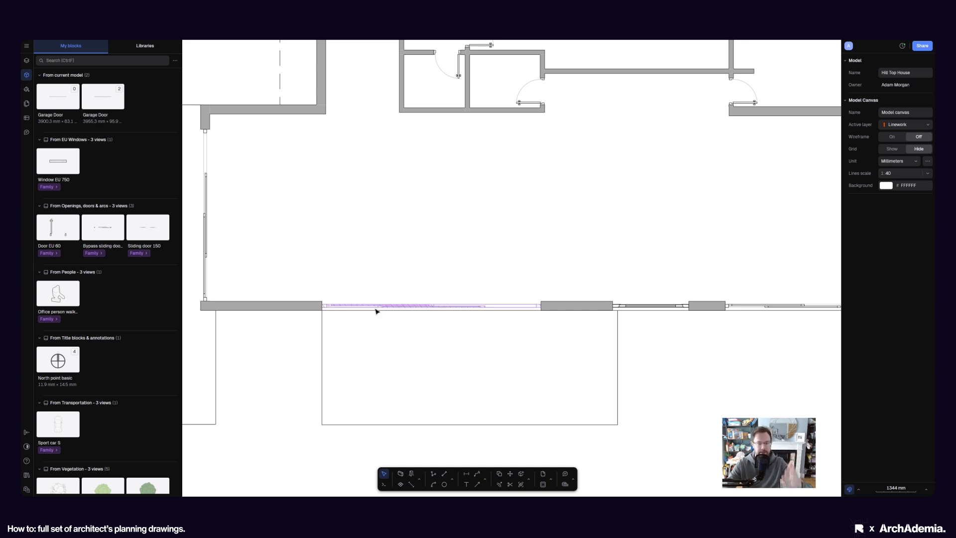
scroll(472, 330, down, 1)
scroll(523, 298, down, 2)
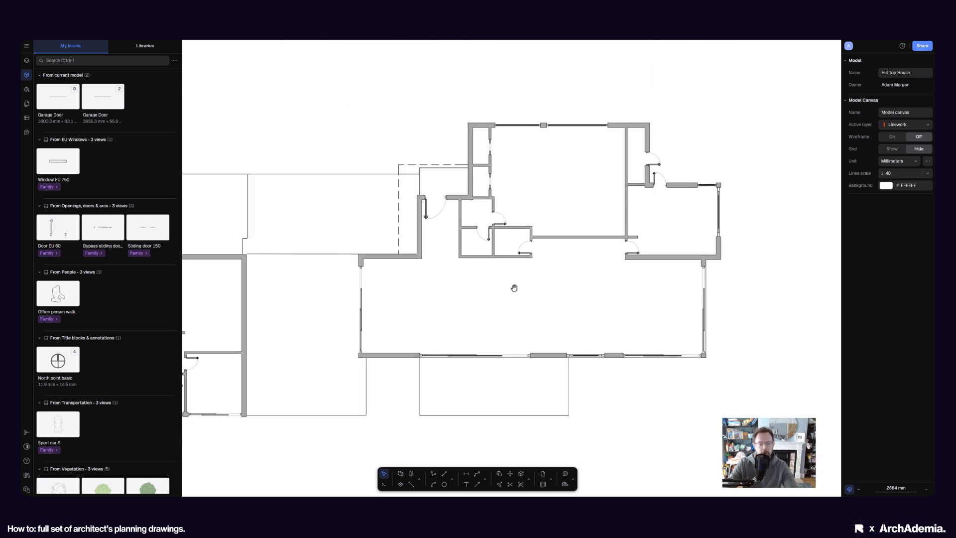
Show the Imports layer and move the first-floor plan image straight up to a Y position of -54453 mm
click(27, 61)
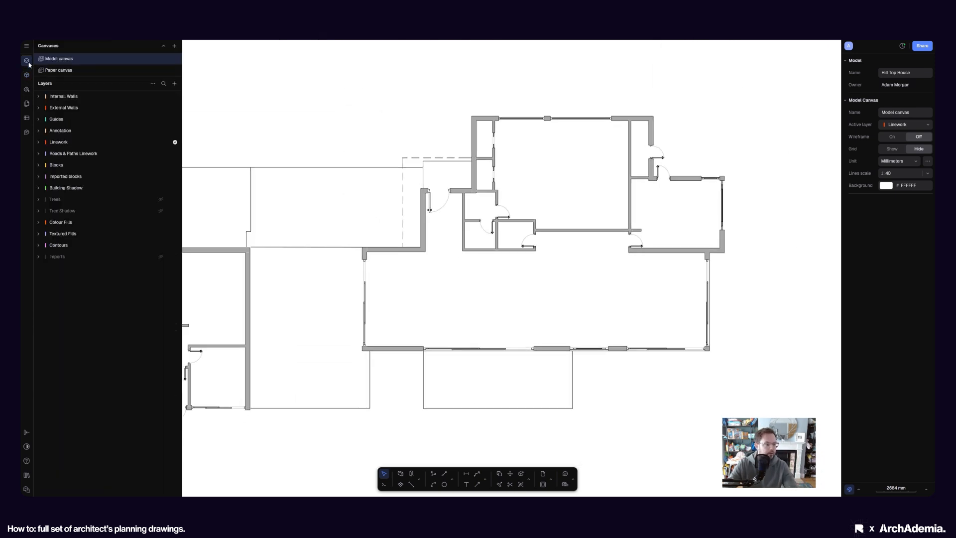
click(160, 256)
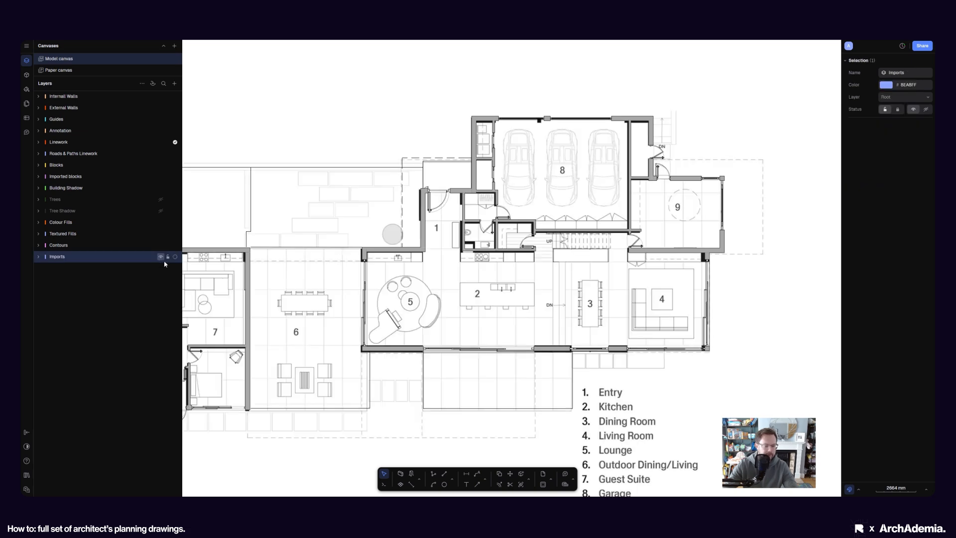
click(578, 251)
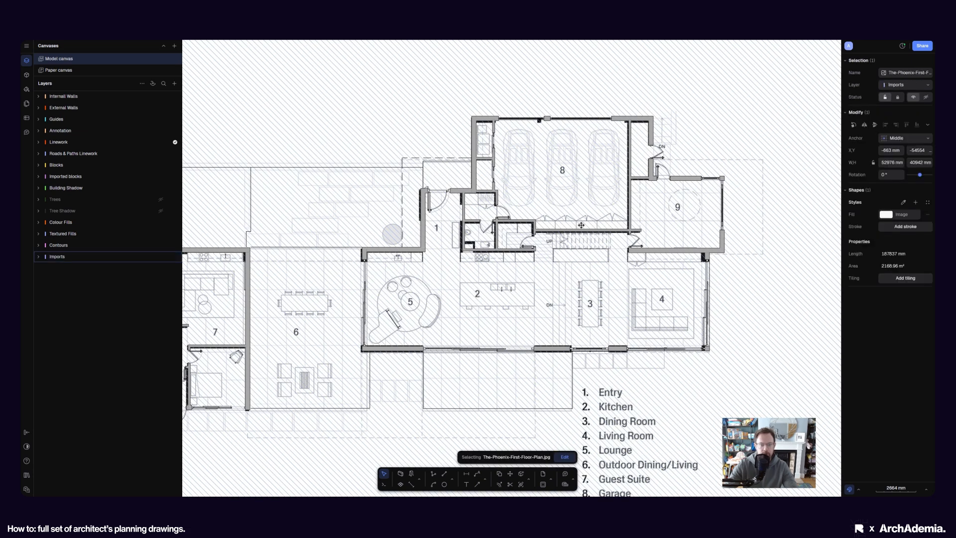
scroll(573, 264, up, 5)
click(511, 473)
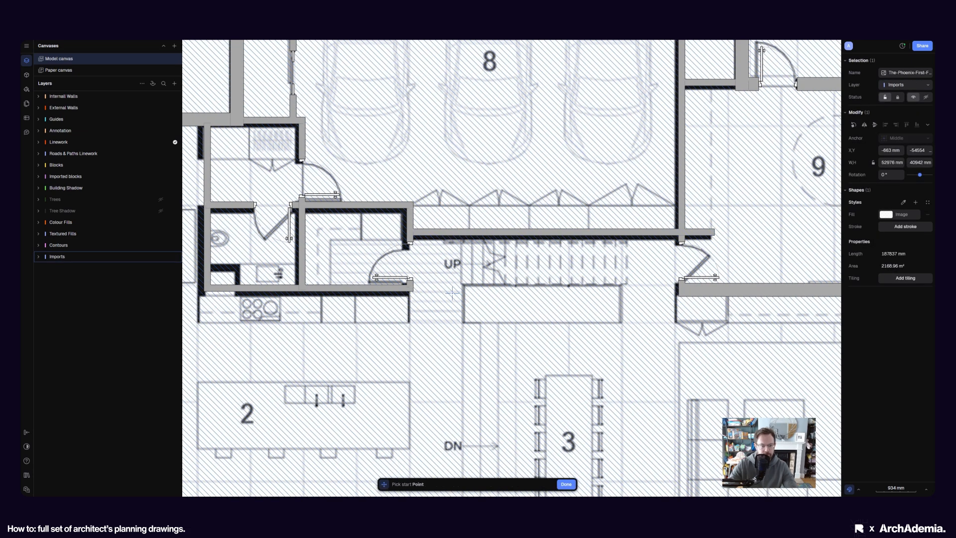
scroll(445, 303, up, 4)
click(445, 303)
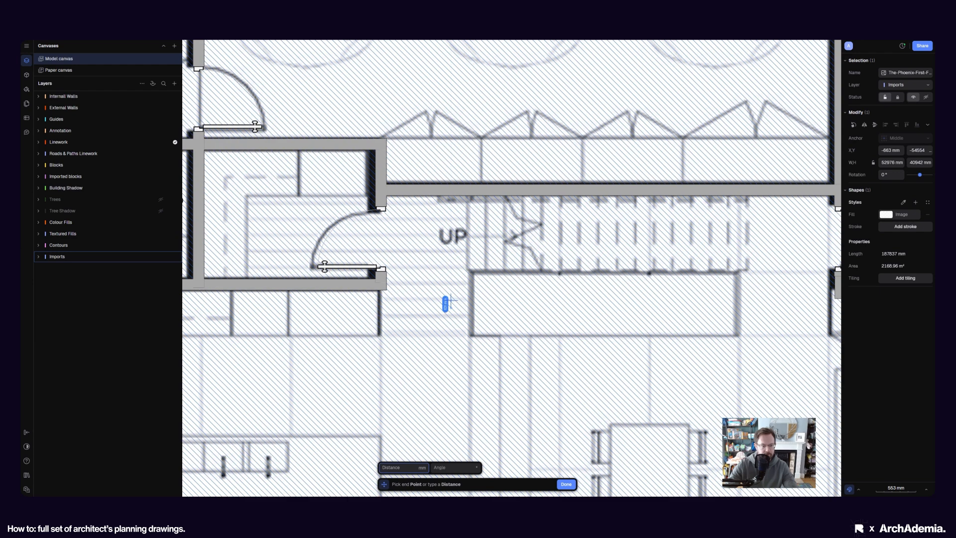
click(452, 301)
Move the first-floor plan image about 79 mm to the right to line it up with the traced walls
click(511, 476)
scroll(408, 286, up, 4)
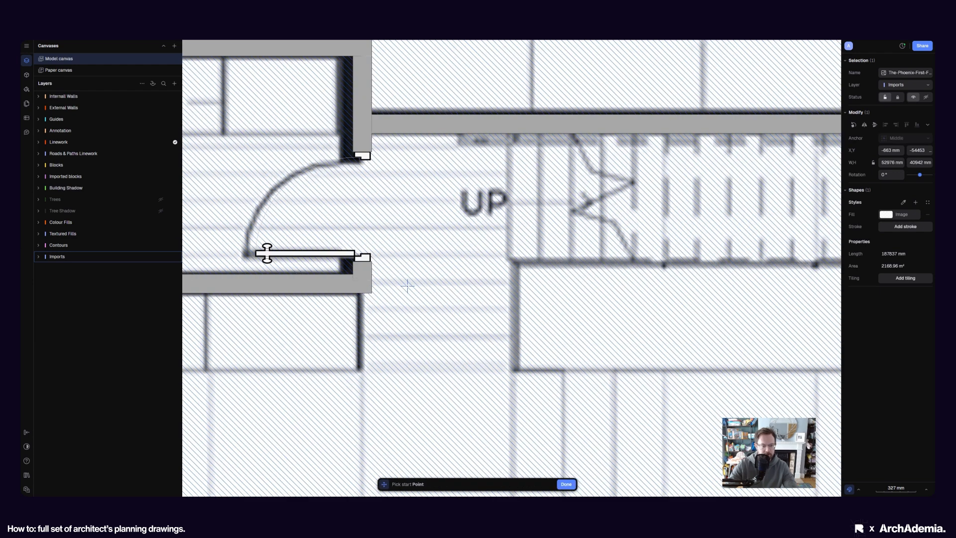
click(407, 282)
click(417, 281)
scroll(413, 234, down, 6)
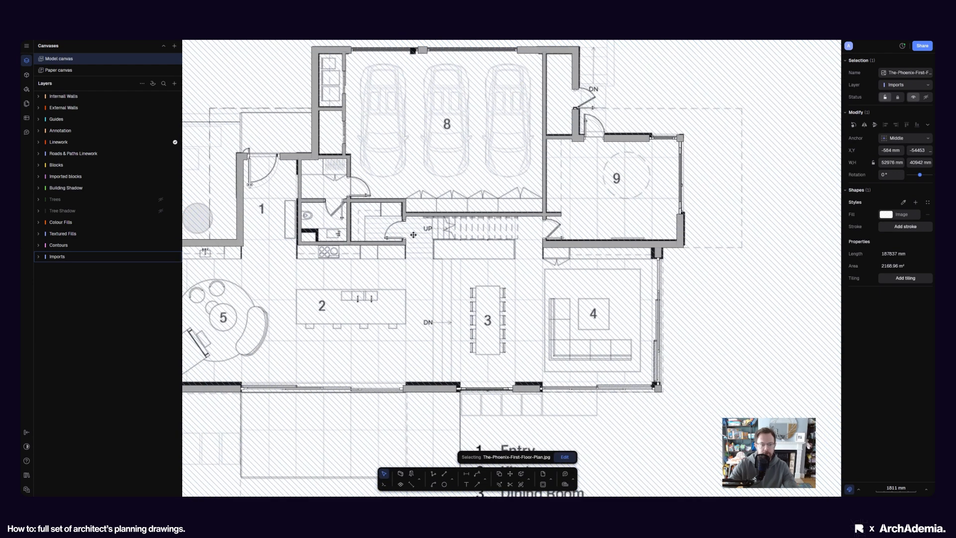
click(745, 290)
Trace the long rectangular unit directly below the staircase with a rectangle on the Linework layer
scroll(414, 243, up, 5)
middle_drag(457, 253, 451, 267)
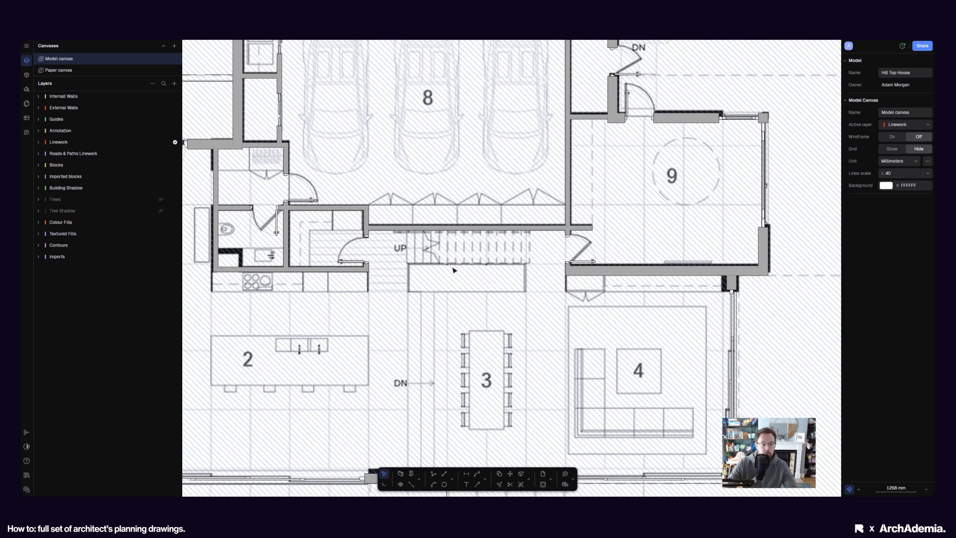
scroll(450, 266, up, 3)
middle_drag(354, 285, 406, 288)
scroll(406, 288, up, 3)
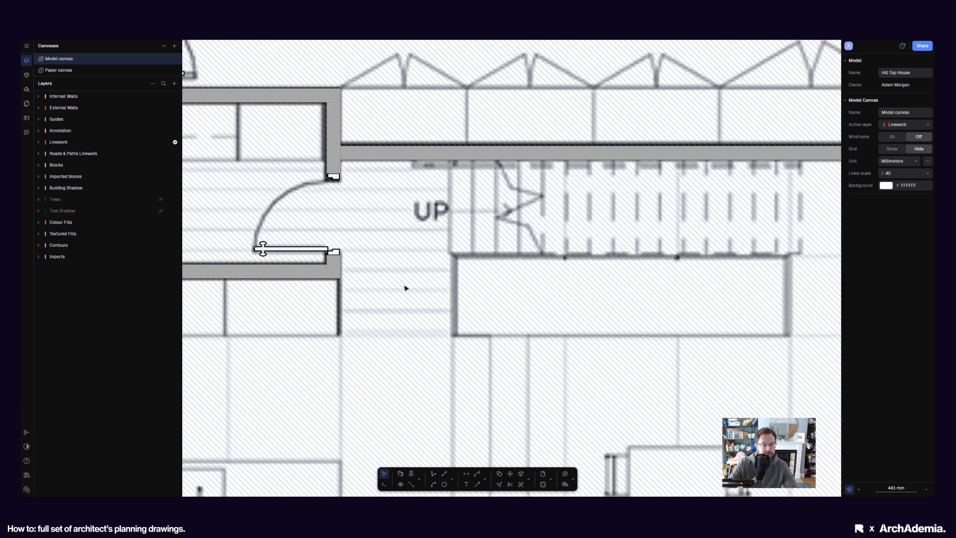
scroll(463, 339, down, 6)
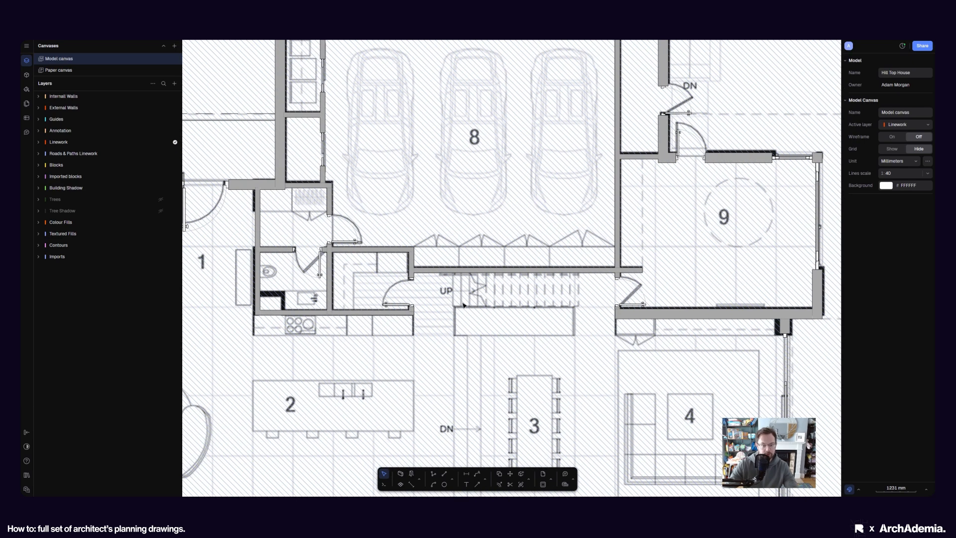
scroll(463, 305, up, 6)
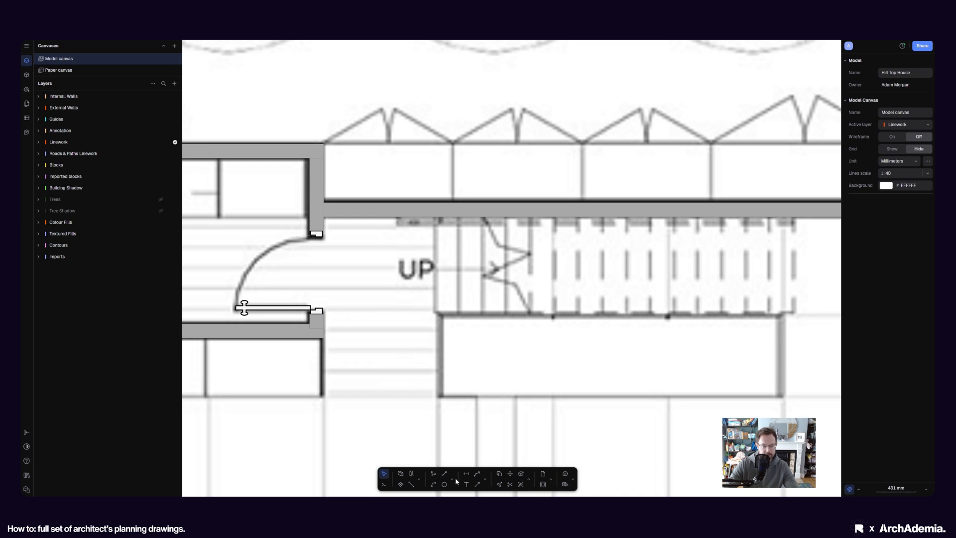
click(452, 480)
click(472, 457)
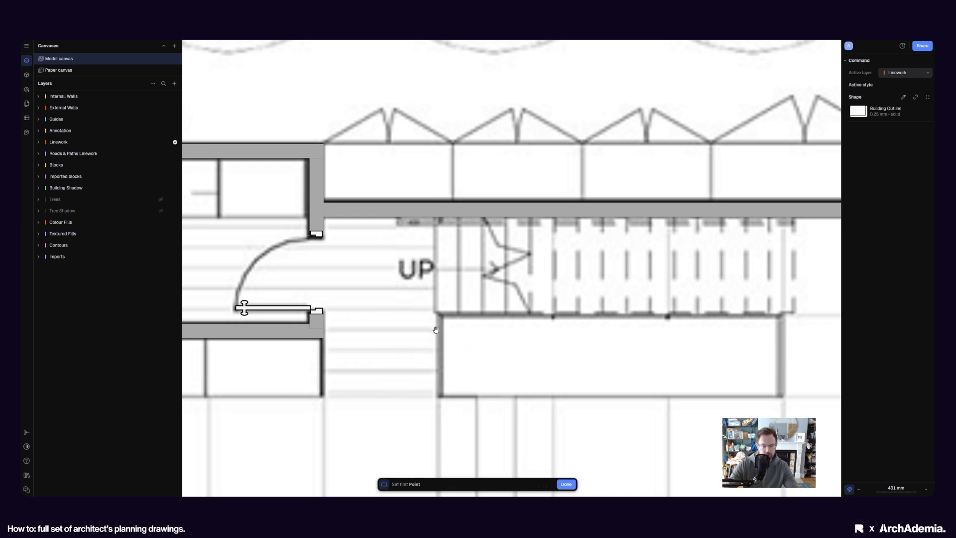
middle_drag(436, 330, 324, 285)
click(320, 279)
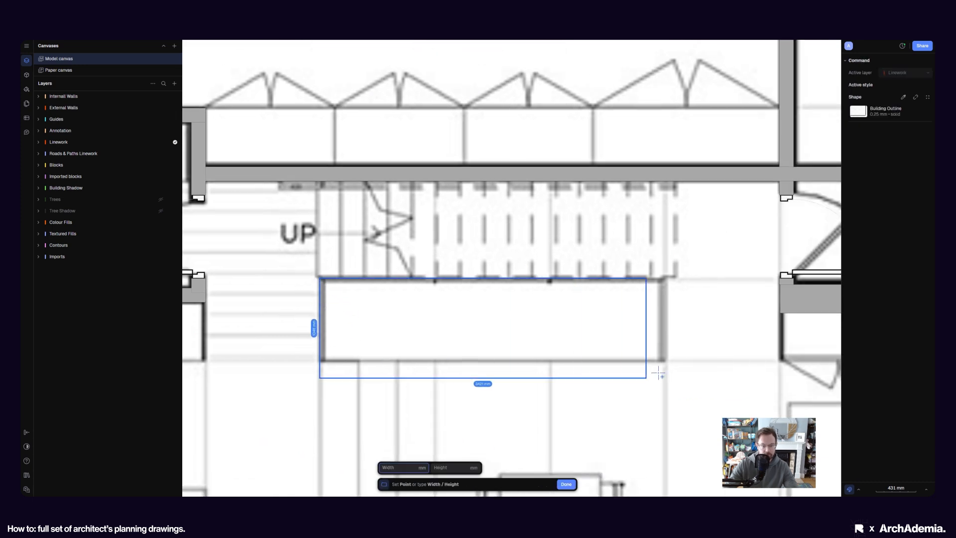
click(669, 364)
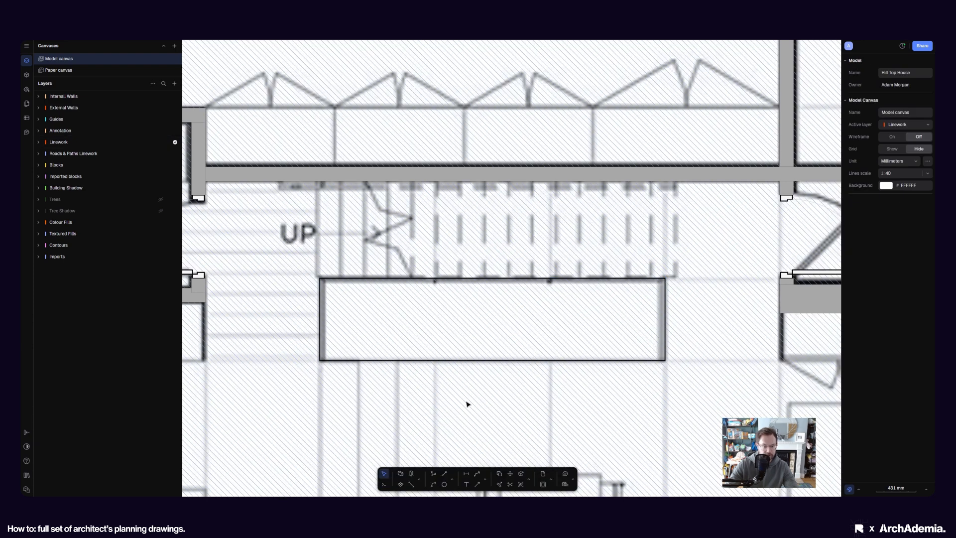
Draw the first stair line, about 1018 mm long, straight up from the traced rectangle's upper-left corner to the wall
click(434, 470)
key(Escape)
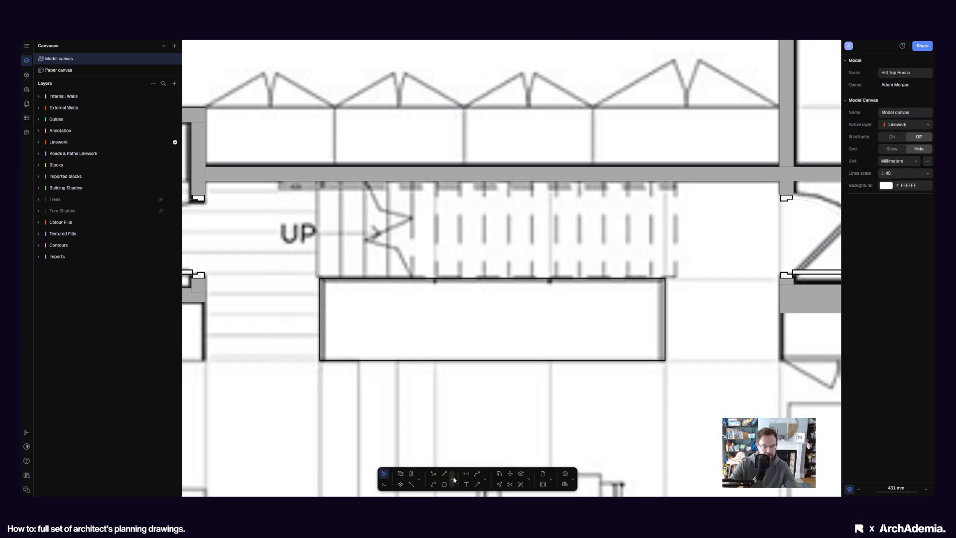
click(446, 474)
click(321, 278)
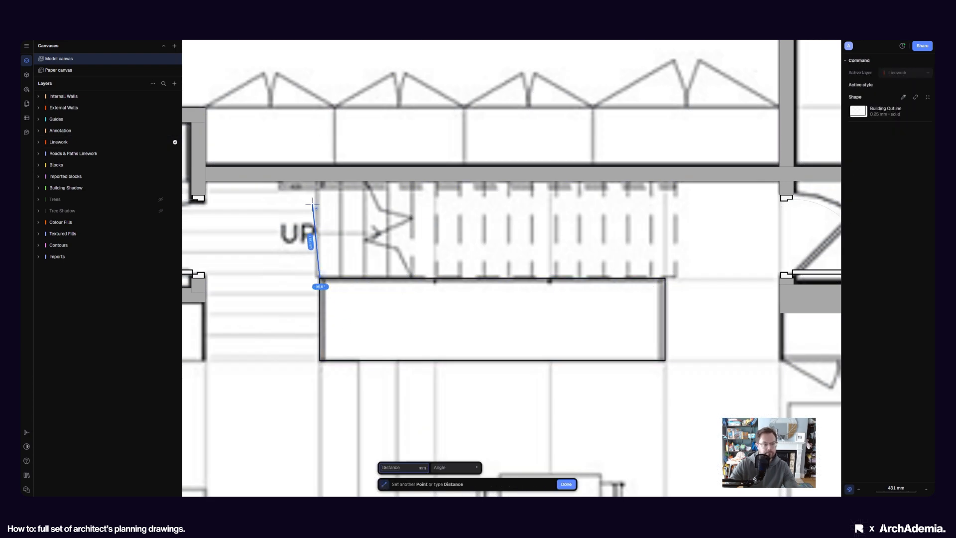
click(320, 230)
middle_drag(384, 240, 422, 241)
Copy the first stair line 220 mm to the right
click(498, 473)
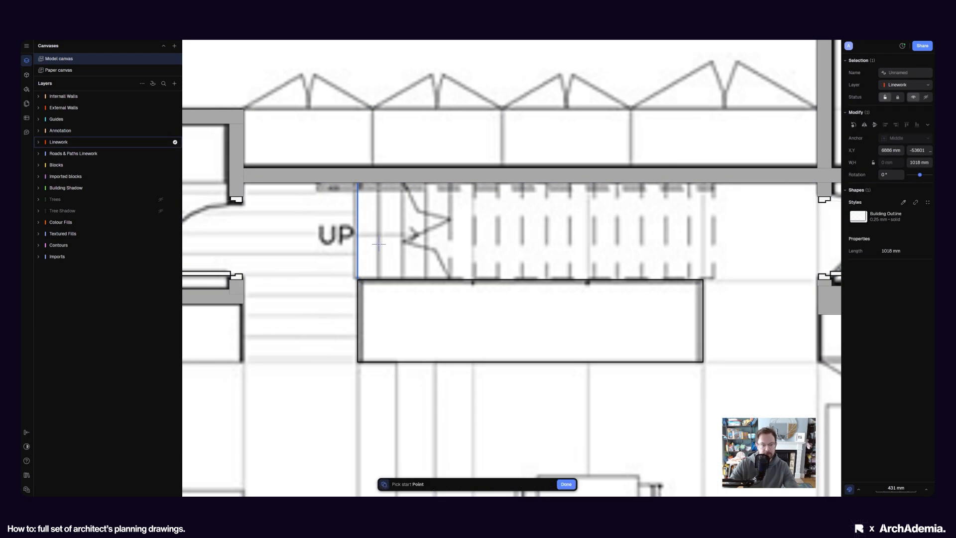
scroll(396, 243, up, 4)
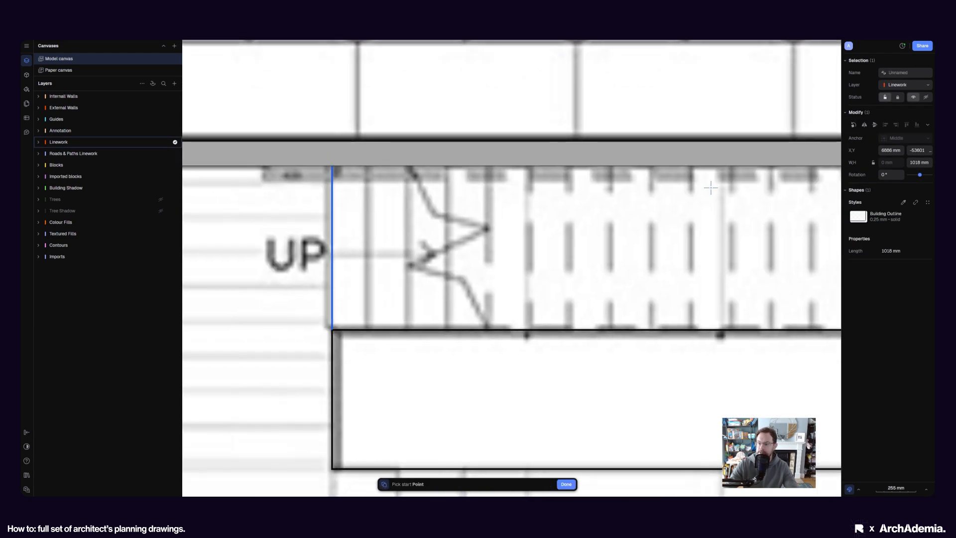
click(332, 236)
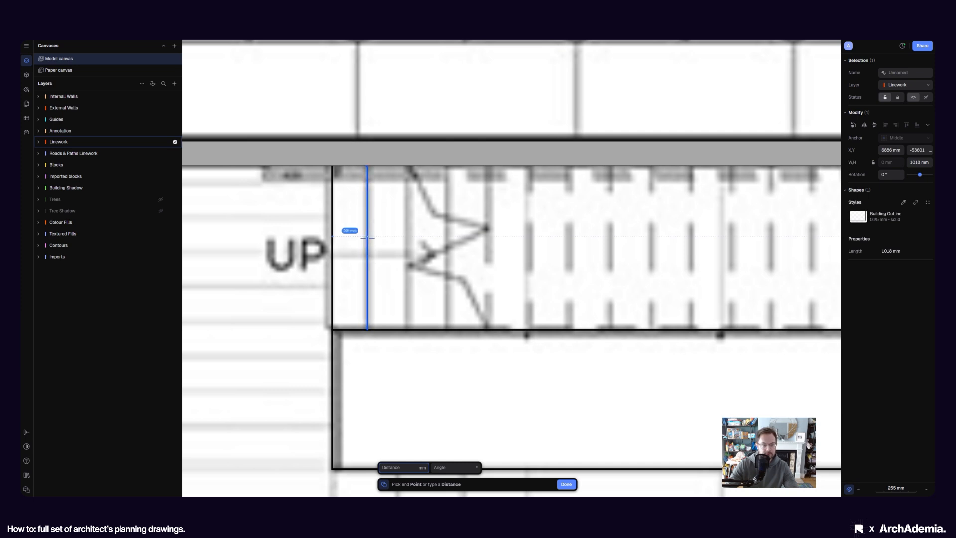
text(220)
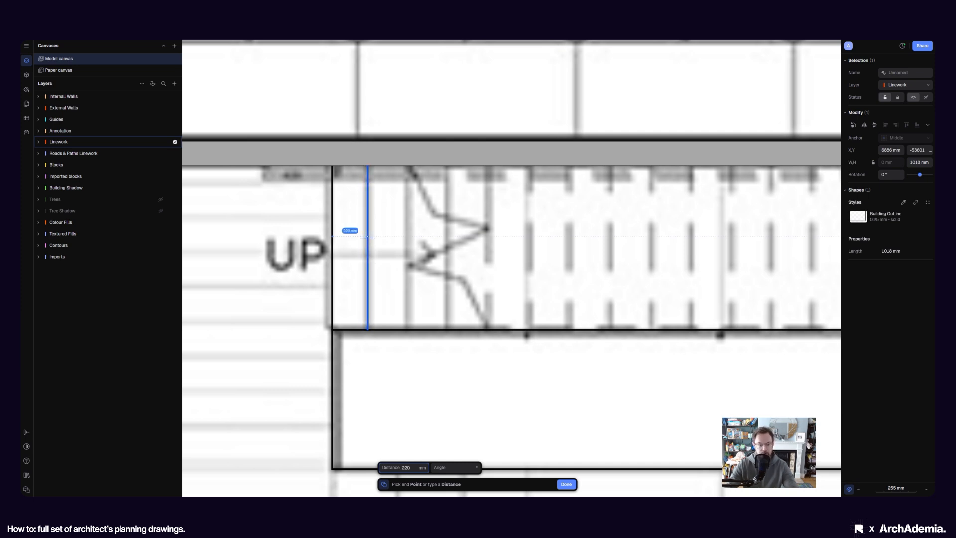
key(Tab)
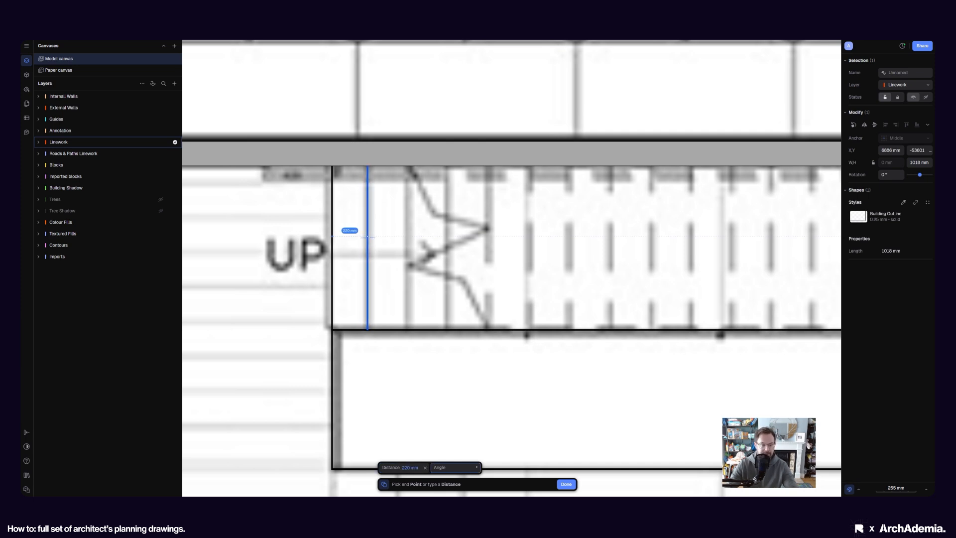
click(460, 244)
key(Escape)
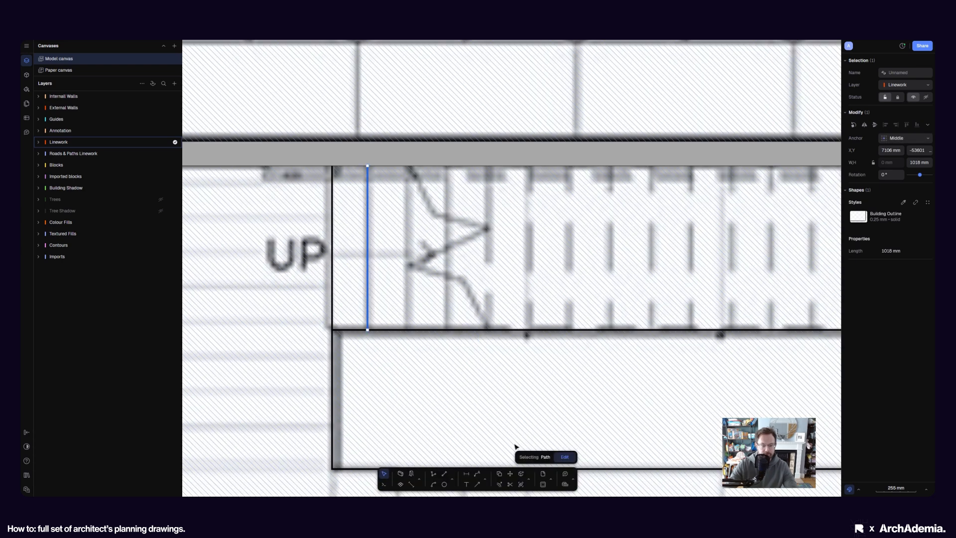
Copy the second stair line fifteen times to the right at 220 mm spacing to fill the staircase run, and clear the selection
click(499, 474)
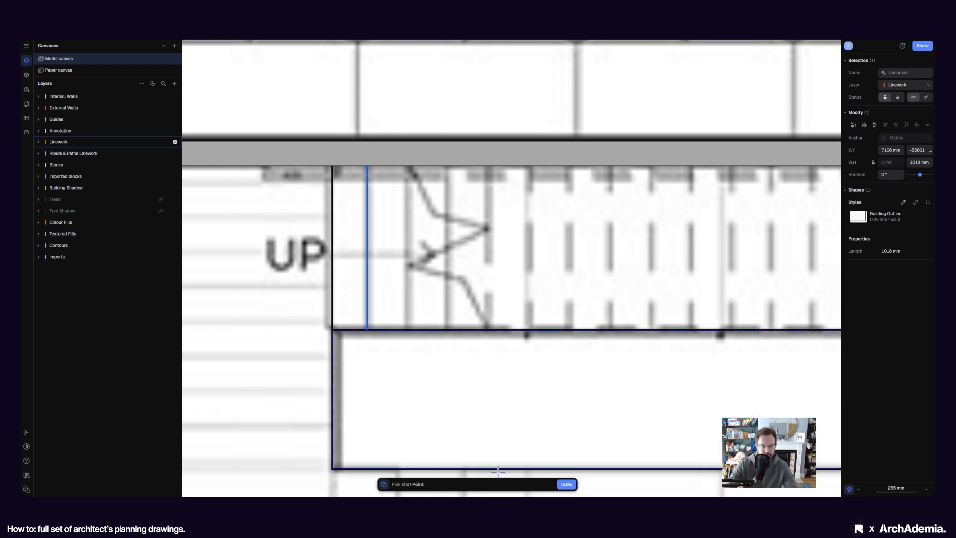
click(332, 165)
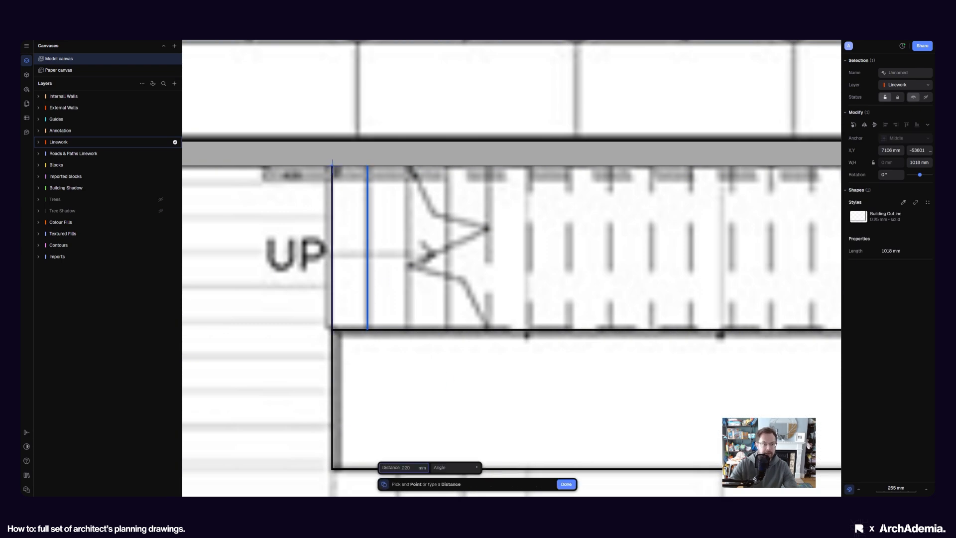
click(369, 166)
click(403, 165)
click(438, 166)
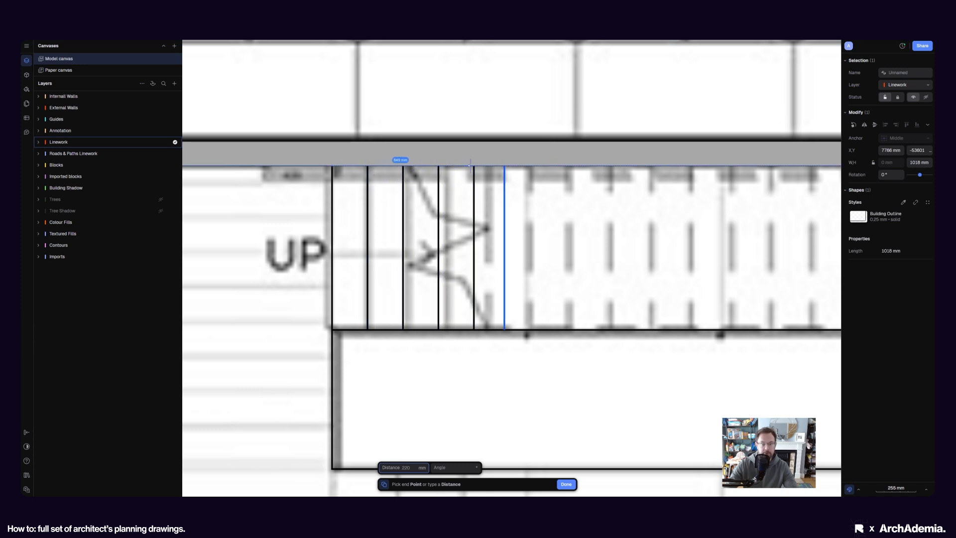
click(474, 166)
scroll(542, 180, down, 3)
middle_drag(542, 180, 396, 200)
click(367, 189)
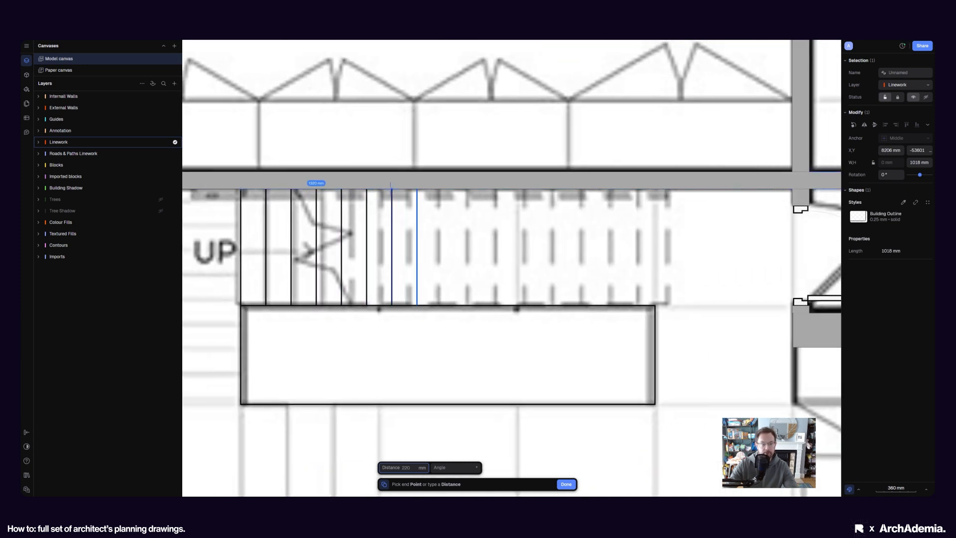
click(392, 189)
click(417, 188)
click(443, 189)
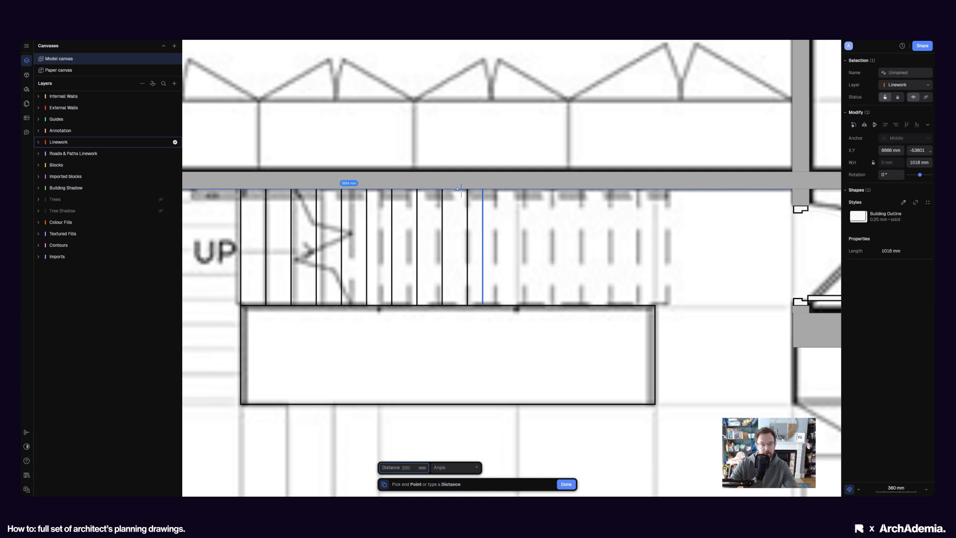
click(468, 189)
click(493, 189)
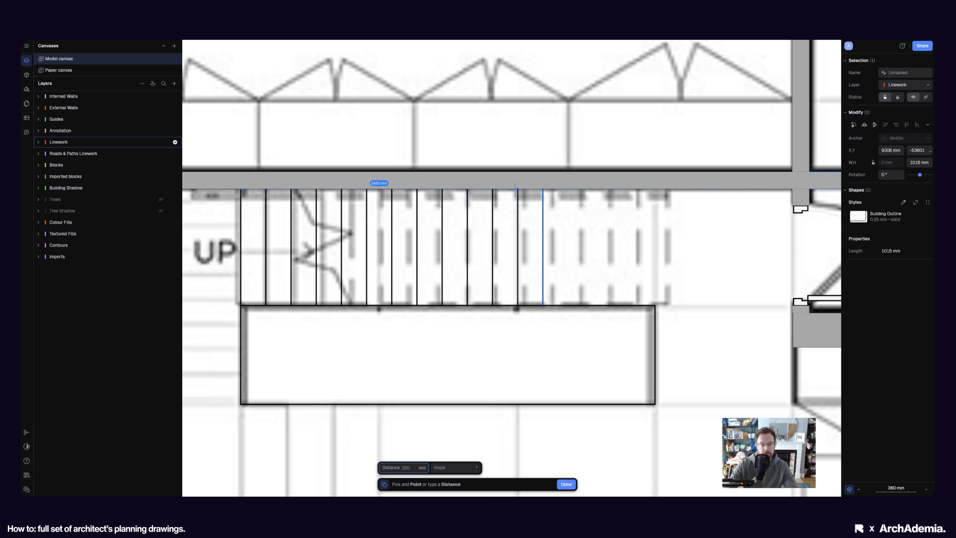
click(518, 190)
click(543, 189)
click(568, 189)
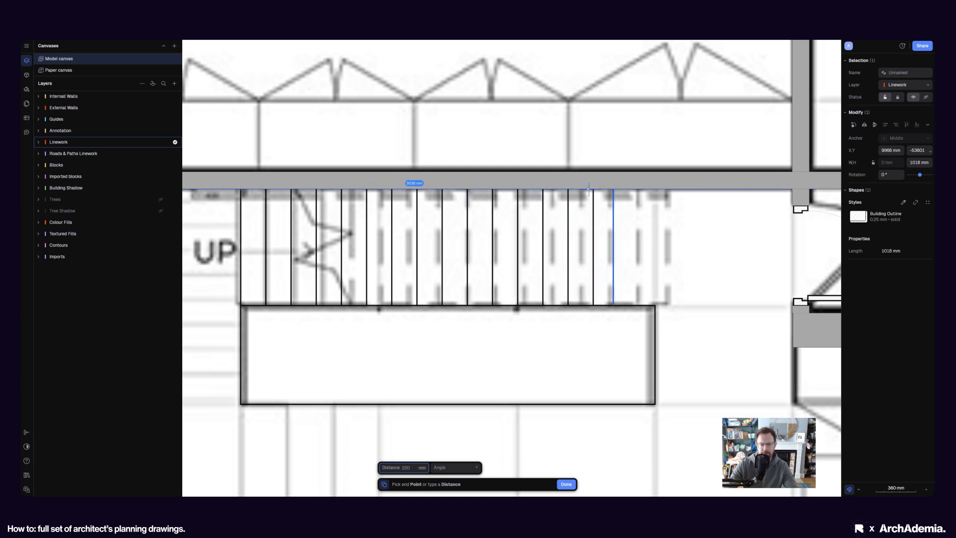
click(593, 190)
click(618, 190)
key(Escape)
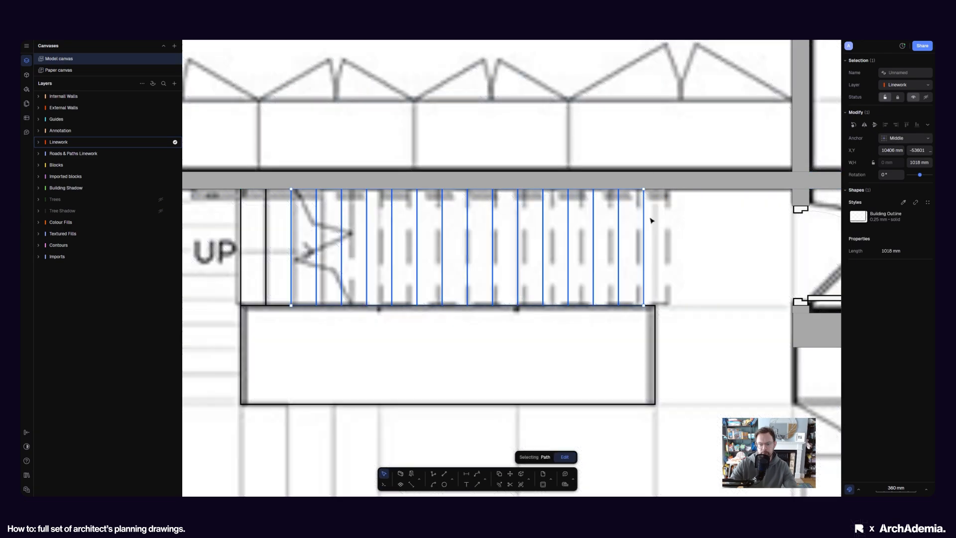
scroll(651, 218, down, 5)
scroll(590, 268, down, 5)
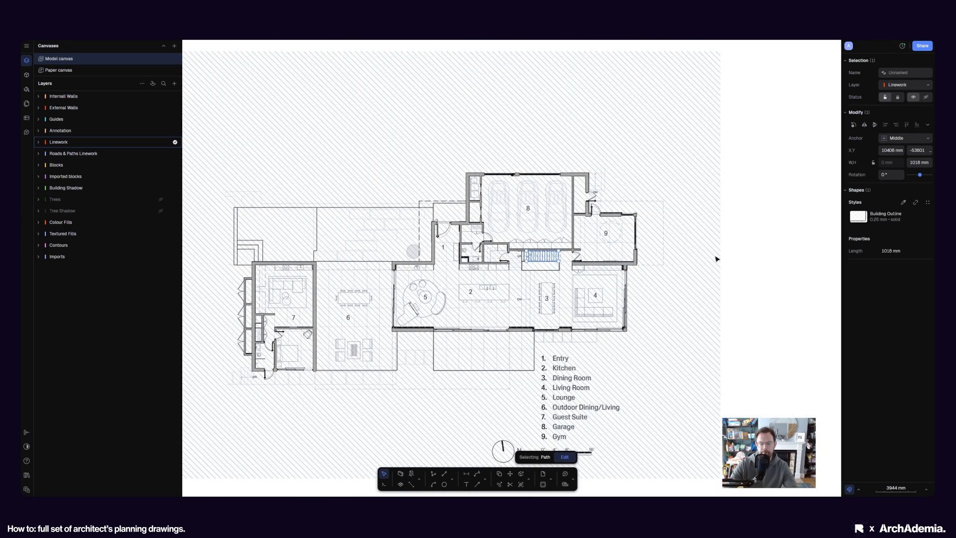
click(716, 259)
Trace the zigzag break line across the stair treads as a polyline, extending it slightly past both sides of the flight
scroll(540, 260, up, 10)
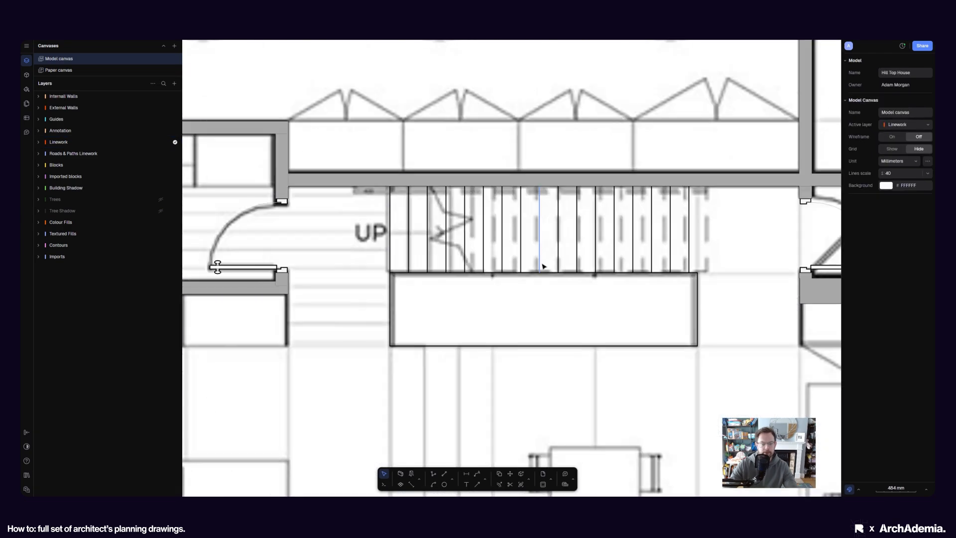
click(433, 474)
scroll(502, 341, up, 6)
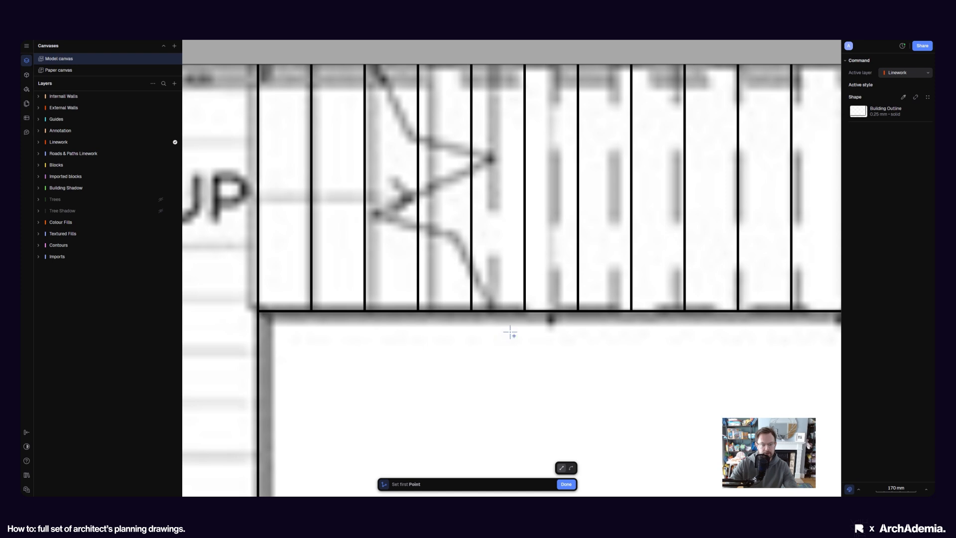
click(510, 332)
click(454, 237)
click(376, 216)
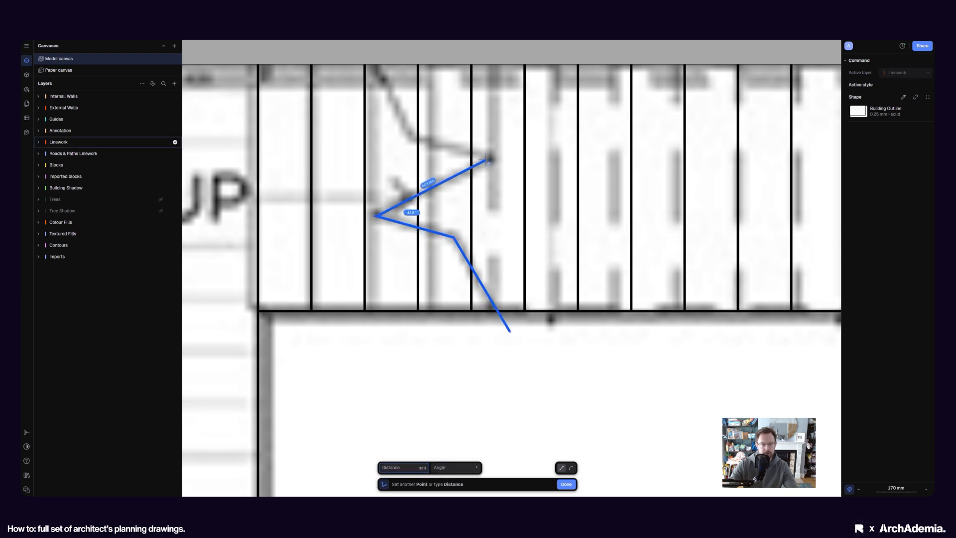
click(489, 159)
click(412, 139)
scroll(406, 146, up, 5)
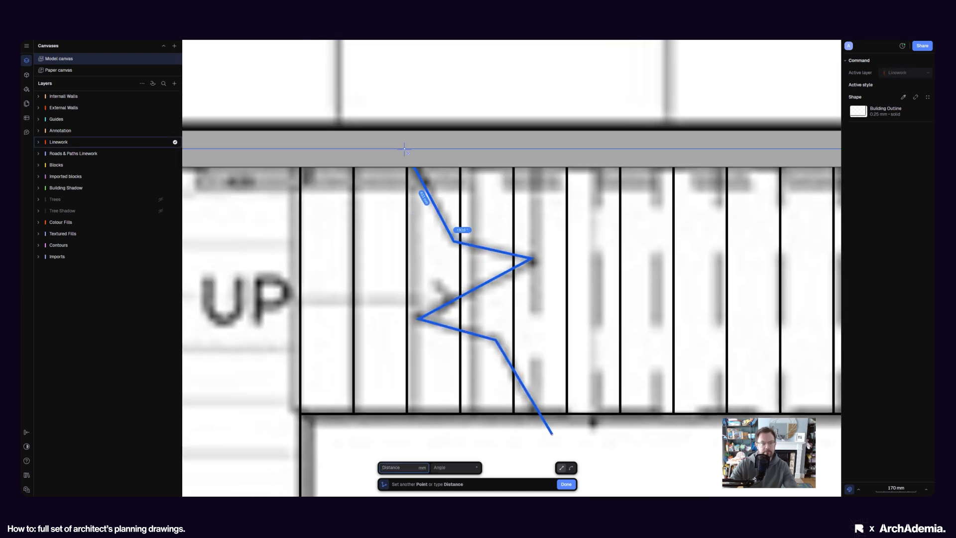
click(404, 148)
key(Return)
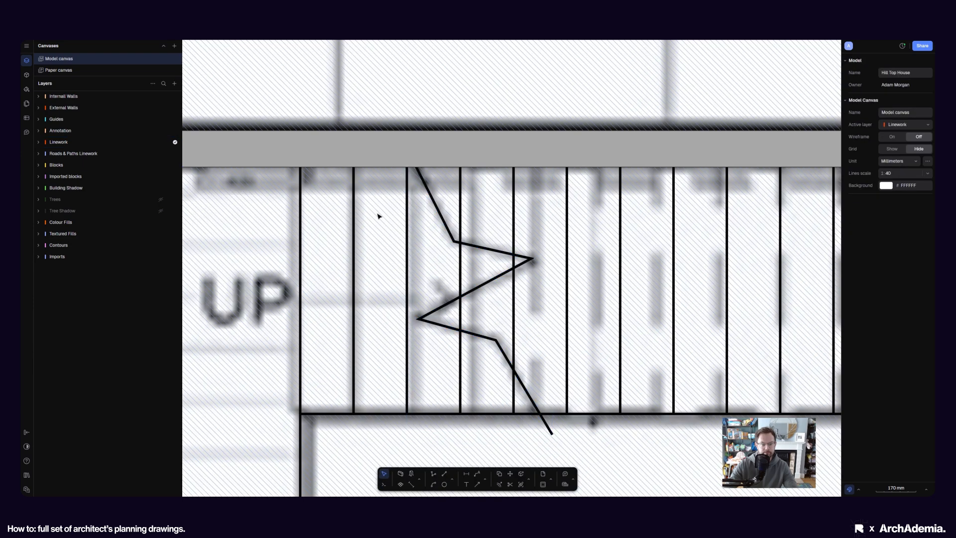
Try to find a dashed style for the thirteen stair lines beyond the break line by searching the styles for "das"
scroll(379, 216, down, 2)
middle_drag(485, 272, 406, 265)
click(399, 265)
scroll(351, 232, down, 2)
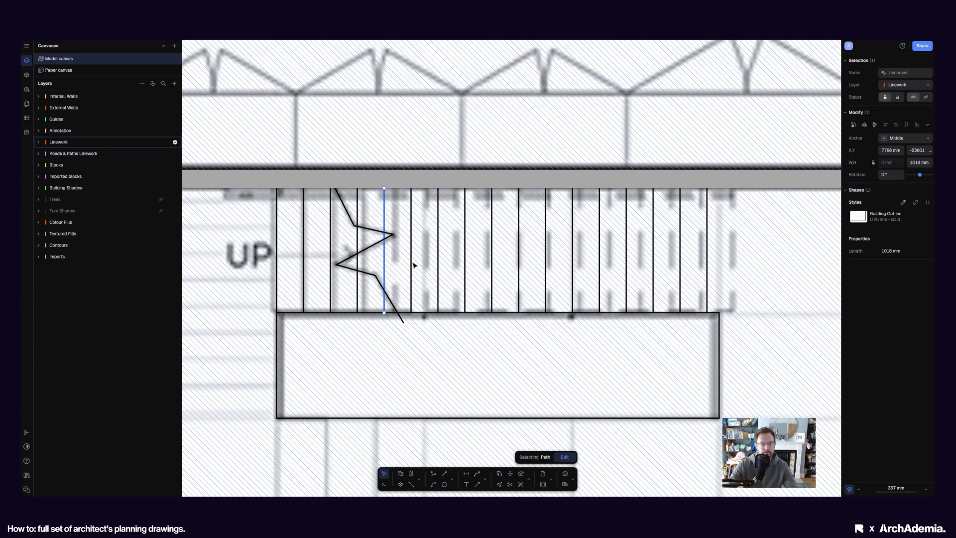
shift+click(411, 264)
shift+click(438, 265)
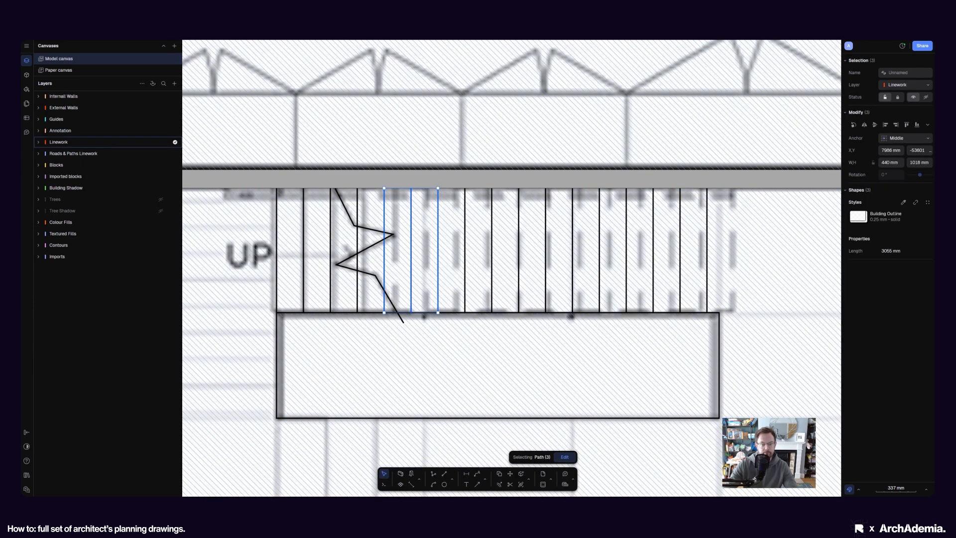
shift+click(464, 264)
shift+click(492, 263)
shift+click(519, 260)
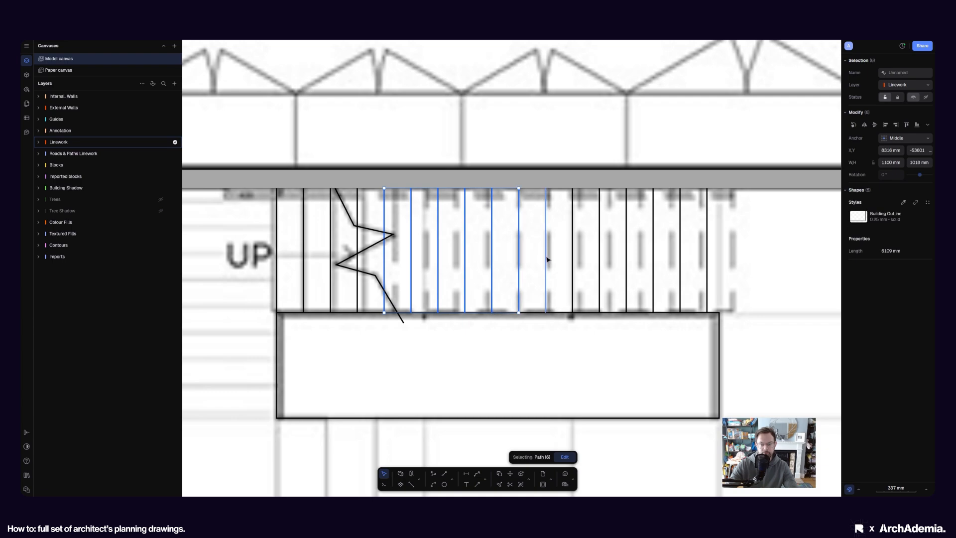
shift+click(546, 257)
middle_drag(590, 261, 476, 267)
shift+click(460, 270)
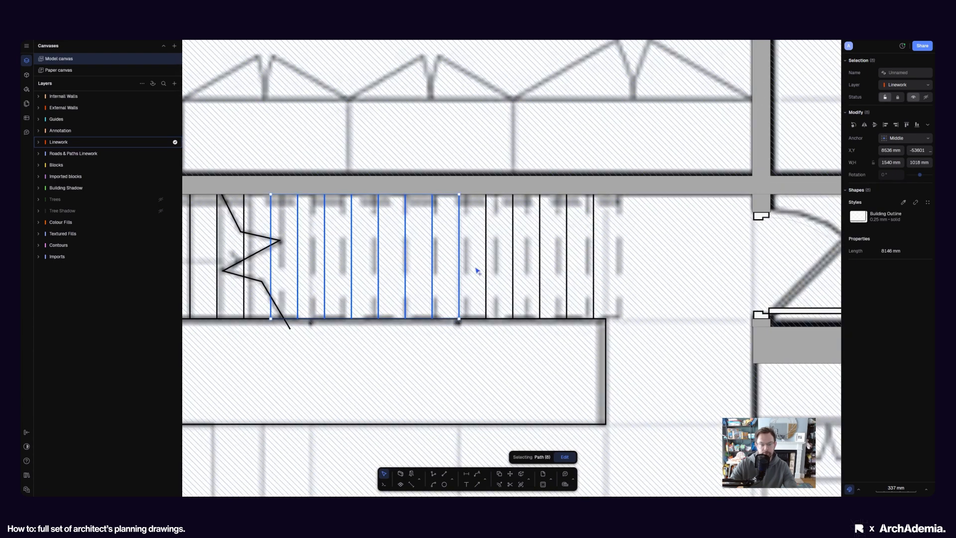
shift+click(487, 268)
shift+click(513, 265)
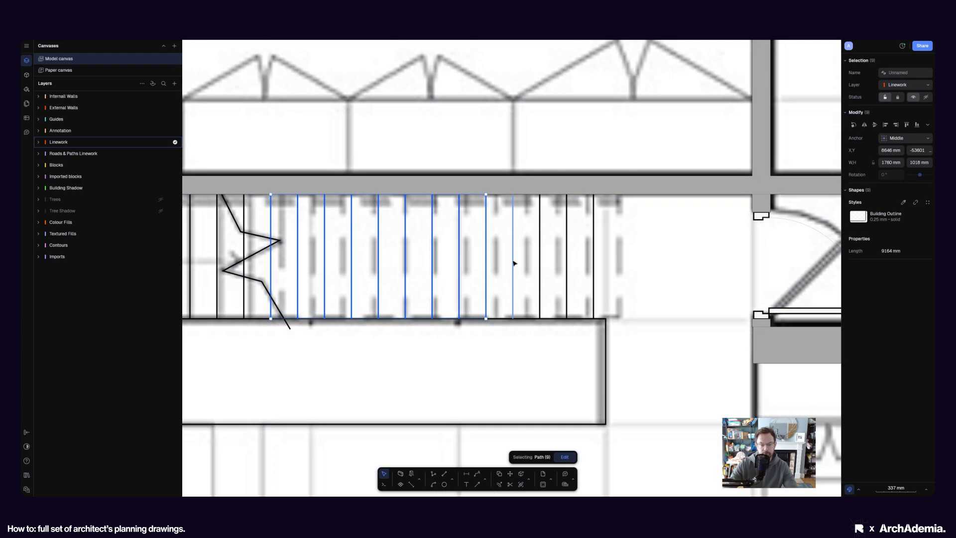
shift+click(540, 261)
shift+click(567, 261)
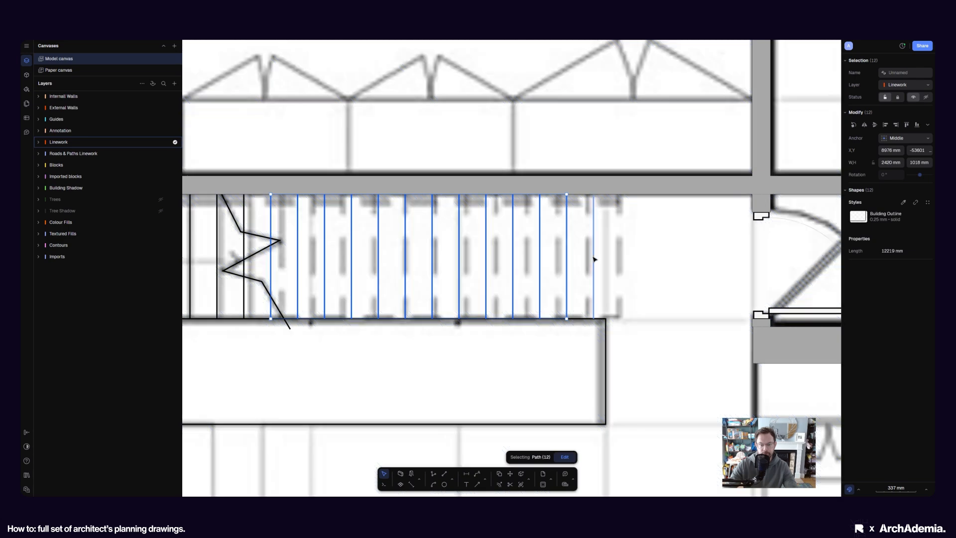
click(882, 220)
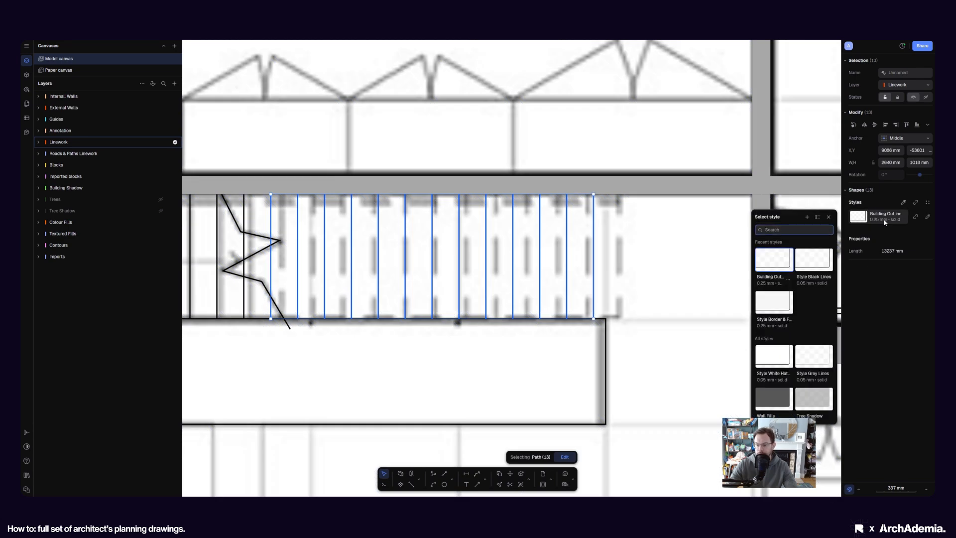
text(das)
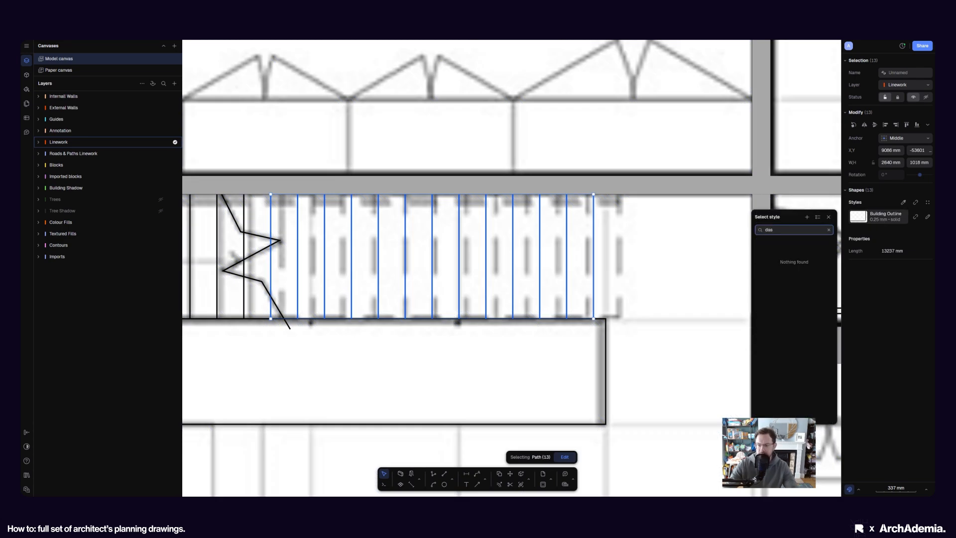
key(BackSpace)
key(BackSpace)
key(BackSpace)
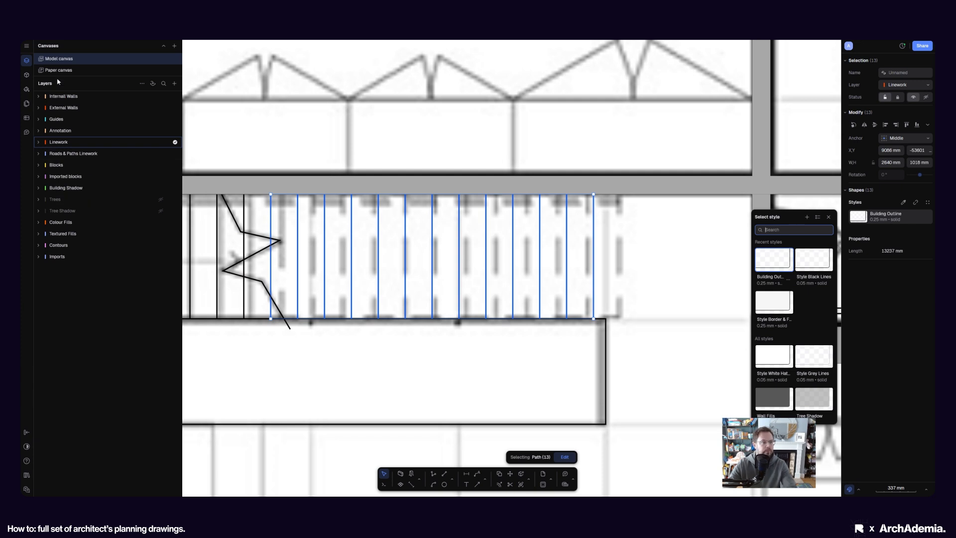
Duplicate the Guideline shape style and rename the copy Dashed Line
click(26, 91)
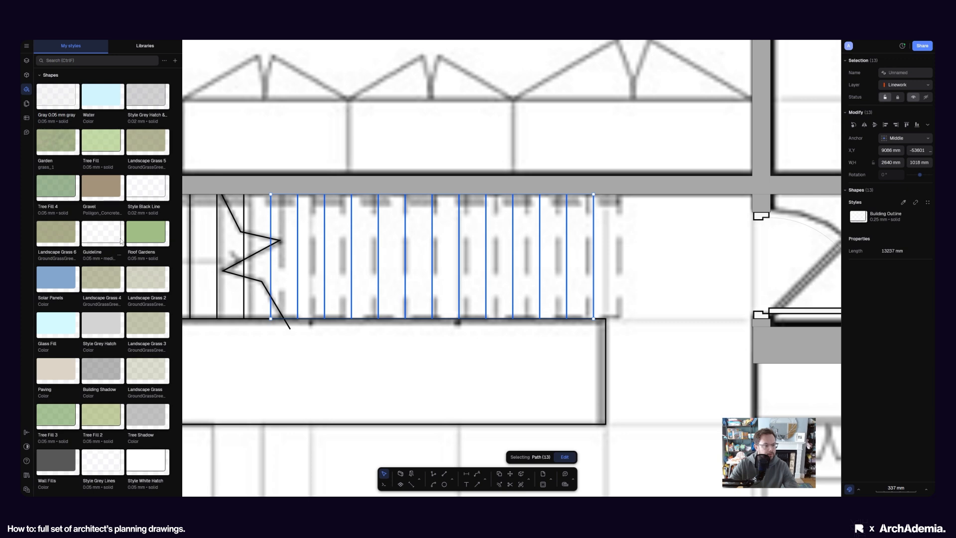
click(119, 255)
click(138, 289)
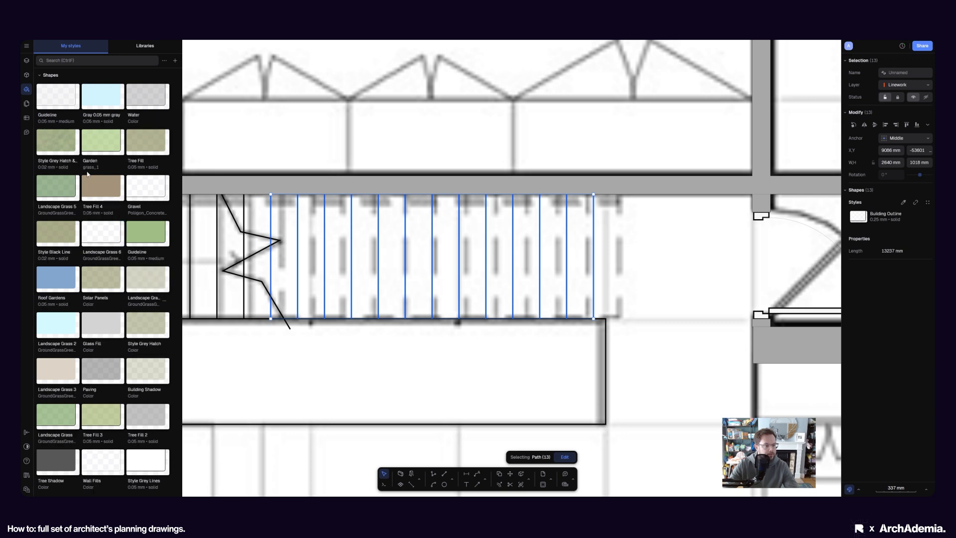
double_click(55, 104)
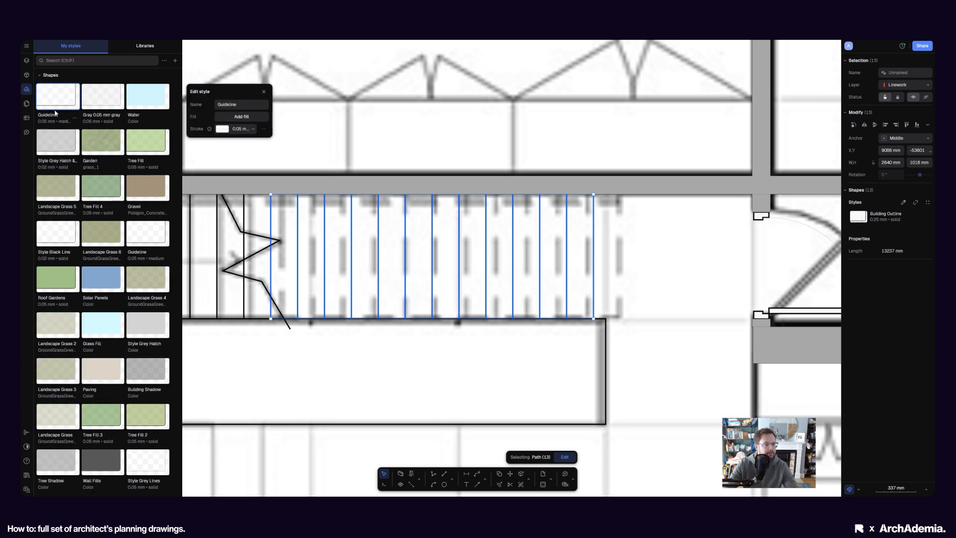
double_click(250, 104)
text(Dashed)
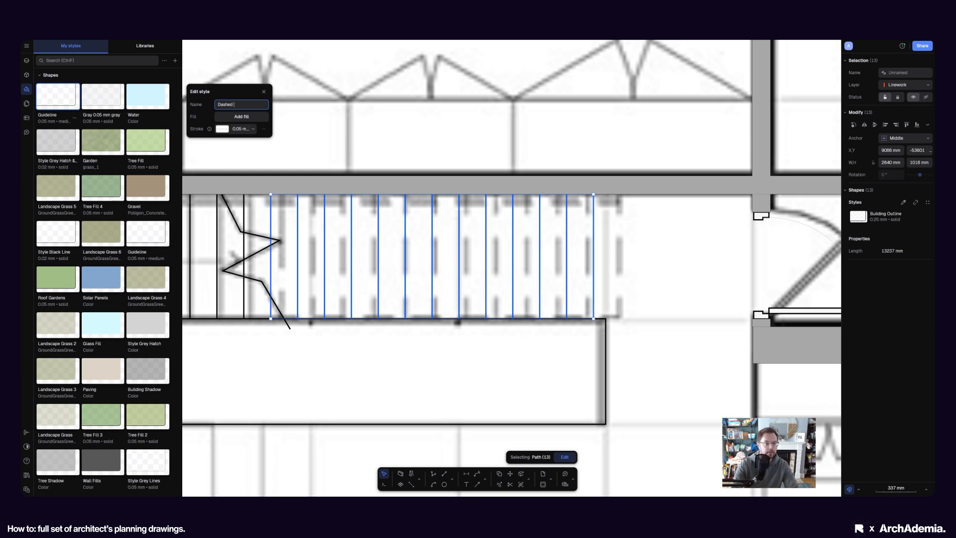
text( Line)
key(Return)
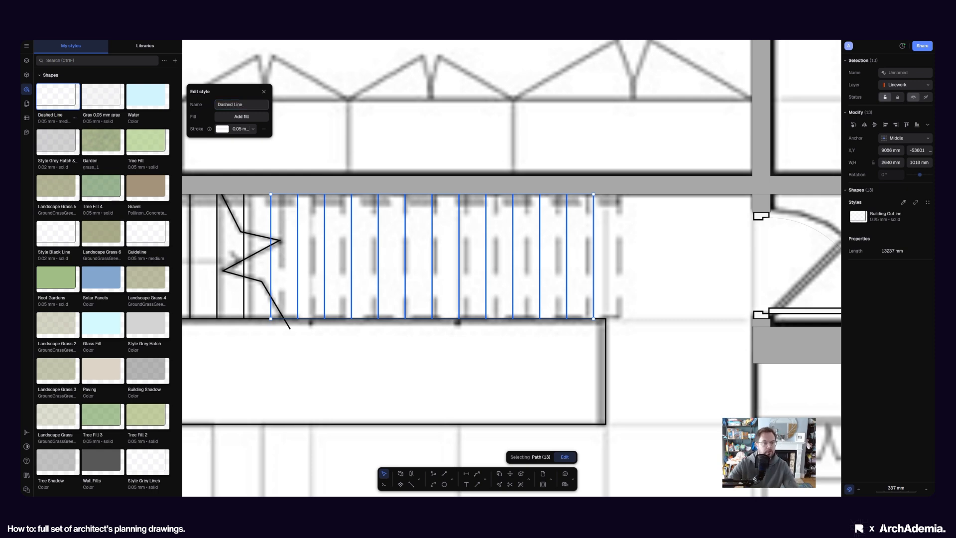
Inspect the stroke weight, stroke colour and dash scale options of the Dashed Line style
click(251, 130)
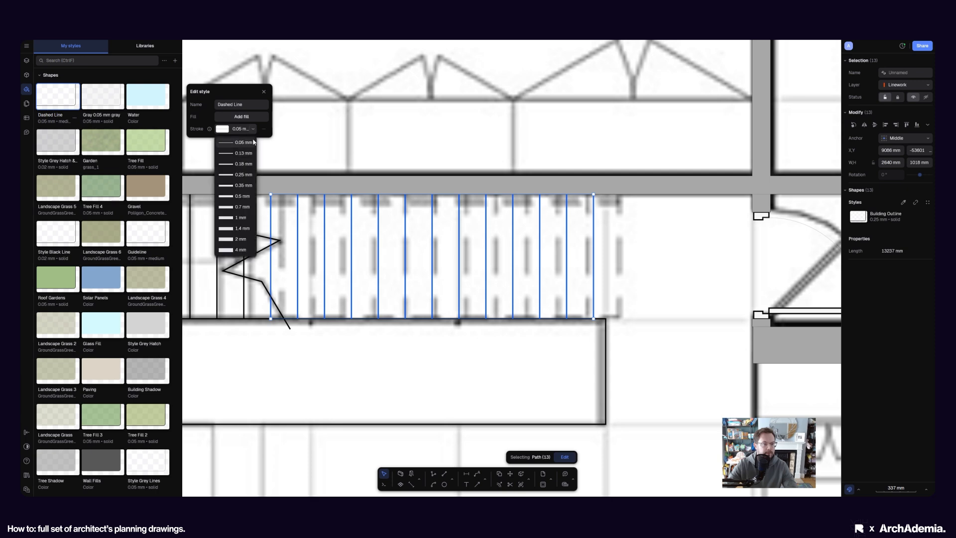
click(264, 135)
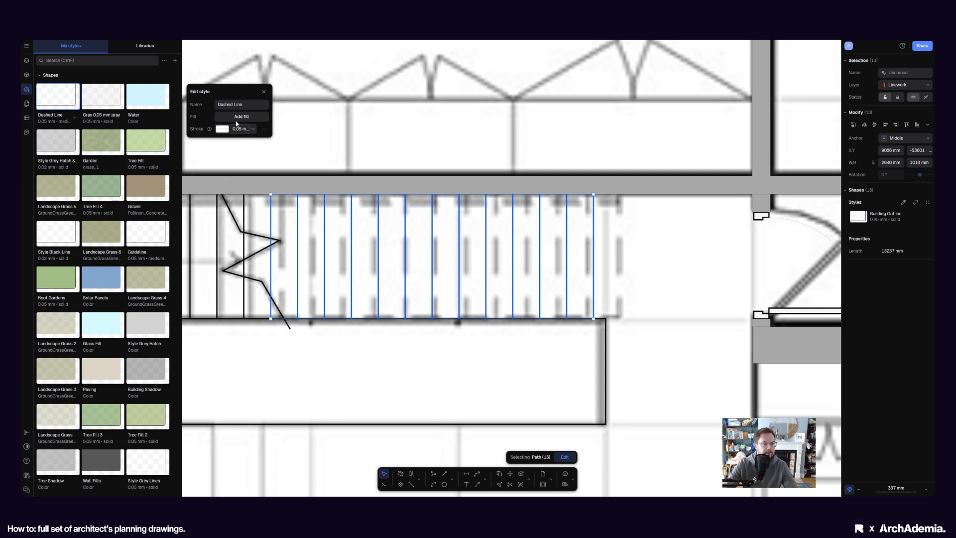
click(222, 129)
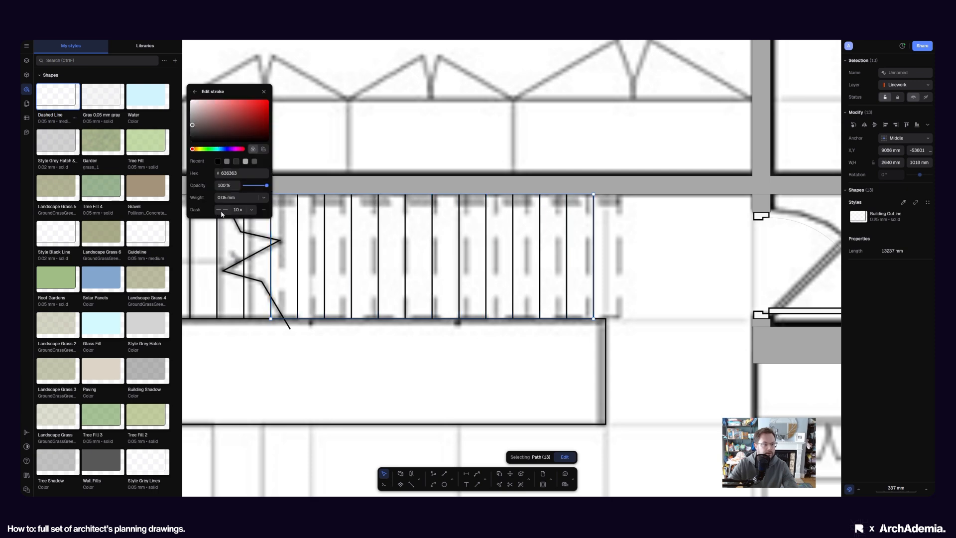
click(250, 209)
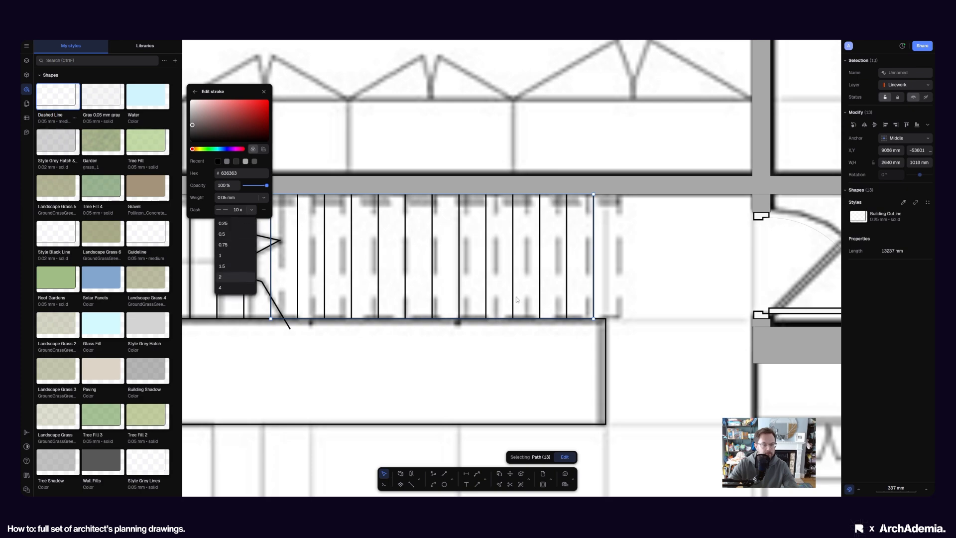
click(642, 308)
click(647, 298)
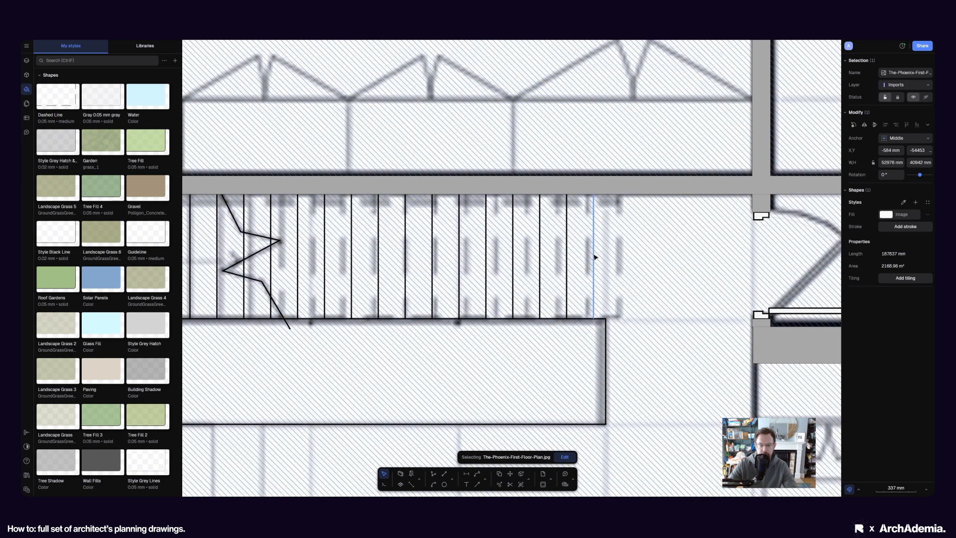
Apply the Dashed Line style to the two stair lines at the far right end of the flight
click(593, 255)
shift+click(567, 261)
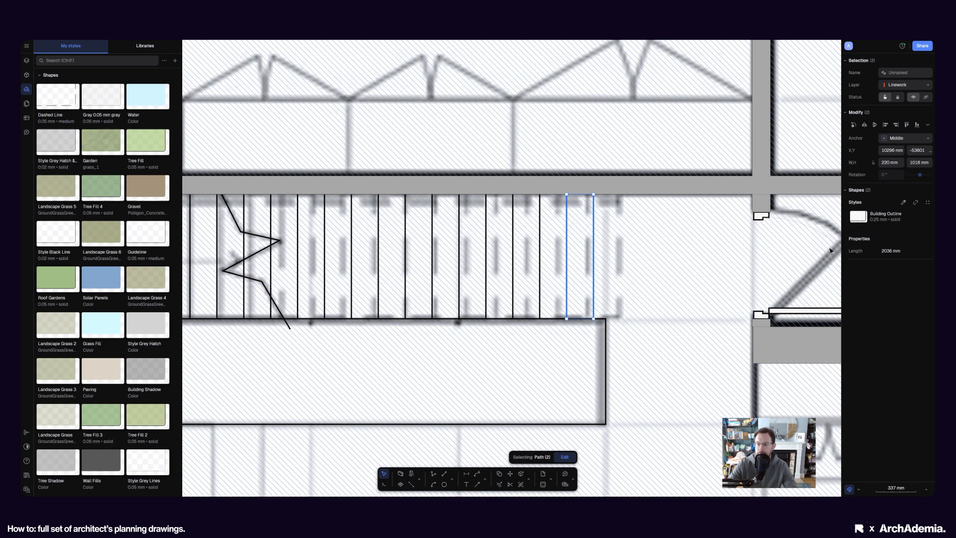
click(881, 223)
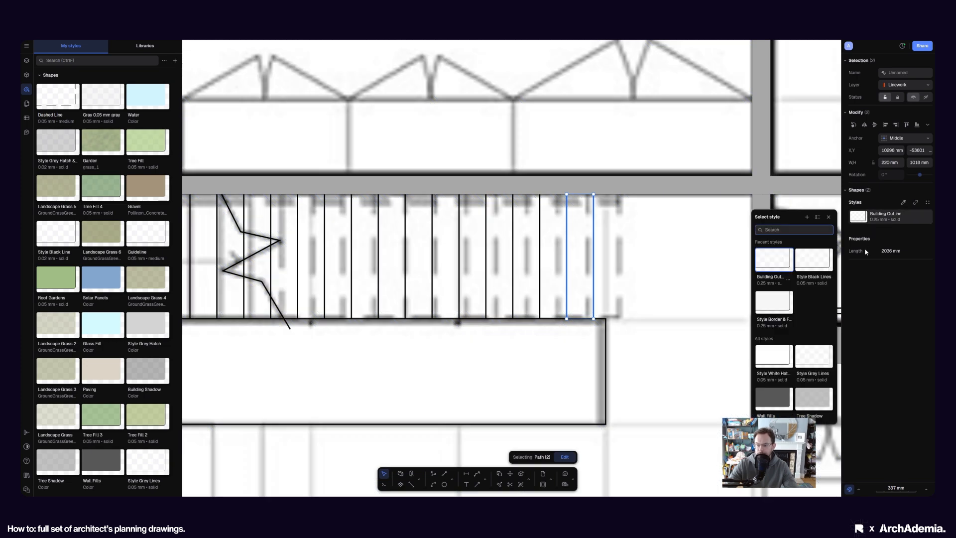
text(das)
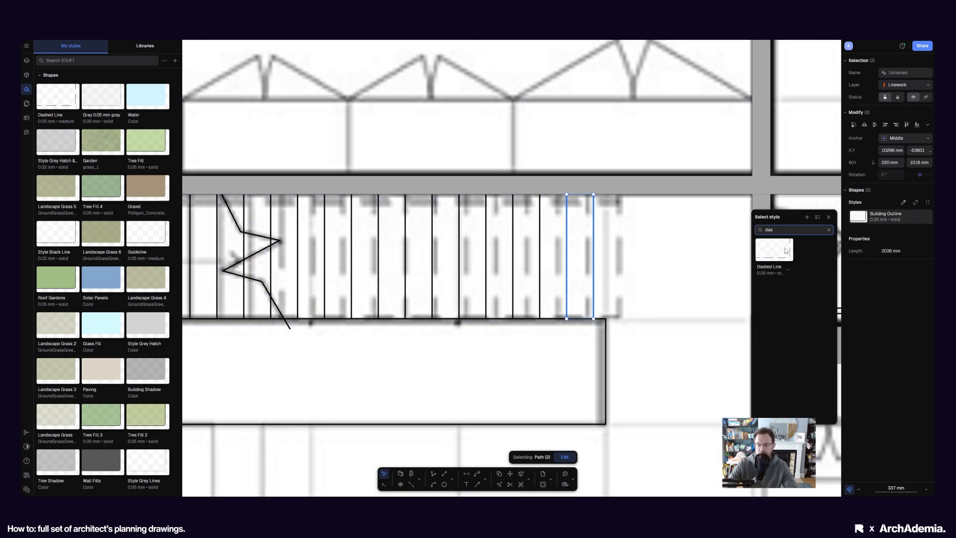
click(787, 250)
click(545, 278)
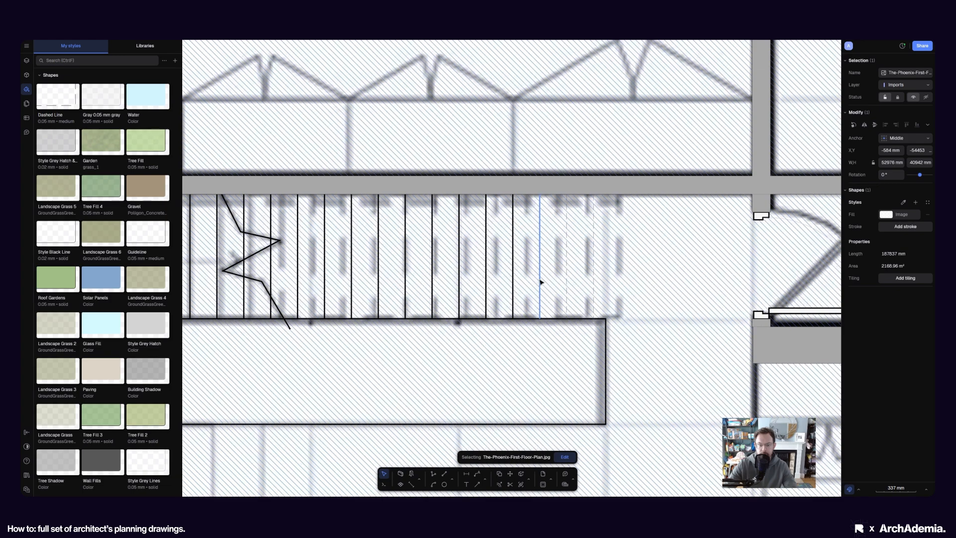
Apply the Dashed Line style to the remaining eleven solid stair lines beyond the break line and clear the selection
click(539, 281)
shift+click(512, 283)
shift+click(486, 285)
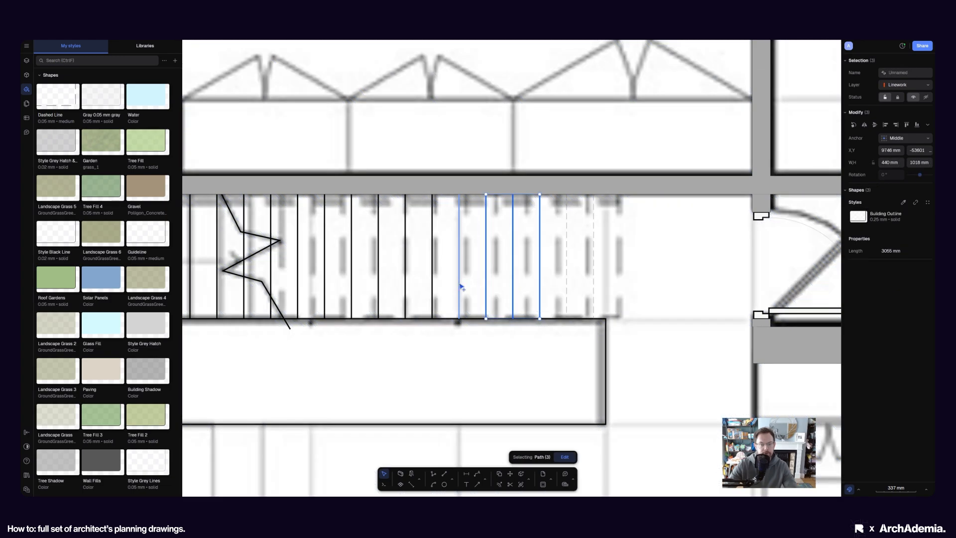
shift+click(460, 287)
shift+click(433, 283)
shift+click(407, 285)
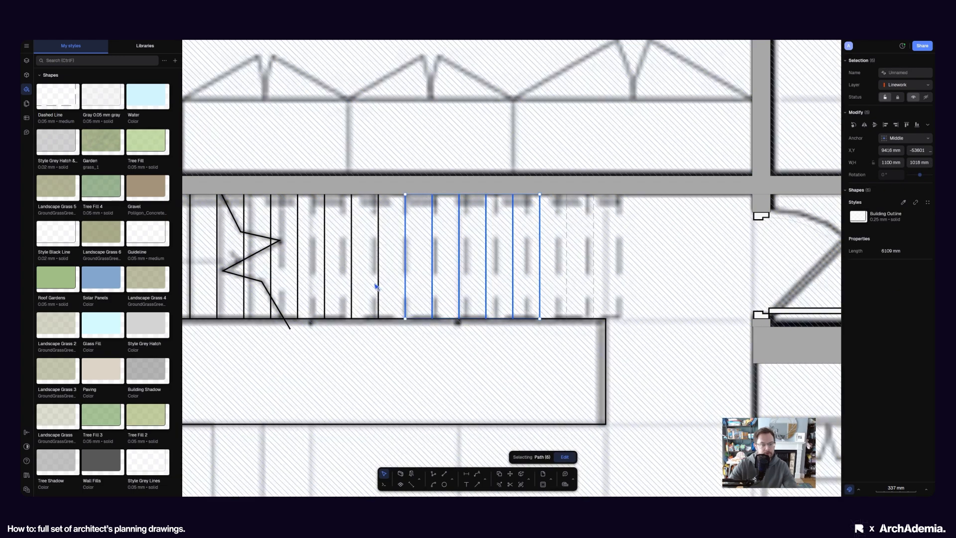
shift+click(379, 286)
shift+click(352, 285)
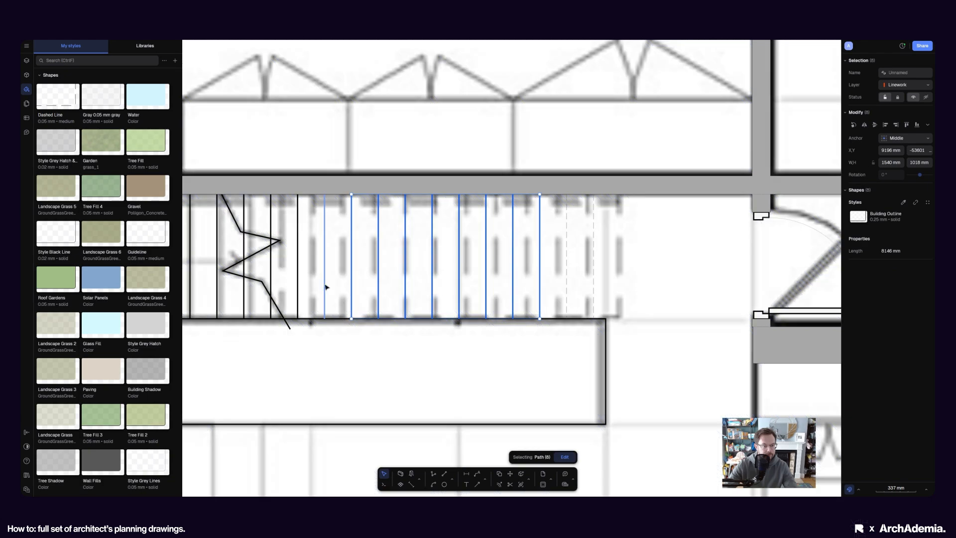
shift+click(324, 286)
shift+click(299, 284)
shift+click(271, 287)
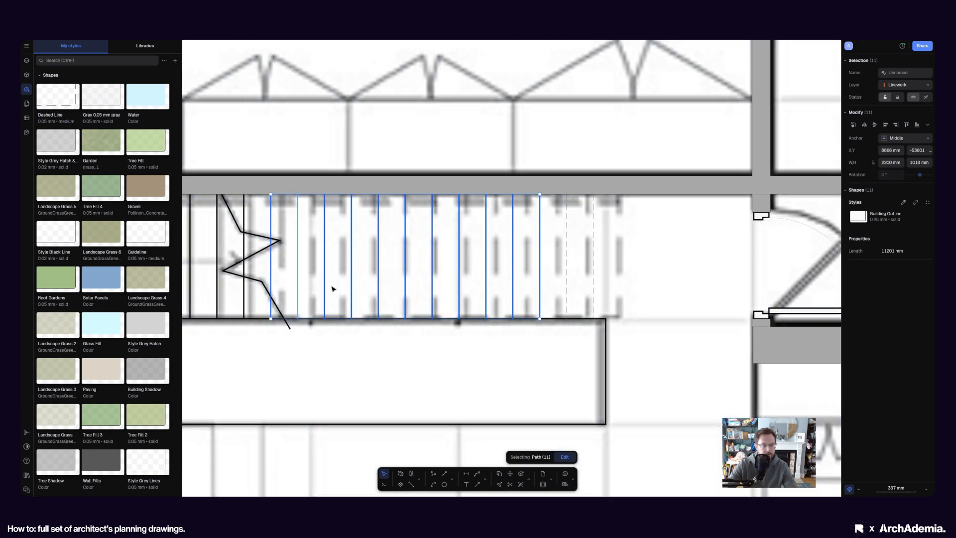
click(861, 220)
click(812, 261)
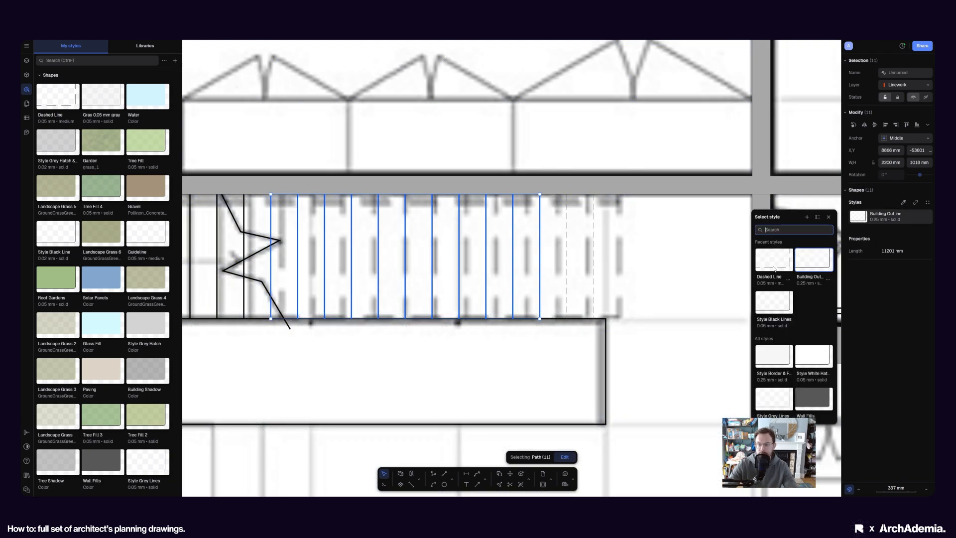
scroll(458, 264, down, 5)
scroll(459, 264, down, 2)
click(790, 292)
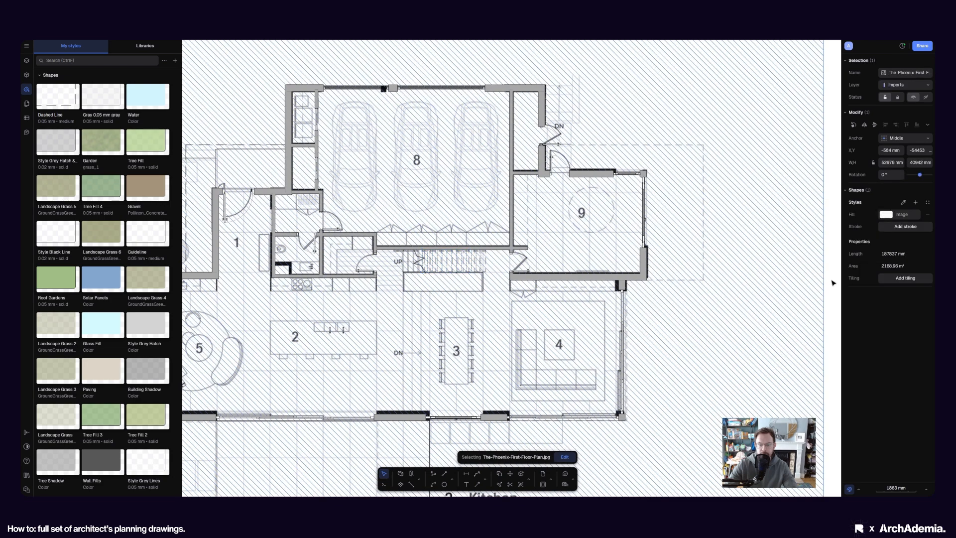
click(832, 281)
Set the Dashed Line style's stroke weight to 0.13 mm
scroll(424, 268, up, 9)
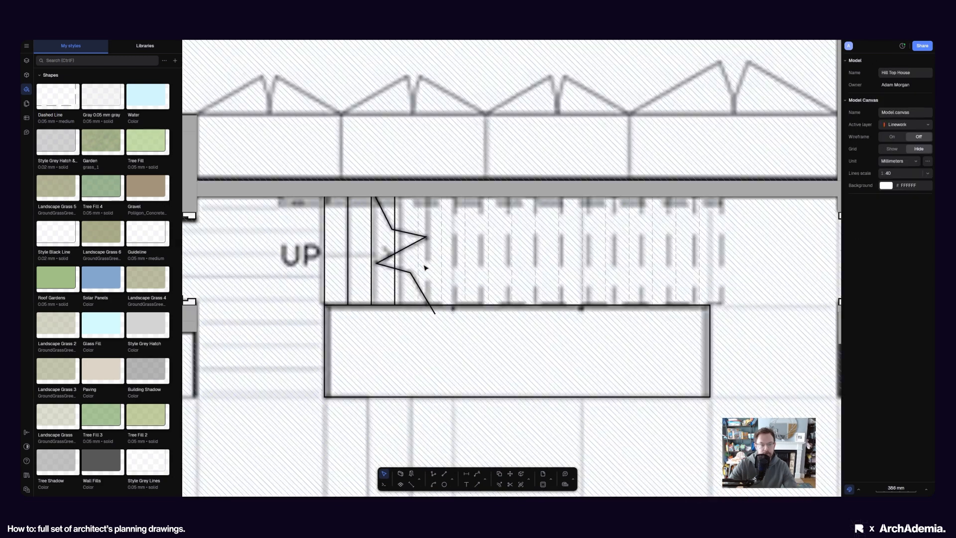
double_click(56, 103)
click(252, 129)
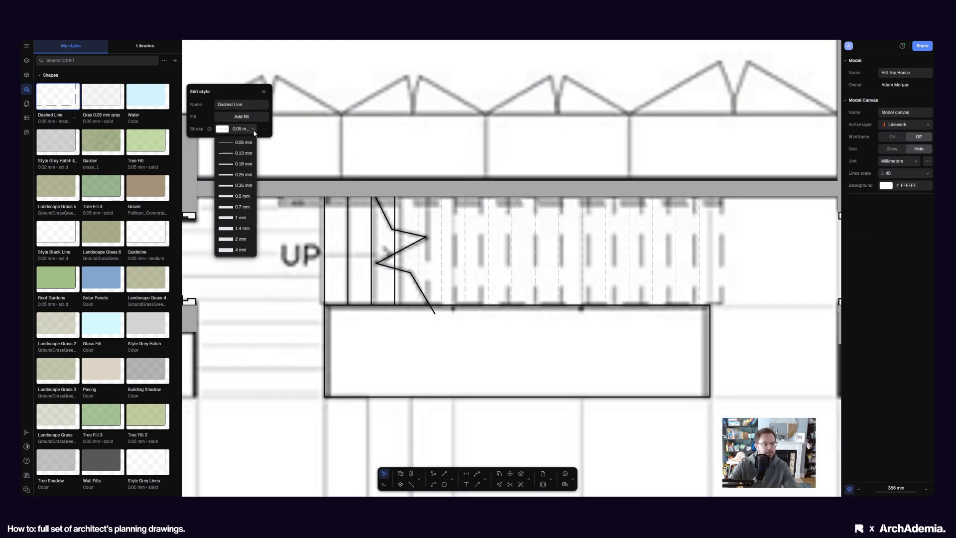
click(240, 154)
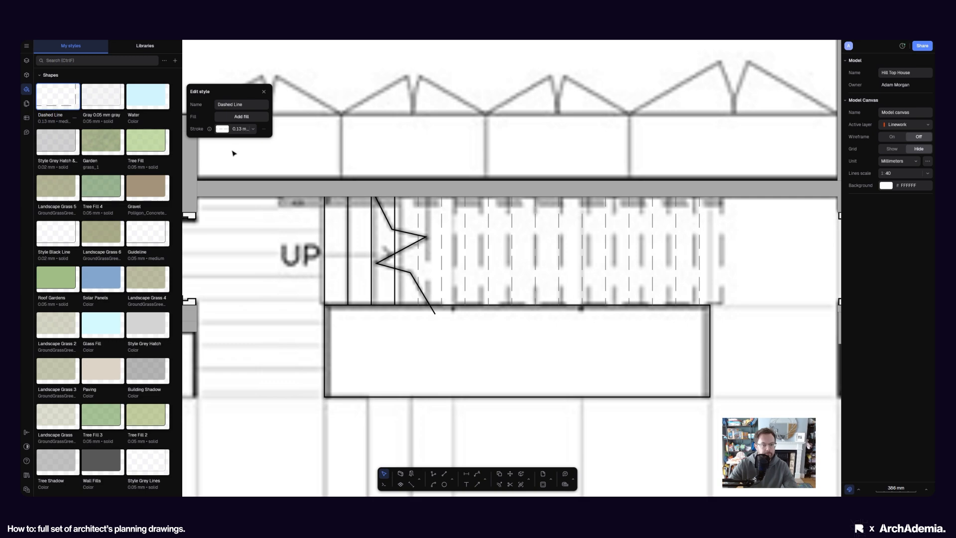
scroll(434, 267, down, 5)
scroll(365, 271, up, 5)
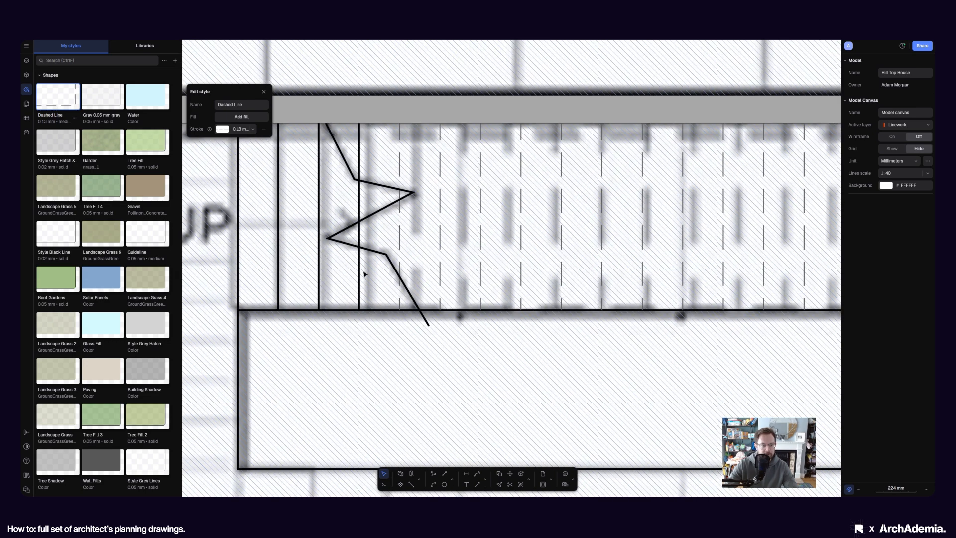
click(360, 274)
scroll(343, 274, down, 3)
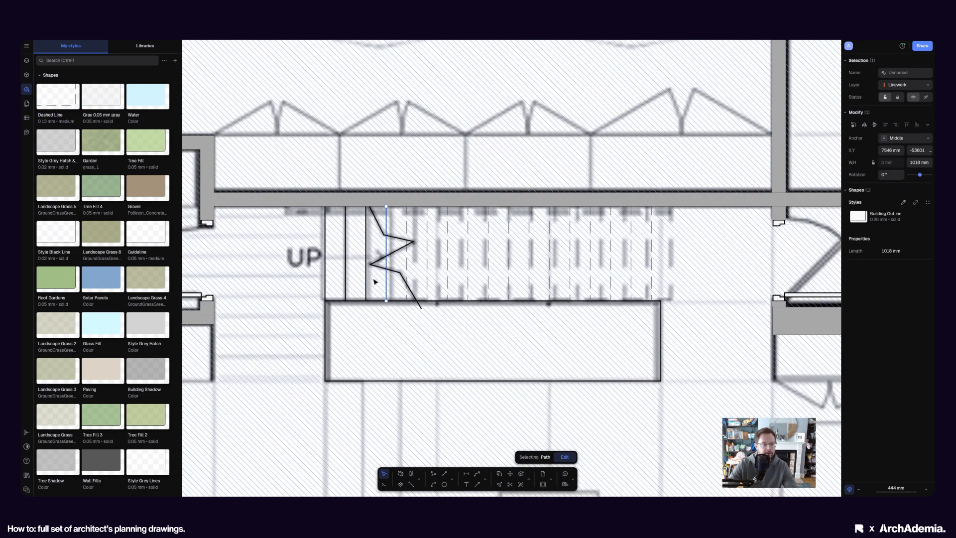
scroll(368, 279, up, 3)
shift+click(367, 278)
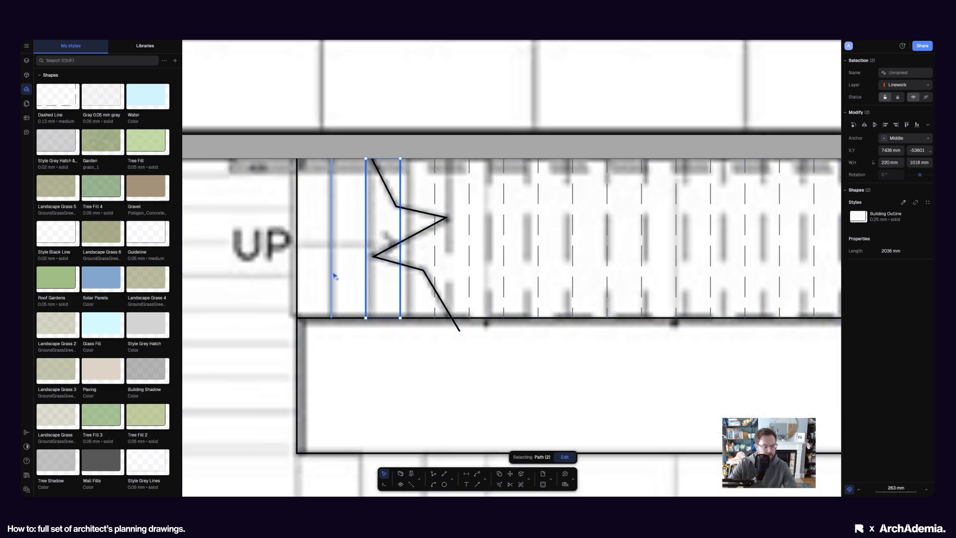
scroll(357, 263, down, 5)
scroll(424, 288, down, 4)
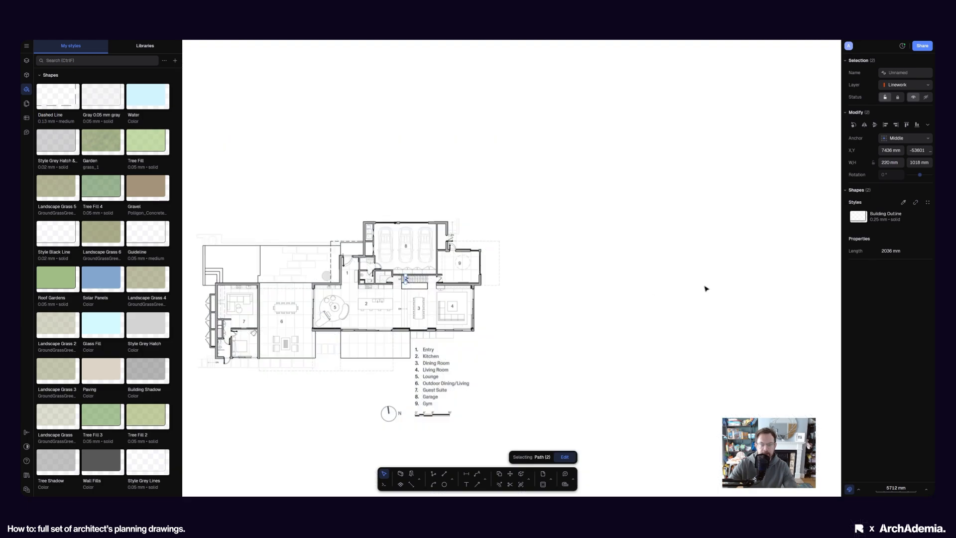
click(706, 289)
Create a new shape style named Interior Linework with a 0.13 mm solid stroke
scroll(404, 282, up, 7)
middle_drag(399, 280, 377, 281)
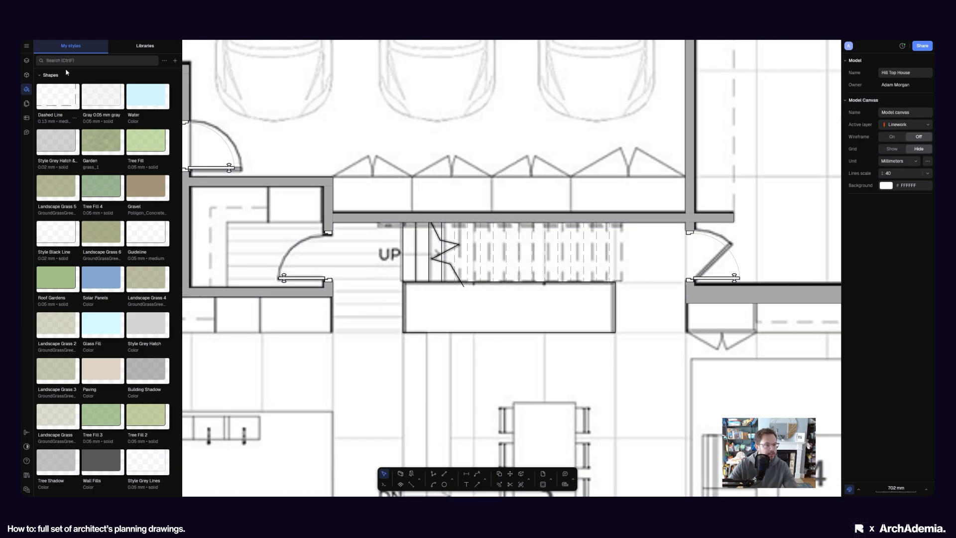
click(175, 61)
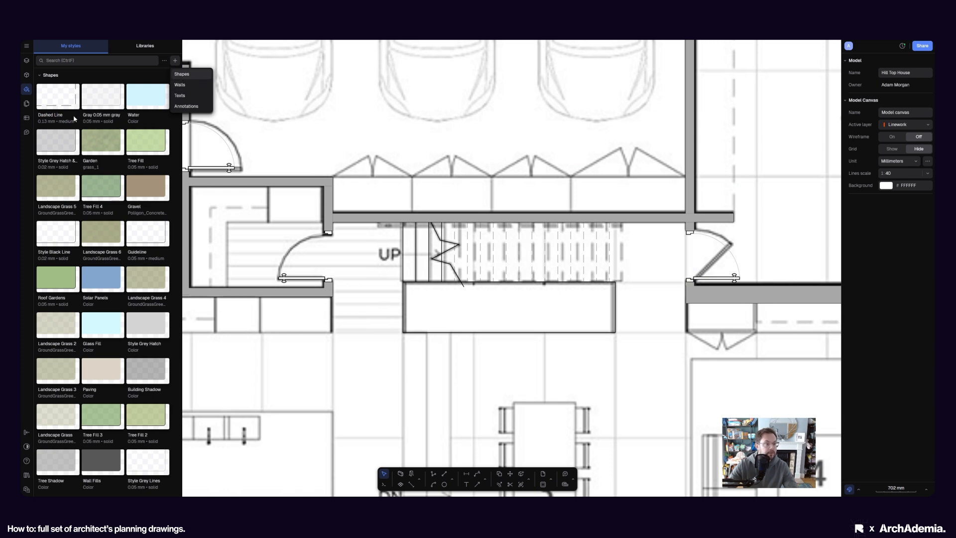
click(194, 94)
click(62, 103)
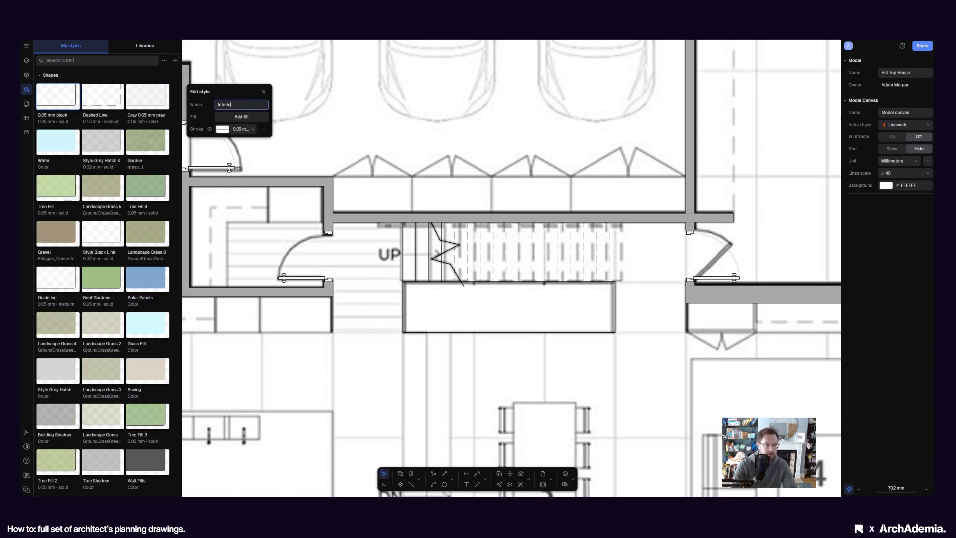
key(Return)
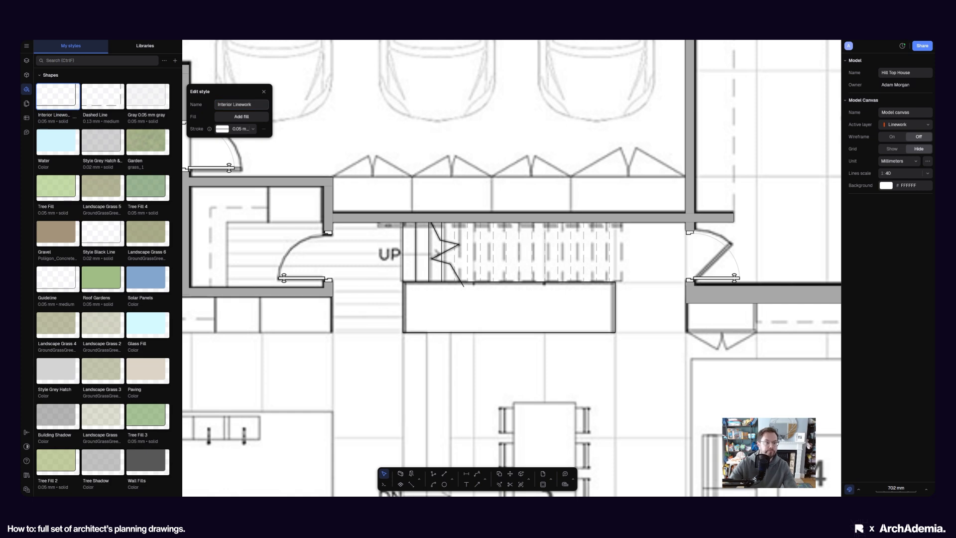
click(254, 129)
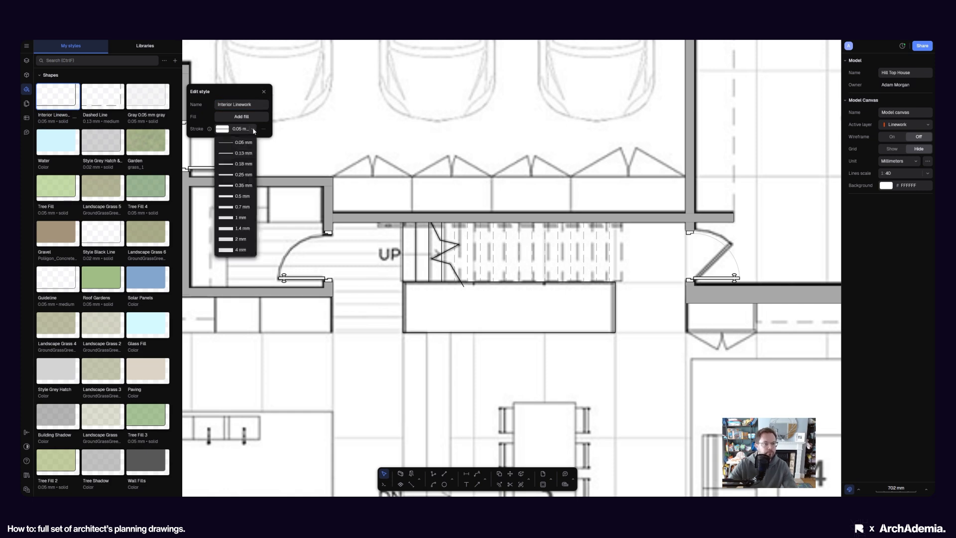
click(239, 153)
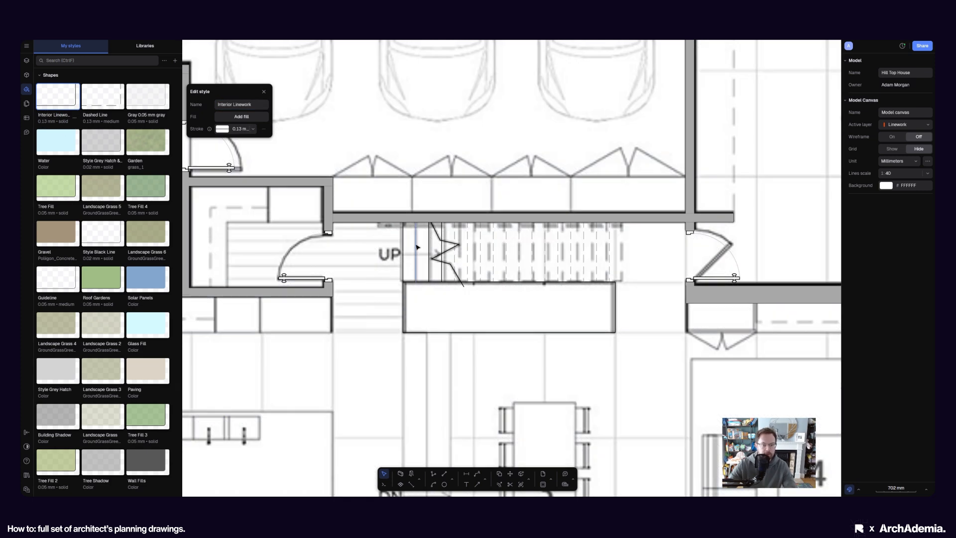
Apply the Interior Linework style to the four solid stair lines, the zigzag break line and the rectangle below the flight
click(416, 247)
scroll(417, 247, up, 3)
shift+click(395, 275)
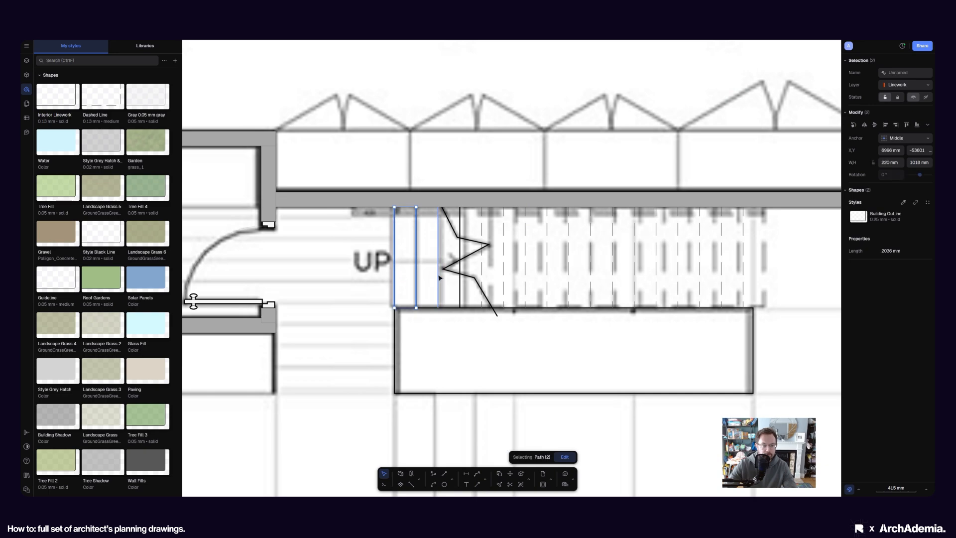
shift+click(438, 277)
shift+click(460, 278)
shift+click(466, 278)
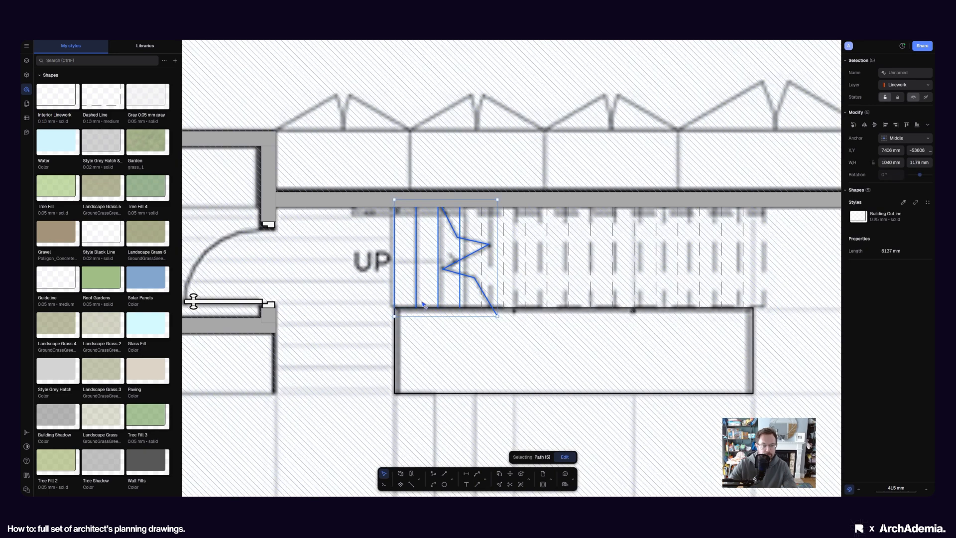
shift+click(395, 326)
scroll(356, 241, down, 3)
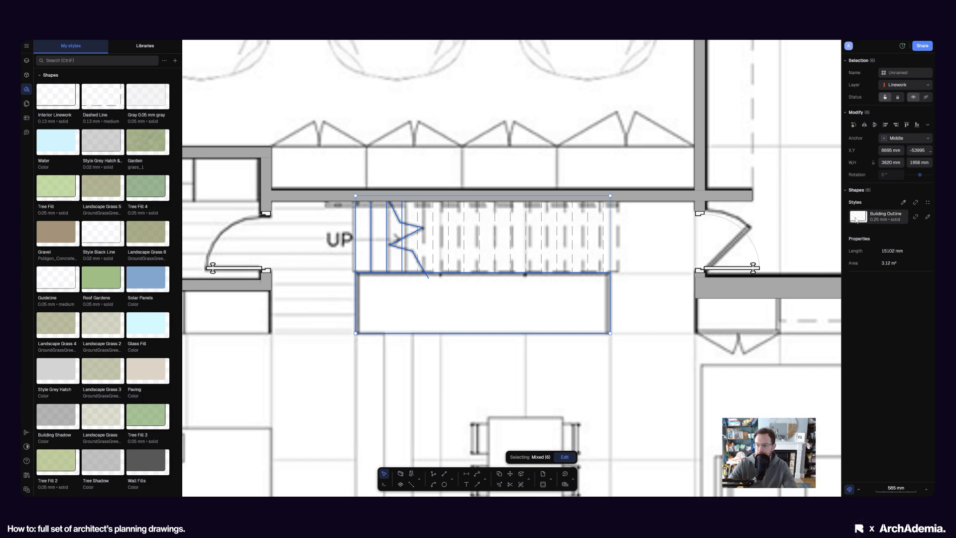
click(772, 263)
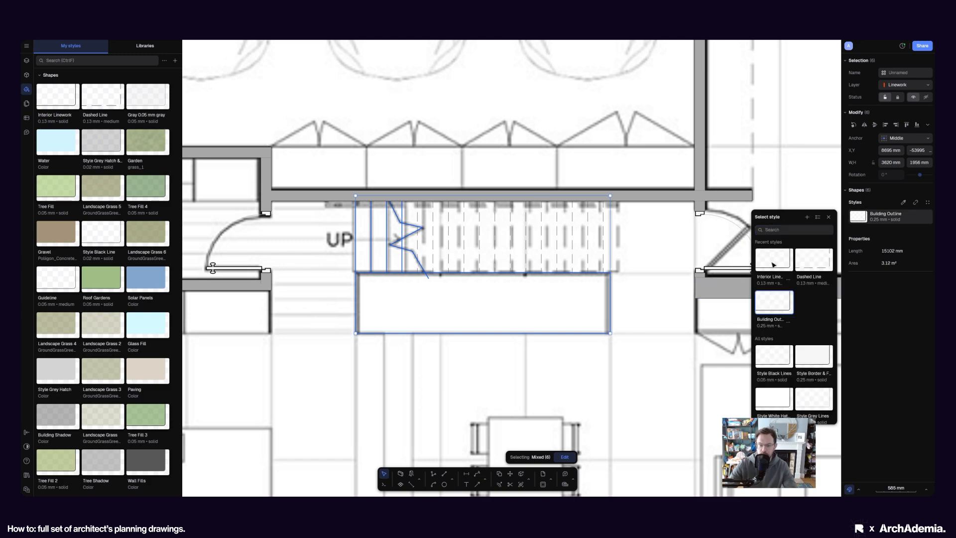
scroll(354, 239, down, 10)
click(637, 284)
scroll(353, 255, up, 9)
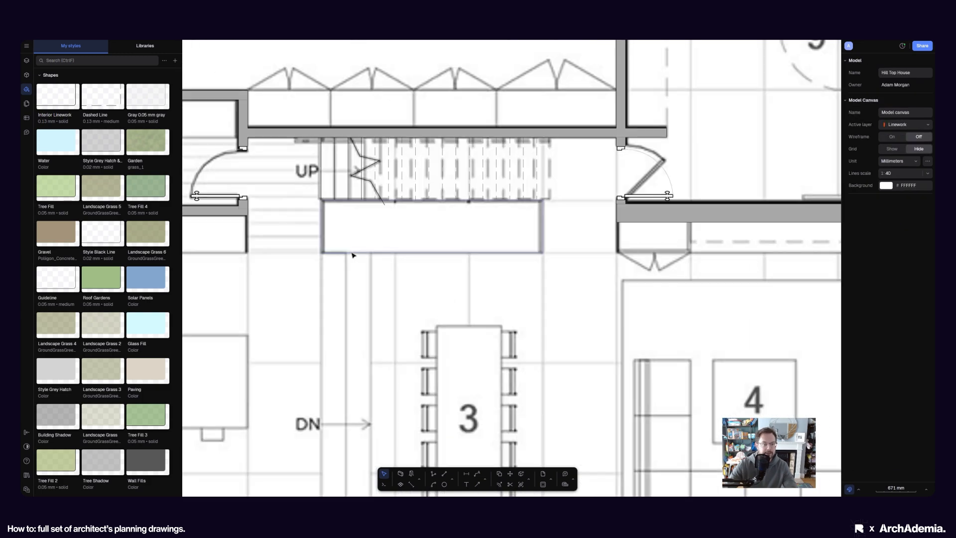
scroll(362, 222, up, 8)
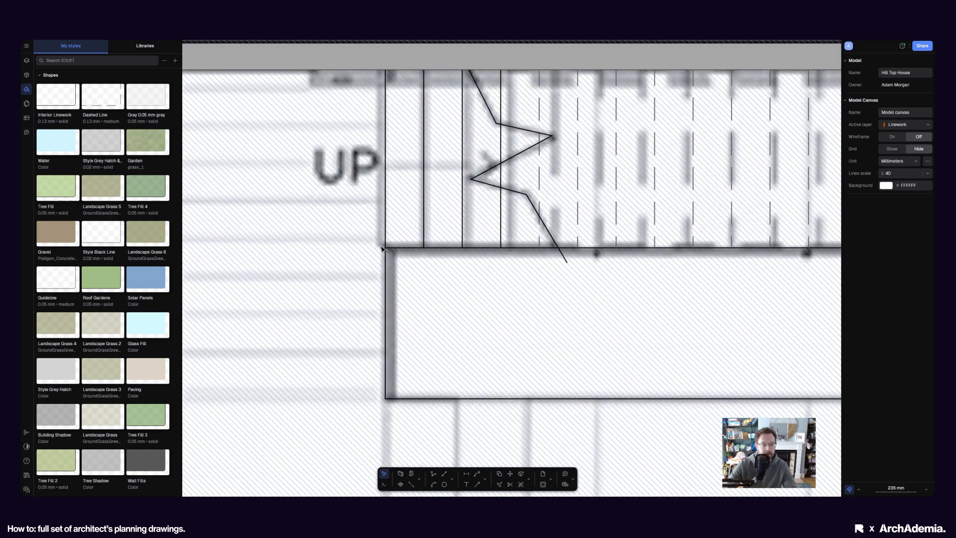
scroll(384, 271, down, 5)
click(386, 246)
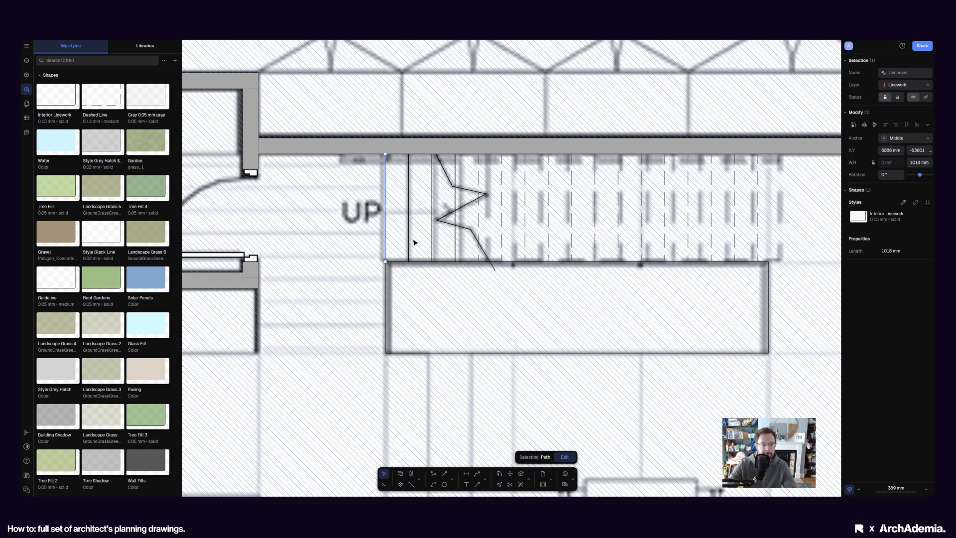
Add a new layer to the model canvas and name it Stairs
click(27, 60)
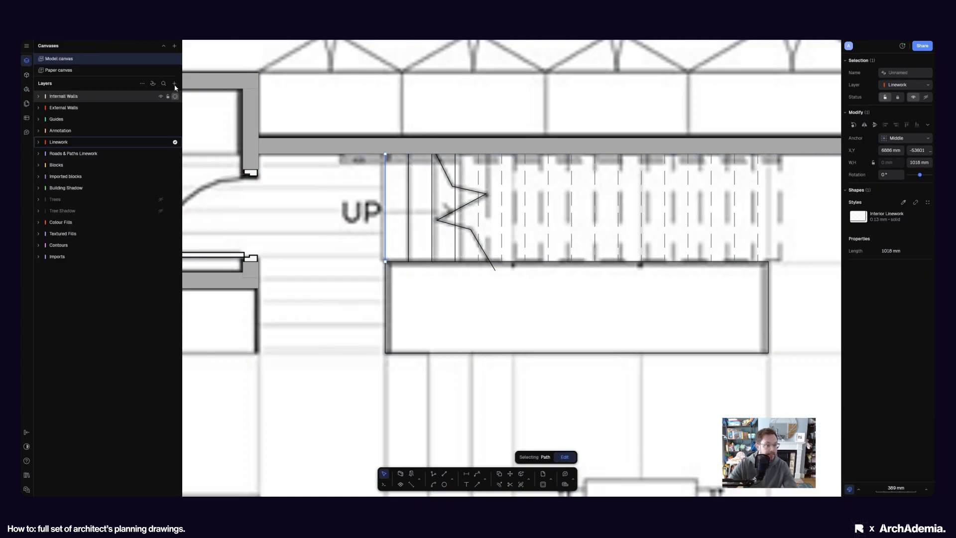
click(174, 83)
click(188, 97)
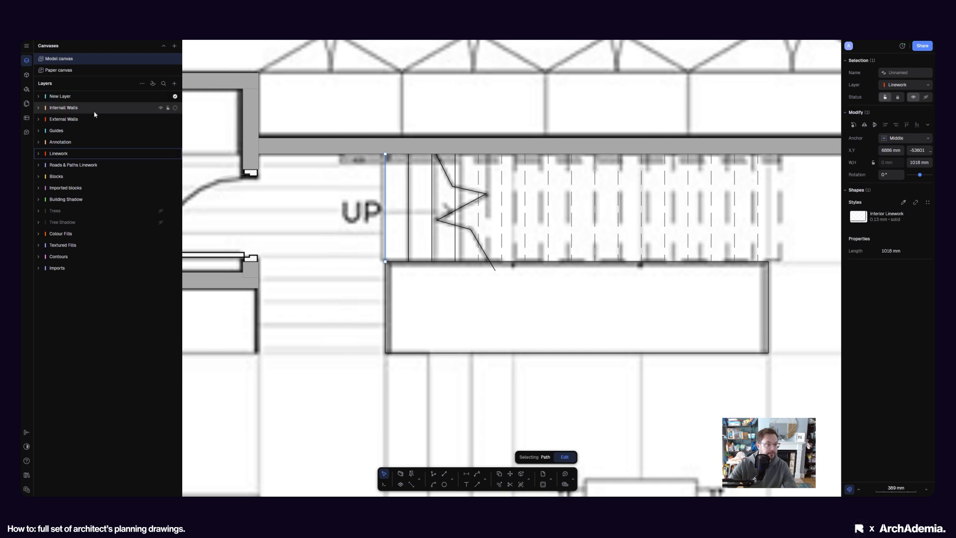
double_click(90, 97)
text(Stairs)
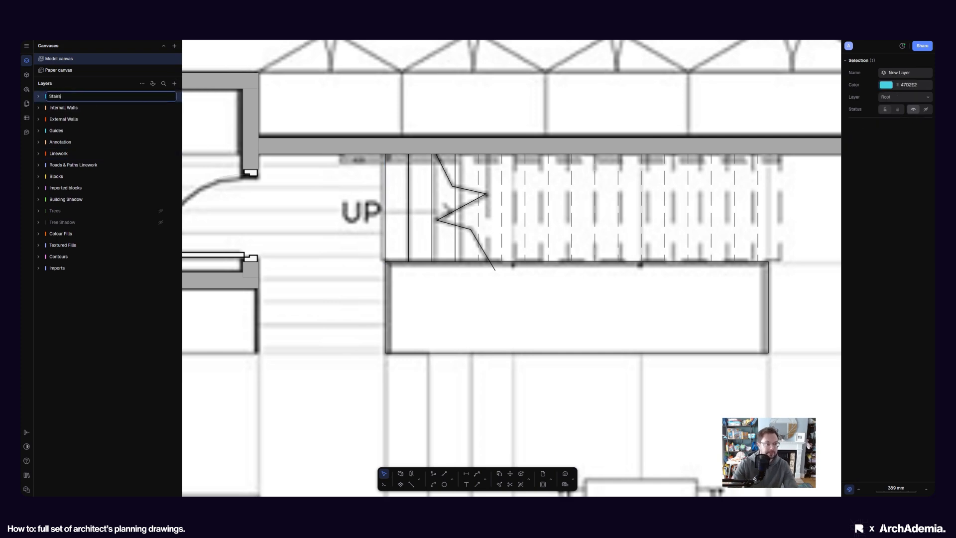
key(Return)
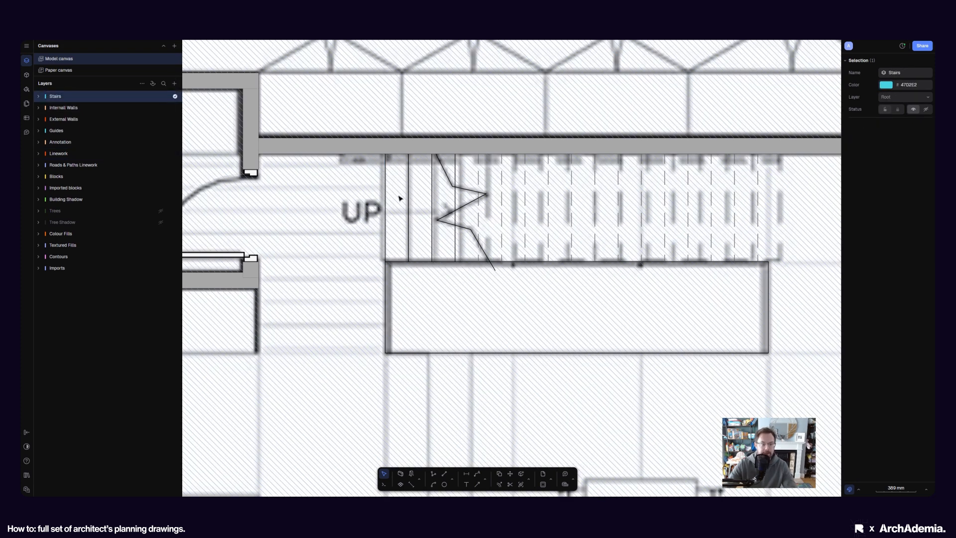
click(386, 196)
shift+click(408, 194)
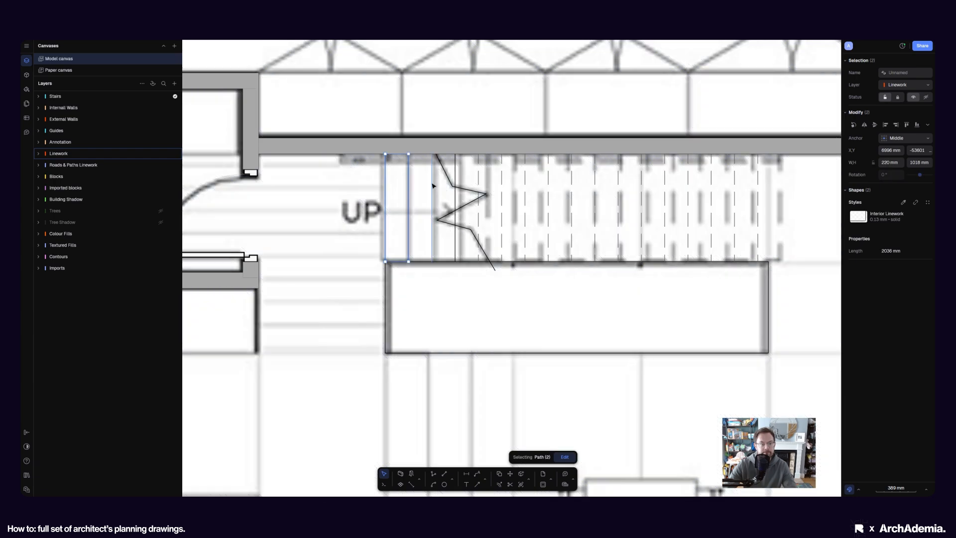
shift+click(432, 192)
shift+click(454, 188)
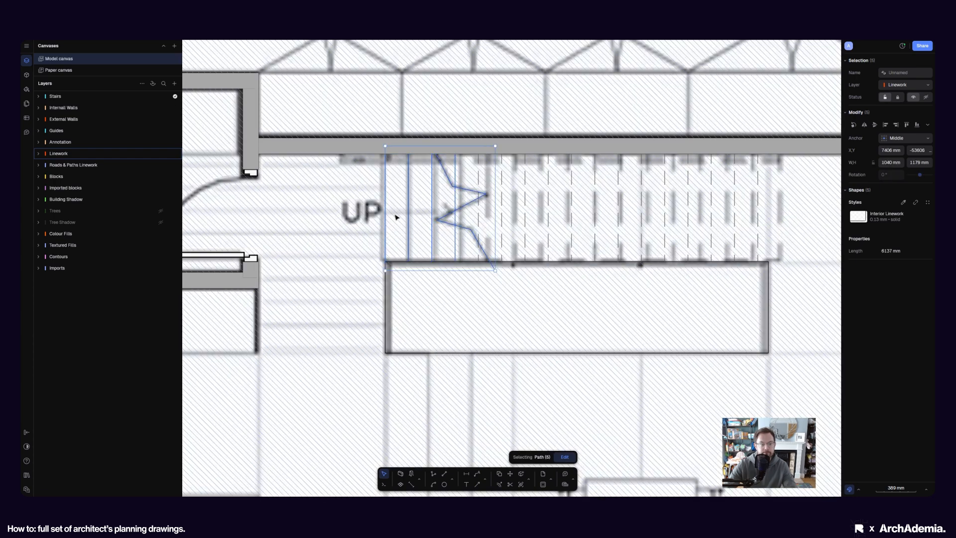
scroll(396, 214, down, 10)
click(693, 267)
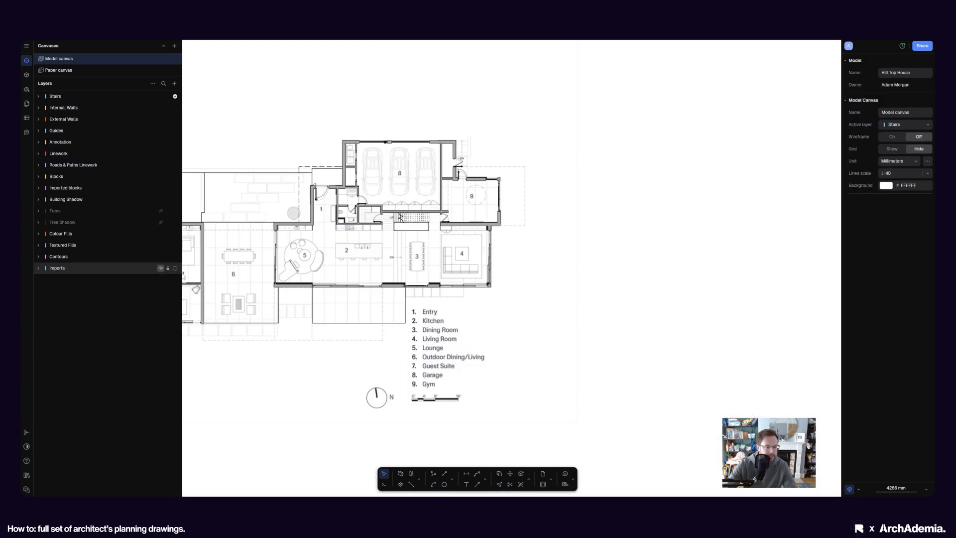
Hide the Imports layer and move all solid and dashed stair lines plus the break line to the Stairs layer
click(160, 268)
scroll(423, 220, up, 10)
drag(508, 183, 206, 230)
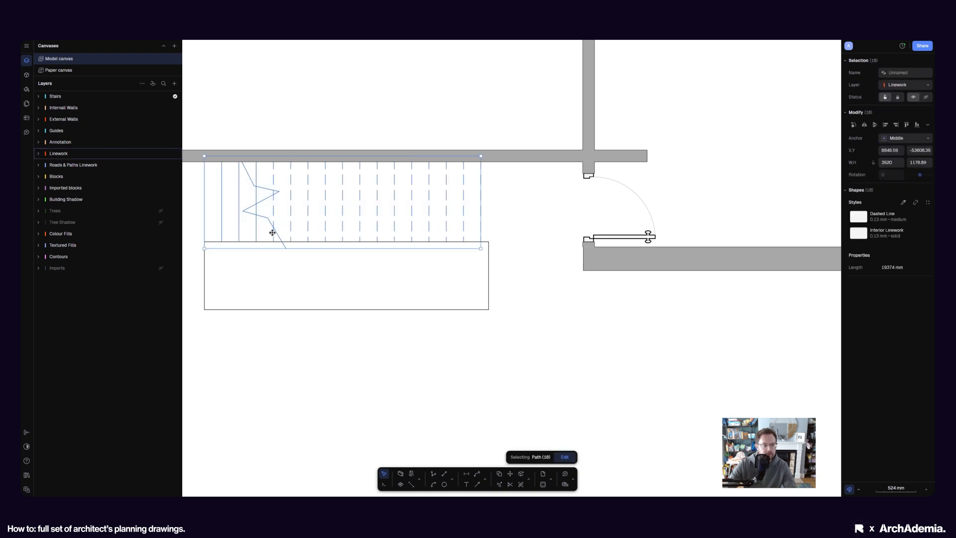
middle_drag(272, 232, 422, 252)
click(918, 86)
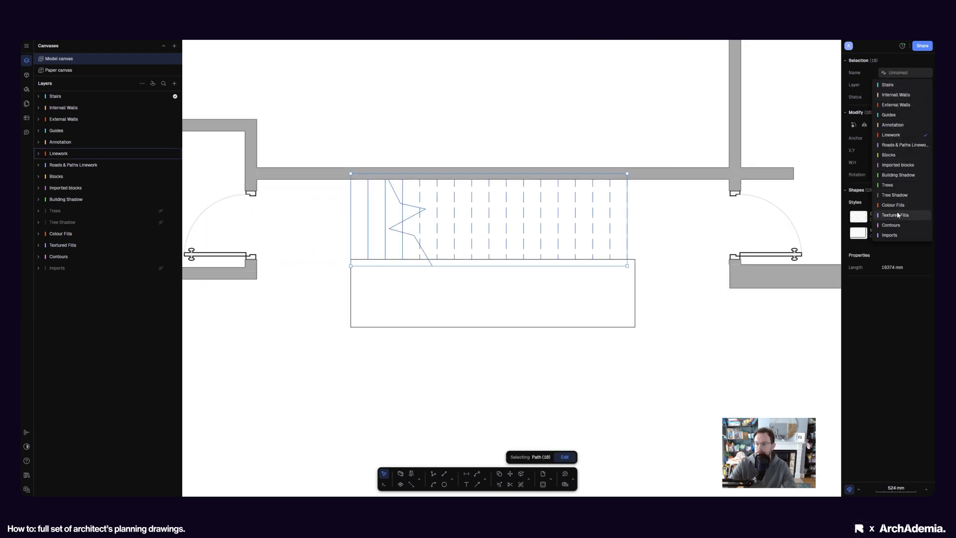
click(888, 86)
click(673, 243)
Move the rectangle below the stair flight to the Stairs layer and clear the selection
click(635, 269)
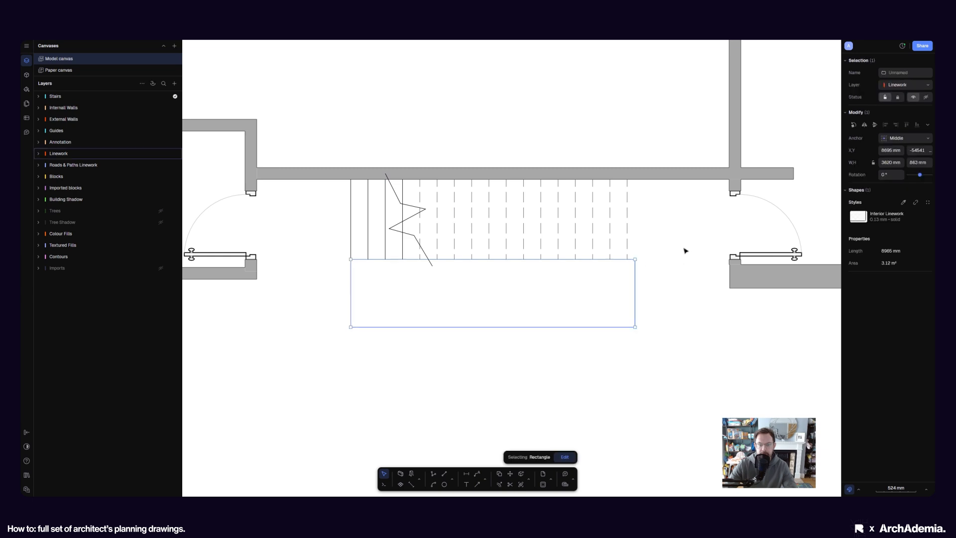
click(905, 86)
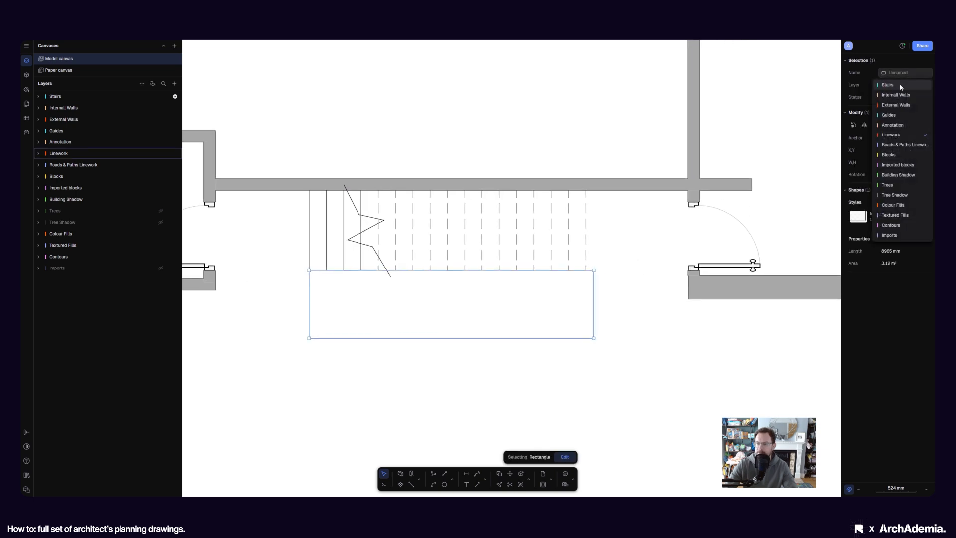
click(900, 87)
click(632, 244)
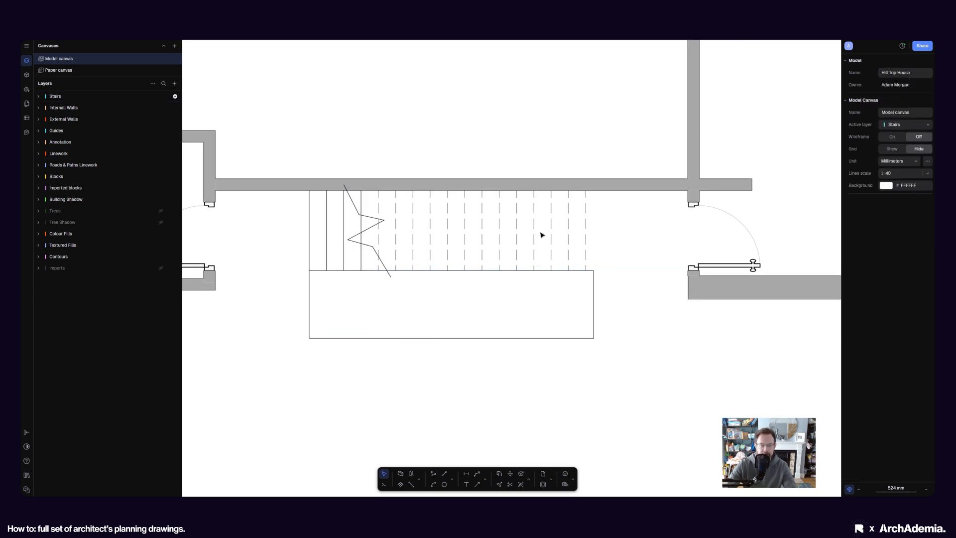
Draw a polyline from the first stair line's midpoint to the third line's midpoint and back to the second line's upper end
scroll(542, 235, down, 7)
scroll(522, 236, up, 8)
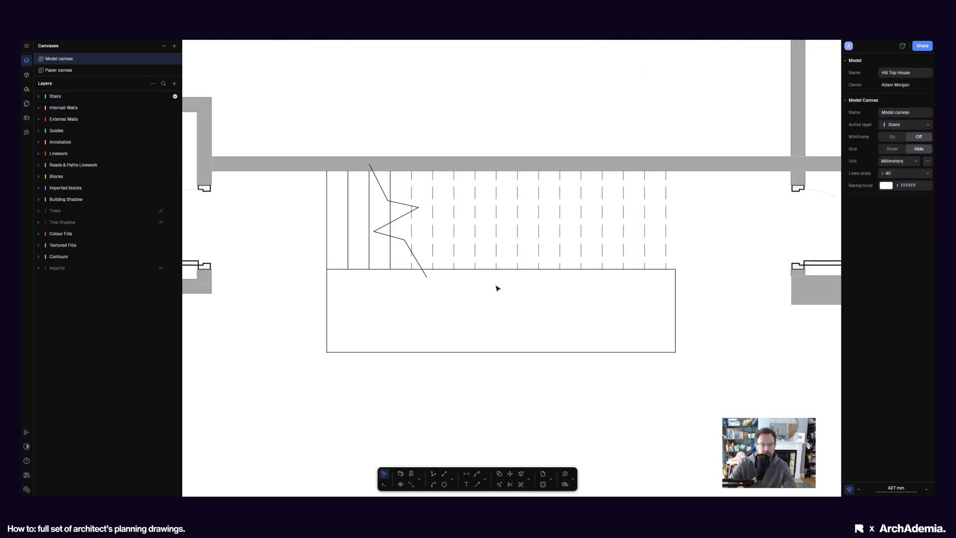
click(443, 474)
scroll(324, 235, up, 3)
click(341, 251)
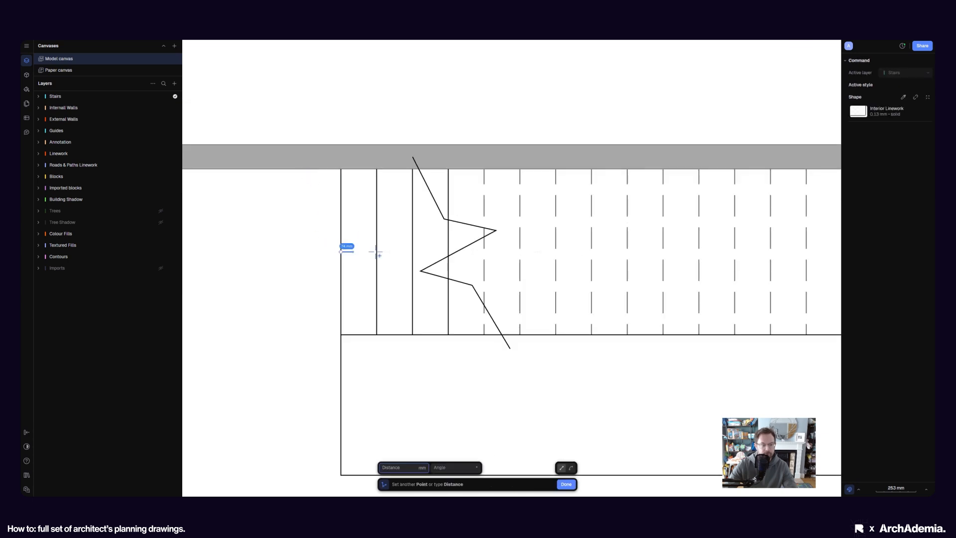
click(413, 251)
click(377, 170)
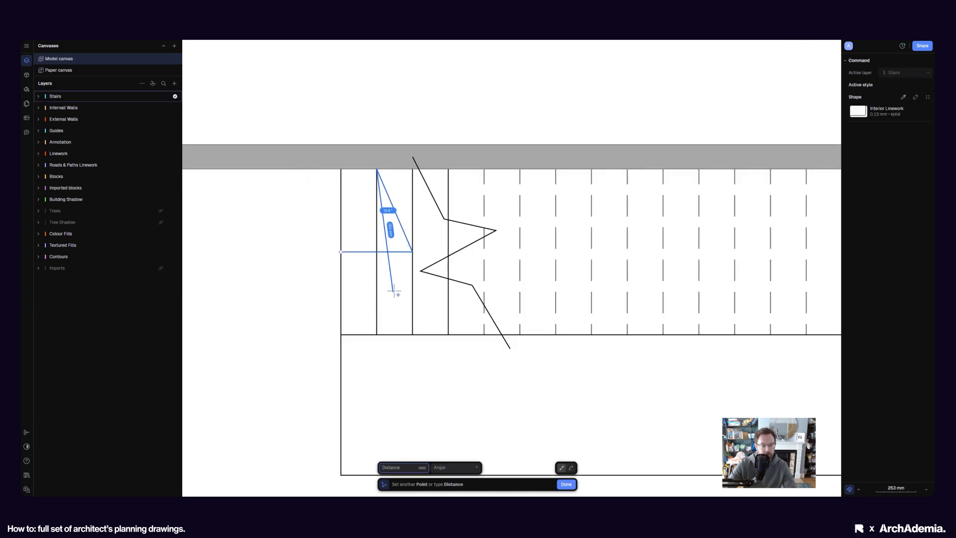
key(Escape)
Complete the arrowhead with a line from its tip on the third stair line to the second line's lower end
key(l)
click(412, 251)
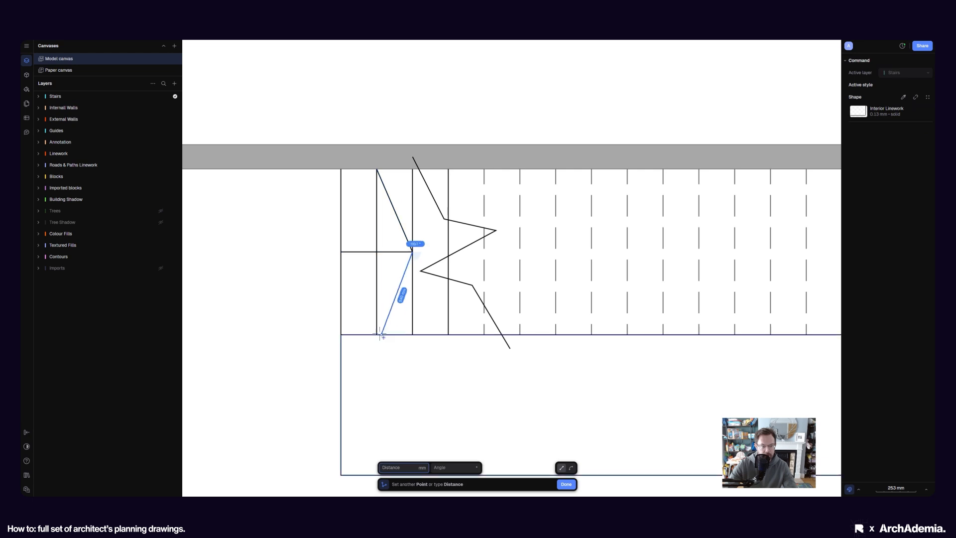
click(380, 335)
key(Escape)
scroll(551, 268, down, 2)
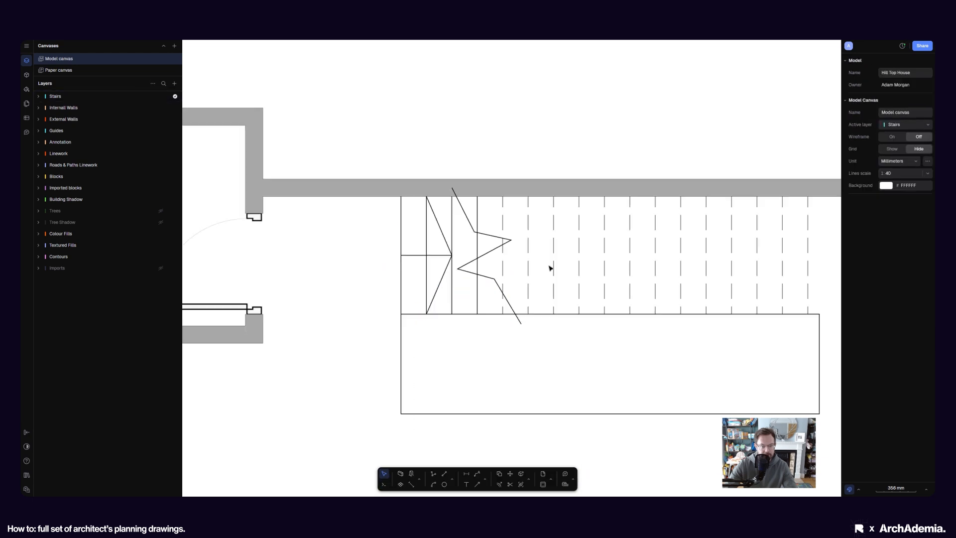
Add a text label reading "up" beside the start of the stair flight
click(485, 485)
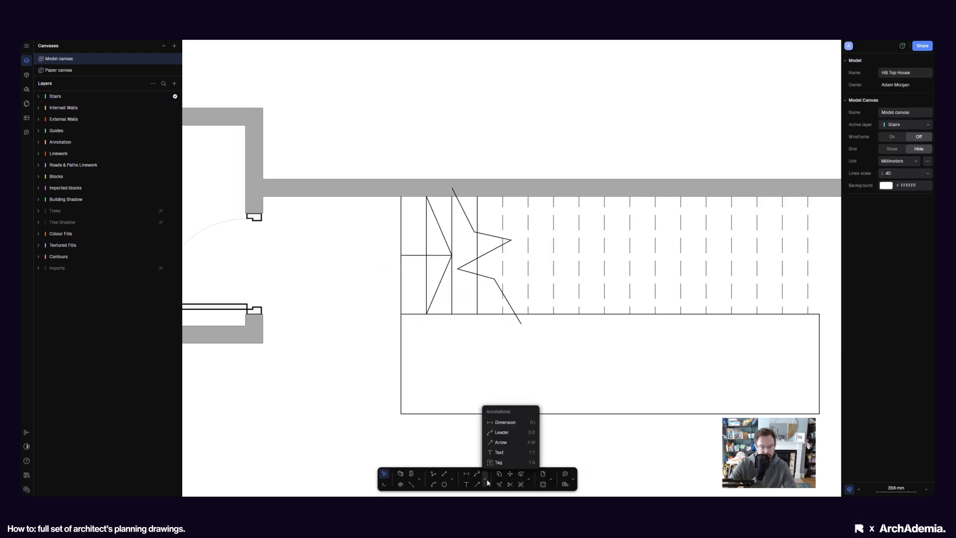
click(503, 453)
click(349, 253)
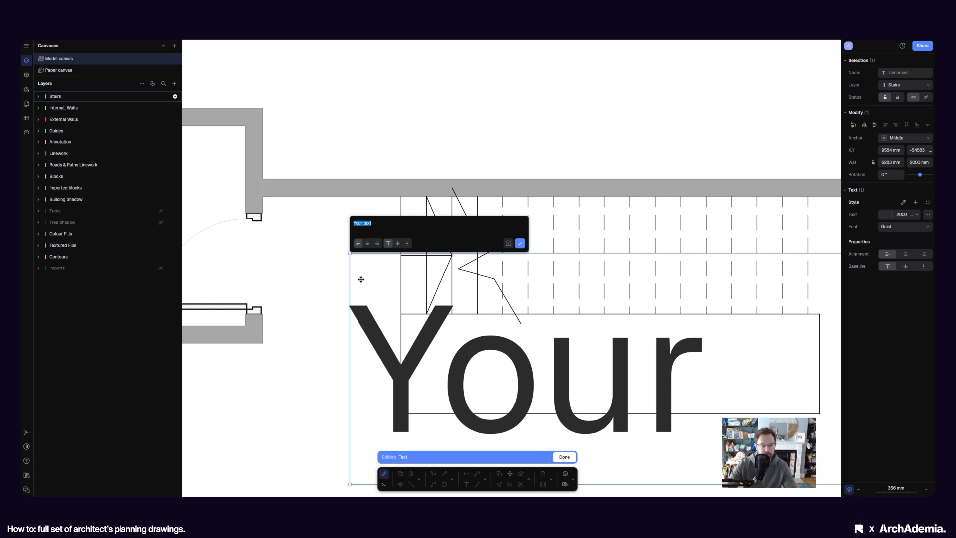
scroll(362, 281, down, 3)
scroll(433, 292, down, 5)
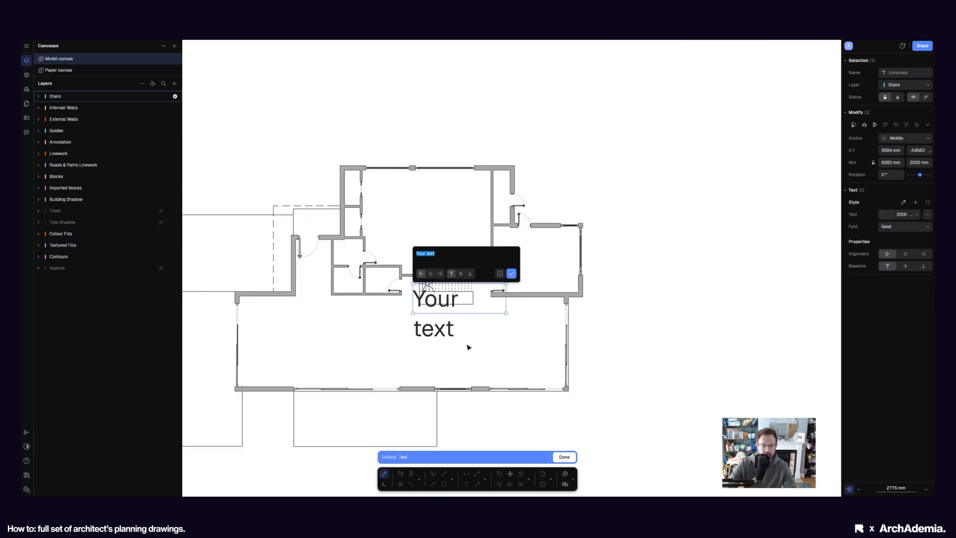
scroll(468, 347, up, 5)
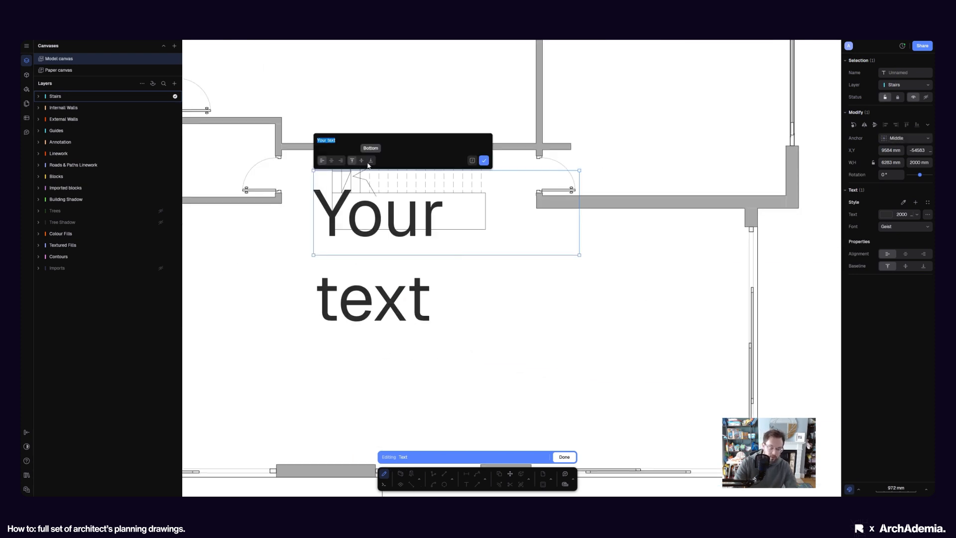
click(328, 141)
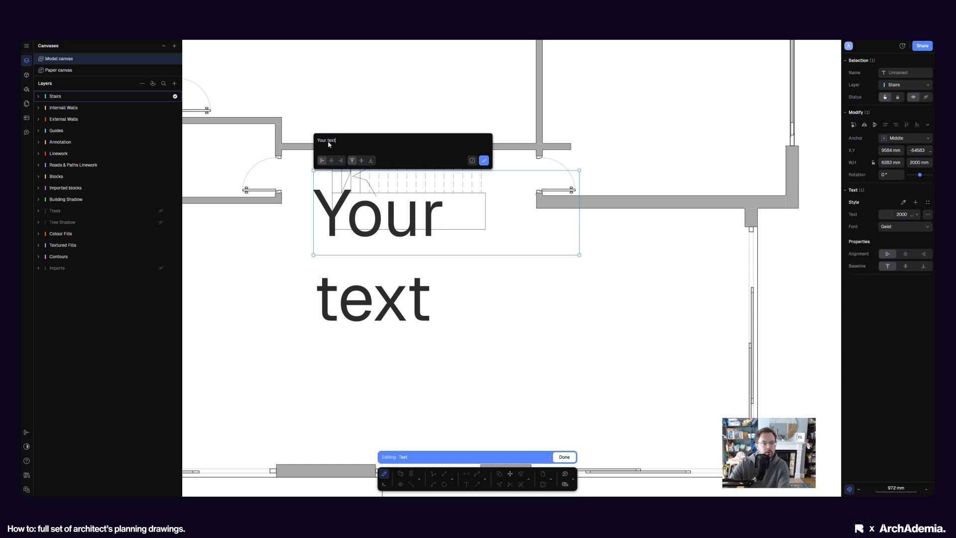
click(484, 160)
Set the "up" label's text size to 250 mm and its font to HelveticaNowText-Regular
click(477, 313)
click(369, 241)
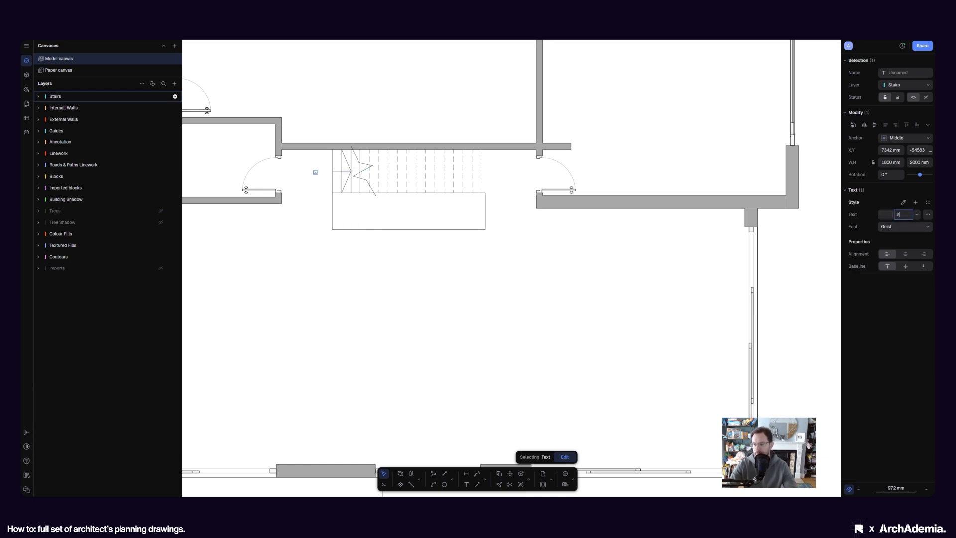
click(906, 231)
click(787, 278)
scroll(326, 154, up, 5)
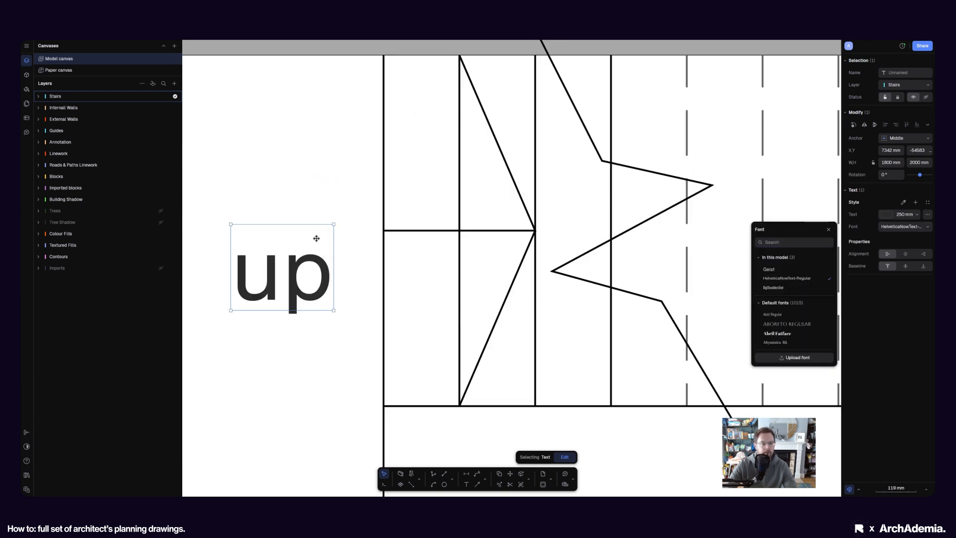
Move the "up" label next to the tail of the stair direction arrow and clear the selection
drag(316, 238, 352, 192)
scroll(356, 197, down, 5)
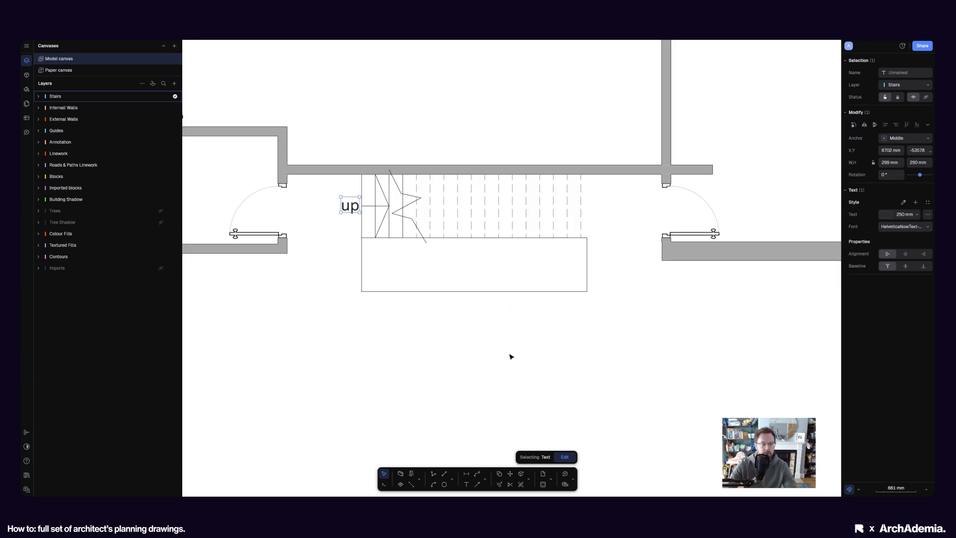
click(511, 356)
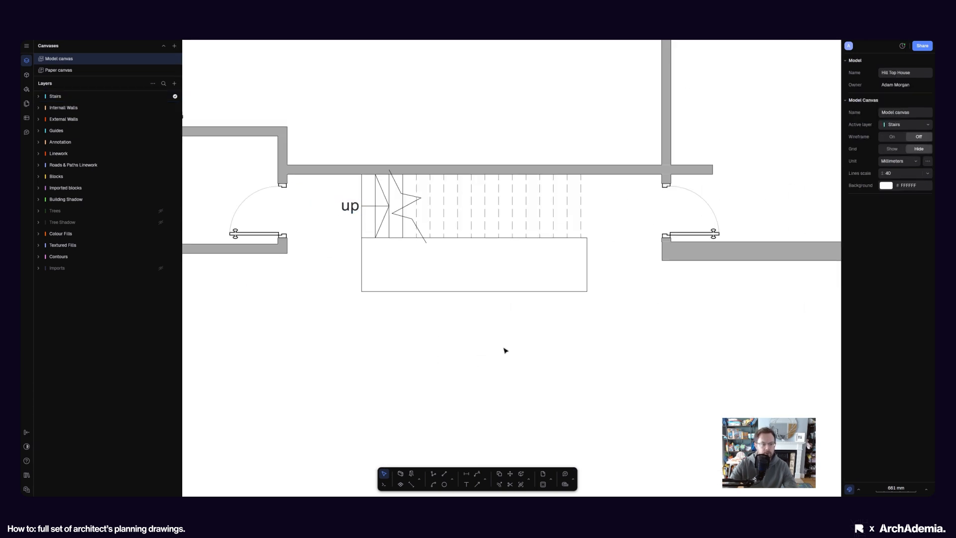
Show the Imports layer and examine the imported plan around the staircase and the DN steps
click(161, 269)
scroll(486, 242, down, 4)
scroll(400, 234, up, 6)
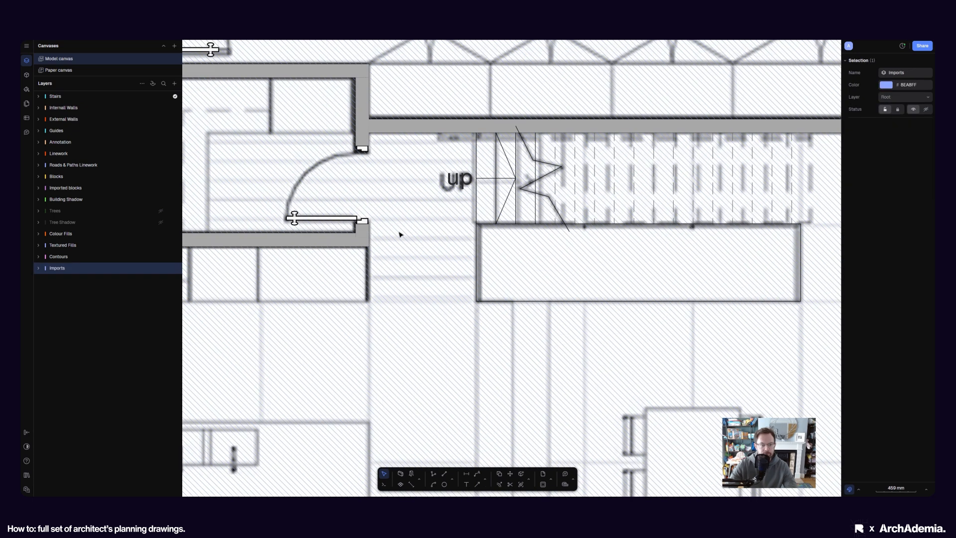
scroll(399, 234, down, 4)
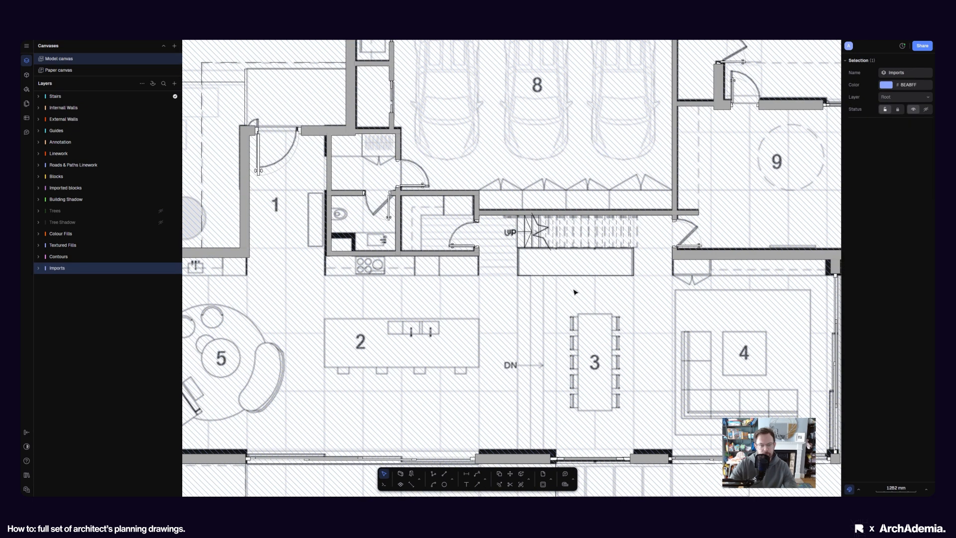
scroll(575, 292, up, 2)
scroll(449, 257, down, 1)
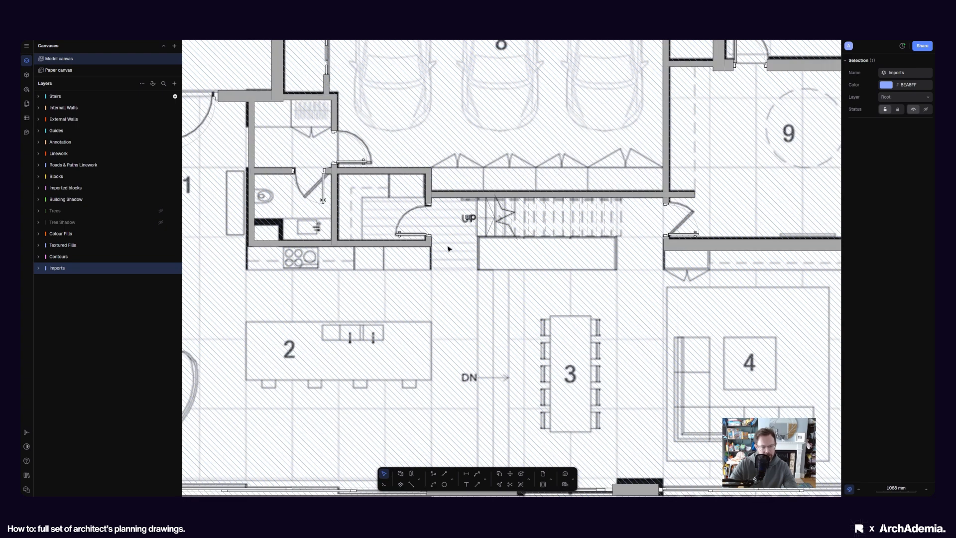
scroll(414, 222, down, 2)
scroll(513, 377, up, 4)
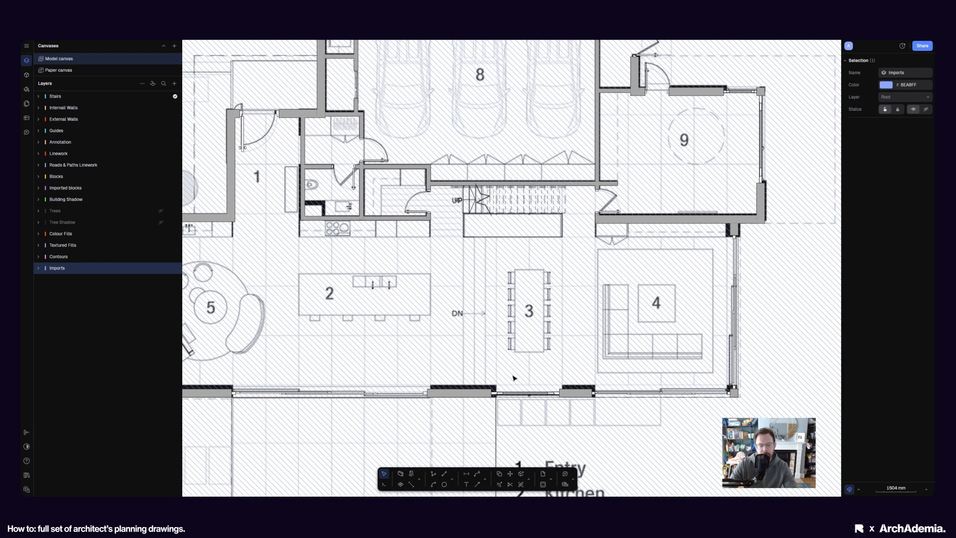
key(Escape)
key(l)
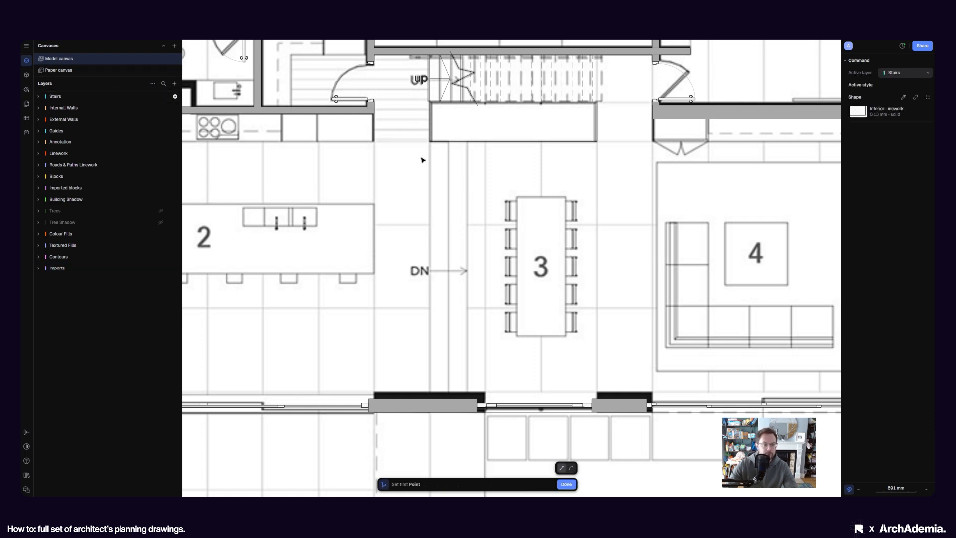
click(567, 484)
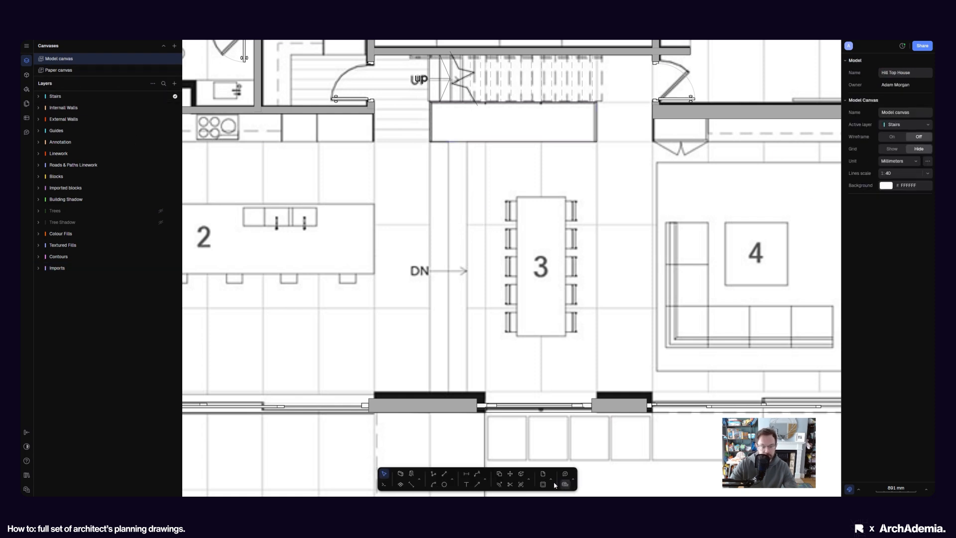
Draw a vertical line about 5554 mm long from the stair rectangle's lower-left corner down to the external wall, and select it
click(446, 475)
click(430, 141)
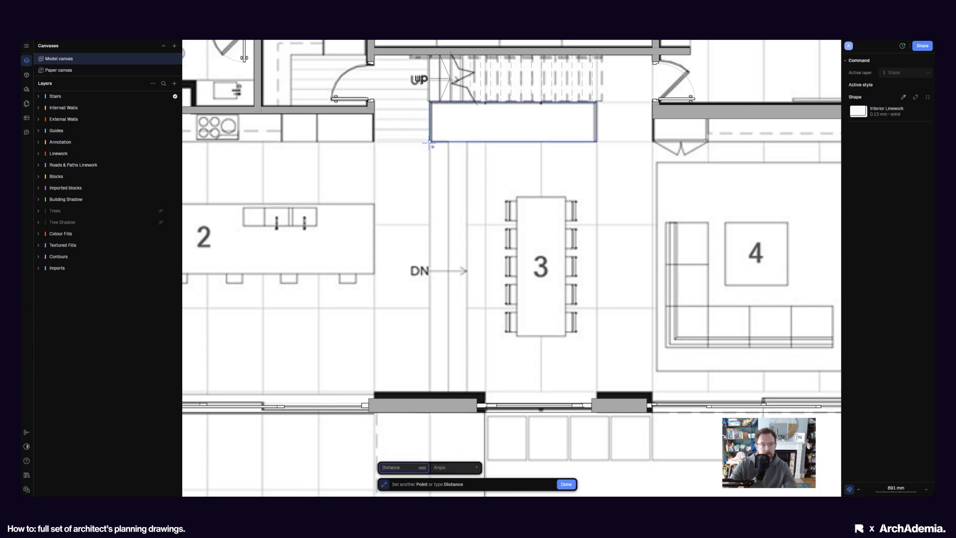
click(433, 400)
key(Escape)
click(431, 364)
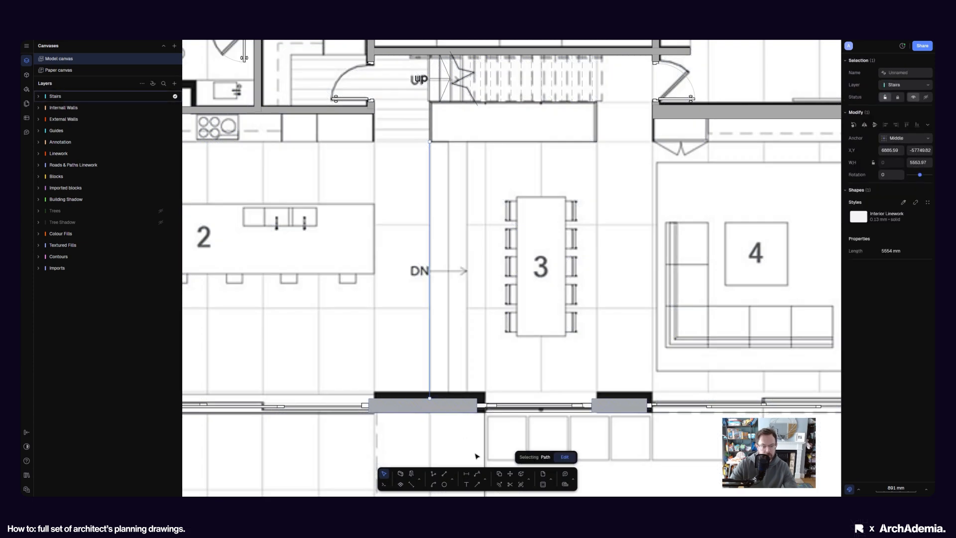
click(499, 474)
scroll(441, 389, up, 5)
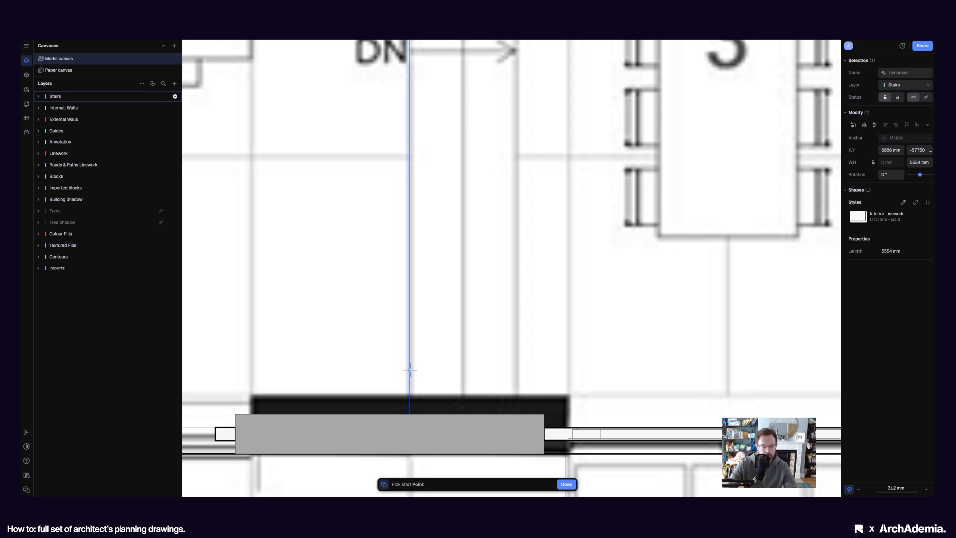
click(409, 370)
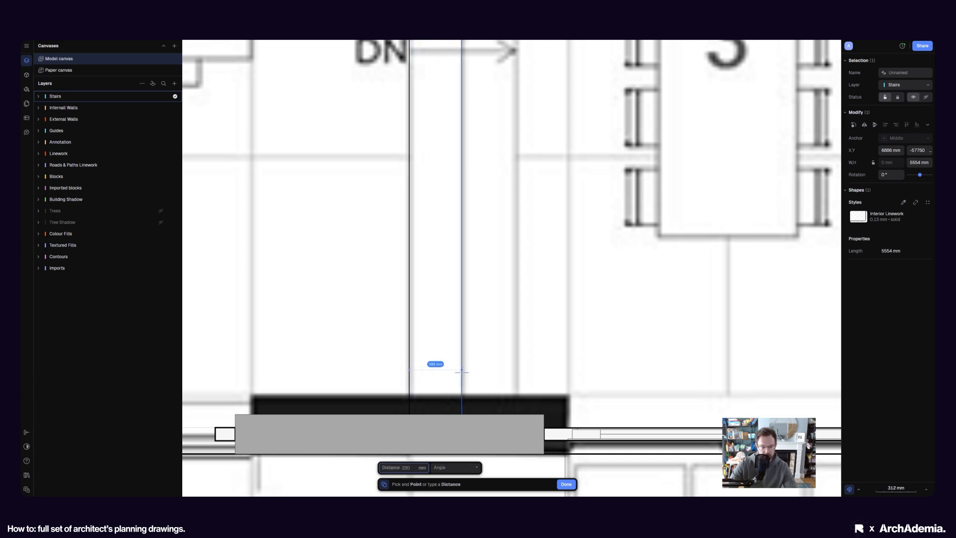
key(Escape)
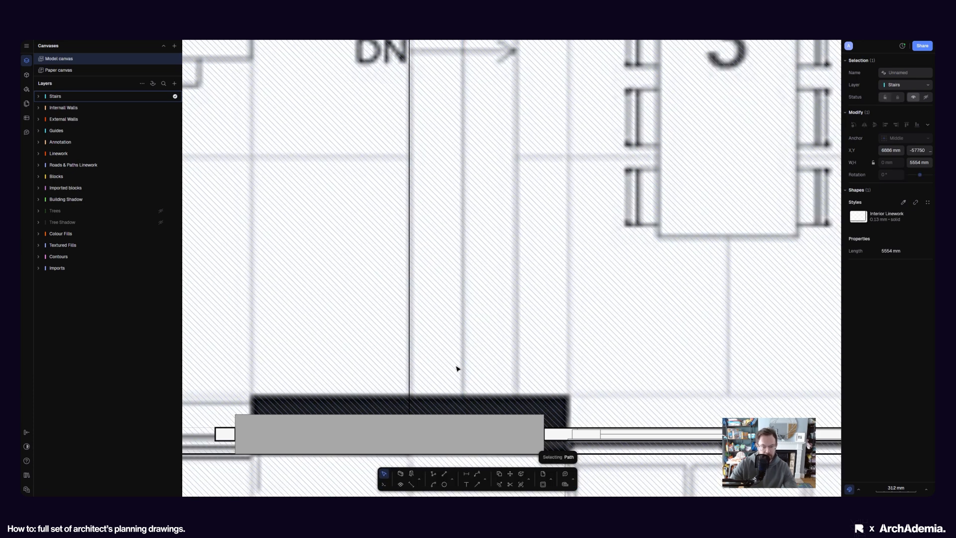
click(499, 473)
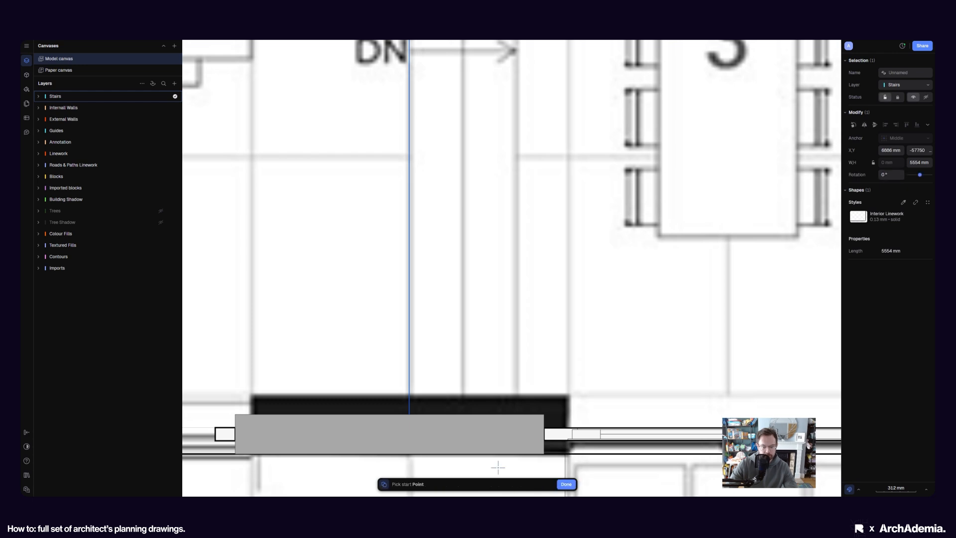
click(416, 378)
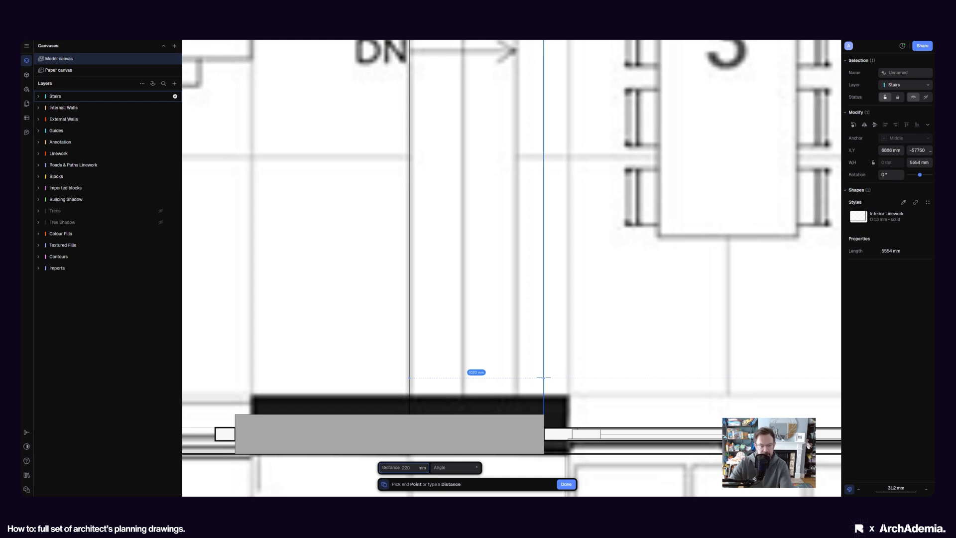
key(Escape)
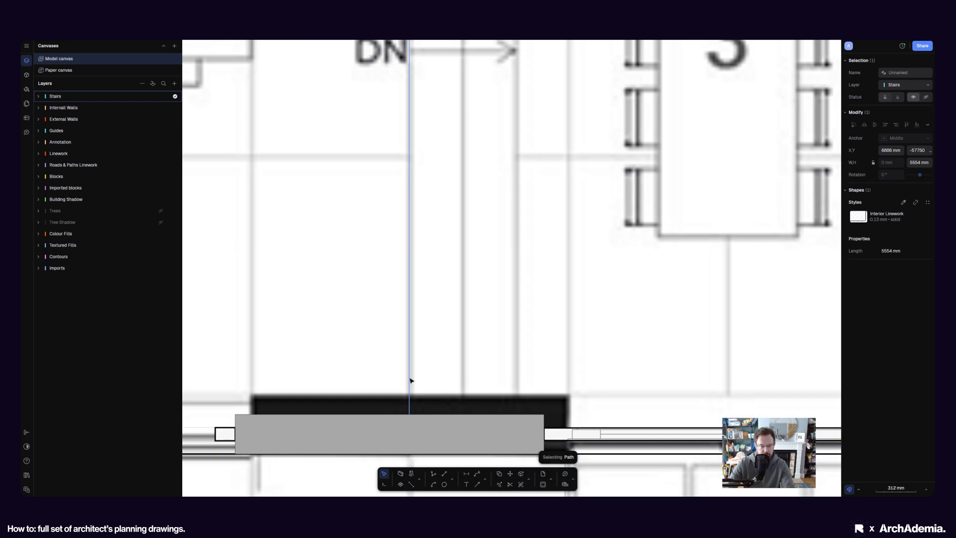
Copy the first DN step line 300 mm to the right
click(498, 473)
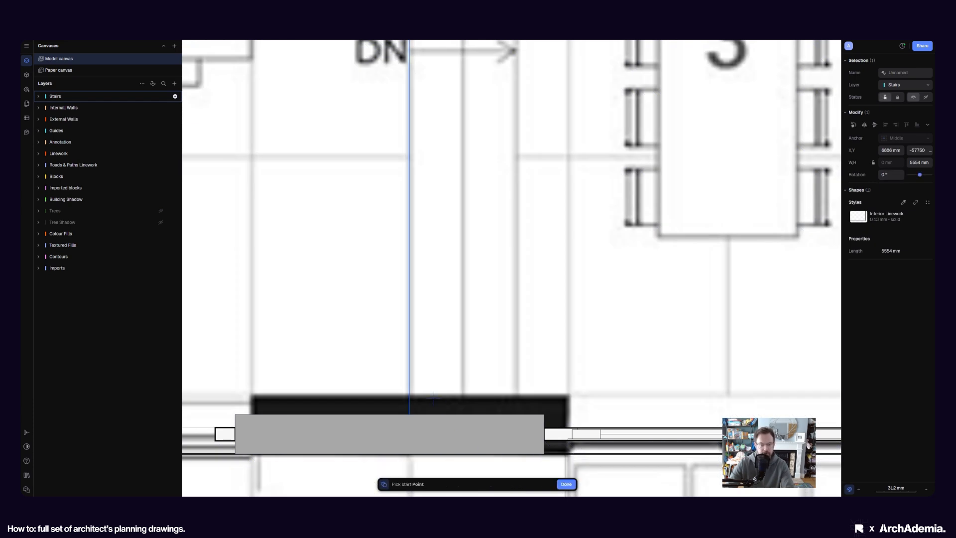
click(410, 387)
text(3)
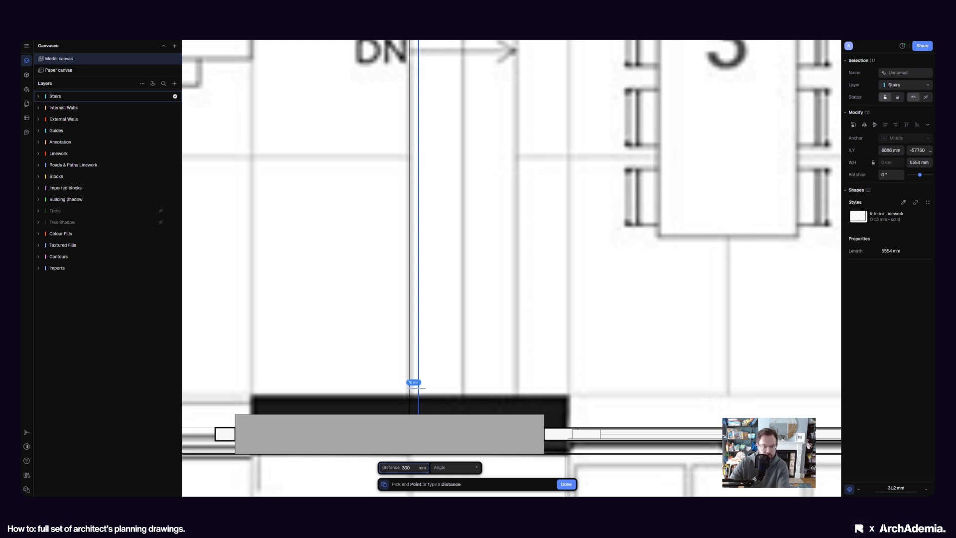
text(00)
key(Return)
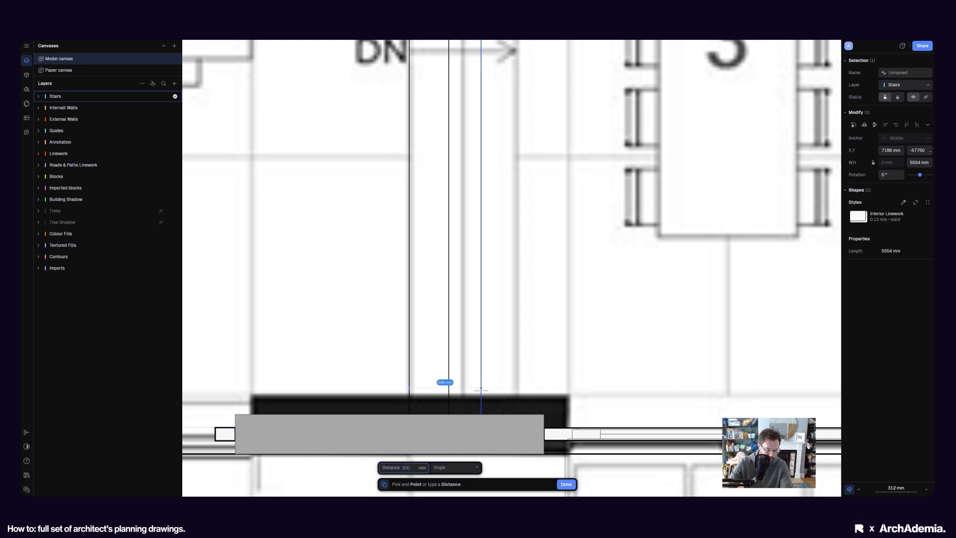
key(Tab)
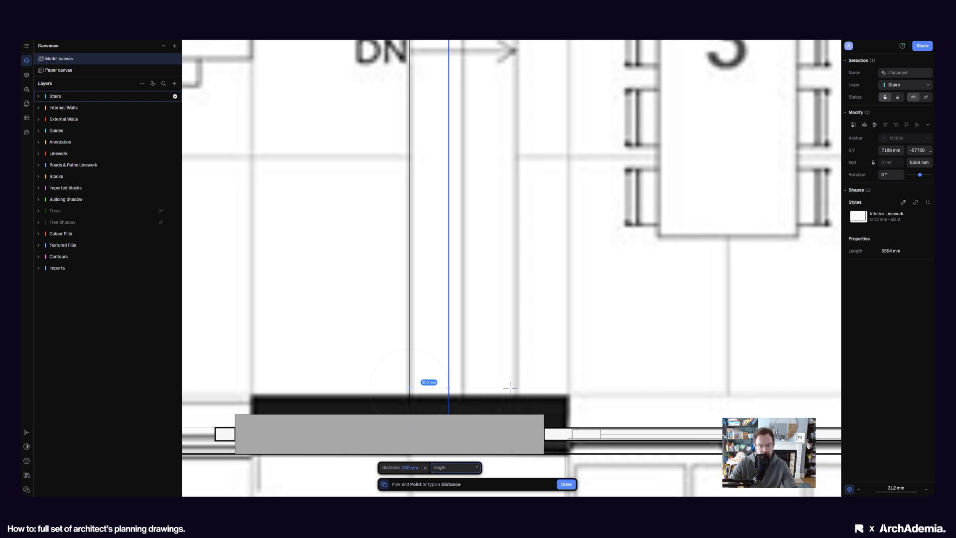
key(Tab)
key(Escape)
key(Escape)
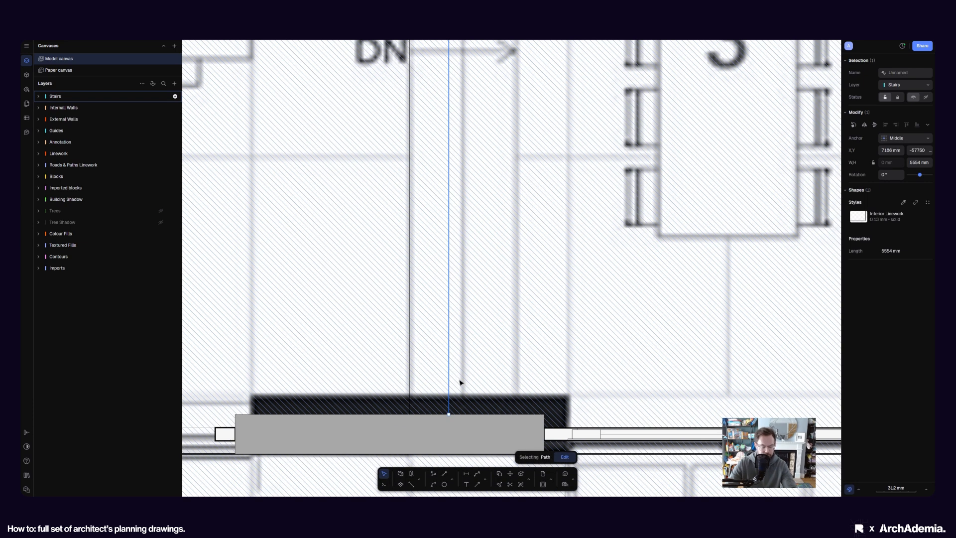
Copy the second DN step line to the right by the spacing between the first two, 300 mm, and clear the selection
click(500, 473)
click(409, 415)
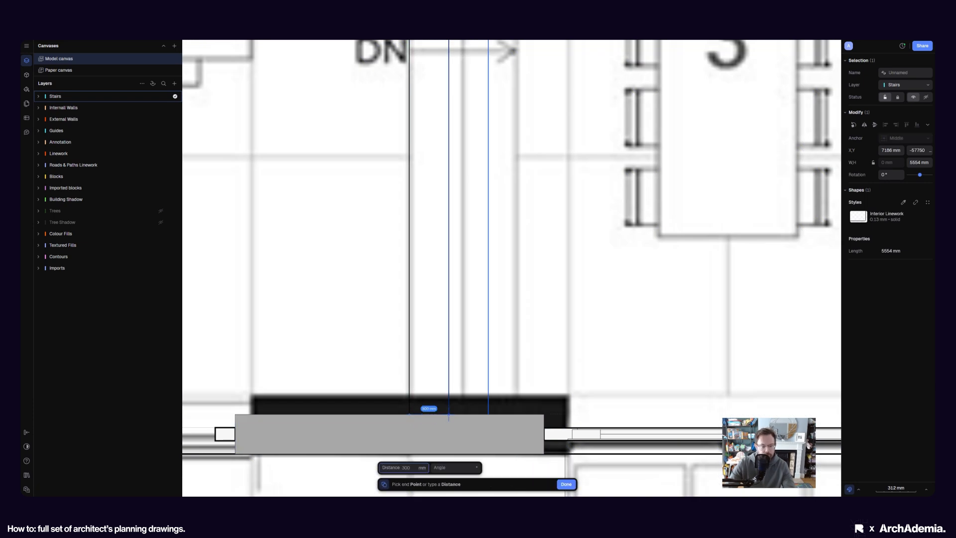
click(449, 414)
key(Escape)
key(Escape)
Draw a path forming a 600 mm horizontal arrow shaft across the DN steps to the first step line, plus the upper arrowhead stroke
scroll(495, 376, down, 10)
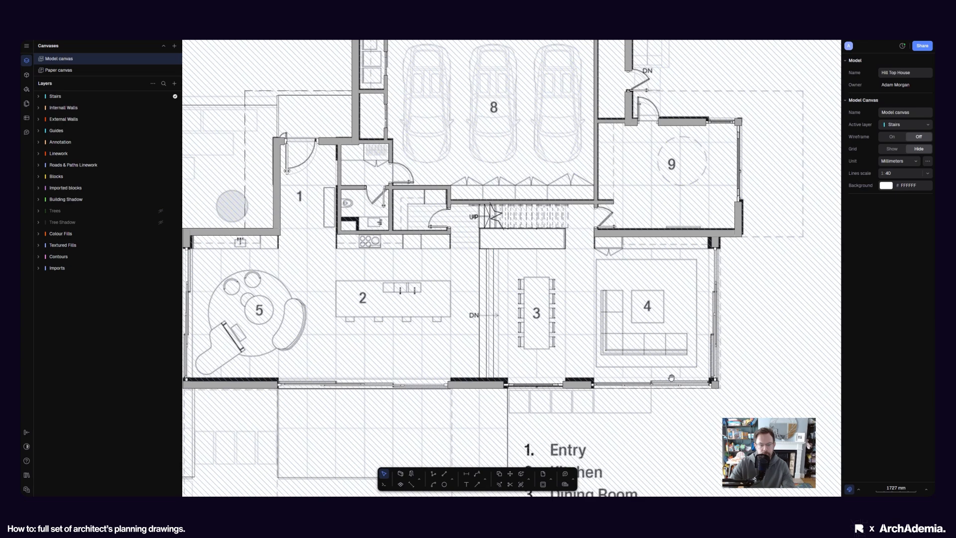
scroll(495, 376, right, 3)
scroll(401, 299, up, 10)
scroll(464, 320, down, 6)
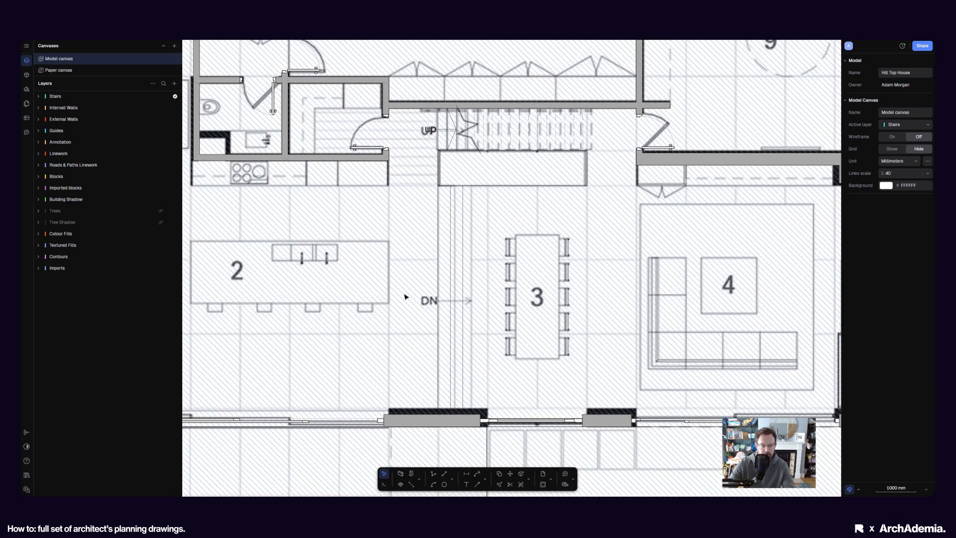
scroll(454, 320, up, 1)
scroll(646, 331, down, 8)
scroll(405, 288, up, 10)
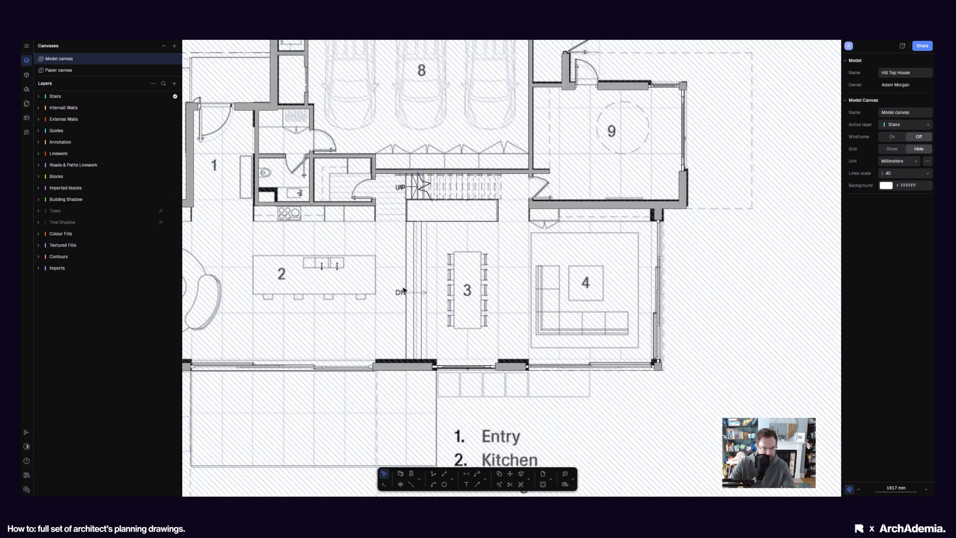
click(436, 481)
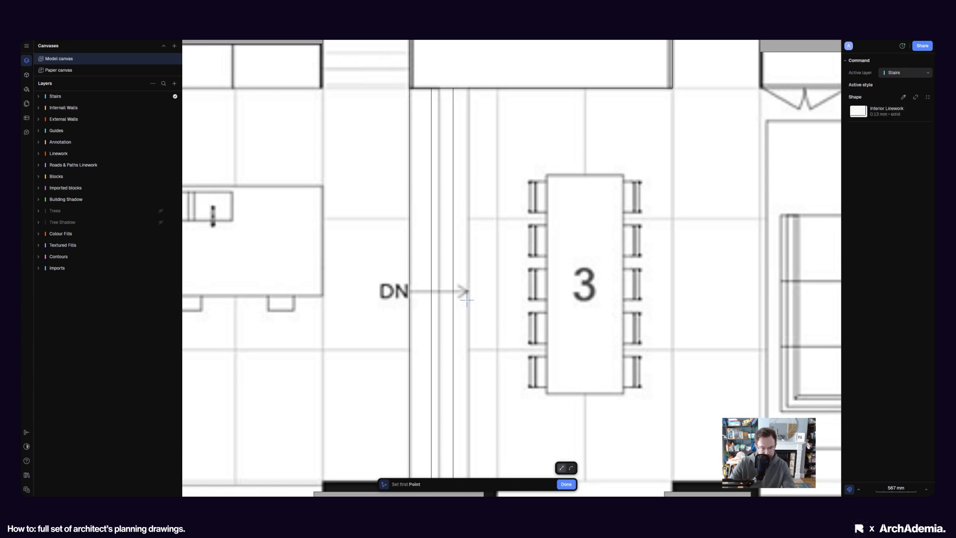
click(453, 289)
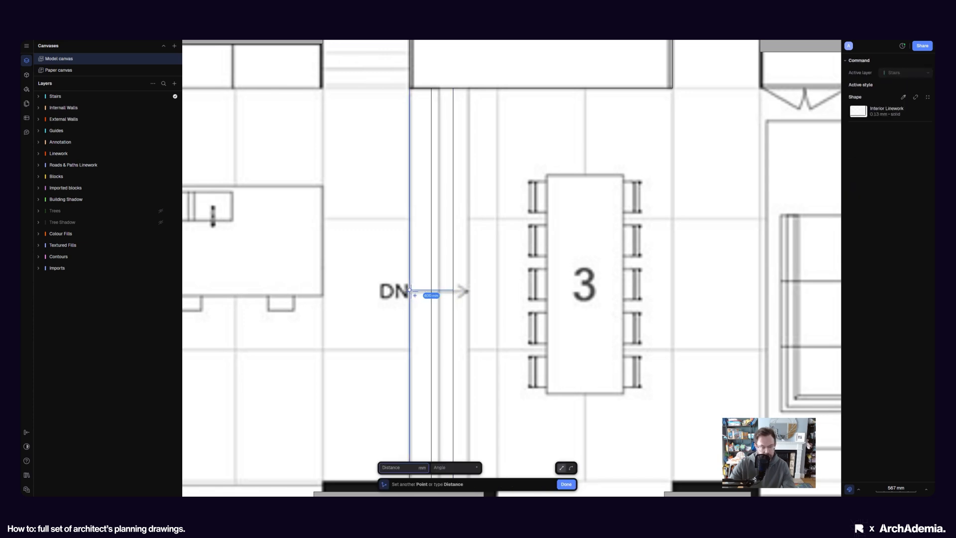
scroll(432, 276, up, 3)
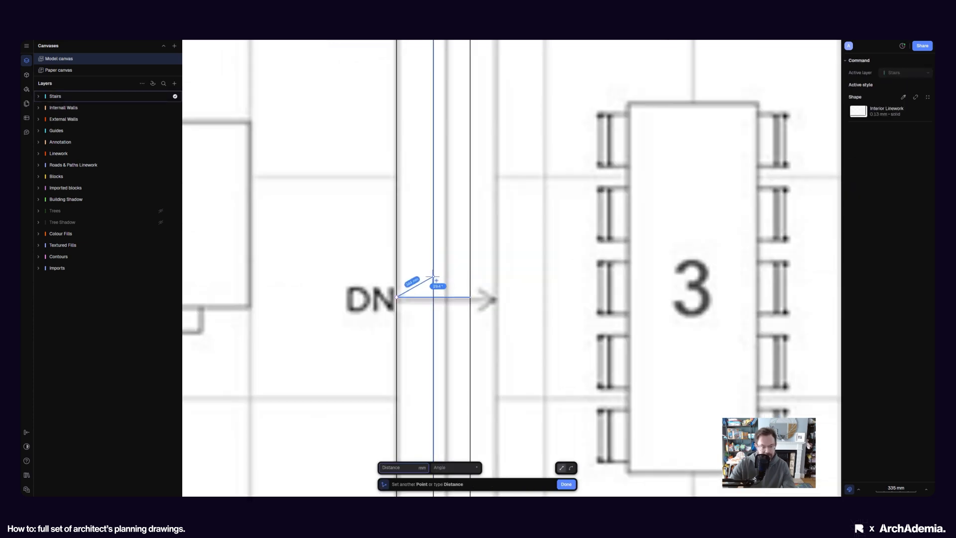
double_click(432, 275)
scroll(422, 310, up, 5)
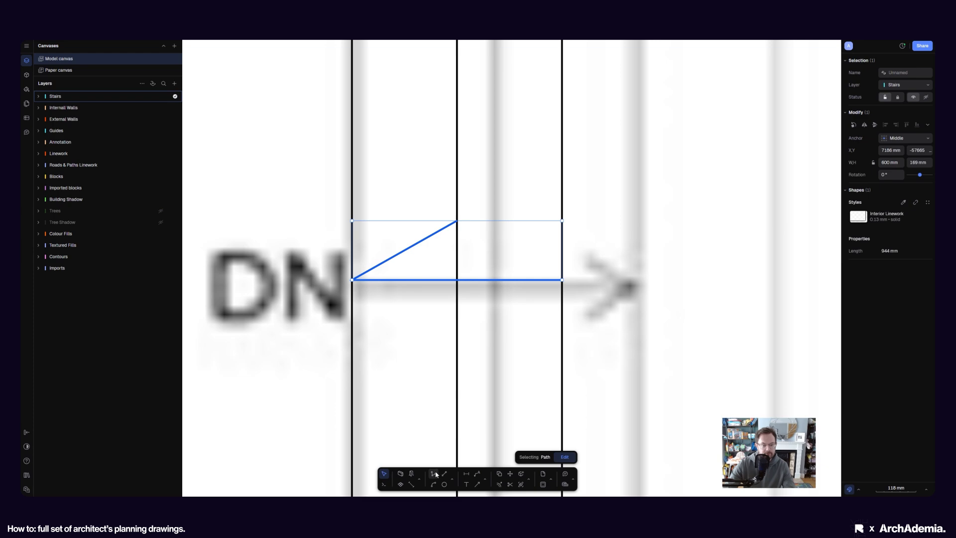
Draw the lower arrowhead stroke from the arrow's tip to the middle step line
click(436, 475)
click(352, 280)
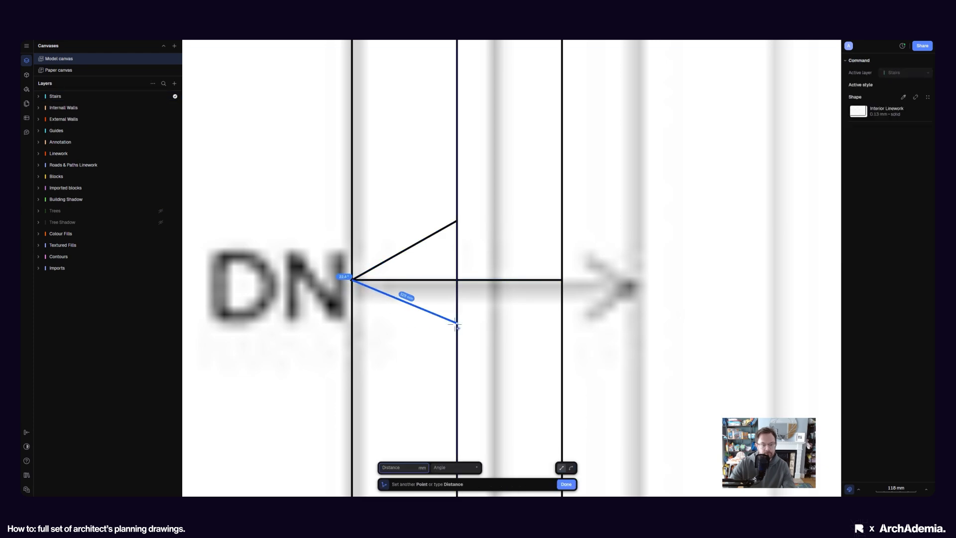
double_click(456, 331)
Copy the staircase's "up" label to the tail of the DN steps' direction arrow and clear the selection
scroll(422, 339, down, 8)
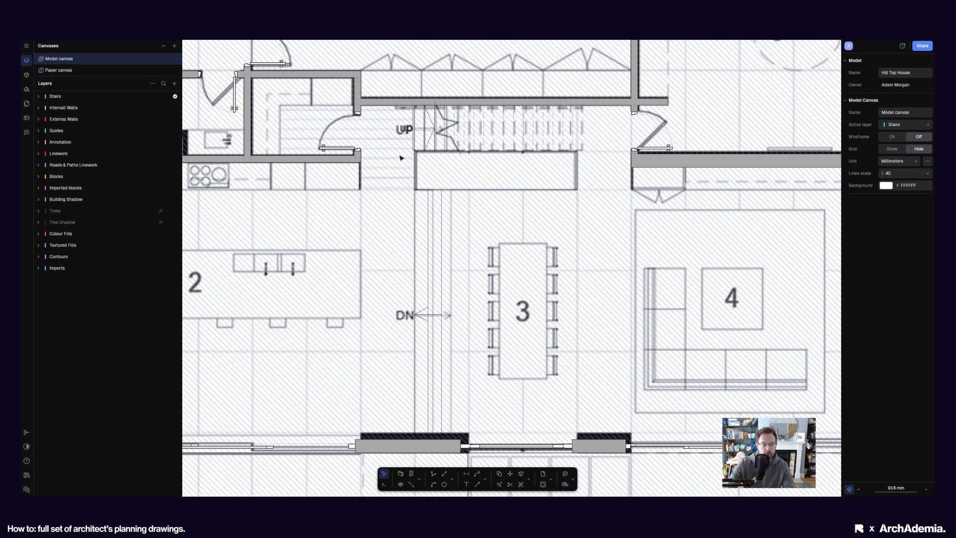
scroll(400, 157, up, 2)
click(410, 113)
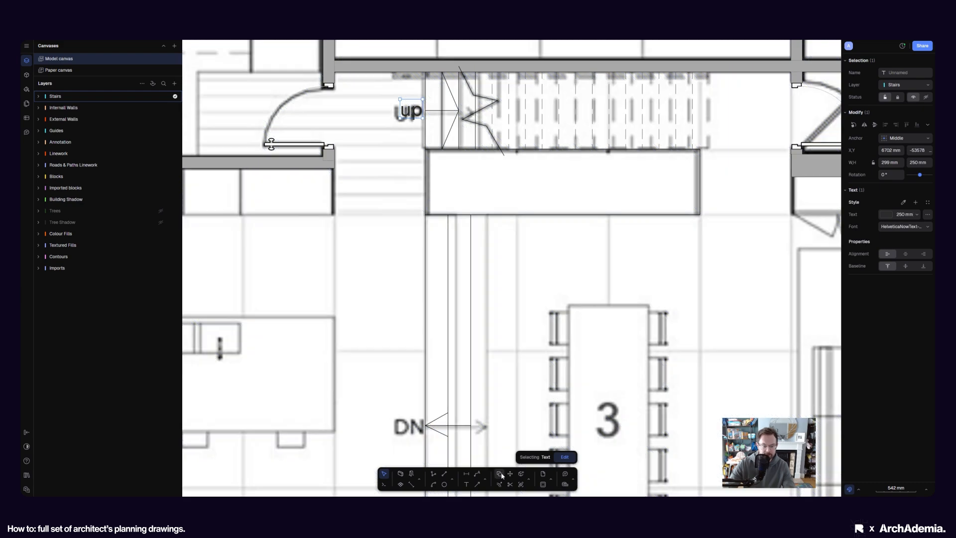
click(502, 476)
click(411, 117)
middle_drag(503, 422, 485, 334)
scroll(473, 344, up, 2)
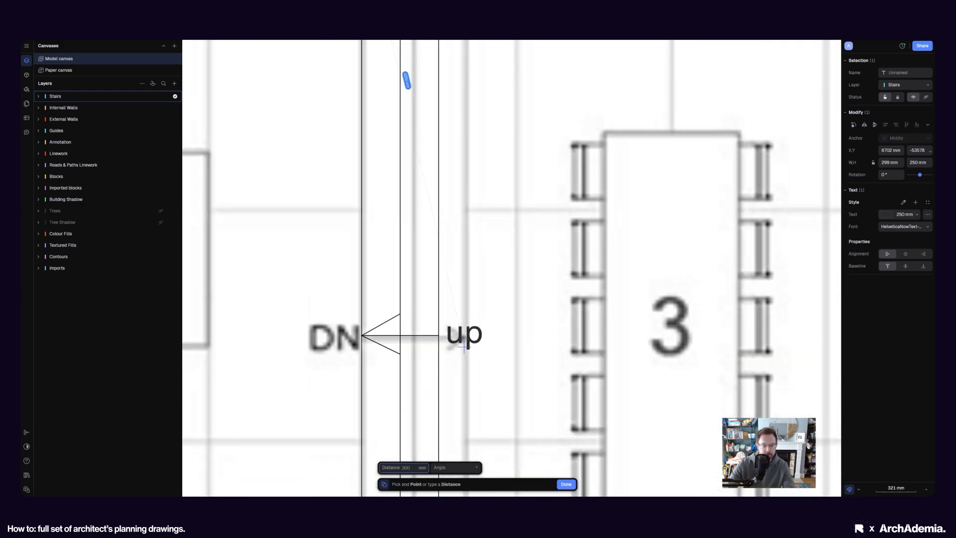
click(464, 347)
scroll(495, 276, down, 9)
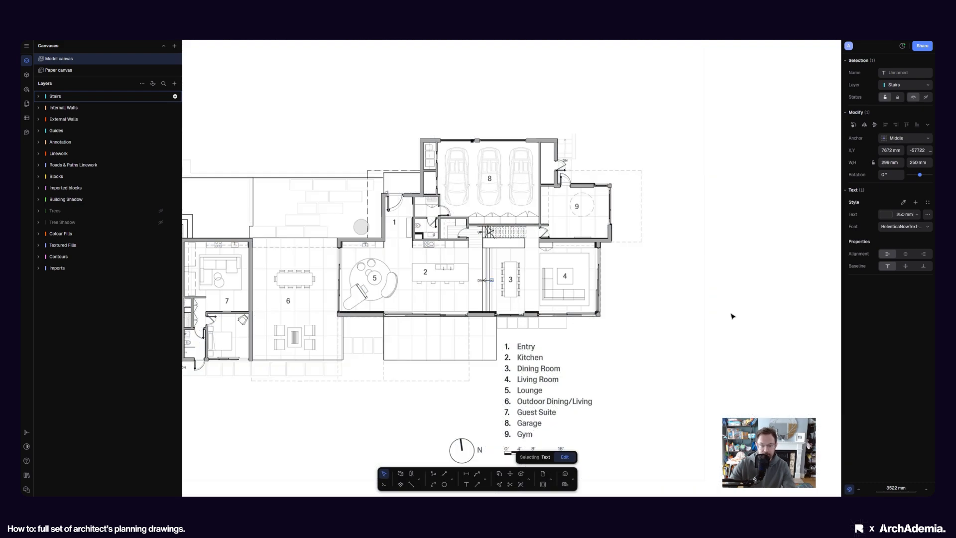
click(733, 317)
Examine the completed steps, the staircase and the surrounding rooms against the imported ground floor plan
scroll(521, 288, up, 4)
scroll(539, 341, down, 1)
scroll(474, 297, up, 4)
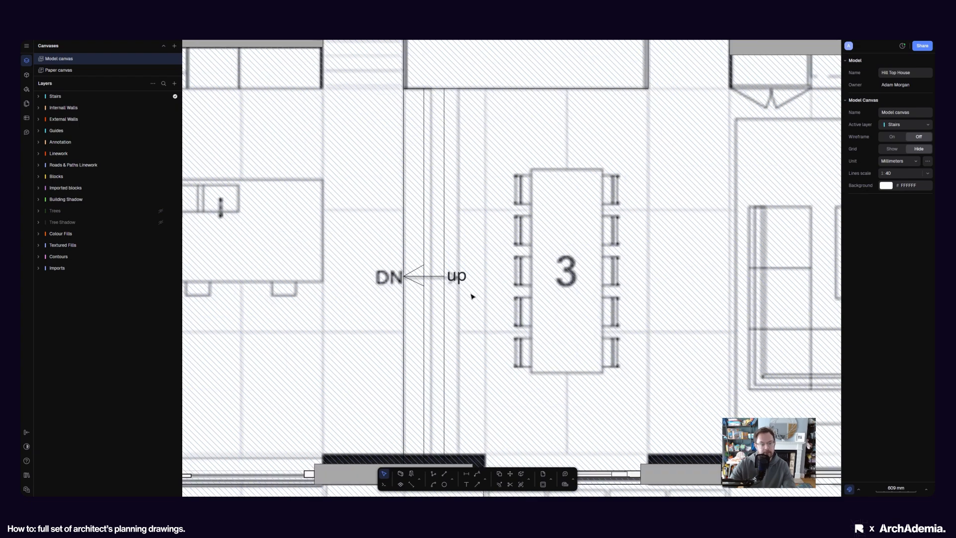
scroll(473, 296, down, 2)
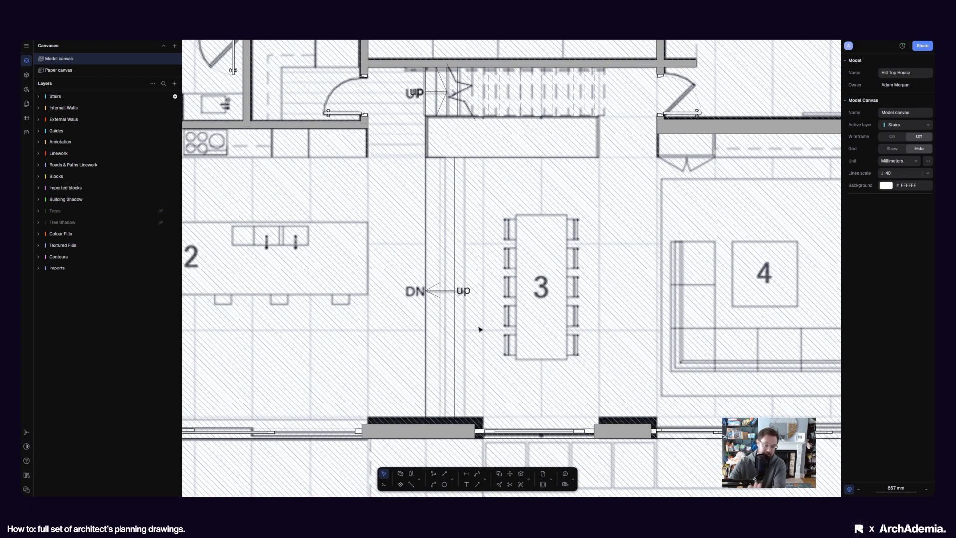
scroll(480, 329, down, 5)
middle_drag(386, 302, 471, 294)
middle_drag(575, 337, 558, 354)
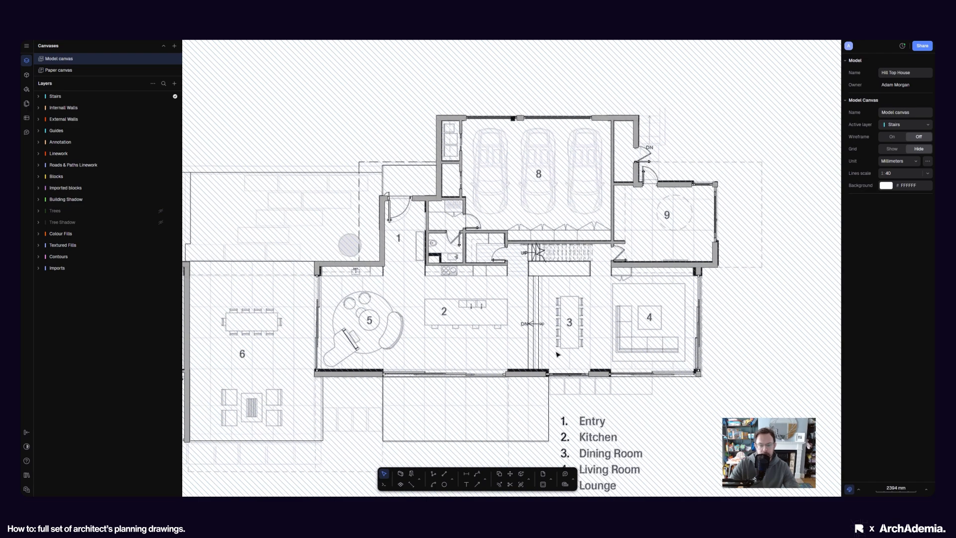
scroll(558, 354, up, 5)
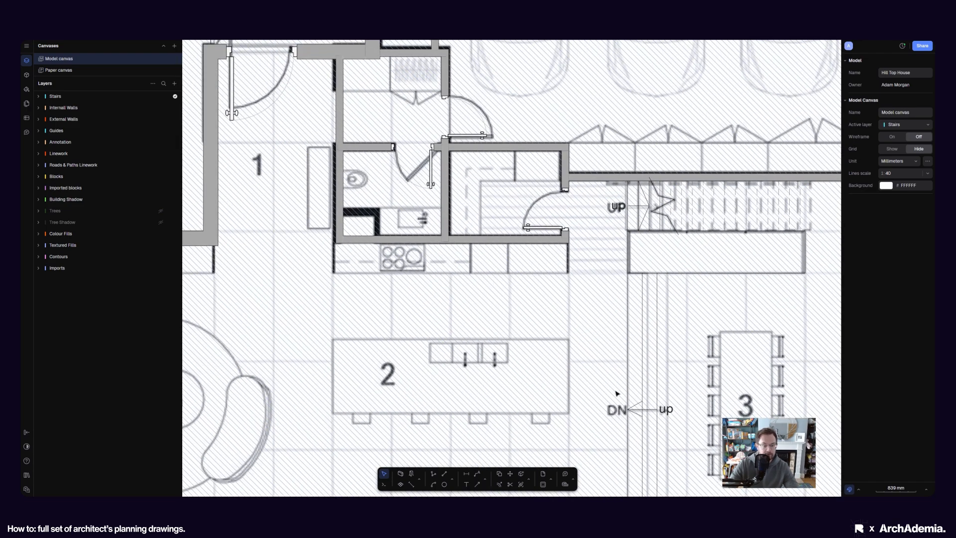
scroll(616, 393, down, 5)
scroll(477, 289, up, 8)
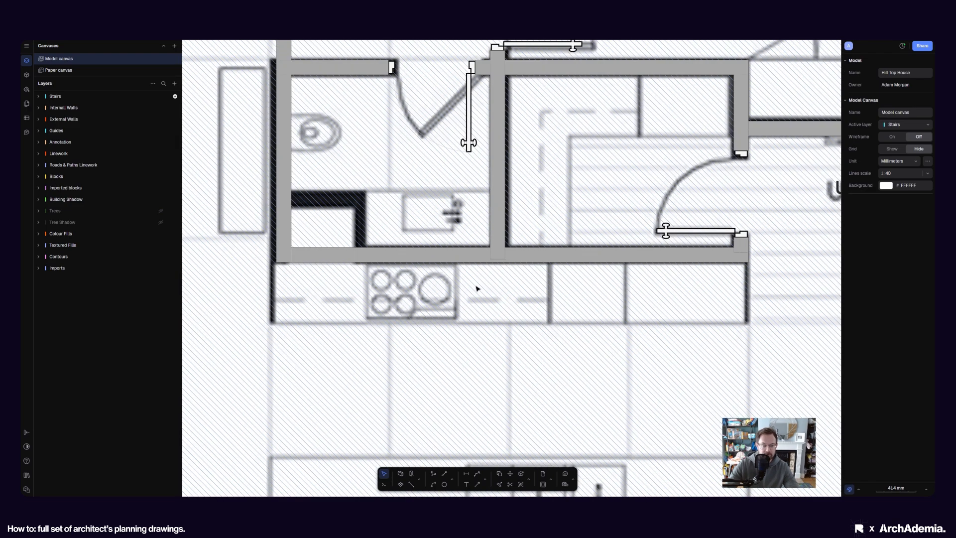
scroll(477, 289, down, 10)
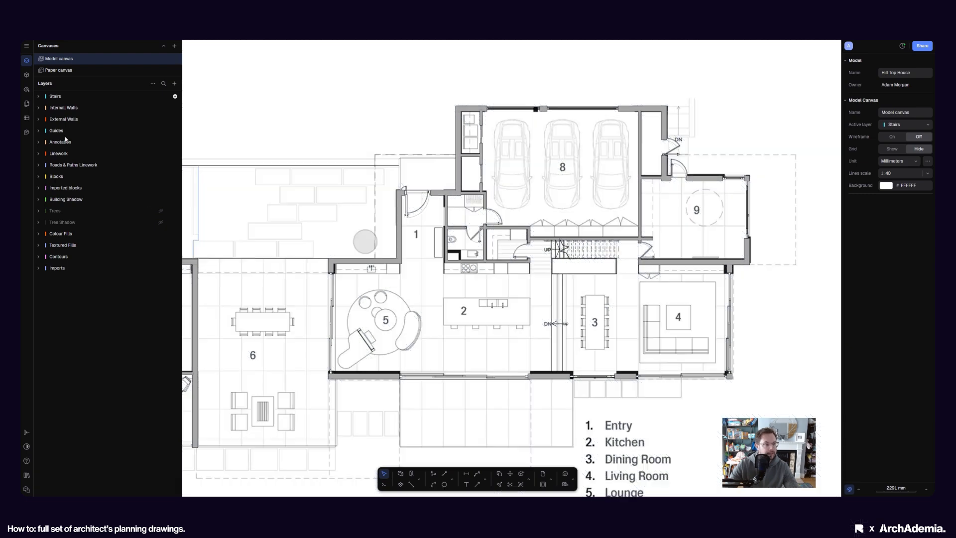
Search the block libraries for "piano" and insert the Grand piano block in top view into the lounge
click(27, 75)
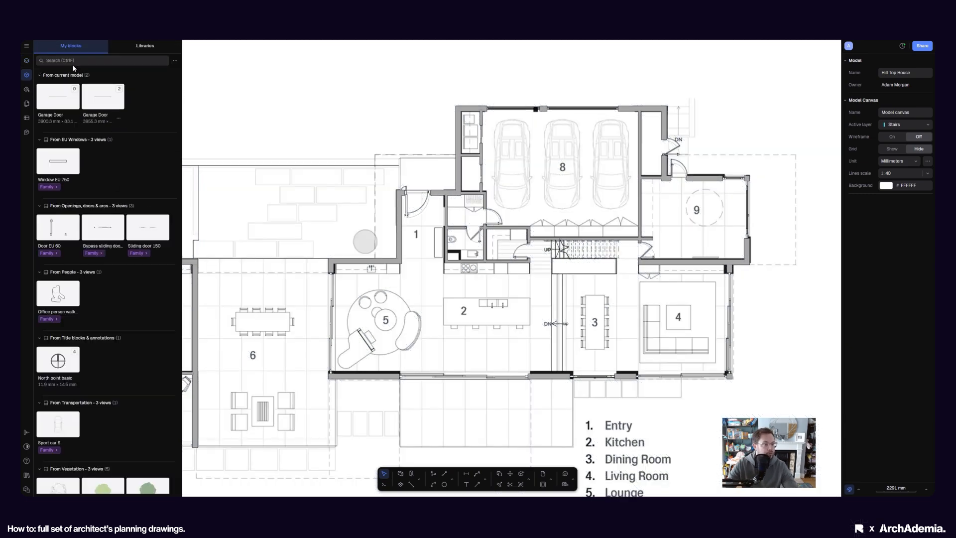
click(145, 45)
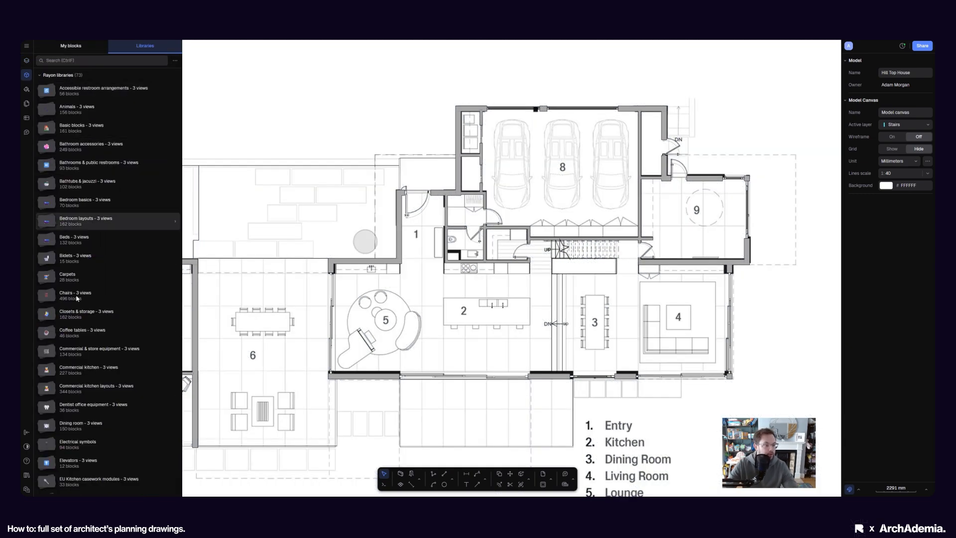
drag(86, 315, 440, 363)
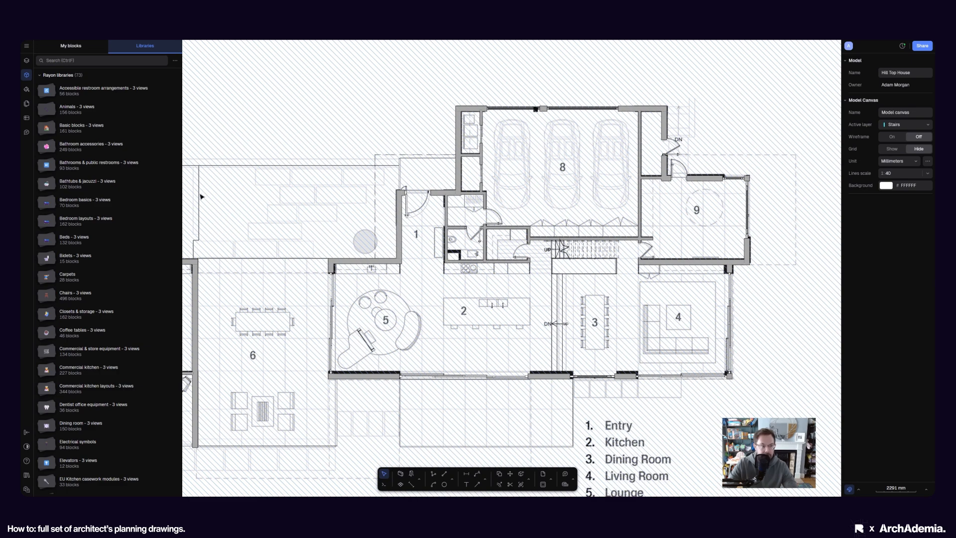
click(72, 60)
text(i)
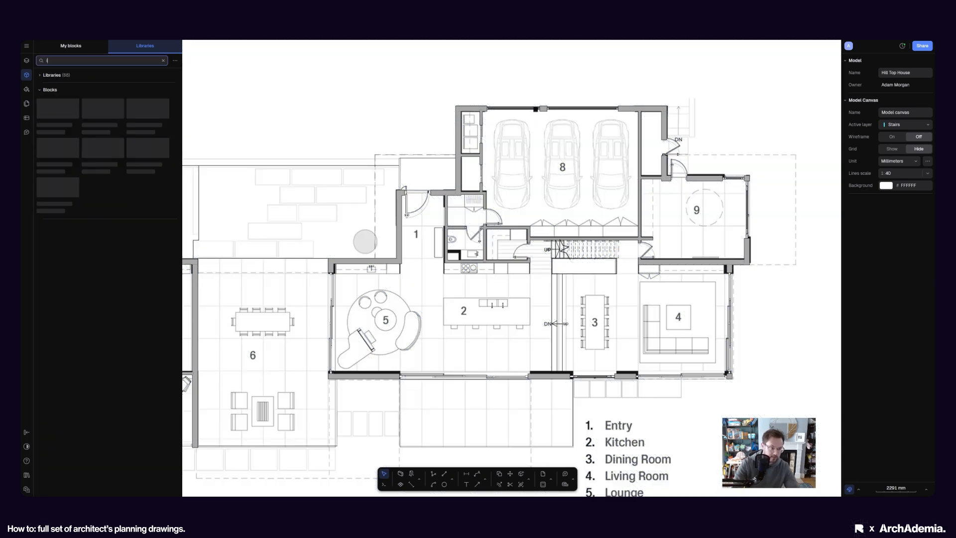
text(piano)
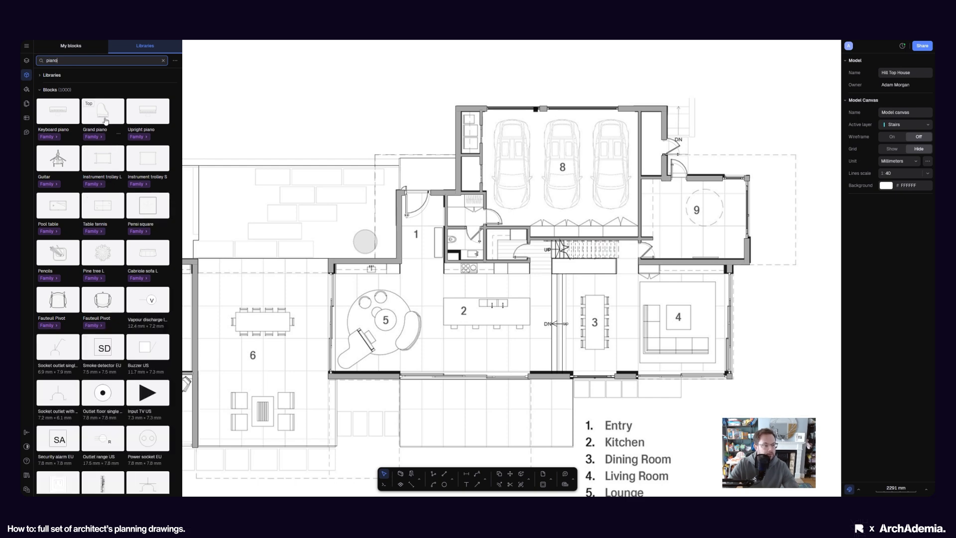
mouse_move(103, 118)
mouse_down()
mouse_move(234, 263)
mouse_move(368, 345)
mouse_up()
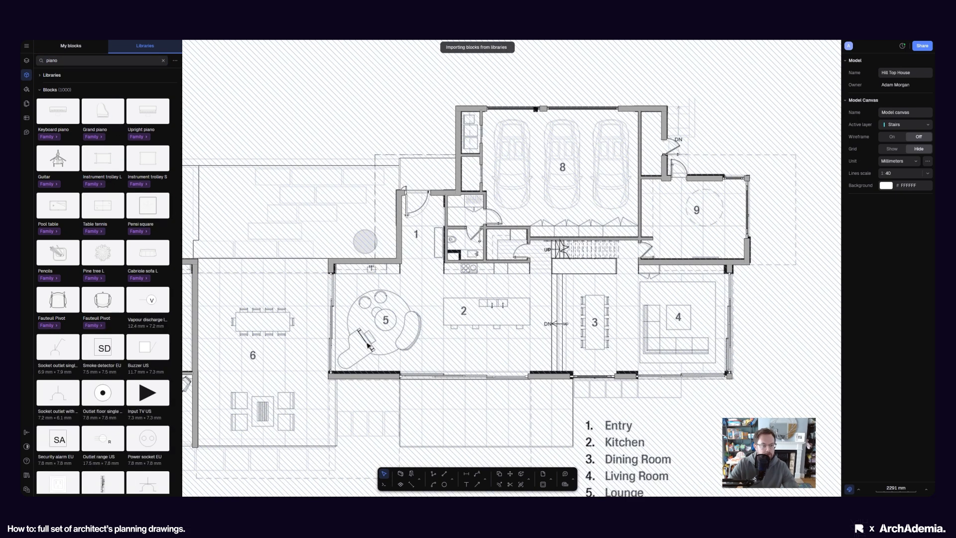
Rotate the grand piano to about 120°, scale it to about 1796 × 2628 mm, position it over the imported piano and deselect it
scroll(369, 351, up, 5)
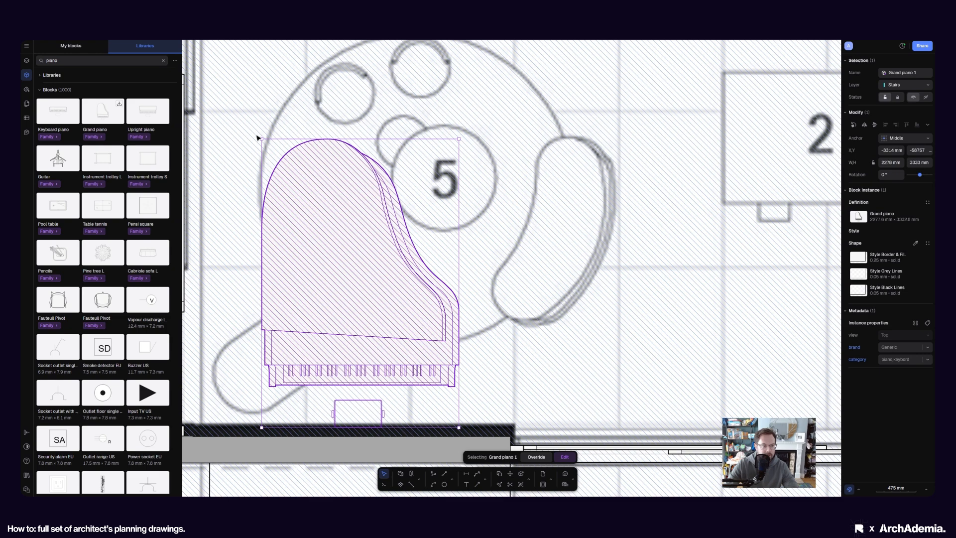
mouse_move(258, 135)
mouse_down()
mouse_move(311, 331)
mouse_move(344, 328)
mouse_up()
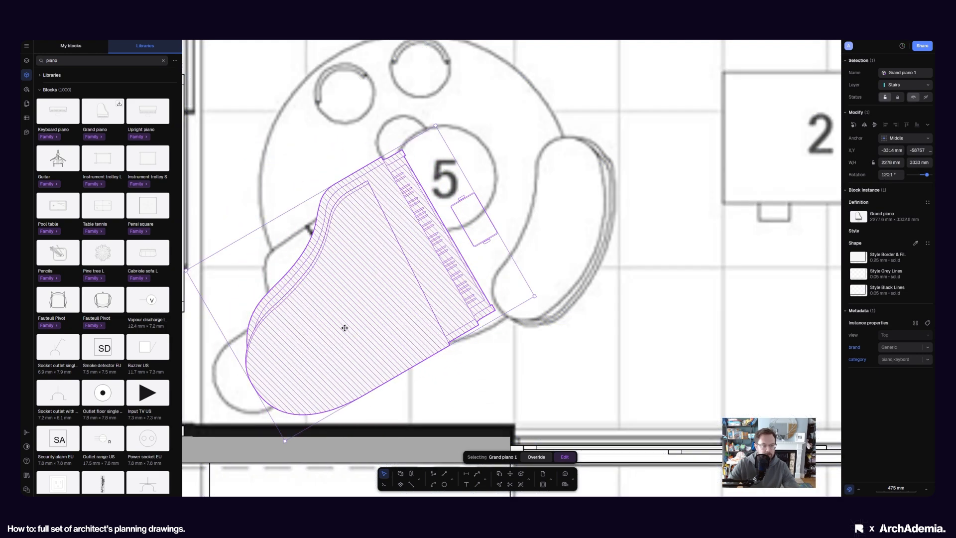
drag(436, 126, 404, 193)
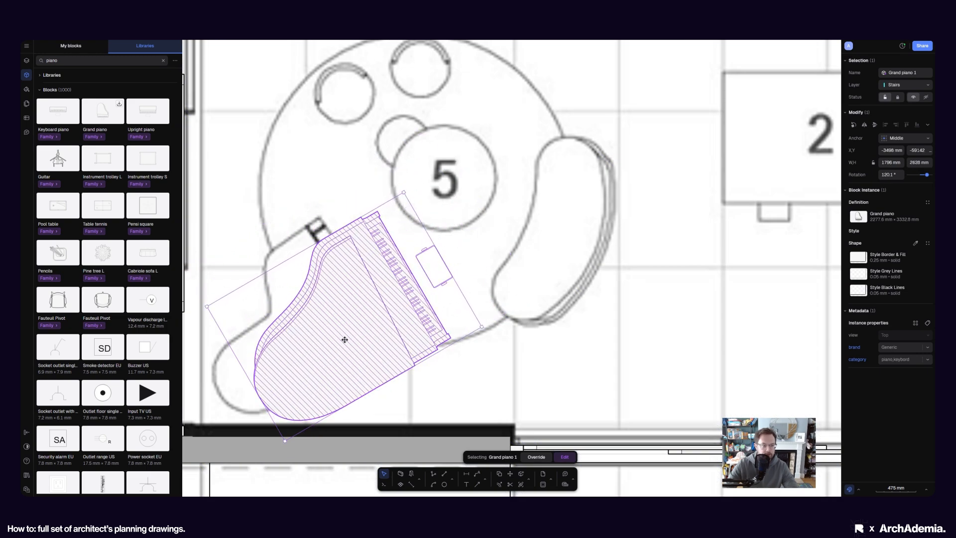
drag(345, 339, 304, 335)
scroll(368, 256, down, 10)
click(380, 278)
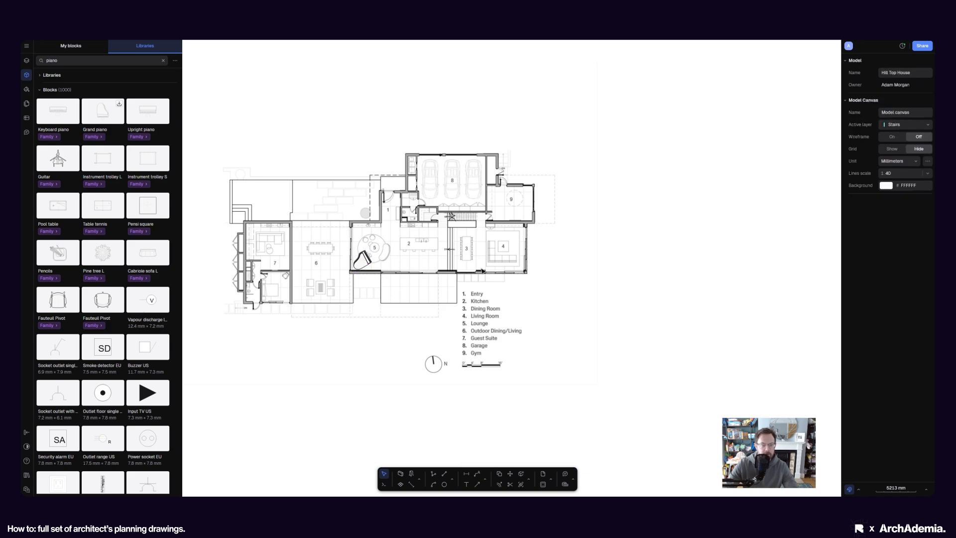
Inspect the grand piano's placement in the lounge up close and within the whole plan
scroll(359, 255, up, 5)
scroll(418, 277, down, 5)
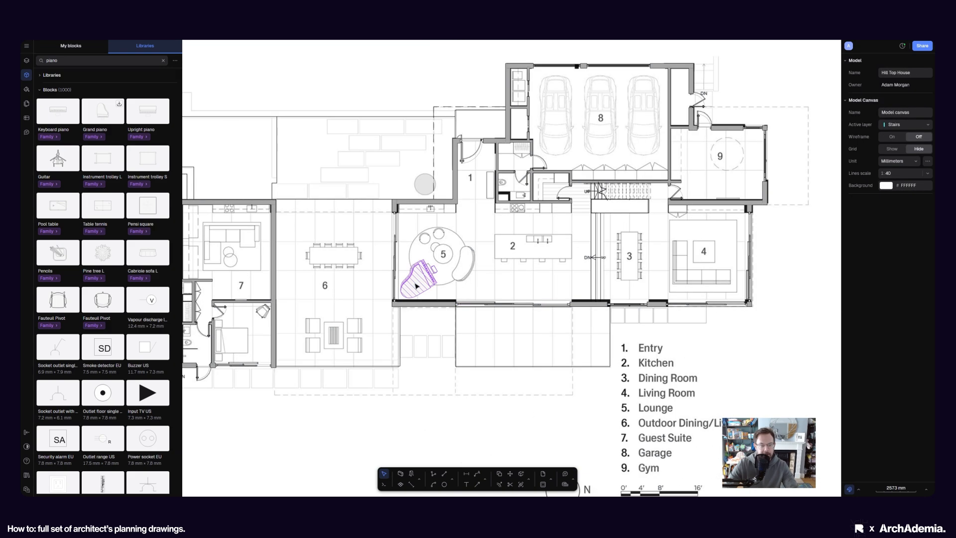
scroll(421, 279, up, 10)
click(420, 277)
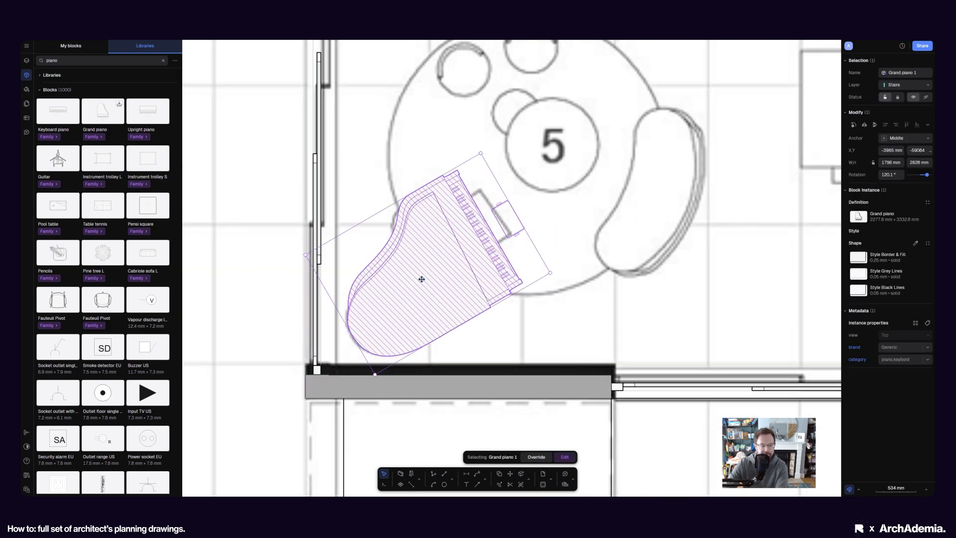
scroll(422, 278, down, 10)
click(491, 363)
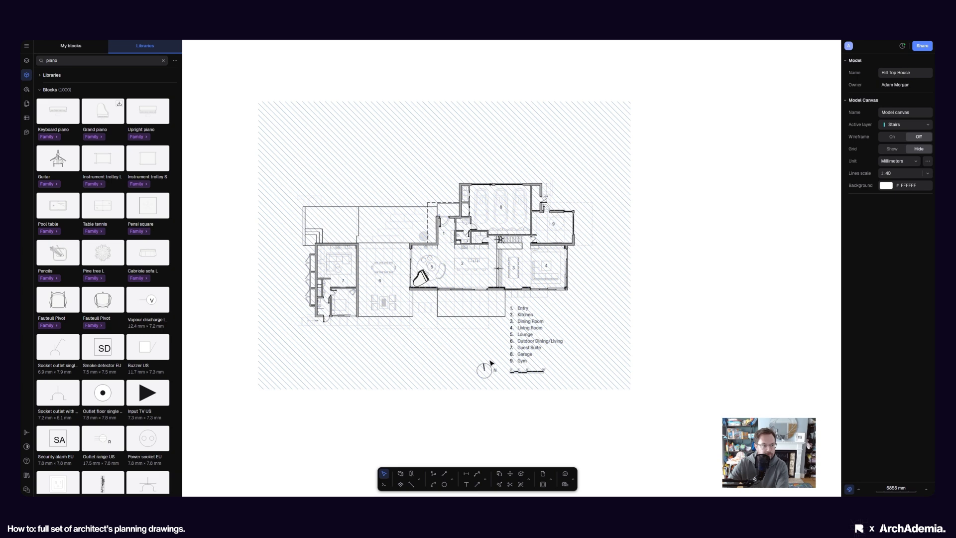
Hide the Imports layer so only the traced ground floor drawing is shown
click(26, 60)
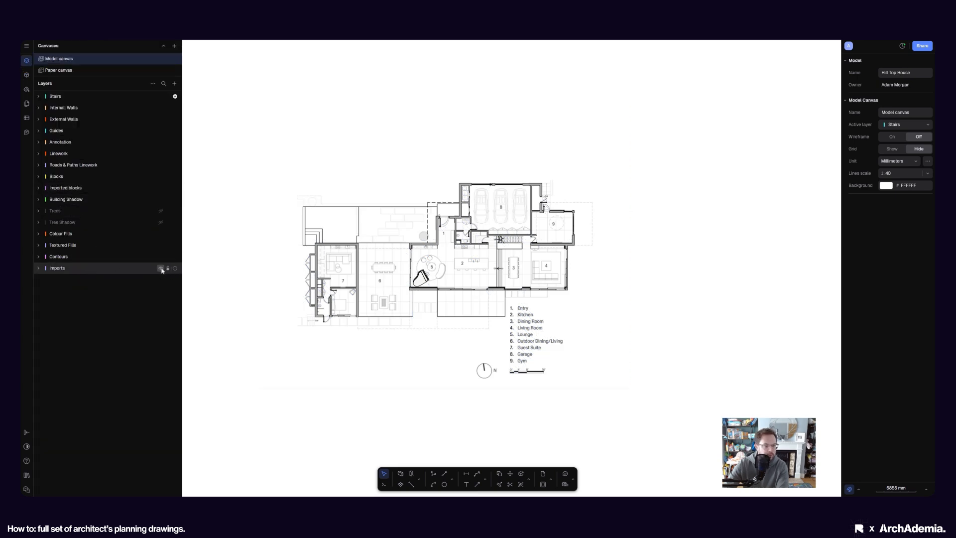
click(160, 269)
scroll(431, 259, up, 4)
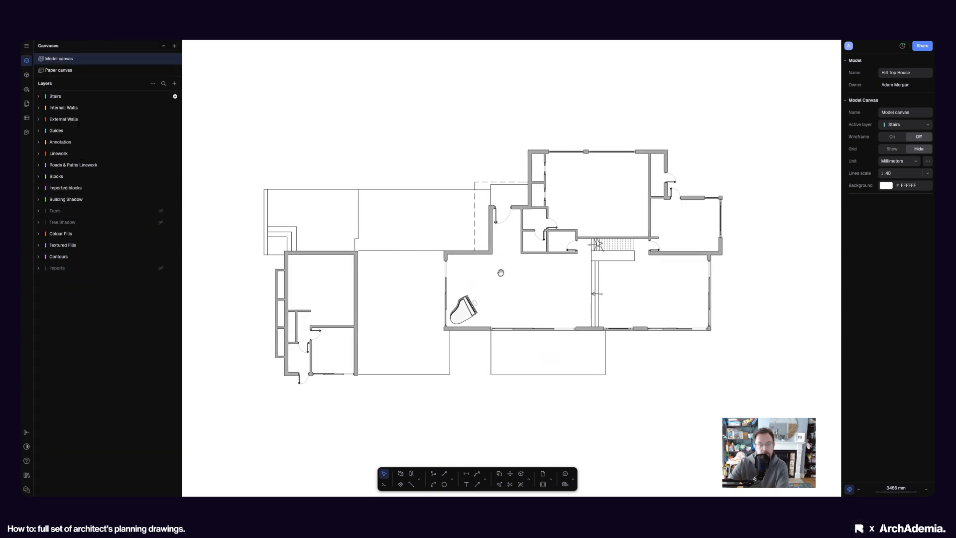
middle_drag(501, 272, 514, 279)
scroll(480, 140, down, 3)
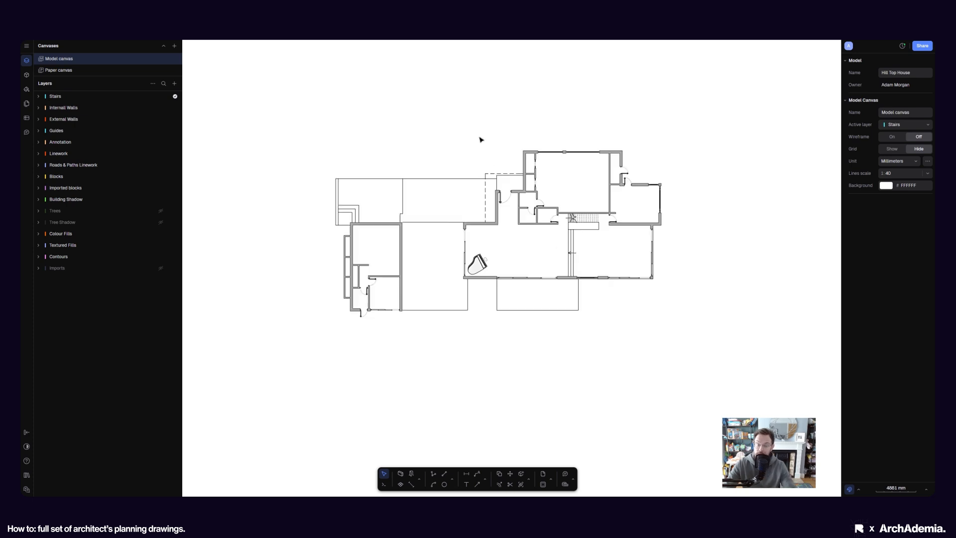
Review the traced upper floor plan and the ground floor plan without the imported underlay
scroll(480, 139, down, 10)
scroll(502, 252, up, 15)
scroll(509, 298, down, 3)
middle_drag(489, 234, 503, 291)
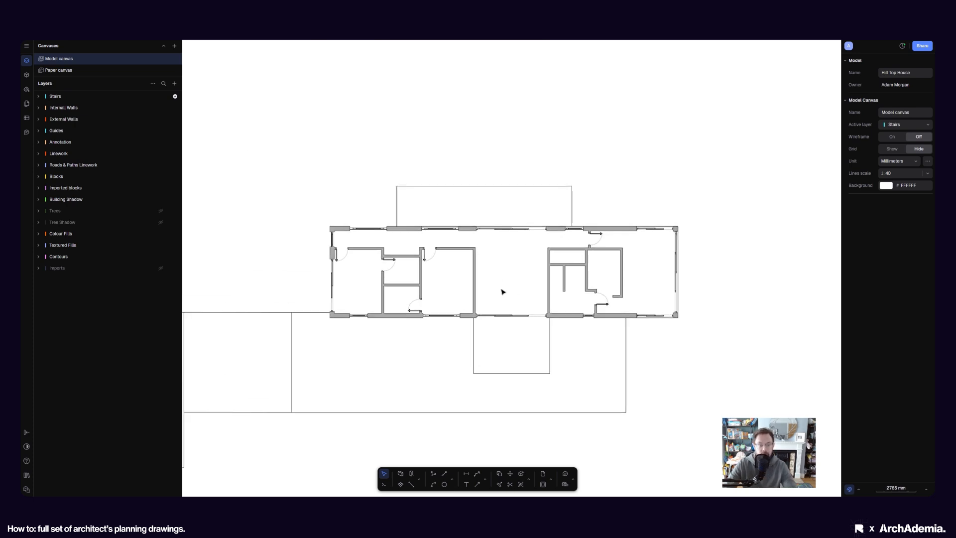
scroll(502, 292, up, 5)
scroll(538, 309, down, 2)
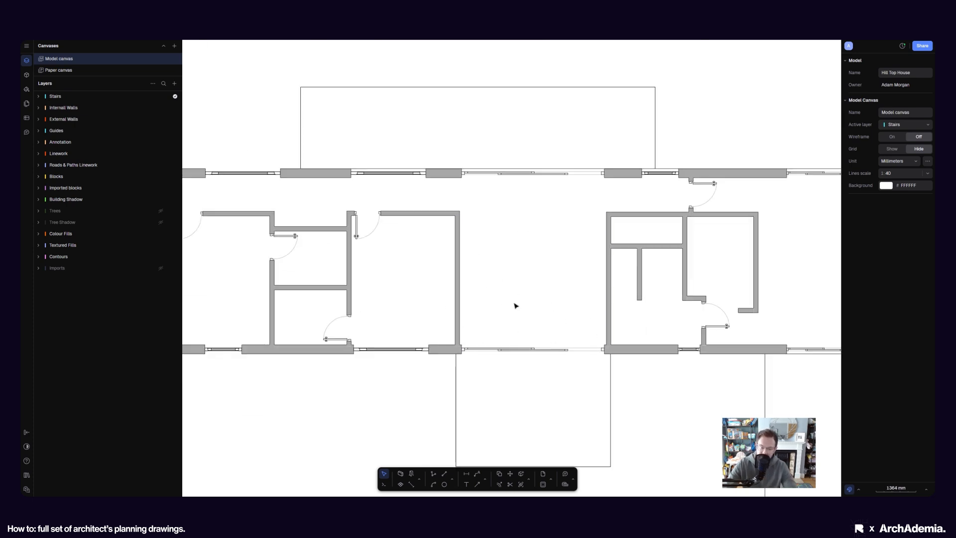
scroll(537, 349, down, 10)
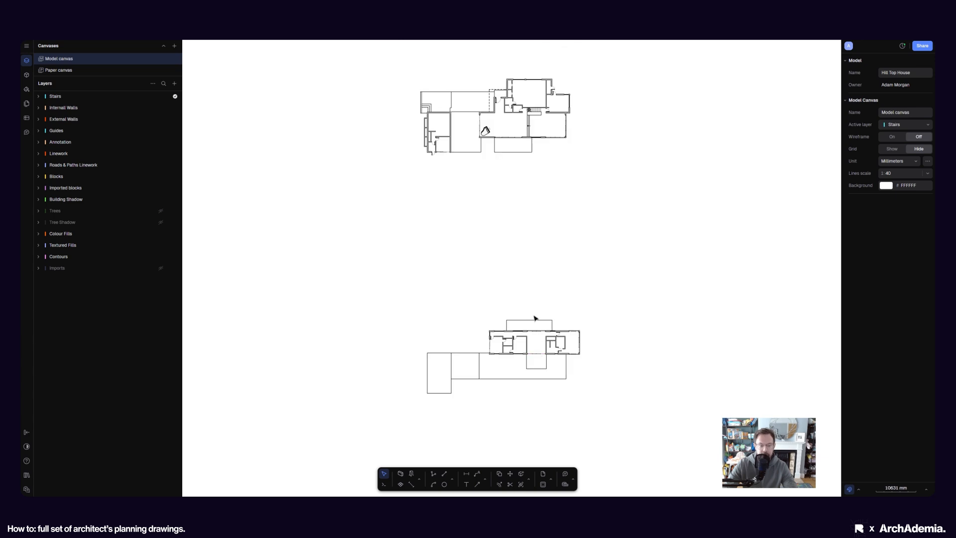
scroll(550, 367, up, 5)
scroll(545, 378, down, 5)
scroll(518, 199, up, 7)
scroll(449, 222, down, 2)
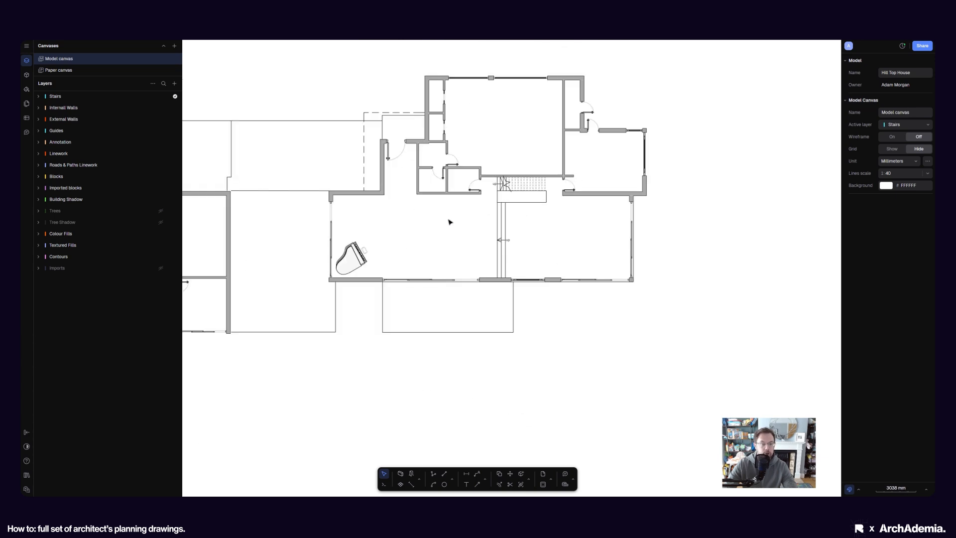
middle_drag(450, 222, 529, 276)
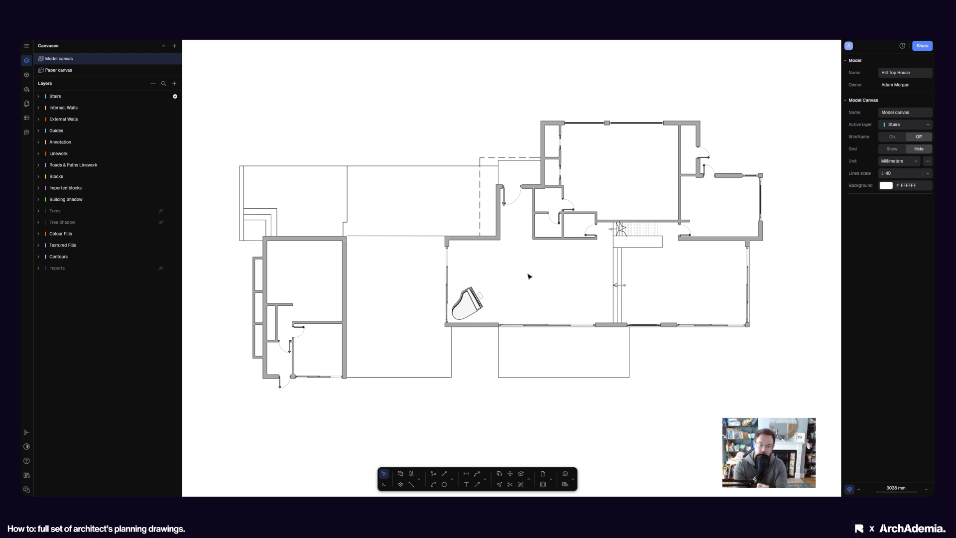